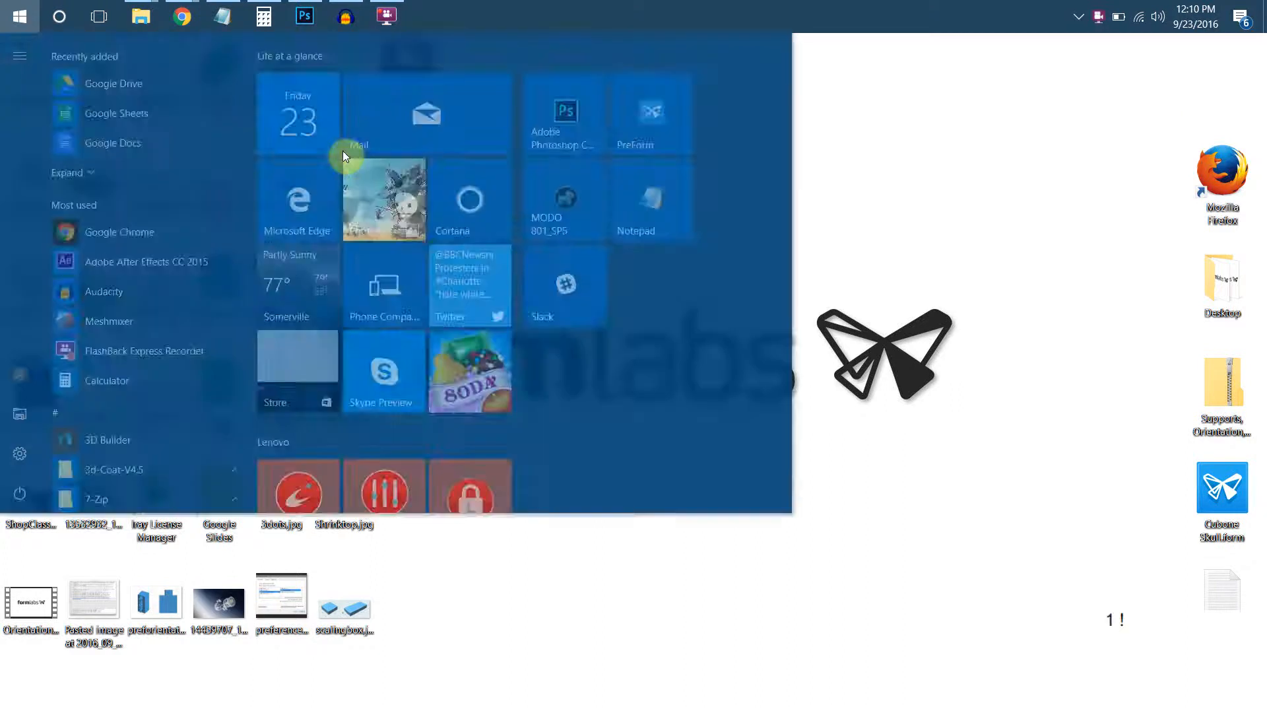
Launch Autodesk 123D Design and start a new project from the welcome window.
left_click(157, 122)
left_click(387, 16)
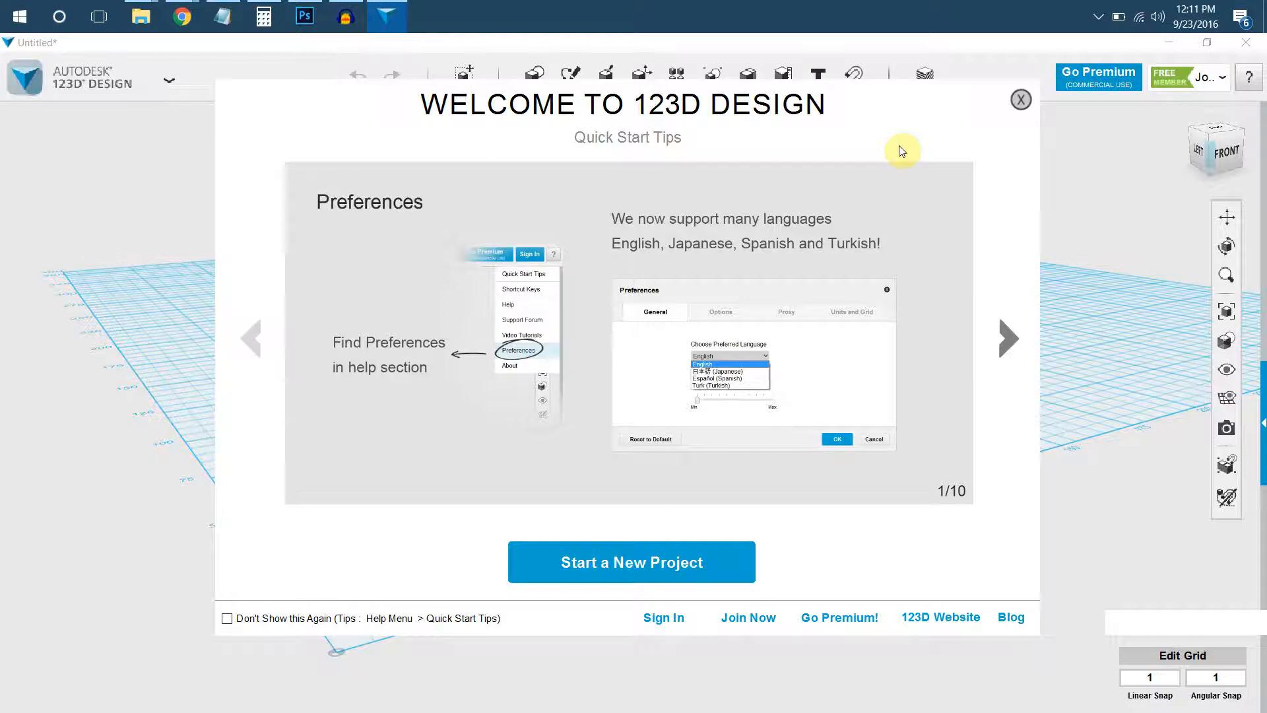
left_click(683, 565)
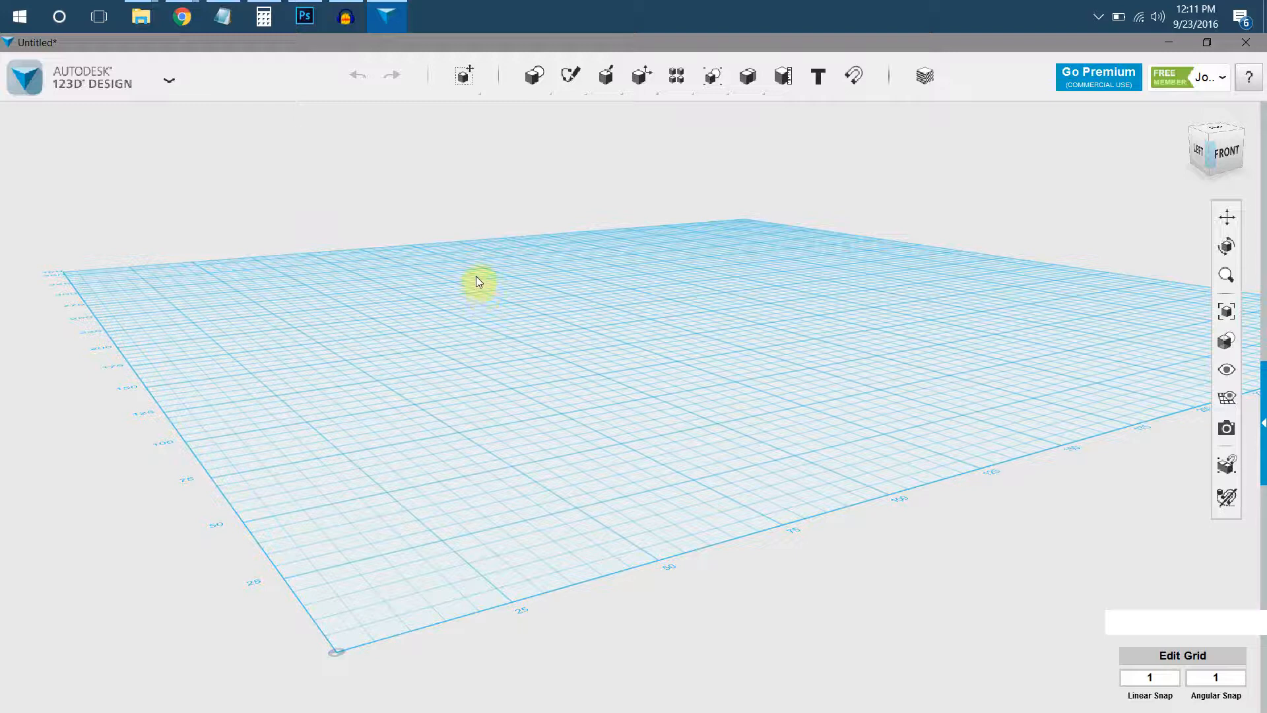
Place a primitive box with length, width and height of 20 mm on the grid near its front corner.
left_click(536, 89)
left_click(544, 90)
left_click(538, 116)
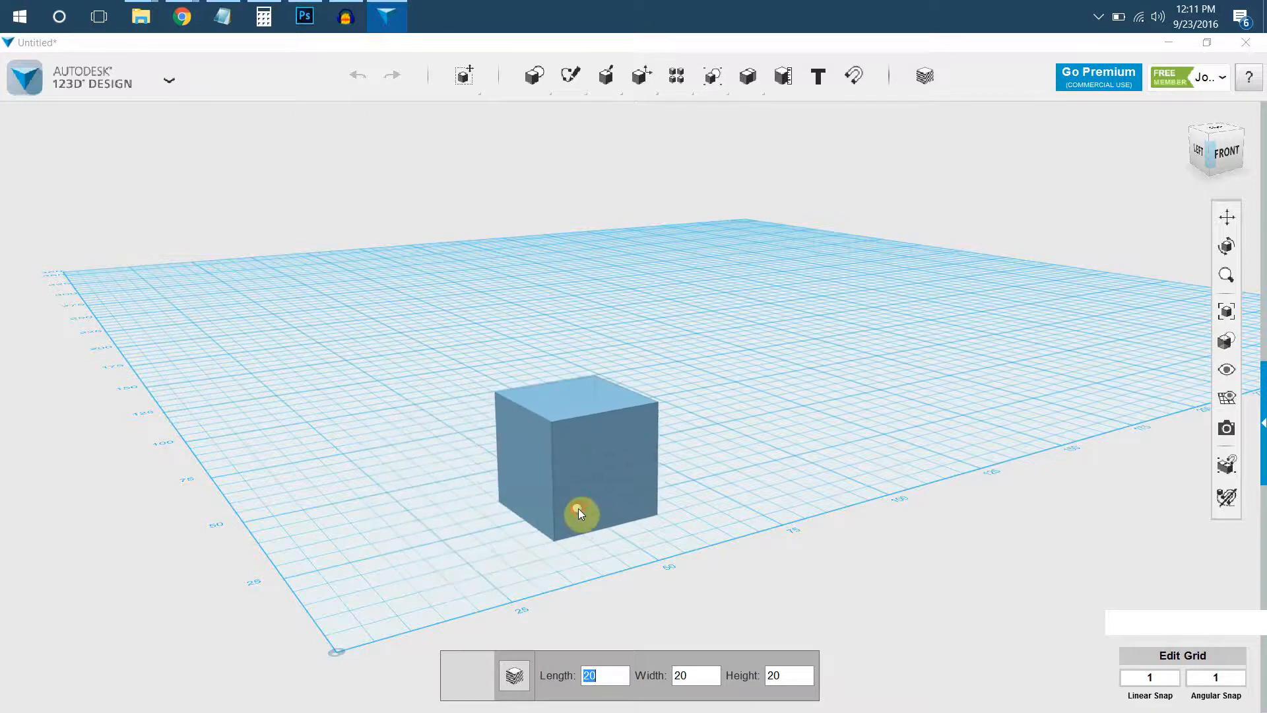
left_click(579, 509)
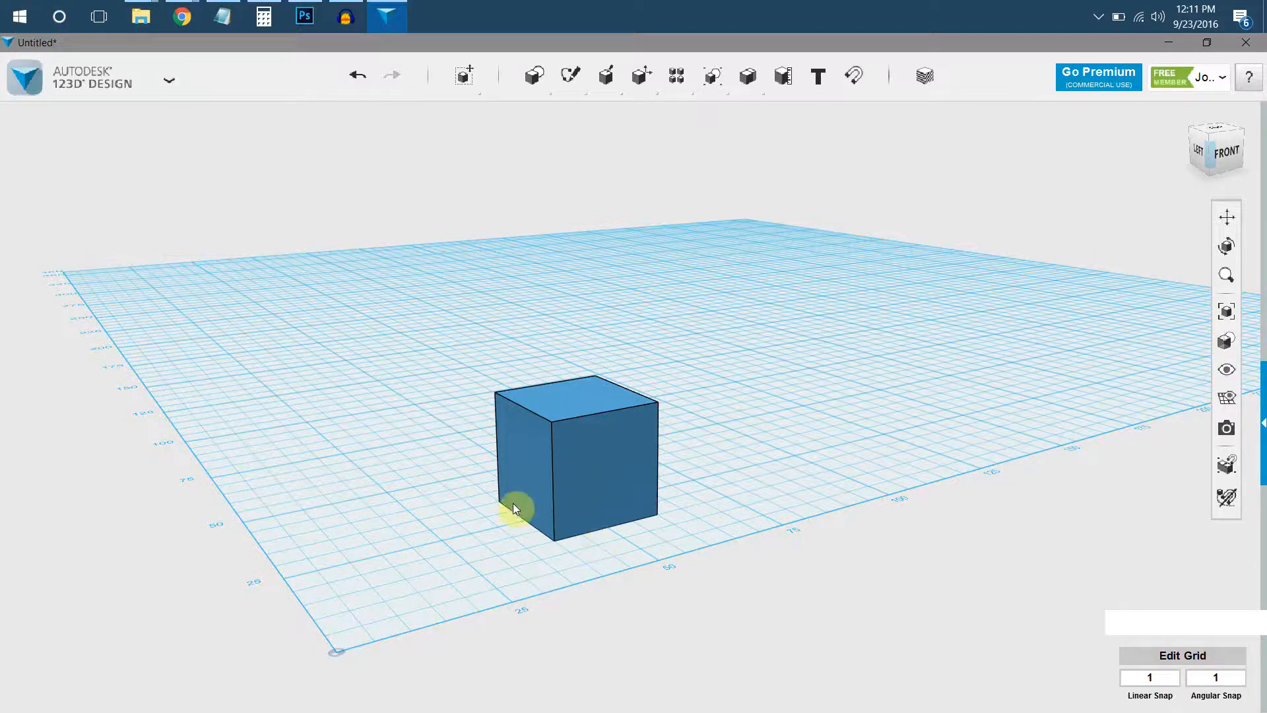
Examine the box from different angles and at closer and farther distances by orbiting, panning and zooming.
right_click_drag(558, 463, 650, 461)
mouse_move(545, 465)
middle_mouse_down()
mouse_move(537, 472)
mouse_move(600, 433)
mouse_move(676, 311)
mouse_move(536, 297)
mouse_move(453, 370)
mouse_move(538, 461)
middle_mouse_up()
middle_click_drag(651, 433, 601, 413)
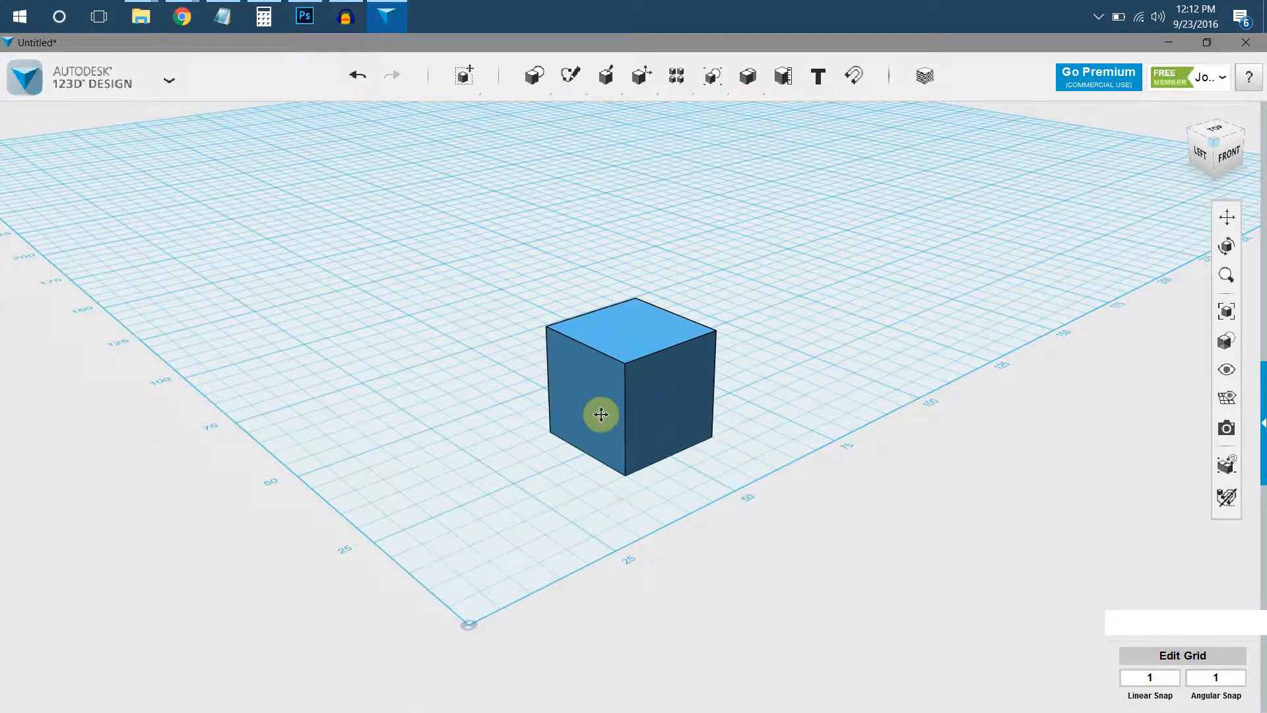
middle_click_drag(600, 414, 532, 434)
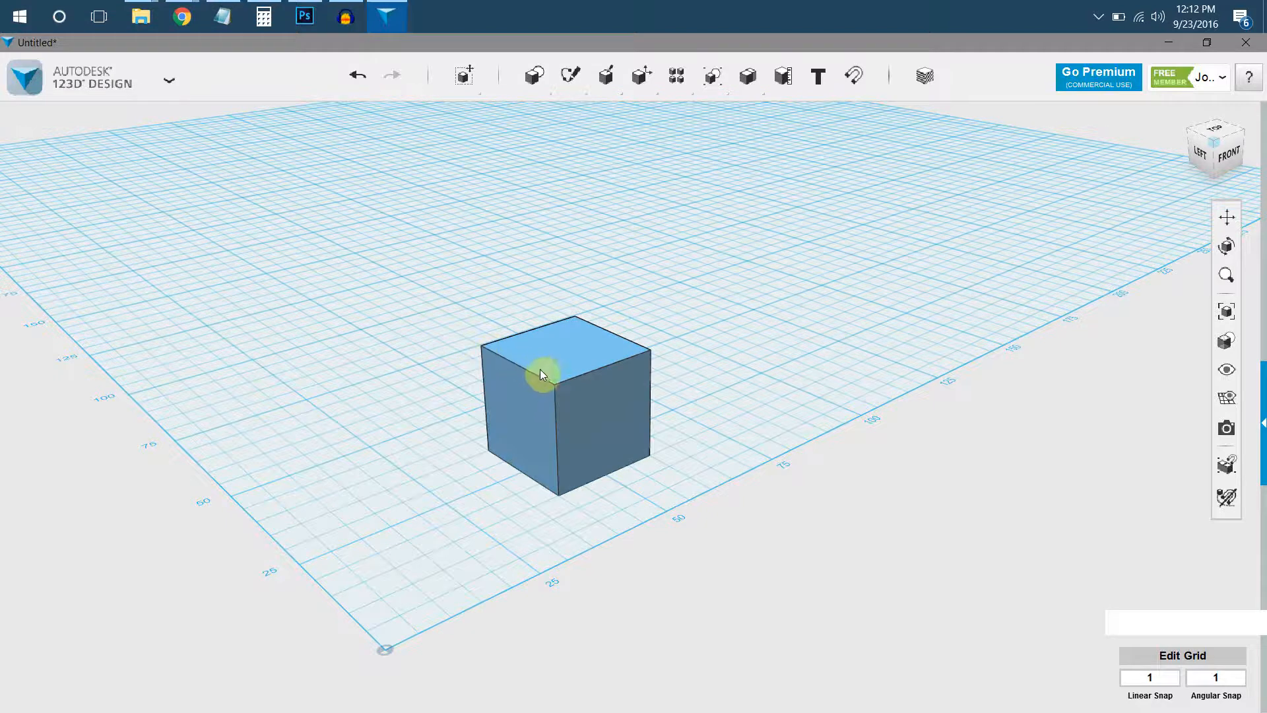
scroll(555, 385, "up", 5)
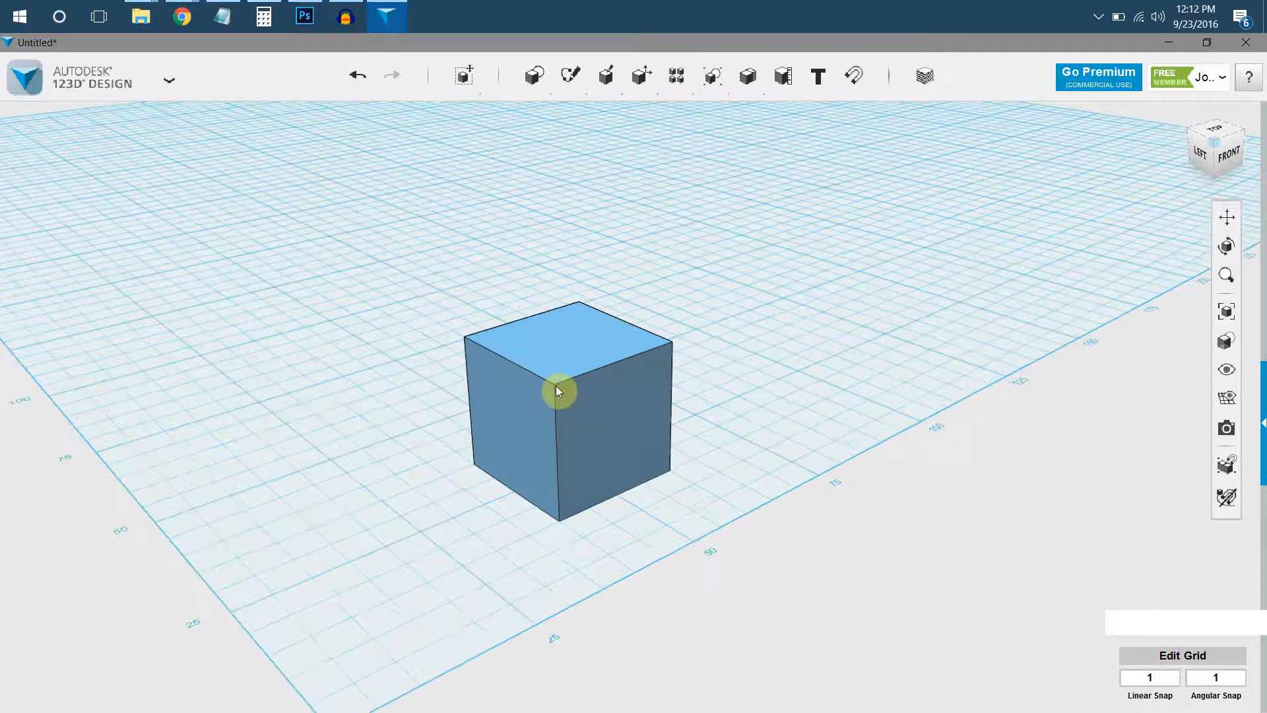
scroll(556, 379, "down", 5)
scroll(555, 379, "up", 4)
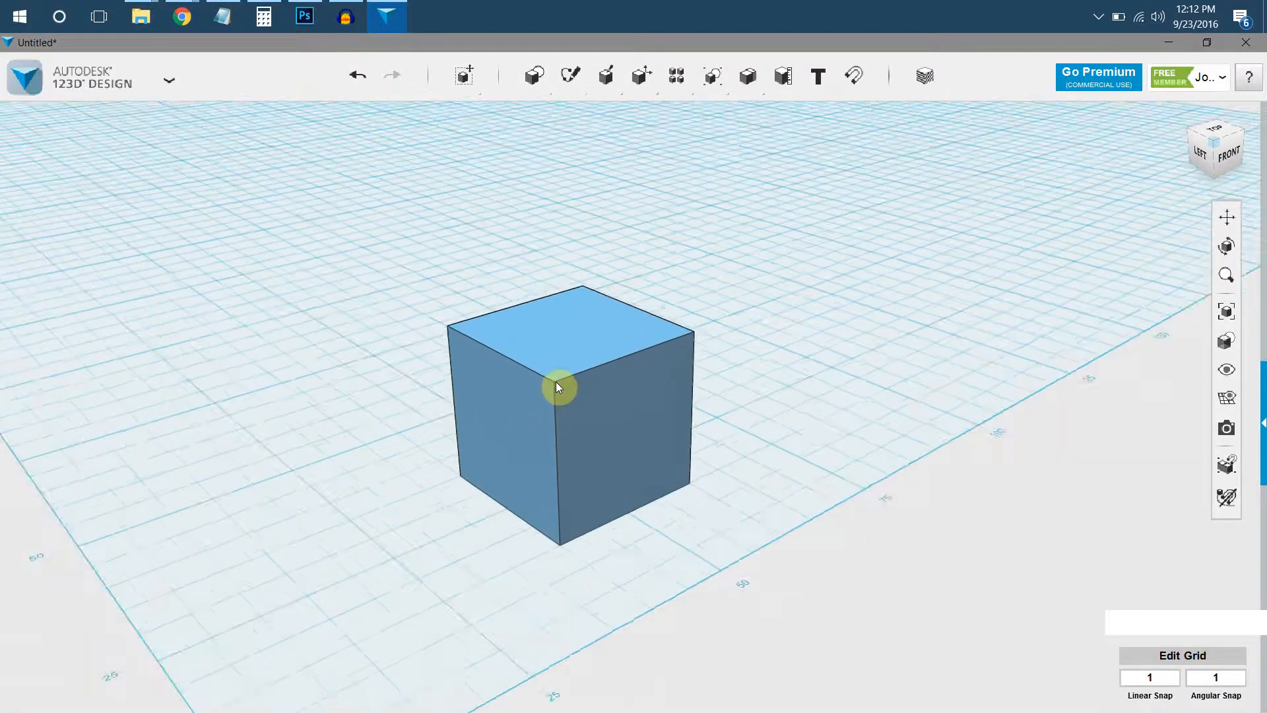
scroll(556, 379, "down", 2)
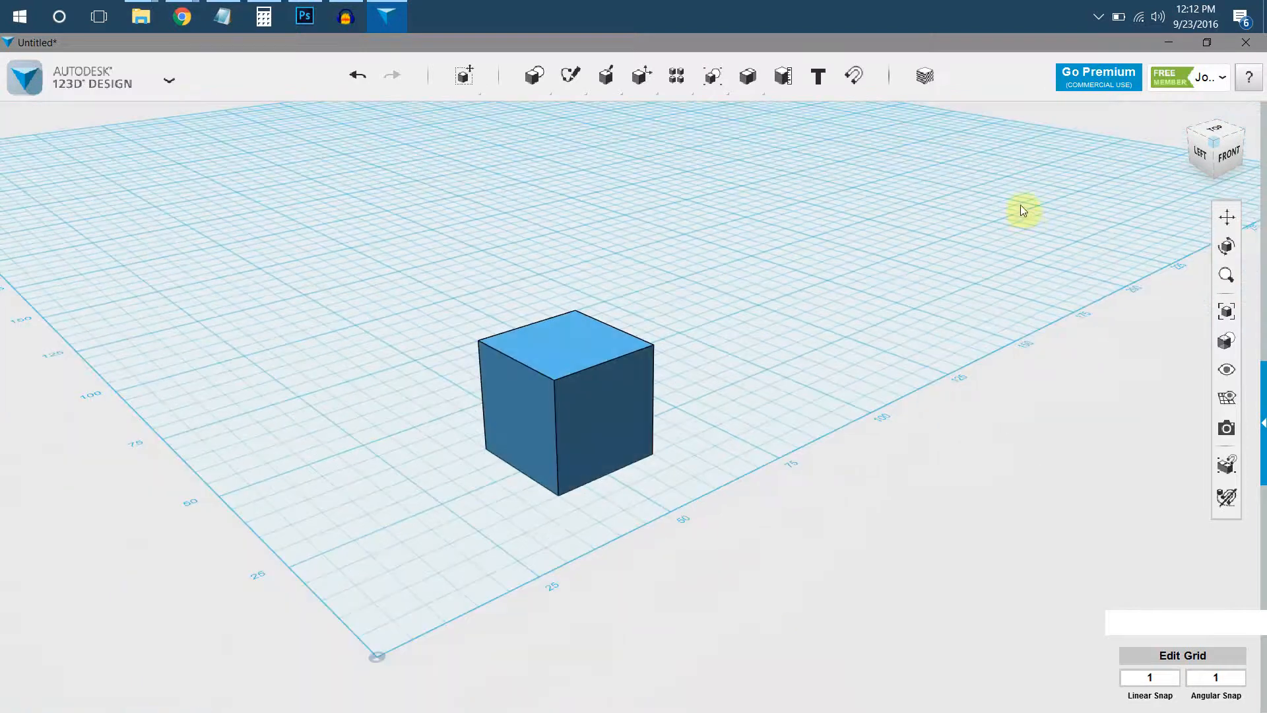
scroll(1053, 140, "up", 2)
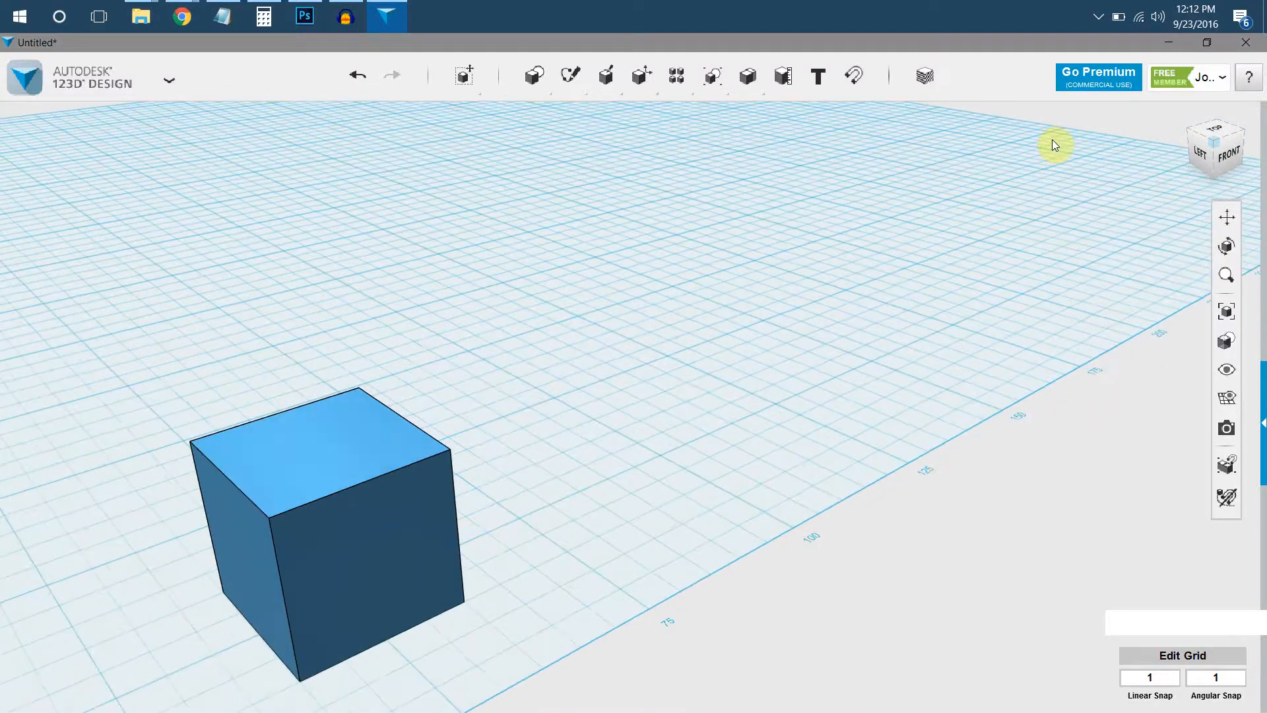
scroll(1052, 147, "down", 3)
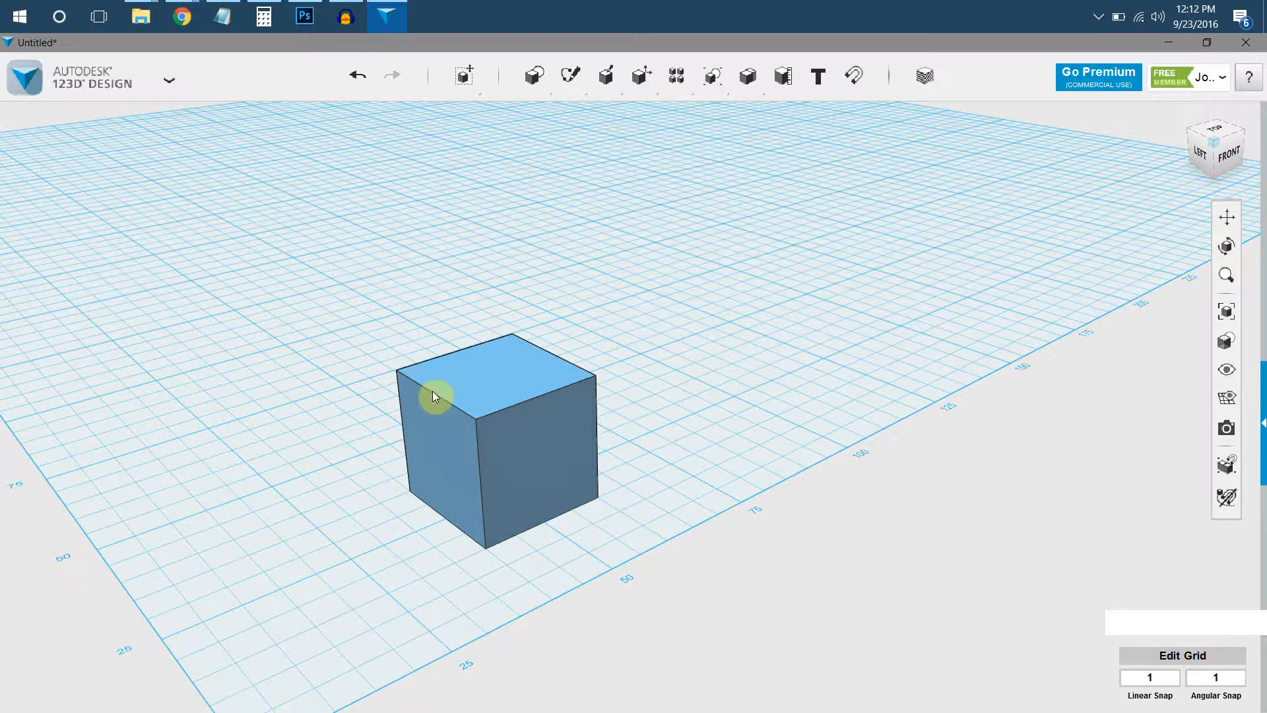
scroll(423, 391, "up", 5)
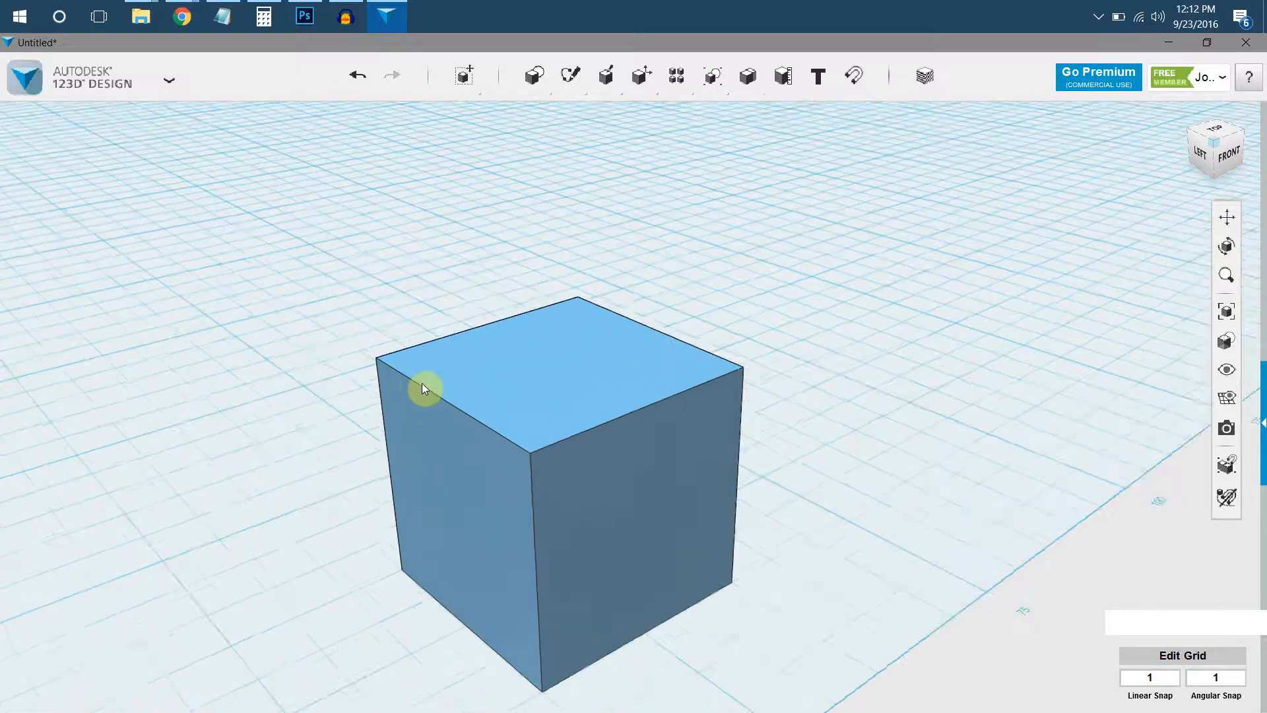
scroll(423, 406, "down", 5)
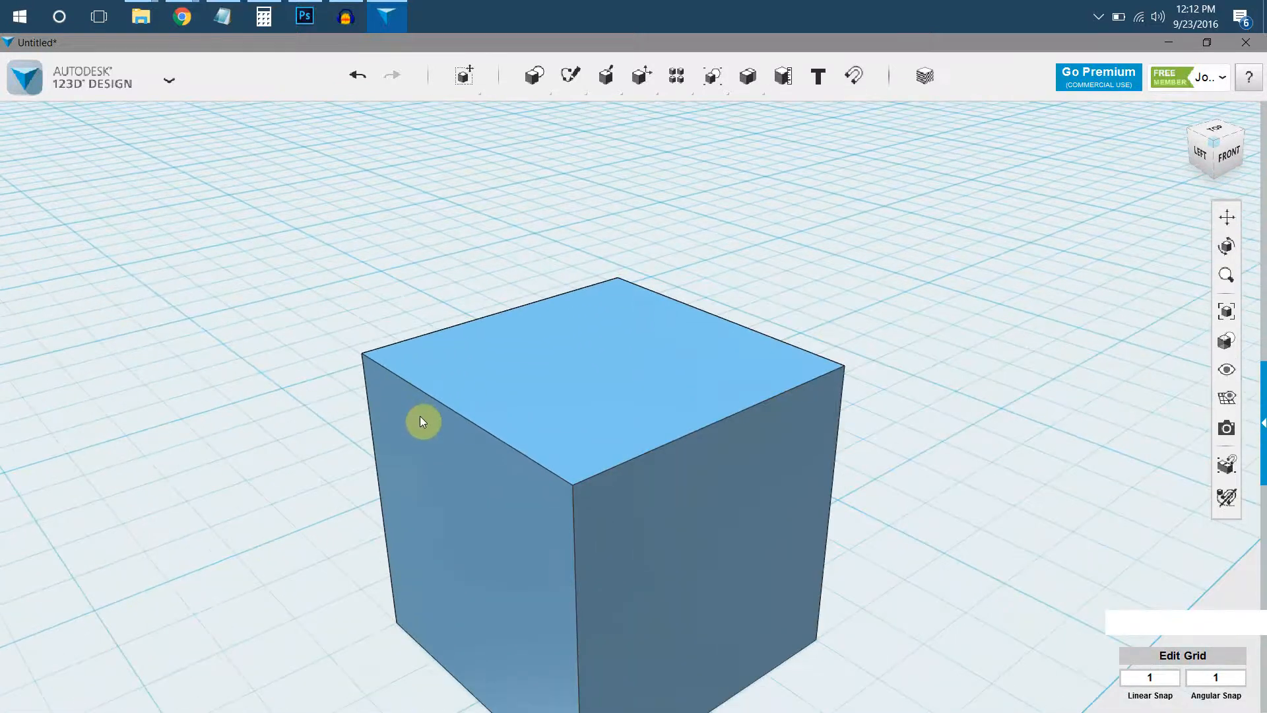
scroll(435, 428, "up", 2)
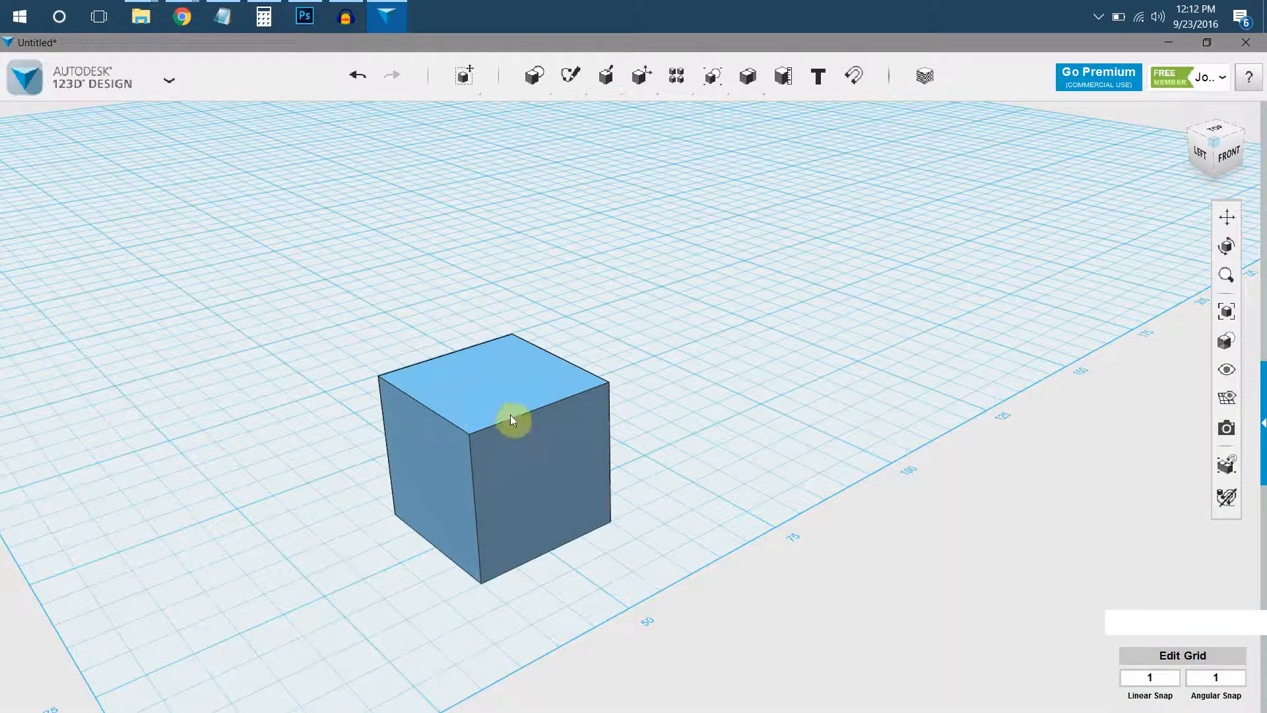
Pan the box out of sight, fit it back in the view, and inspect its top and sides from other angles.
middle_click_drag(956, 320, 284, 333)
middle_click_drag(773, 408, 345, 413)
right_click_drag(720, 472, 821, 410)
middle_click_drag(600, 404, 288, 443)
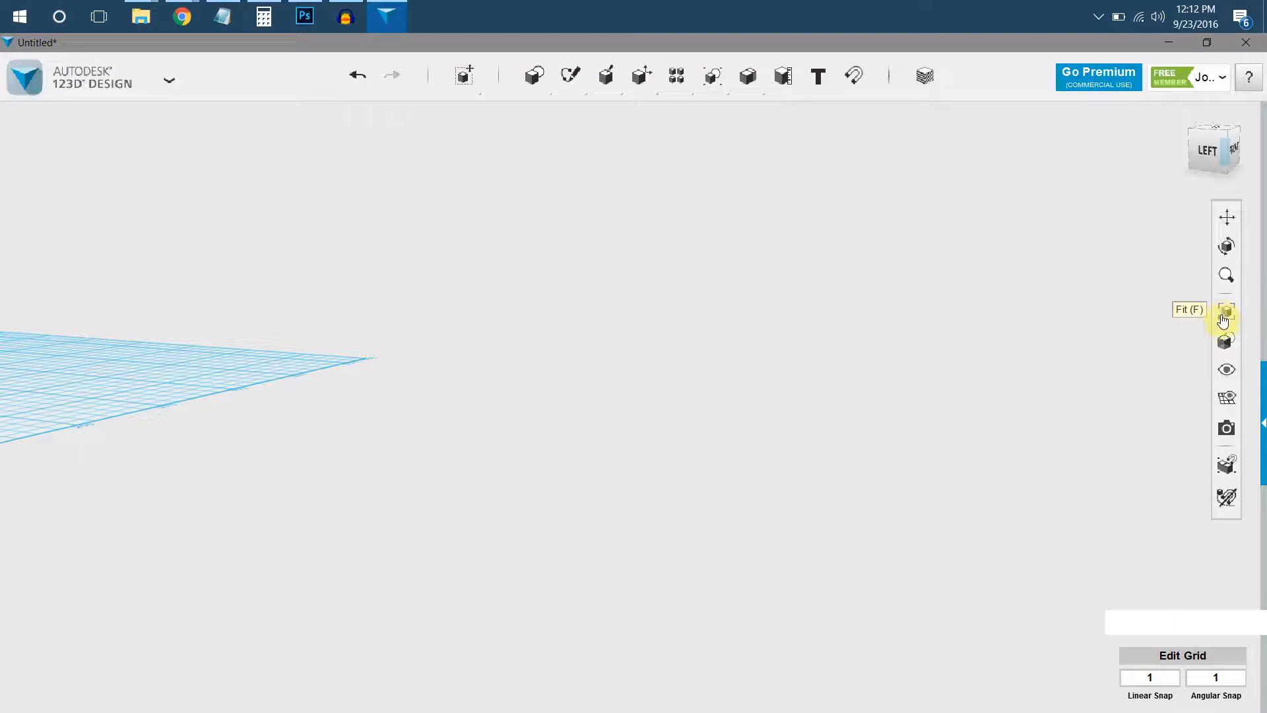
key("f")
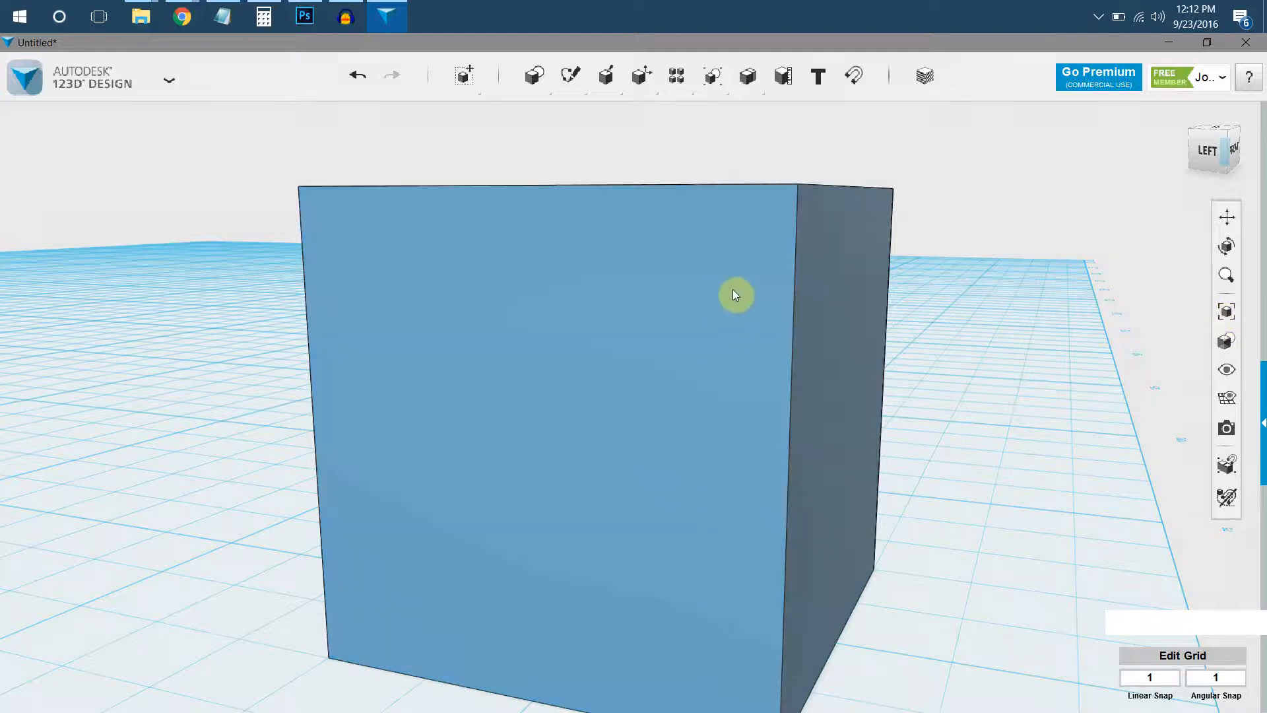
right_click_drag(726, 289, 937, 310)
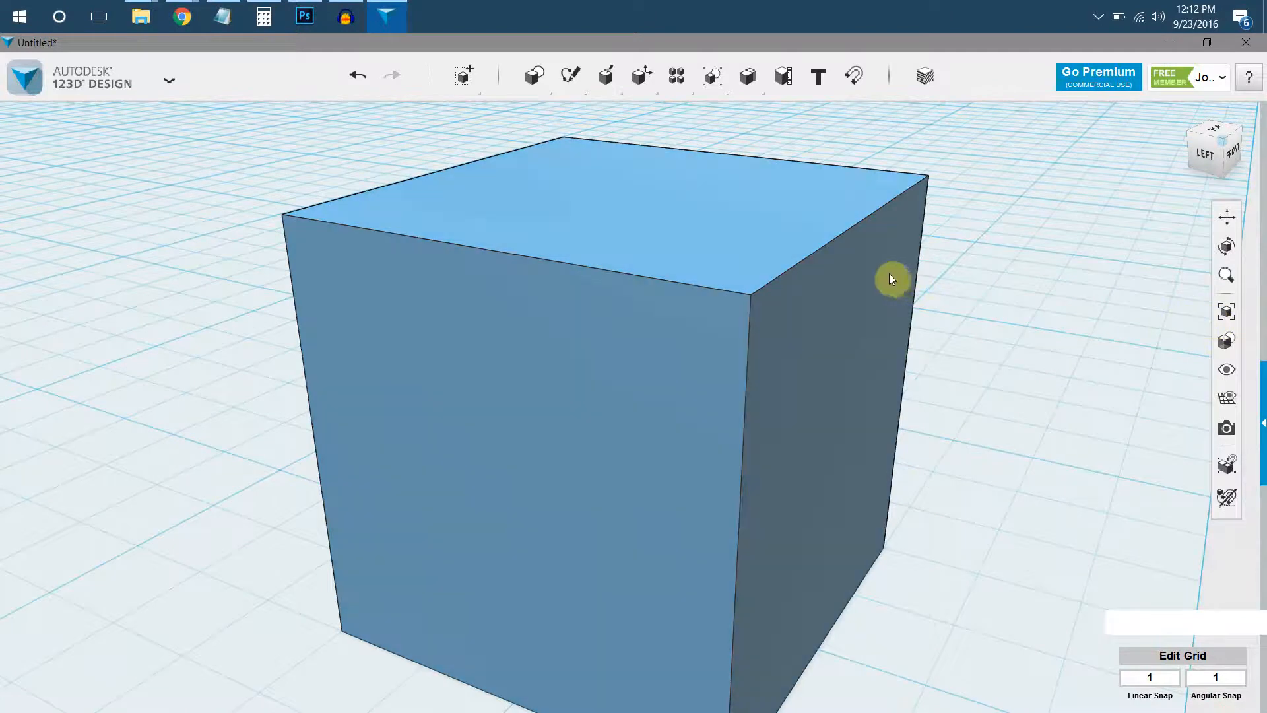
right_click_drag(888, 286, 901, 334)
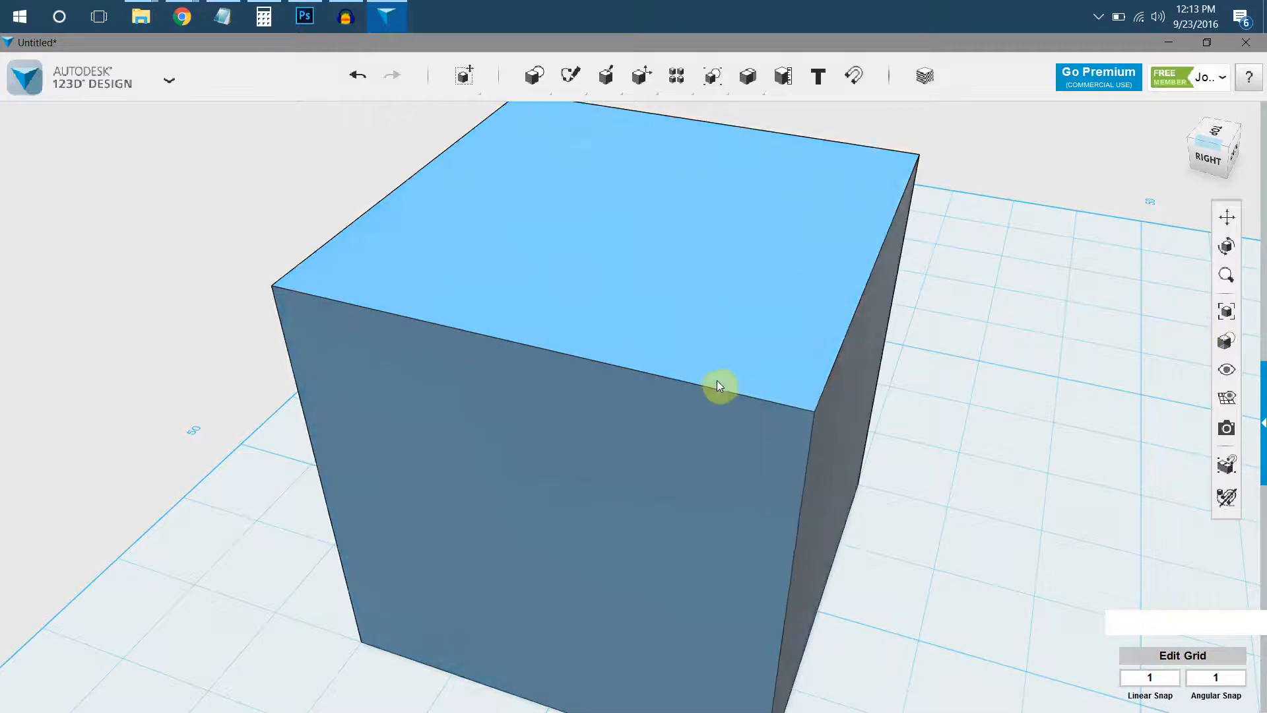
scroll(718, 386, "down", 2)
middle_click_drag(718, 382, 739, 383)
right_click_drag(739, 382, 854, 343)
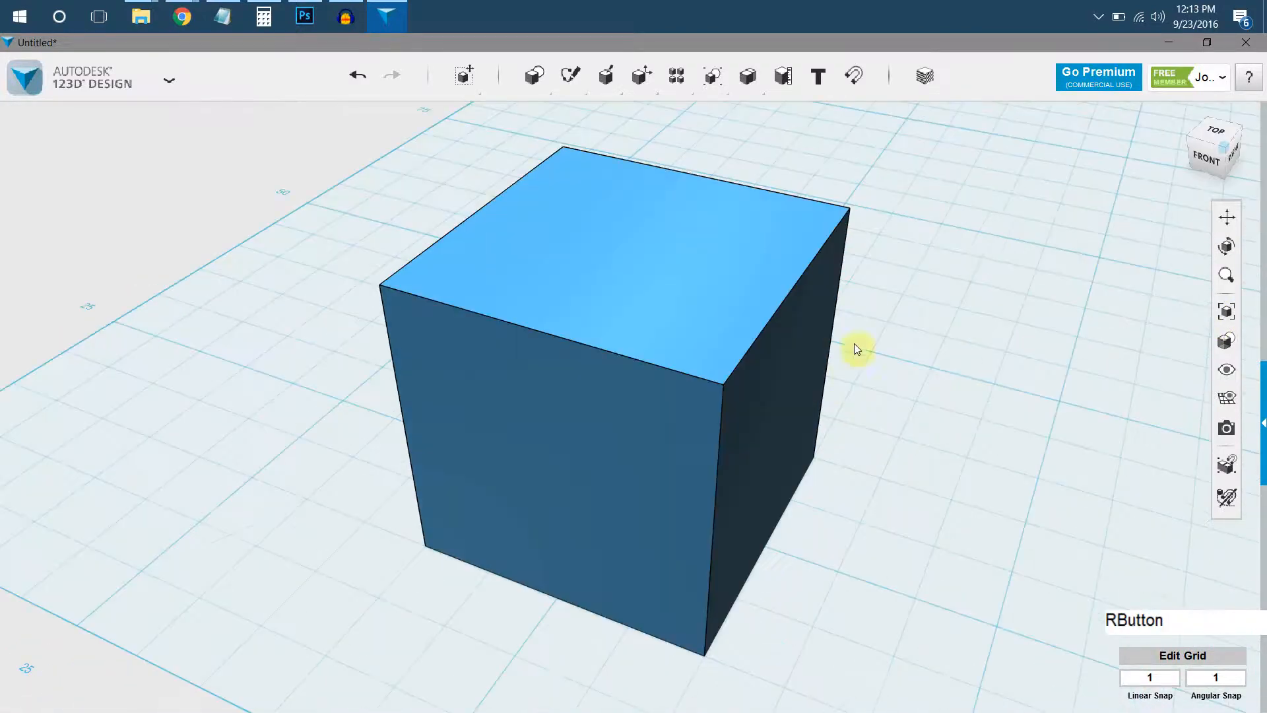
Inspect the box in preset orientations, including the left and right faces, finishing at the top-front-right corner view.
left_click(1213, 134)
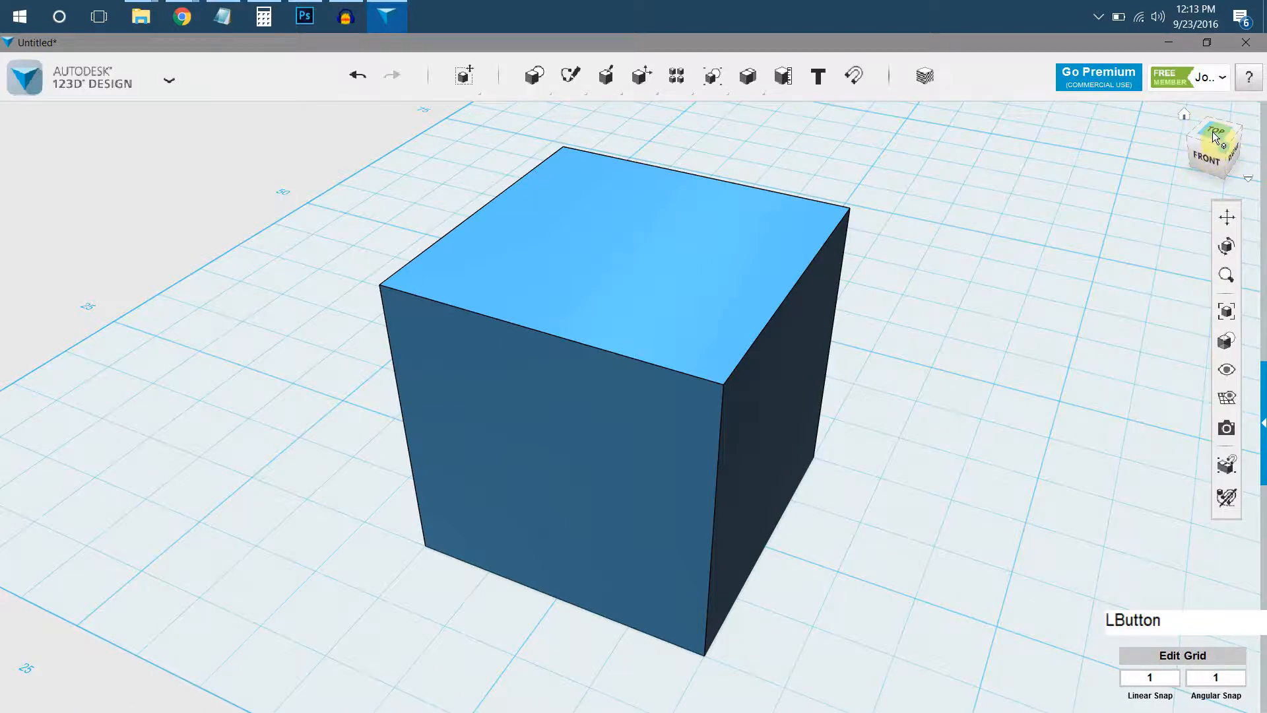
left_click(1215, 179)
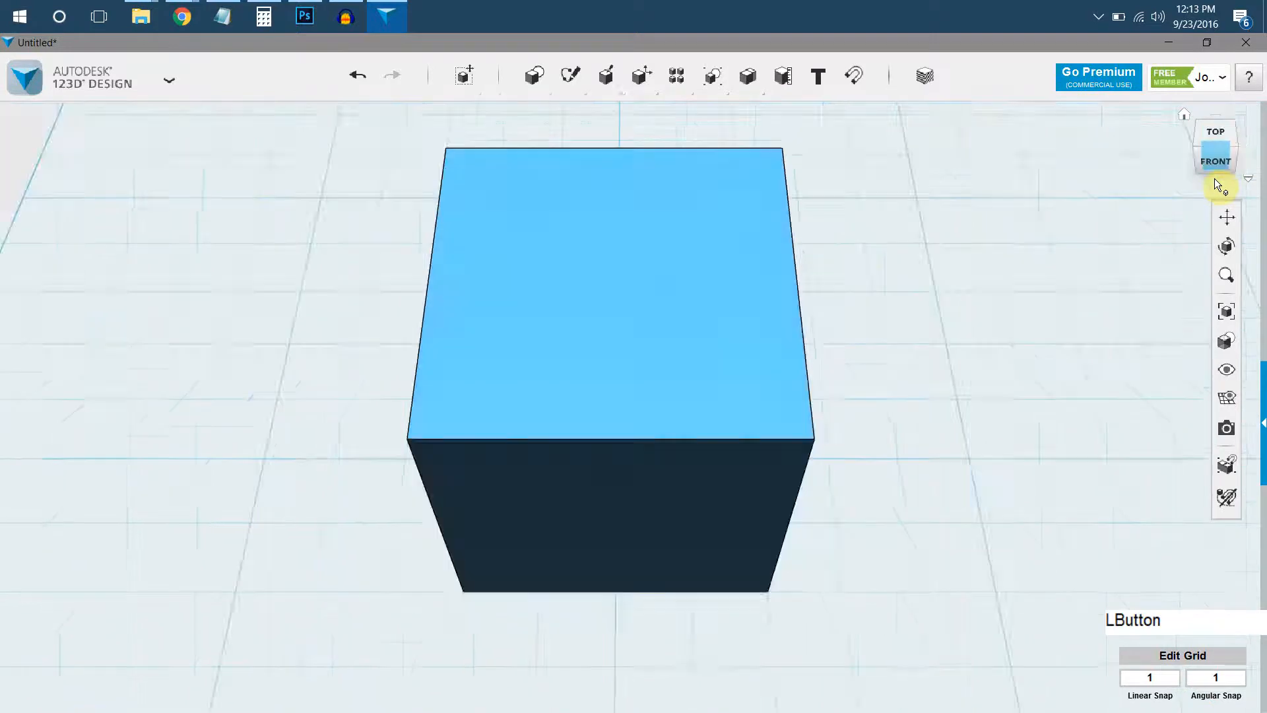
left_click(1187, 149)
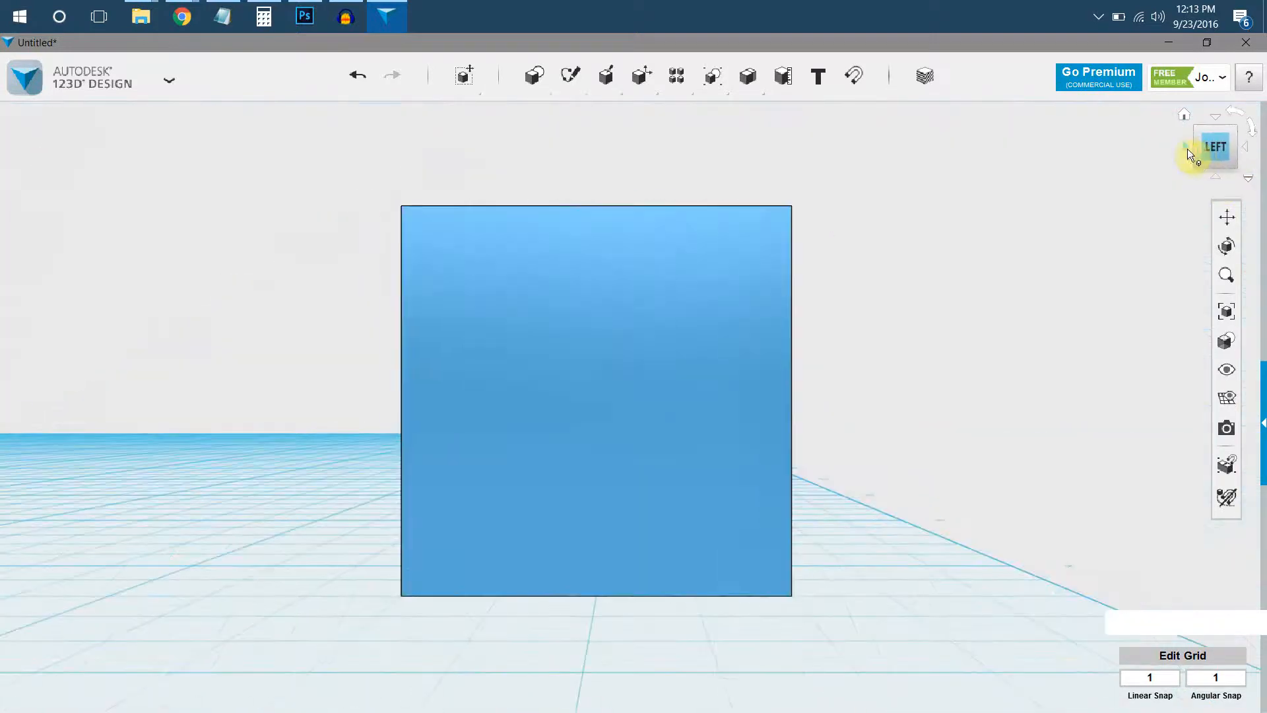
left_click(1217, 121)
left_click(1217, 119)
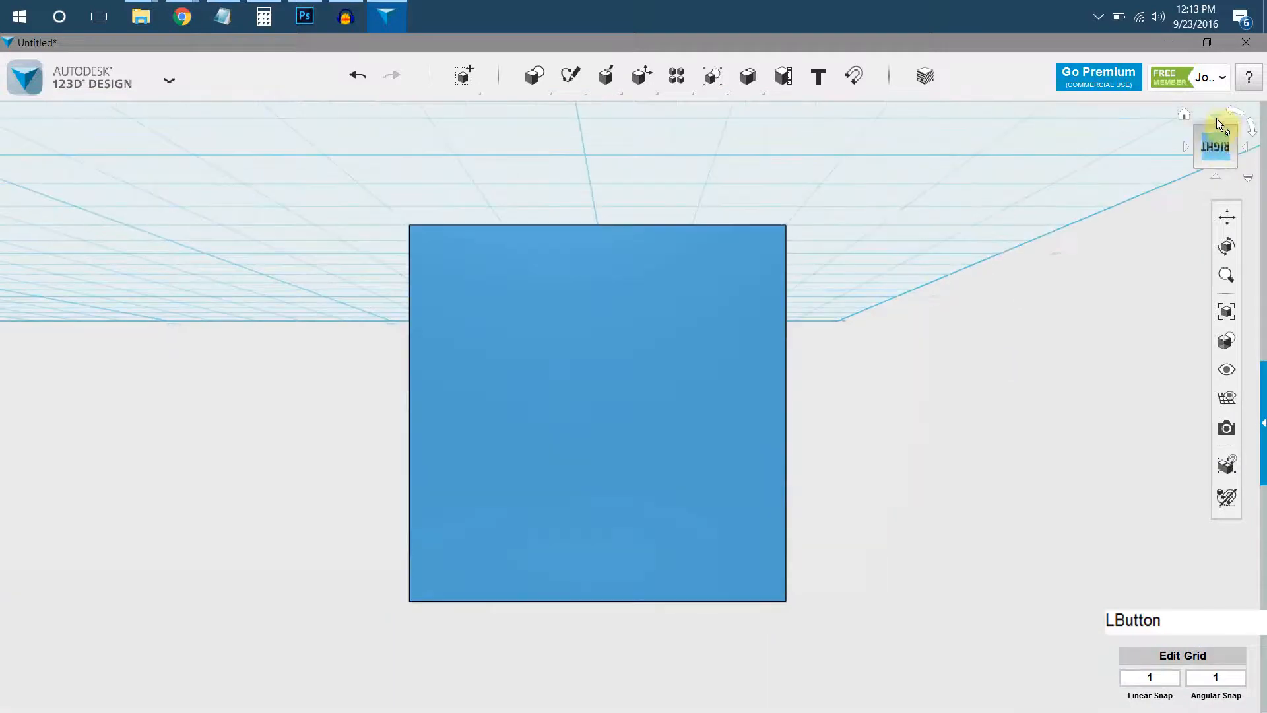
left_click(1255, 136)
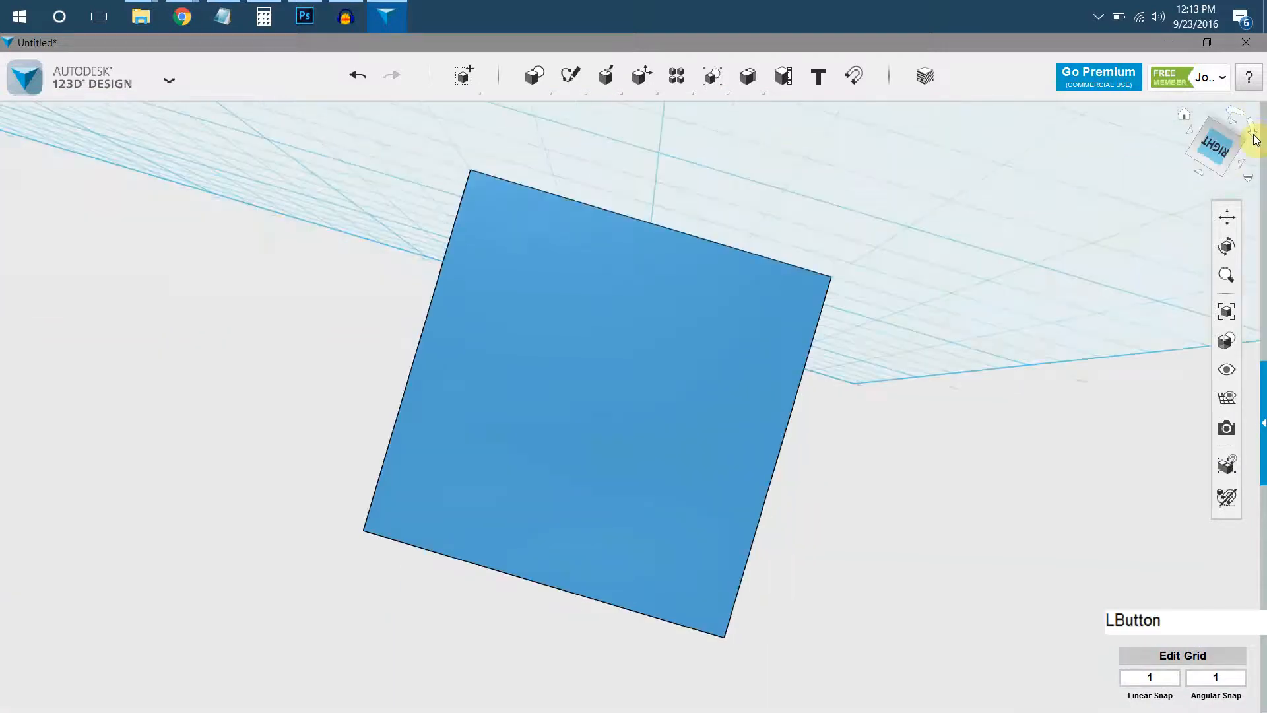
left_click(1255, 139)
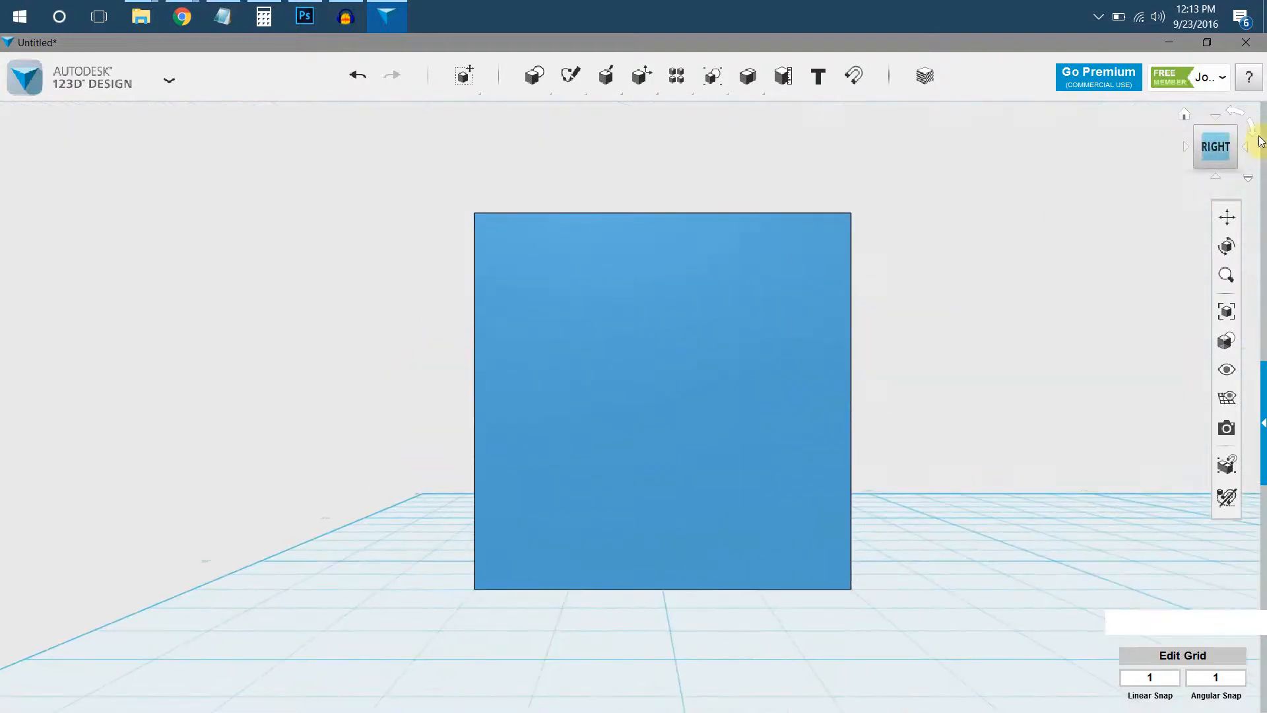
left_click(1201, 129)
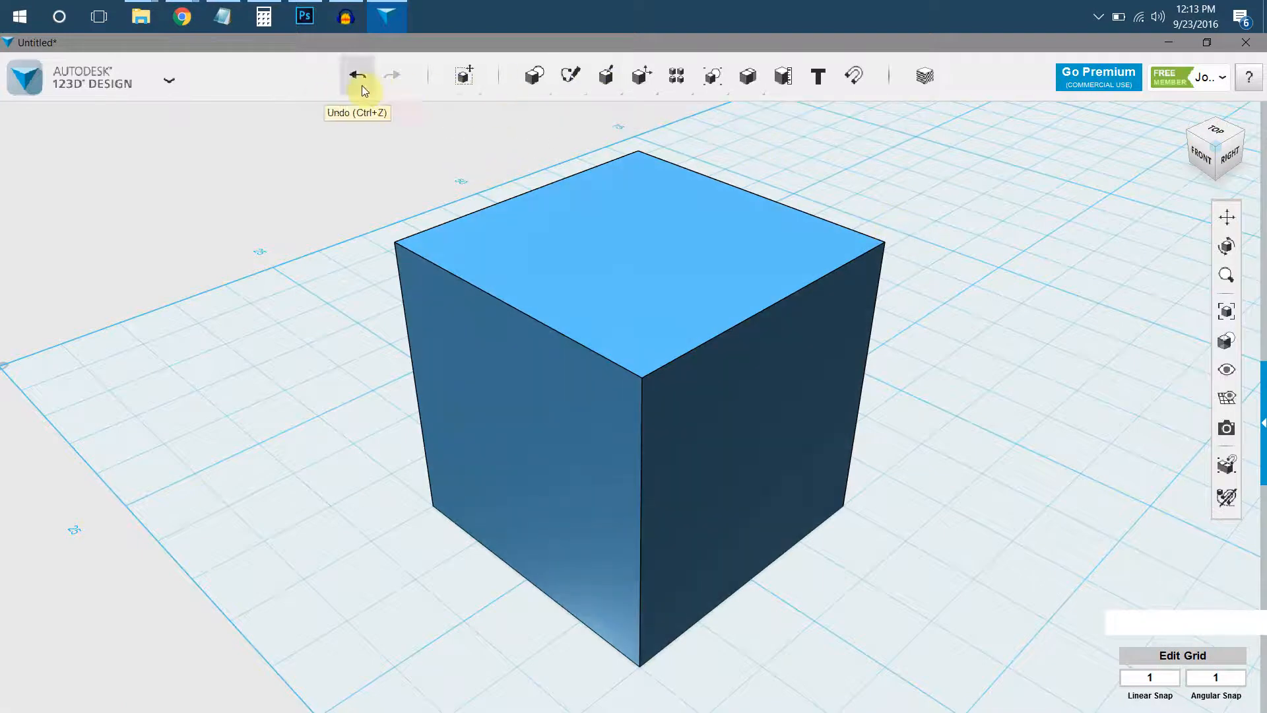
Review the material and outline display styles, the solid and sketch visibility options, and the available snap increments.
mouse_move(598, 95)
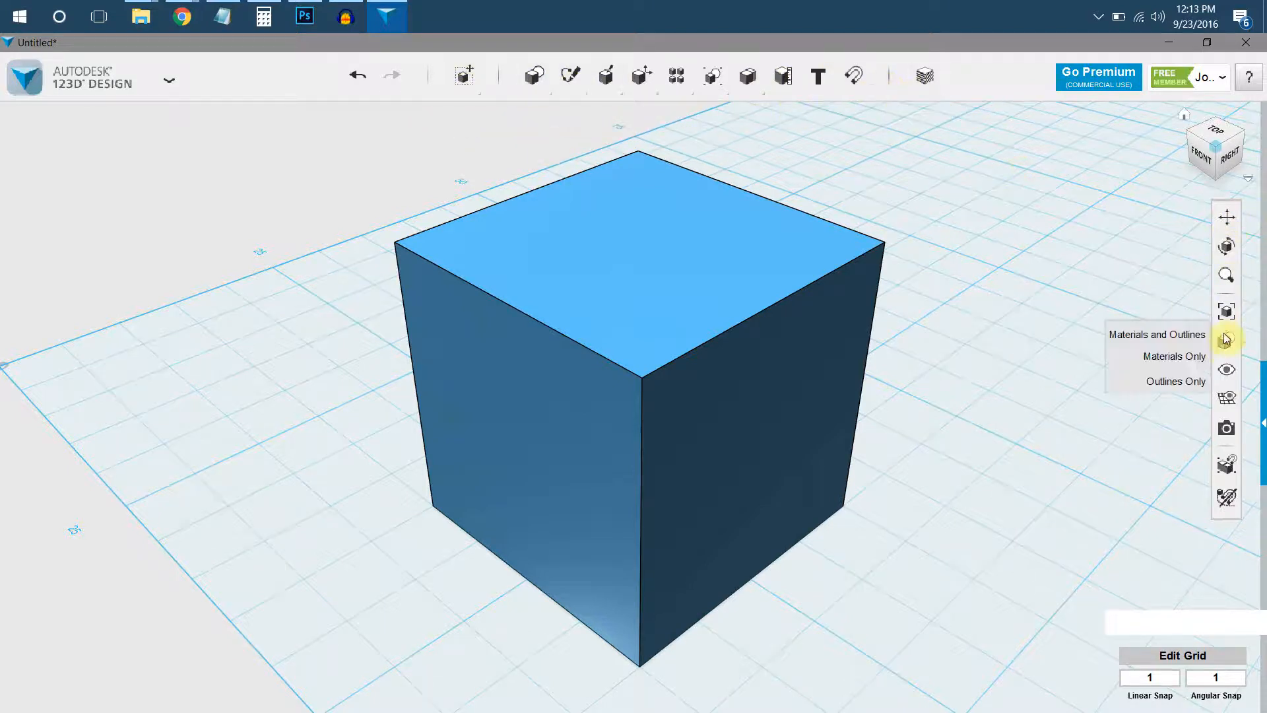
mouse_move(1219, 380)
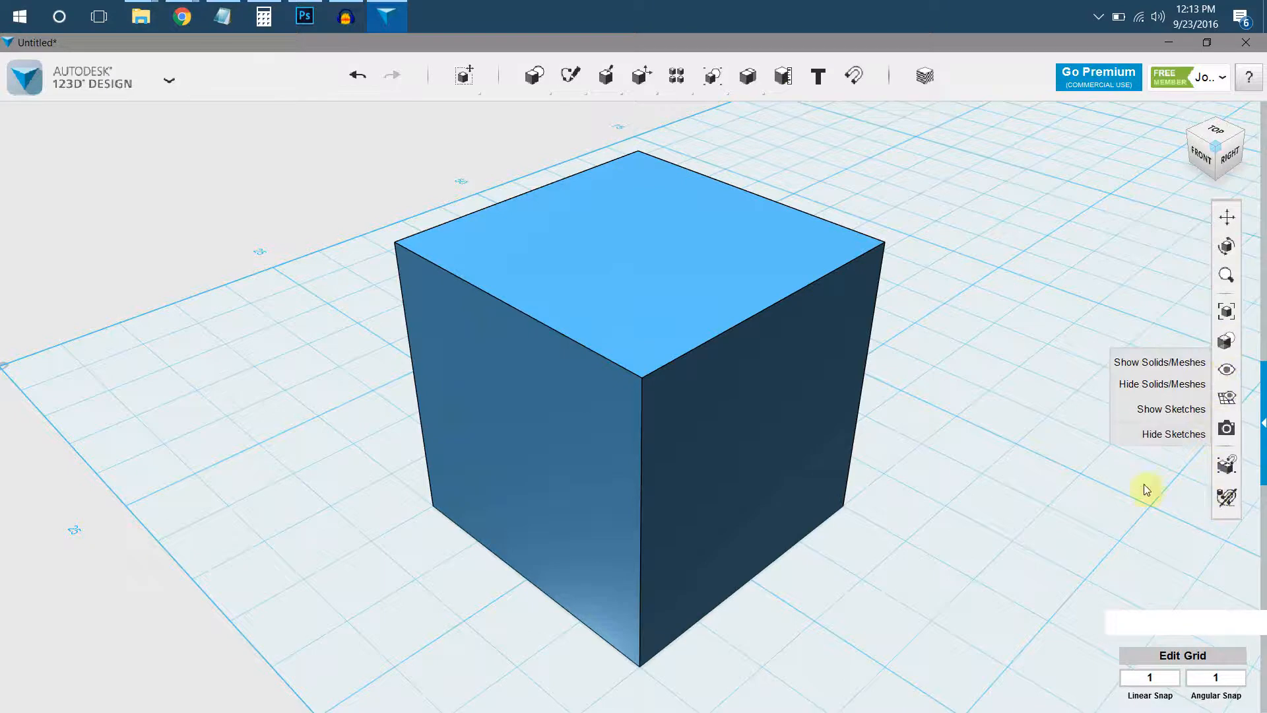
mouse_move(1145, 680)
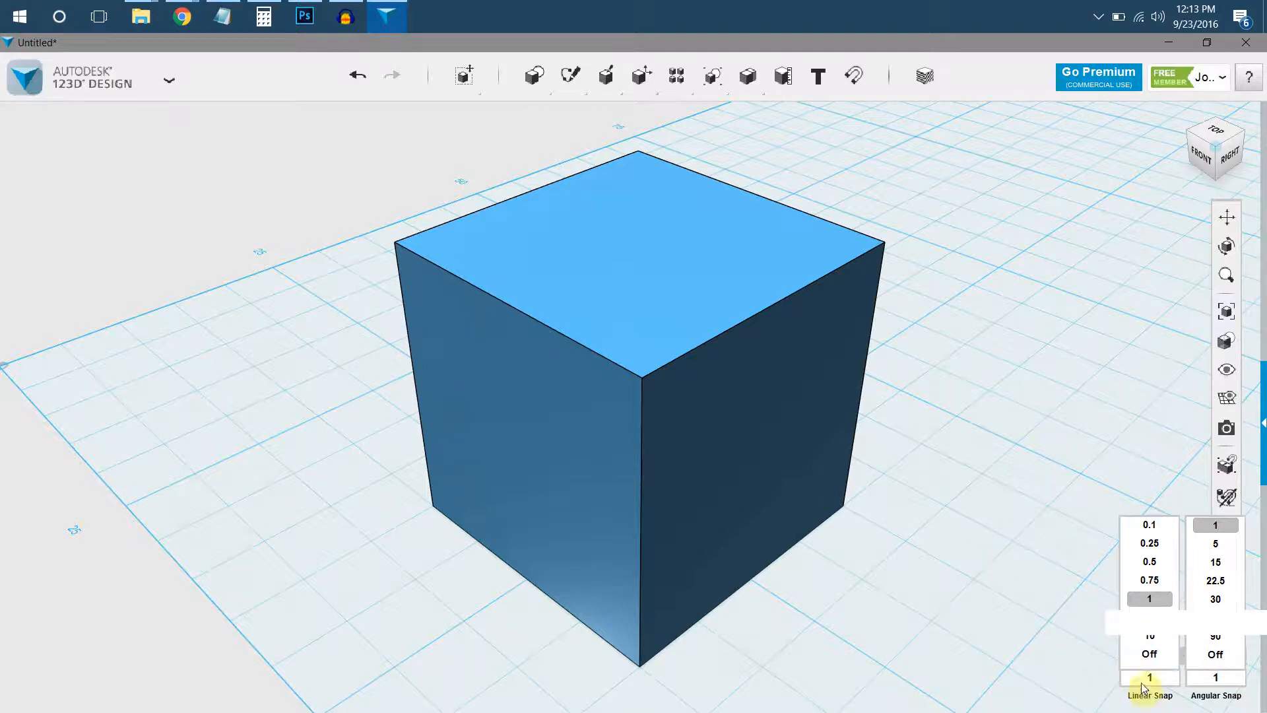
left_click(1059, 606)
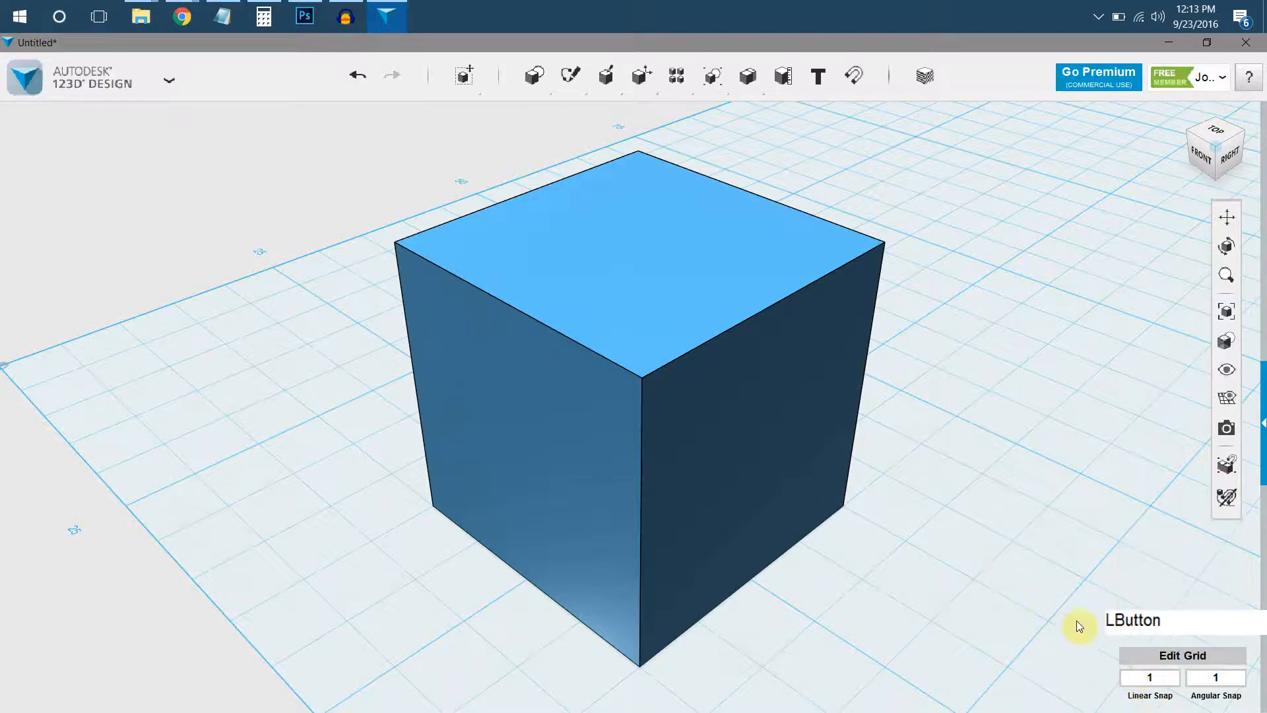
Slide the box back and forth along its front-to-back axis, leaving it slightly farther forward on the grid.
left_click(735, 417)
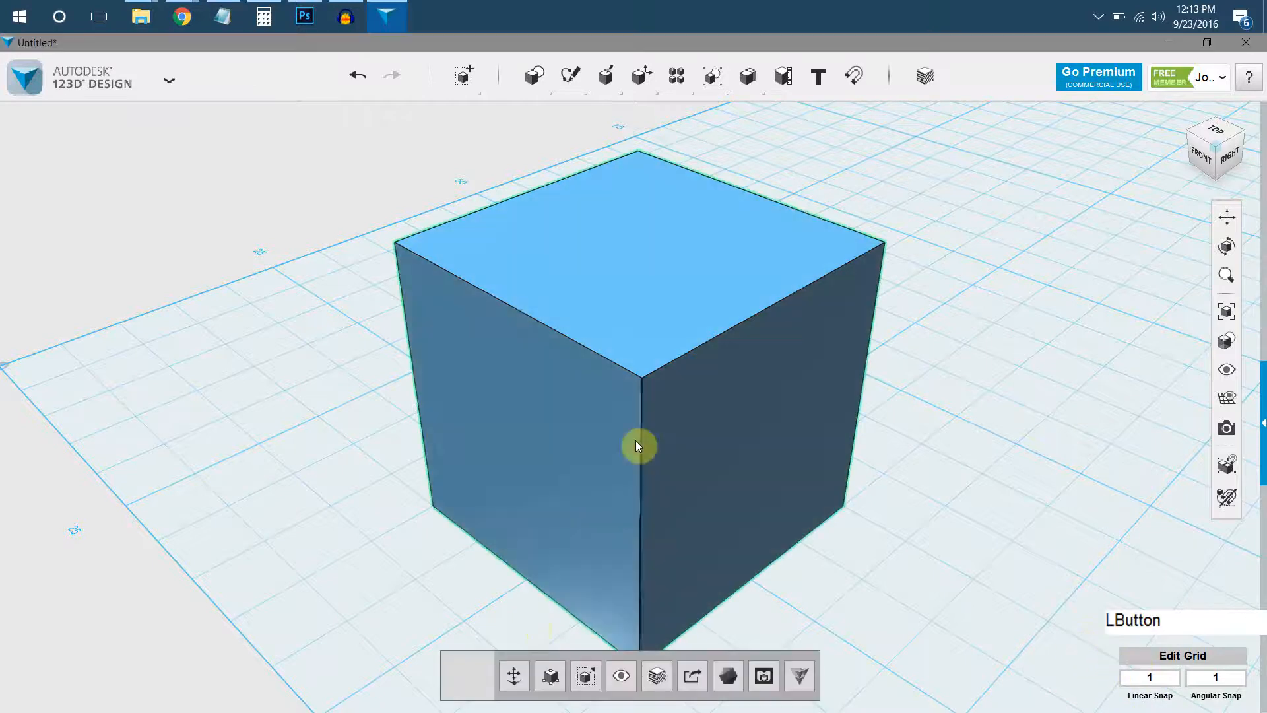
left_click(512, 677)
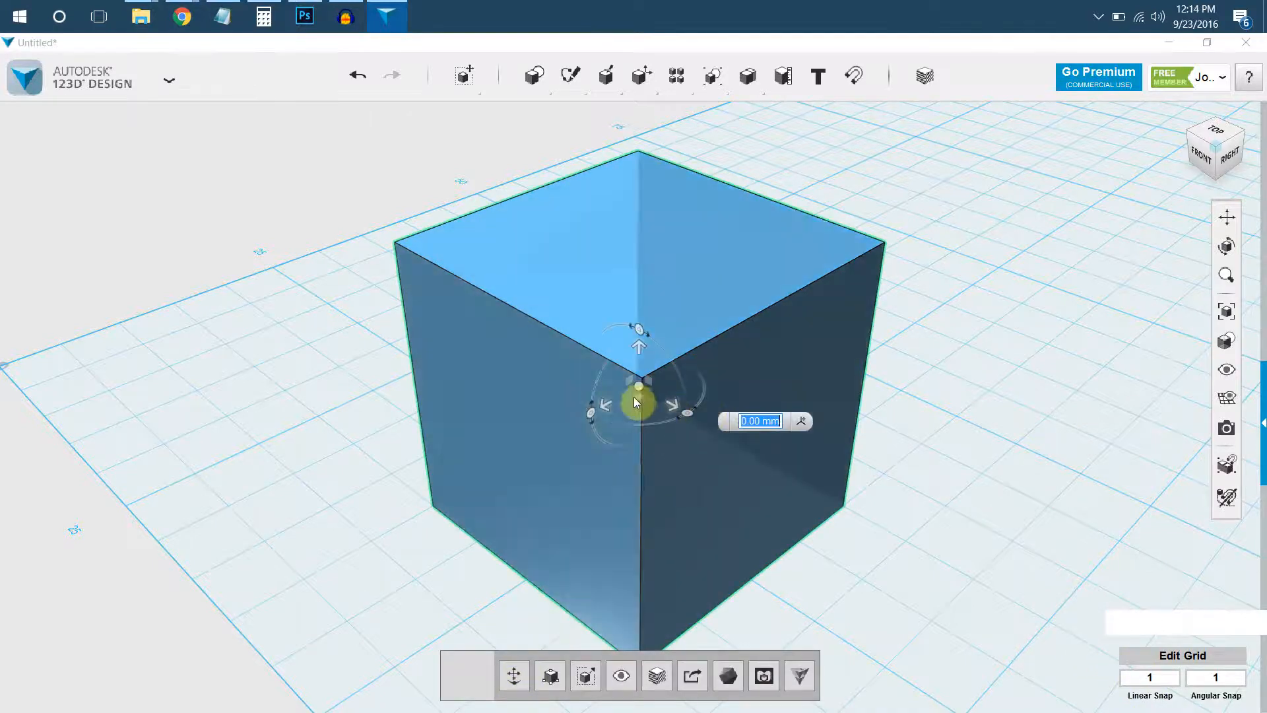
left_click_drag(611, 407, 663, 387)
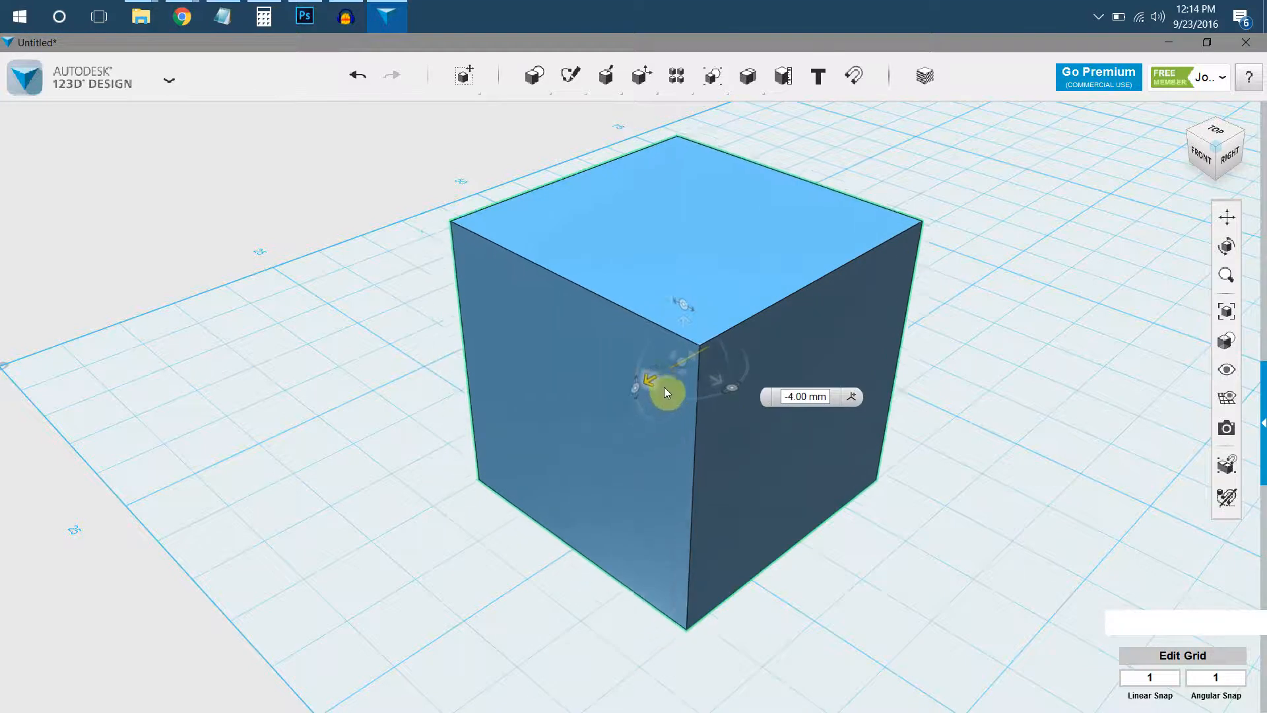
left_click_drag(595, 417, 586, 426)
left_click(883, 455)
left_click(1149, 677)
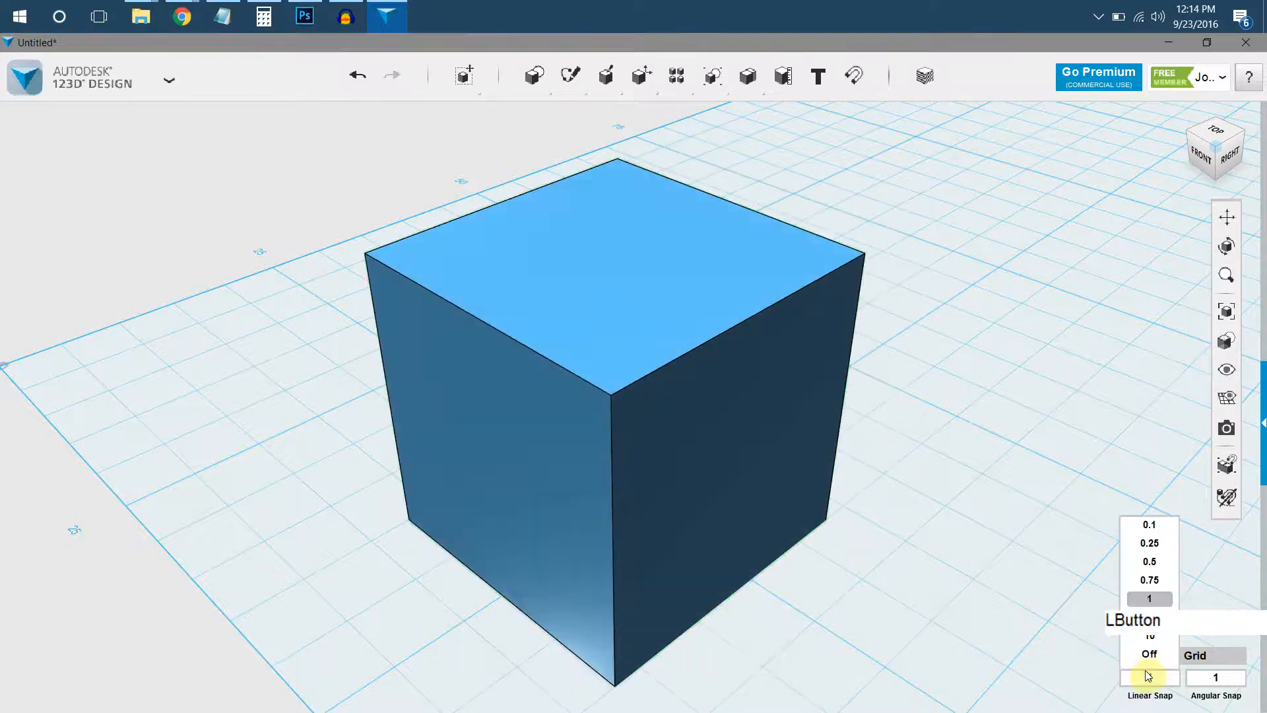
left_click(998, 635)
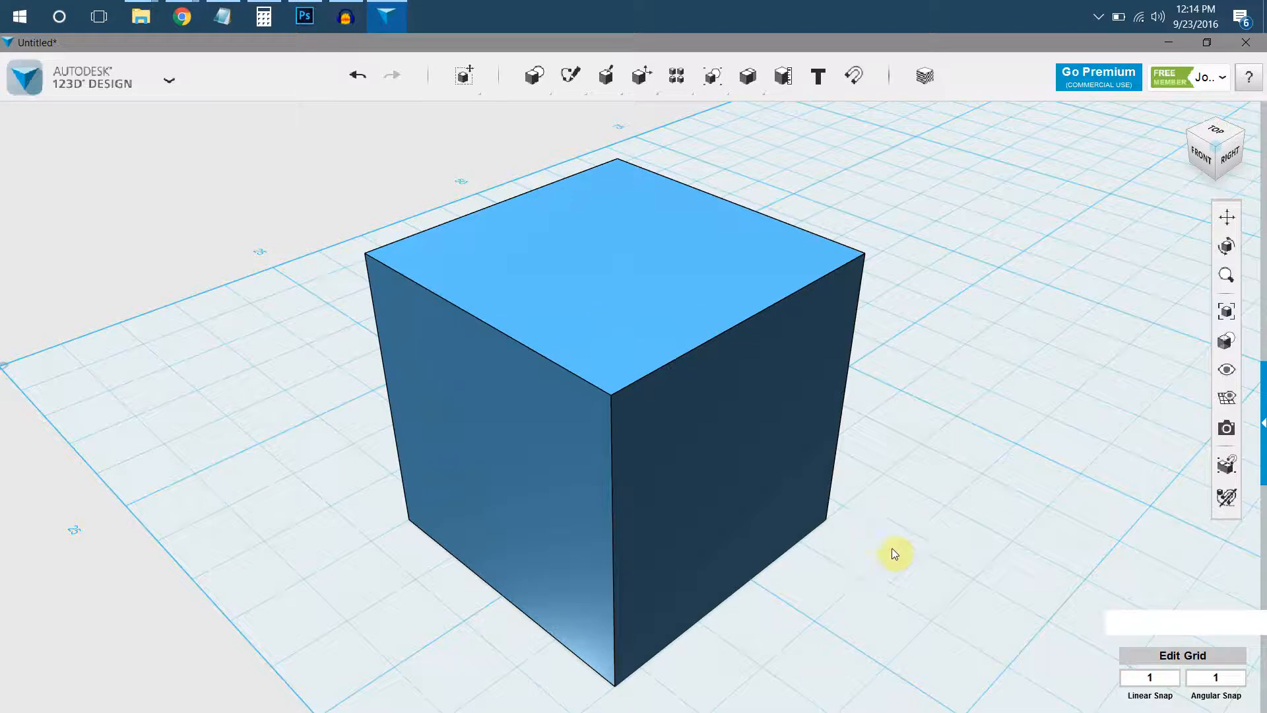
Start a new, empty design in place of the current box scene.
right_click(959, 468)
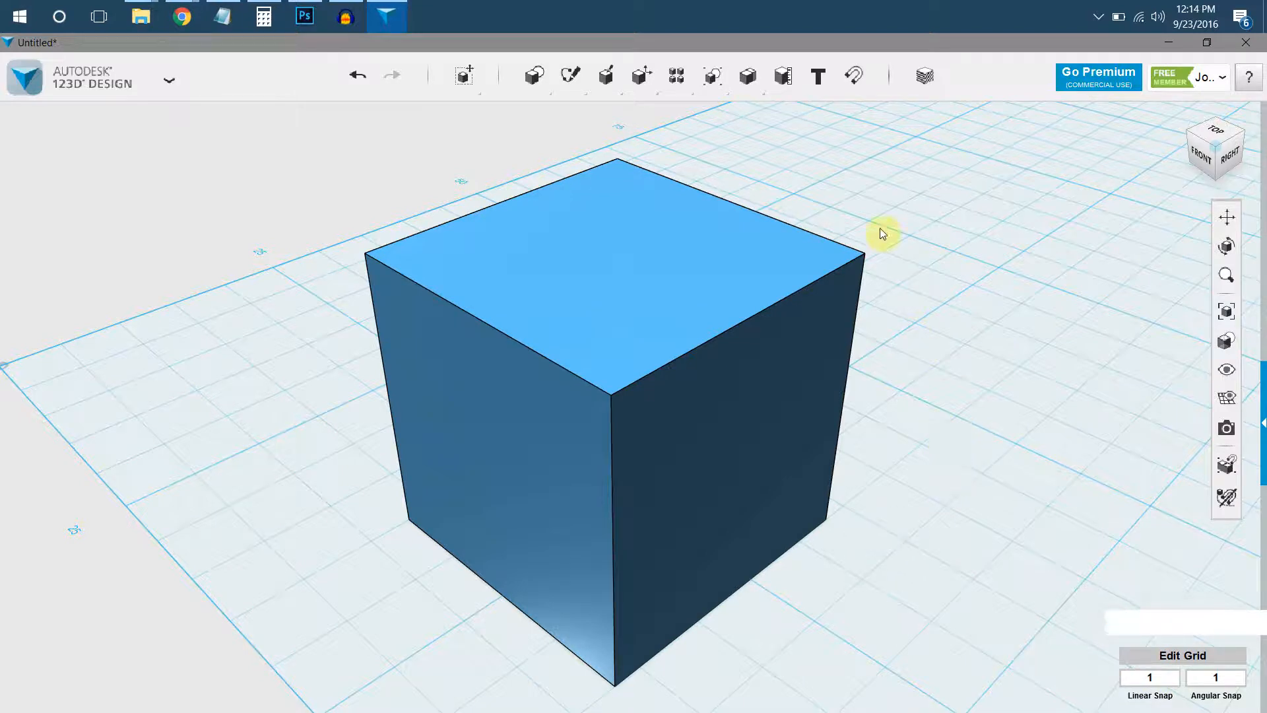
left_click(76, 97)
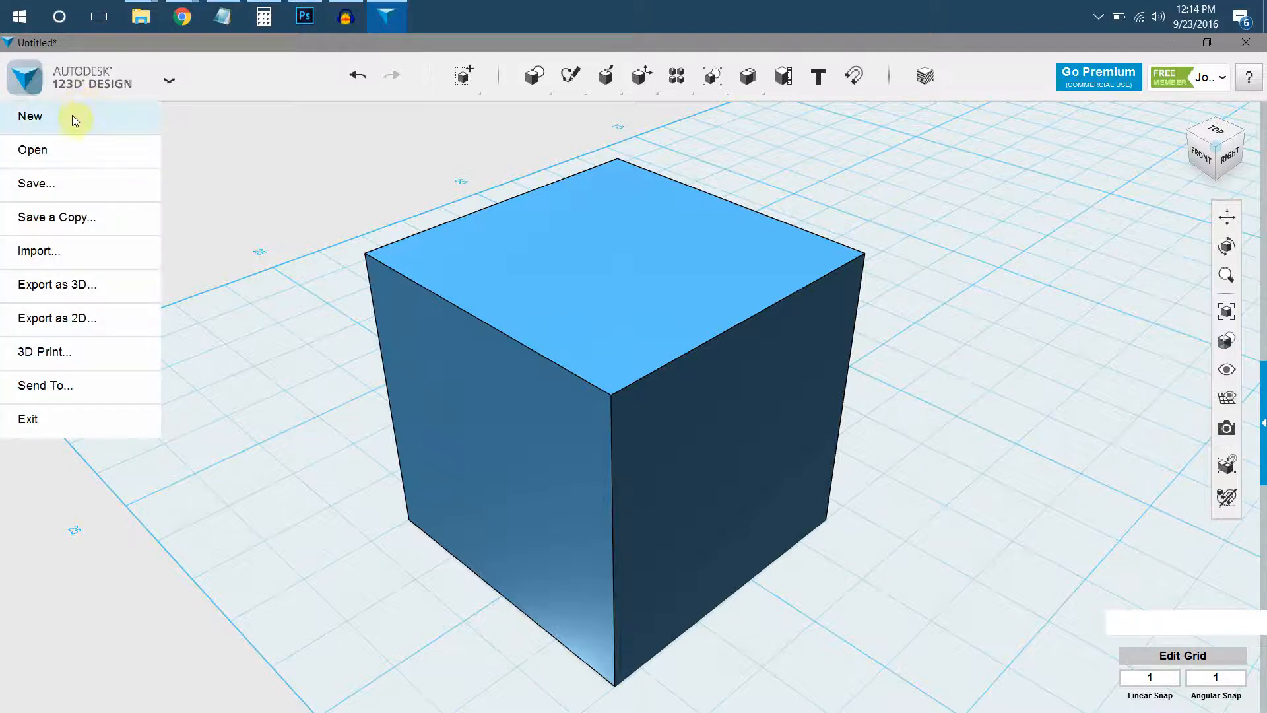
left_click(72, 116)
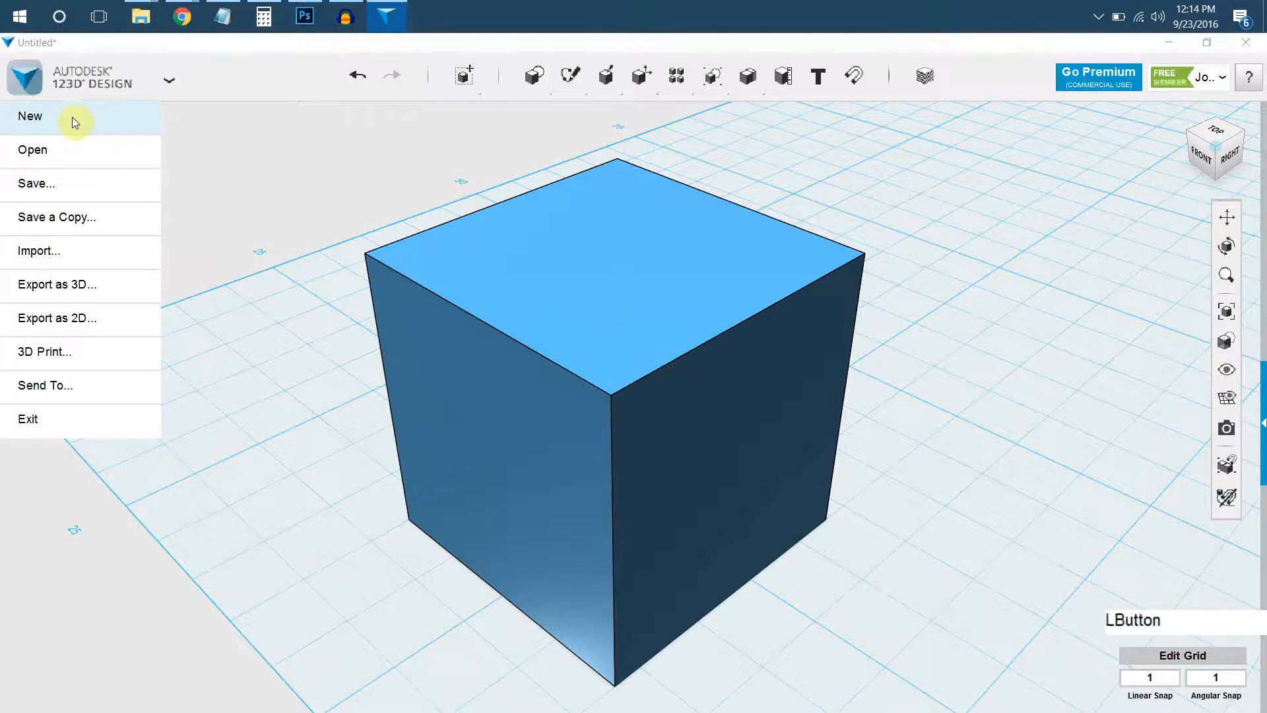
left_click(641, 401)
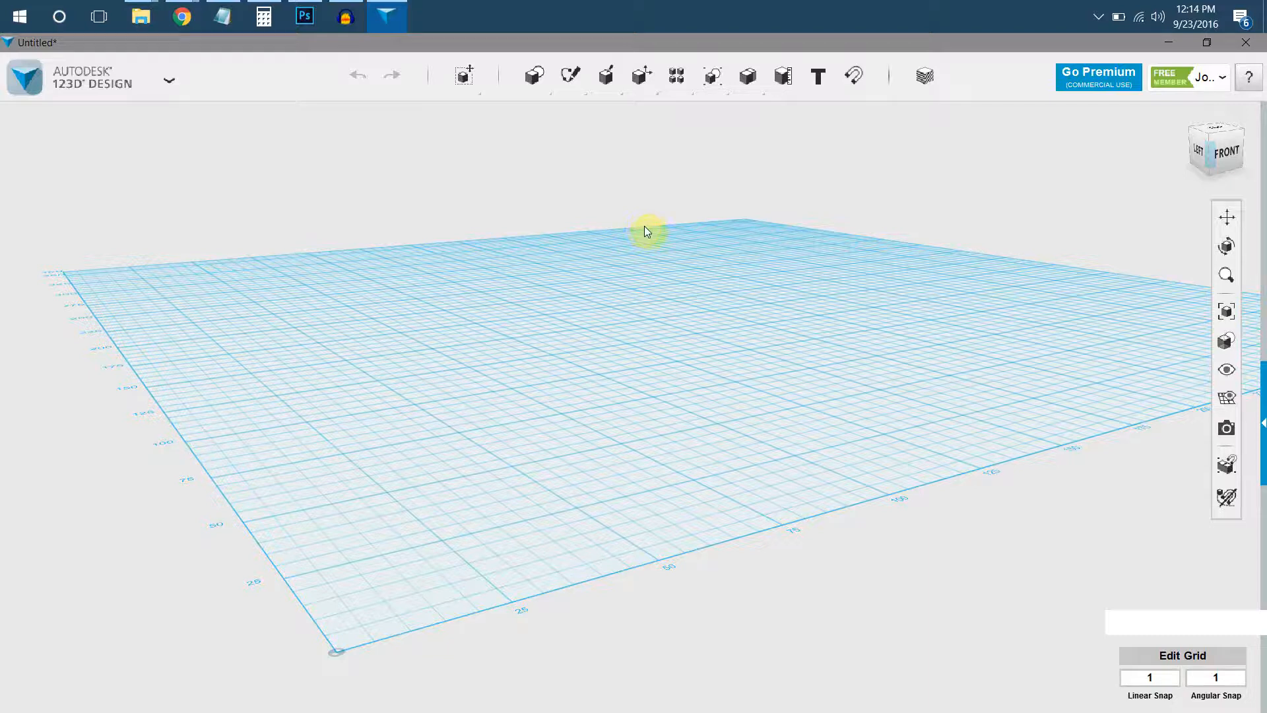
Insert a 20 × 20 × 20 mm box primitive near the middle of the empty grid.
left_click(537, 114)
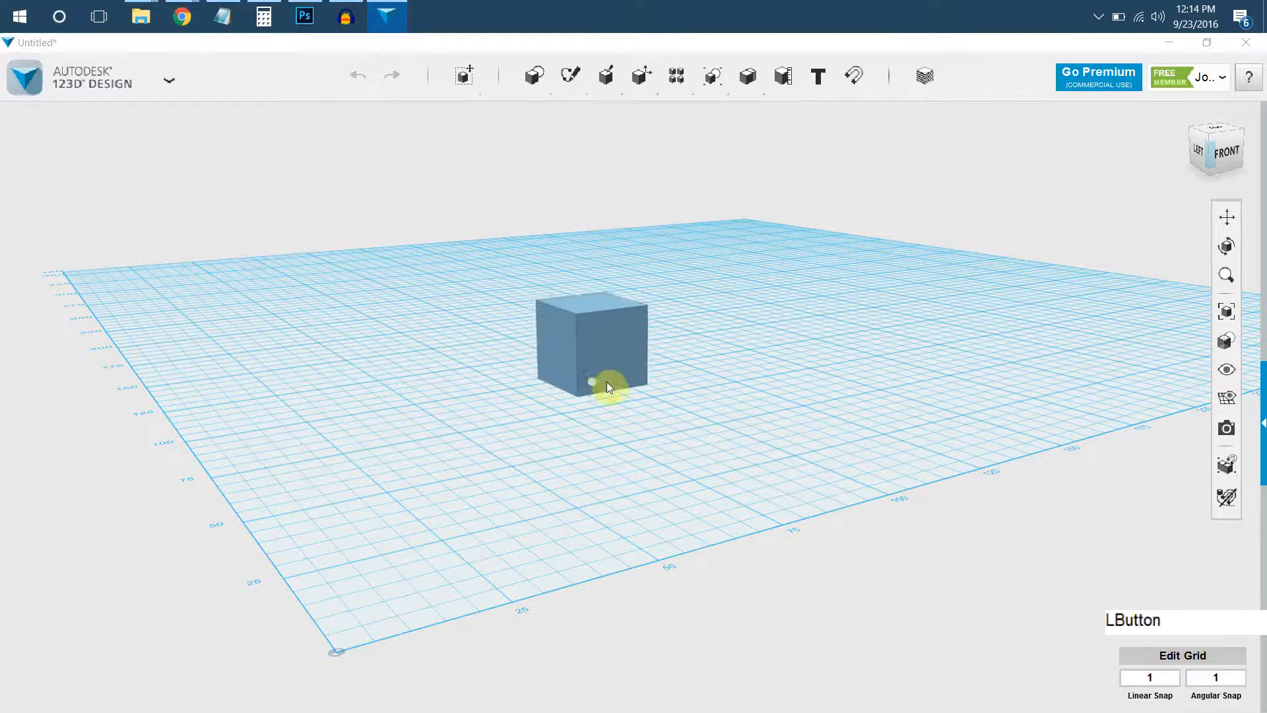
left_click(606, 382)
left_click(605, 376)
scroll(605, 375, "up", 3)
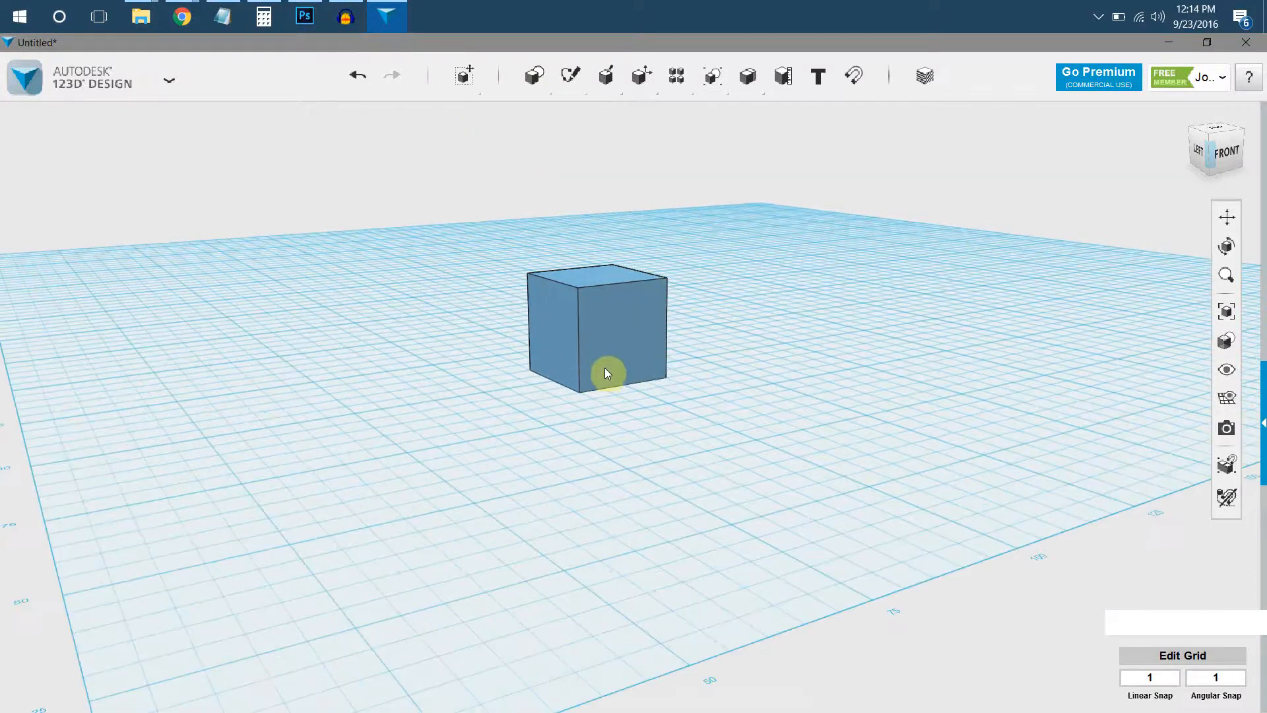
scroll(732, 358, "up", 5)
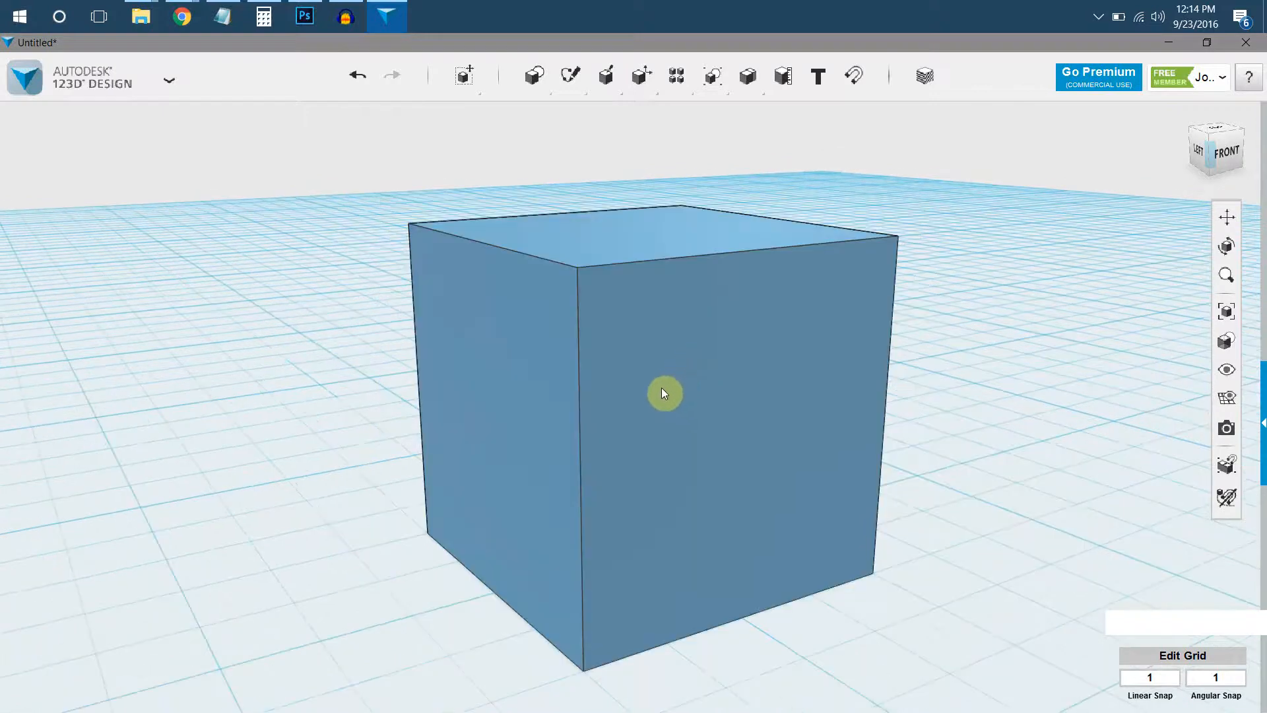
Flatten the box with Smart Scale to a height of 2 mm.
middle_click_drag(664, 393, 608, 326)
right_click_drag(608, 326, 614, 234)
left_click(603, 206)
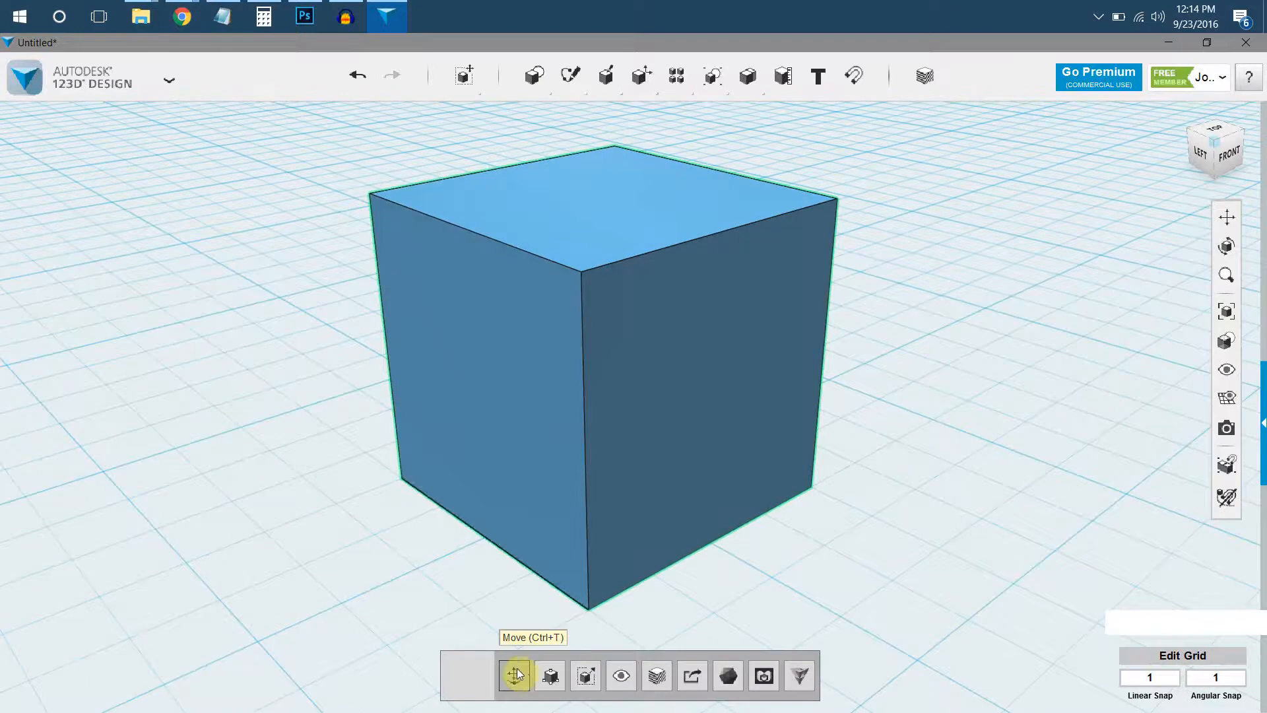
left_click(549, 685)
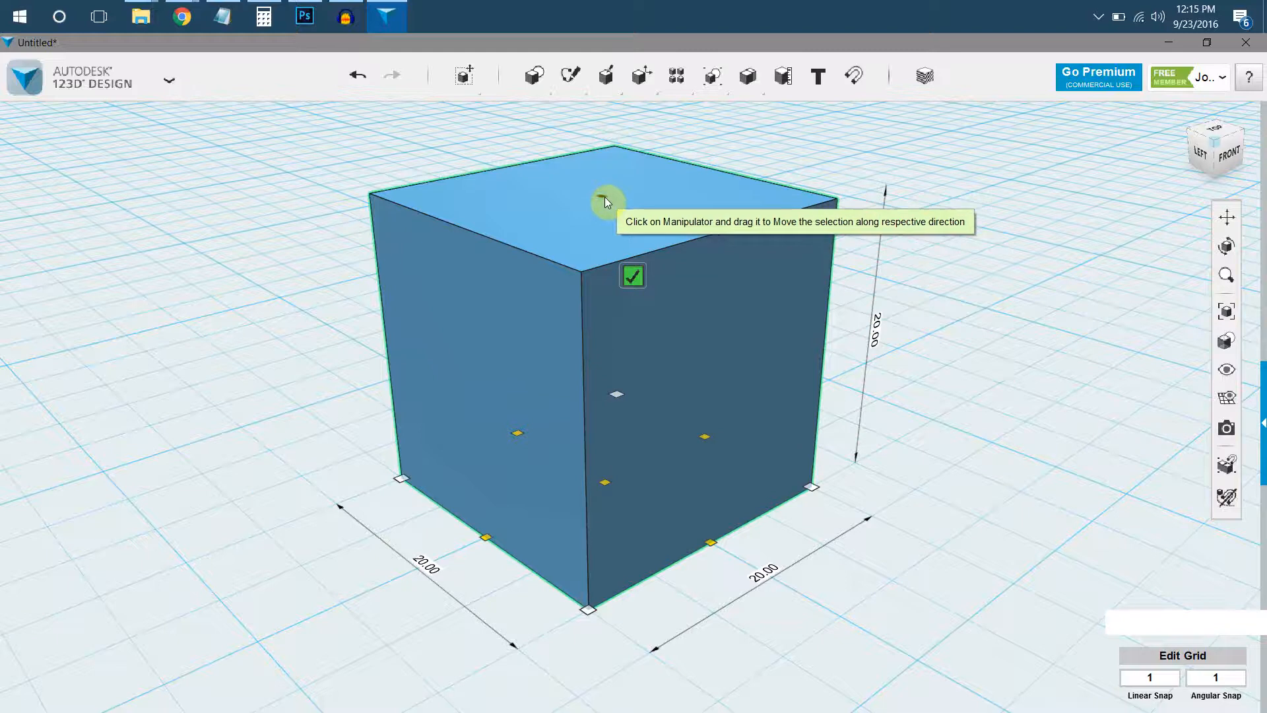
left_click_drag(604, 196, 596, 449)
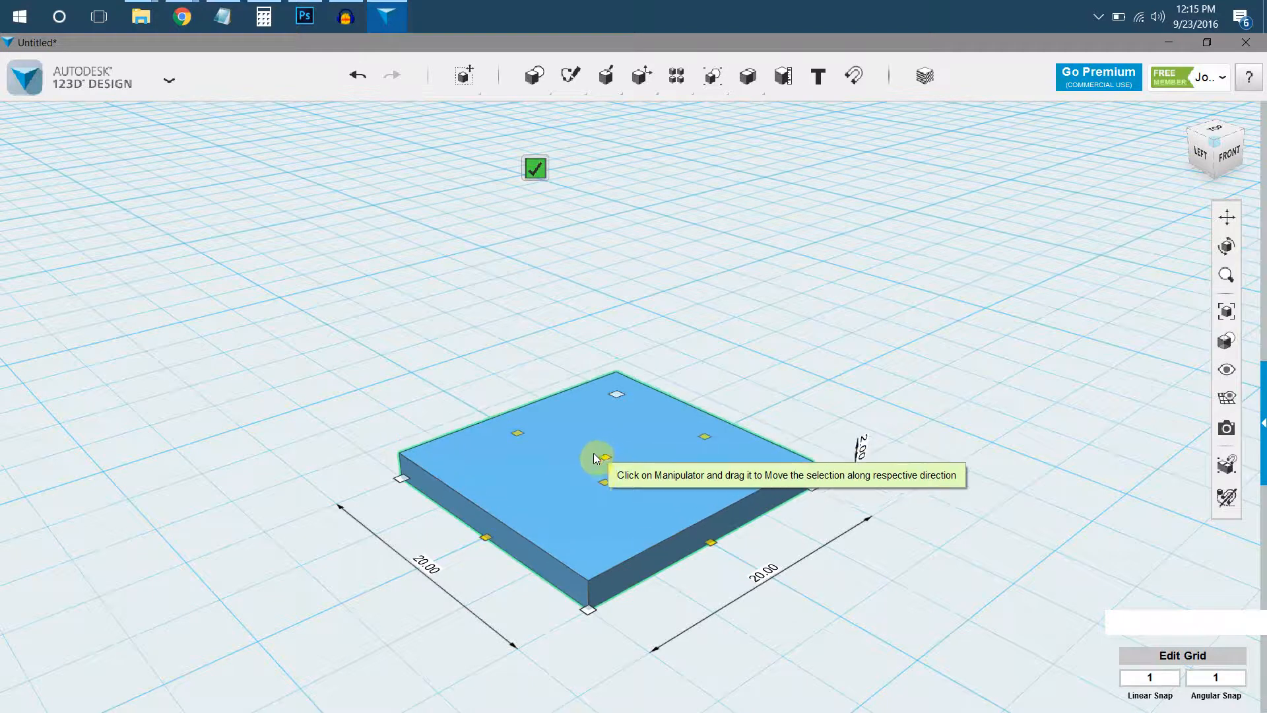
Stretch the flat slab with Smart Scale to a length of 43 mm and accept the scaling.
middle_click_drag(518, 535, 526, 528)
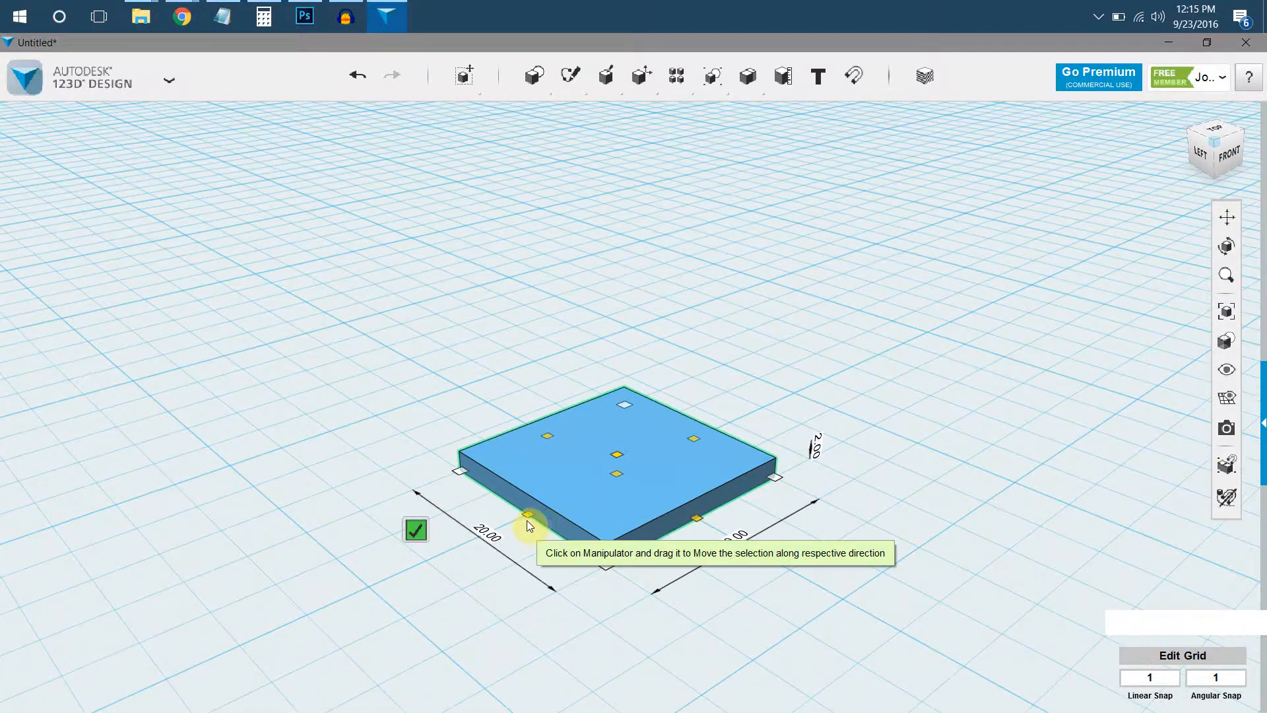
left_click_drag(529, 516, 268, 634)
middle_click_drag(268, 633, 449, 509)
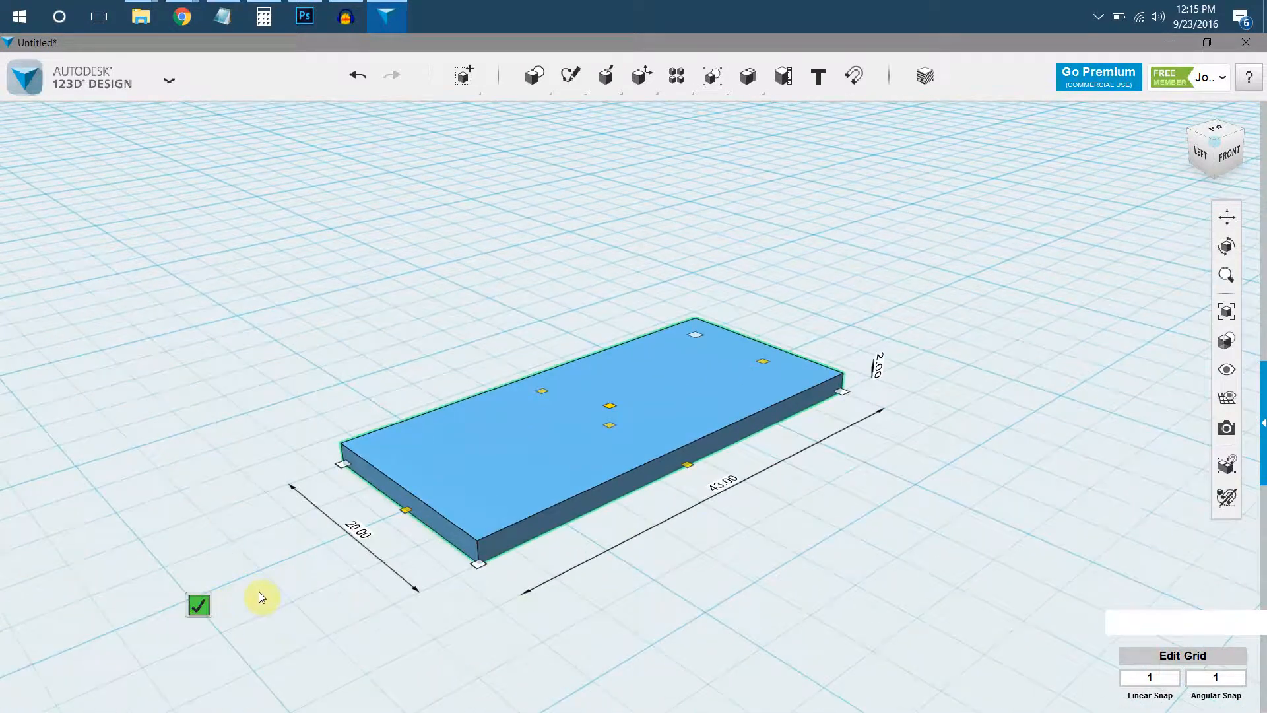
left_click(220, 295)
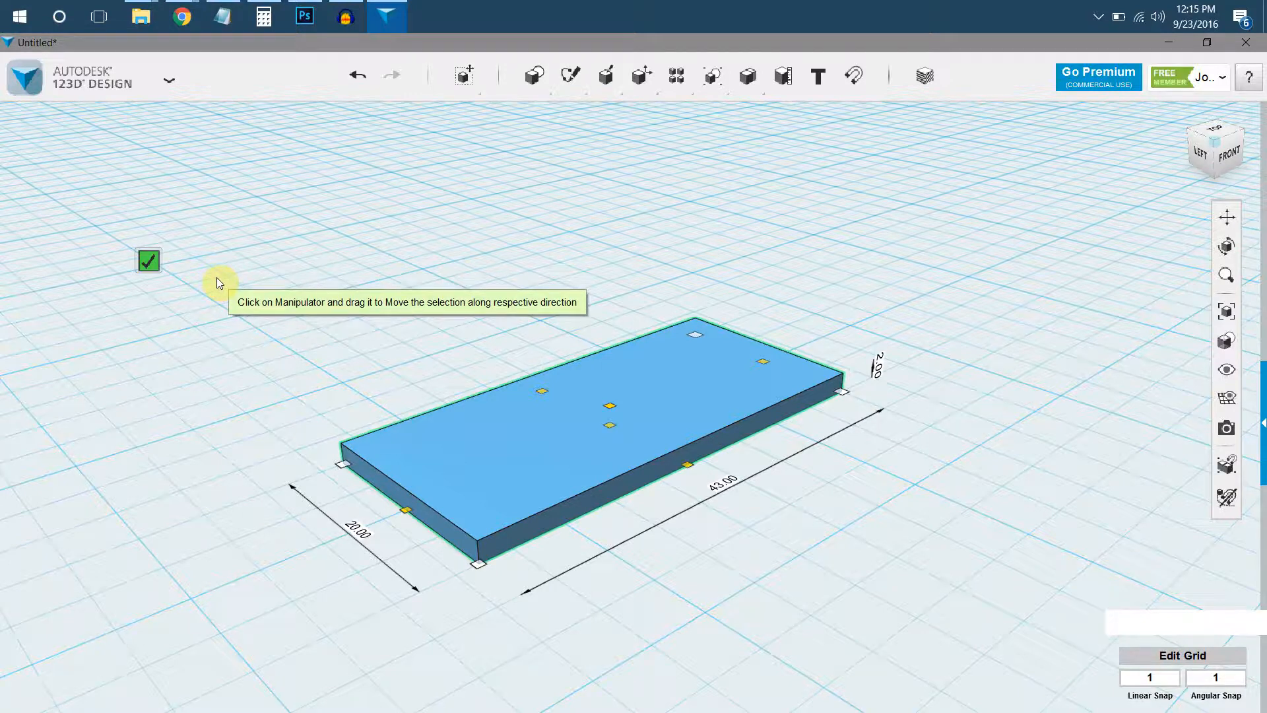
key("Return")
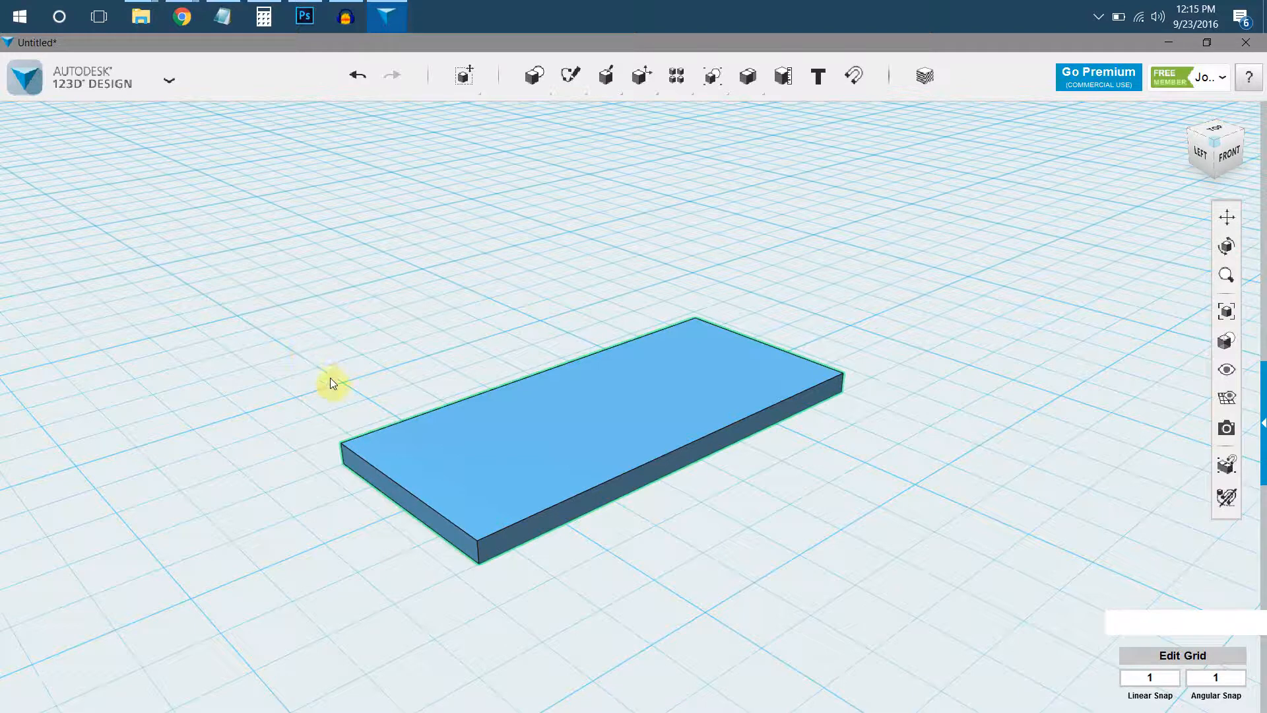
Attach a second 20 × 20 × 20 mm box to the underside of the slab at its left end.
right_click_drag(562, 459, 572, 296)
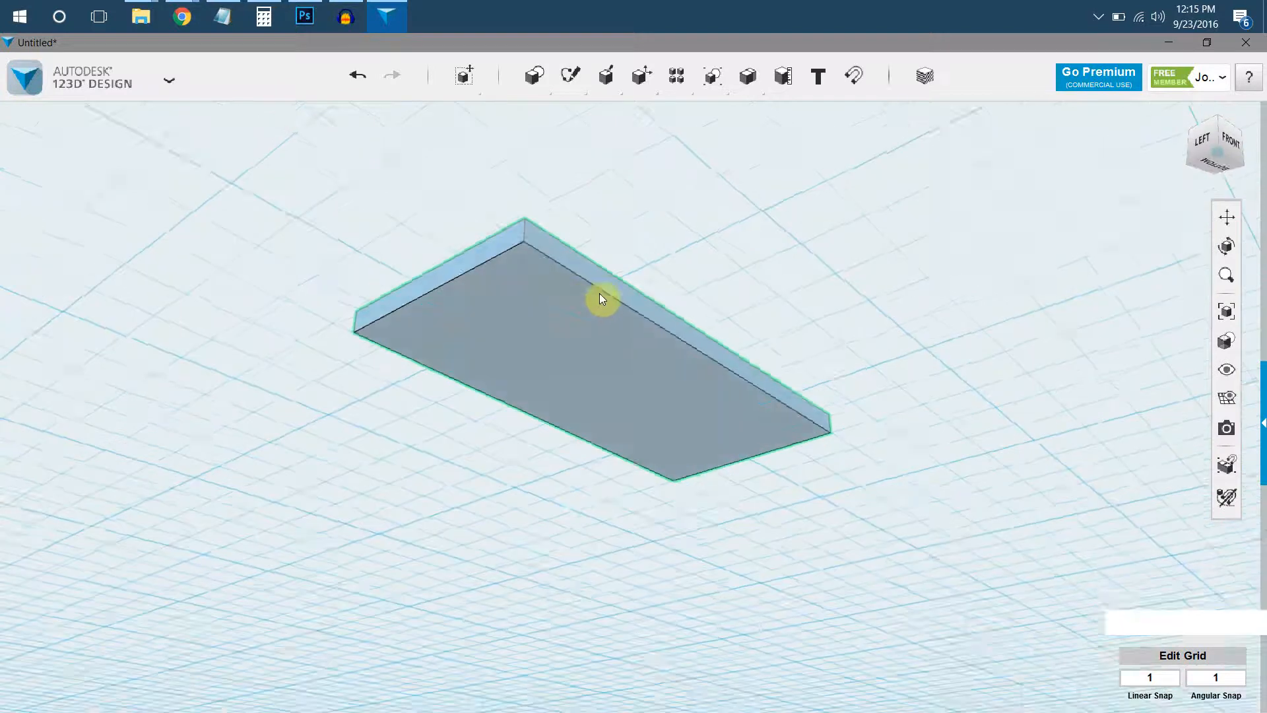
left_click(588, 176)
mouse_move(536, 87)
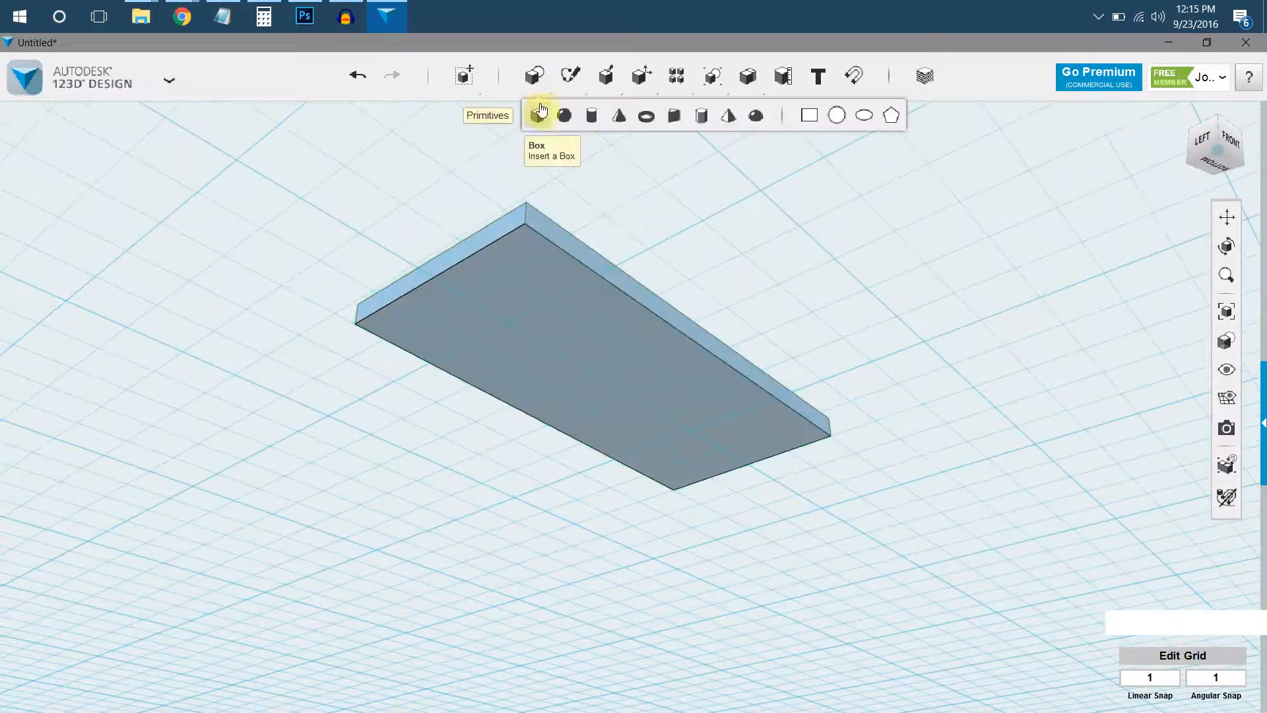
left_click(535, 117)
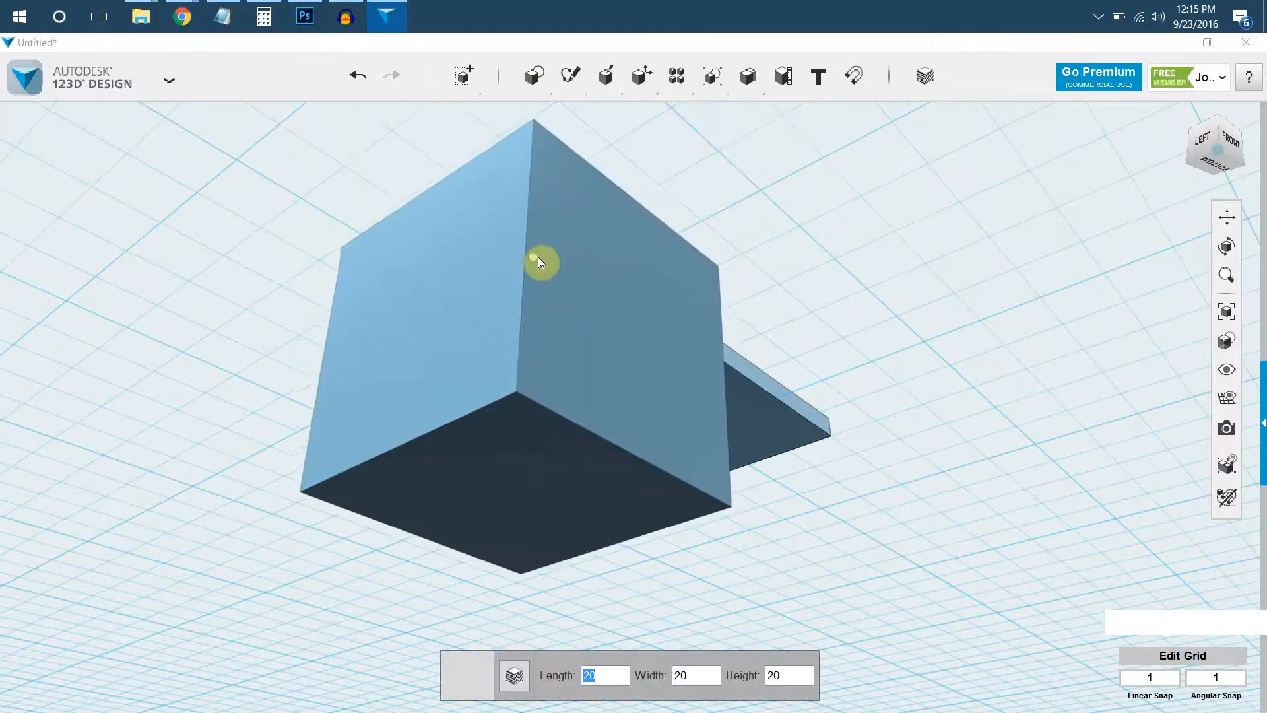
right_click_drag(547, 269, 575, 159)
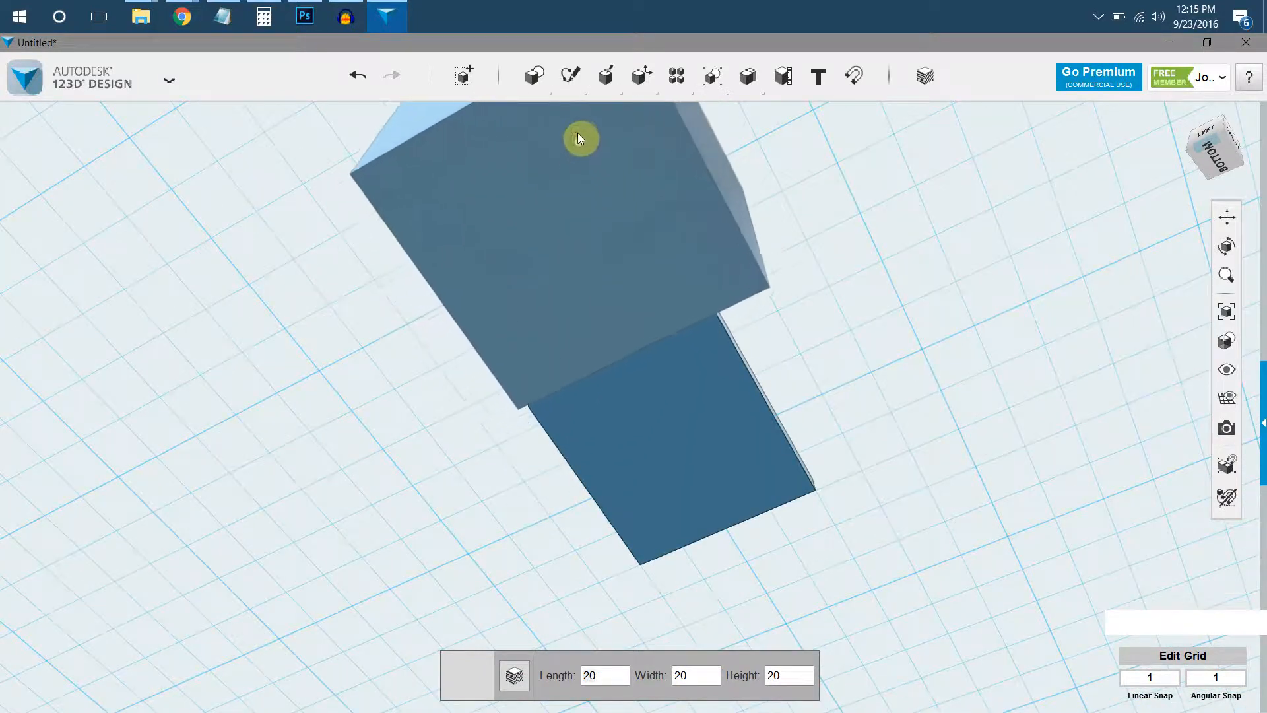
middle_click_drag(589, 136, 554, 231)
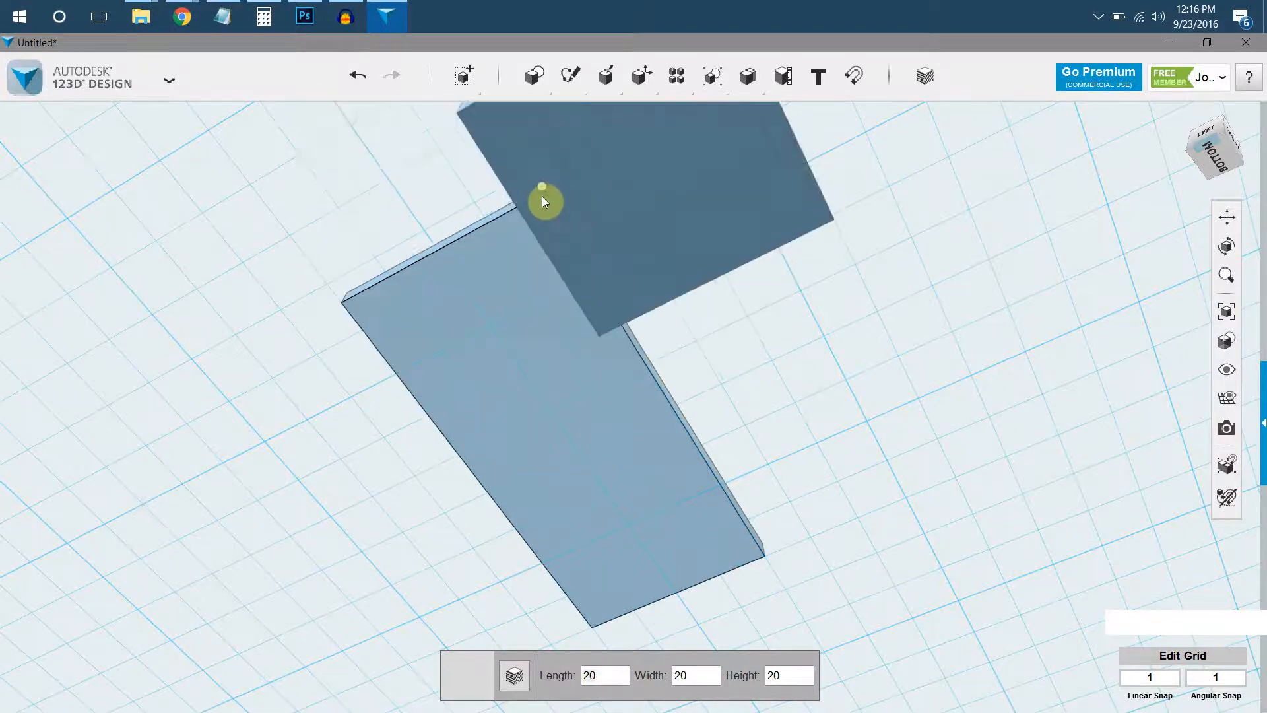
scroll(540, 196, "up", 3)
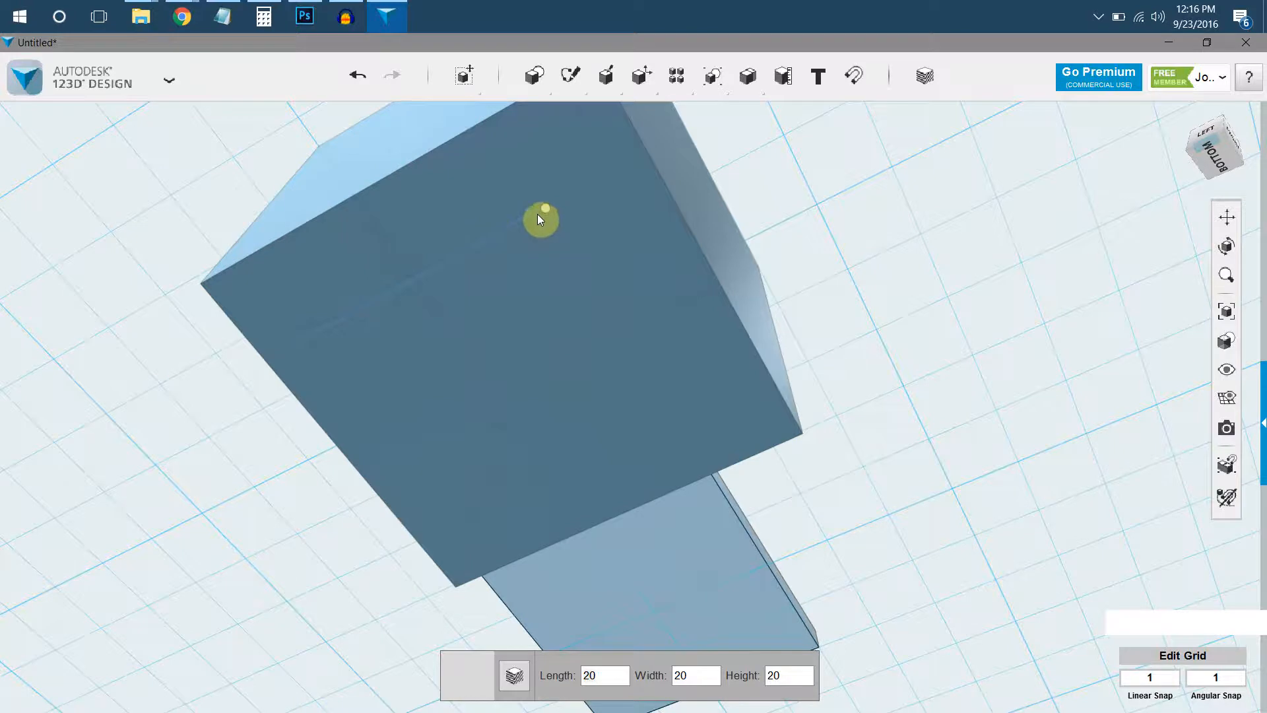
left_click(548, 216)
scroll(519, 277, "down", 3)
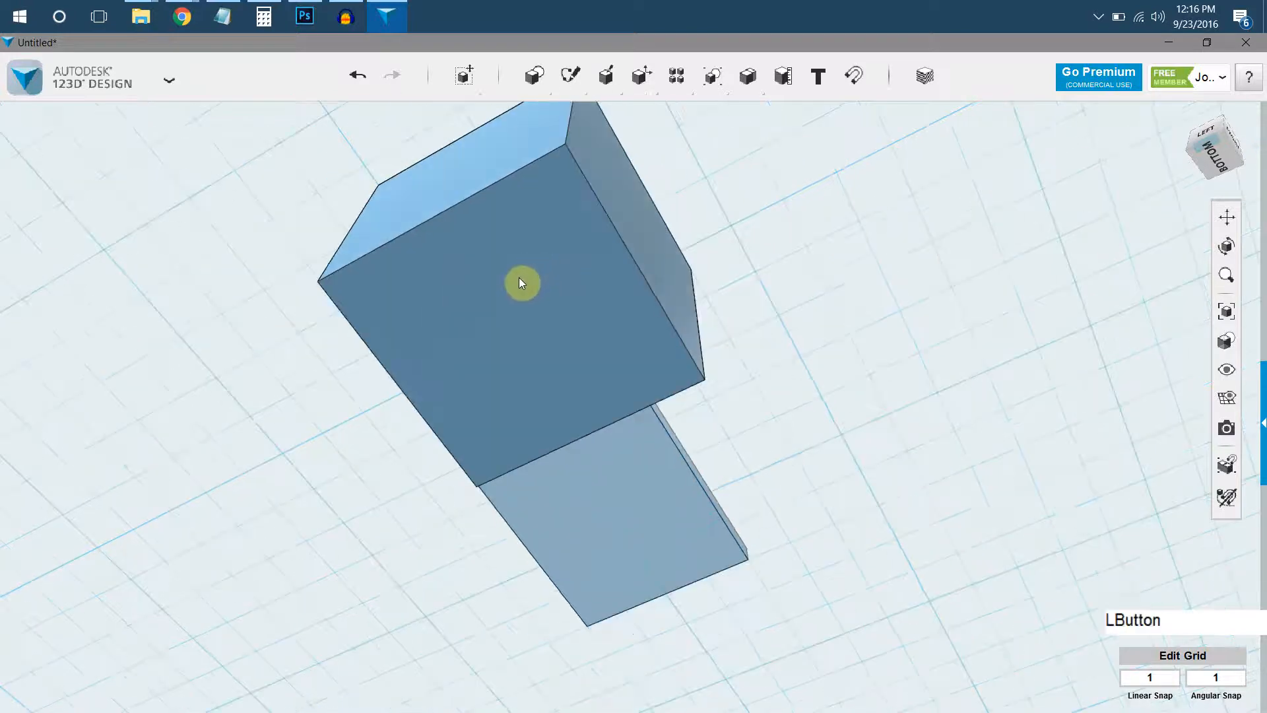
Inspect the new box beneath the slab from several angles, trying whole-solid, face and edge selection.
middle_click_drag(521, 260, 532, 295)
right_click_drag(532, 295, 560, 467)
middle_click_drag(561, 466, 600, 483)
right_click_drag(600, 484, 556, 395)
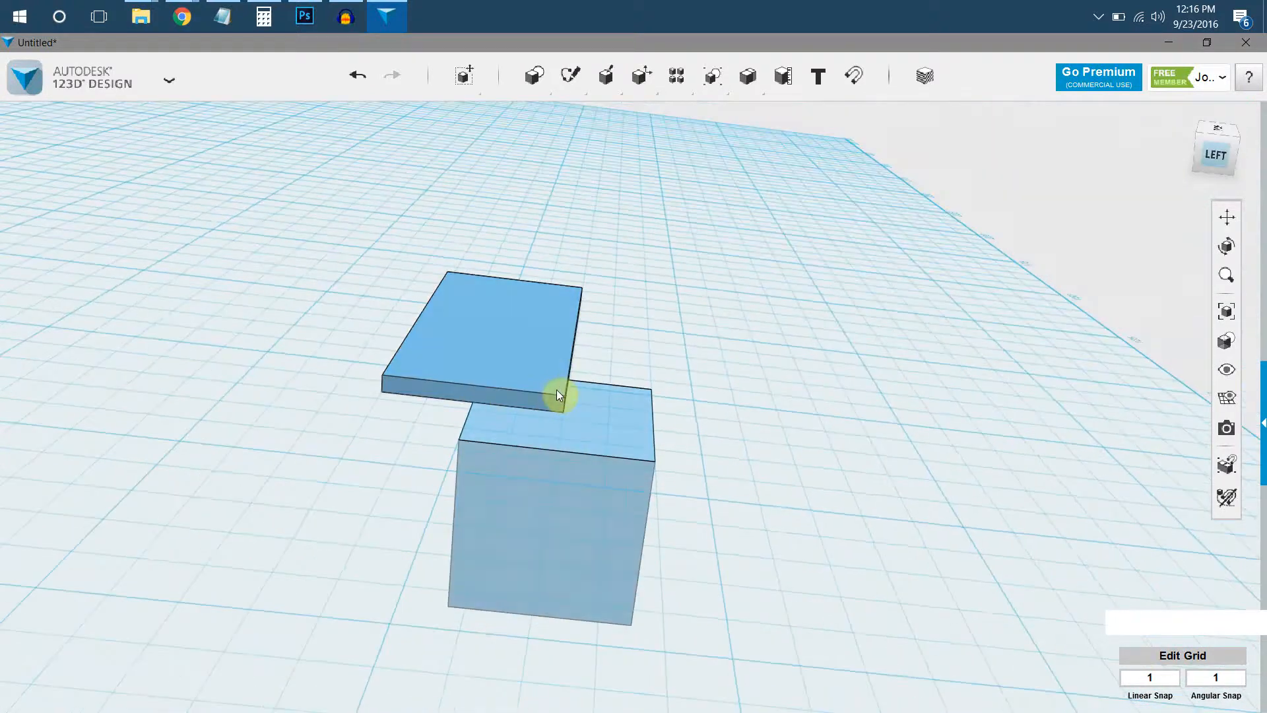
right_click_drag(606, 512, 591, 452)
left_click(592, 429)
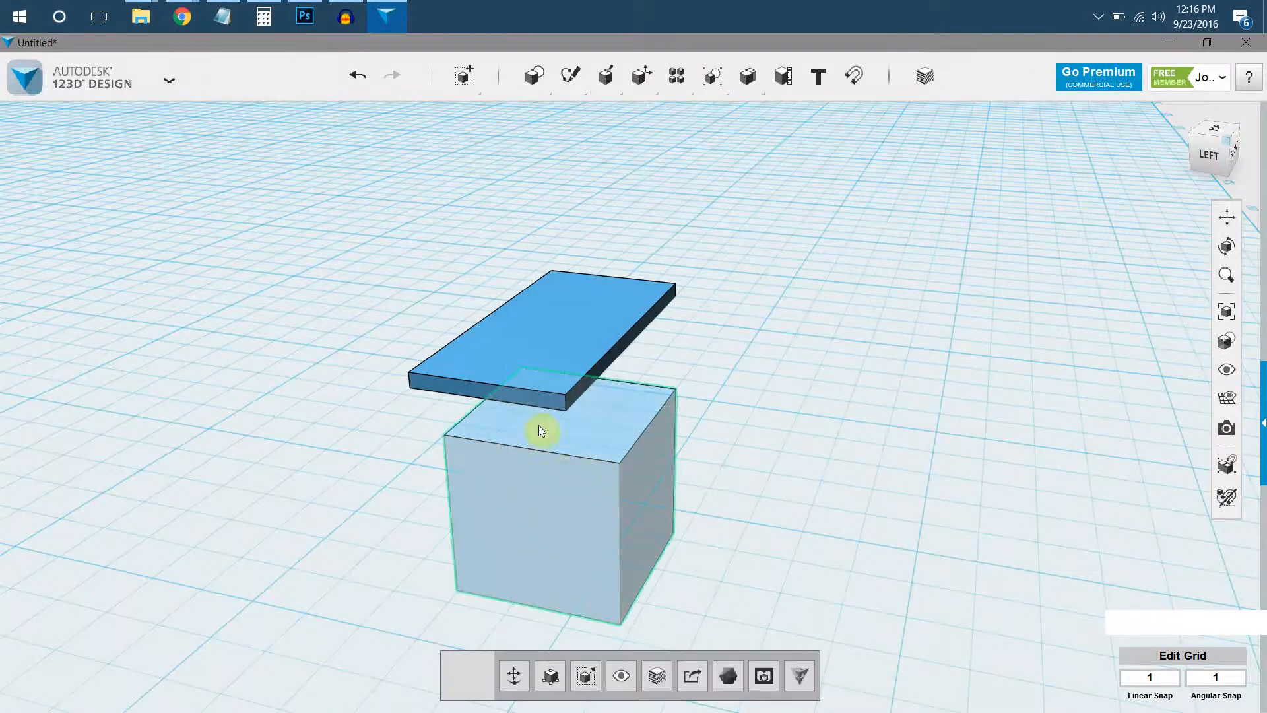
middle_click_drag(563, 495, 561, 363)
scroll(616, 257, "up", 2)
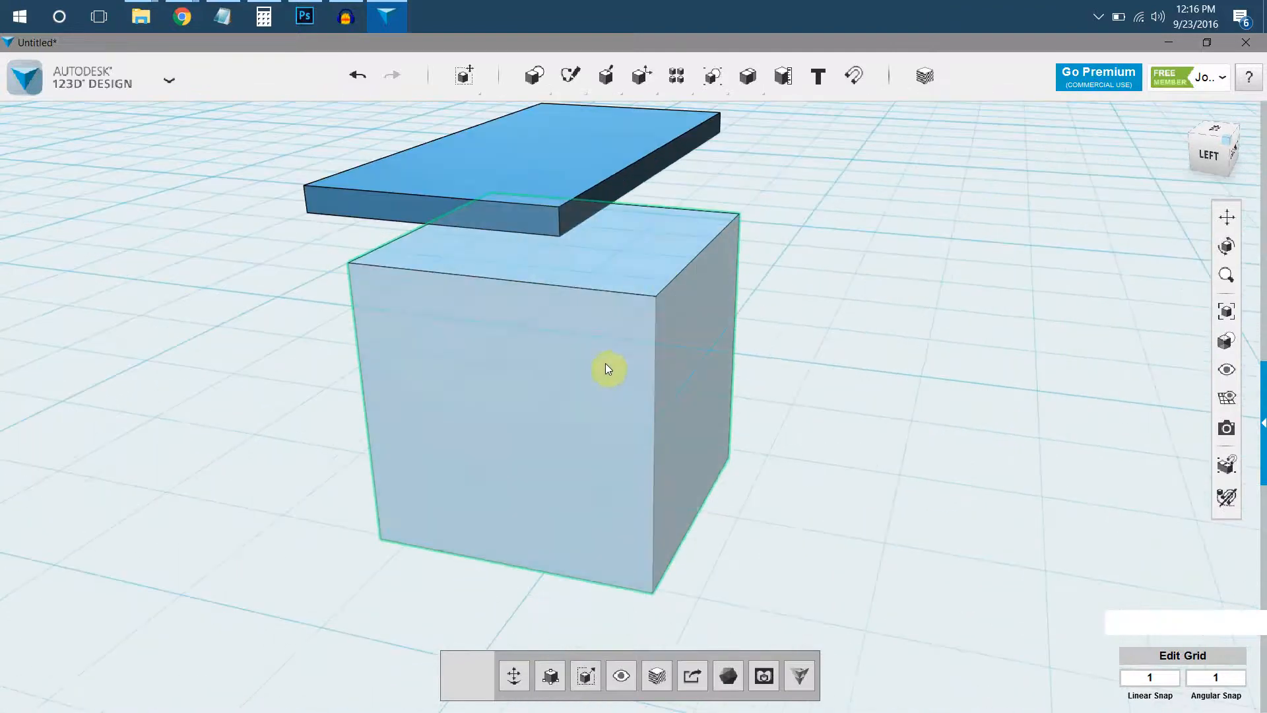
right_click_drag(587, 294, 585, 259)
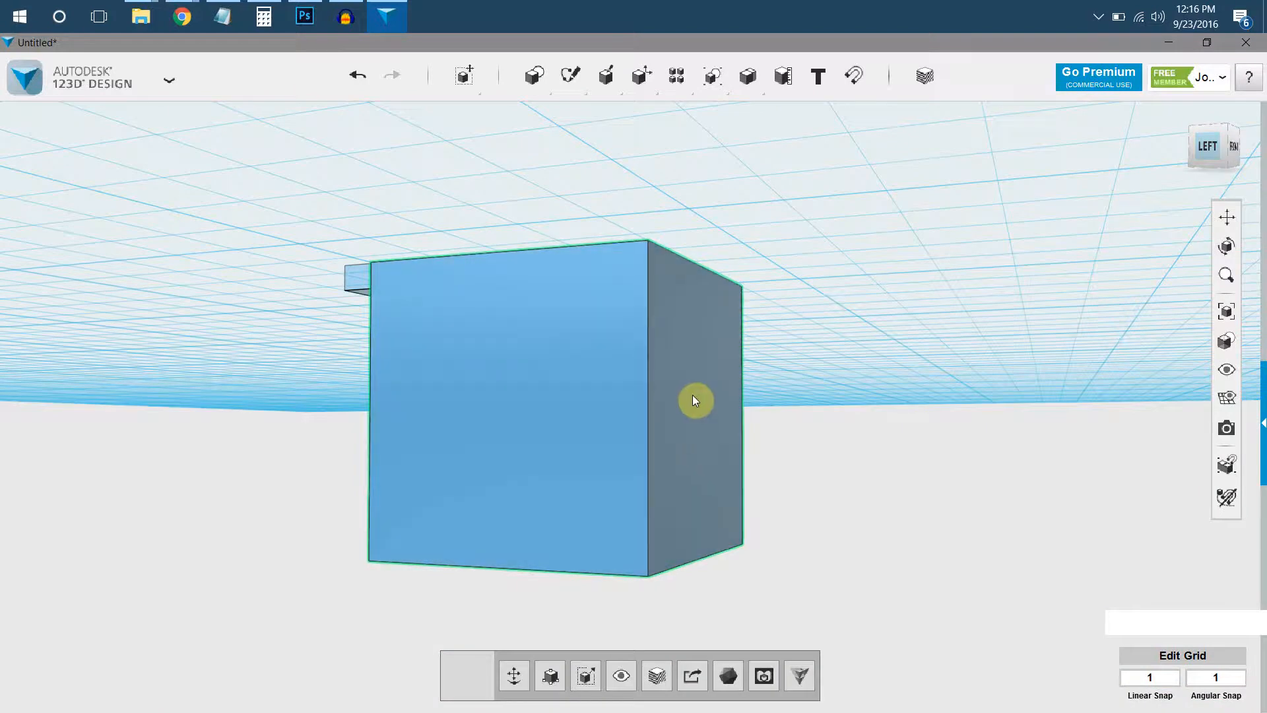
left_click(710, 373)
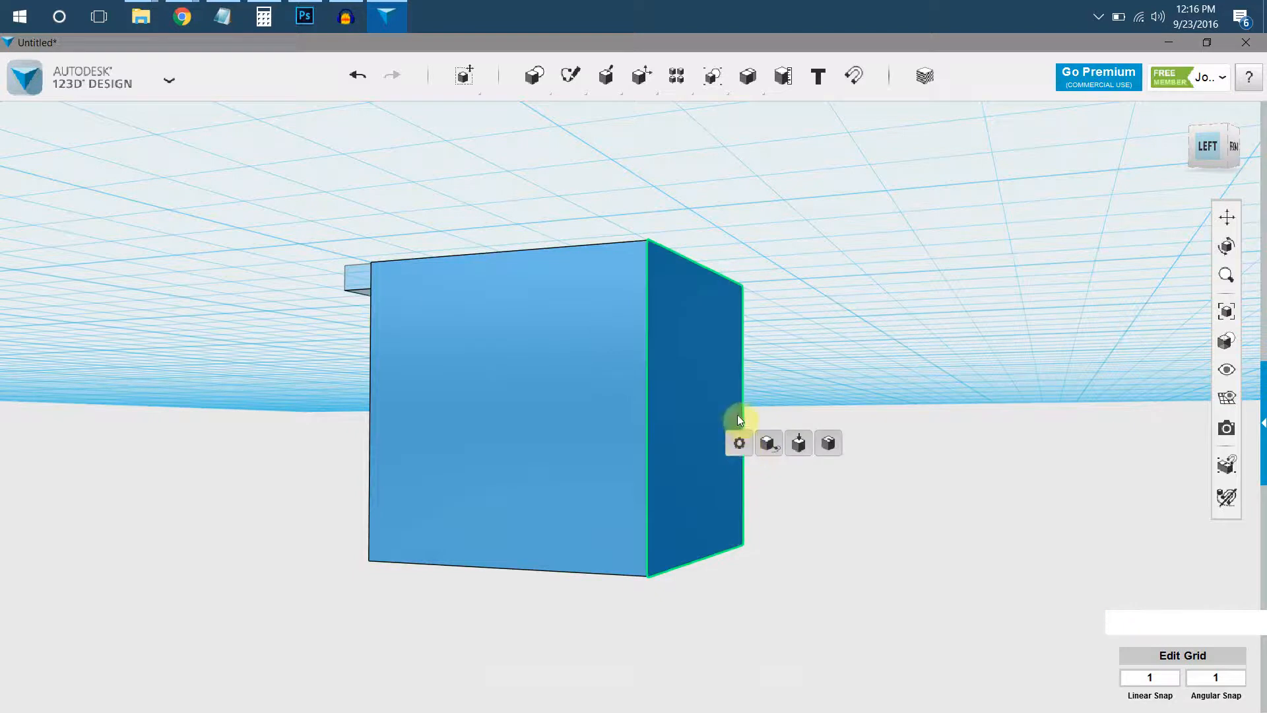
left_click(648, 399)
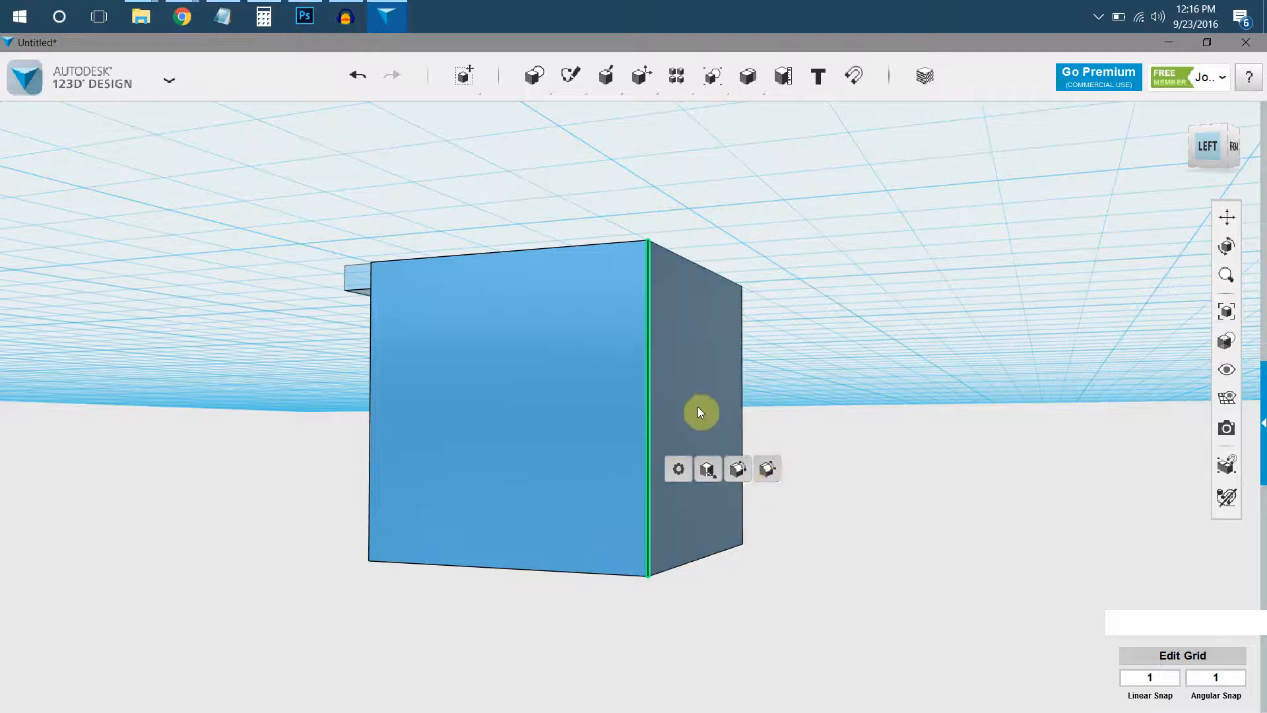
Press the box's front face inward by 10 mm with Press/Pull.
left_click(702, 384)
mouse_move(734, 457)
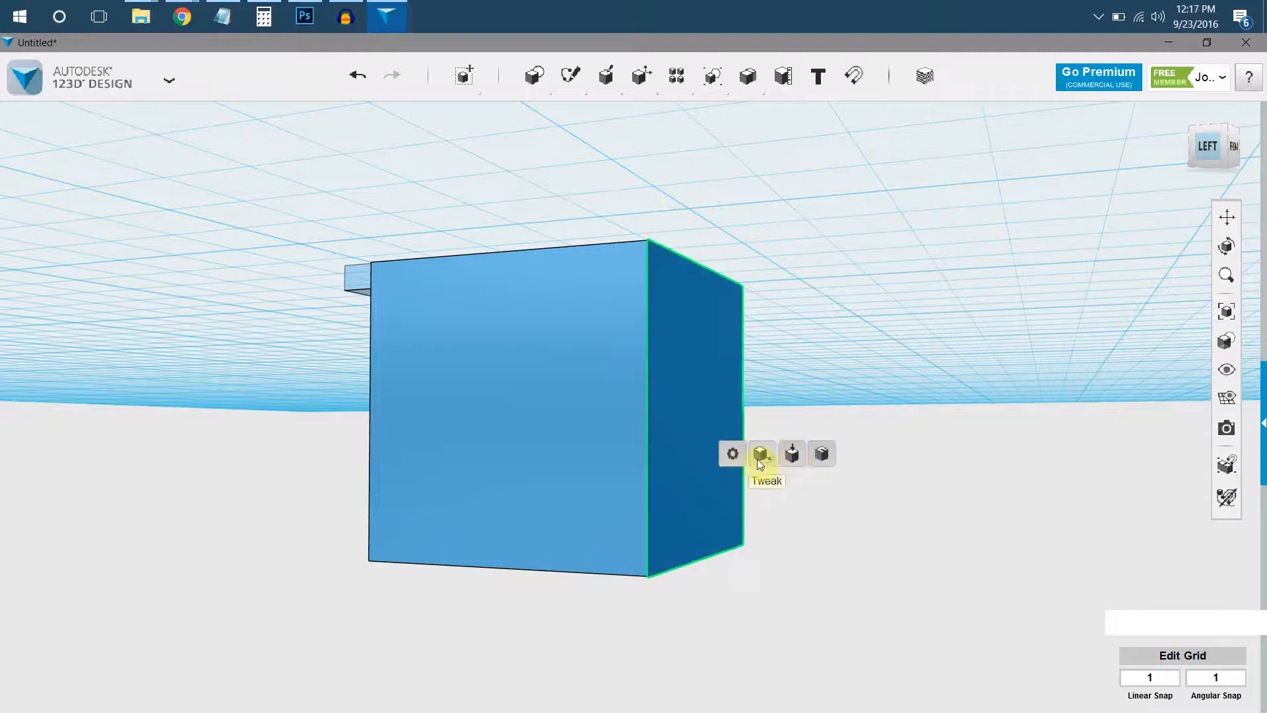
left_click(791, 453)
right_click_drag(712, 392, 730, 351)
left_click(680, 359)
left_click_drag(680, 359, 575, 340)
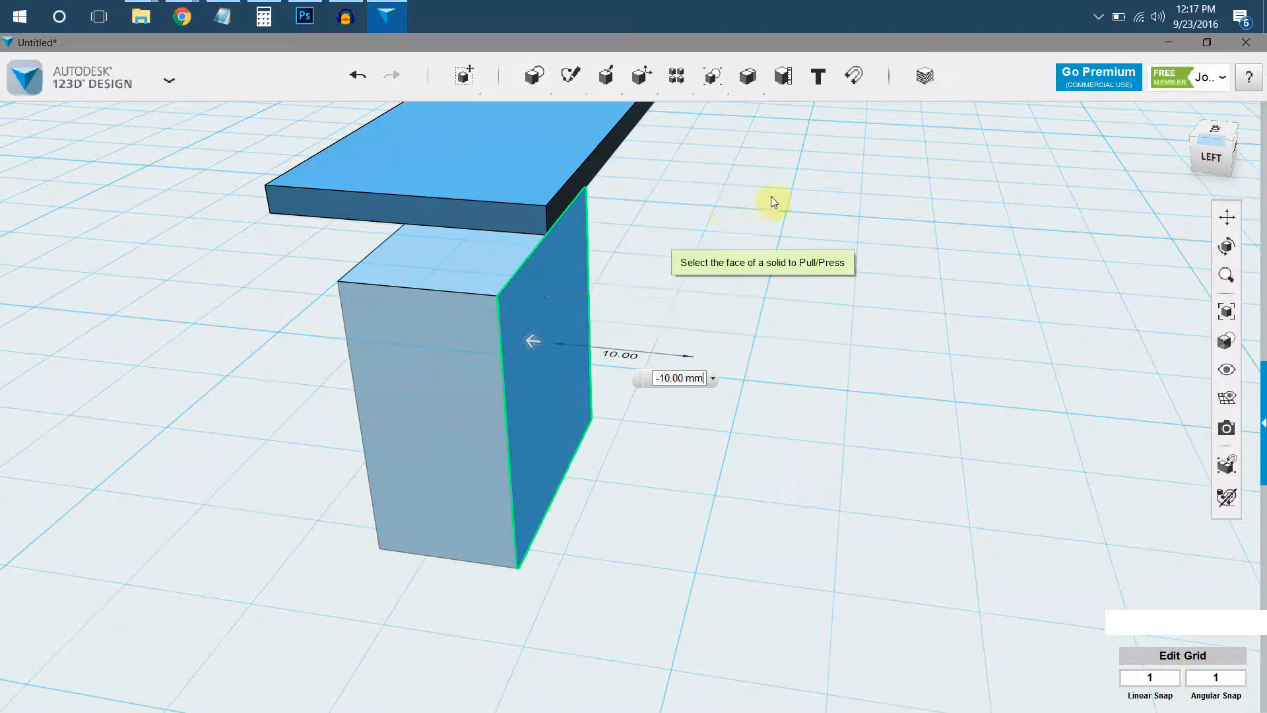
left_click(769, 197)
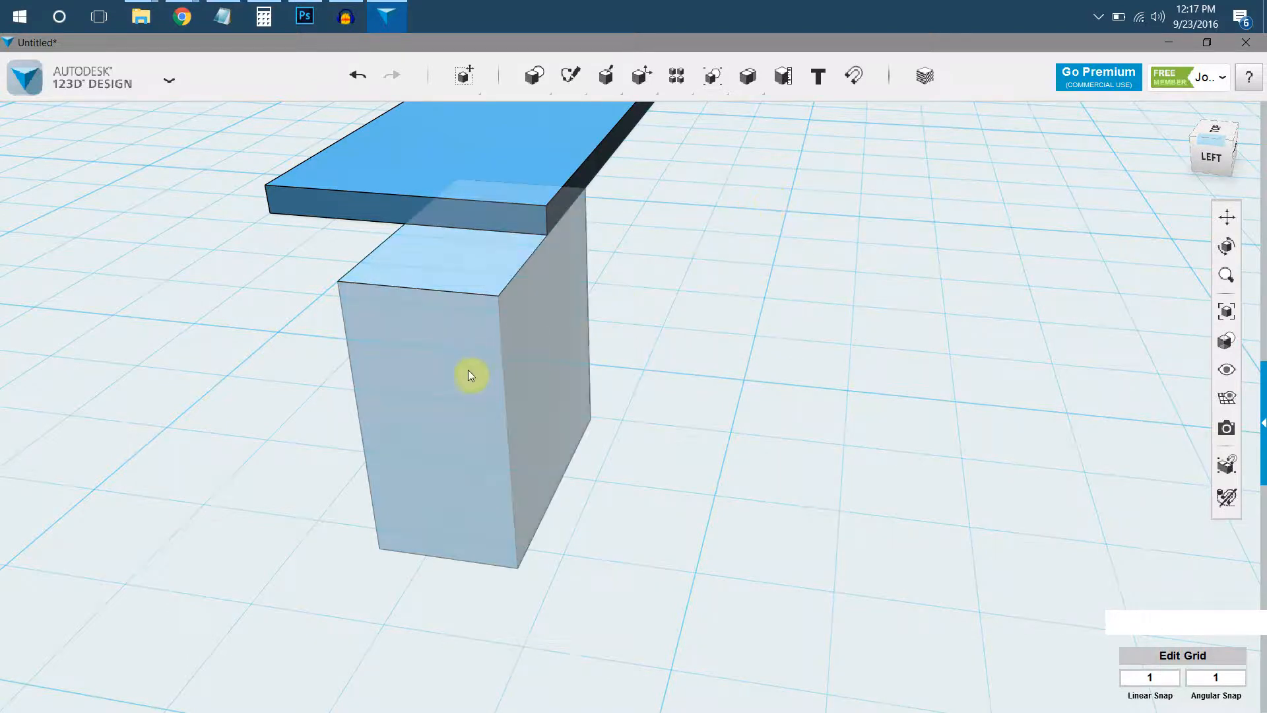
Press the box's left end face inward with Press/Pull so it sits flush with the slab's end.
left_click(497, 485)
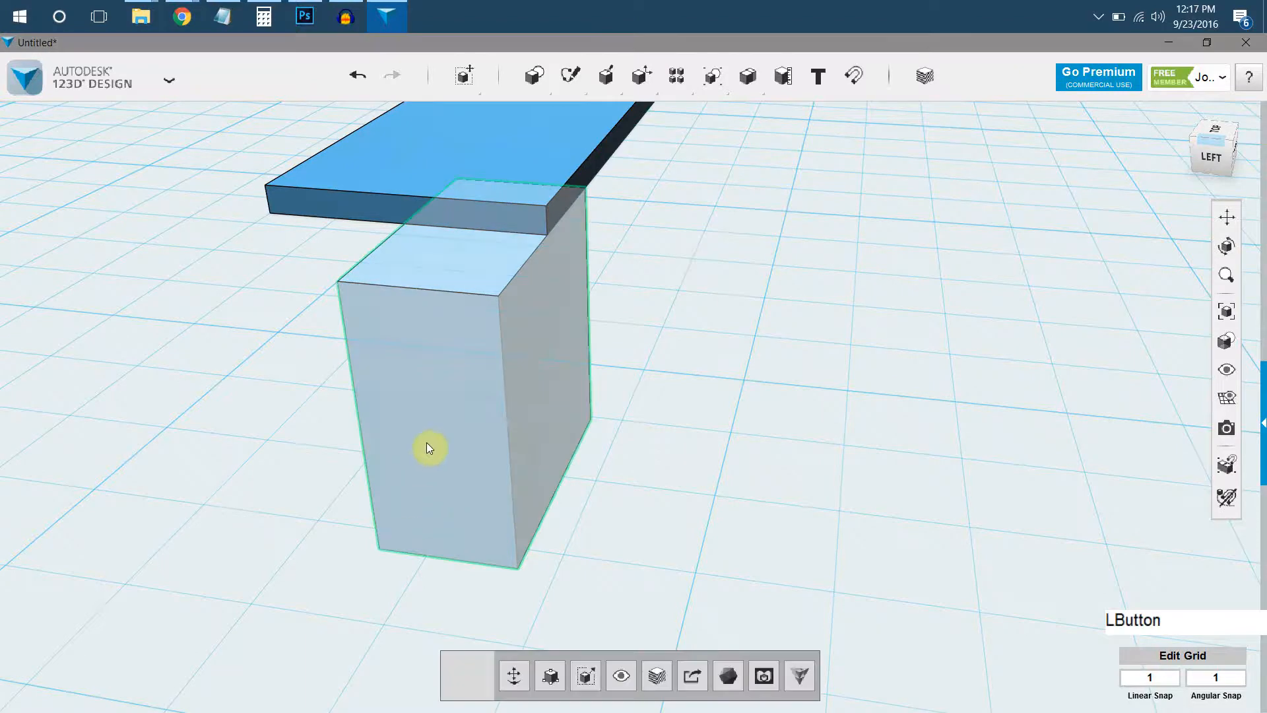
right_click_drag(413, 430, 471, 396)
left_click(502, 357)
left_click(472, 398)
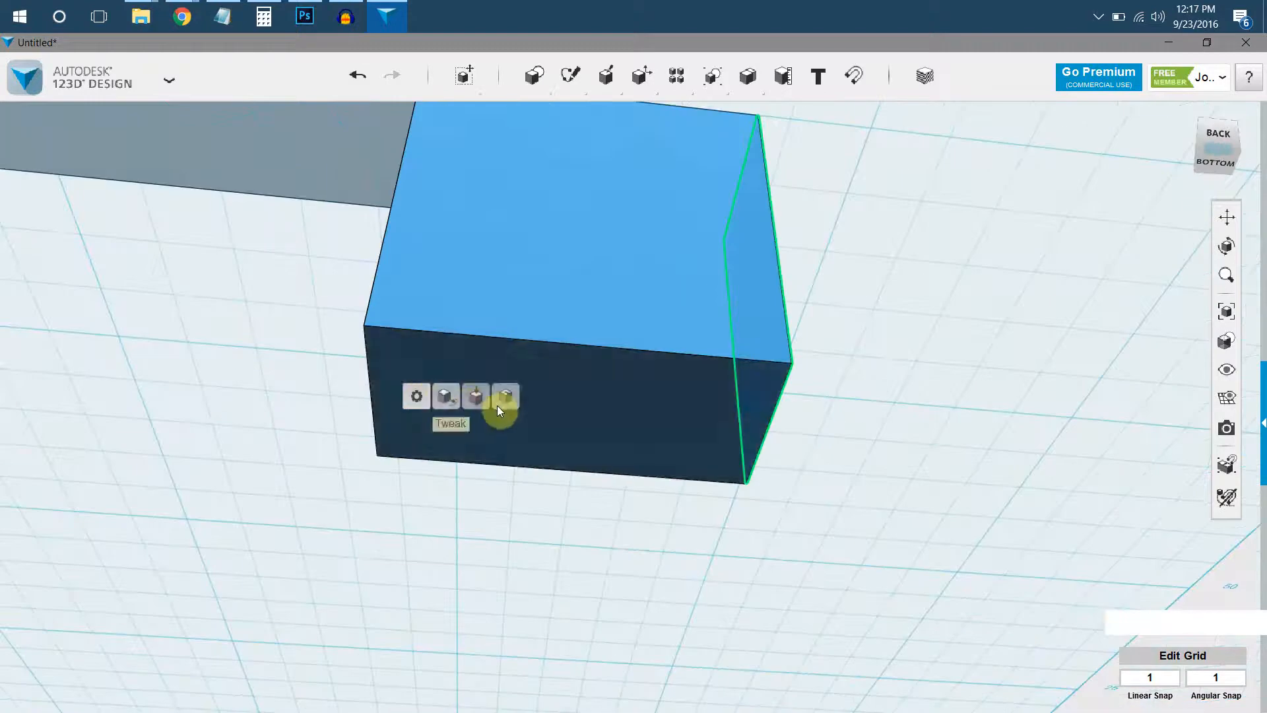
left_click(475, 396)
left_click_drag(776, 296, 596, 285)
scroll(571, 283, "down", 3)
middle_click_drag(572, 283, 749, 243)
Press the block's right face inward with Press/Pull to about half the block's width.
right_click_drag(630, 240, 655, 293)
left_click(651, 373)
right_click_drag(607, 390, 538, 360)
mouse_move(537, 359)
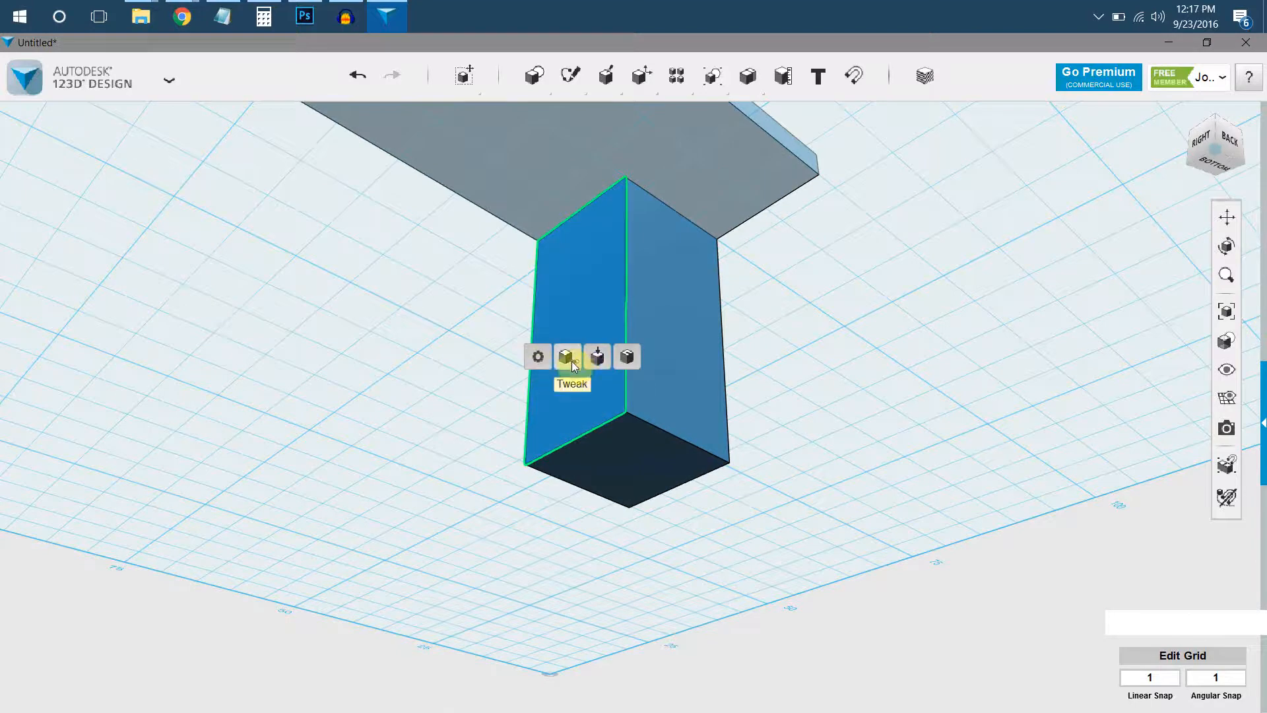
left_click(597, 355)
left_click_drag(547, 325, 592, 354)
left_click(743, 269)
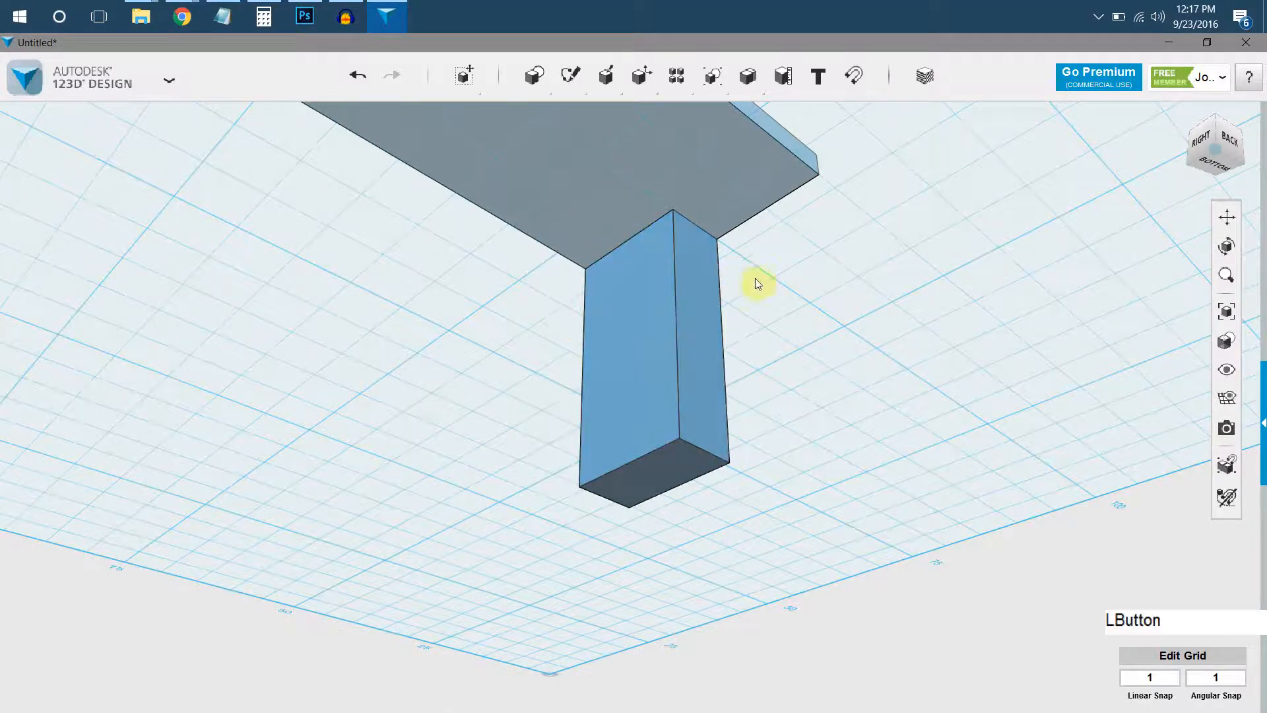
Press the block's back face inward with Press/Pull to form a slim square leg under the slab's front-left corner.
left_click(694, 355)
mouse_move(730, 422)
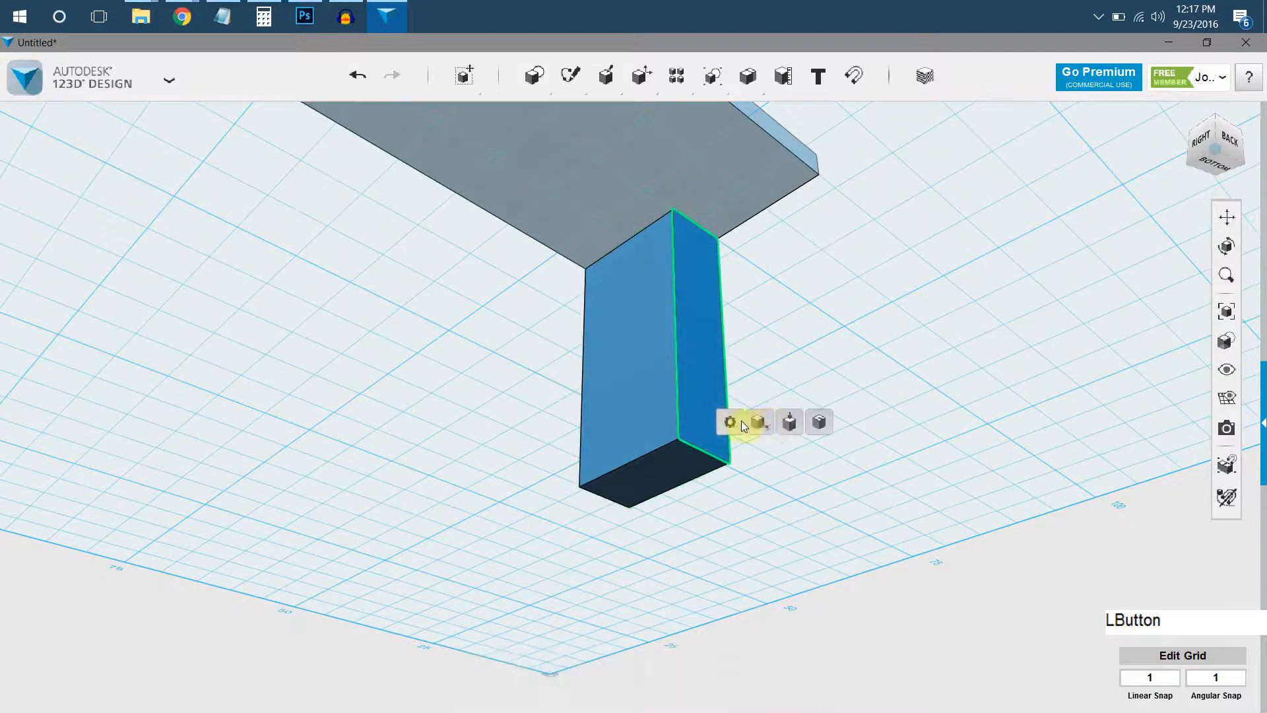
left_click(789, 419)
left_click_drag(712, 349, 661, 378)
left_click(730, 362)
right_click_drag(627, 227, 435, 198)
scroll(575, 397, "up", 3)
middle_click_drag(604, 306, 604, 306)
right_click_drag(806, 410, 593, 343)
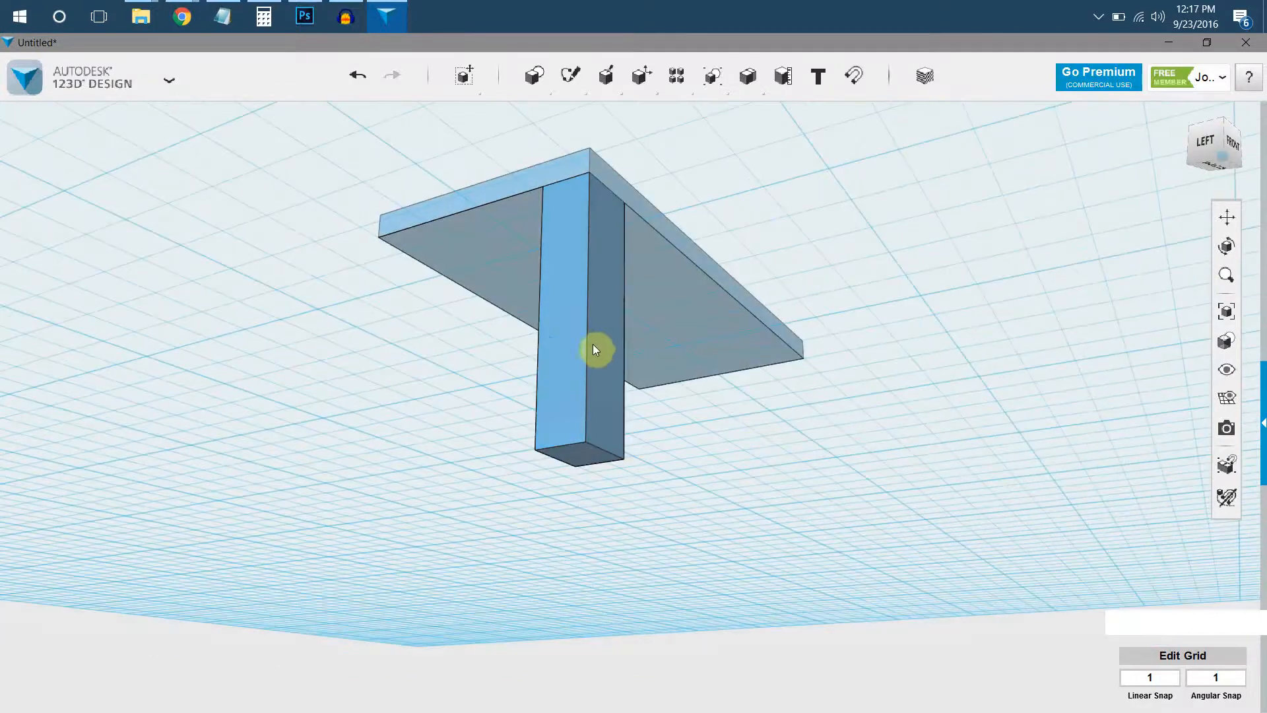
Duplicate the front-left leg and move the copy 16 mm along the slab's left end to the back-left corner.
left_click(588, 379)
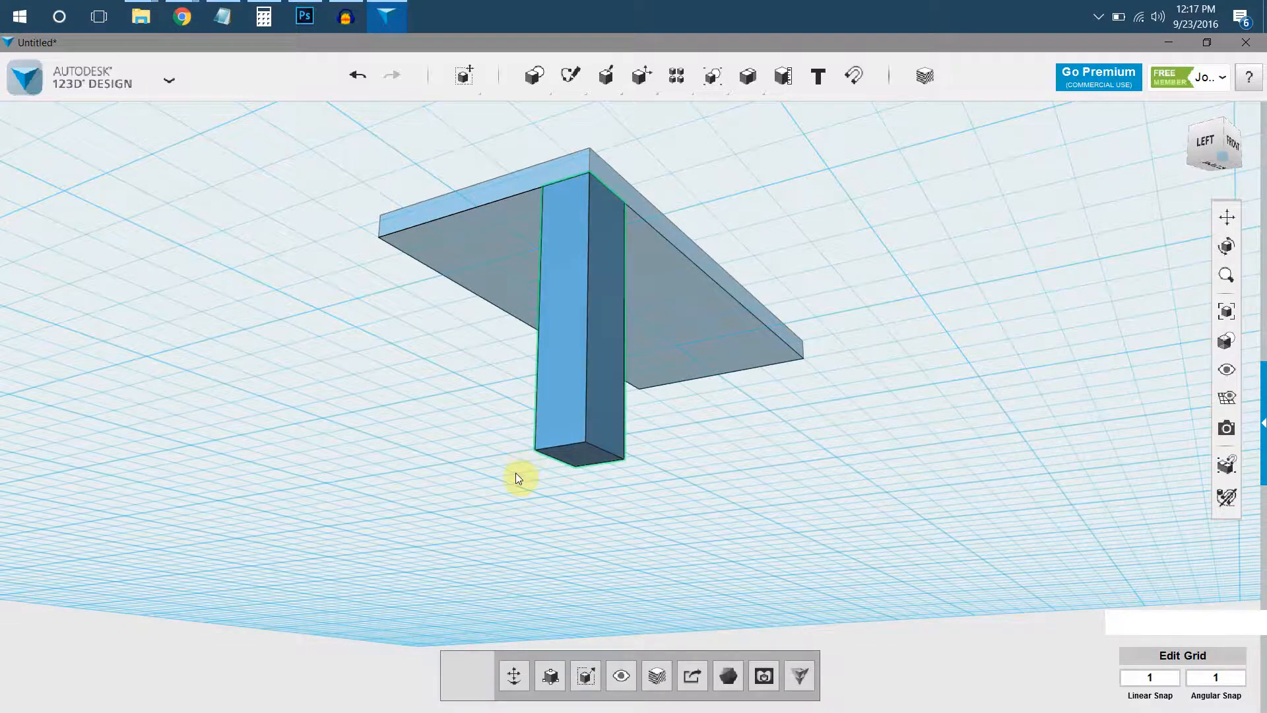
key("ctrl+c")
key("ctrl+v")
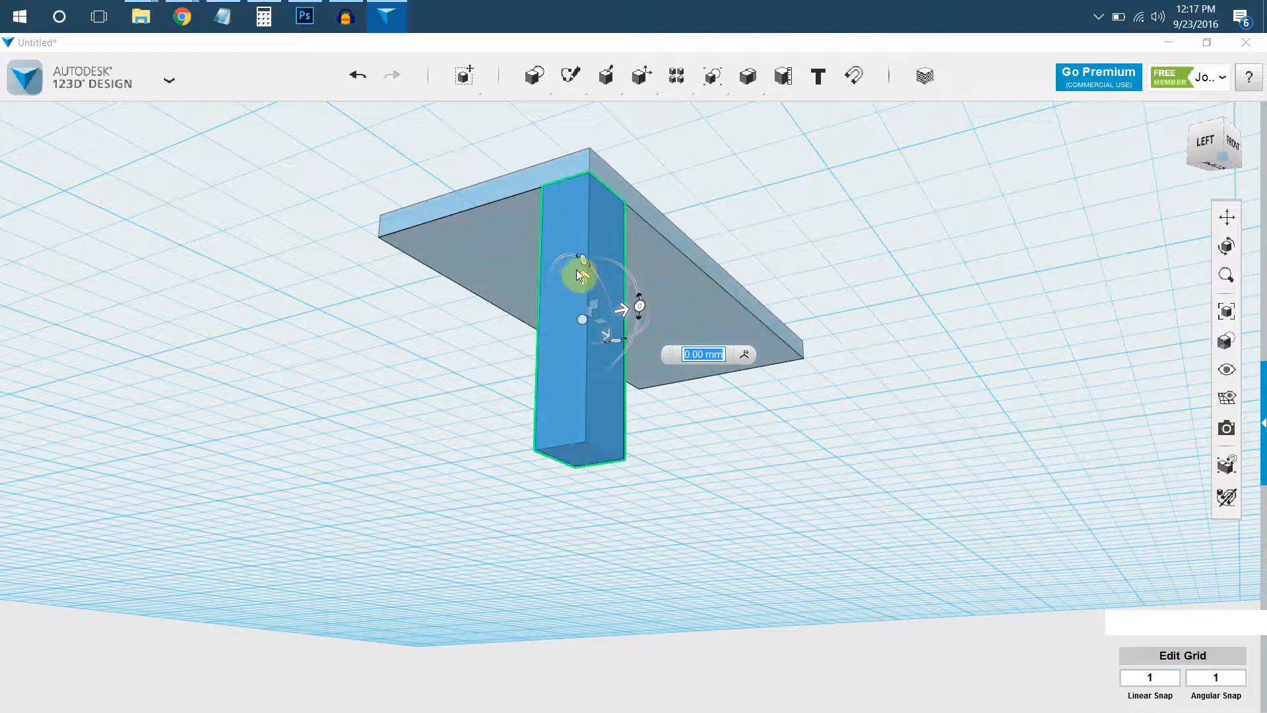
right_click_drag(585, 237, 551, 249)
mouse_move(552, 249)
middle_mouse_down()
mouse_move(565, 232)
mouse_move(534, 237)
middle_mouse_up()
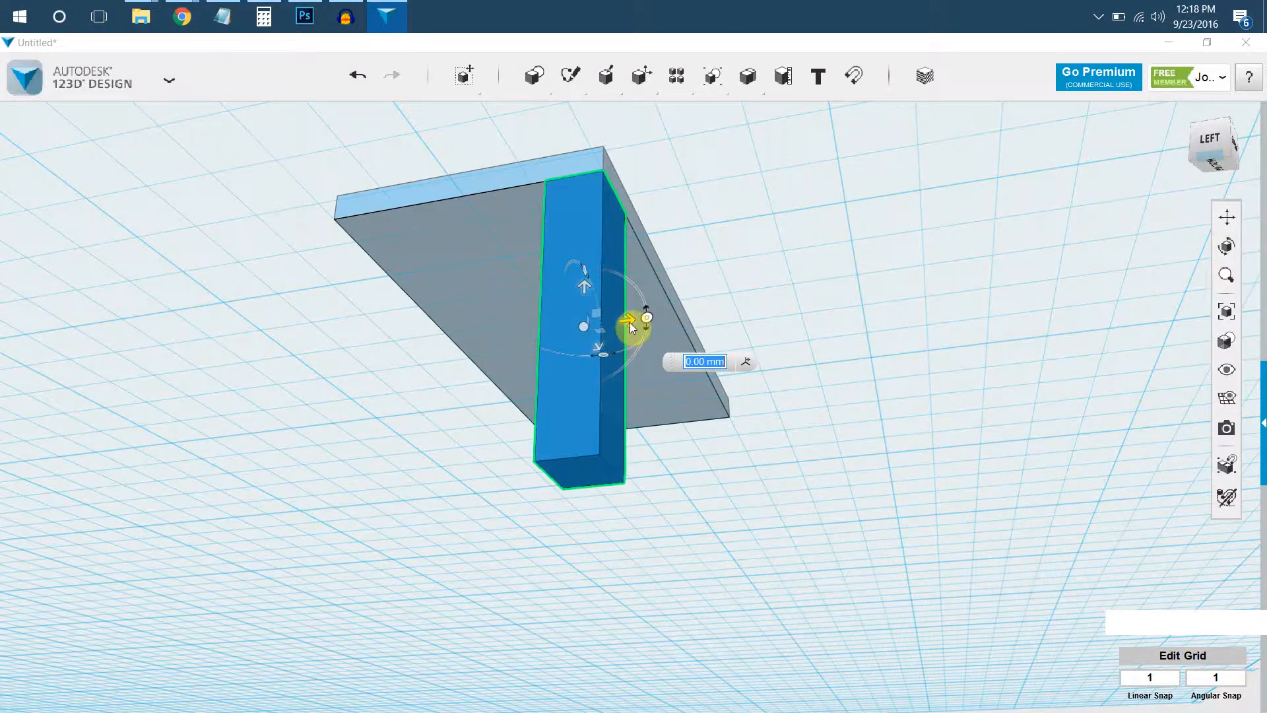
left_click_drag(628, 323, 597, 323)
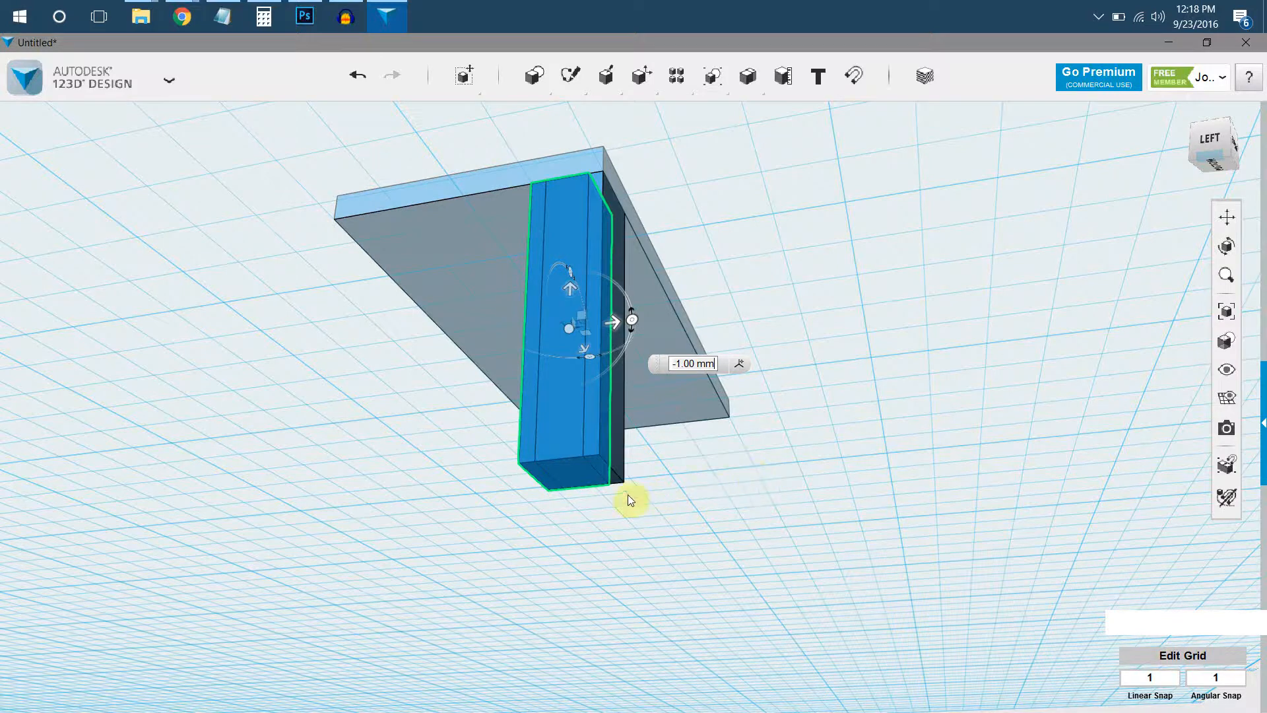
right_click_drag(568, 288, 606, 331)
left_click_drag(606, 332, 377, 340)
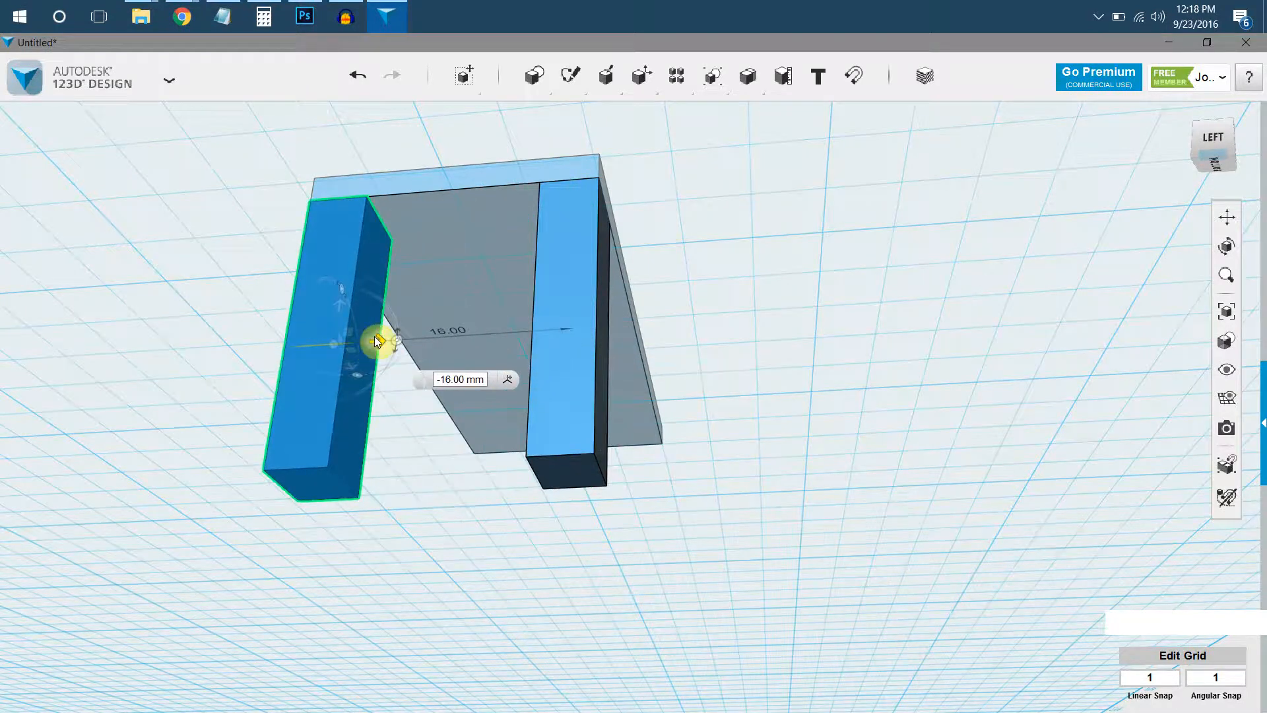
left_click(255, 310)
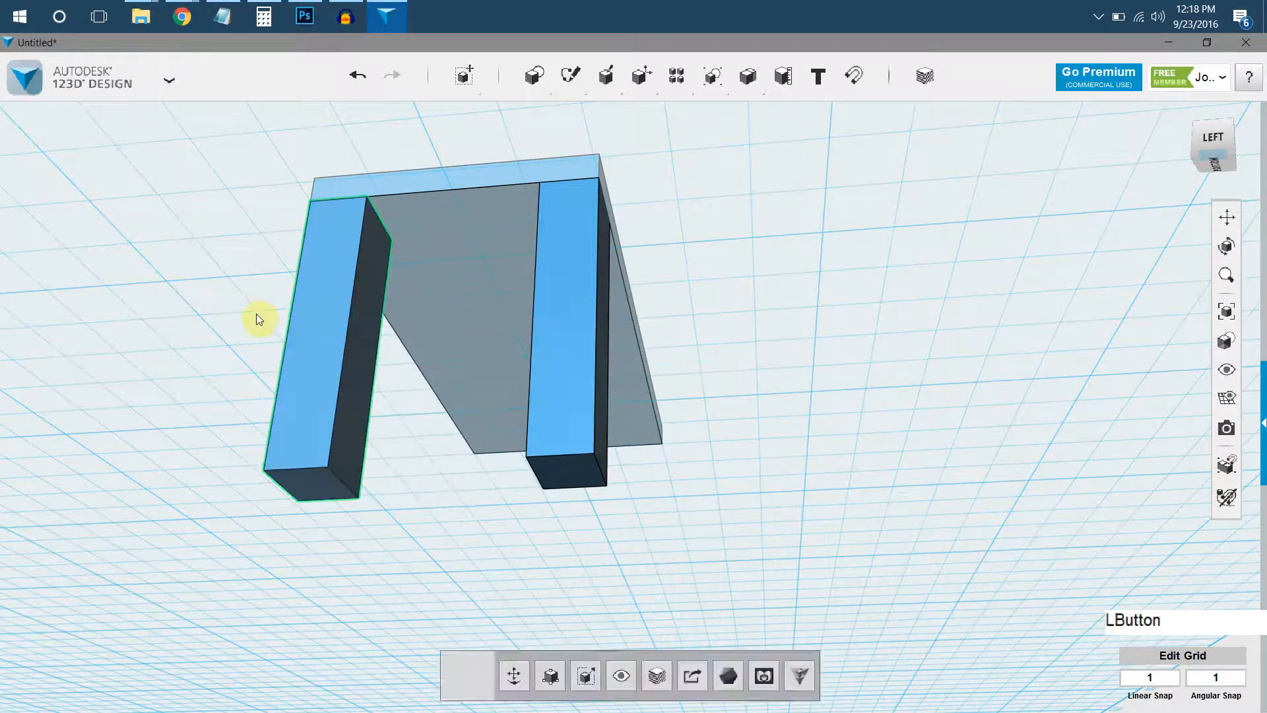
left_click(326, 444)
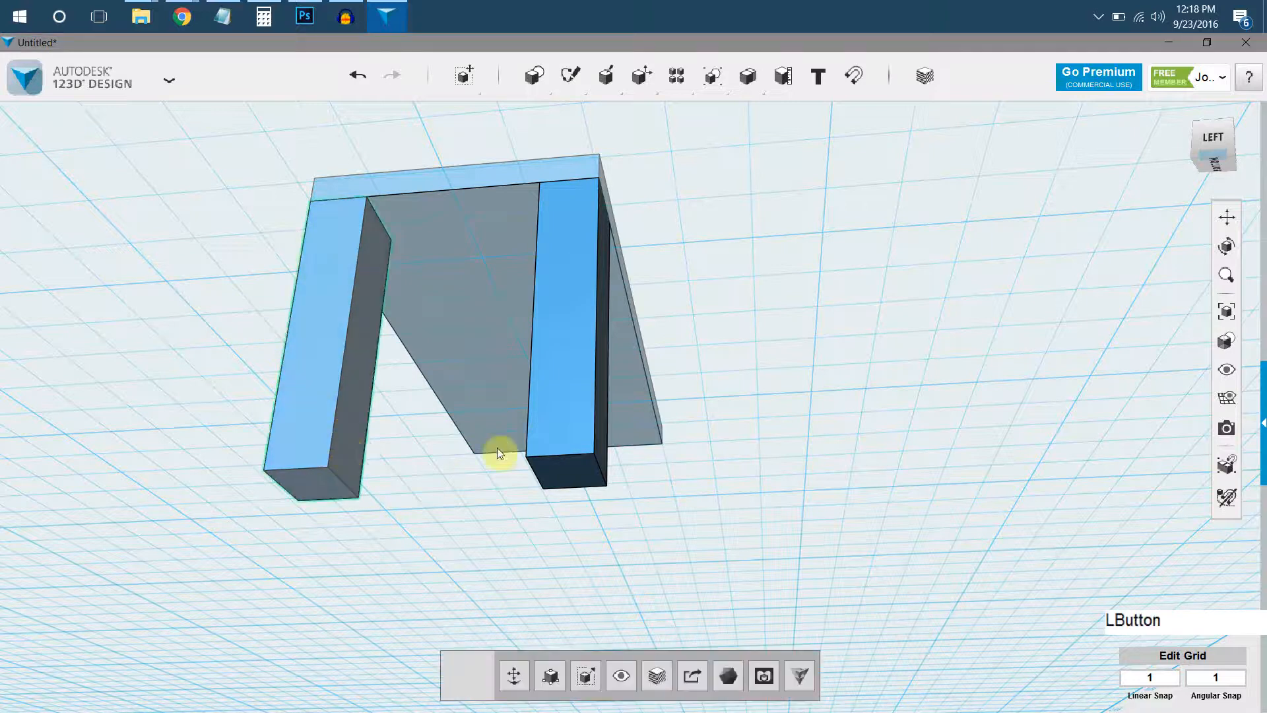
left_click(571, 453, "shift")
left_click(351, 473)
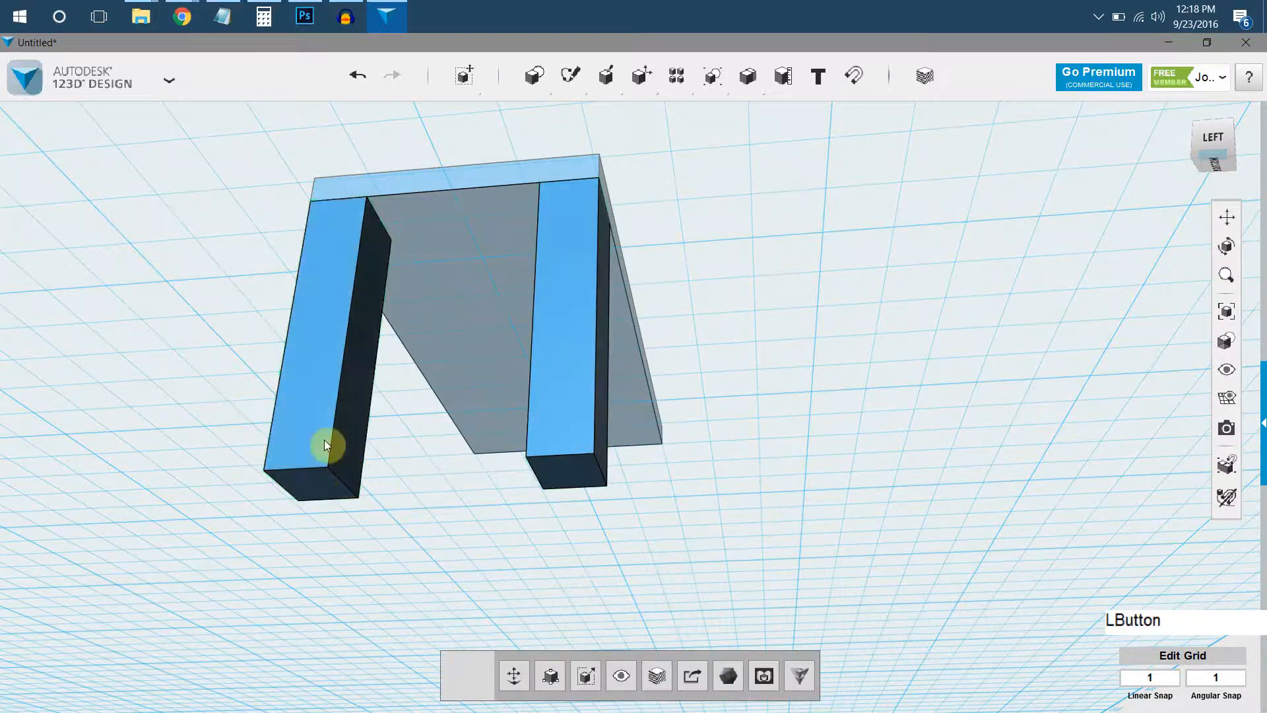
left_click(566, 416)
key("ctrl+c")
key("ctrl+v")
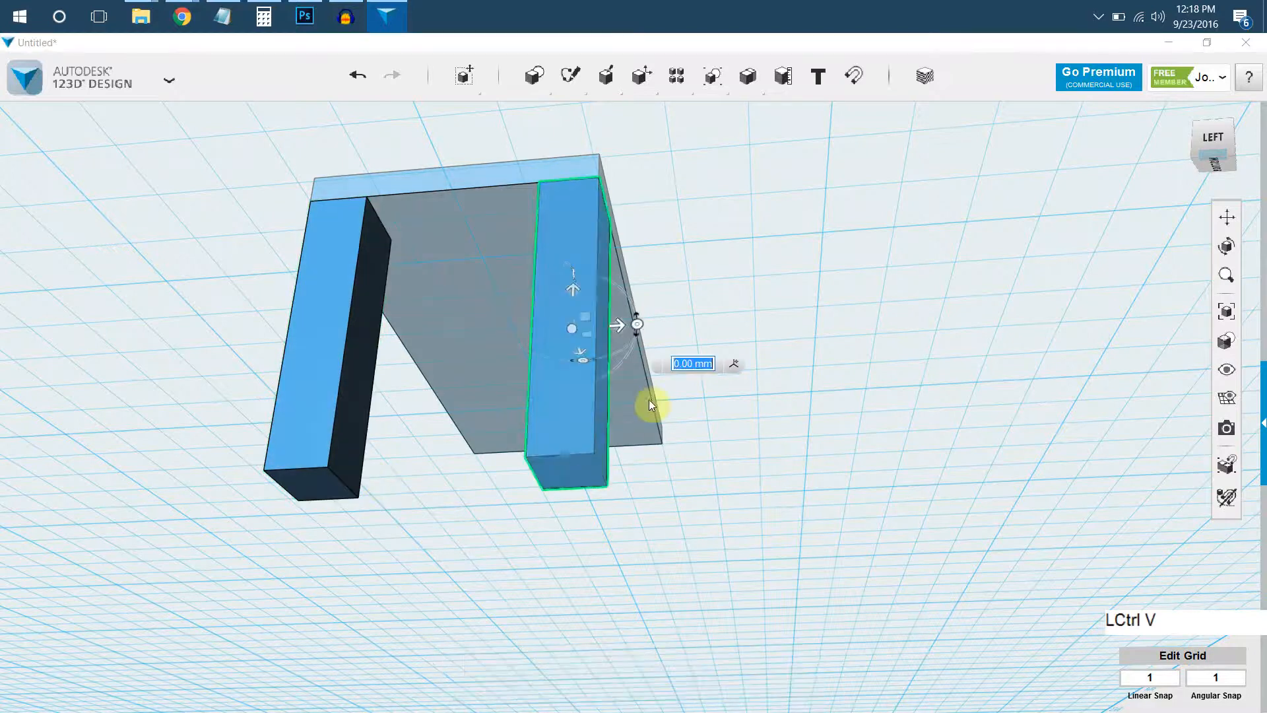
left_click_drag(572, 331, 311, 346)
right_click(338, 319)
right_click_drag(338, 324, 395, 383)
middle_click_drag(395, 383, 587, 604)
right_click_drag(441, 307, 410, 291)
key("Delete")
right_click_drag(461, 376, 423, 362)
key("Delete")
left_click(528, 453)
left_click(398, 458)
key("Delete")
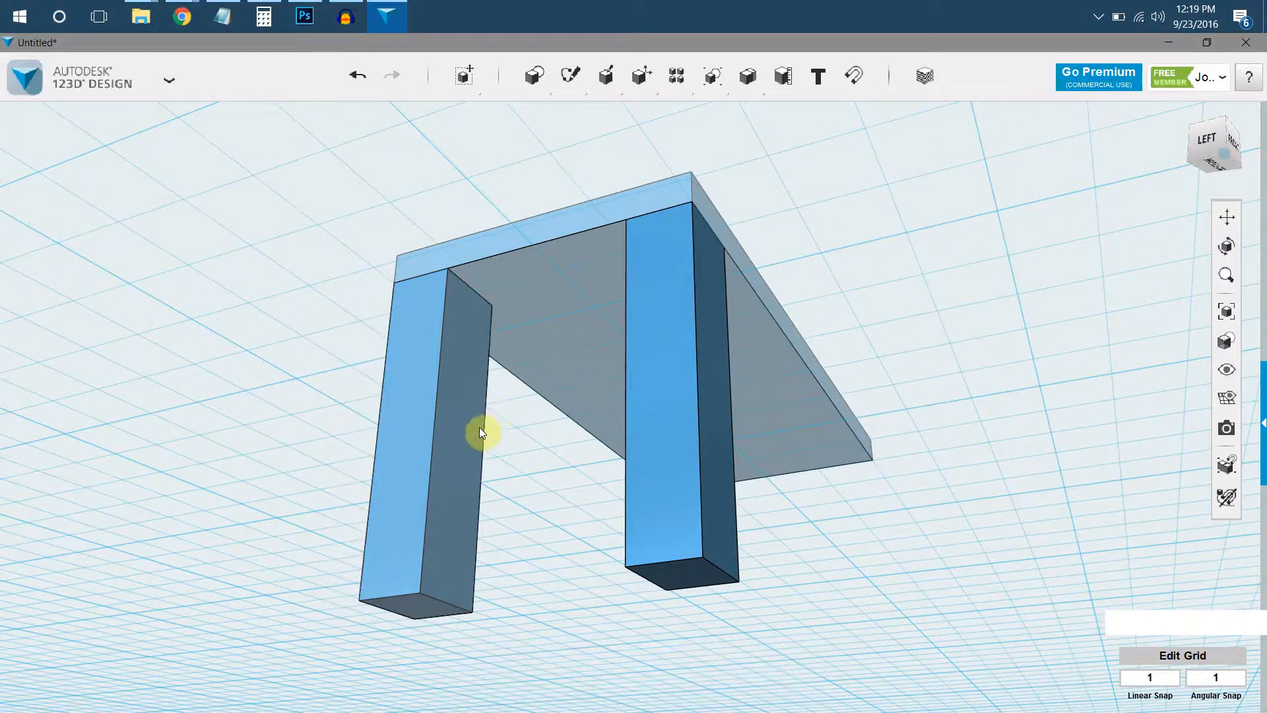
left_click(451, 398)
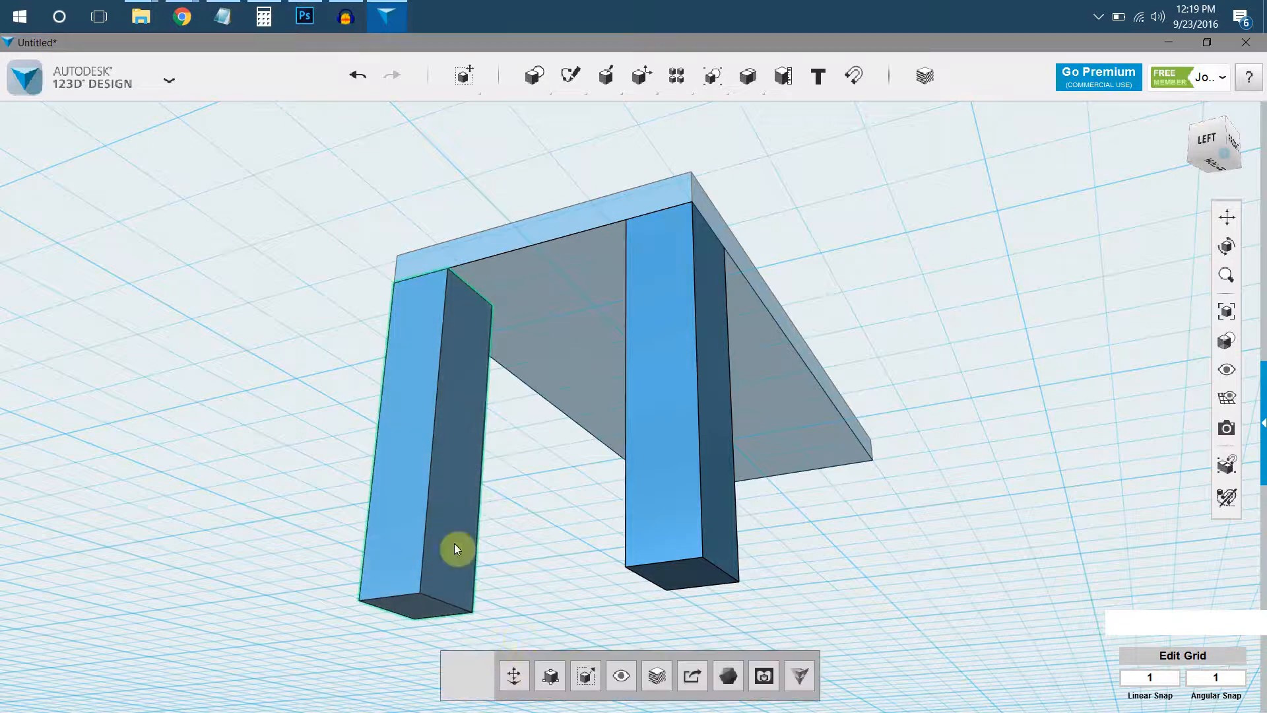
left_click(514, 674)
left_click(565, 565)
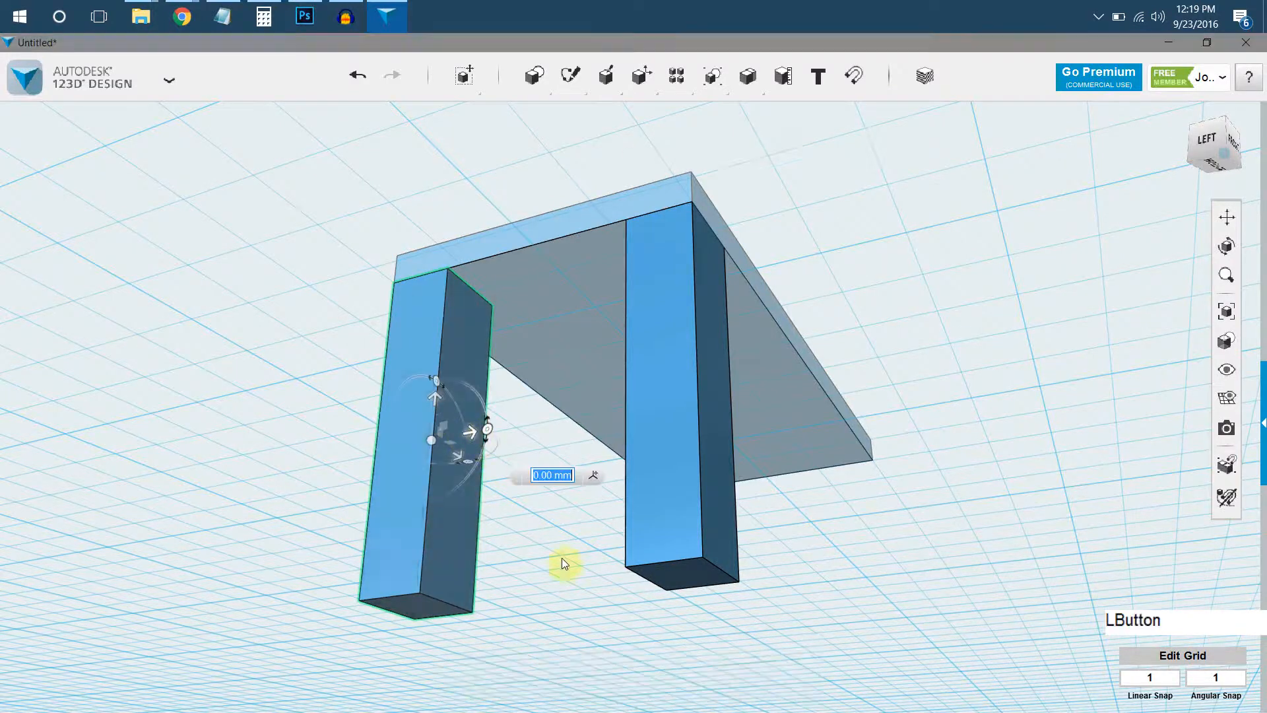
Duplicate both left legs together and move the copies along the slab to its right end as the remaining corner legs.
left_click(454, 510)
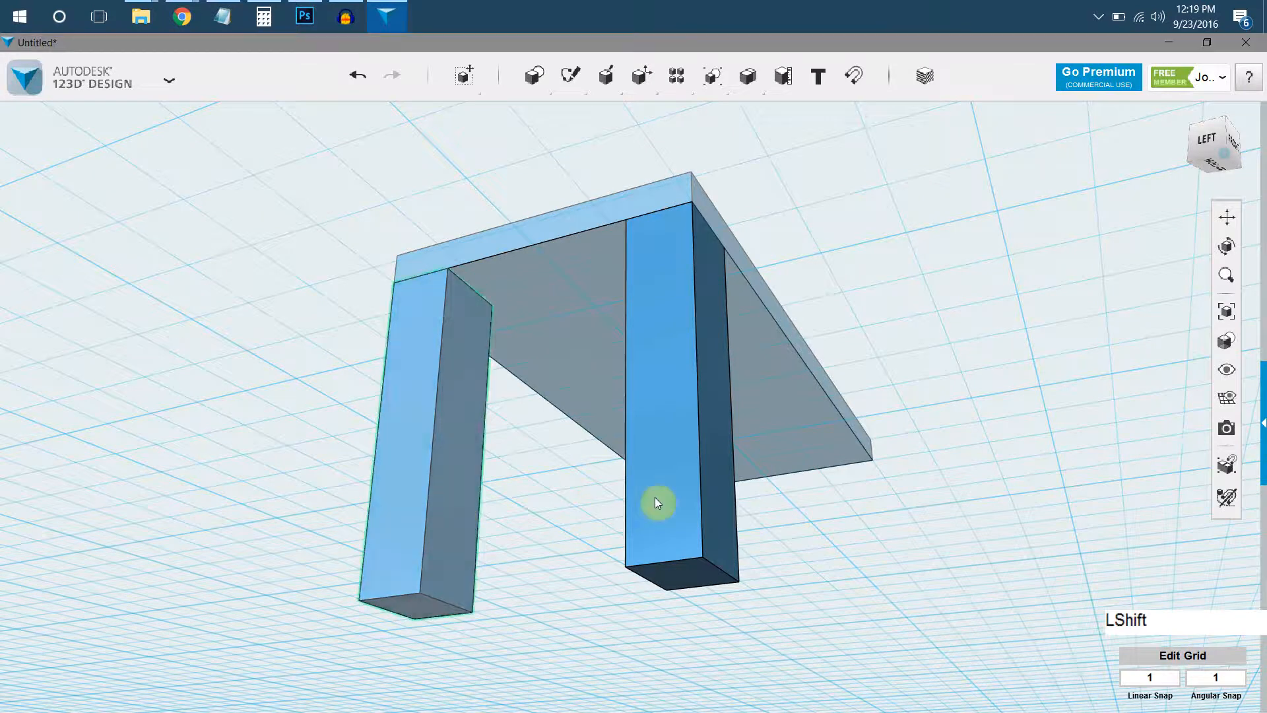
left_click(654, 495, "shift")
key("ctrl+v")
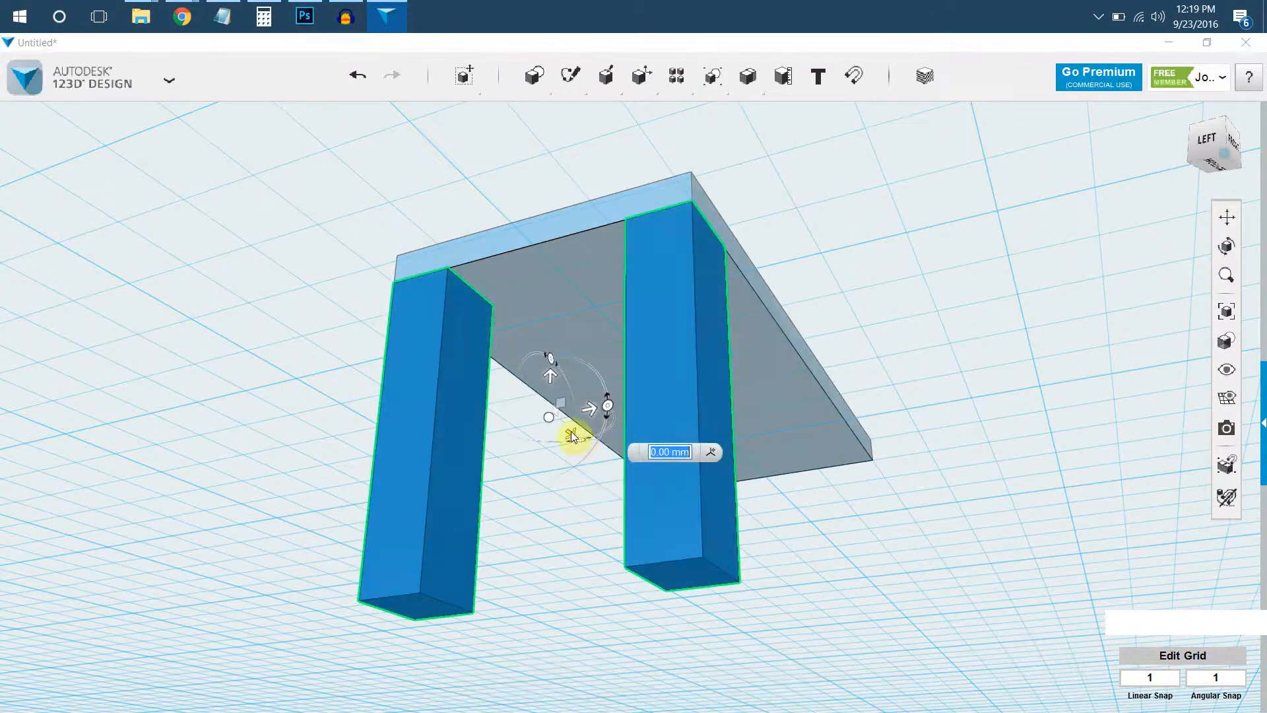
left_click_drag(572, 433, 782, 561)
right_click_drag(736, 424, 483, 512)
middle_click_drag(483, 511, 341, 488)
right_click_drag(726, 429, 636, 453)
middle_click_drag(745, 396, 671, 462)
right_click_drag(671, 462, 841, 491)
left_click_drag(945, 537, 970, 543)
left_click(1092, 350)
Merge the tabletop slab with all four legs into one solid, using the slab as the target and the legs as sources.
scroll(1001, 394, "down", 4)
middle_click_drag(837, 387, 699, 323)
mouse_move(698, 323)
right_mouse_down()
mouse_move(741, 343)
mouse_move(691, 320)
right_mouse_up()
middle_click_drag(642, 266, 631, 317)
right_click_drag(631, 317, 680, 289)
mouse_move(745, 89)
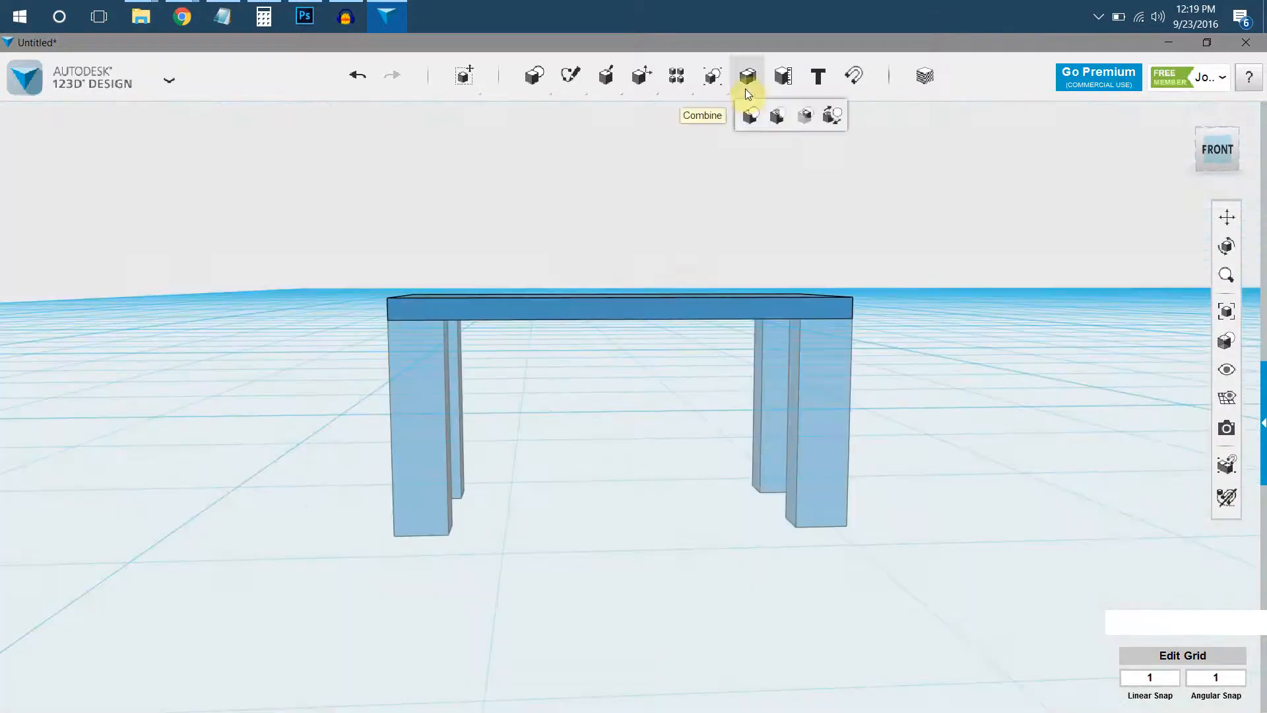
left_click(753, 117)
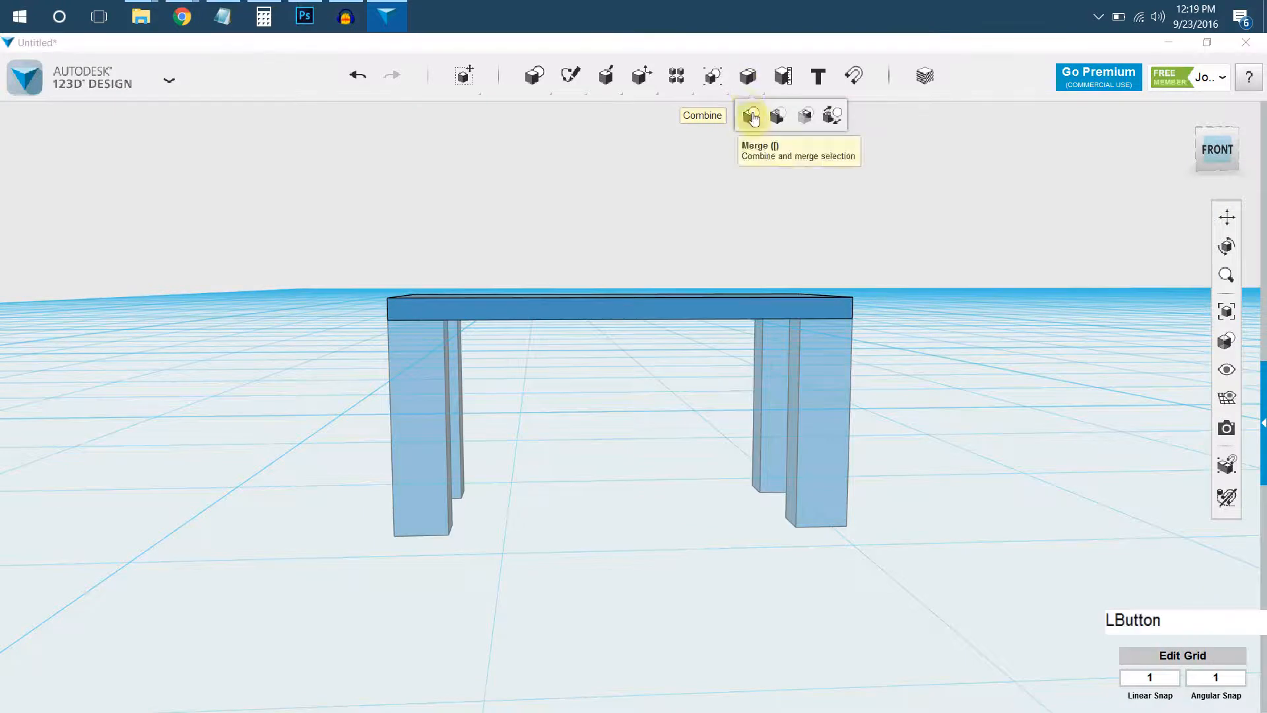
right_click_drag(640, 299, 631, 359)
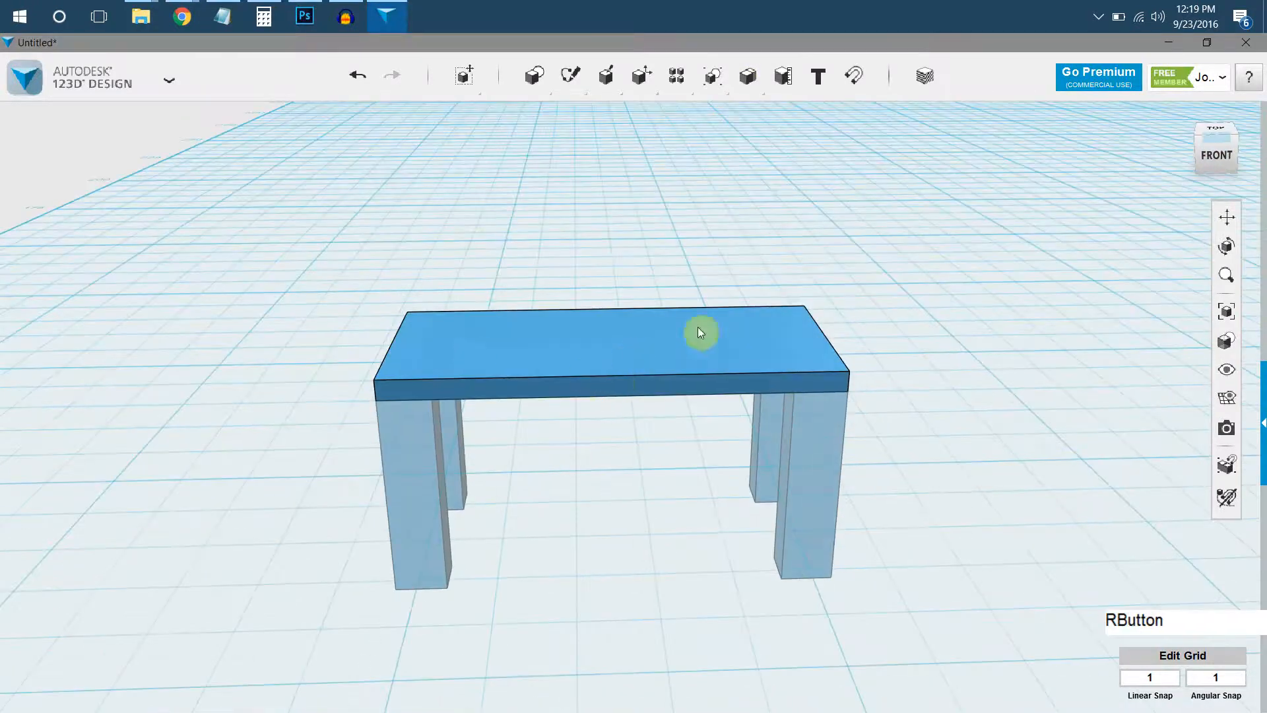
right_click_drag(708, 302, 713, 307)
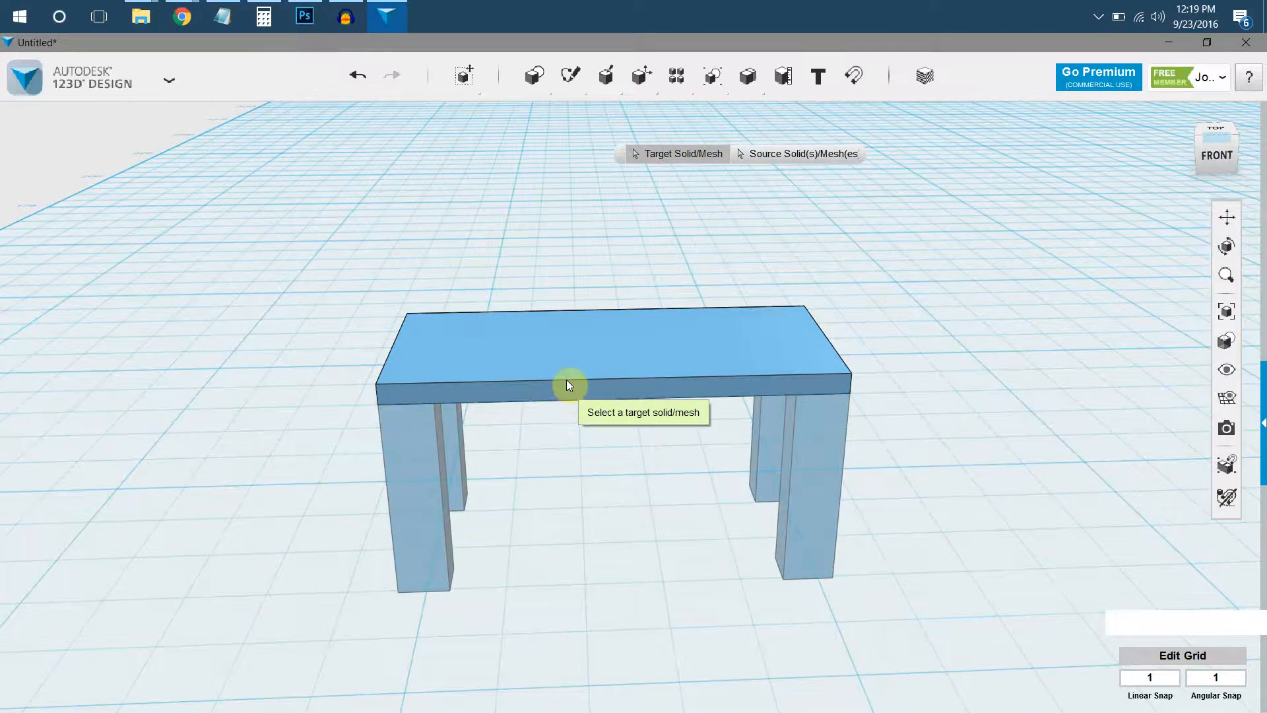
left_click(567, 381)
right_click_drag(566, 383, 492, 354)
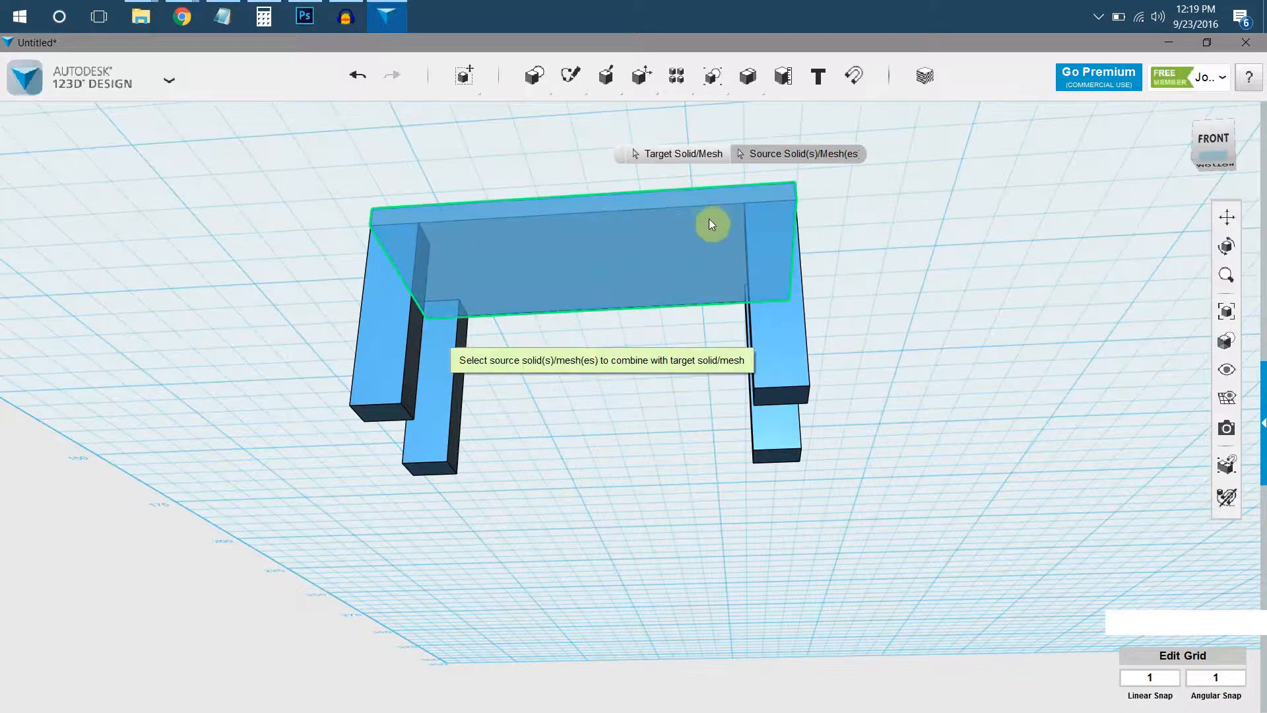
left_click(417, 319)
left_click(453, 377)
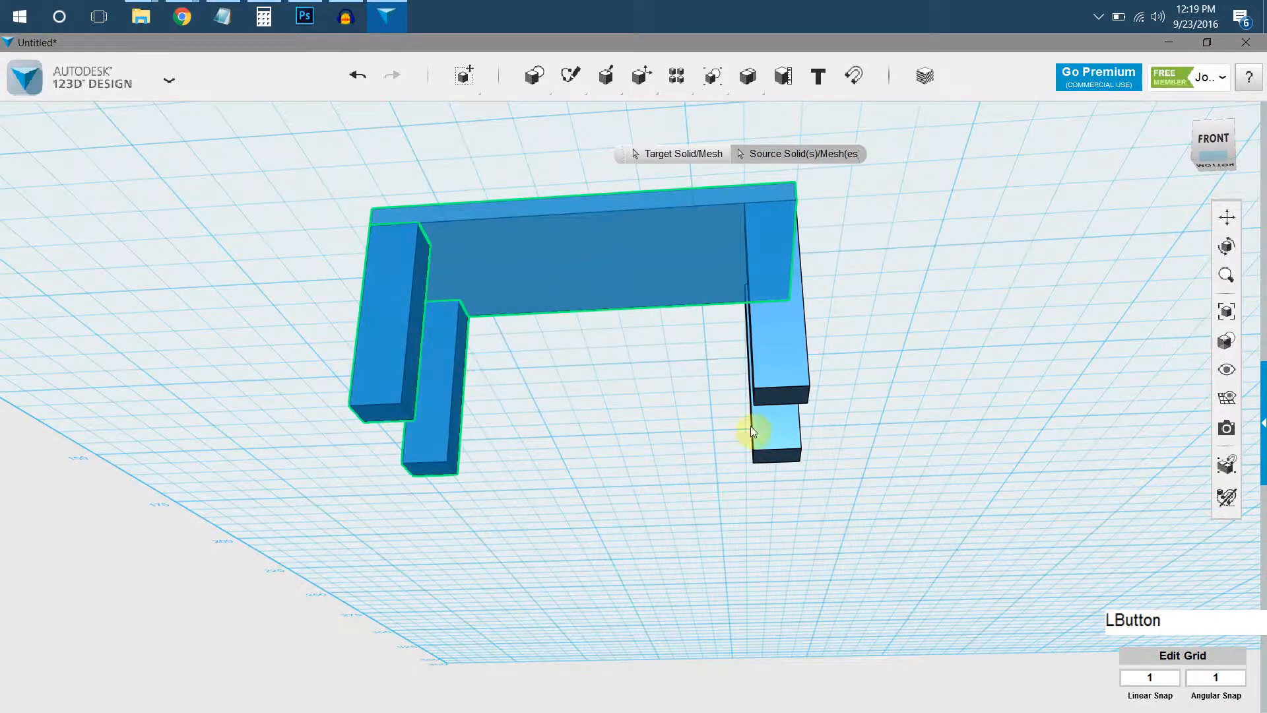
left_click(770, 426)
left_click(789, 344)
key("Return")
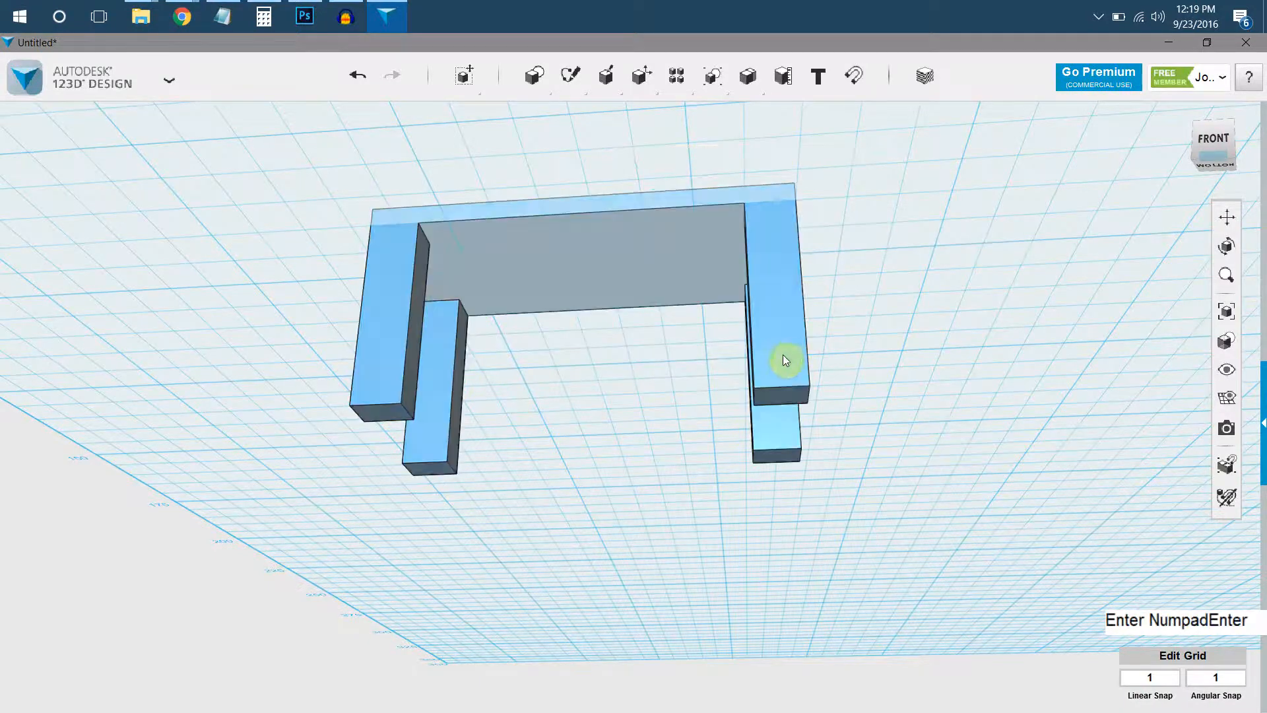
Inspect the merged table from above and below, checking how the top and legs join.
left_click(468, 265)
scroll(372, 191, "up", 4)
left_click(372, 192)
right_click_drag(440, 253, 574, 391)
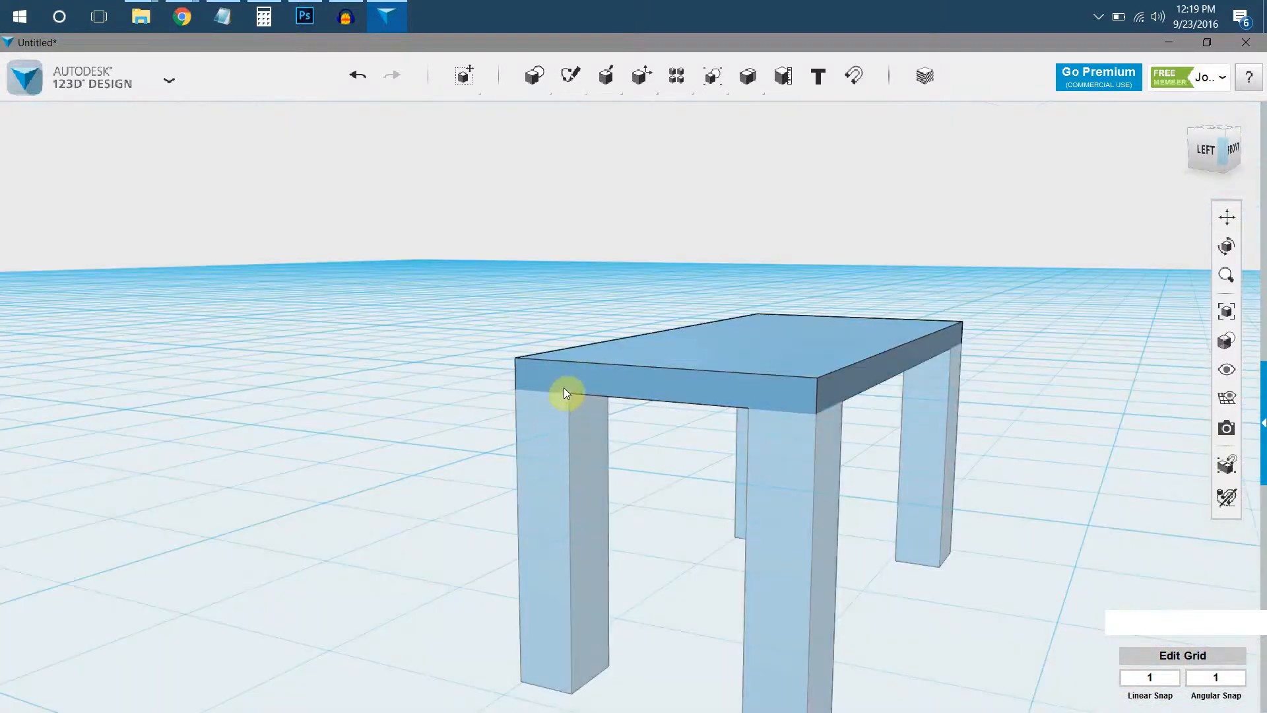
scroll(561, 399, "down", 5)
right_click_drag(339, 275, 521, 301)
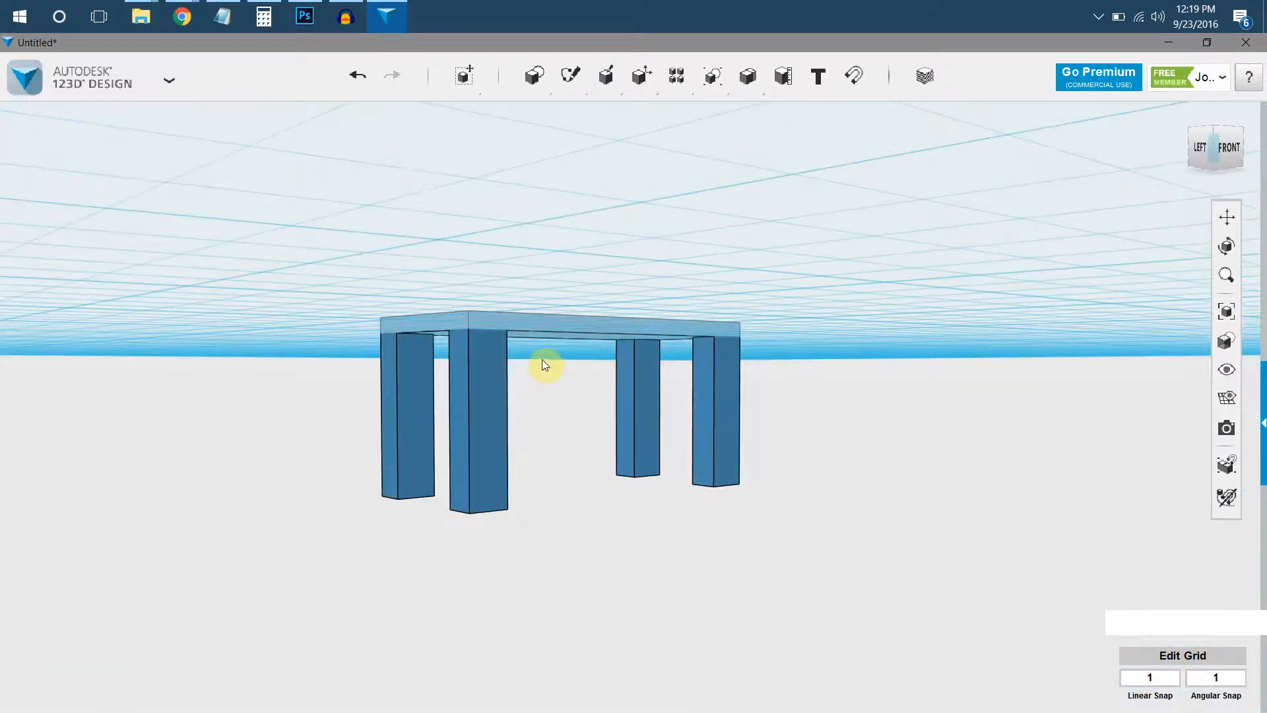
mouse_move(529, 342)
right_mouse_down()
mouse_move(517, 331)
mouse_move(510, 342)
right_mouse_up()
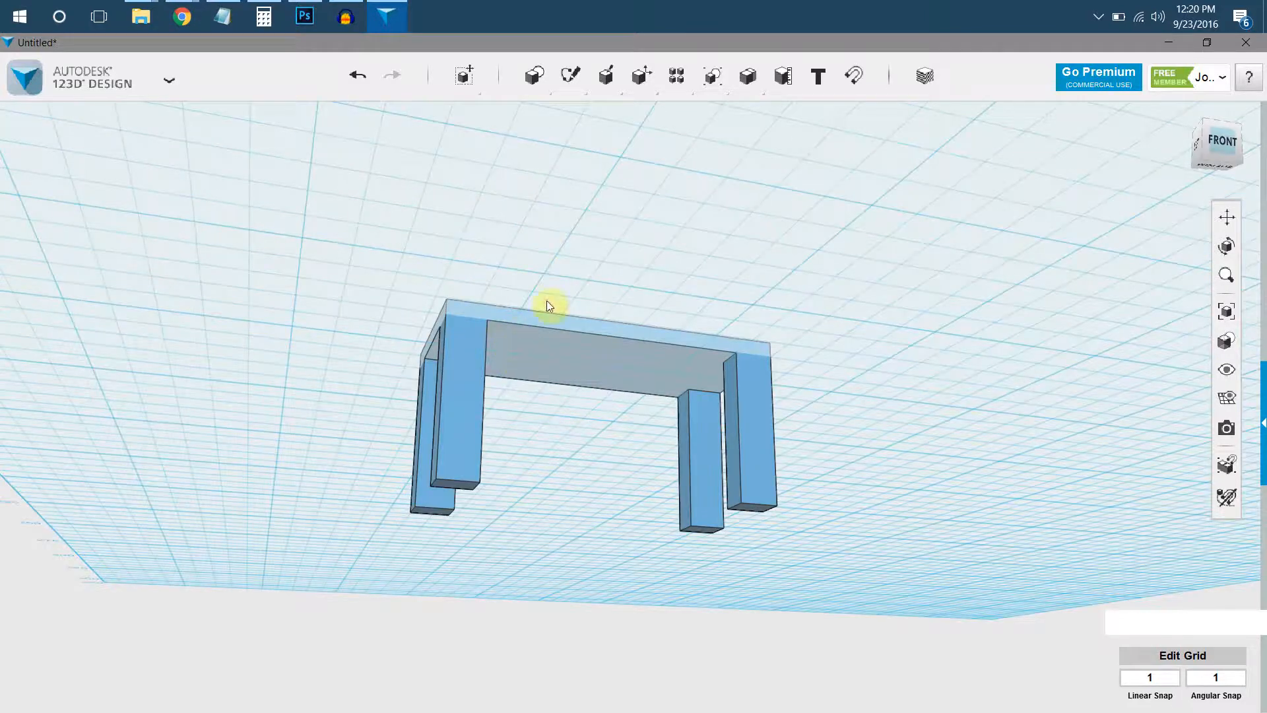
Move the whole table up 20 mm so its legs stand on the grid.
left_click(538, 354)
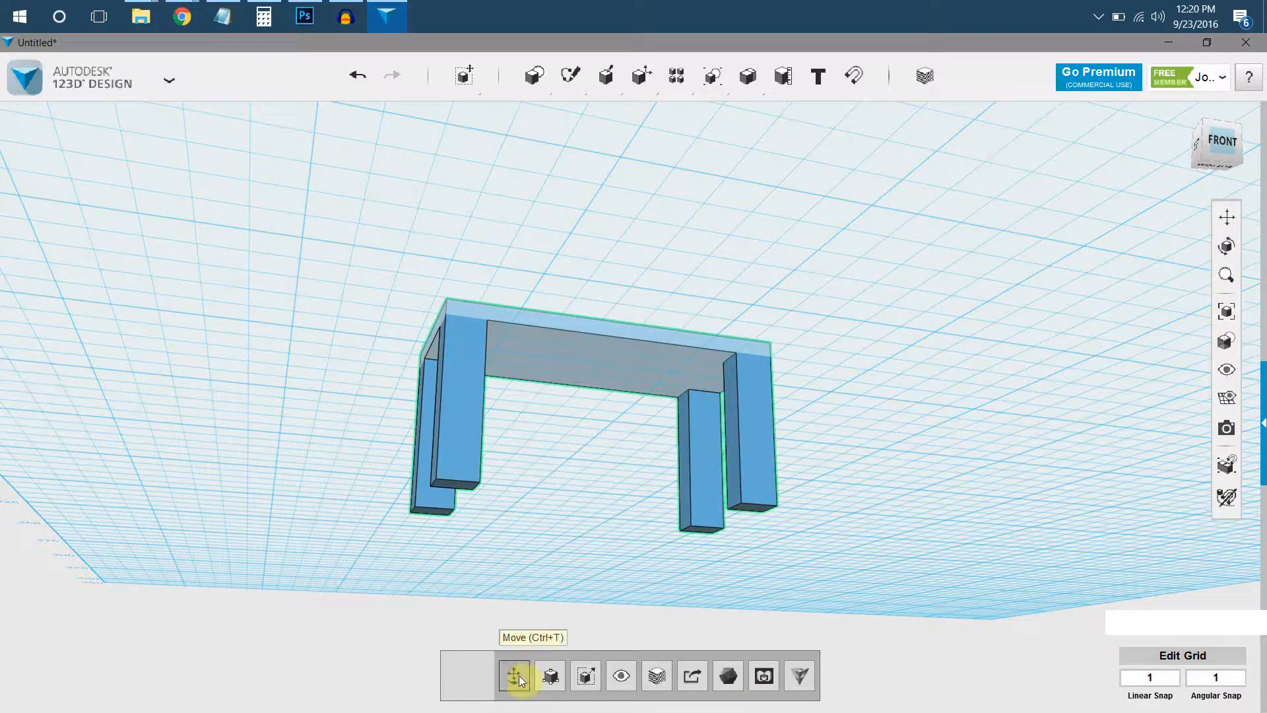
left_click(513, 680)
right_click_drag(693, 330, 546, 367)
left_click_drag(565, 354, 558, 190)
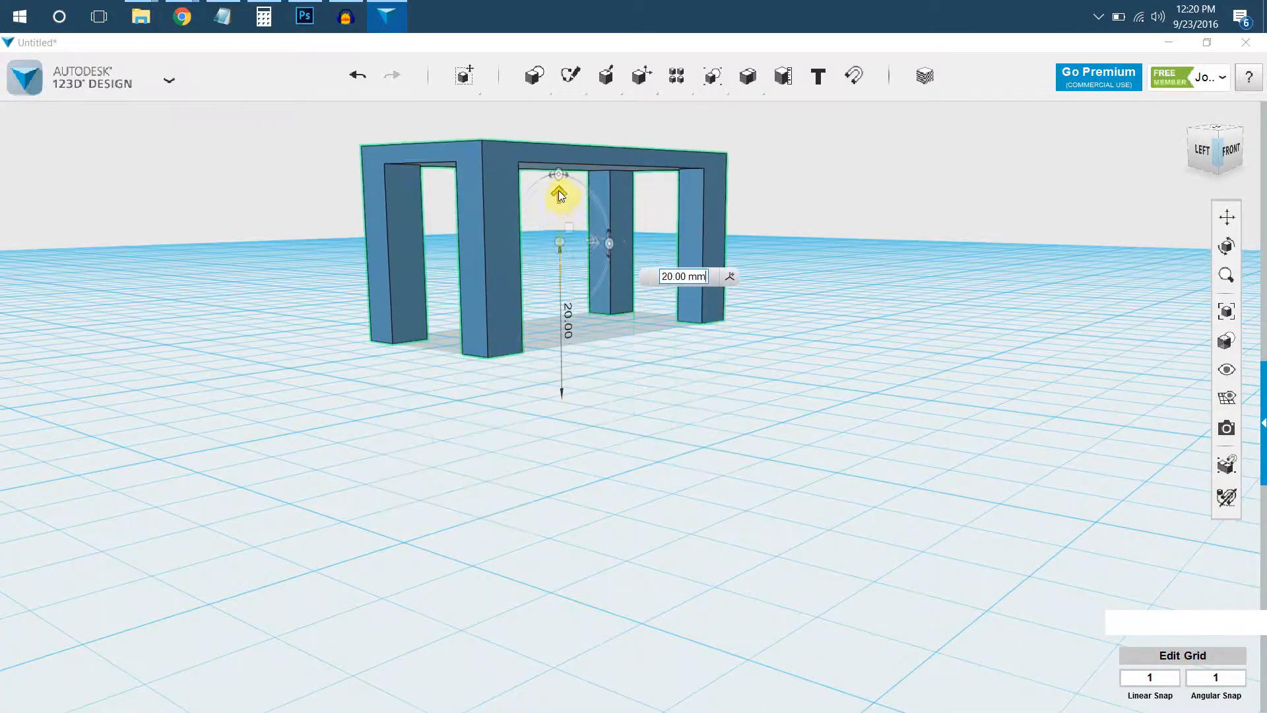
left_click(718, 325)
Start a new design without saving the changes to the table.
middle_click_drag(718, 325, 635, 432)
right_click_drag(588, 433, 135, 443)
mouse_move(288, 399)
middle_mouse_down()
mouse_move(320, 368)
mouse_move(294, 367)
mouse_move(288, 391)
middle_mouse_up()
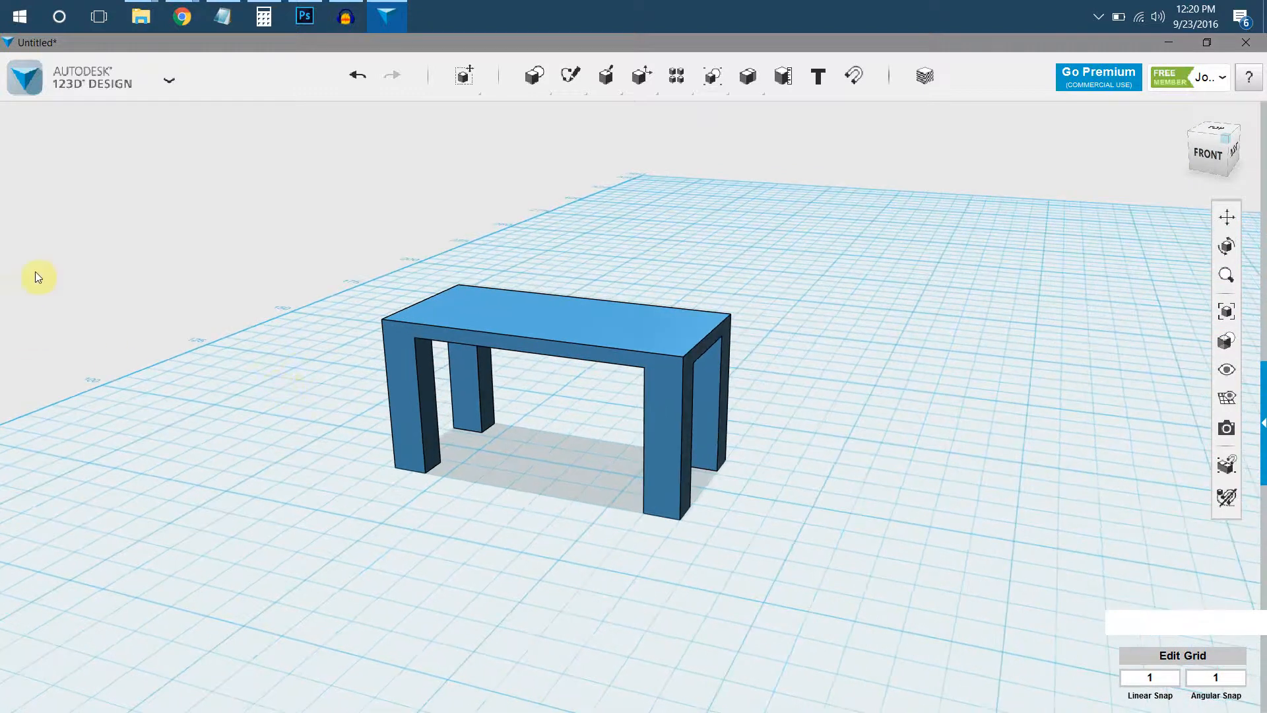
left_click(110, 84)
left_click(87, 110)
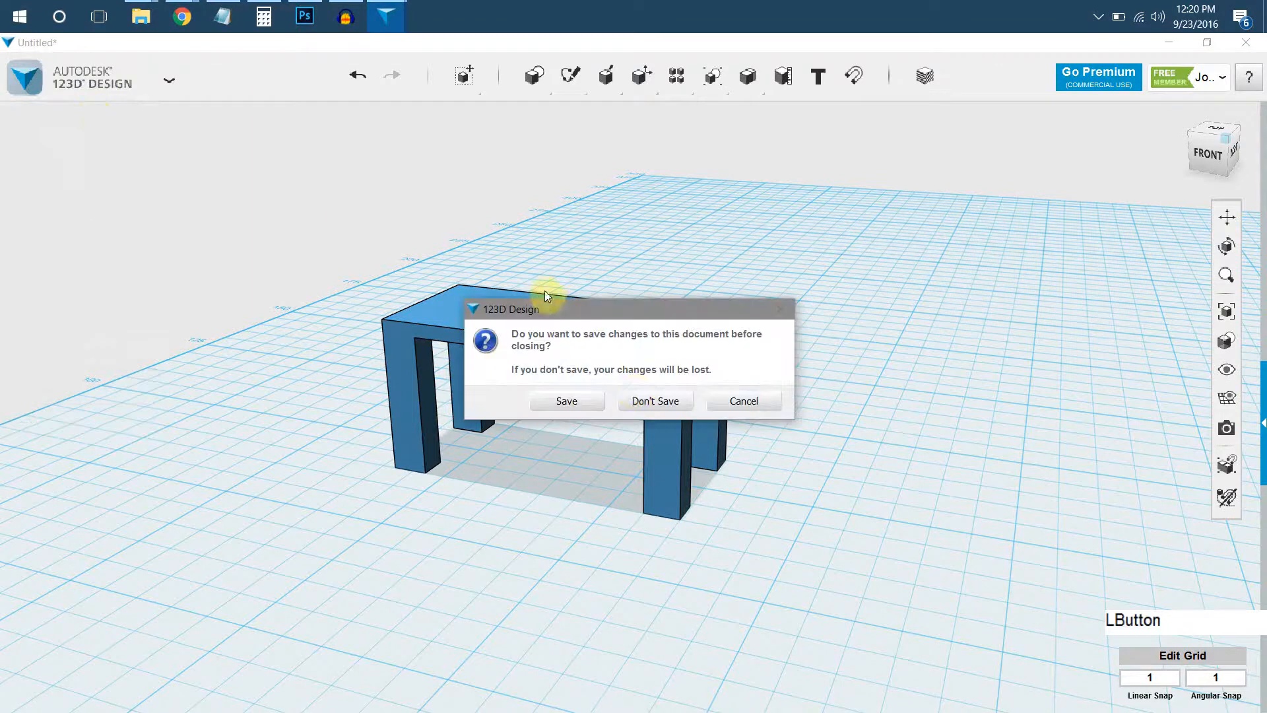
left_click(651, 404)
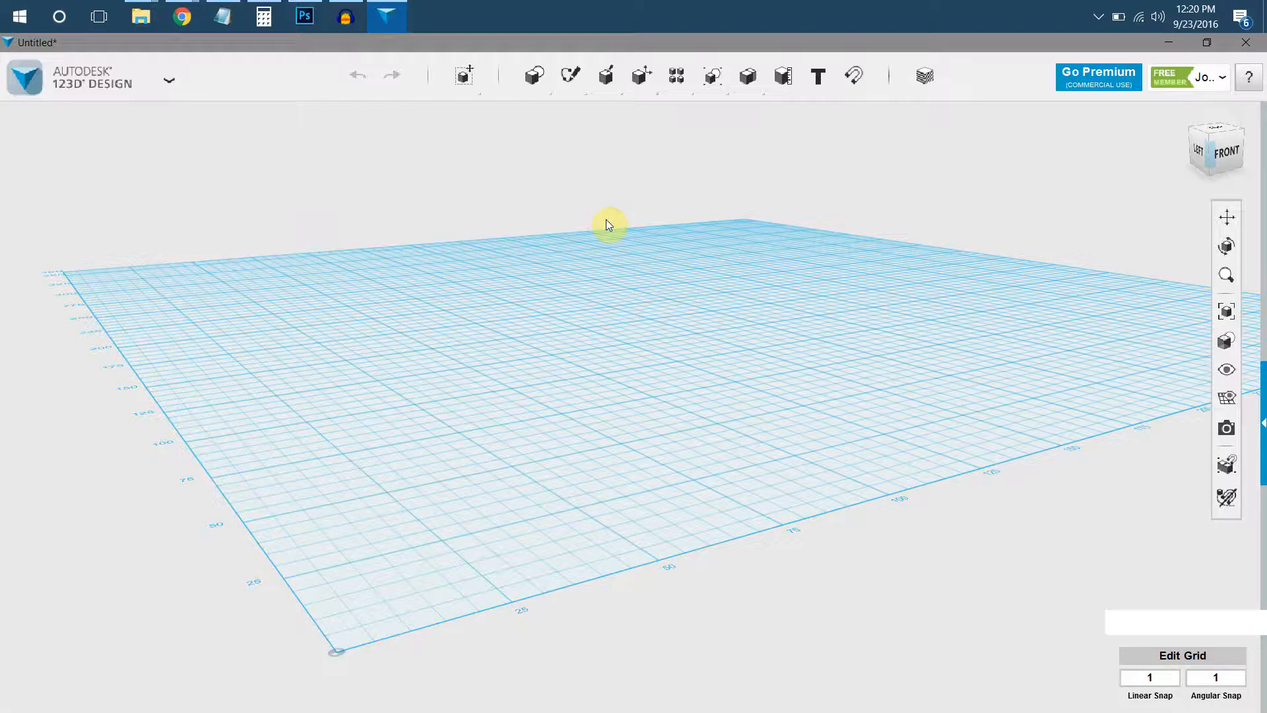
right_click_drag(613, 221, 580, 227)
middle_click_drag(580, 227, 542, 308)
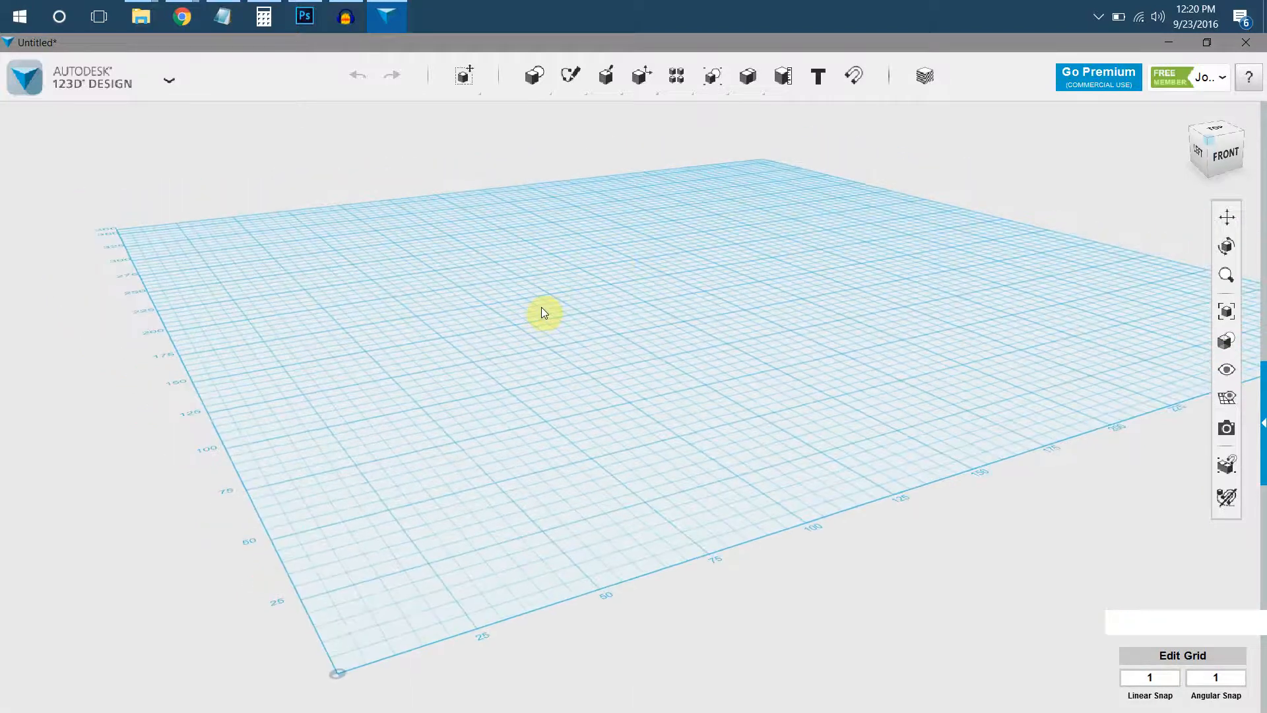
mouse_move(536, 76)
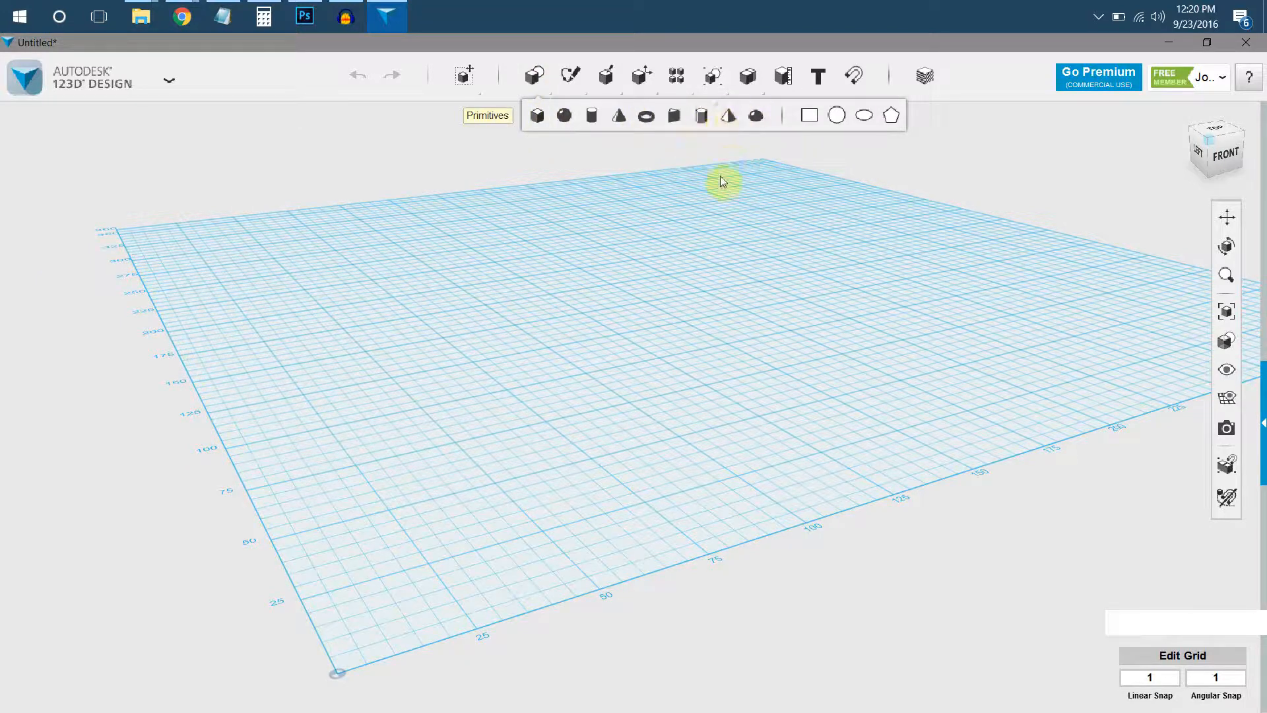
Sketch a circle about 100 mm in diameter on the grid, centred at 125, 100 in a straight top view.
mouse_move(574, 96)
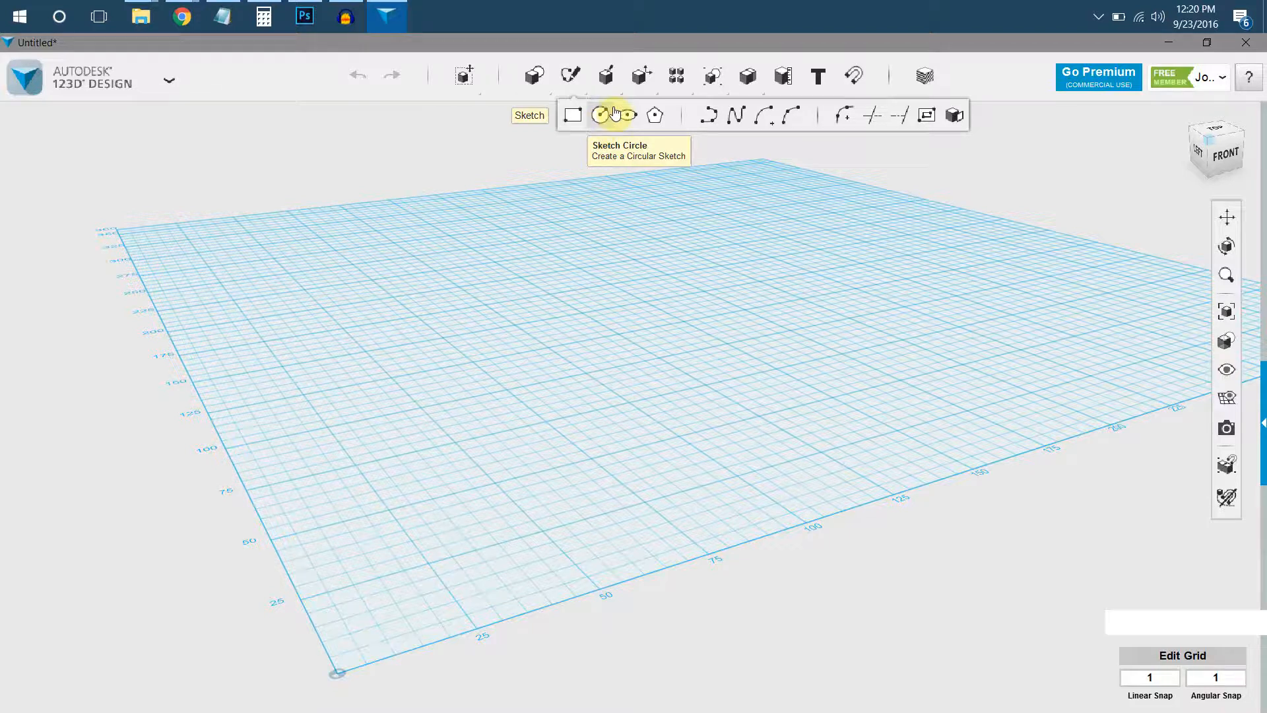
left_click(614, 113)
left_click(600, 115)
right_click_drag(636, 291, 665, 228)
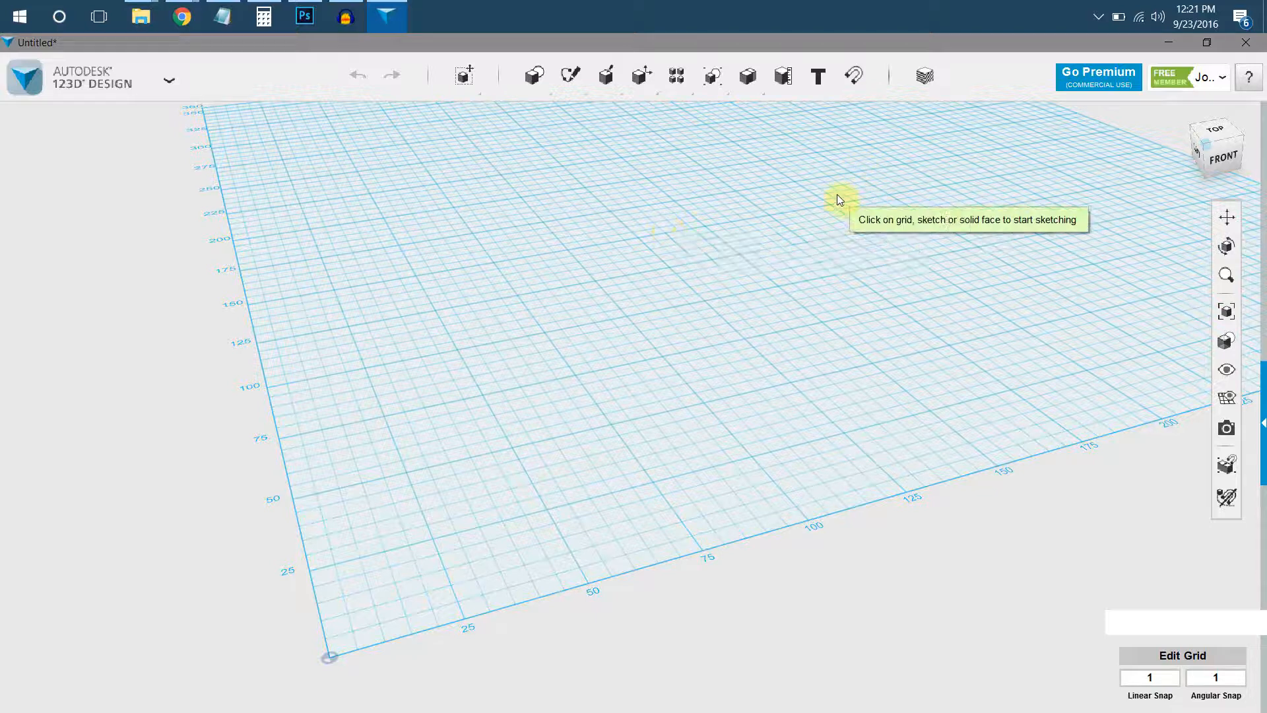
middle_click_drag(829, 204, 681, 347)
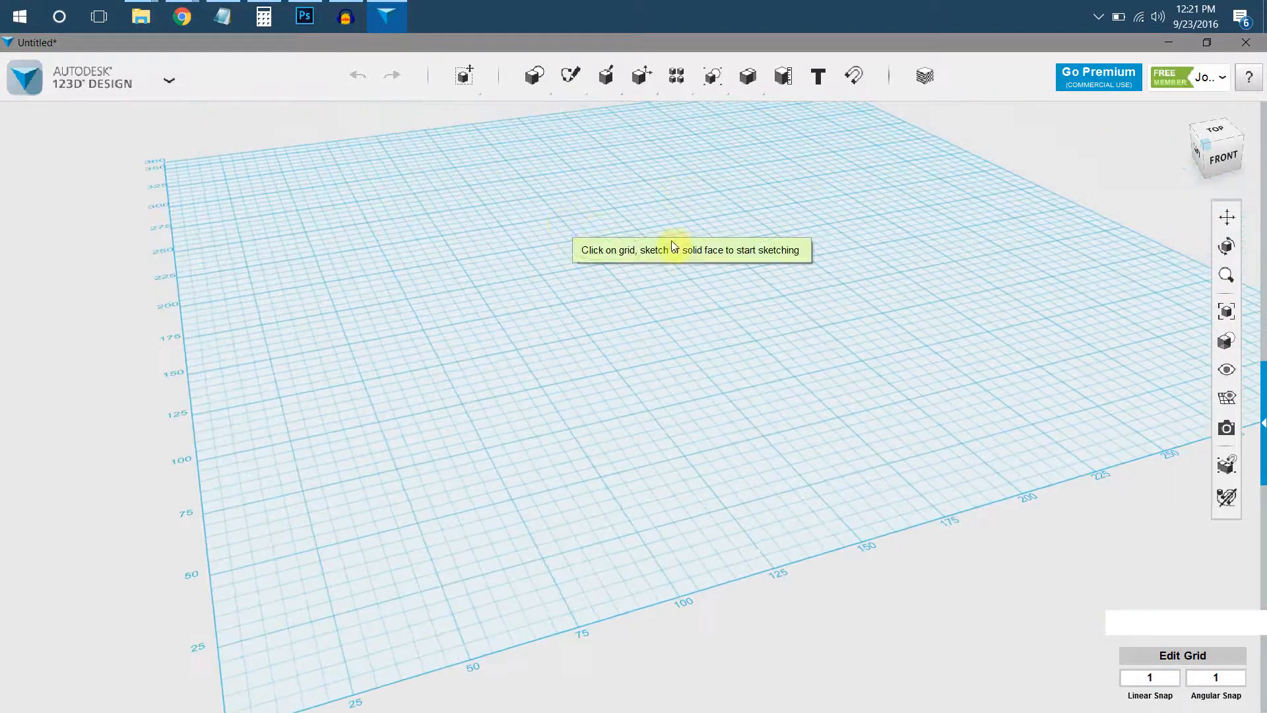
left_click(628, 276)
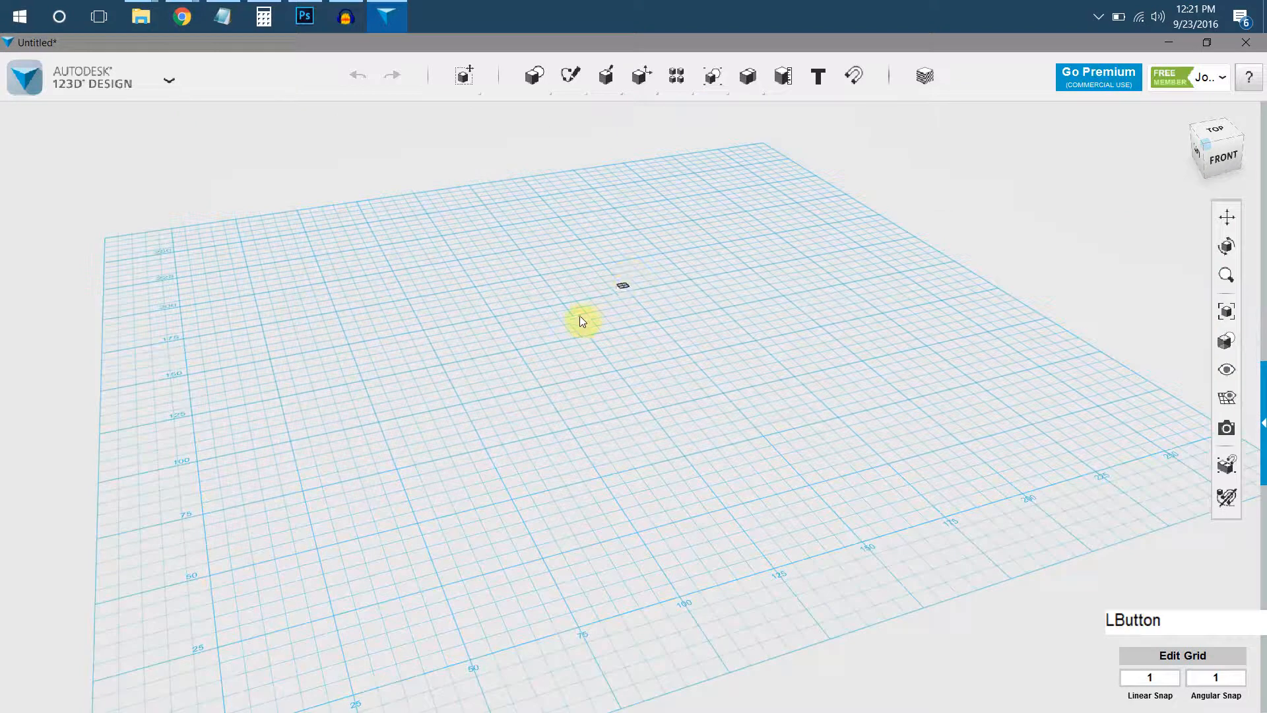
left_click(1214, 139)
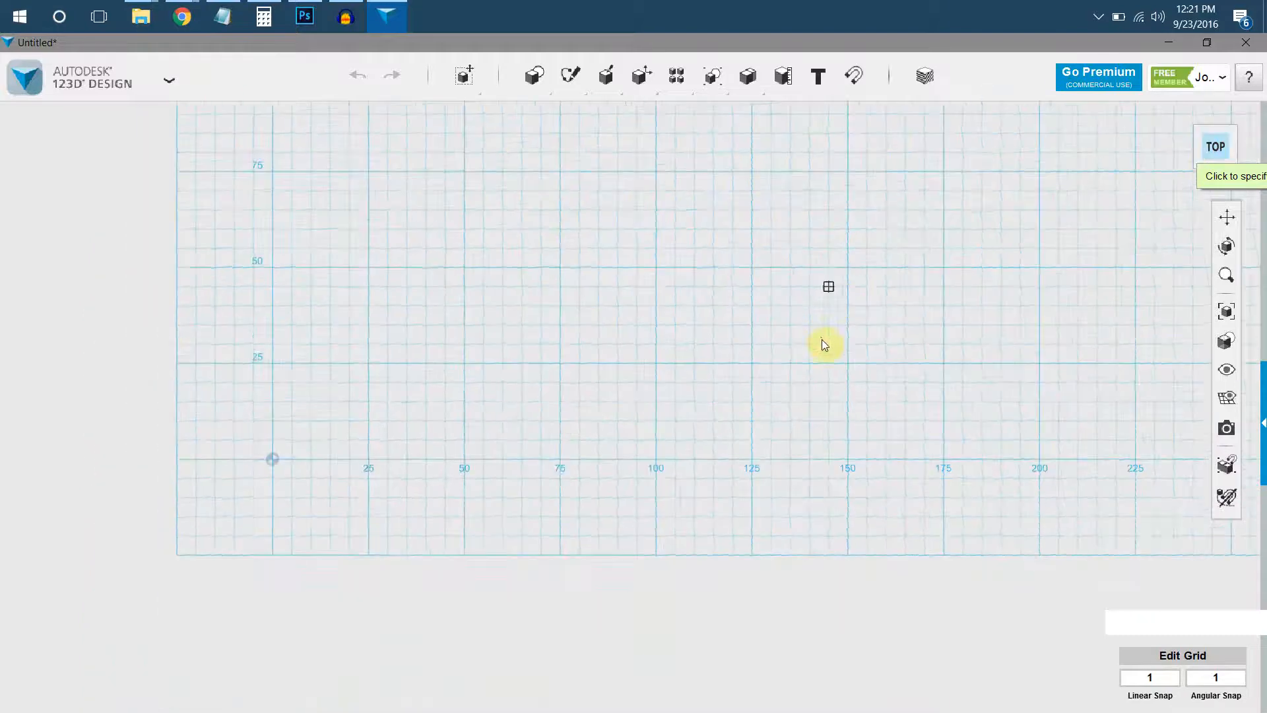
middle_click_drag(840, 186, 688, 392)
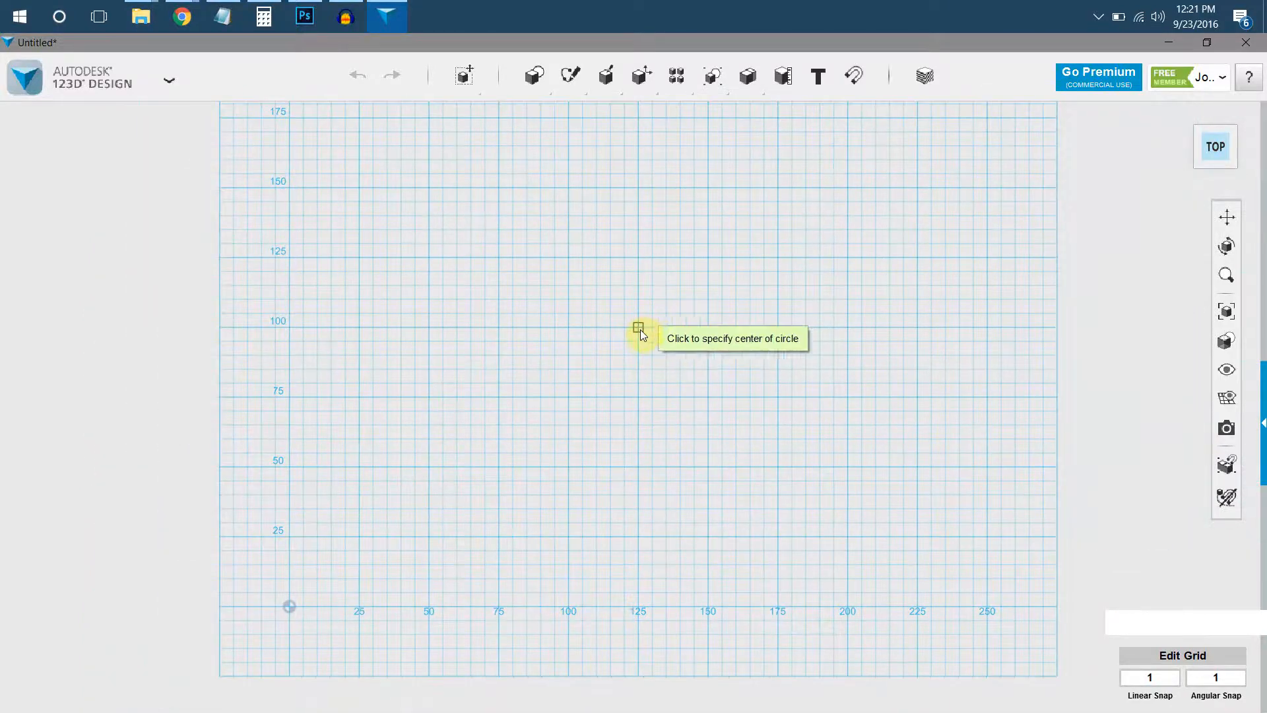
left_click(639, 328)
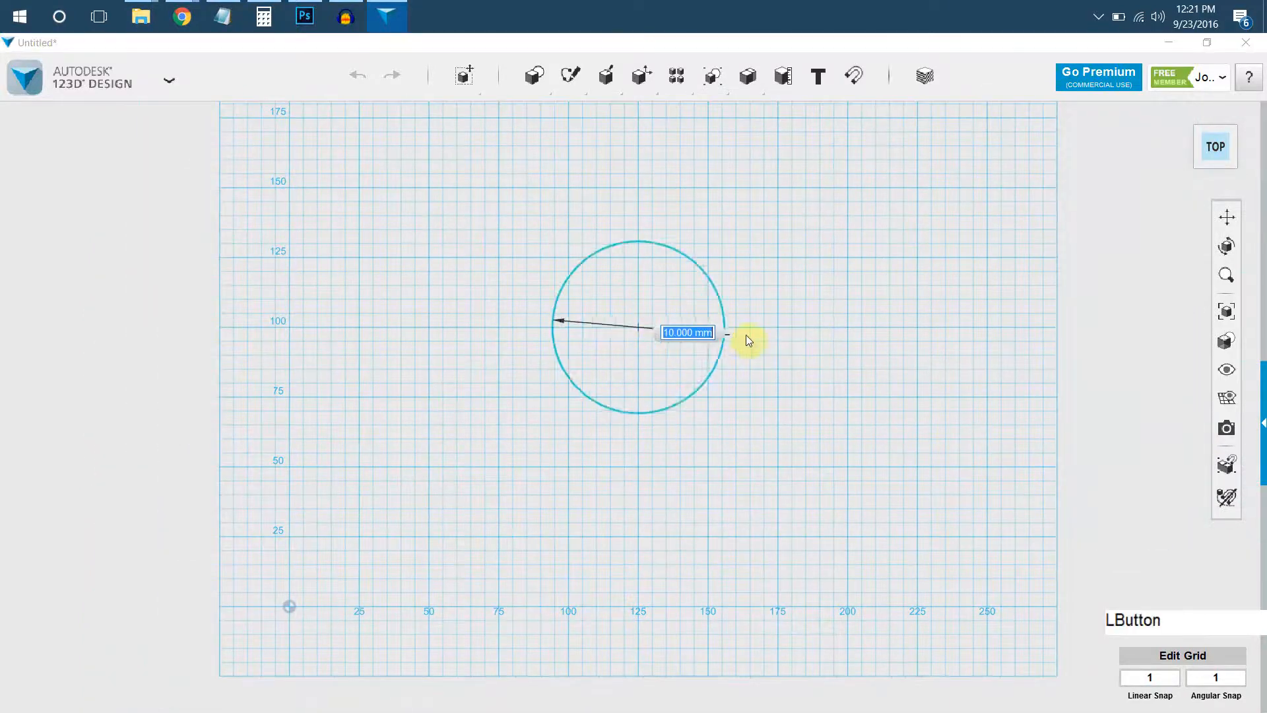
left_click(780, 328)
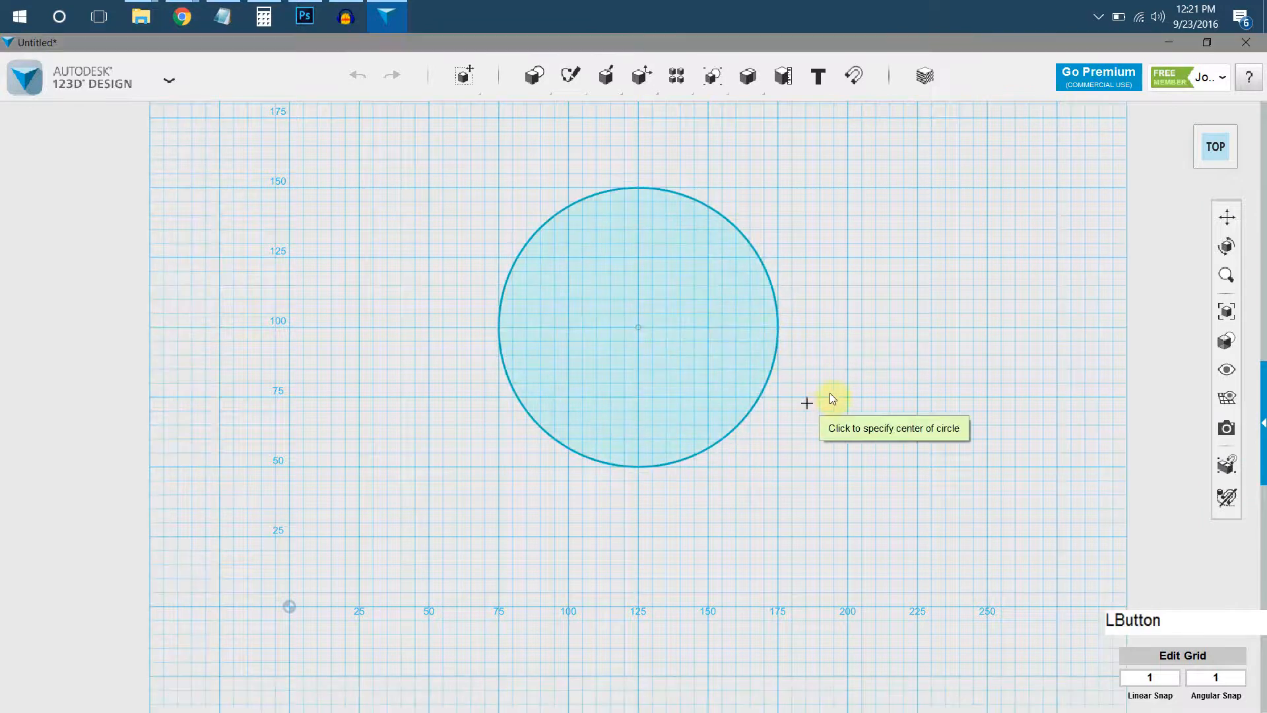
key("Return")
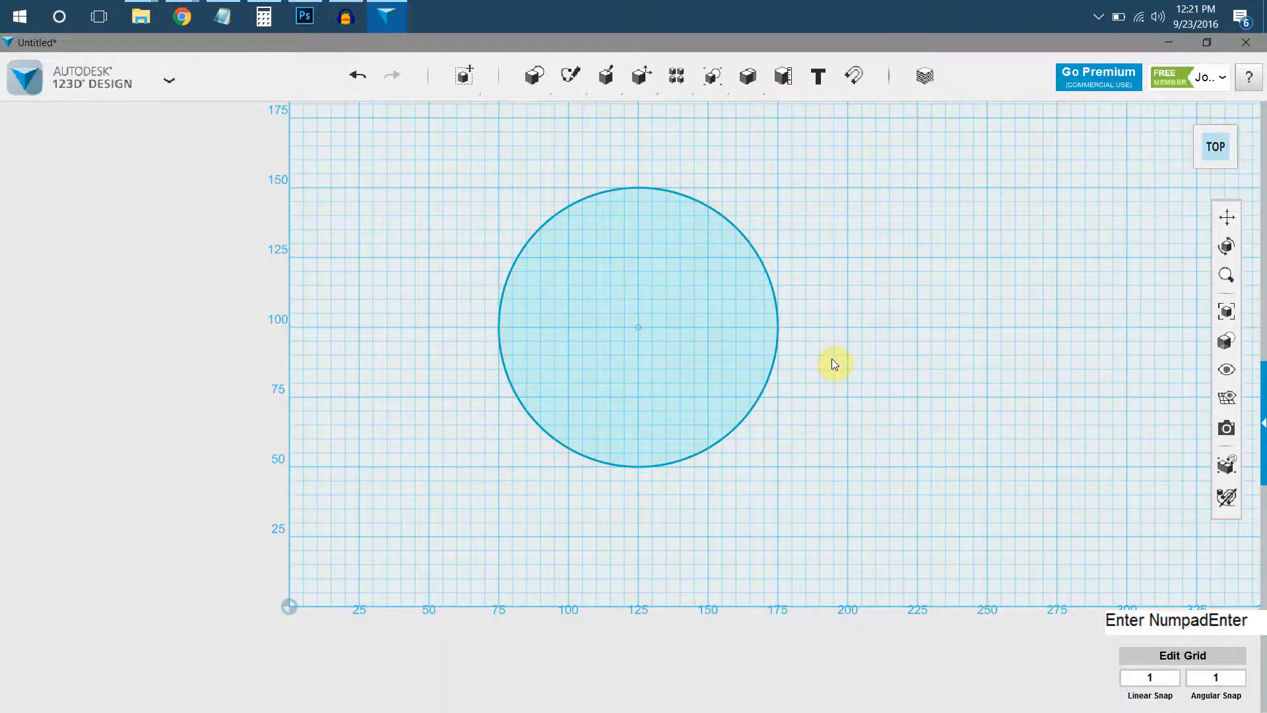
left_click(838, 355)
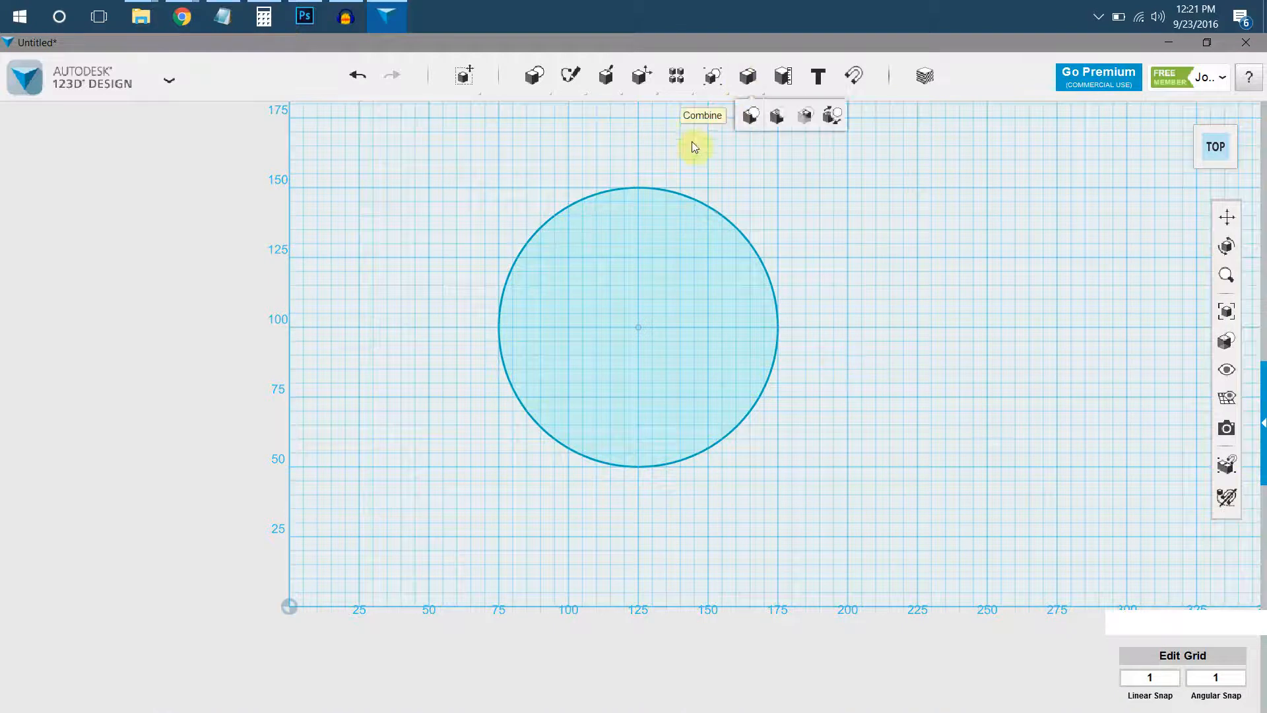
left_click(658, 137)
Sketch a second, separate circle about 140 mm in diameter, concentric with the first circle.
mouse_move(577, 82)
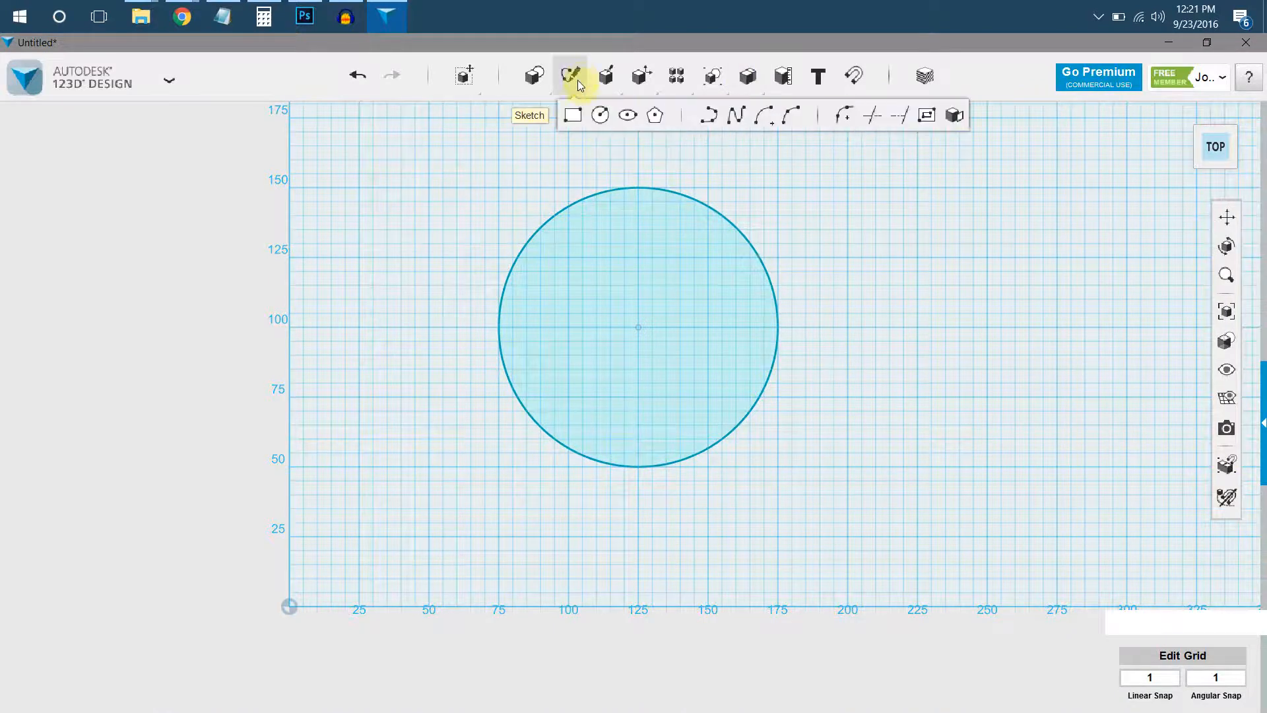
left_click(598, 114)
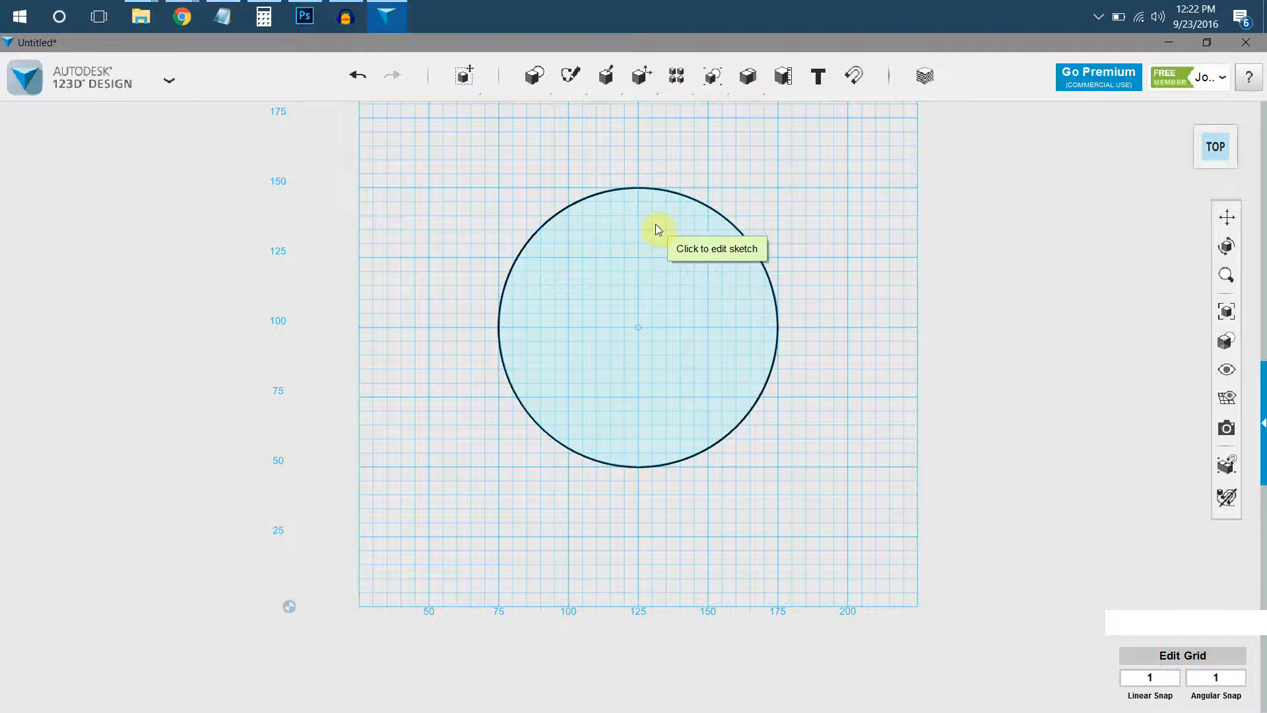
left_click(656, 225)
left_click(883, 276)
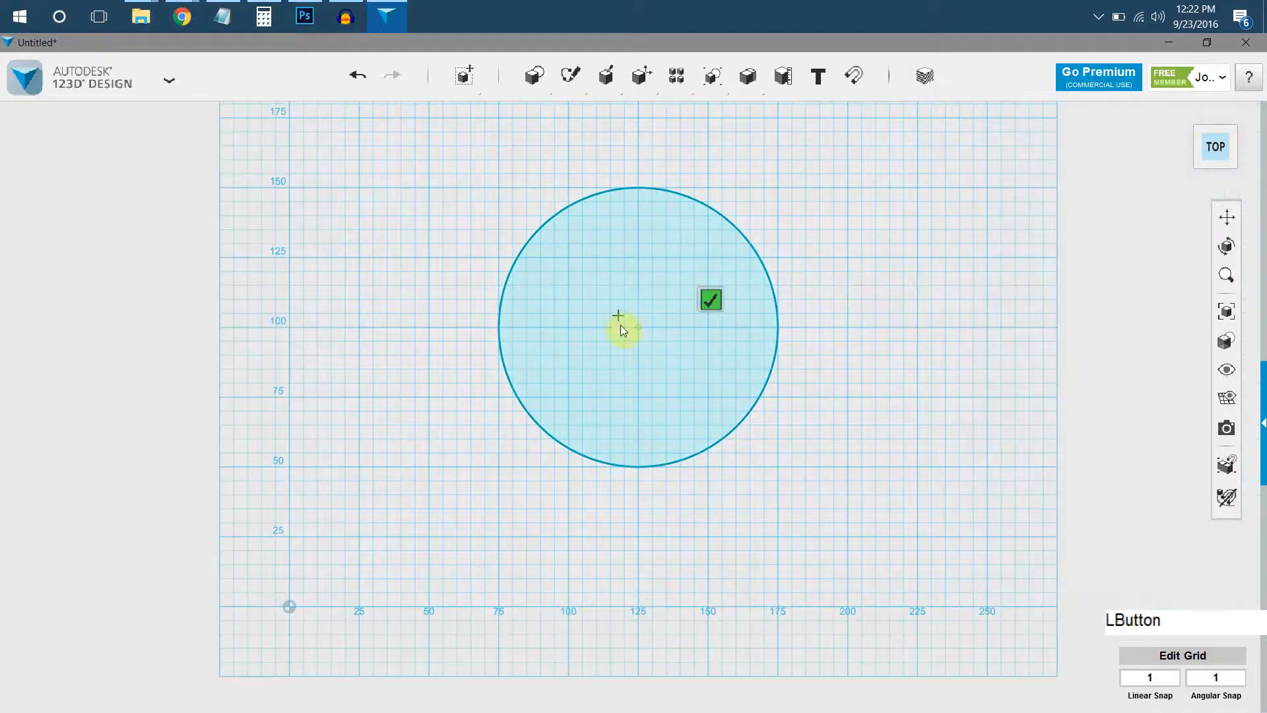
left_click(638, 328)
left_click(833, 316)
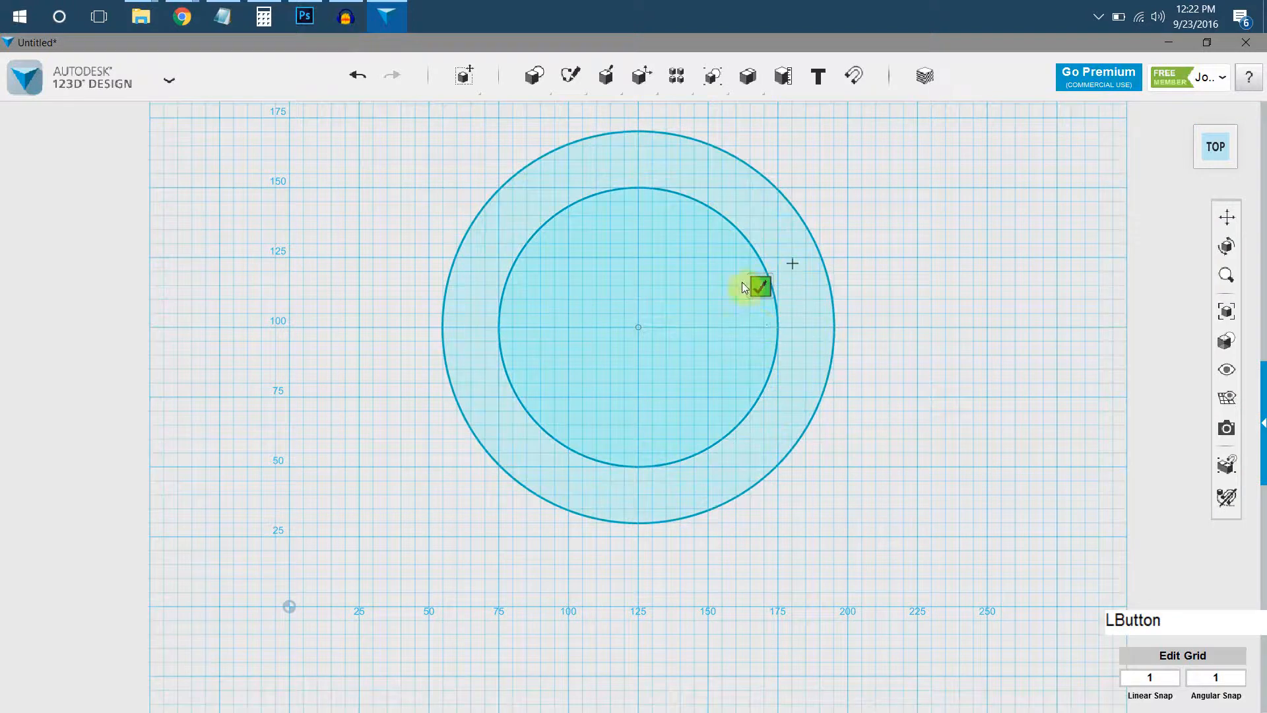
left_click(758, 283)
Sketch a third concentric circle about 120 mm in diameter between the inner and outer circles as its own sketch.
mouse_move(570, 78)
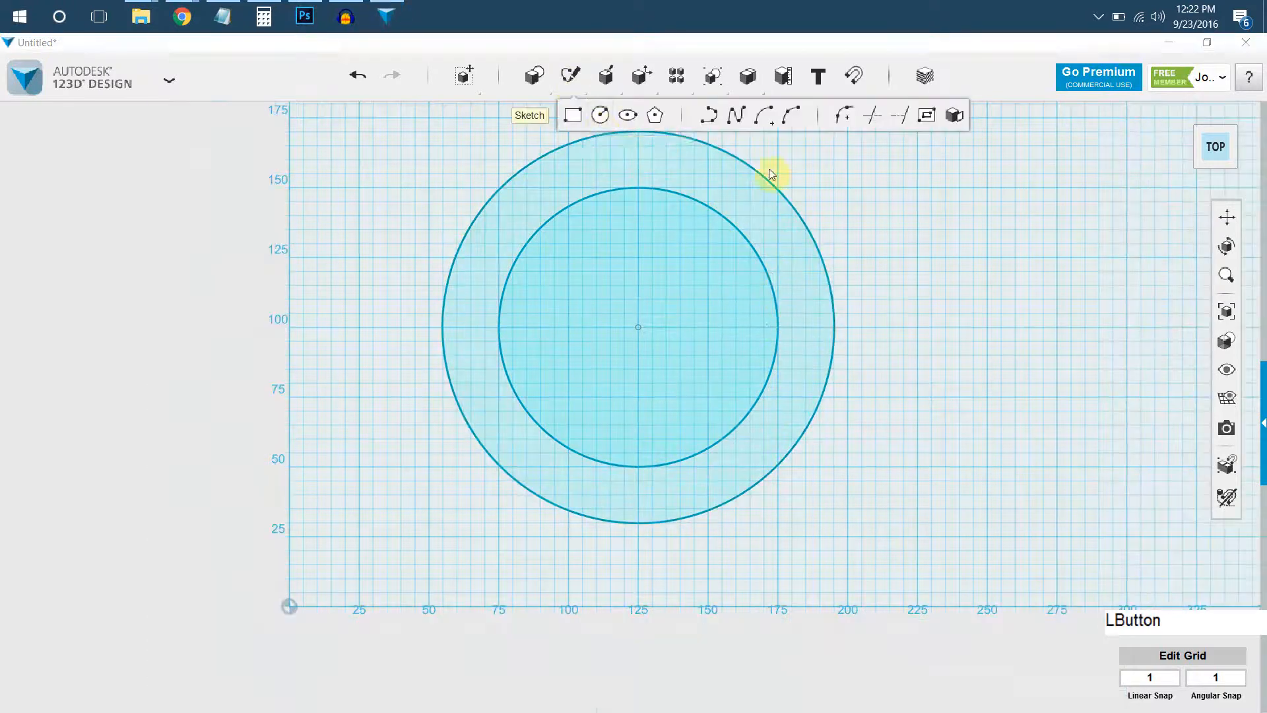
left_click(598, 113)
left_click(899, 238)
left_click(638, 328)
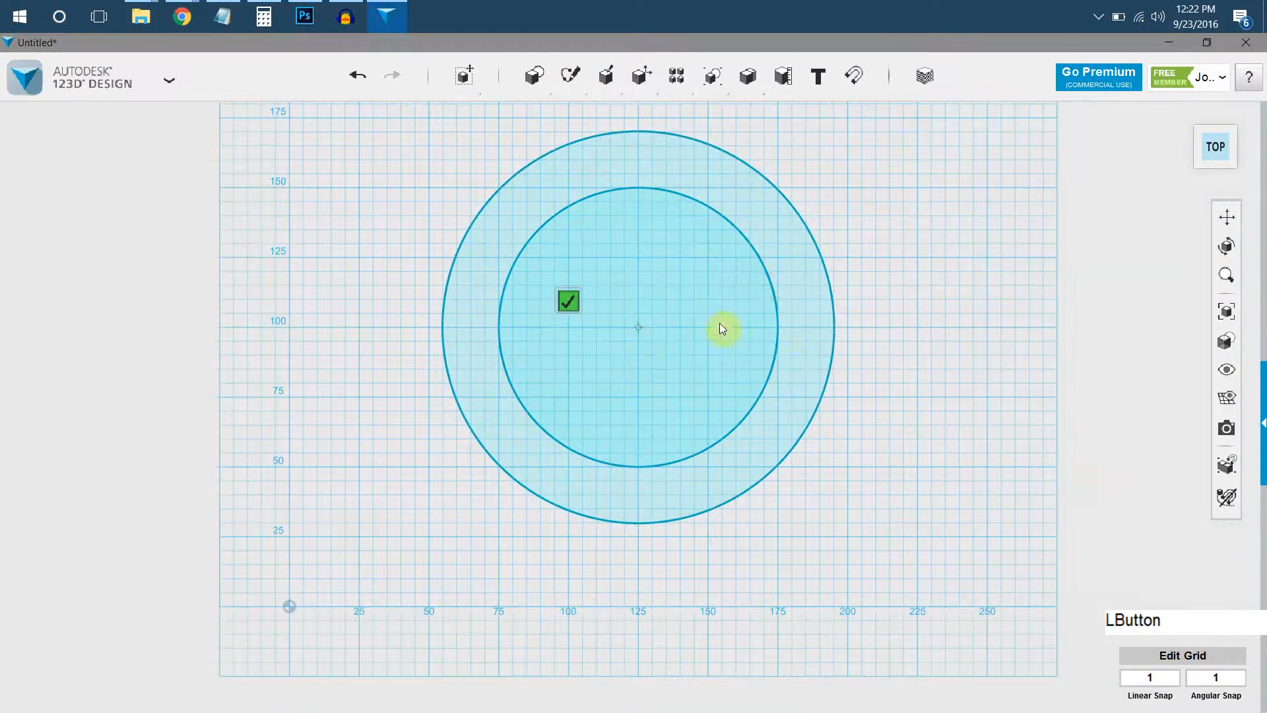
left_click(805, 326)
left_click(731, 297)
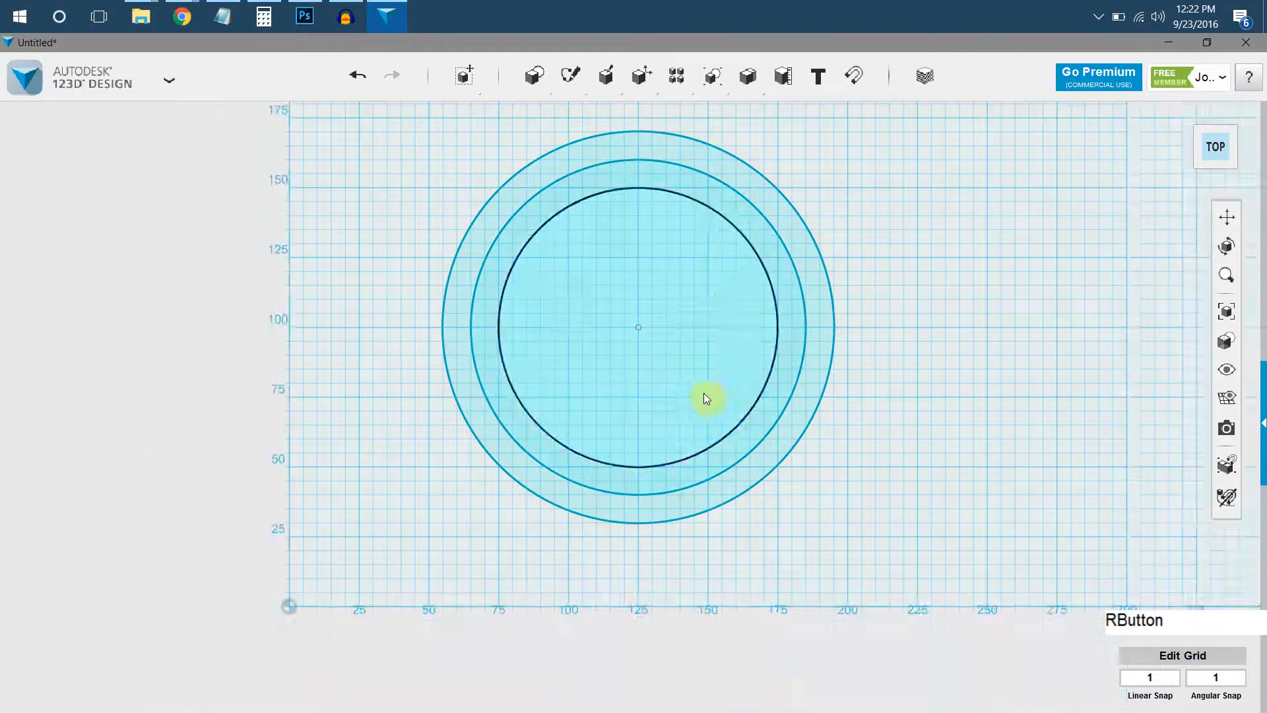
Move the outermost circle straight up off the grid, leaving the two smaller circles in place.
right_click_drag(705, 397, 704, 328)
middle_click_drag(686, 451, 635, 400)
left_click(779, 426)
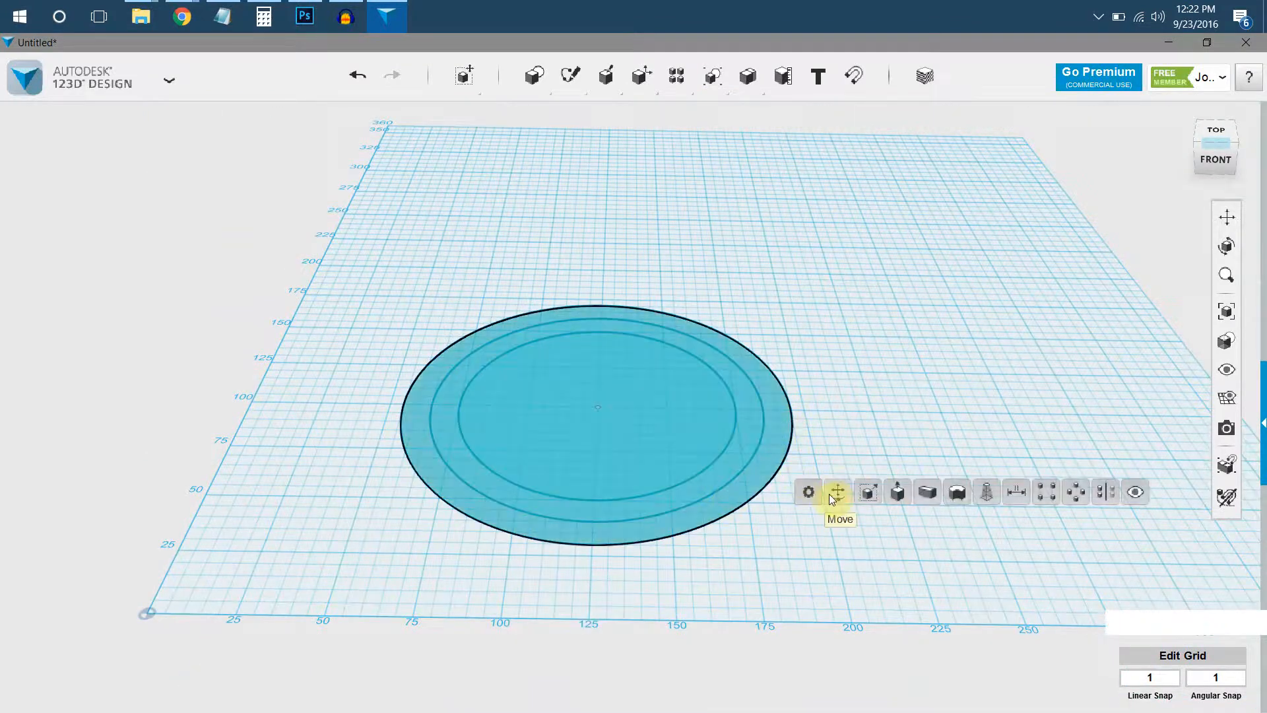
left_click(832, 495)
left_click(698, 444)
left_click_drag(603, 354, 591, 149)
Move the middle-sized circle up so it sits above the raised largest circle.
left_click(746, 422)
mouse_move(771, 496)
left_click(817, 500)
left_click_drag(599, 369, 569, 214)
scroll(569, 215, "down", 3)
middle_click_drag(569, 215, 553, 385)
right_click_drag(560, 367, 580, 346)
left_click_drag(576, 336, 741, 201)
right_click_drag(741, 201, 720, 416)
Loft the smallest, largest and top circles, in that order from the grid upward, into one barrel-shaped solid.
left_click(667, 529)
left_click(720, 399, "shift")
left_click(688, 254, "shift")
mouse_move(719, 322)
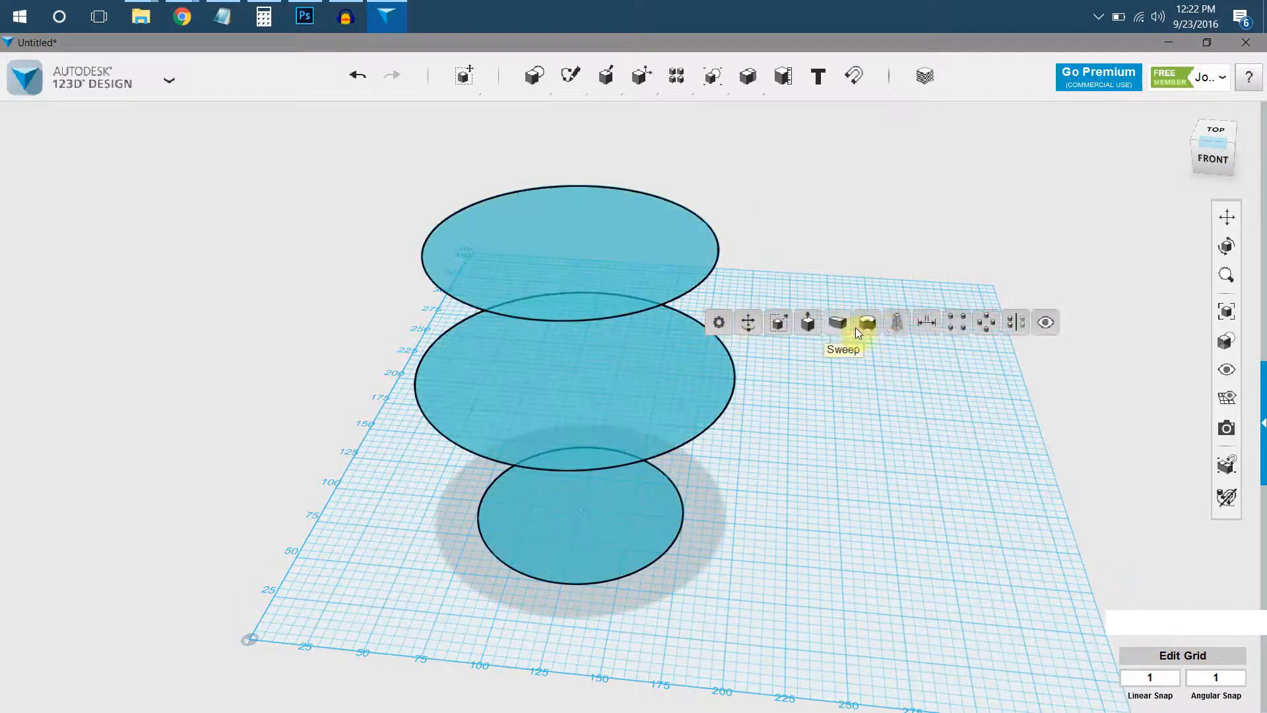
left_click(893, 327)
right_click_drag(776, 430, 740, 514)
Move the lofted solid 136 mm sideways, away from its three profile circles.
left_click(743, 345)
left_click(734, 322)
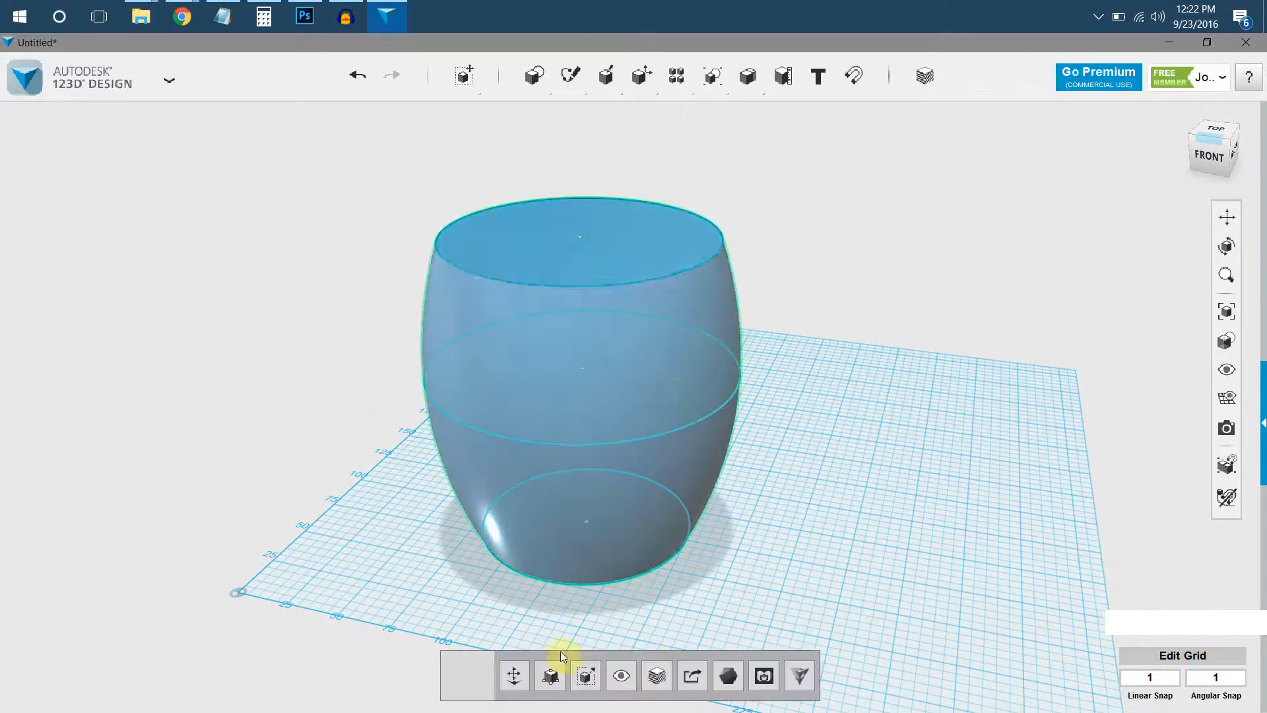
left_click(514, 674)
left_click_drag(628, 400, 937, 446)
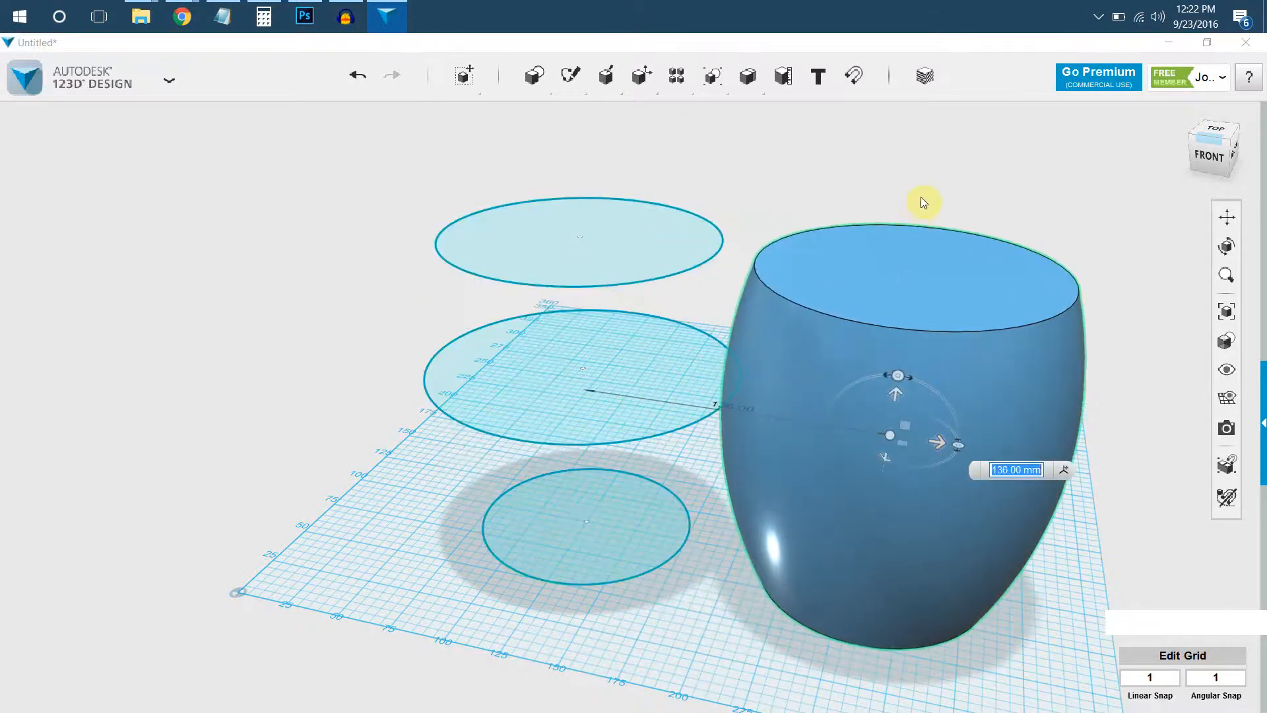
left_click(919, 205)
Shell the lofted solid inward through its top face to make an open, thin-walled cup.
left_click(885, 302)
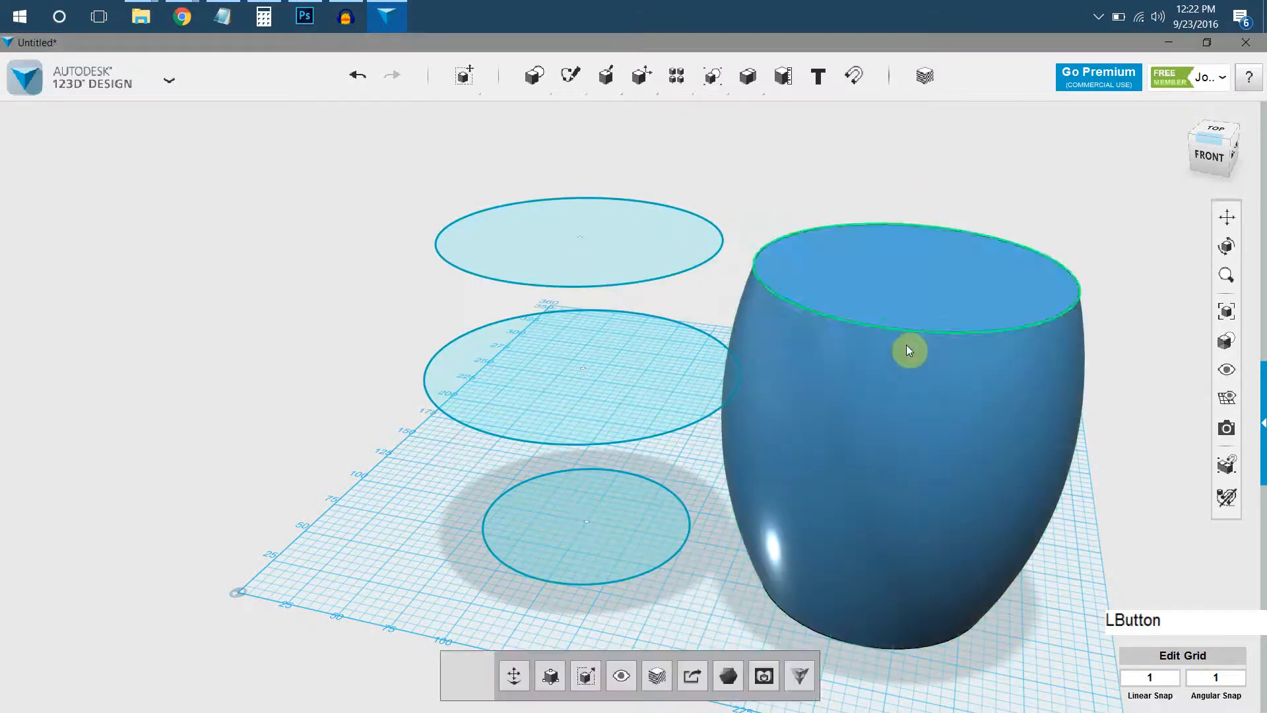
mouse_move(971, 466)
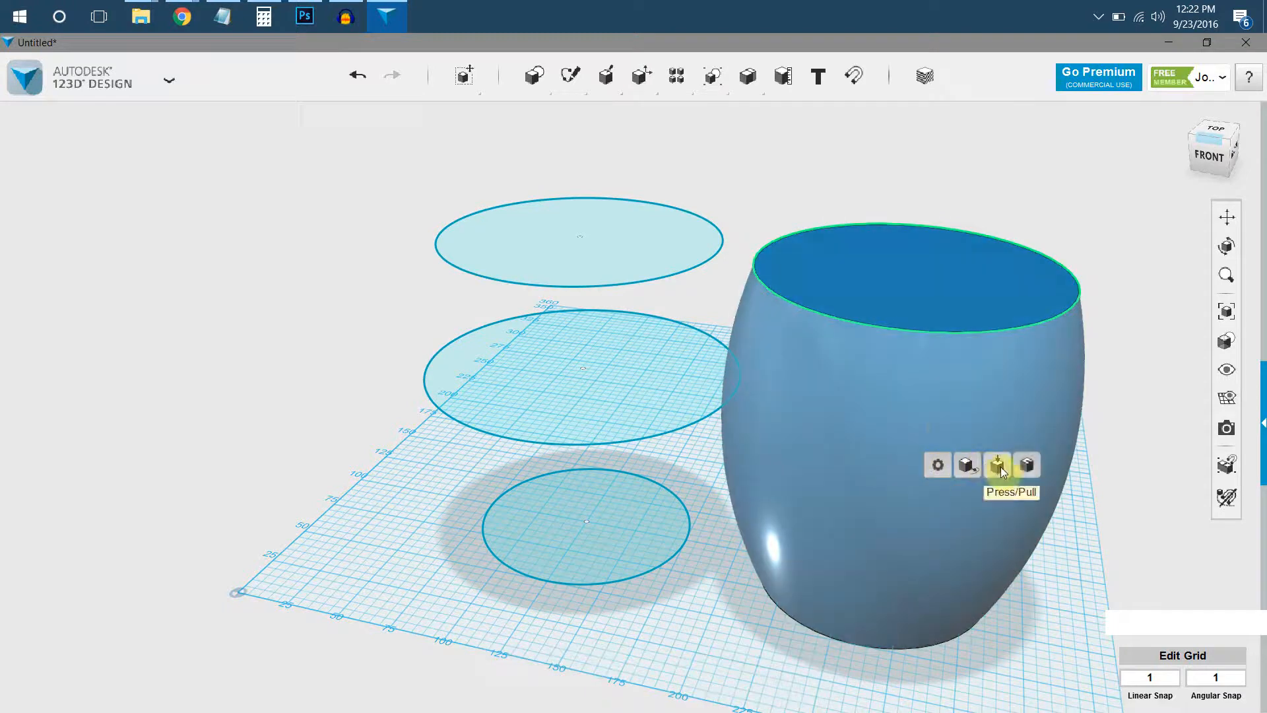
left_click(1028, 471)
right_click(888, 343)
right_click_drag(887, 343, 887, 362)
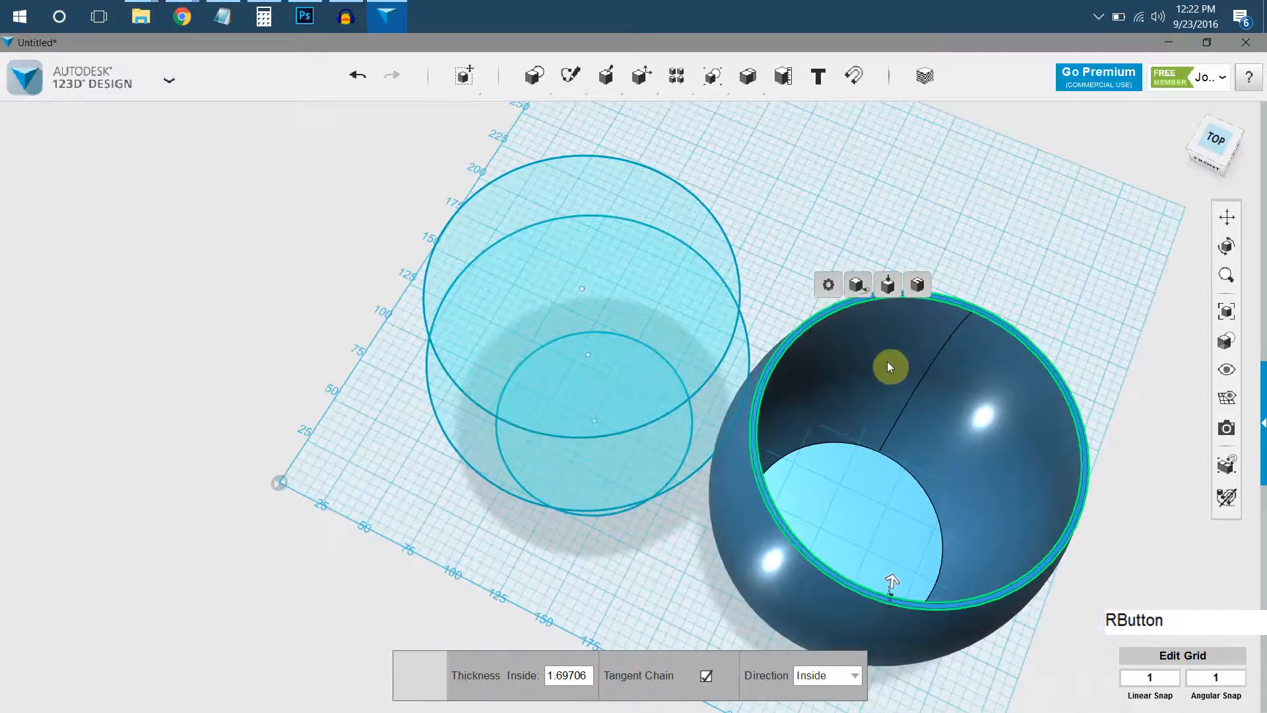
left_click(889, 580)
left_click_drag(889, 580, 893, 557)
key("KP_Enter")
right_click(940, 212)
right_click_drag(940, 212, 921, 348)
Undo the shell, the move, the loft and all the circle sketches until the grid is empty.
key("ctrl+z")
key("ctrl+z")
key("ctrl+z")
key("ctrl+z")
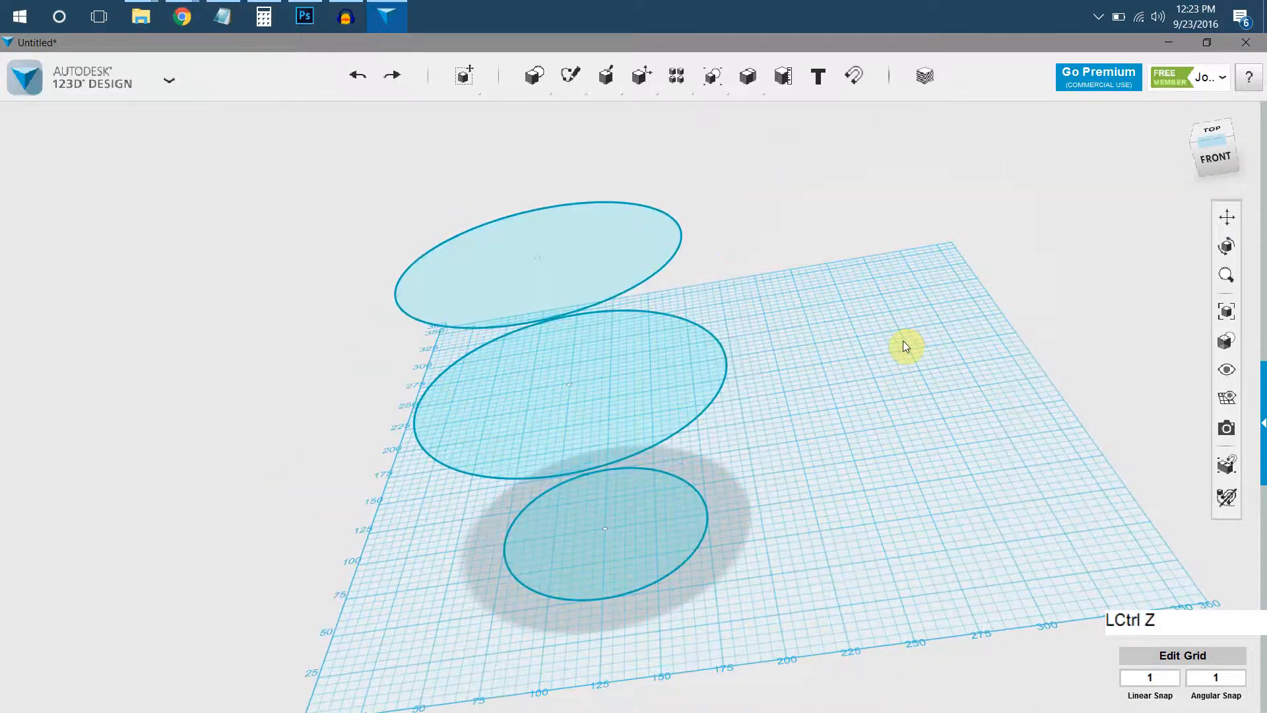
key("ctrl+z")
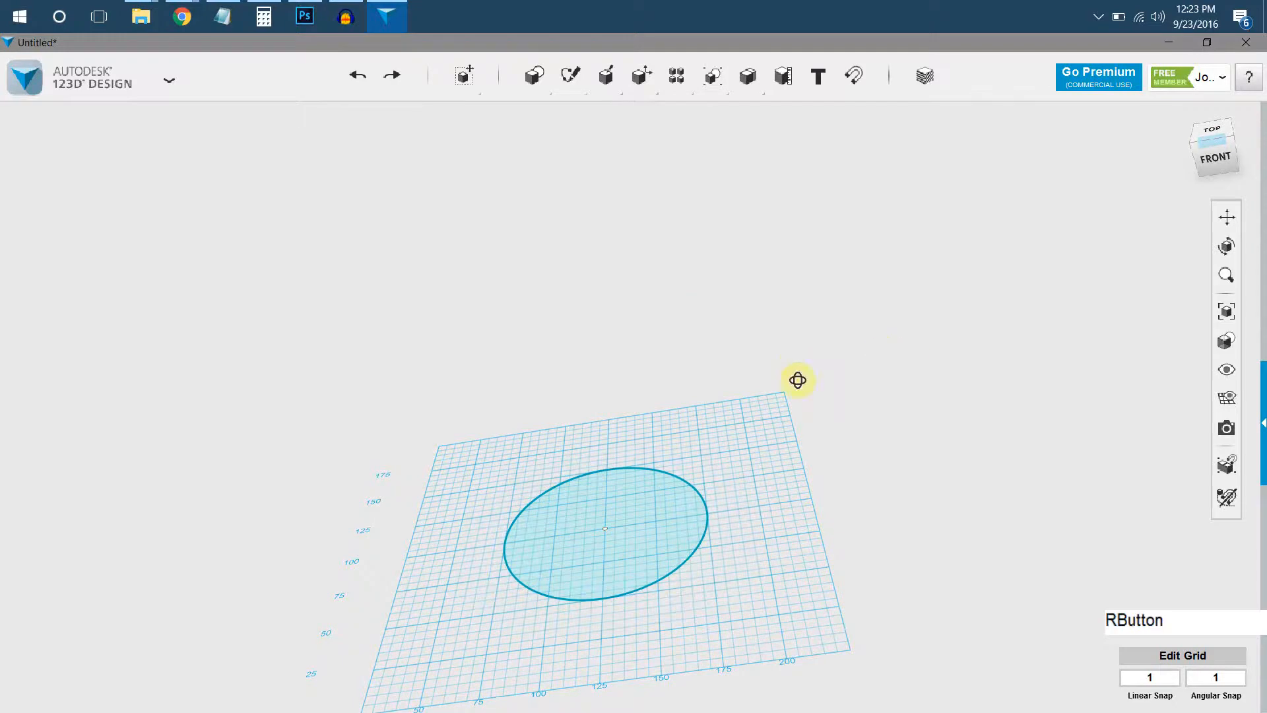
key("ctrl+z")
left_click(816, 348)
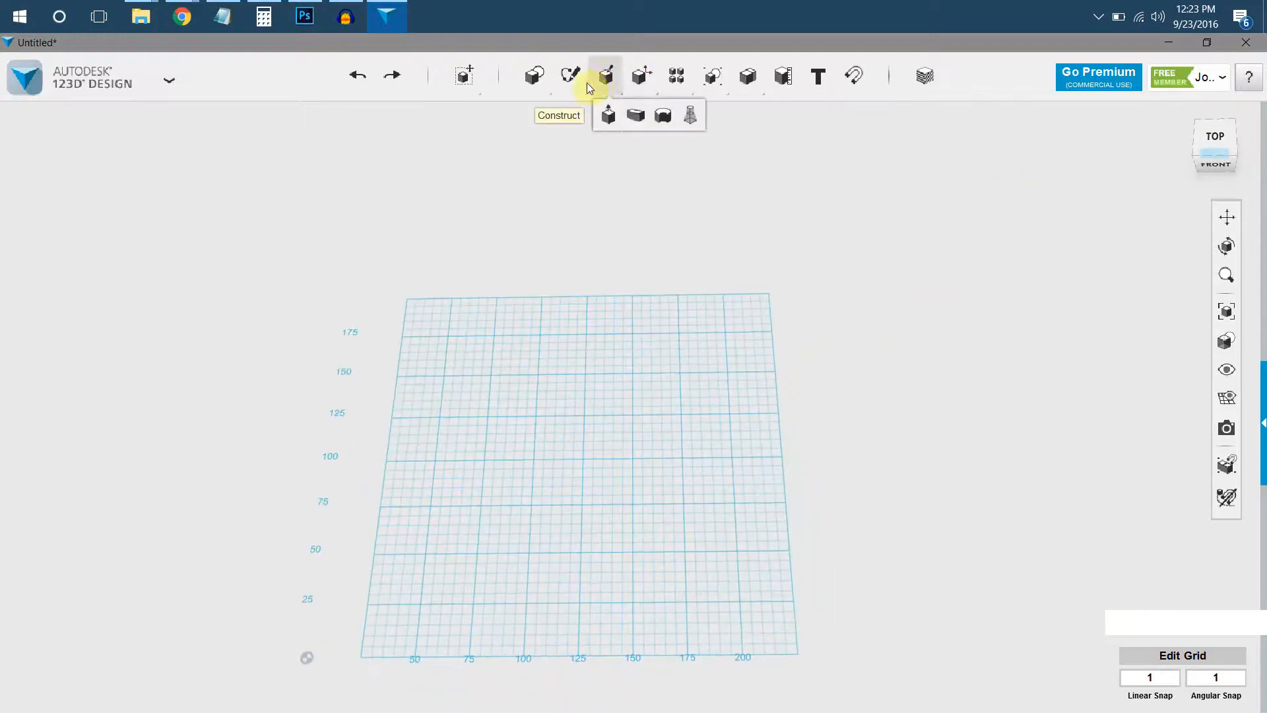
mouse_move(577, 83)
left_click(600, 116)
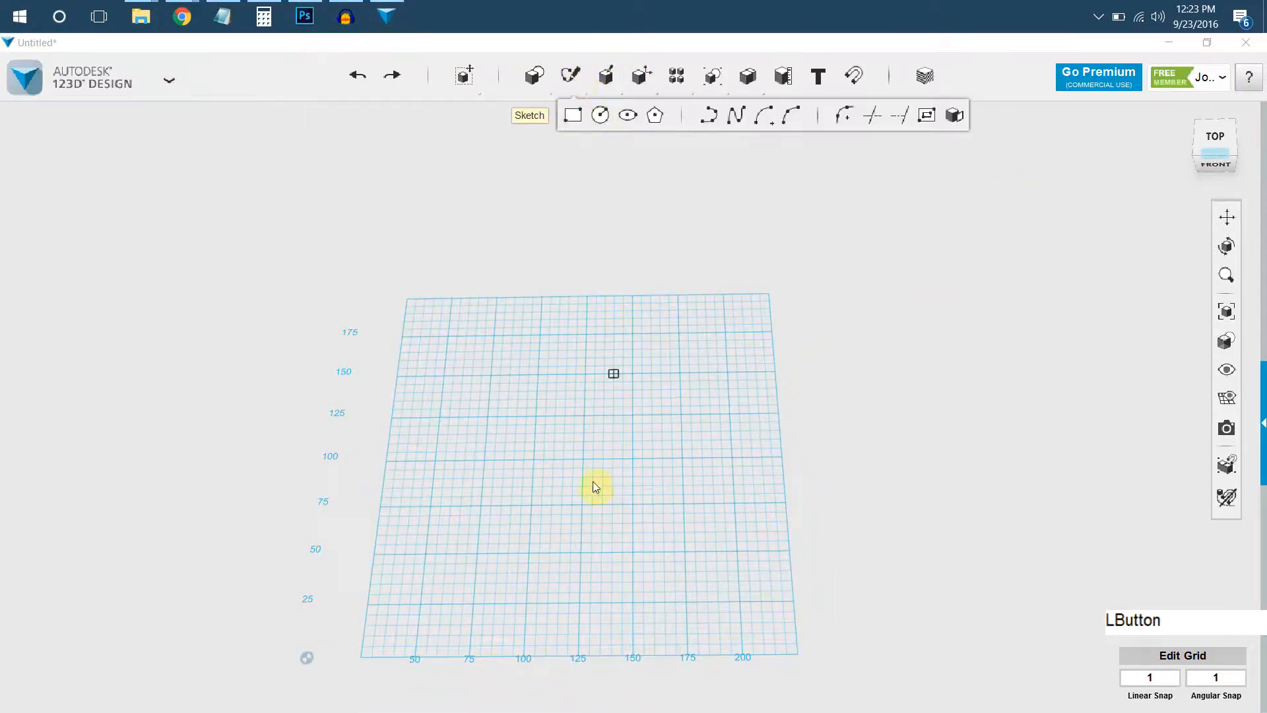
key("Escape")
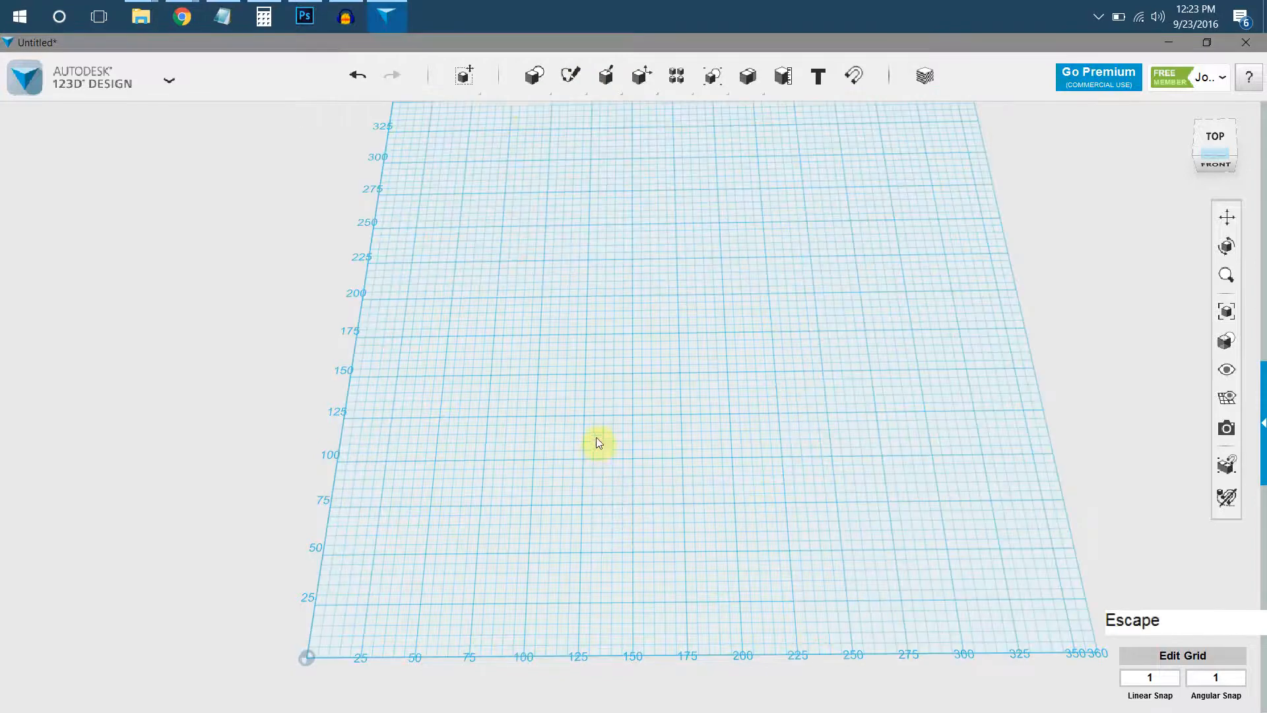
mouse_move(570, 76)
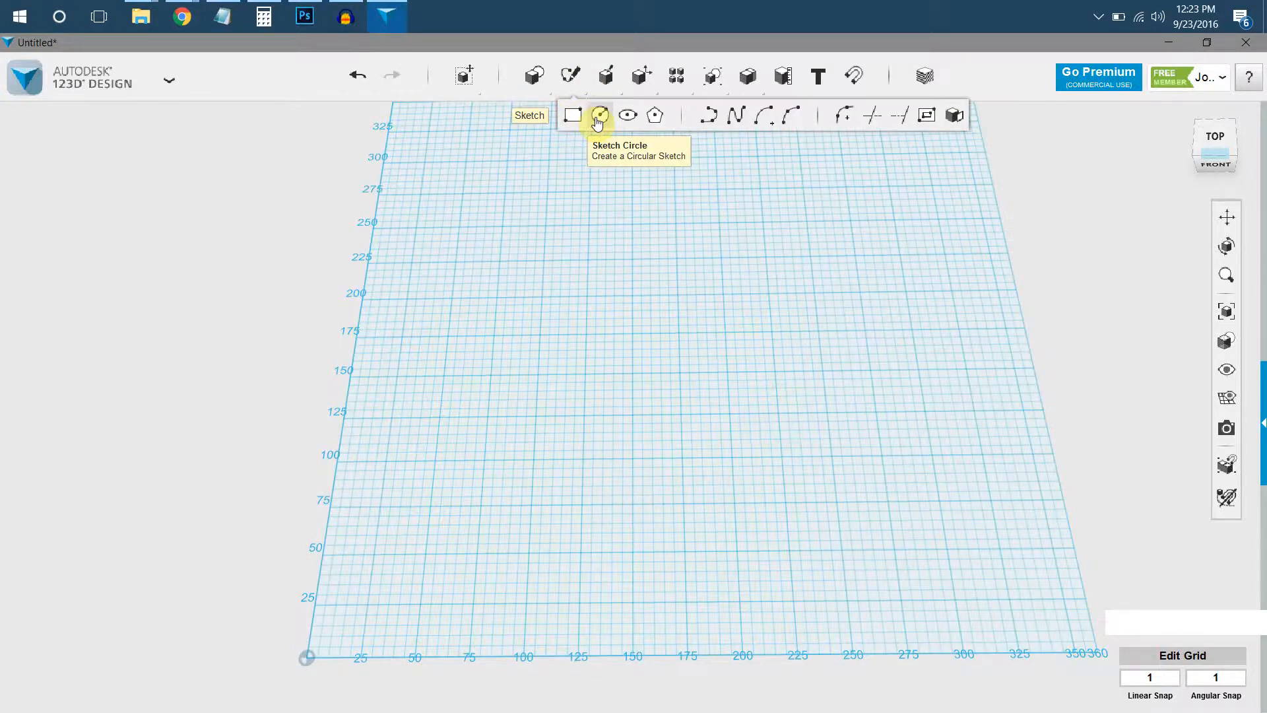
left_click(598, 121)
left_click(562, 297)
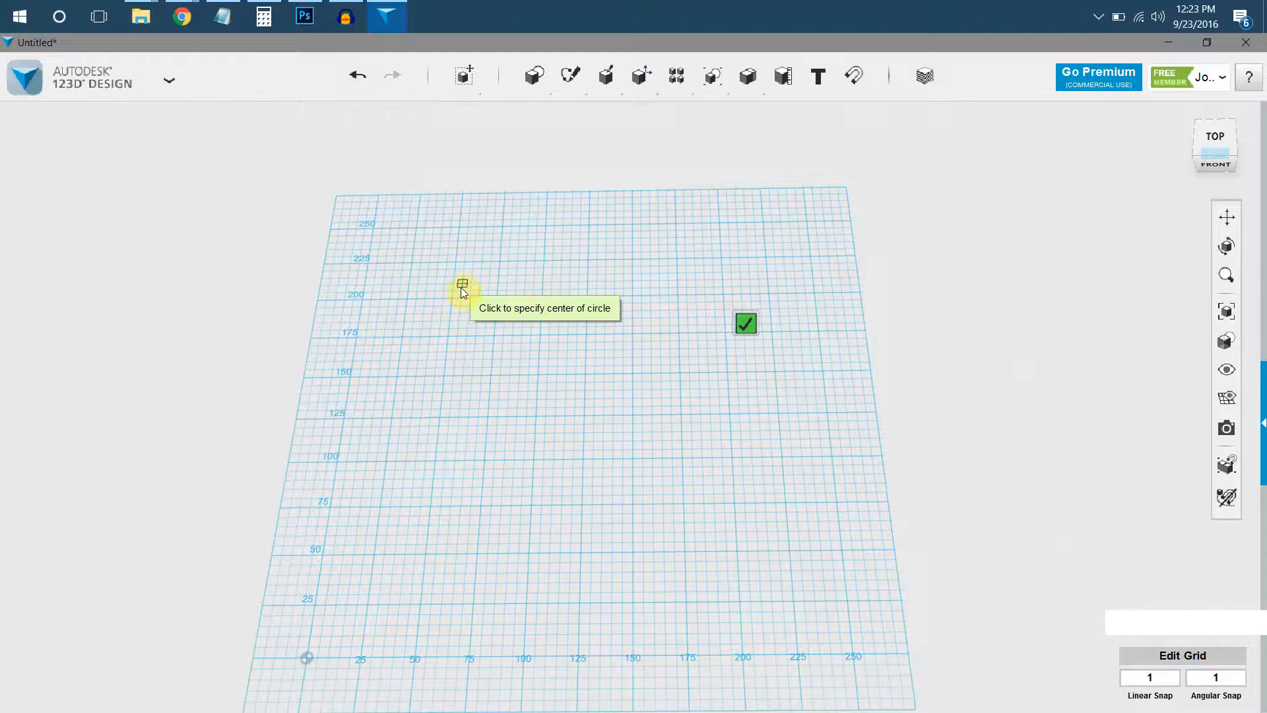
key("Escape")
Sketch a circle about 100 mm in diameter near the middle of the grid and finish the sketch.
mouse_move(572, 78)
left_click(601, 119)
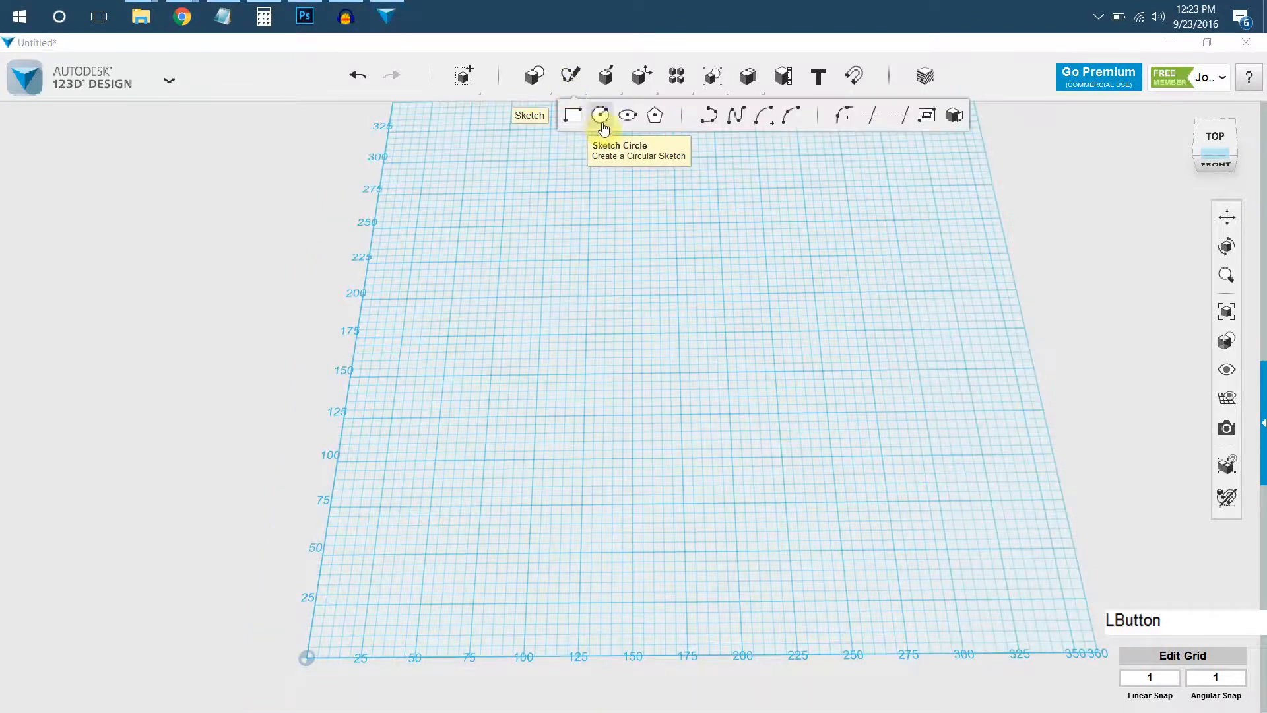
left_click(611, 385)
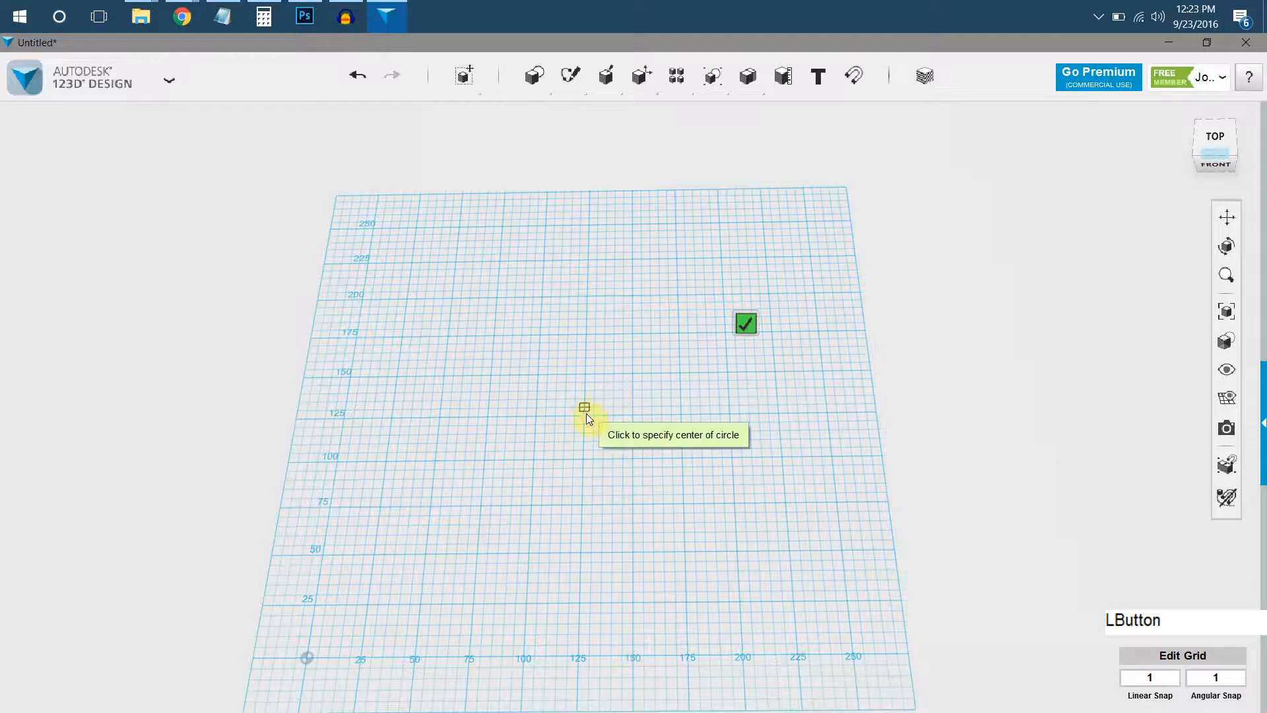
left_click(585, 416)
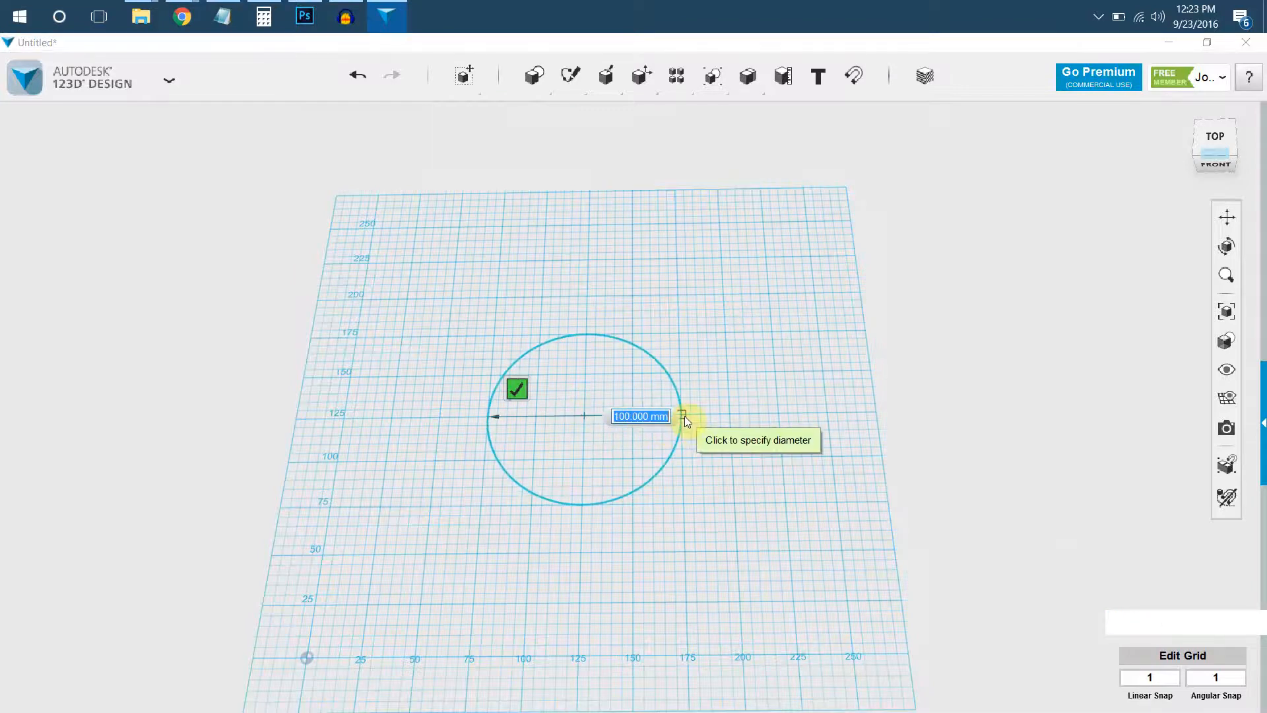
left_click(685, 419)
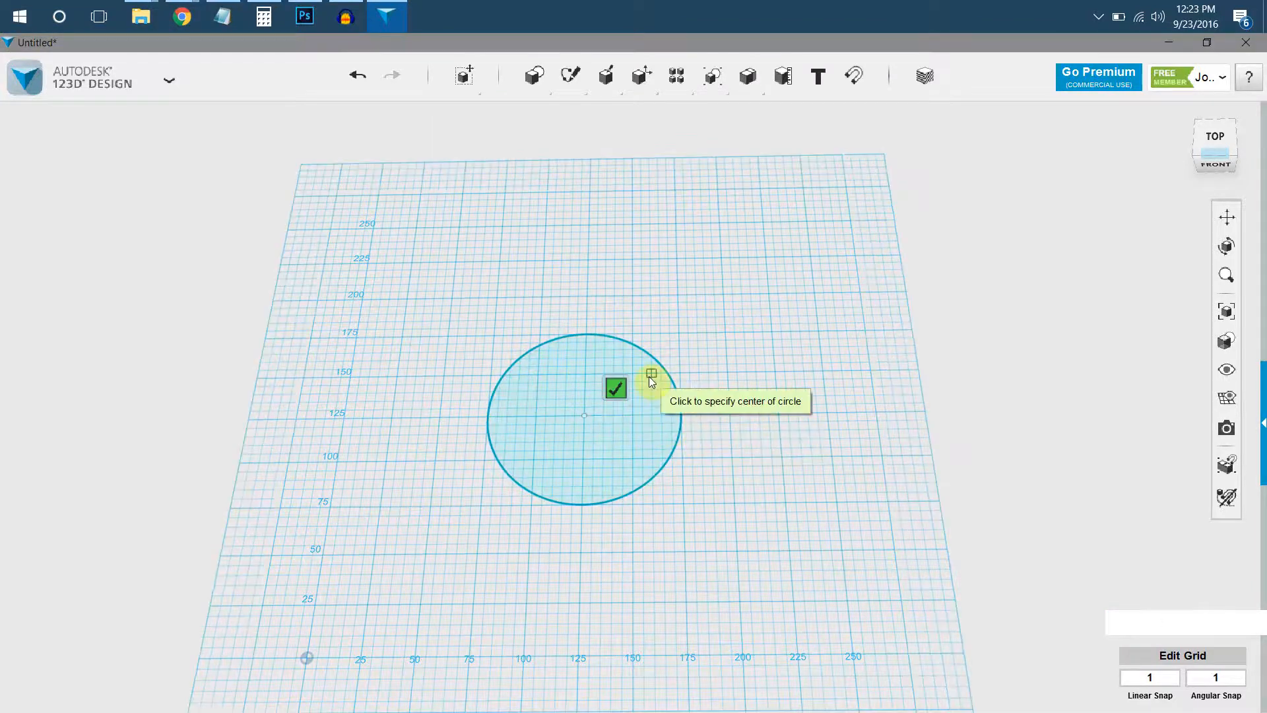
scroll(594, 383, "up", 1)
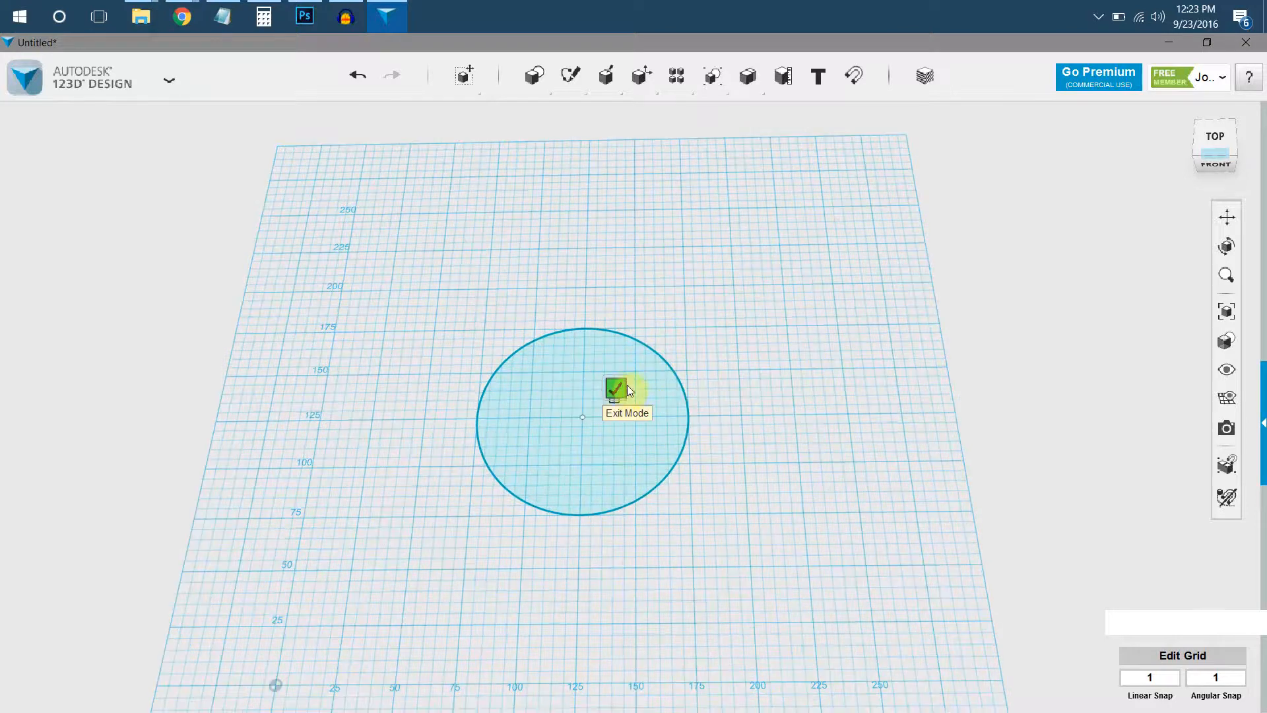
left_click(624, 390)
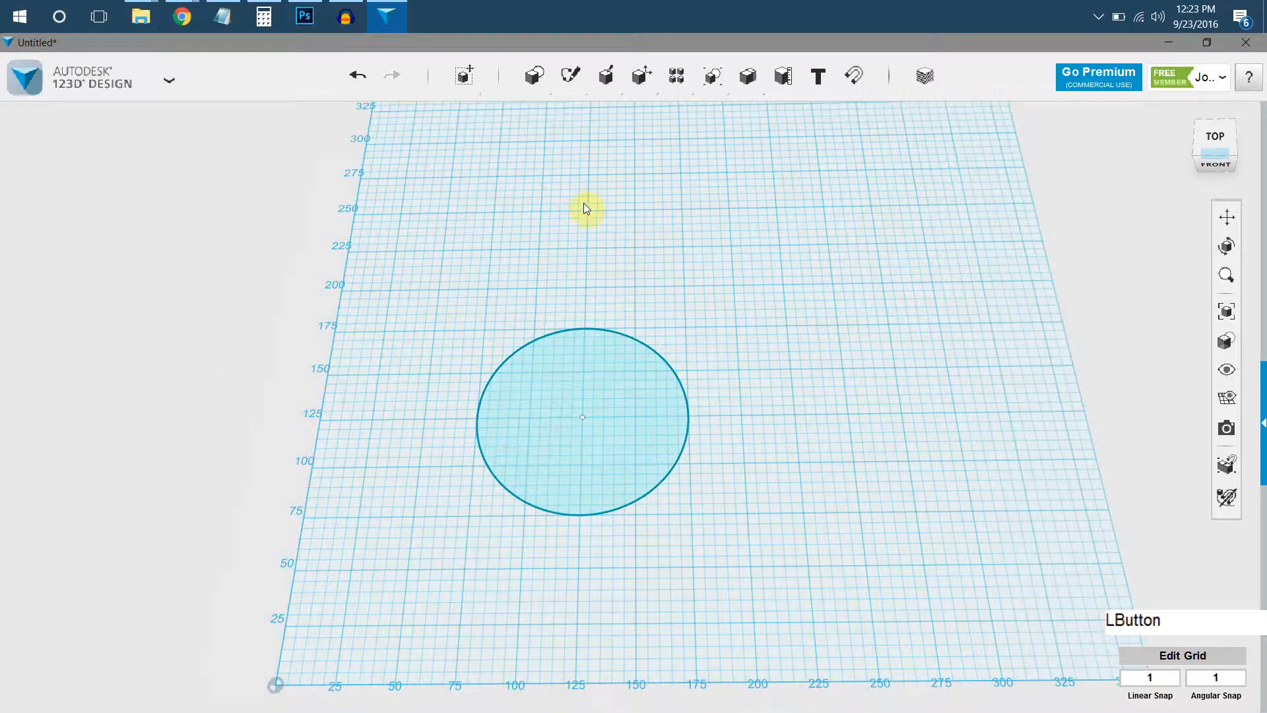
Sketch a circle about 140 mm in diameter as a separate sketch on the grid, concentric with the first circle.
mouse_move(578, 89)
left_click(600, 115)
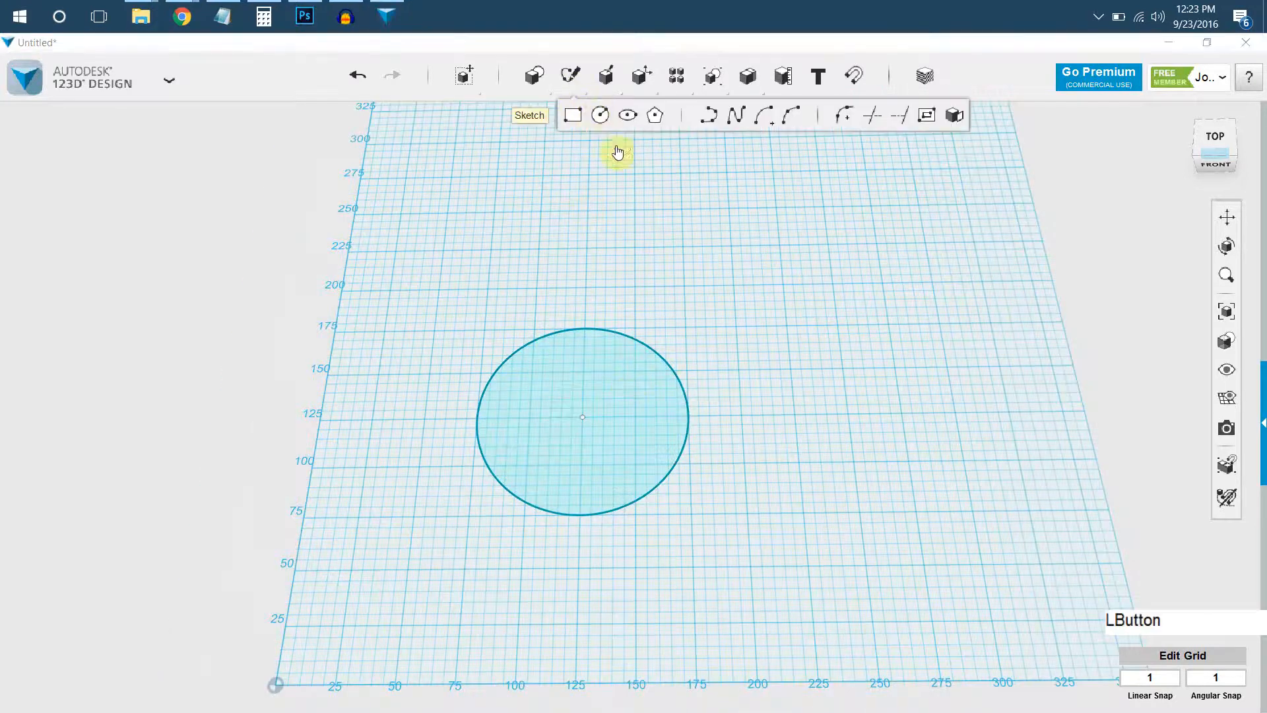
left_click(586, 457)
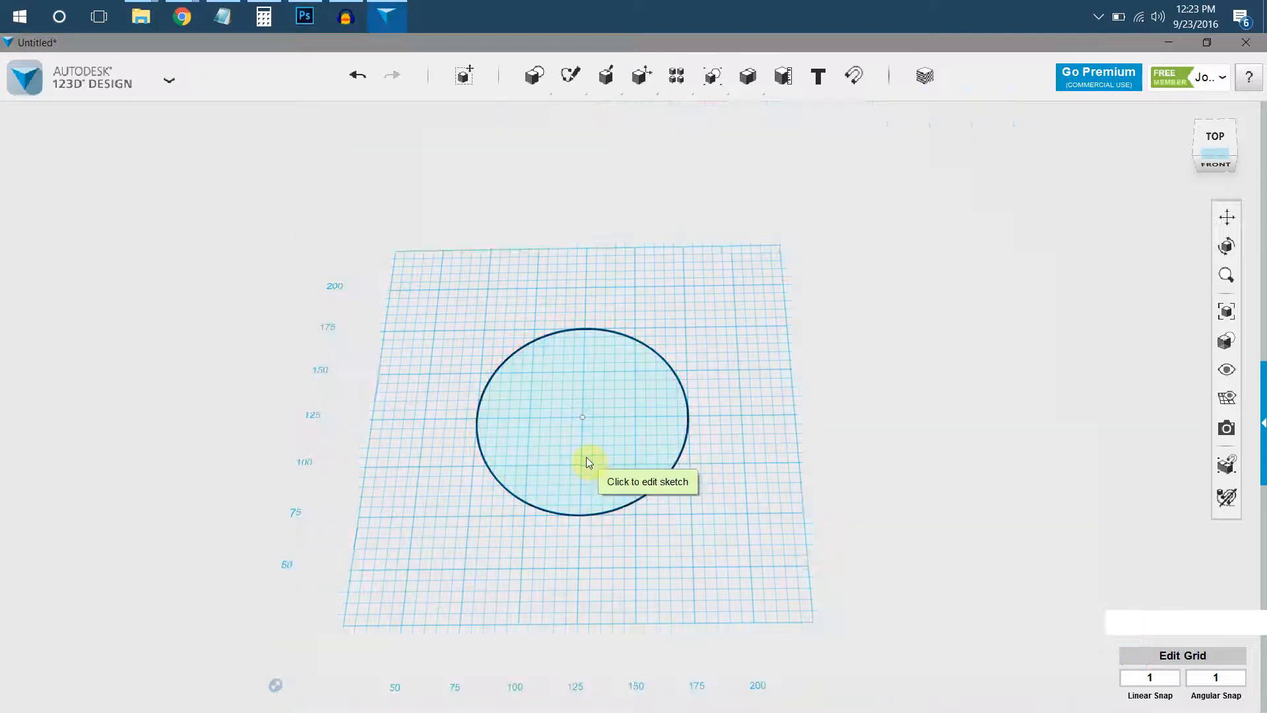
left_click(714, 254)
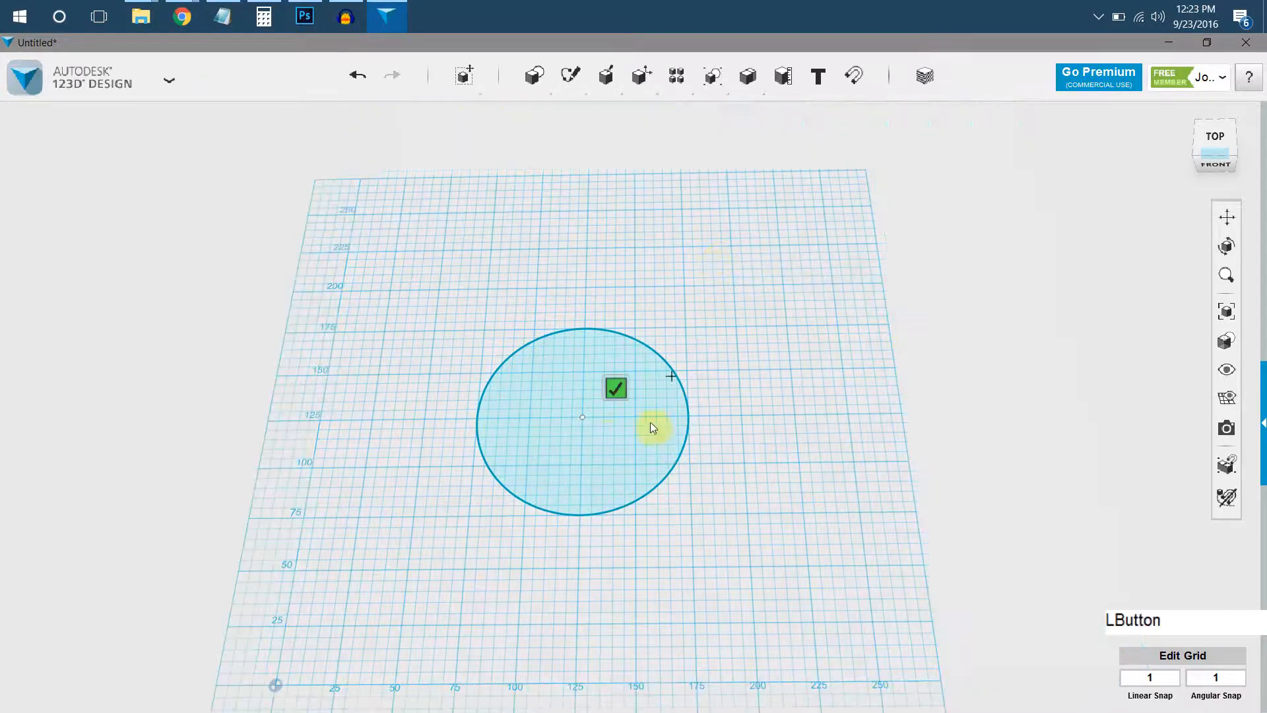
left_click(583, 417)
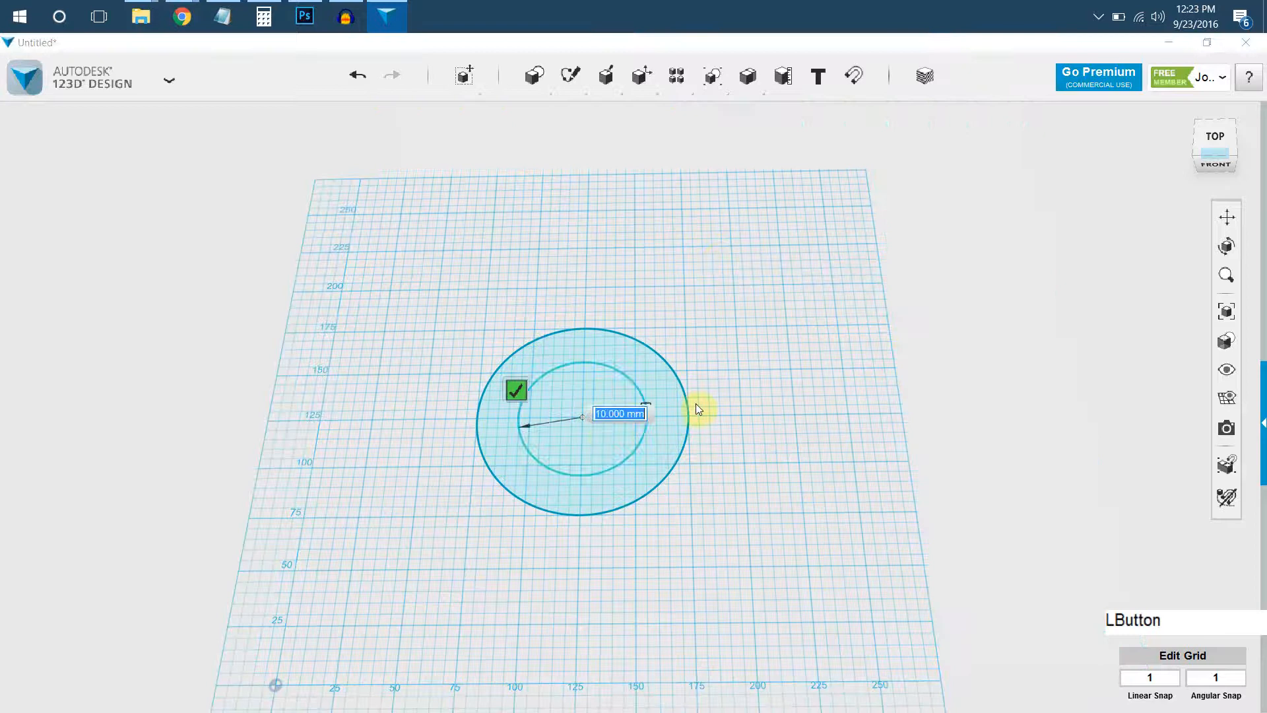
left_click(730, 417)
Sketch a third separate concentric circle about 170 mm in diameter around the other two and finish the sketch.
mouse_move(569, 76)
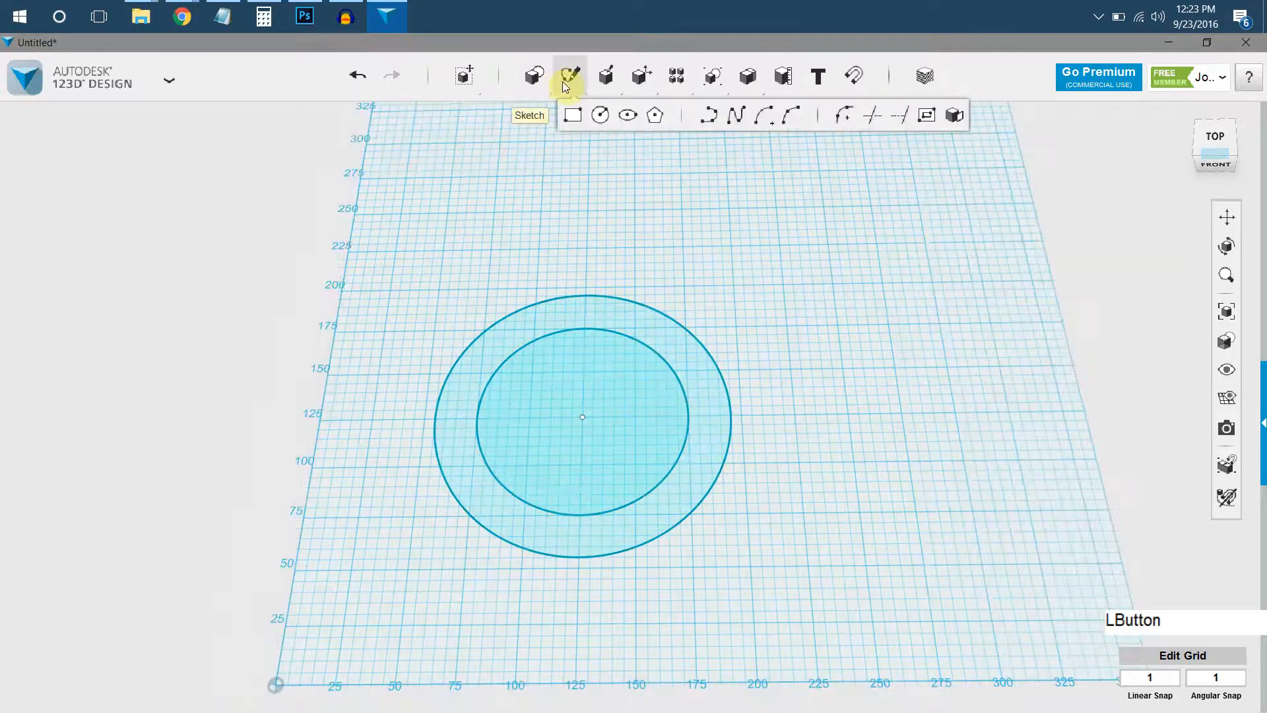
left_click(598, 117)
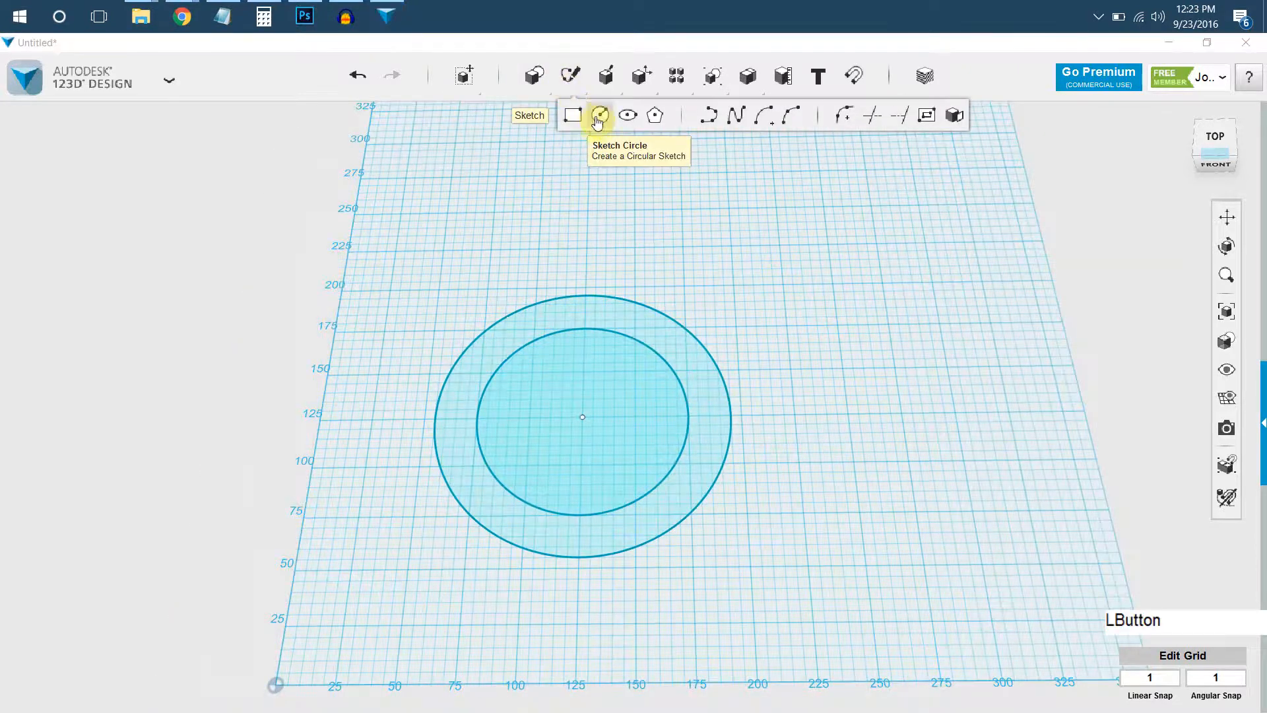
left_click(741, 220)
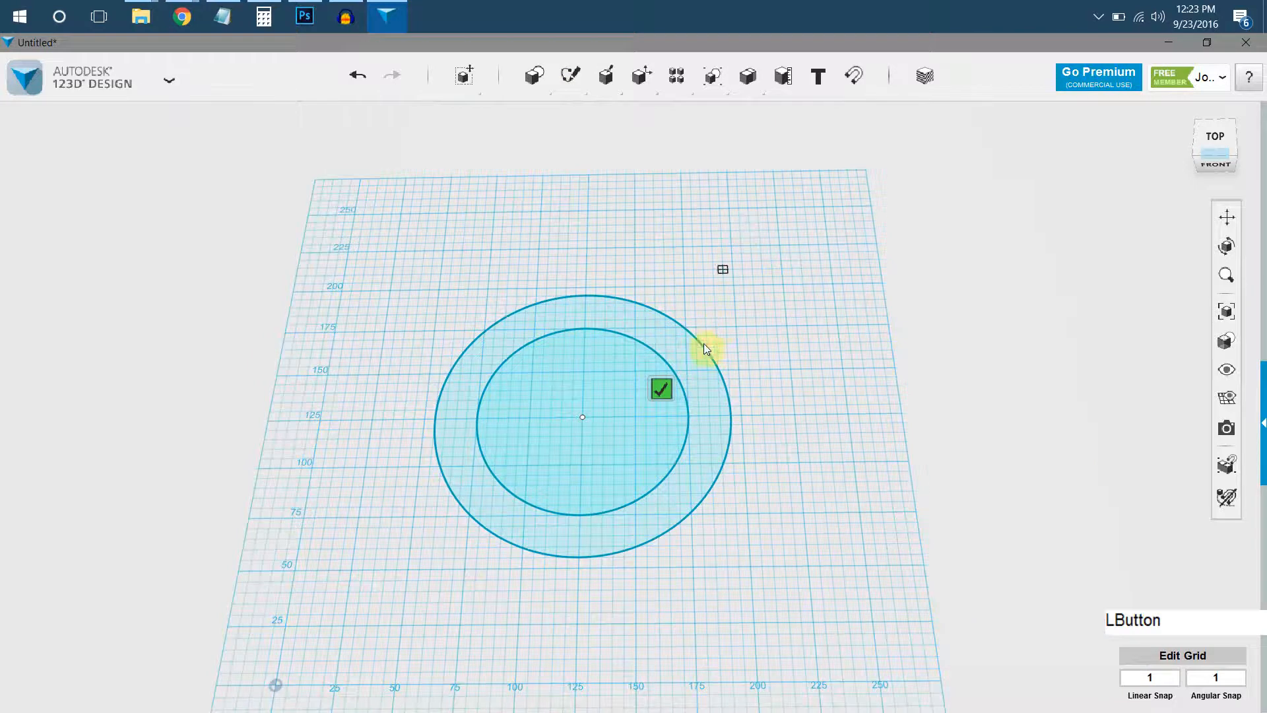
left_click(584, 418)
left_click(769, 417)
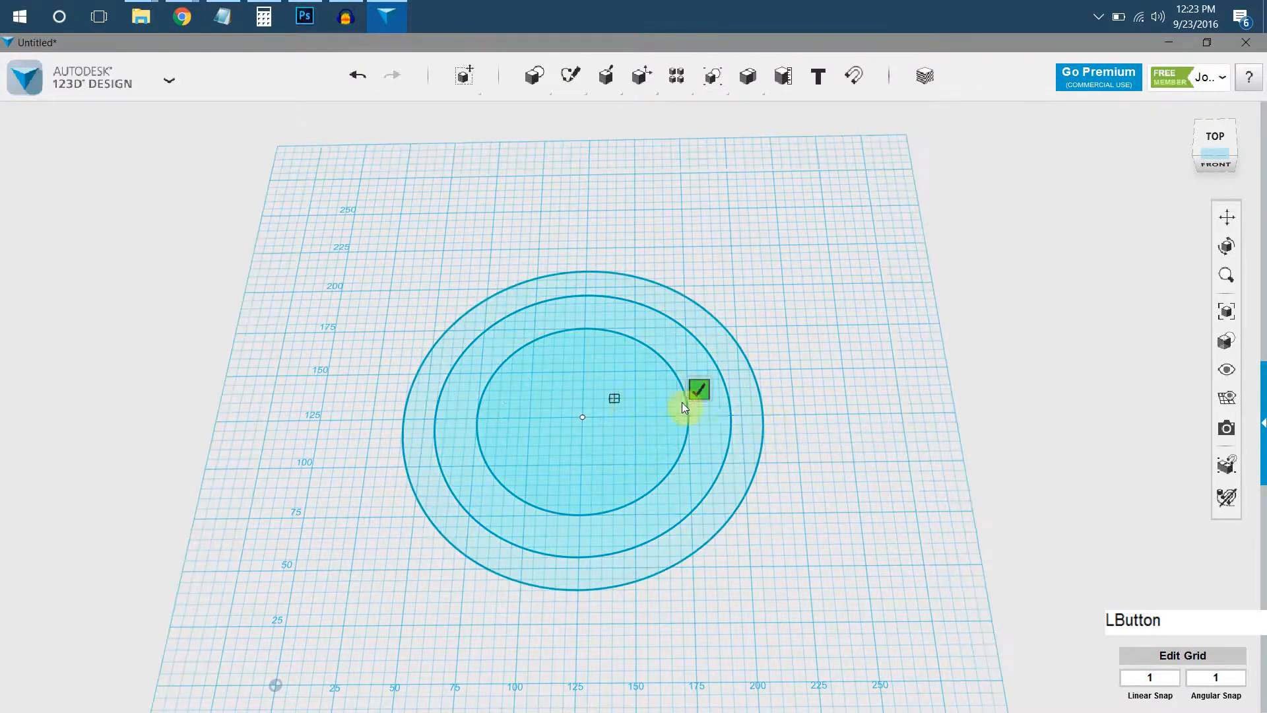
left_click(696, 389)
right_click_drag(593, 414, 602, 380)
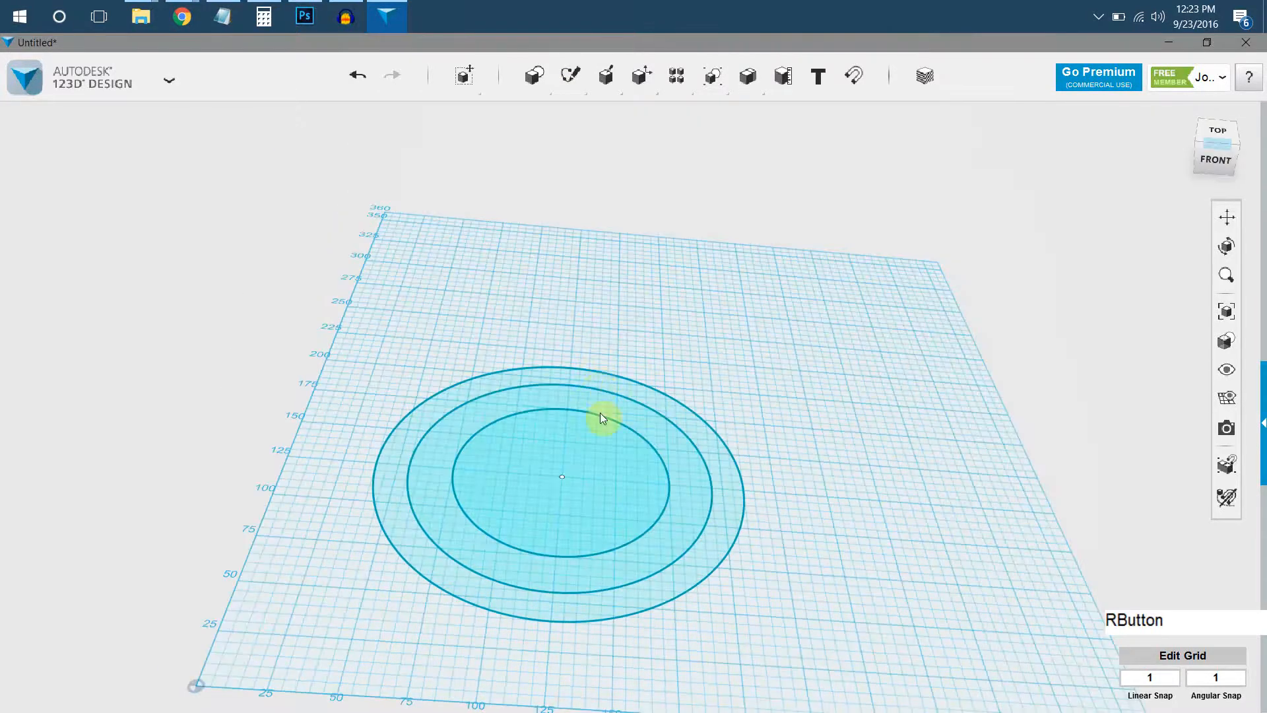
left_click(731, 501)
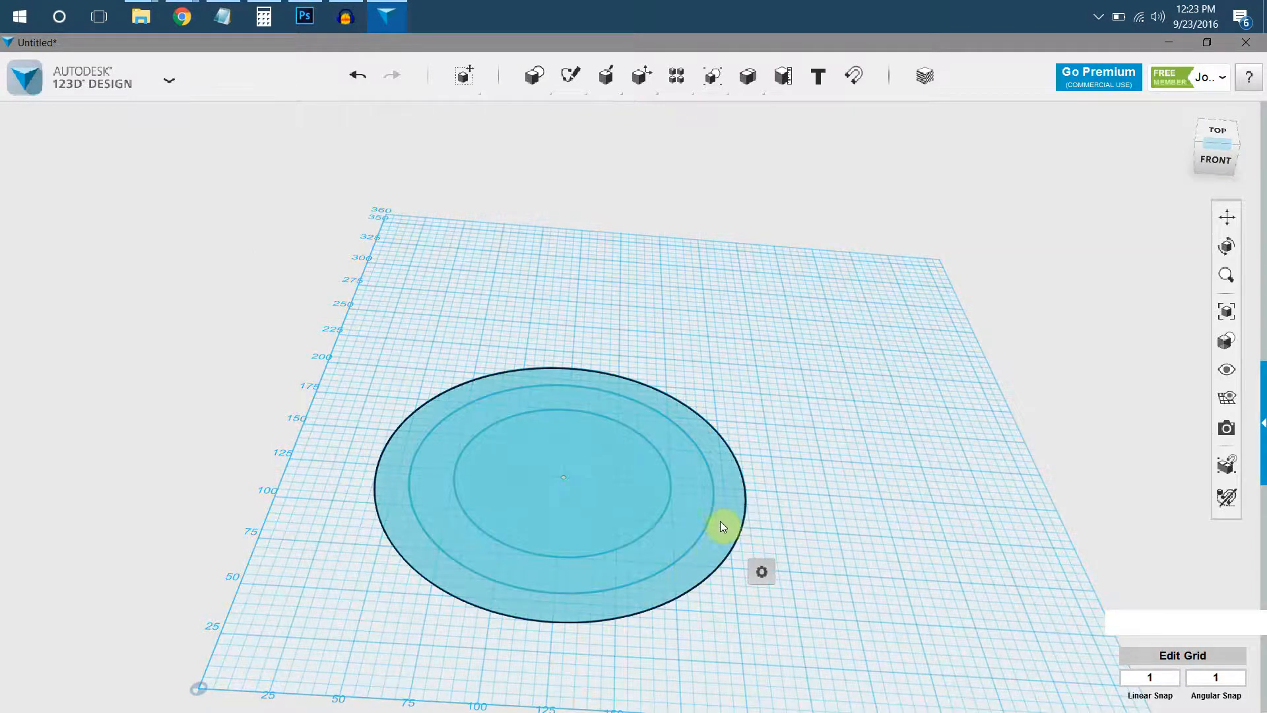
left_click(744, 495)
left_click(726, 502)
mouse_move(761, 574)
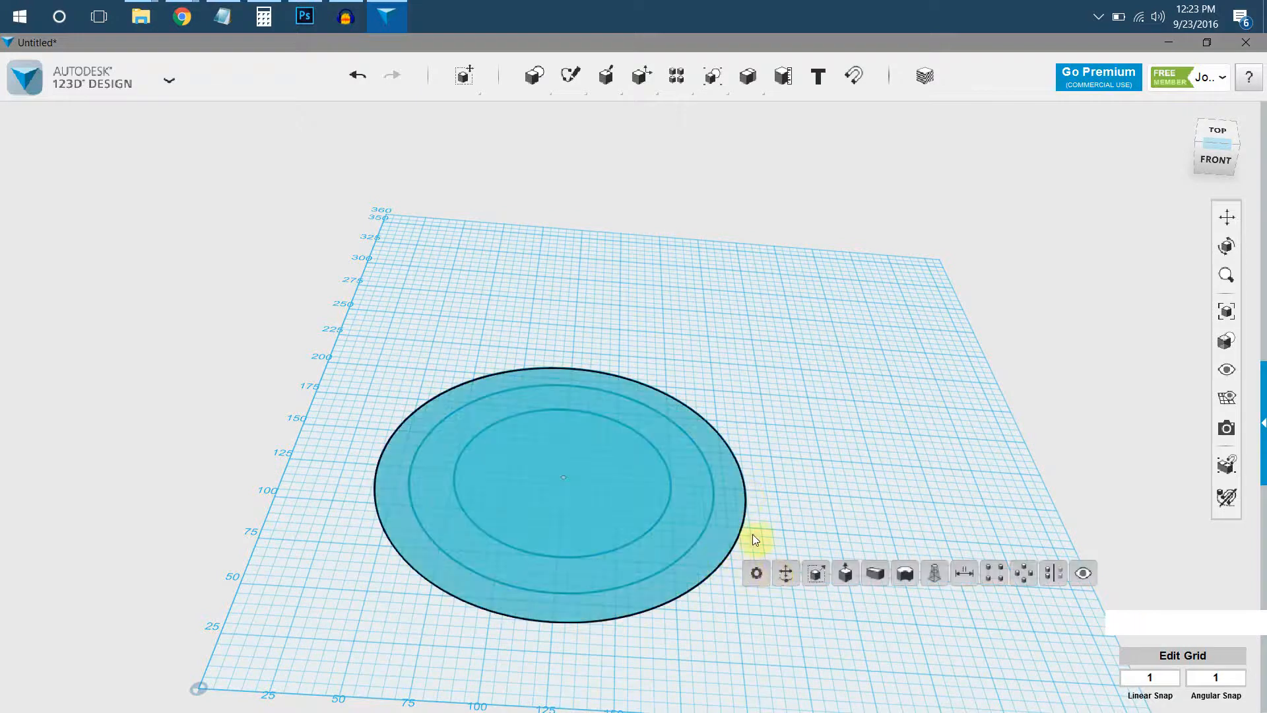
left_click(748, 518)
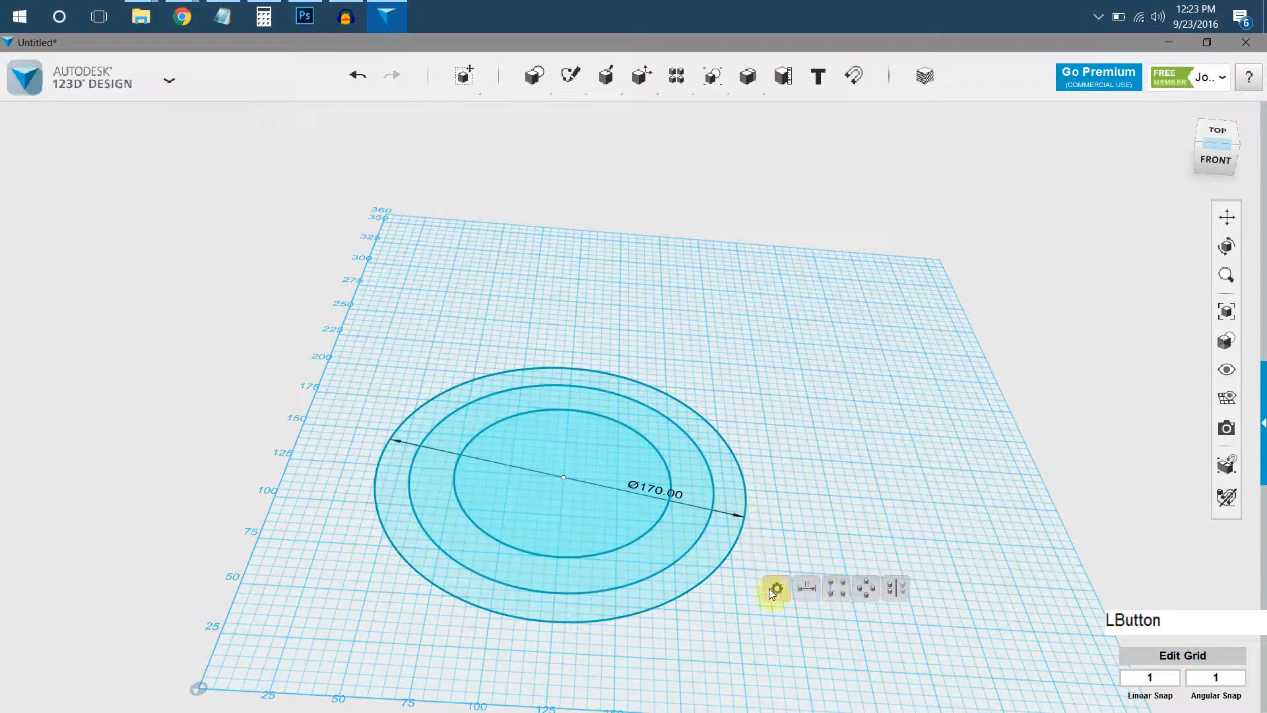
left_click(737, 544)
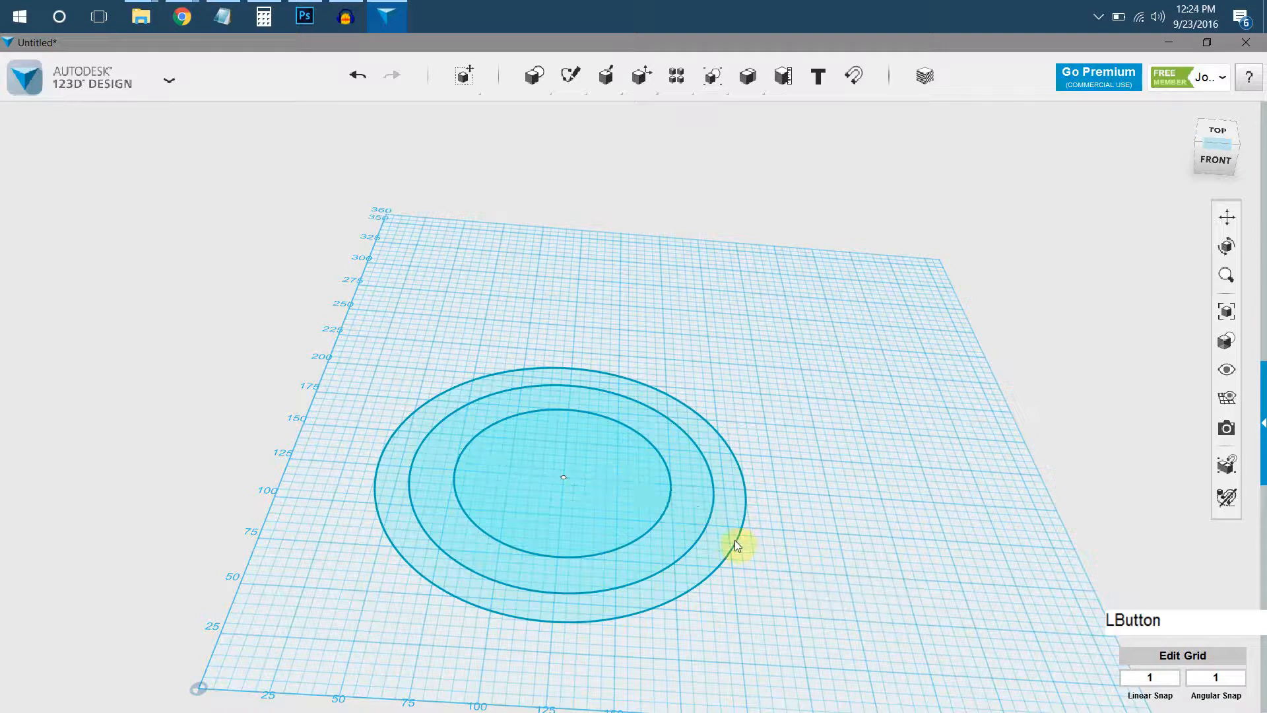
Move the outermost circle sketch 86 mm straight up from the grid.
left_click(723, 551)
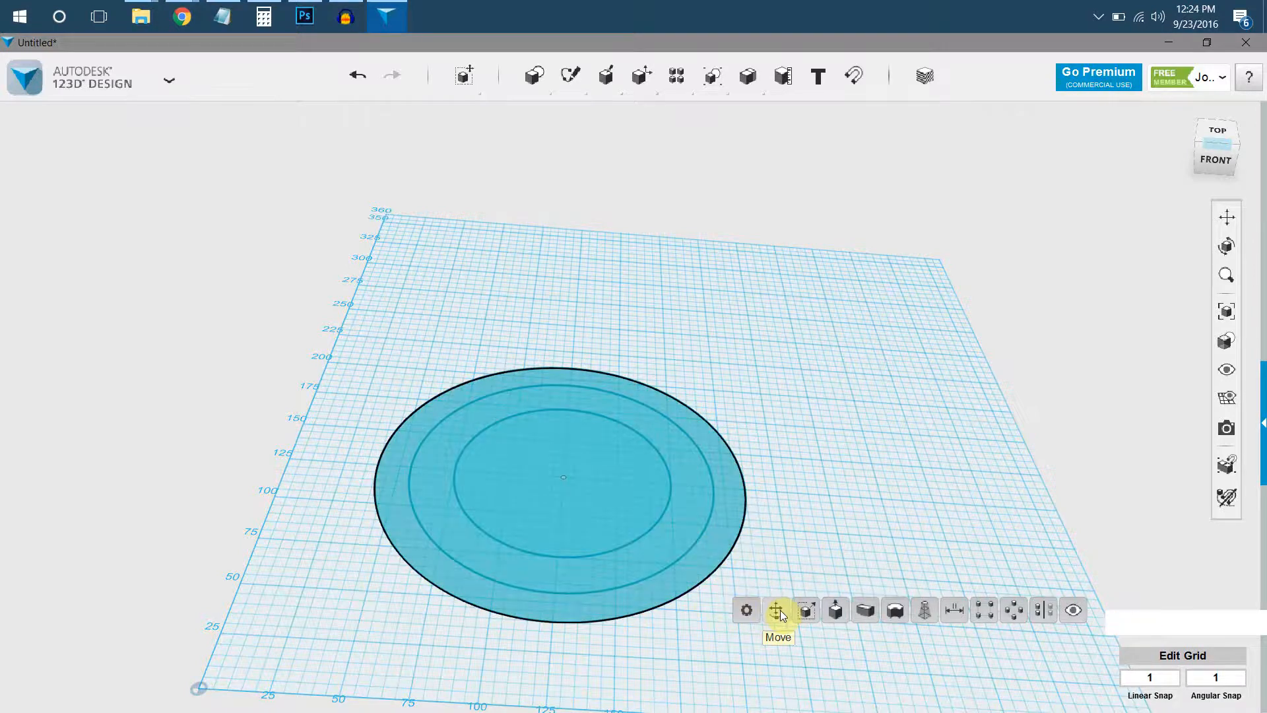
left_click(778, 612)
left_click(568, 431)
left_click_drag(569, 430, 565, 188)
mouse_move(557, 314)
right_mouse_down()
mouse_move(562, 324)
mouse_move(572, 225)
right_mouse_up()
left_click_drag(568, 252, 571, 330)
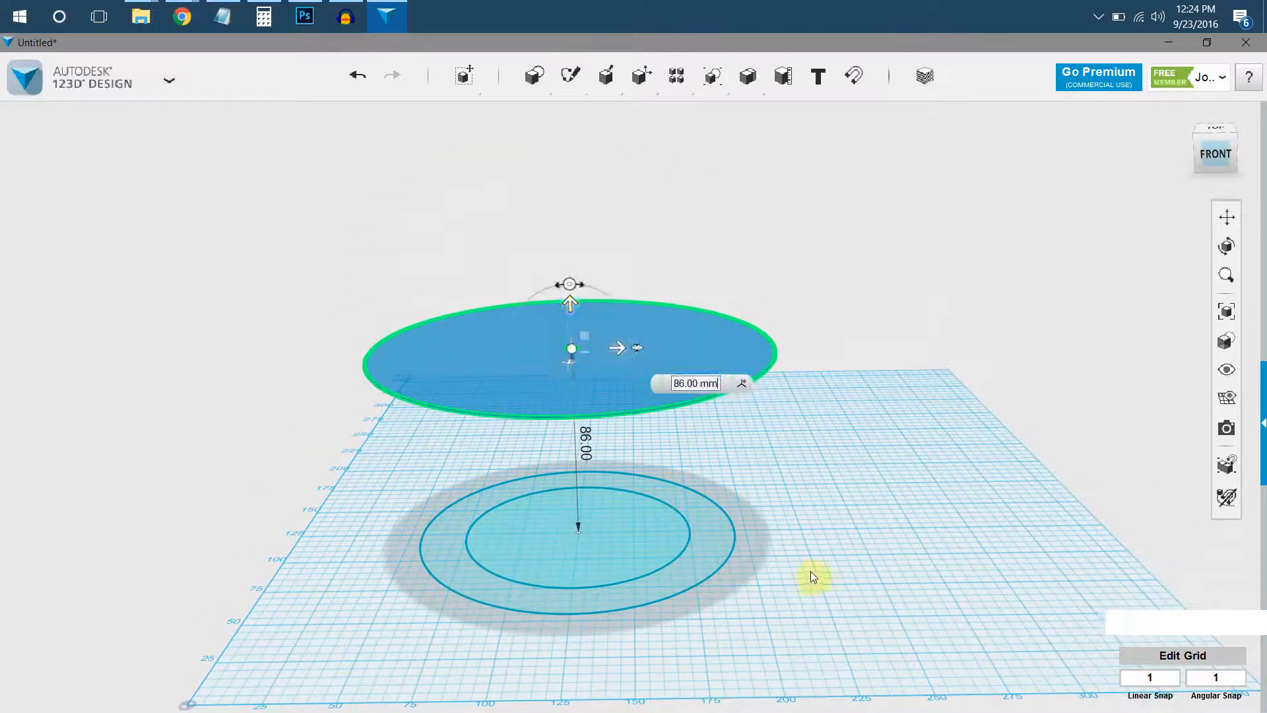
left_click(811, 572)
Move the 140 mm circle sketch straight up until it sits above the raised 170 mm circle.
left_click(710, 549)
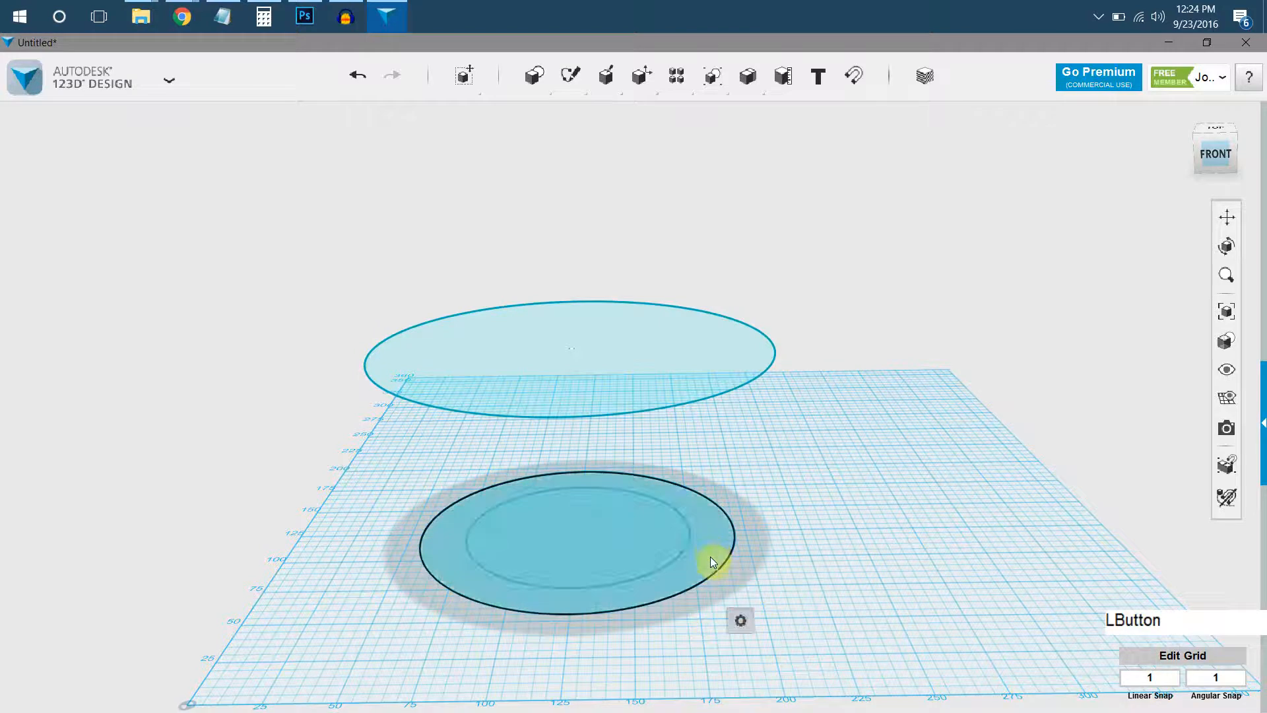
left_click(770, 623)
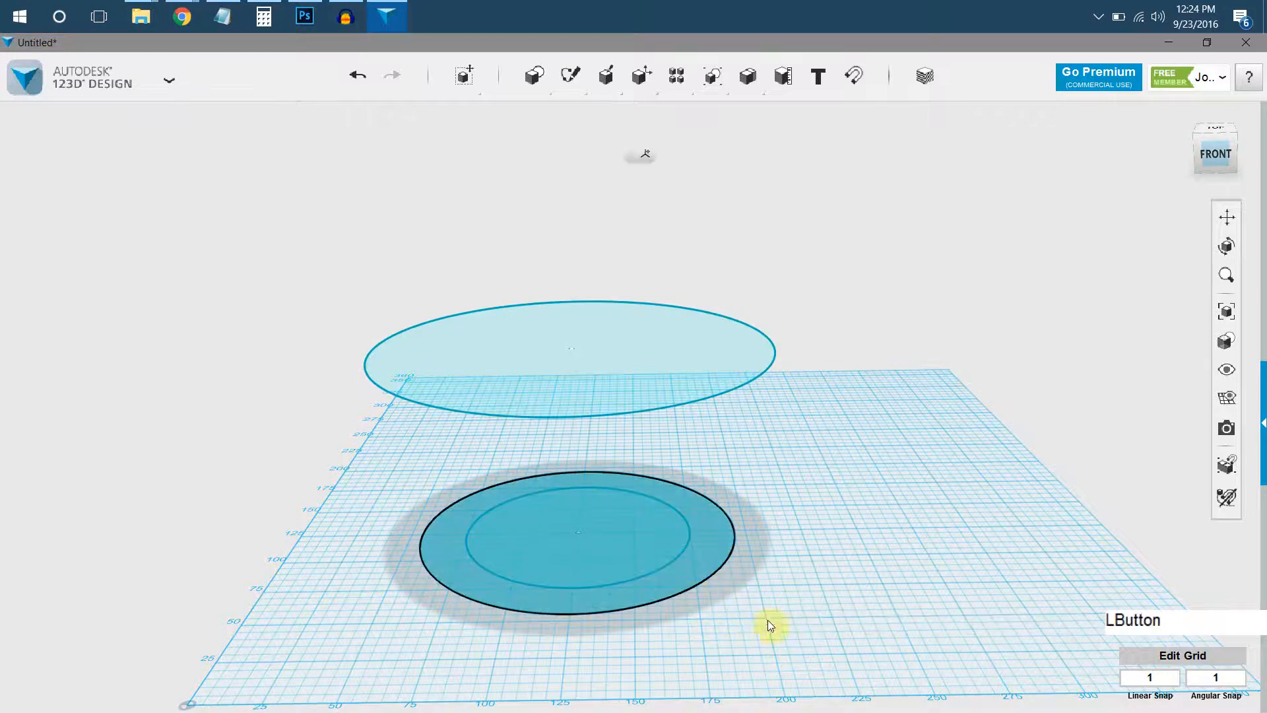
left_click_drag(579, 492, 556, 162)
left_click(658, 431)
right_click_drag(656, 425, 589, 381)
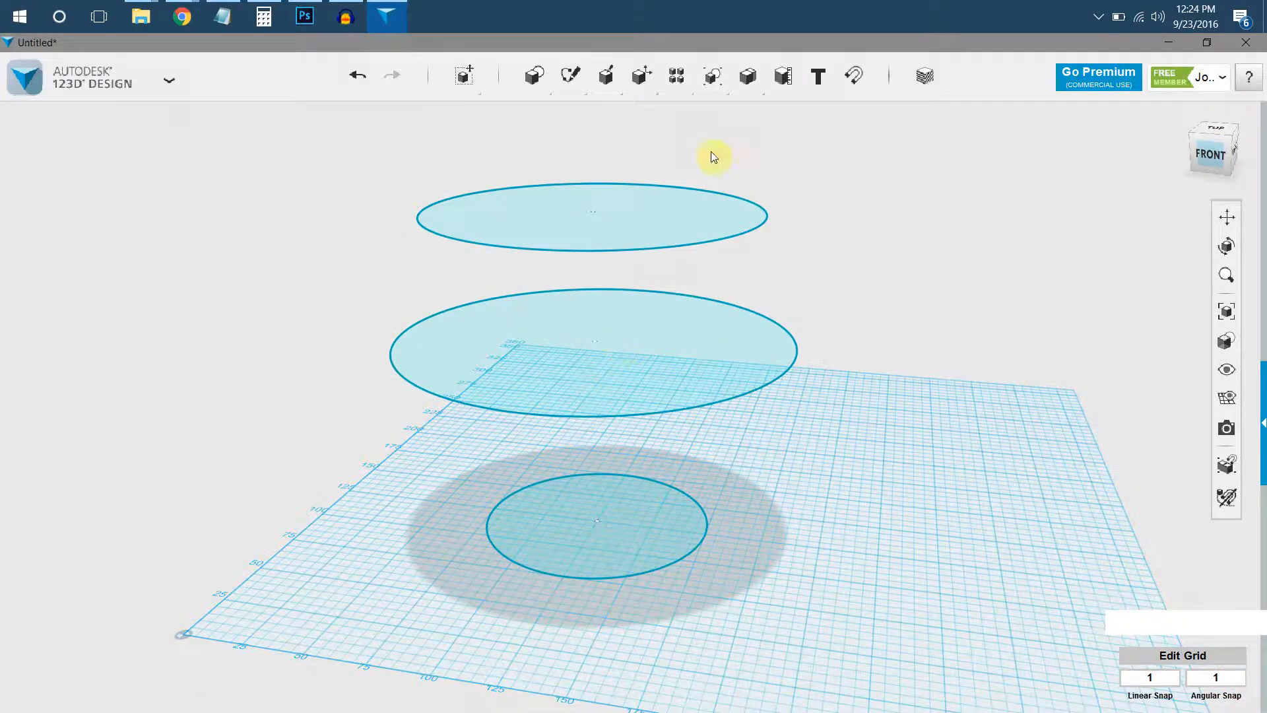
Scale the circle at middle height uniformly by a factor of about 1.25.
left_click(657, 371)
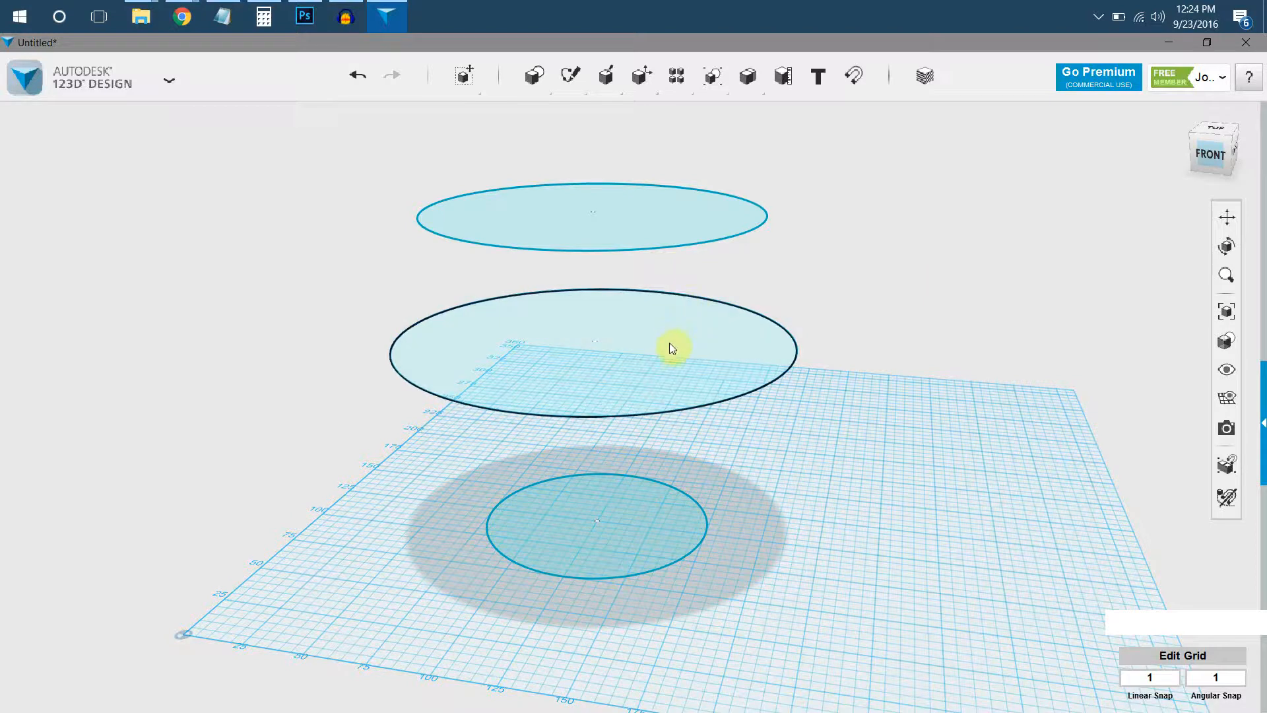
left_click(667, 346)
mouse_move(691, 413)
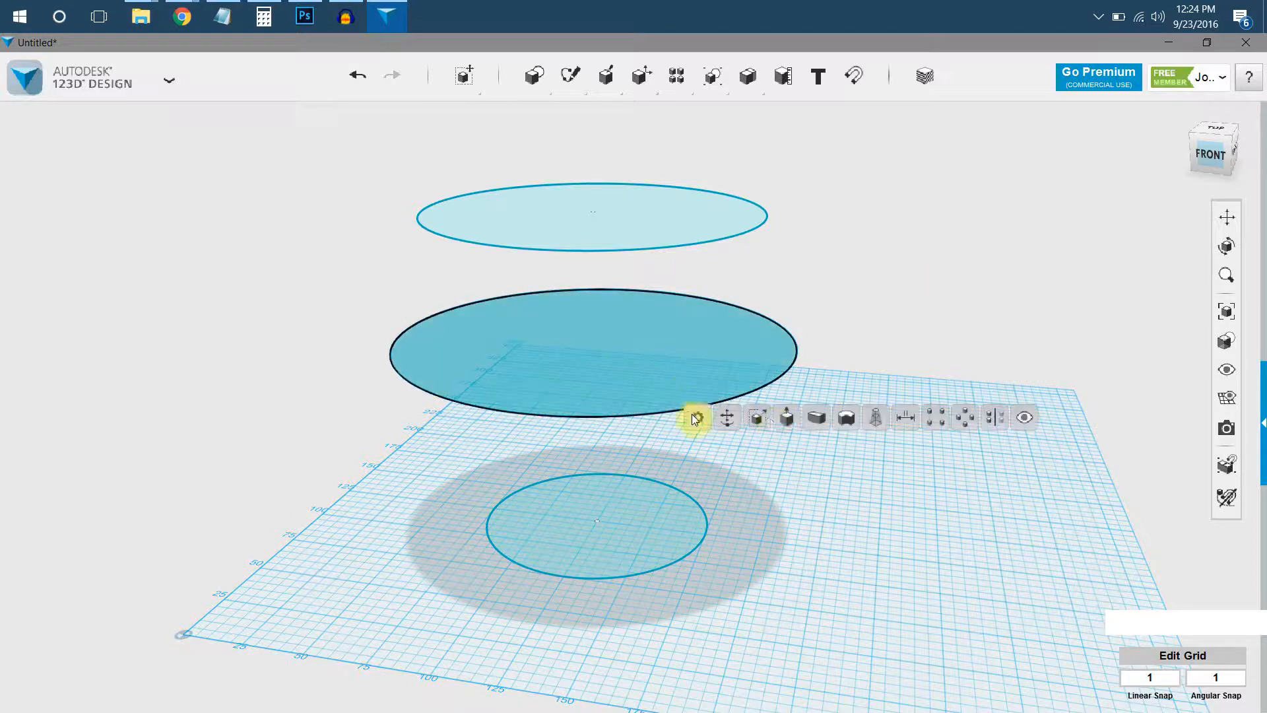
left_click(756, 419)
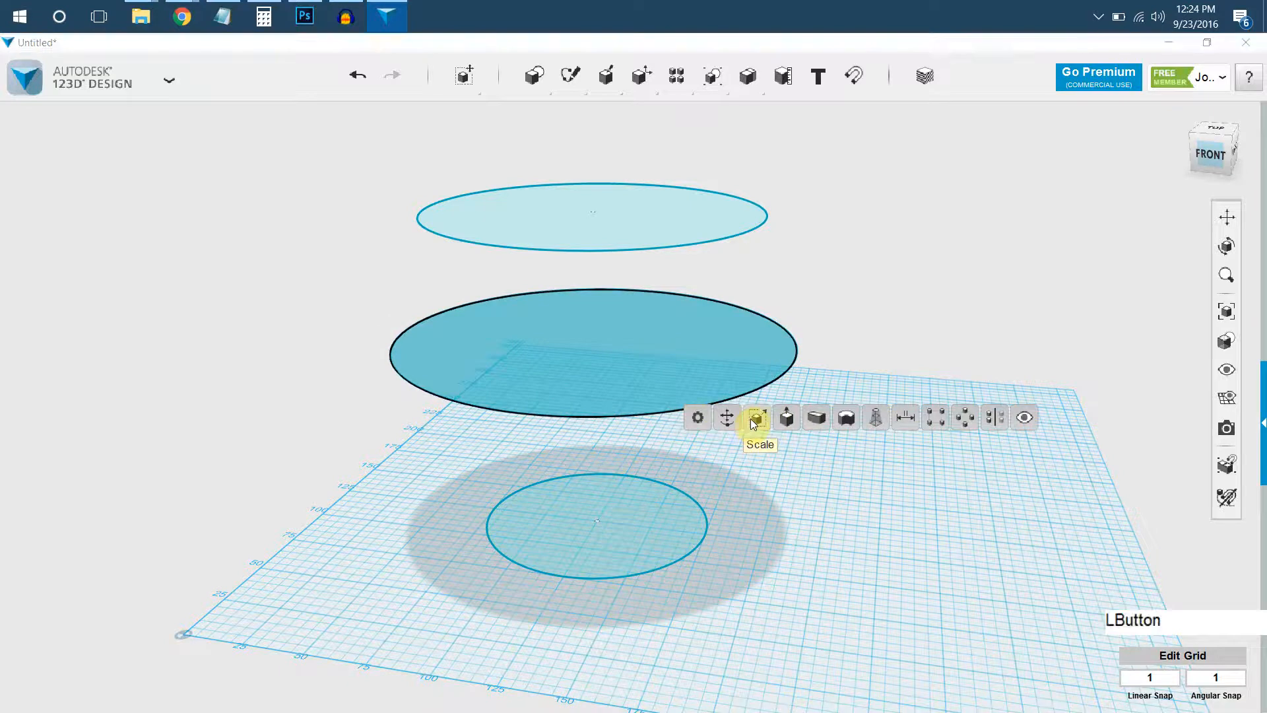
mouse_move(623, 344)
left_mouse_down()
mouse_move(613, 346)
mouse_move(629, 350)
left_mouse_up()
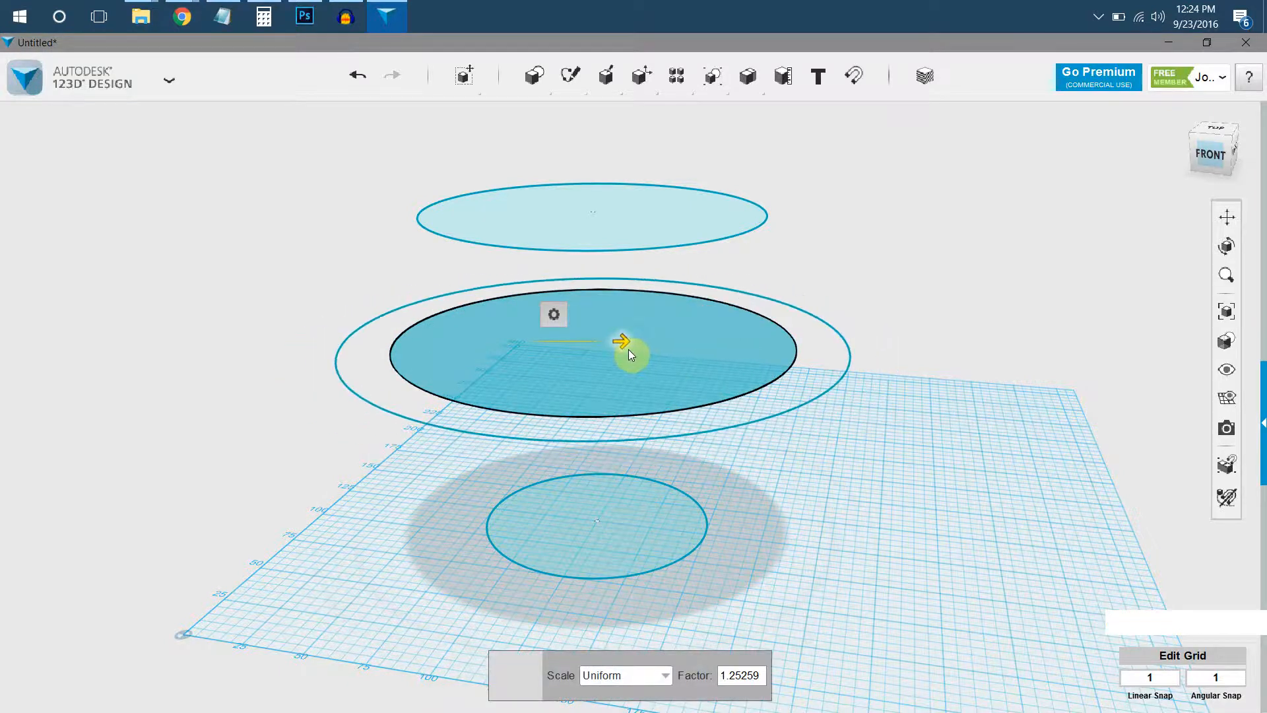
left_click(874, 238)
Loft the small circle on the grid, the large middle circle and the top circle, in that order, into one rounded bowl-shaped solid.
right_click_drag(735, 347, 703, 343)
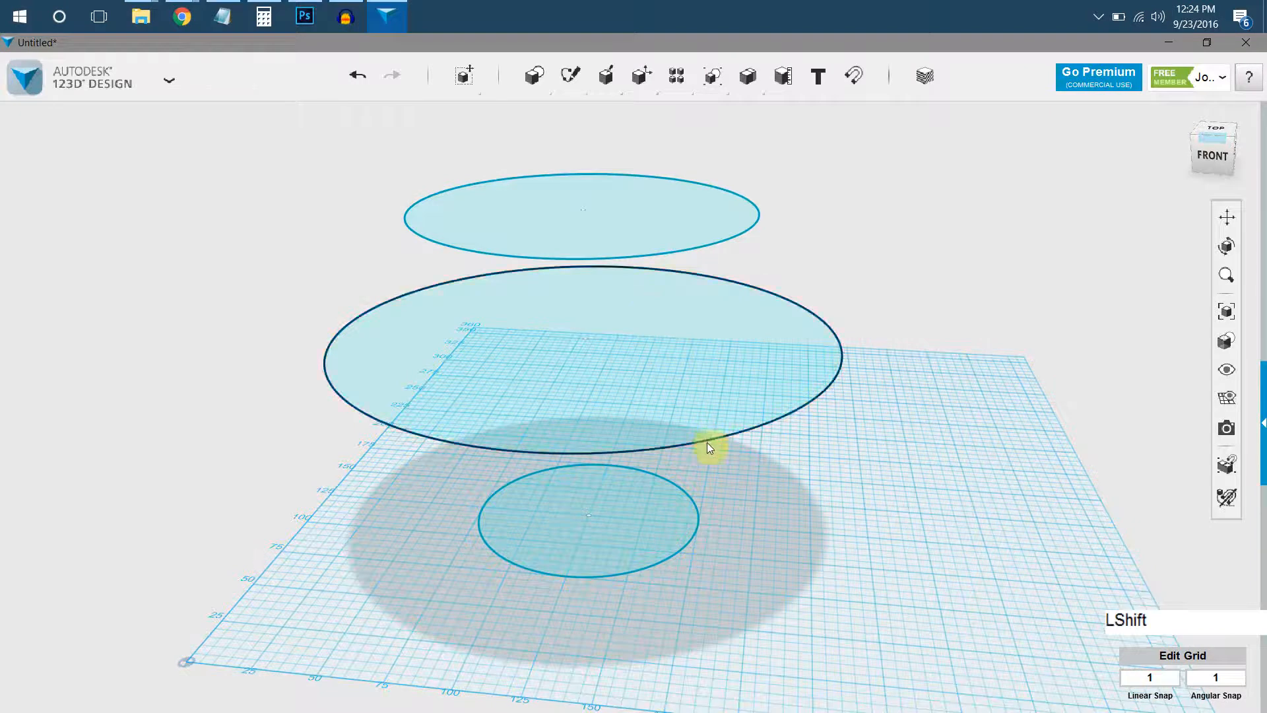
left_click(680, 524, "shift")
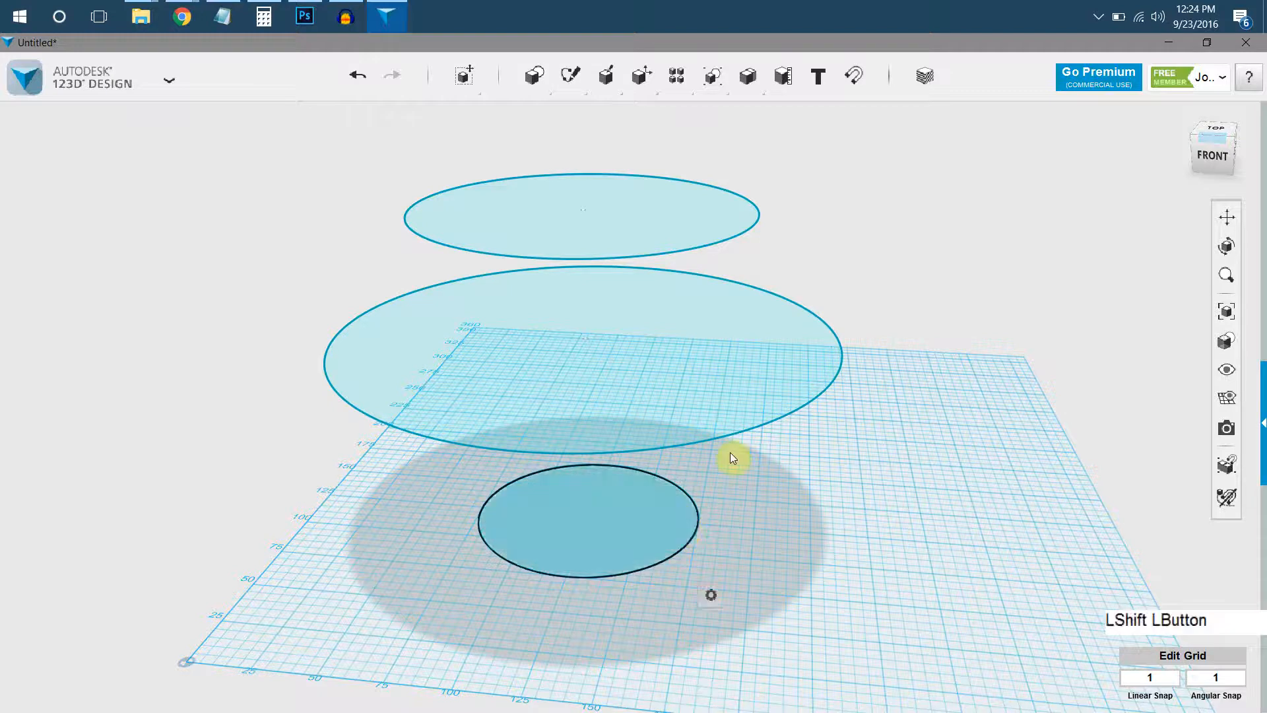
left_click(816, 355, "shift")
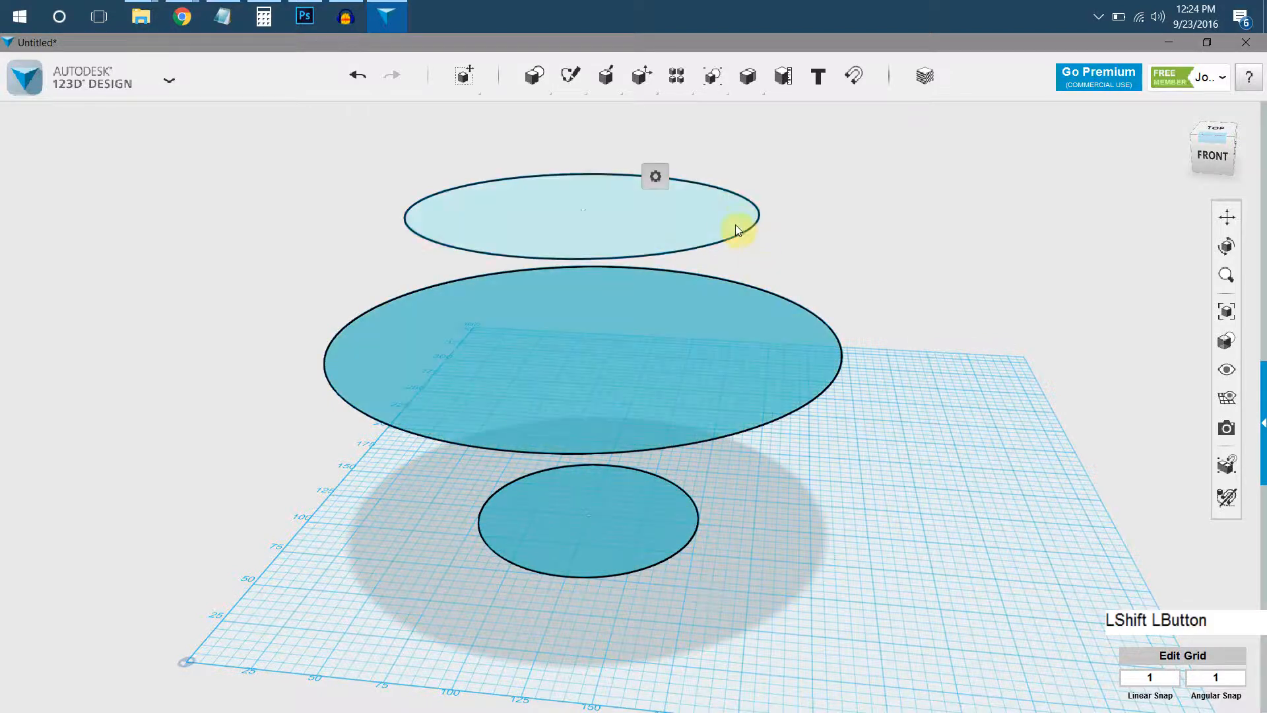
left_click(736, 218, "shift")
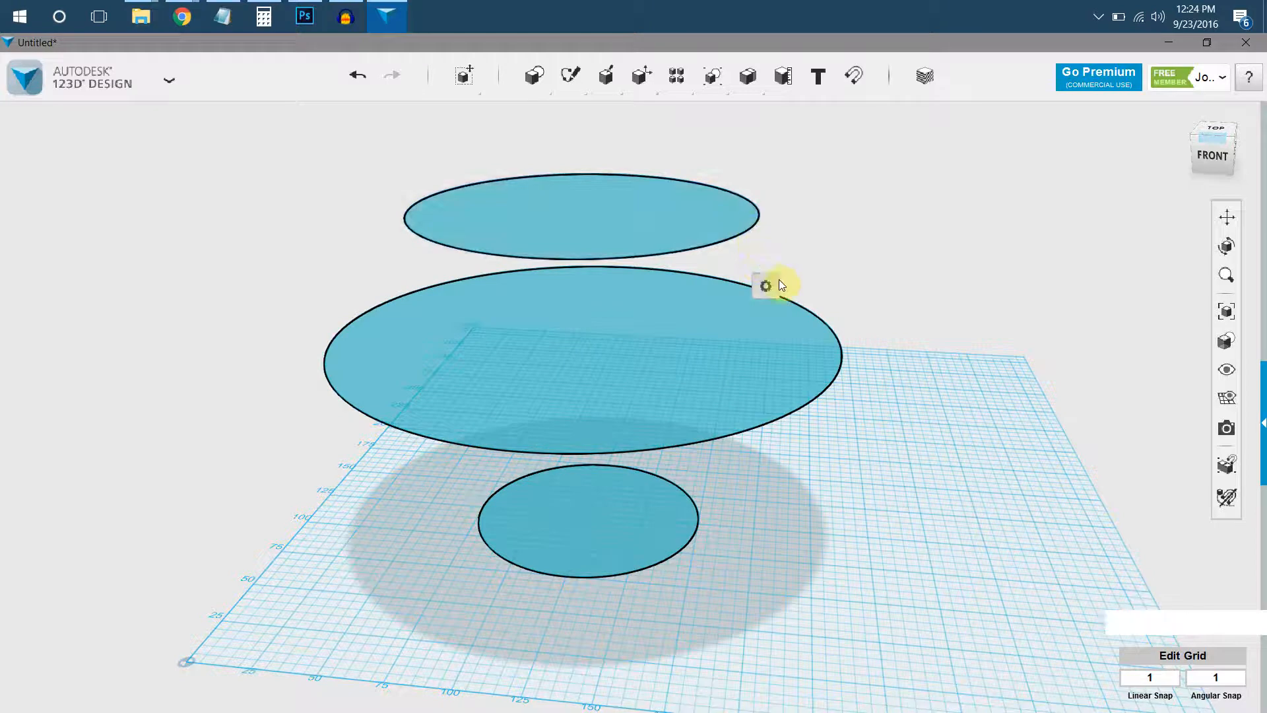
mouse_move(779, 277)
left_click(943, 288)
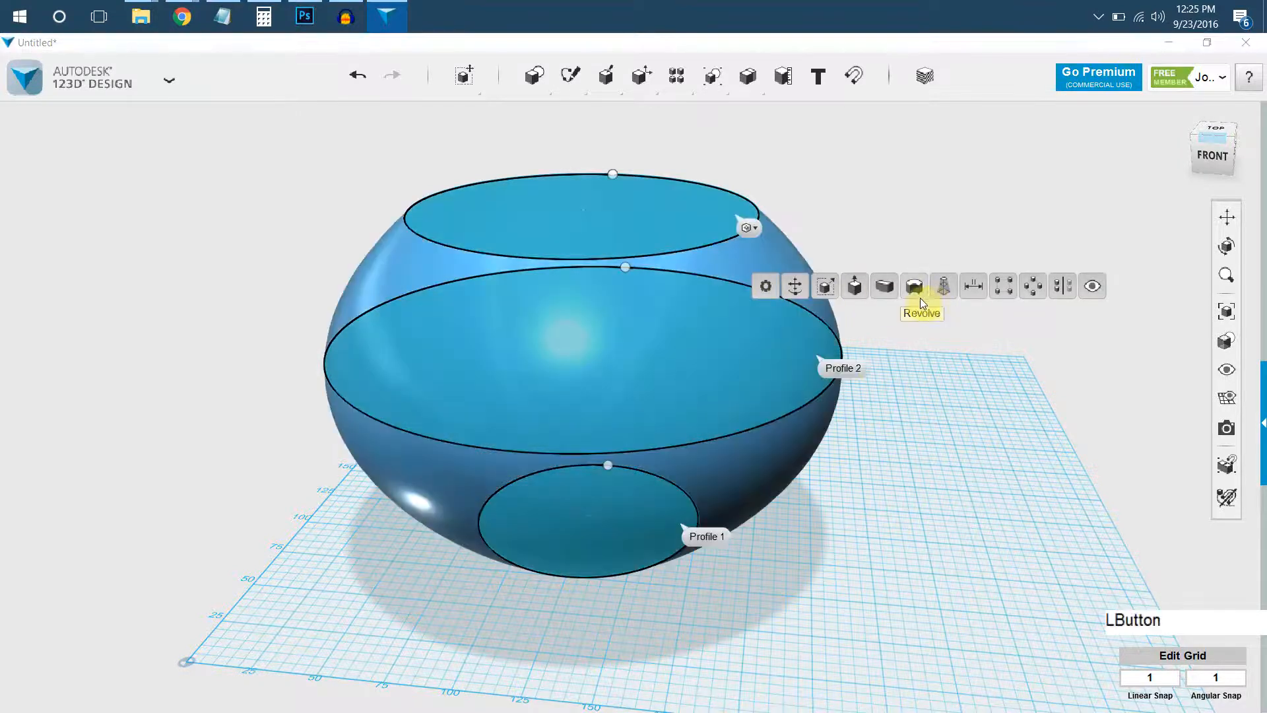
key("Return")
left_click(894, 454)
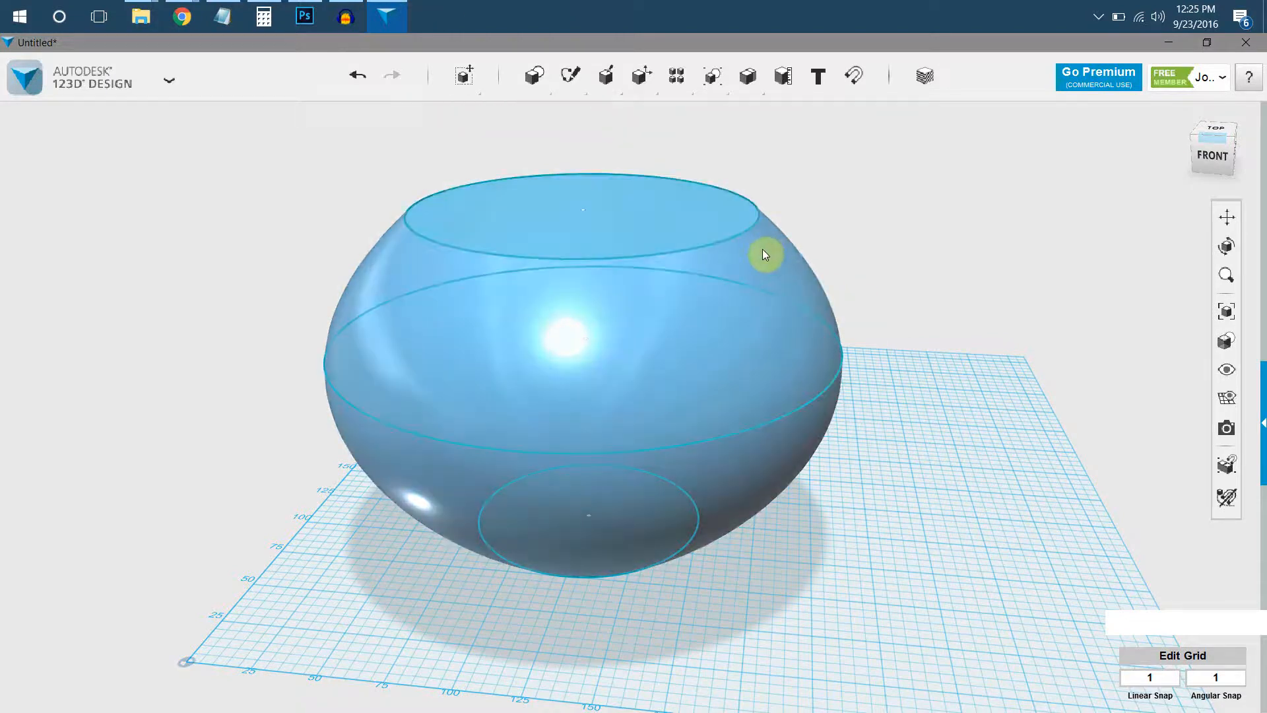
left_click(726, 225)
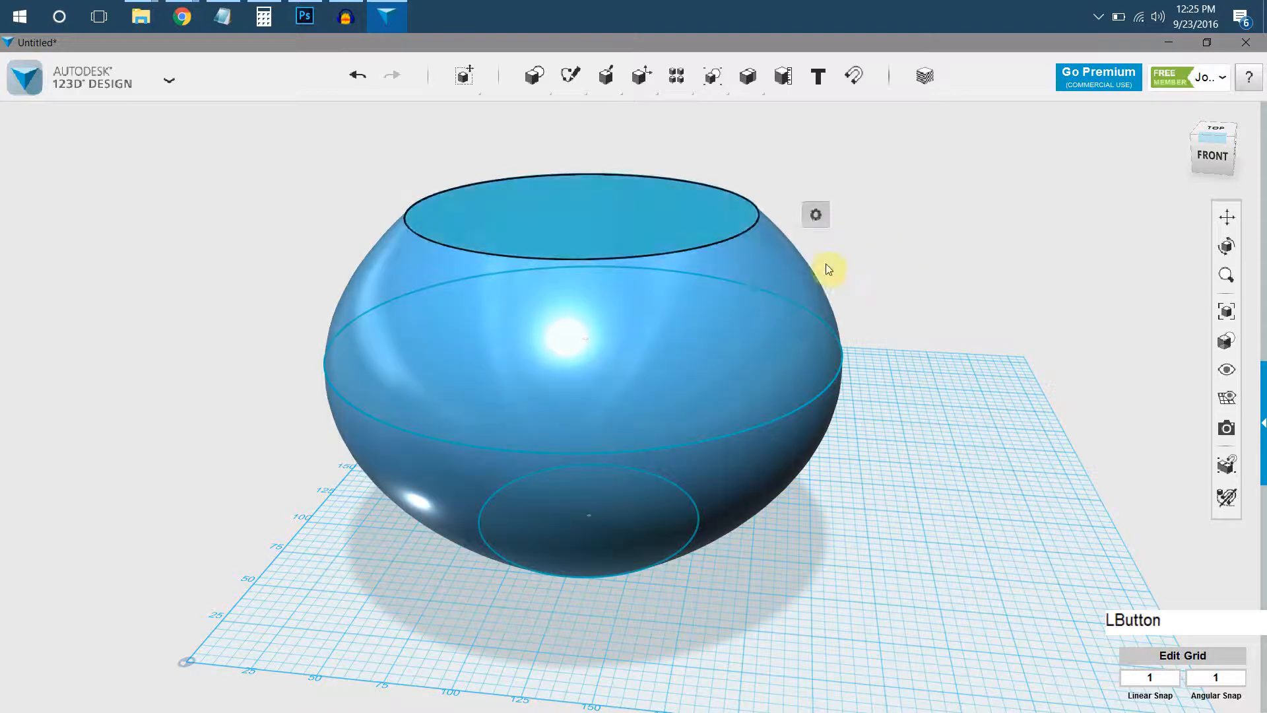
left_click(691, 217)
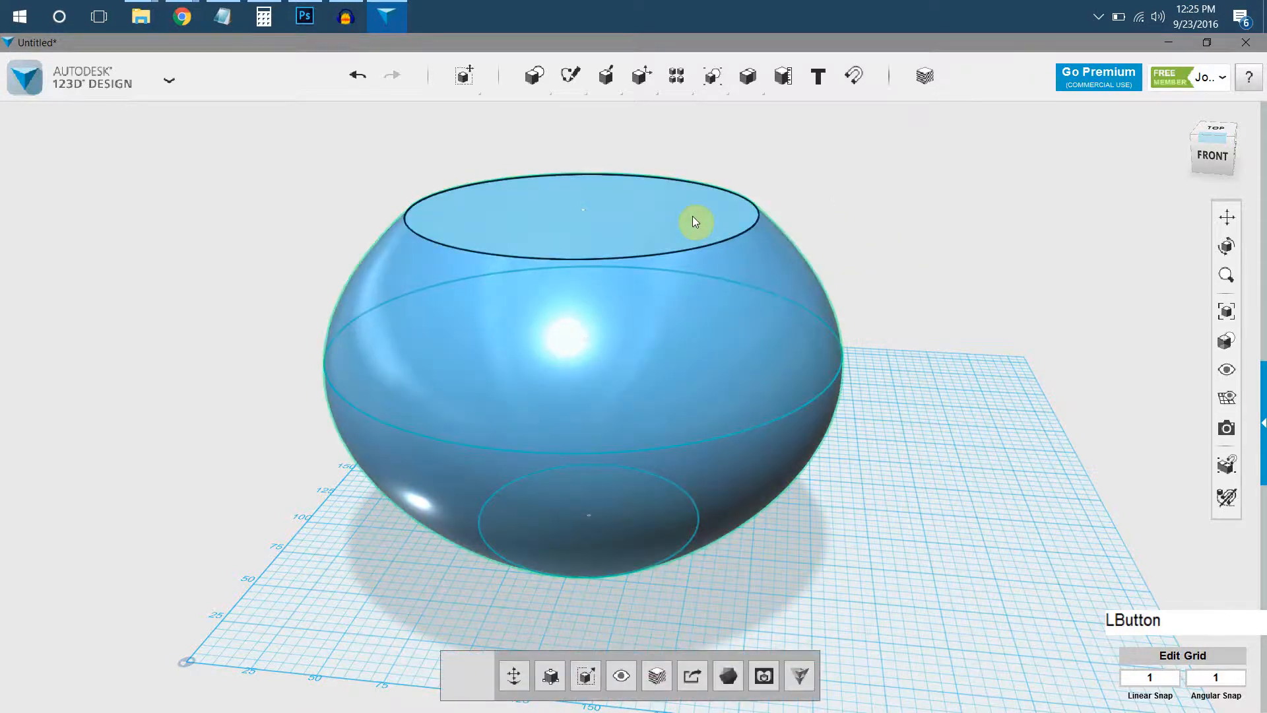
mouse_move(723, 287)
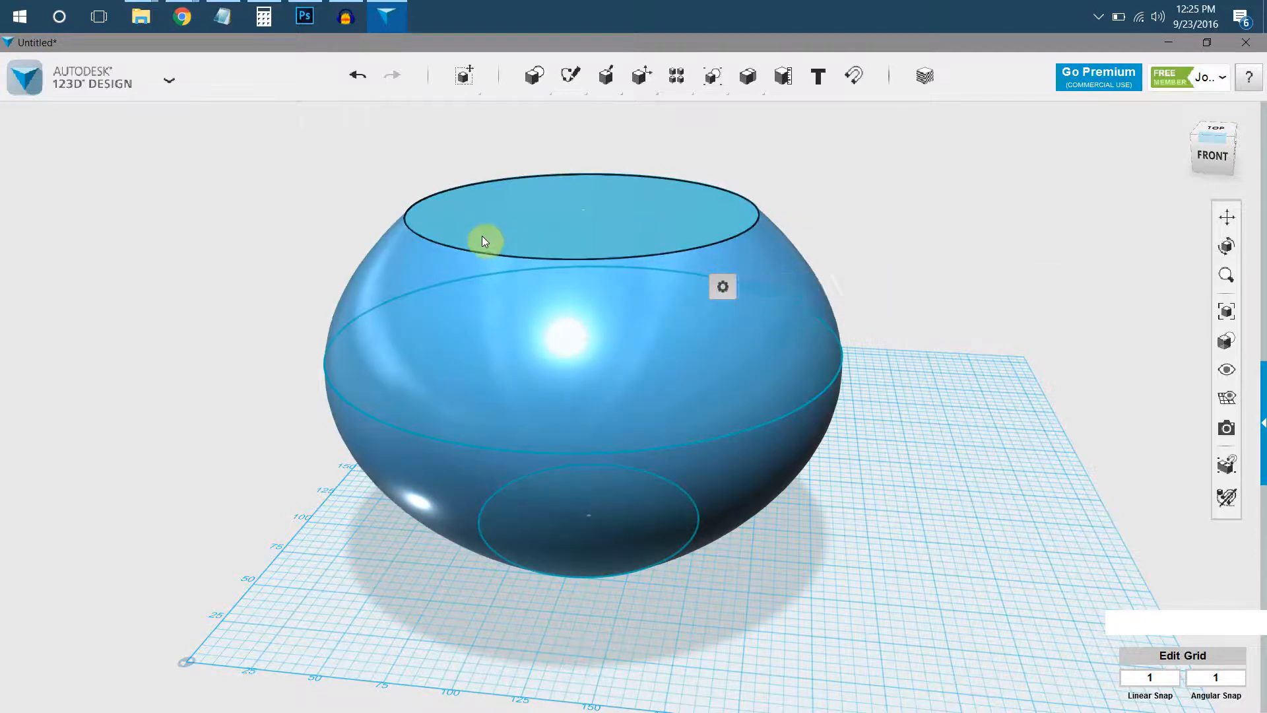
left_click(386, 203)
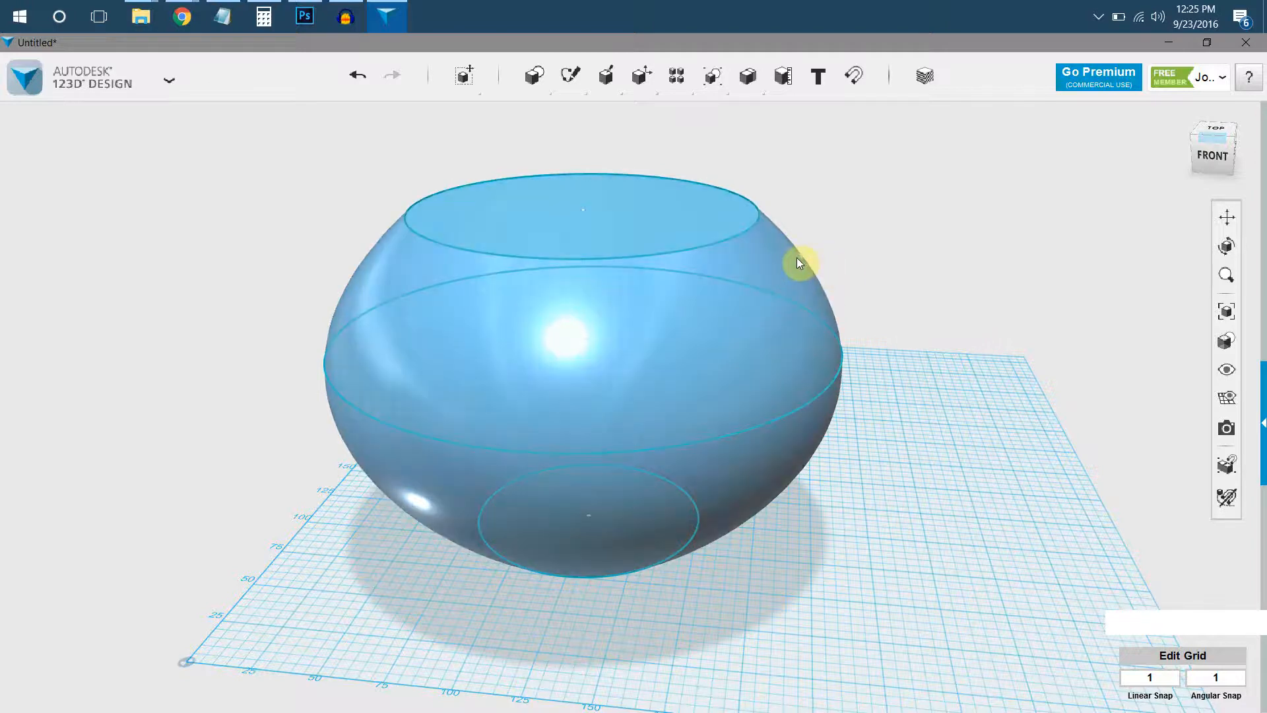
Move the lofted bowl solid sideways until it is clear of its three circle sketches.
middle_click_drag(613, 246, 717, 185)
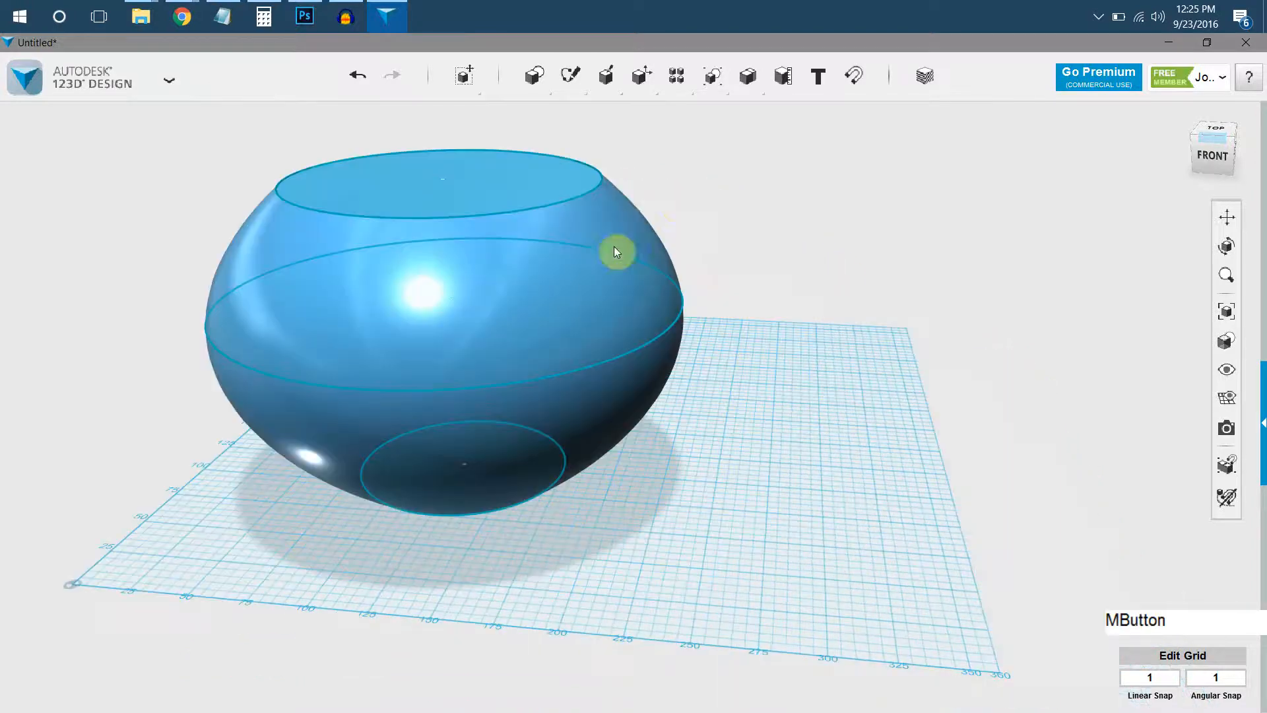
left_click(615, 233)
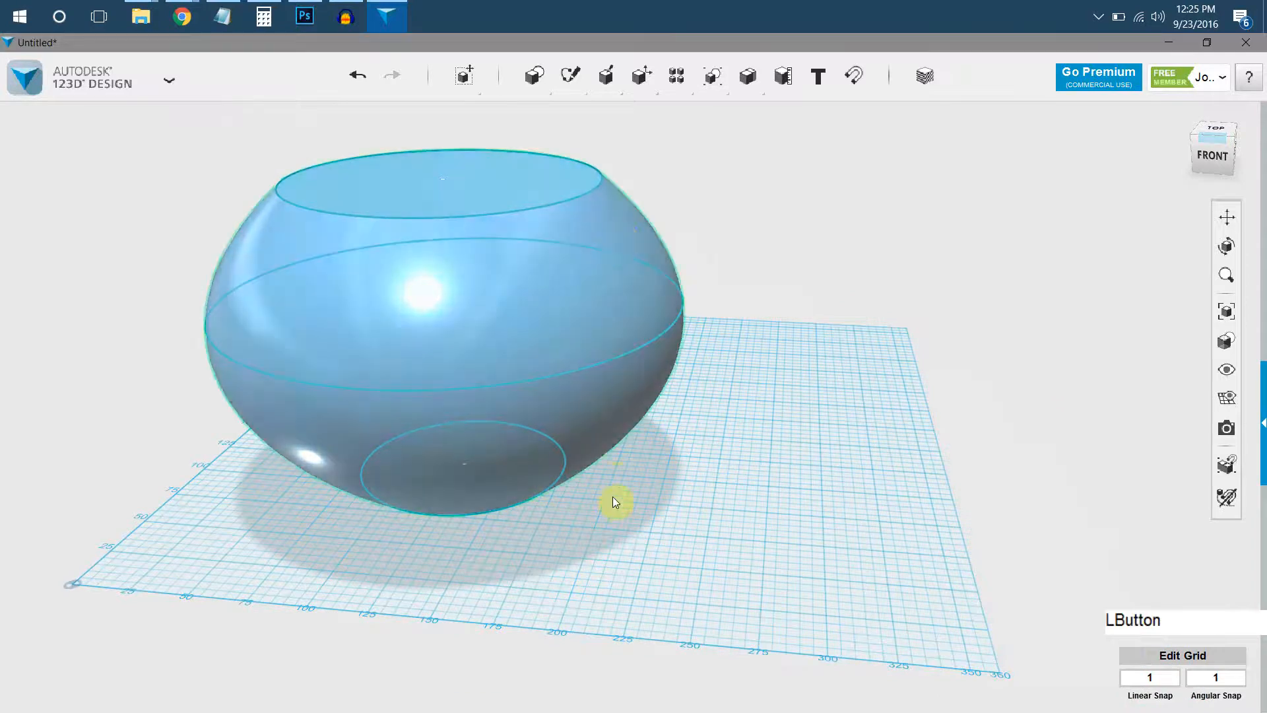
left_click(521, 676)
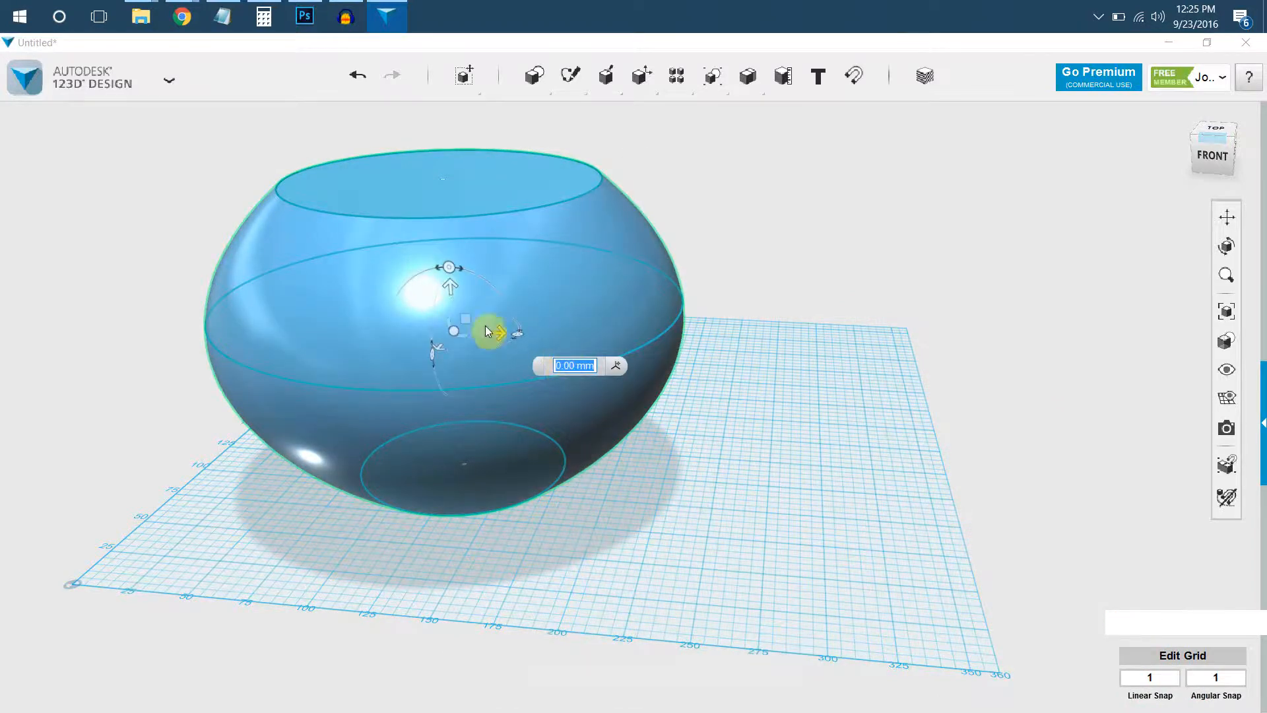
left_click_drag(505, 333, 1004, 361)
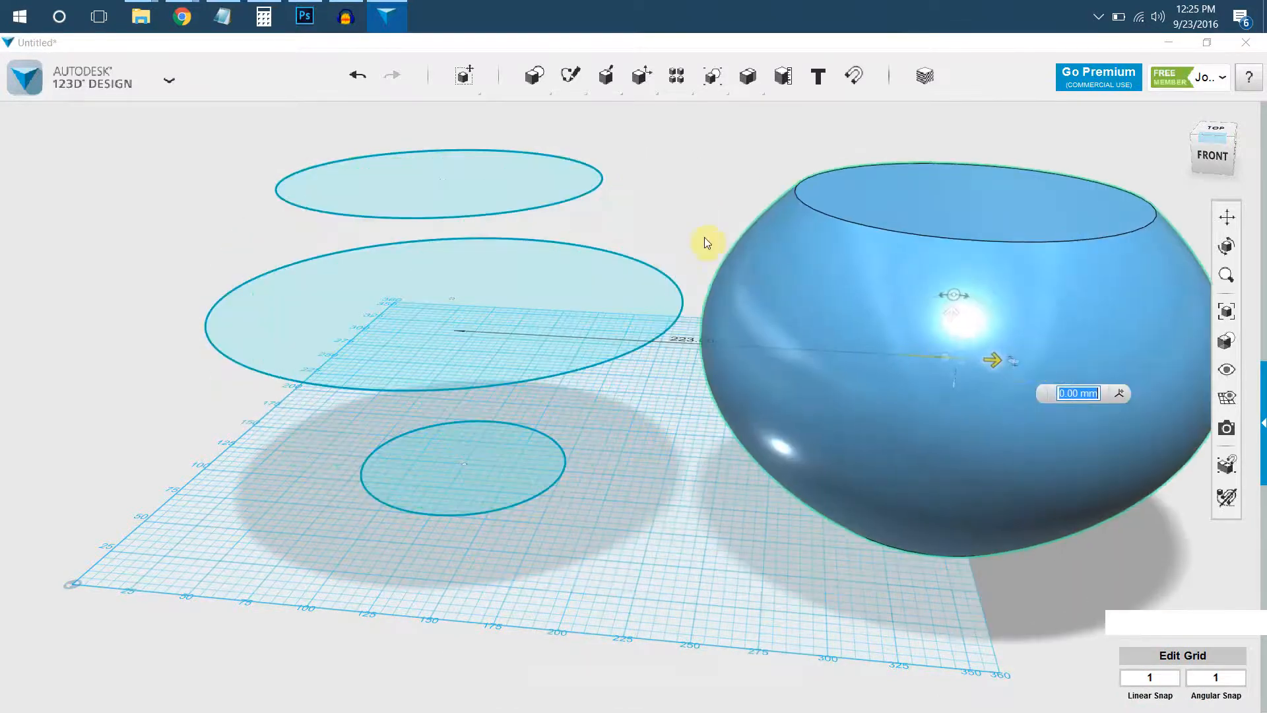
left_click(721, 218)
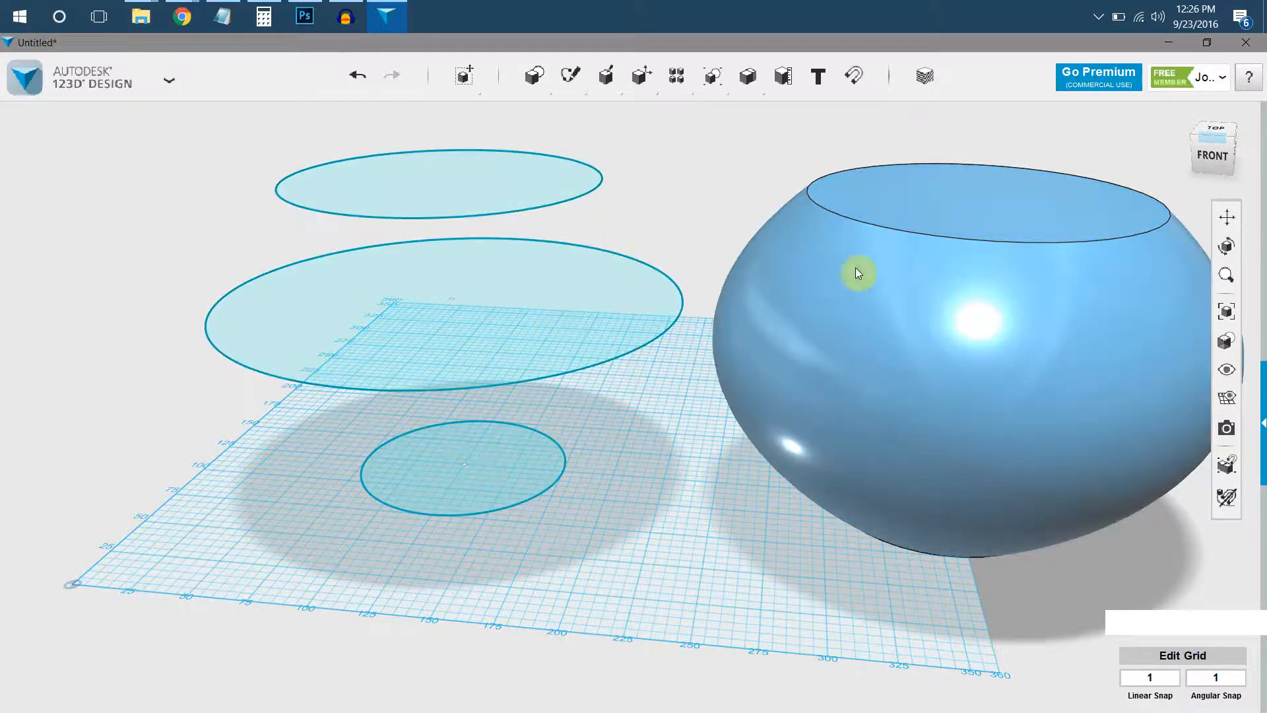
Place a small box on the bowl's flat top face and lower it partway into the bowl.
left_click(537, 113)
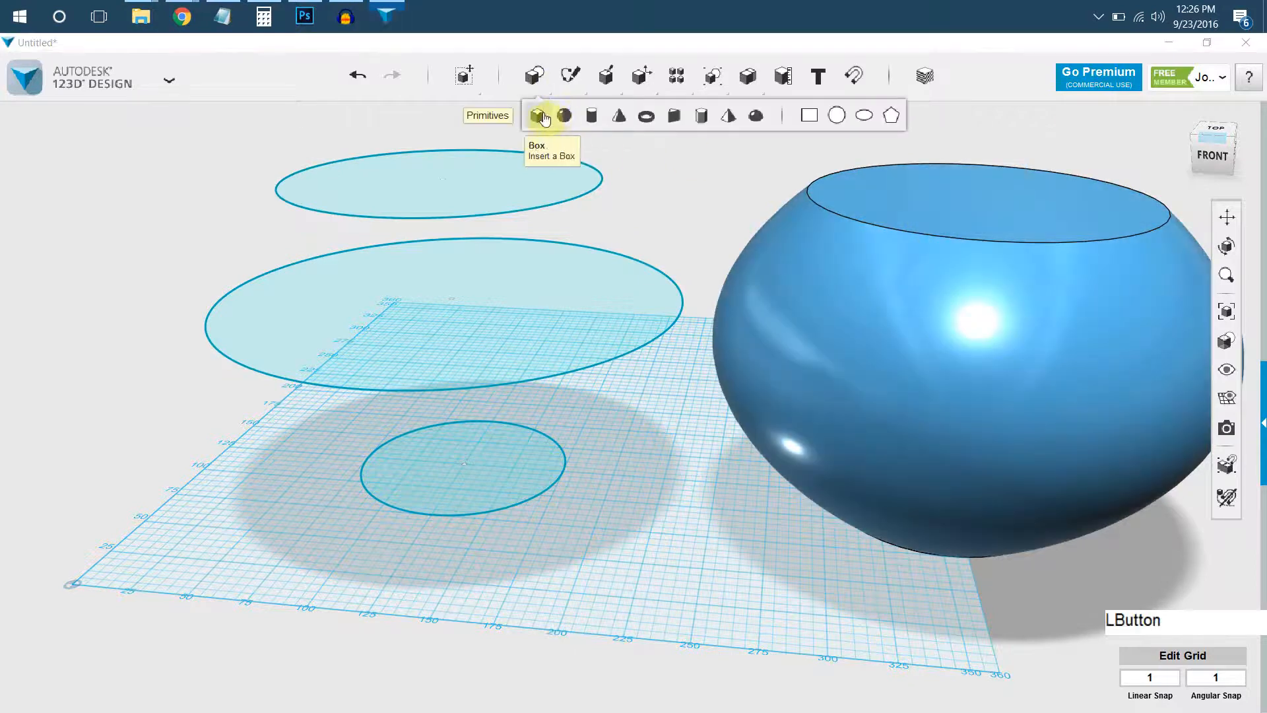
left_click(897, 216)
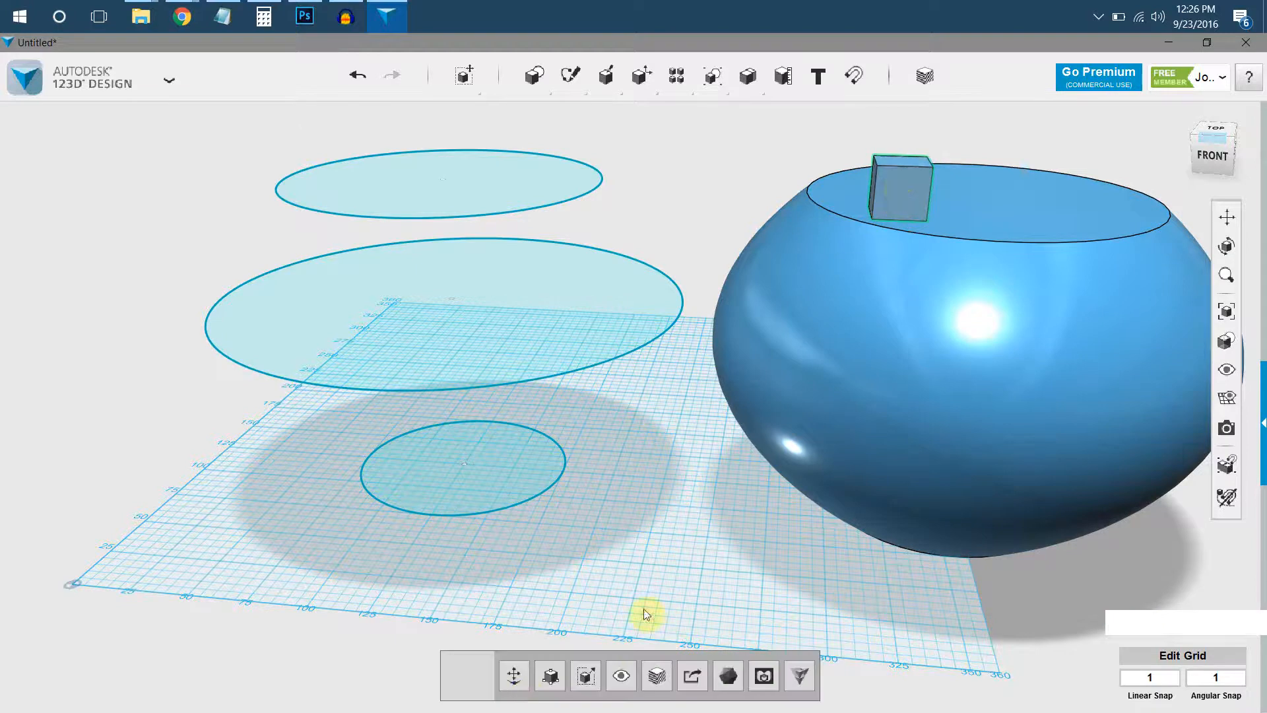
left_click(514, 673)
left_click_drag(901, 144, 894, 173)
left_click(803, 124)
Subtract the small box from the bowl to cut a notch into its top face.
mouse_move(750, 78)
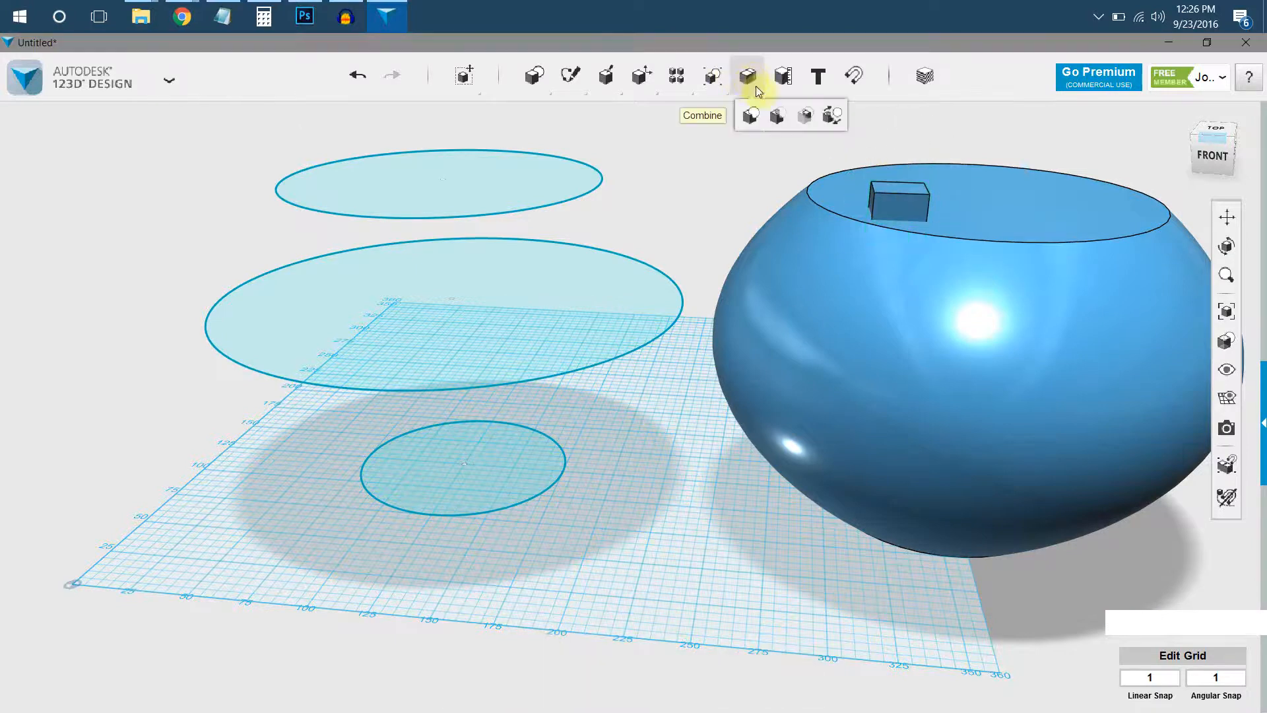
left_click(778, 114)
left_click(869, 299)
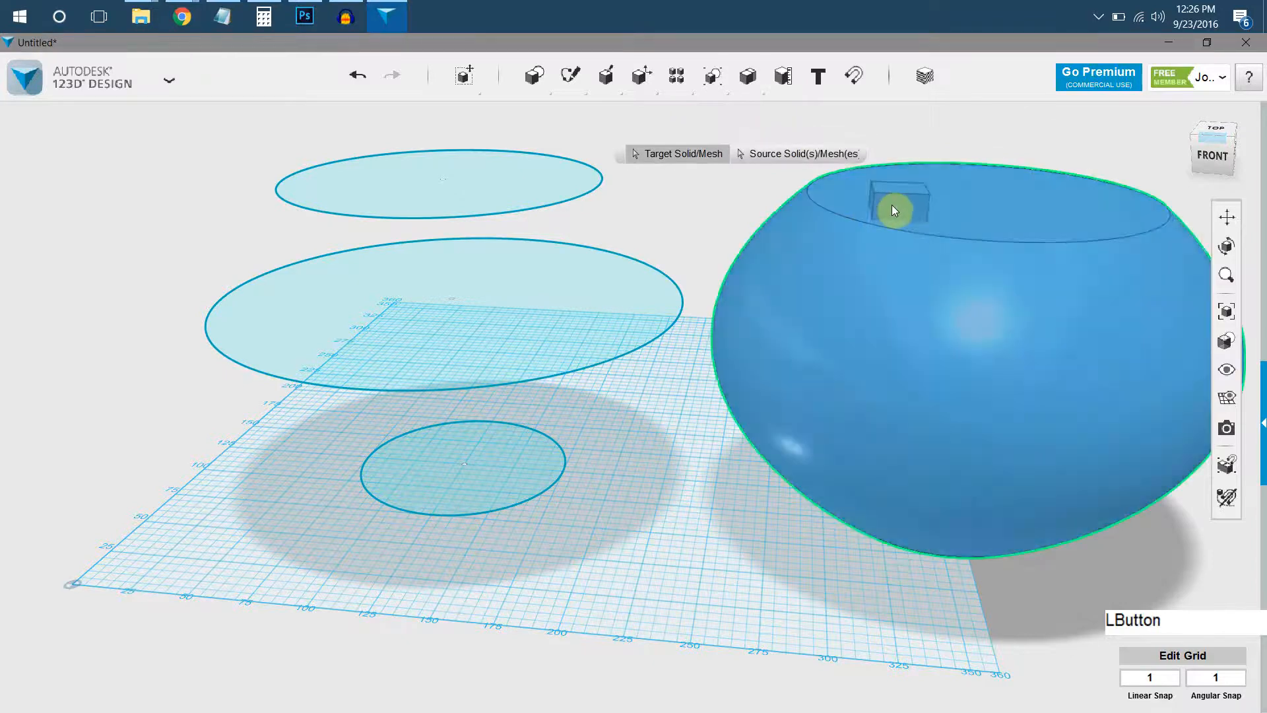
left_click(892, 204)
key("Return")
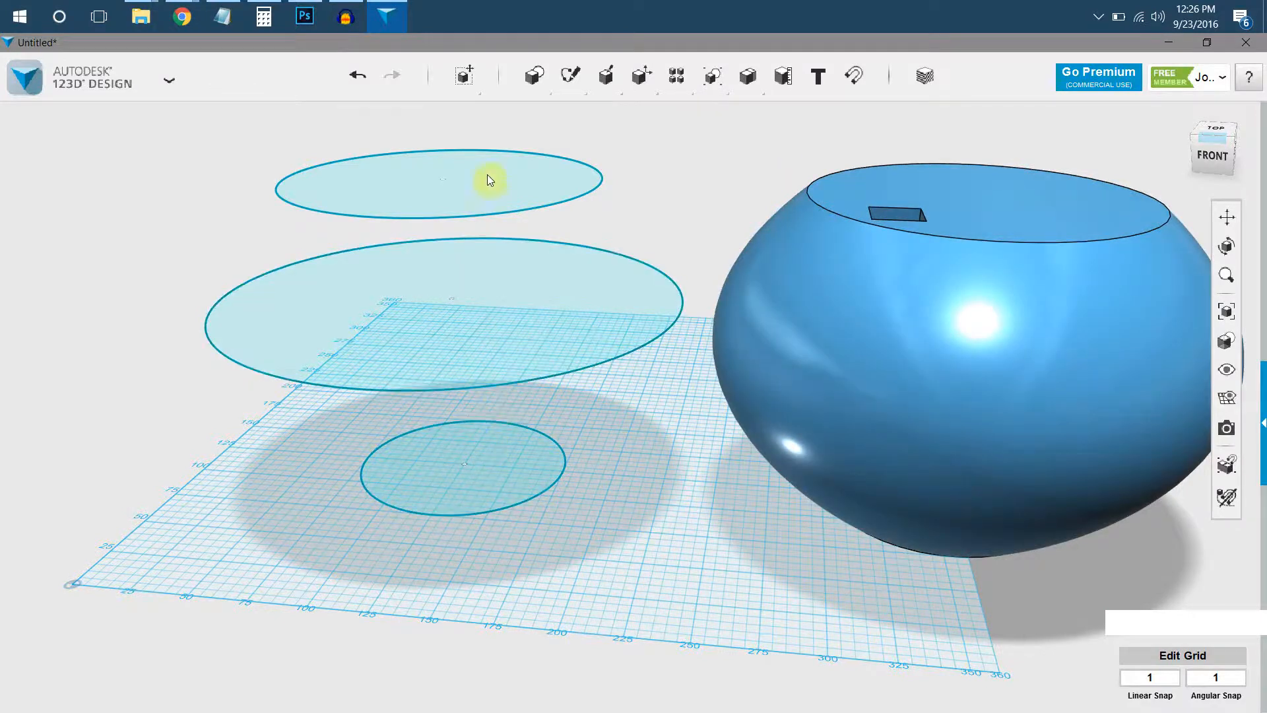
Loft the bottom, middle and top circles again into a second bowl, and delete the notched bowl.
left_click(446, 470)
left_click(669, 297, "shift")
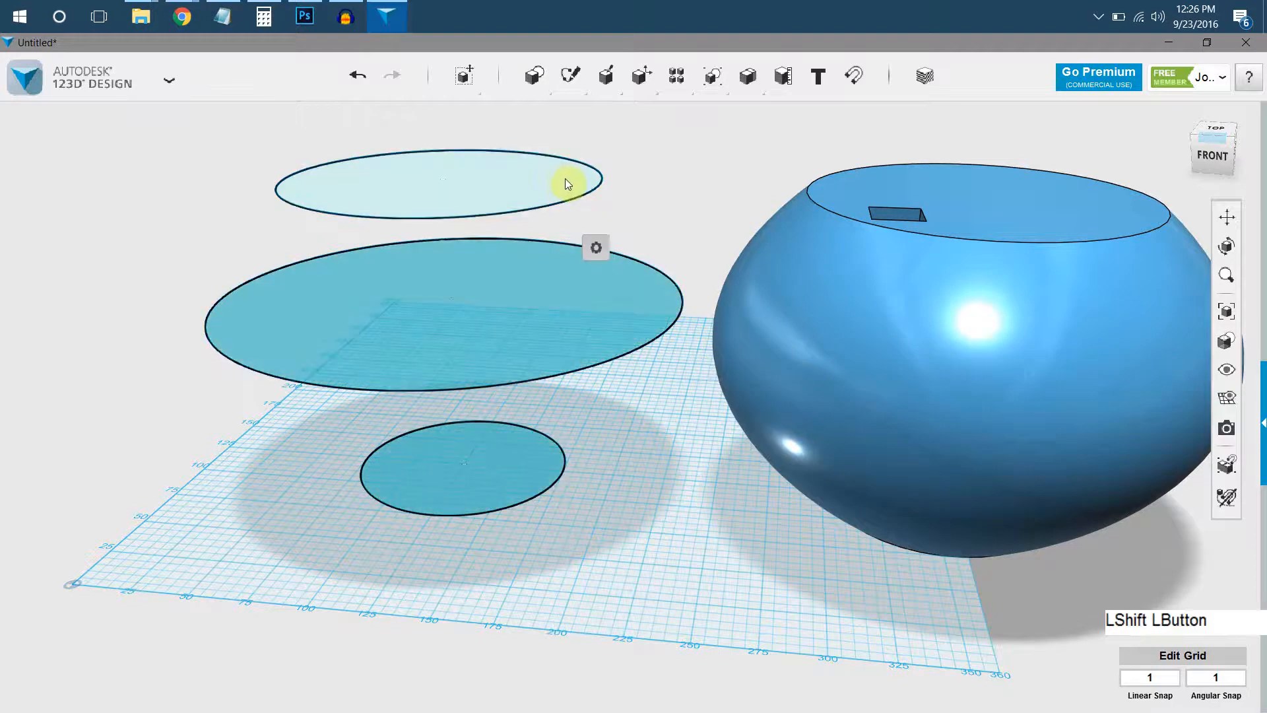
left_click(565, 178, "shift")
left_click(773, 249)
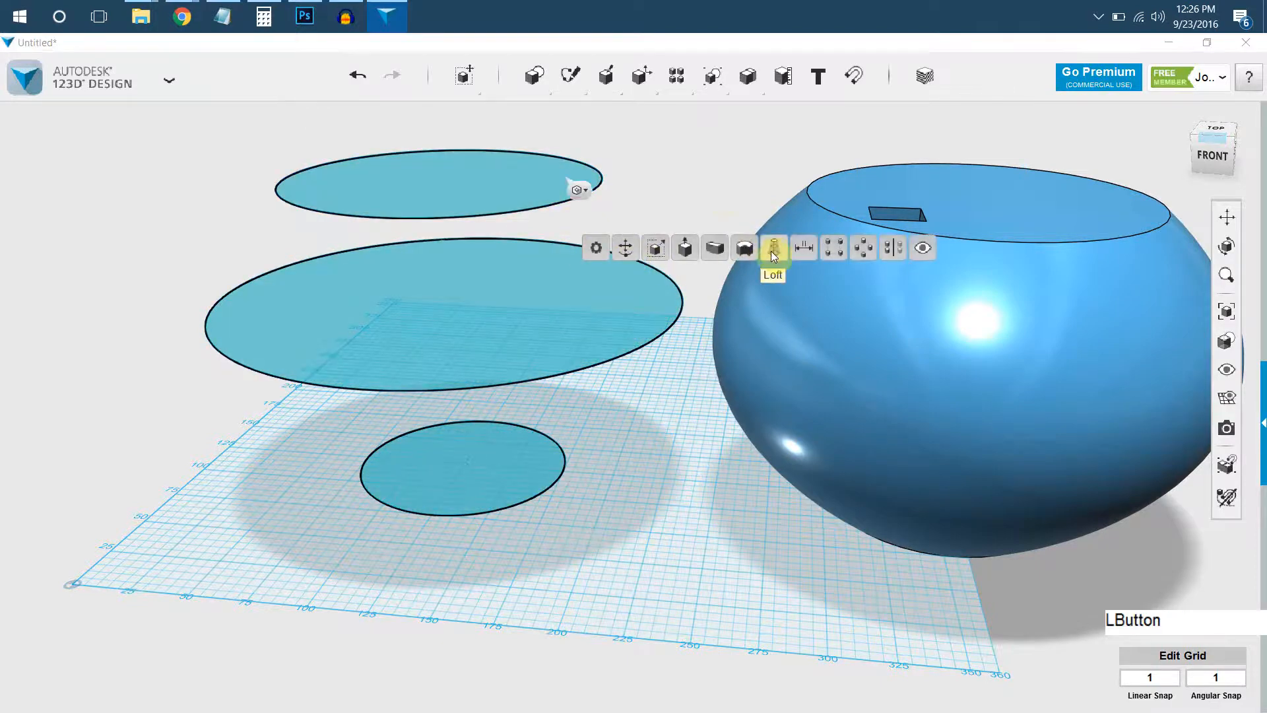
key("Return")
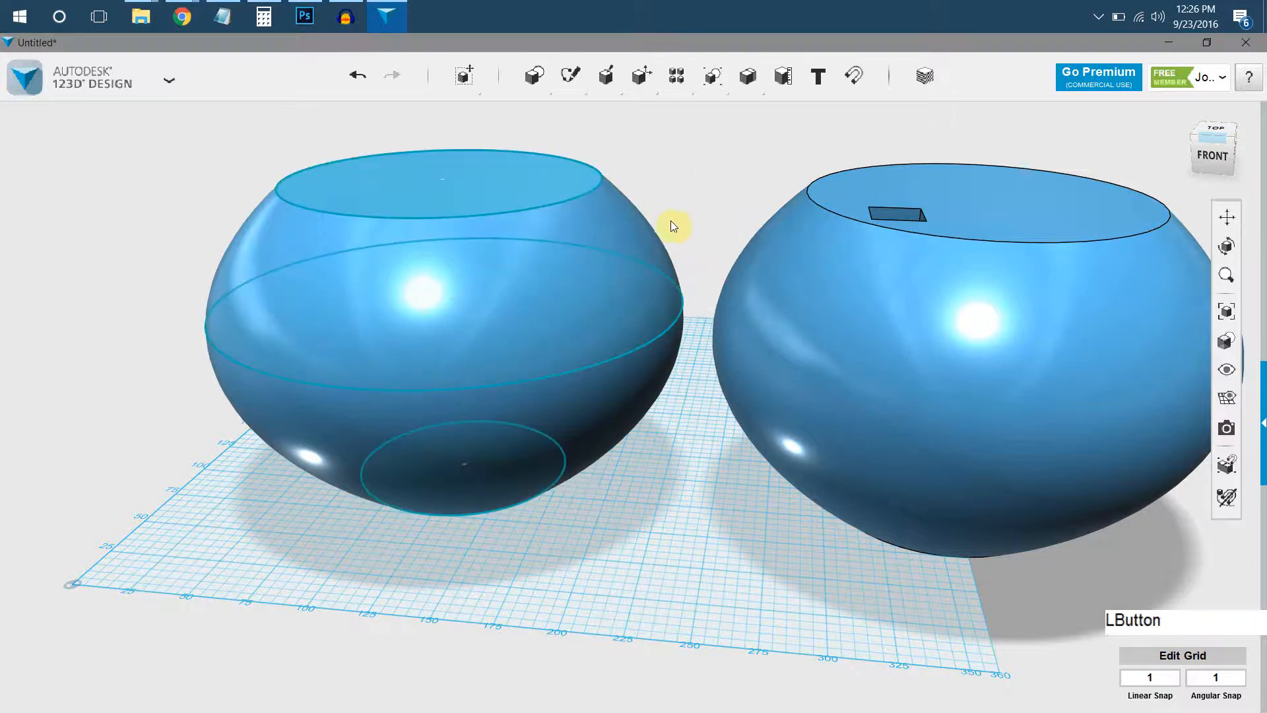
left_click(812, 260)
key("Delete")
Move the new bowl solid sideways along the grid, away from the stacked circle sketches.
left_click(640, 254)
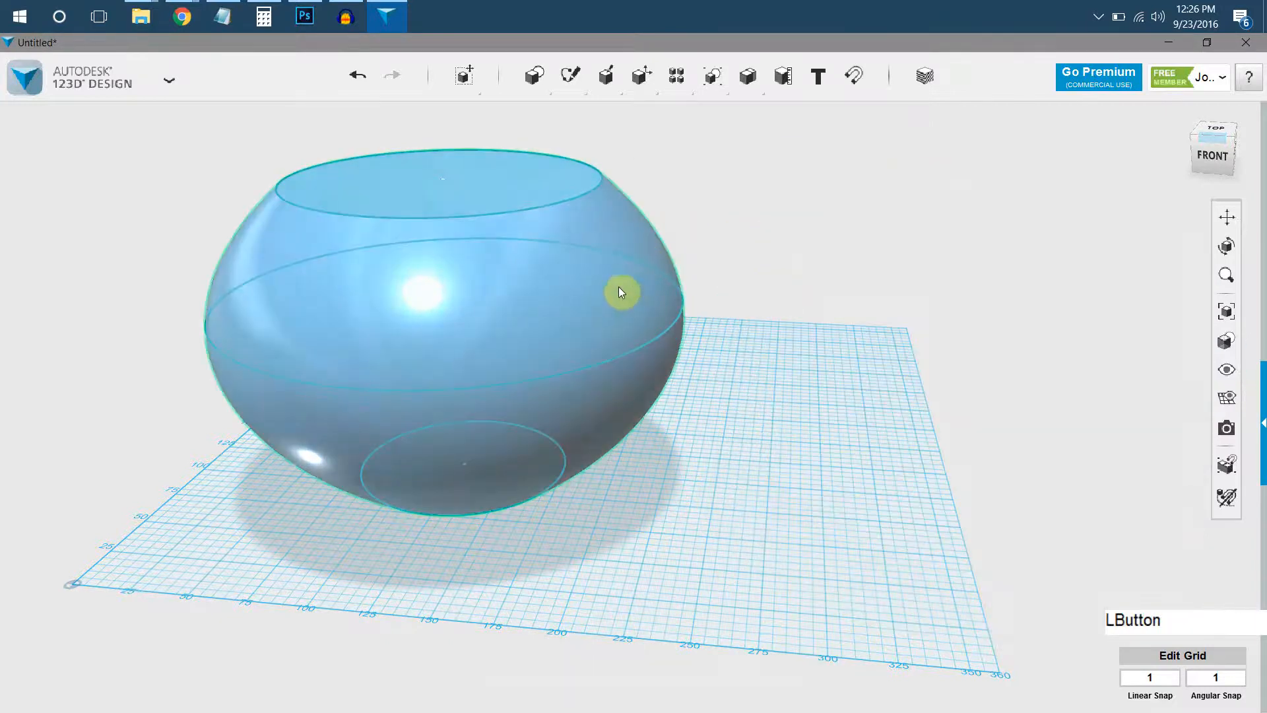
left_click(514, 676)
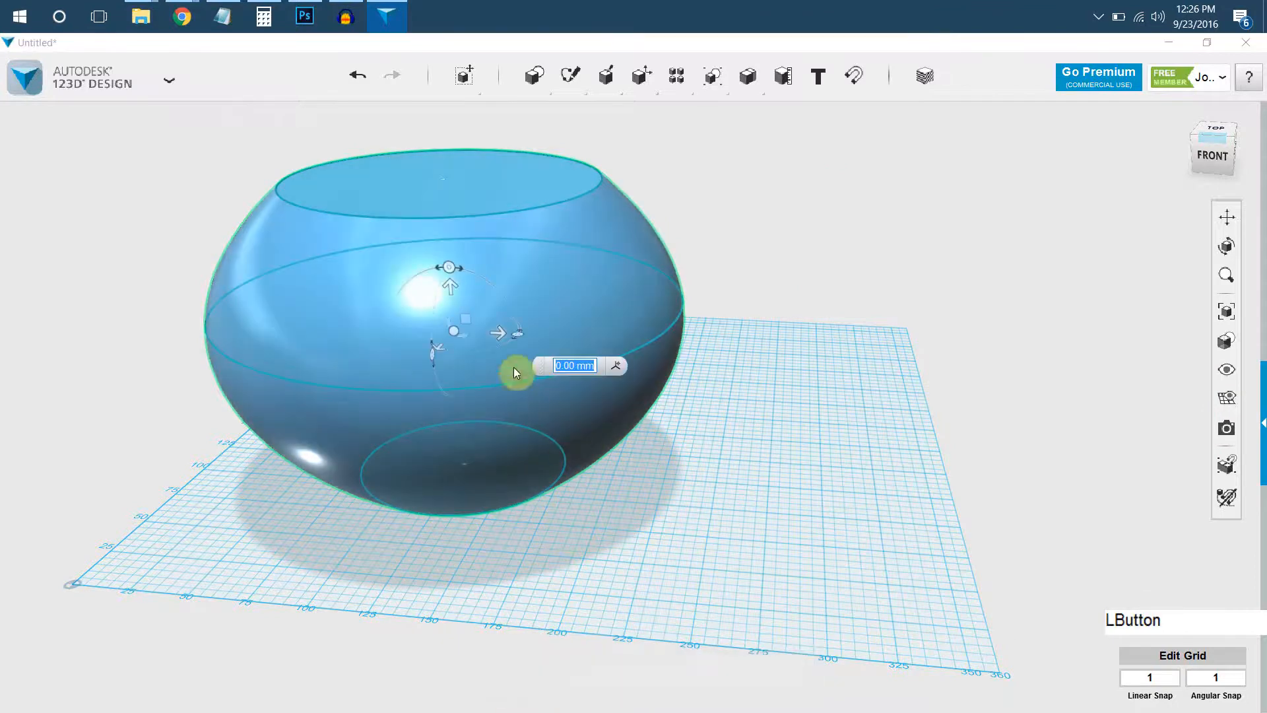
left_click_drag(501, 333, 975, 363)
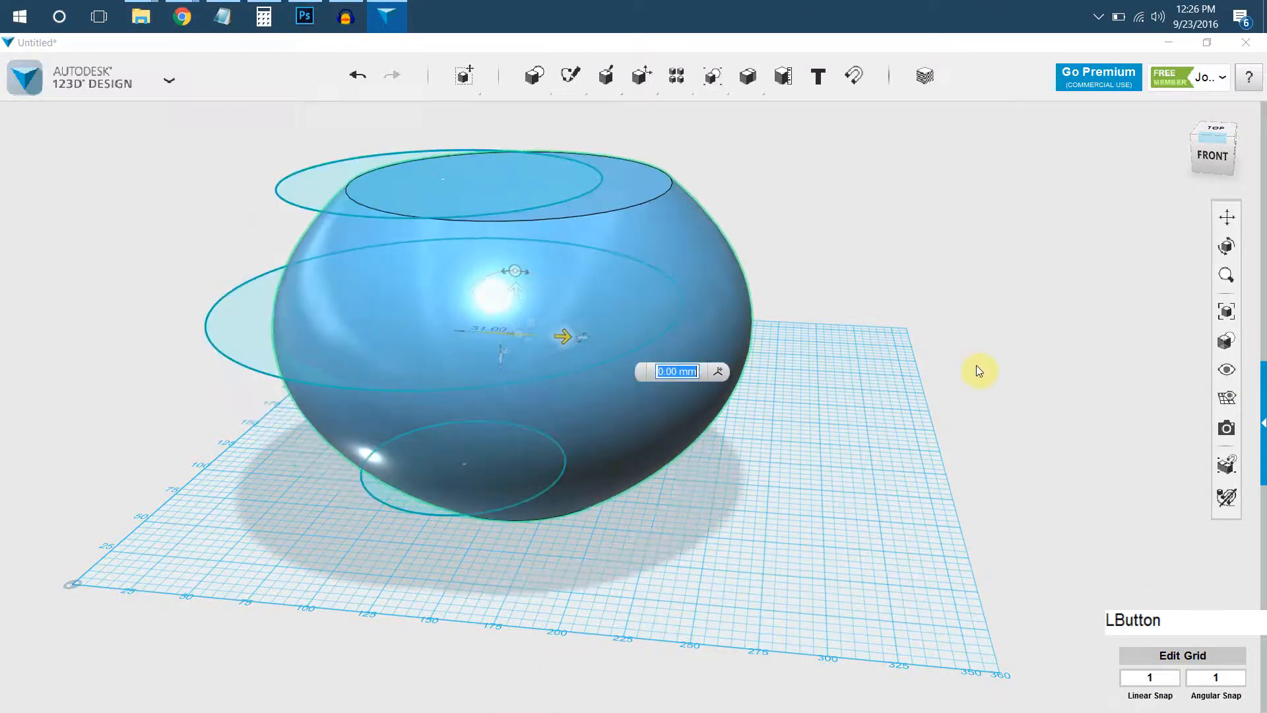
left_click(629, 188)
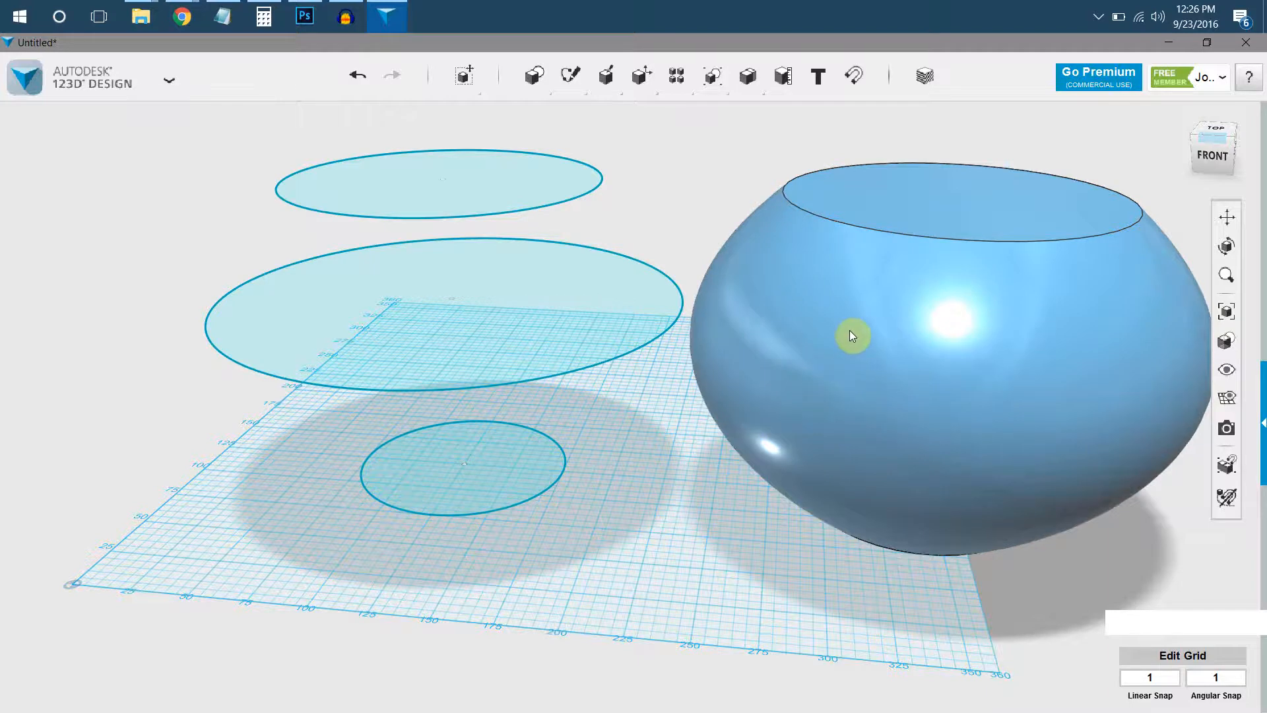
Try to hollow out the bowl by shelling it from its flat top face, and undo the attempt.
middle_click_drag(849, 335, 1097, 319)
left_click(821, 452)
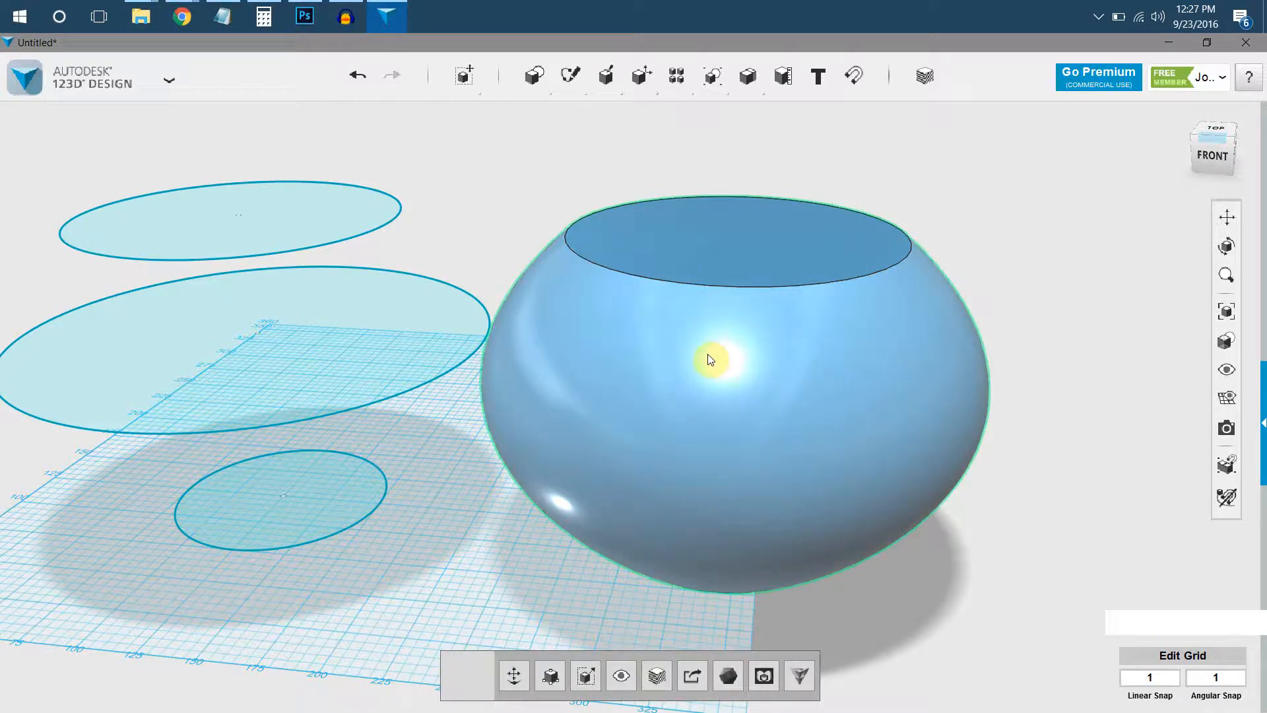
left_click(707, 267)
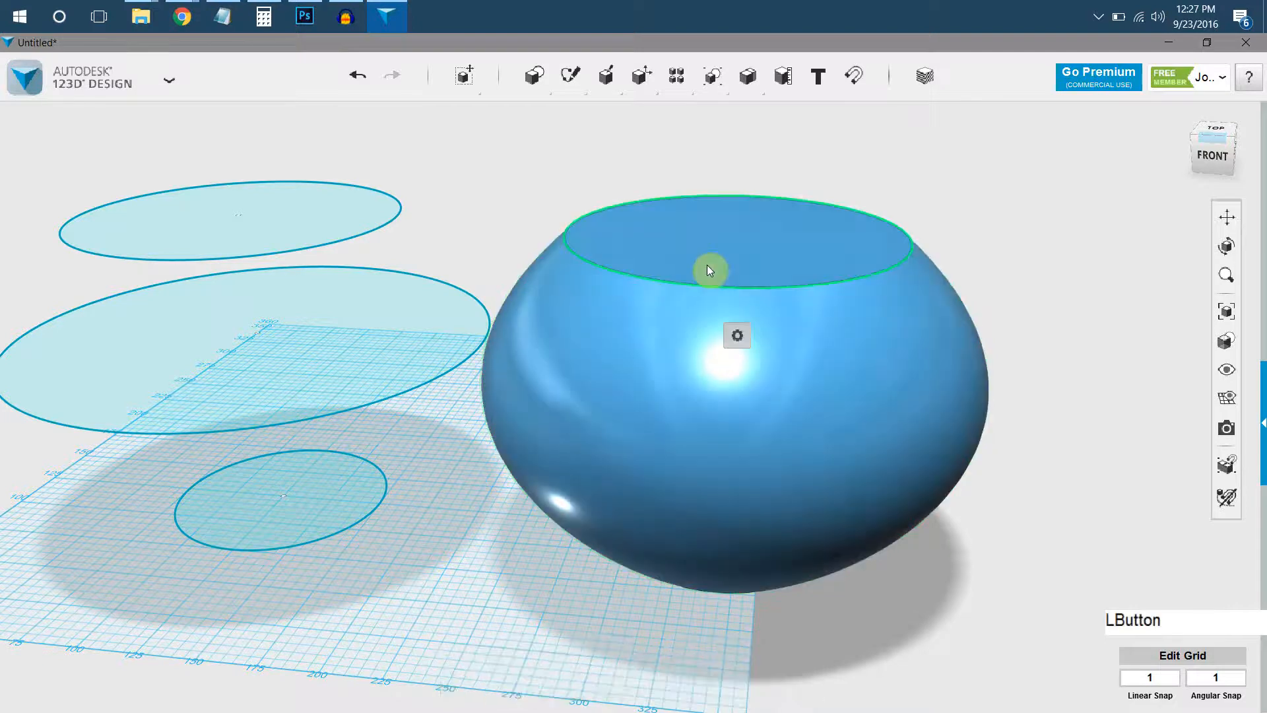
mouse_move(732, 331)
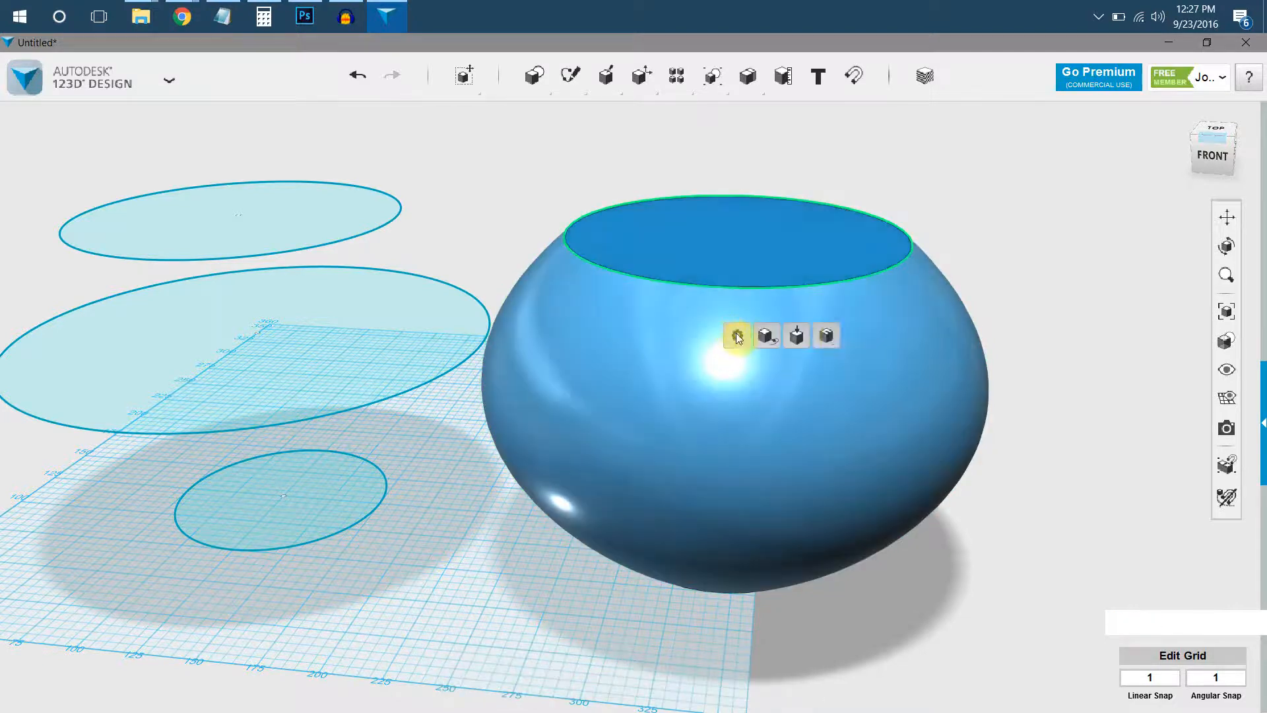
left_click(829, 337)
right_click_drag(759, 244, 711, 431)
left_click(710, 432)
right_click_drag(713, 436, 607, 389)
key("ctrl+z")
Shell the bowl through its flat top face with an inside thickness of 7 mm.
left_click(829, 361)
left_click(771, 418)
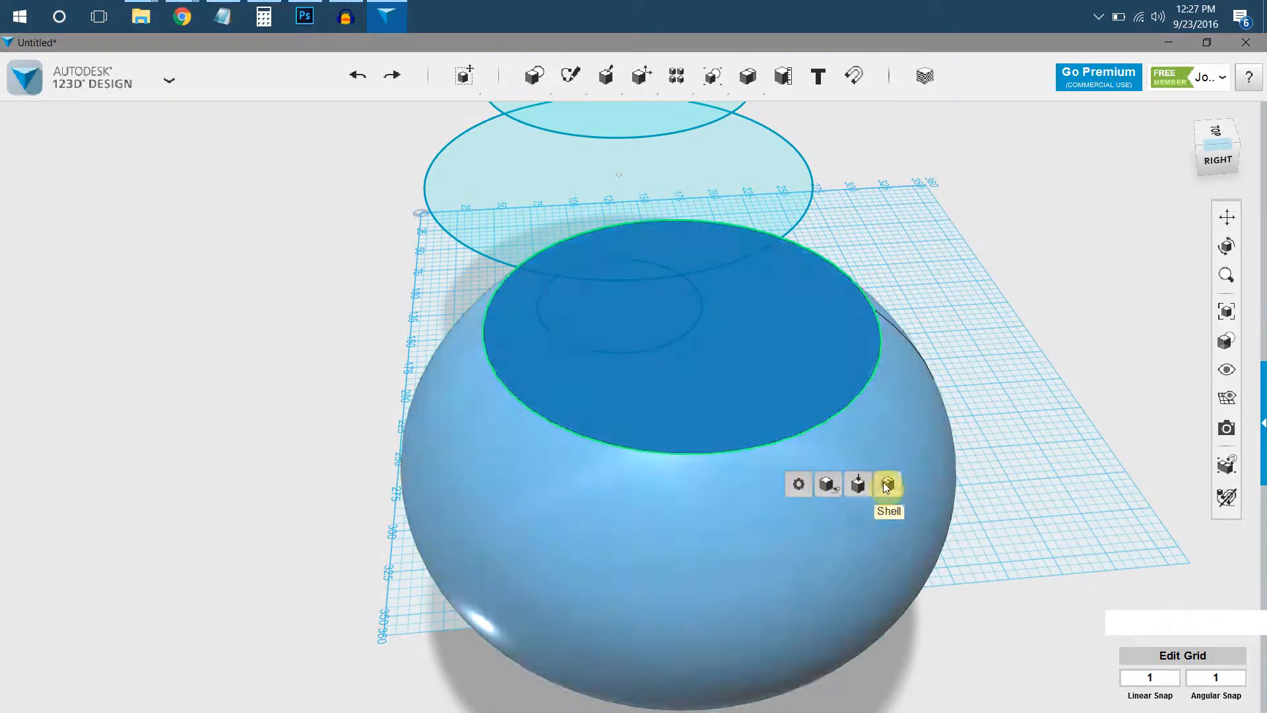
left_click(885, 484)
left_click(799, 438)
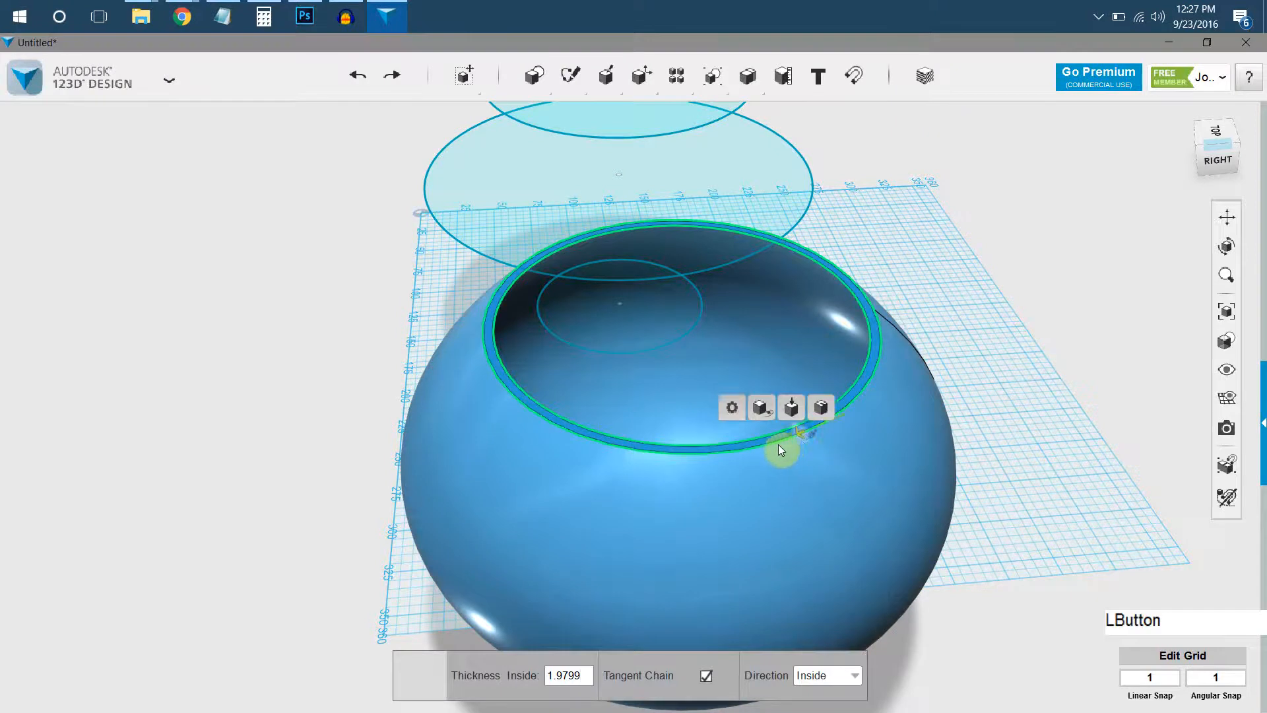
key("Return")
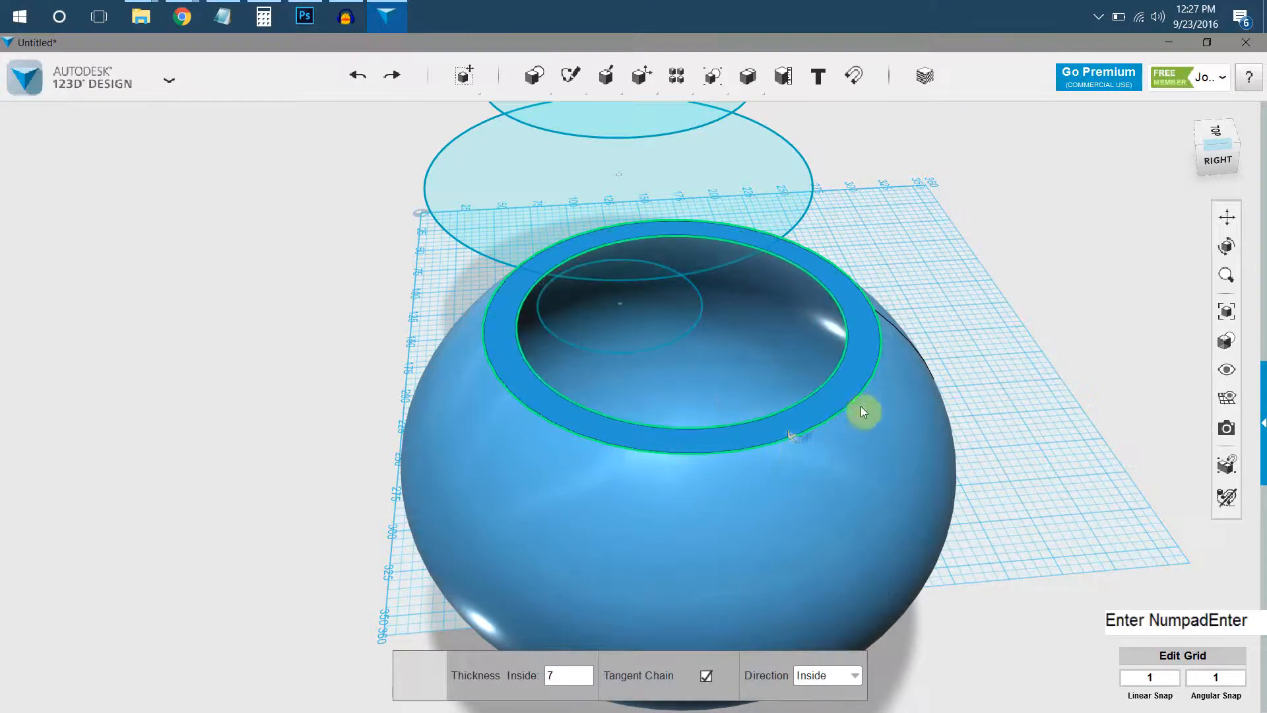
left_click(949, 292)
right_click_drag(906, 292, 857, 356)
middle_click_drag(857, 357, 838, 388)
mouse_move(838, 388)
right_mouse_down()
mouse_move(877, 424)
mouse_move(820, 432)
right_mouse_up()
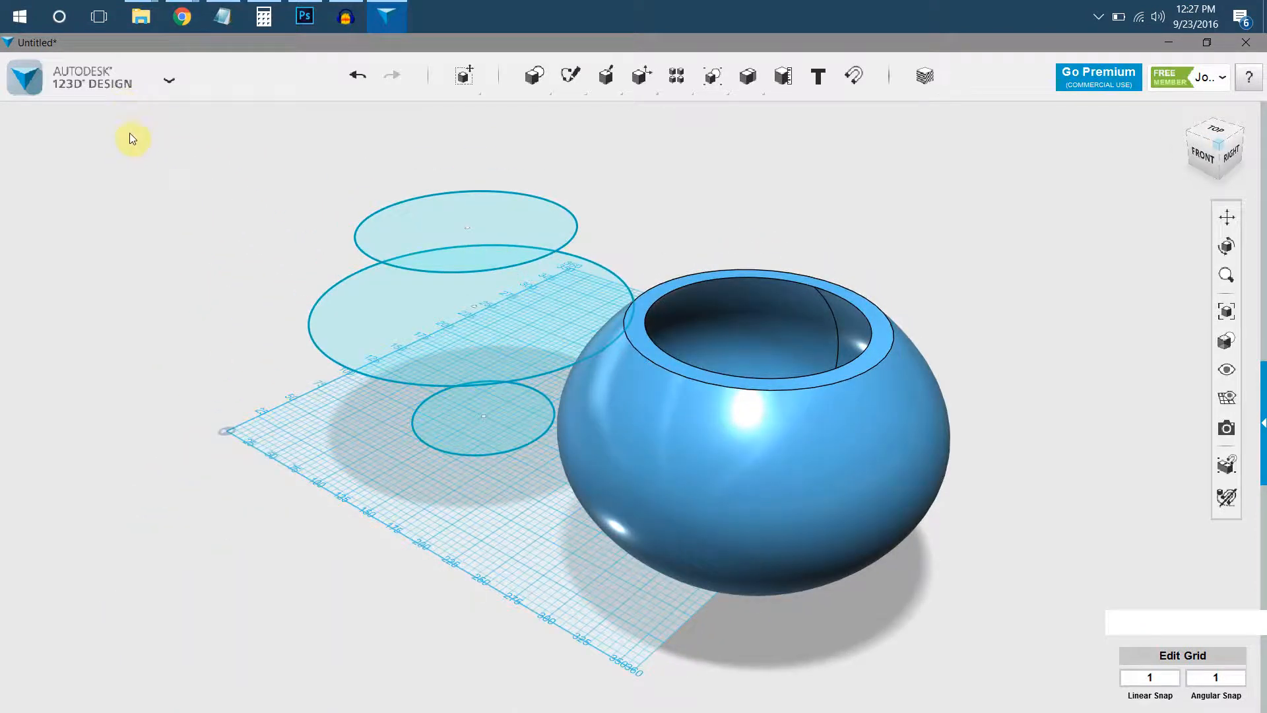
Start a new, empty design in place of the bowl project.
left_click(123, 88)
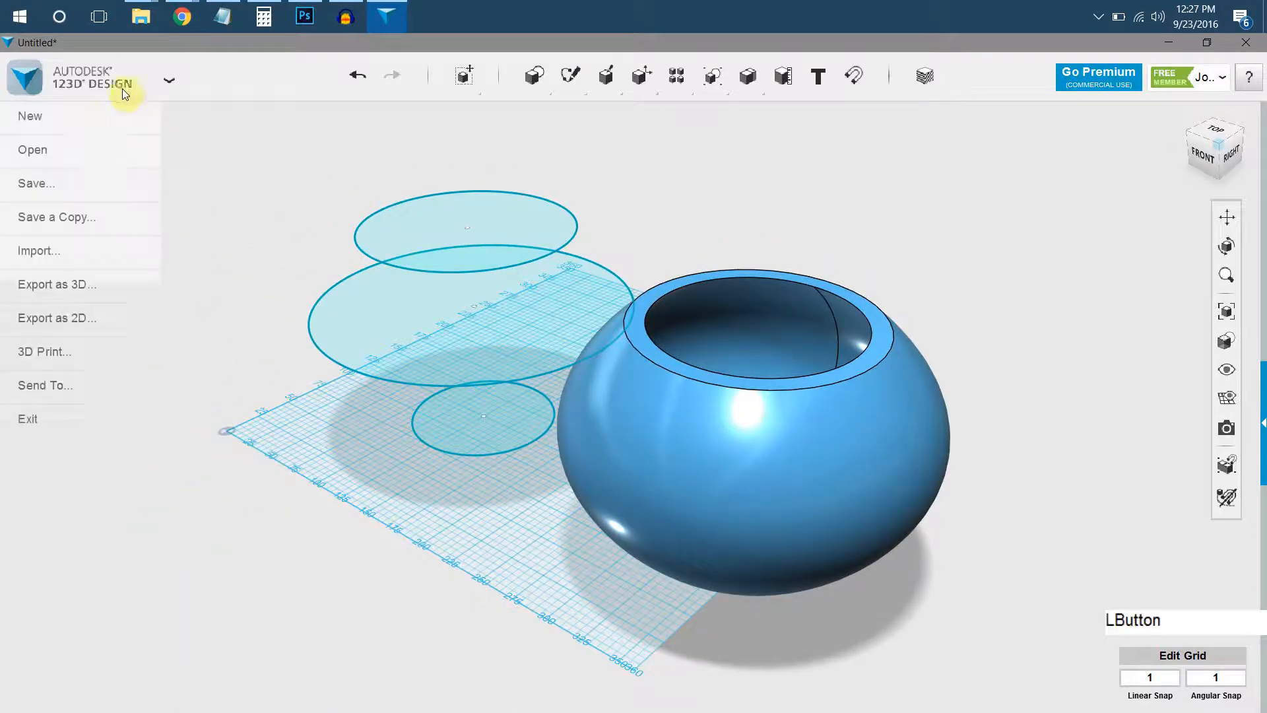
left_click(88, 115)
left_click(647, 401)
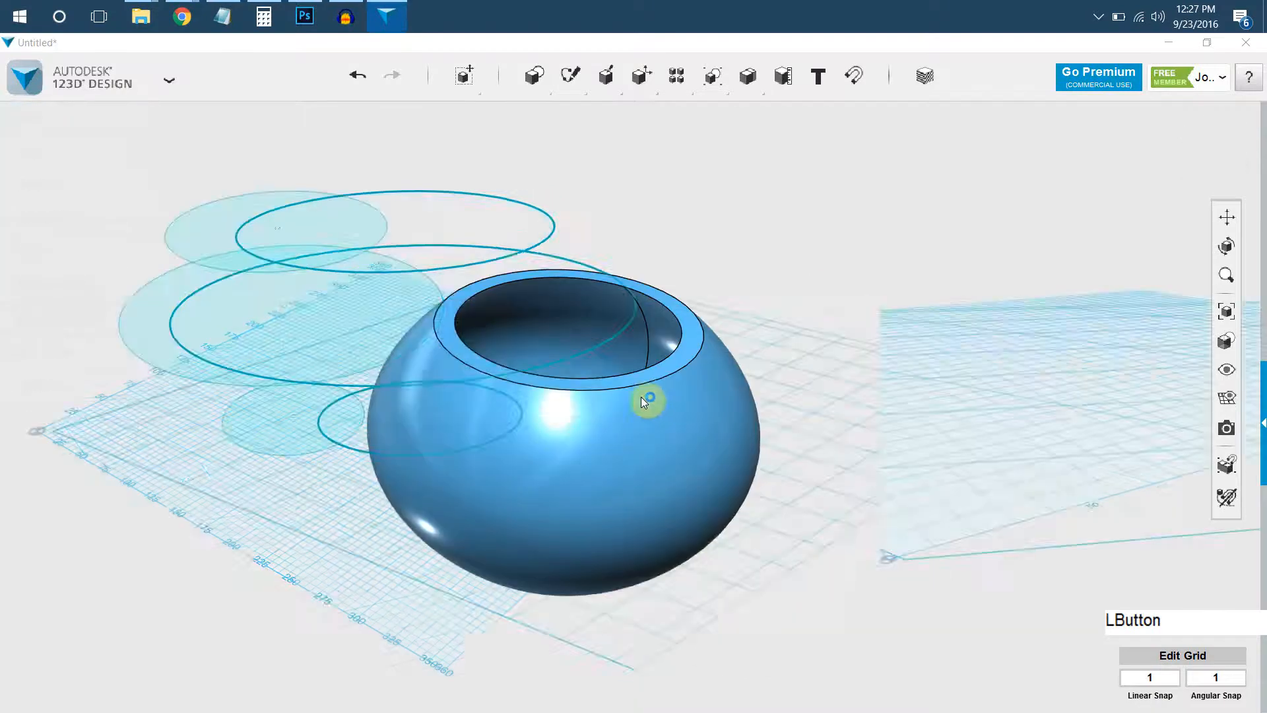
Place a cylinder primitive on the empty grid, near its middle.
right_click_drag(572, 233, 575, 247)
middle_click_drag(574, 248, 559, 303)
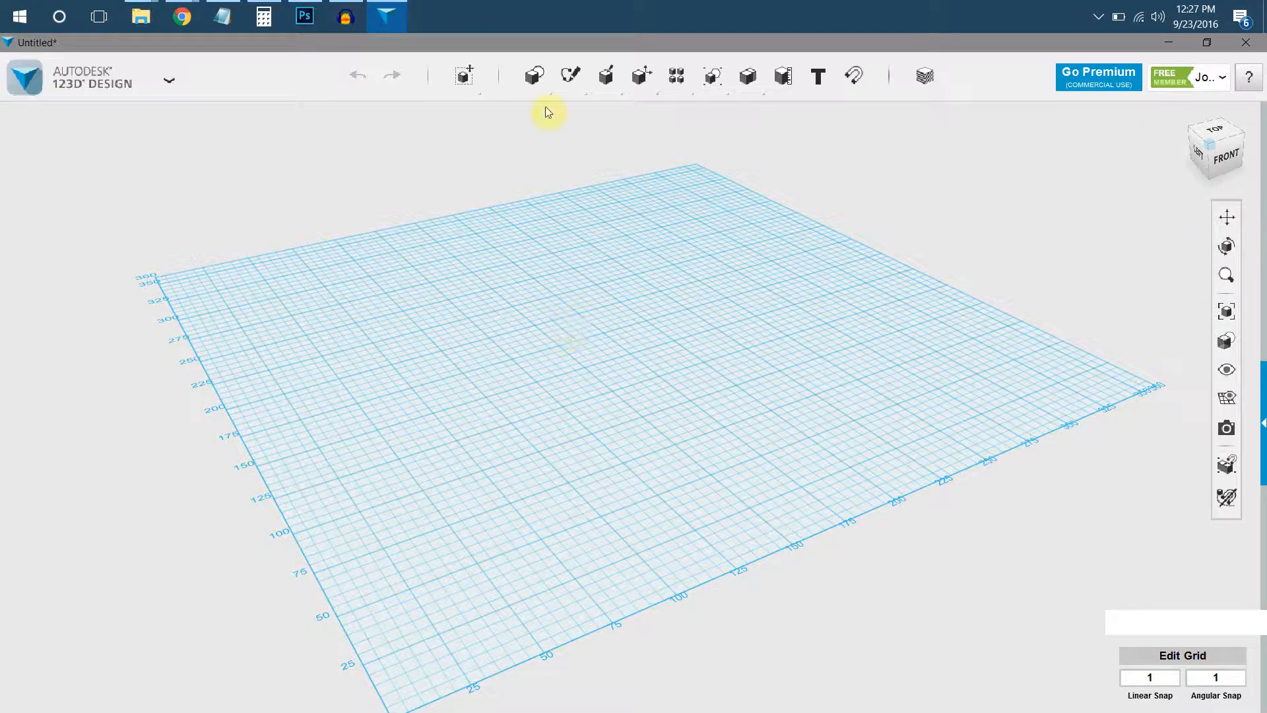
mouse_move(536, 78)
left_click(702, 116)
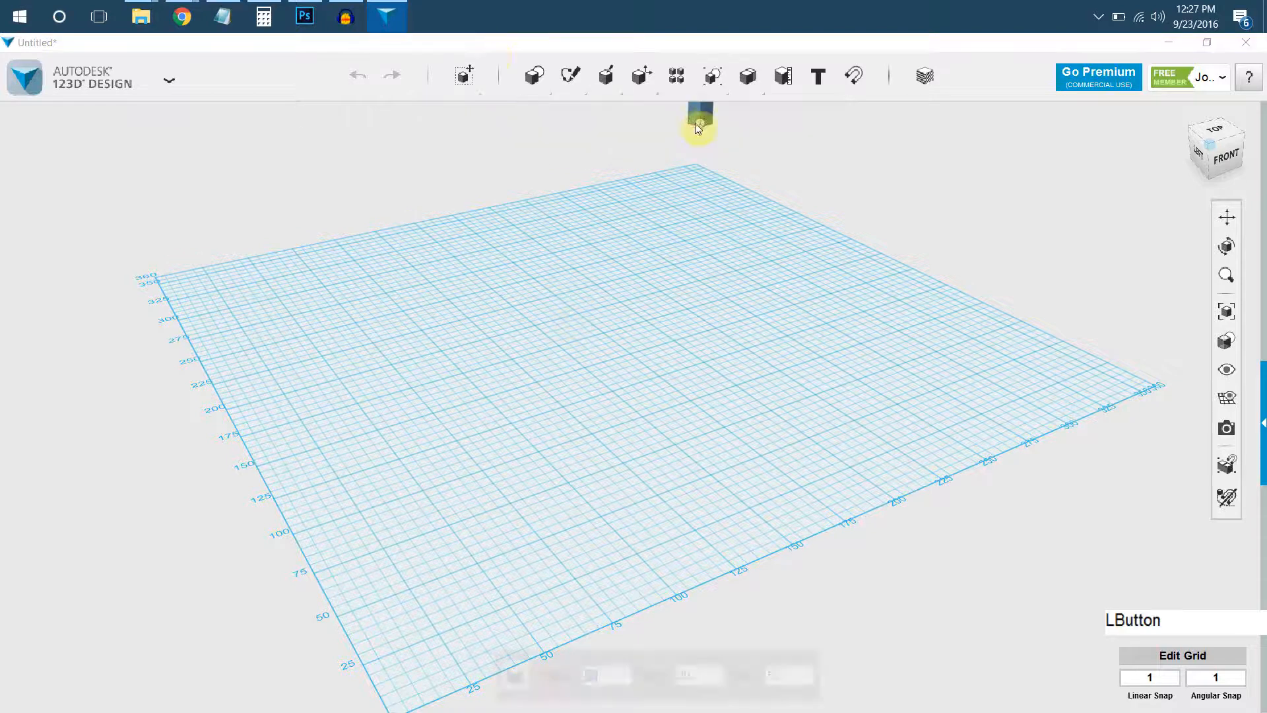
left_click(591, 116)
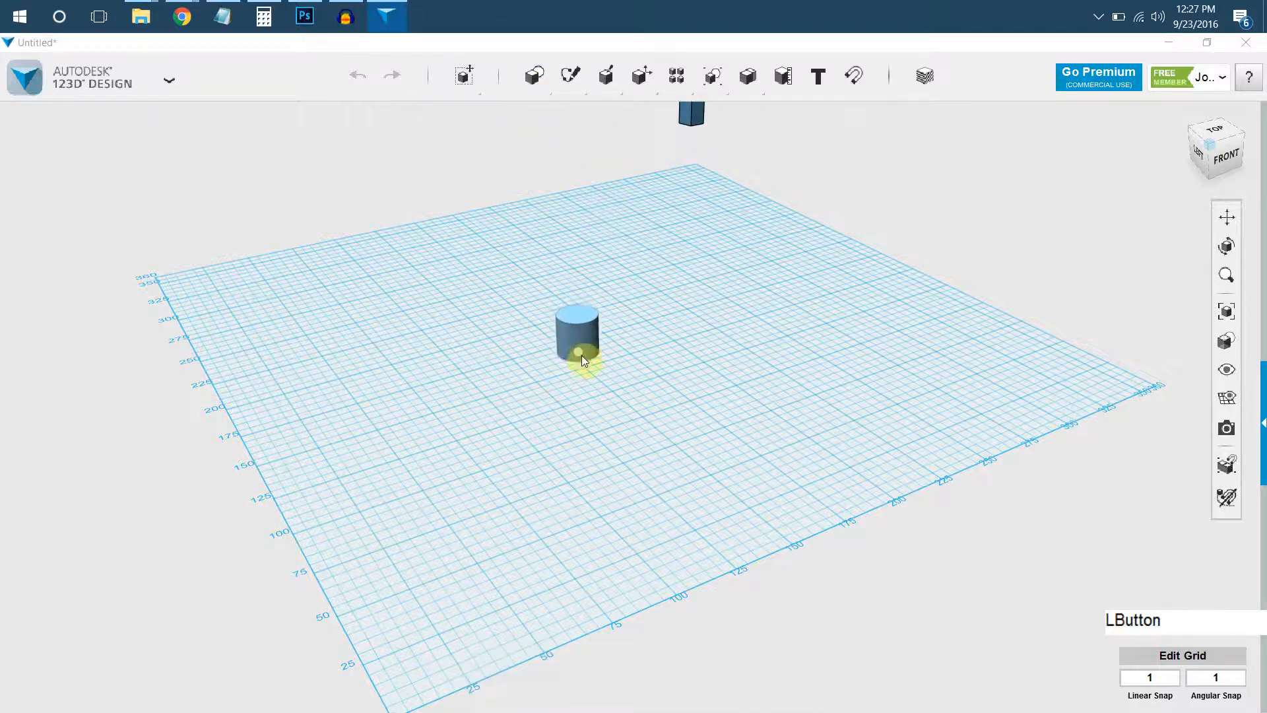
left_click(576, 374)
Delete the stray prism floating beyond the far corner of the grid.
middle_click_drag(701, 114, 700, 182)
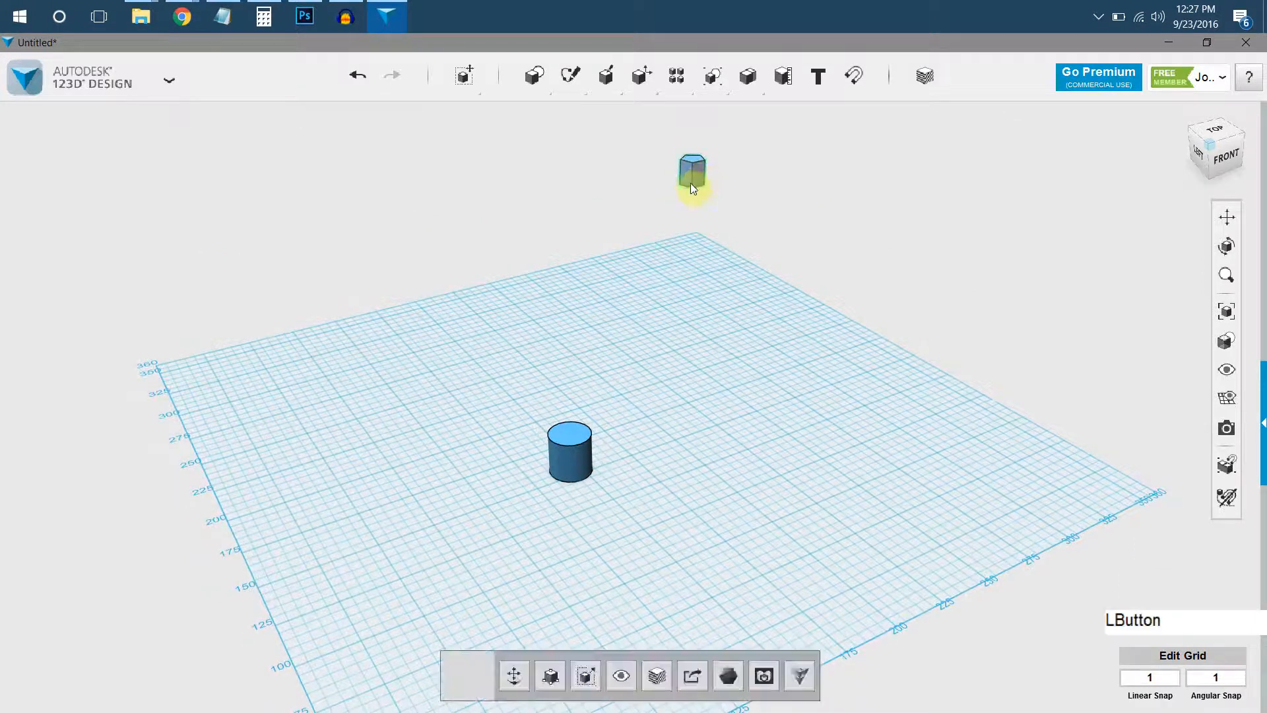
key("Delete")
scroll(557, 469, "up", 1)
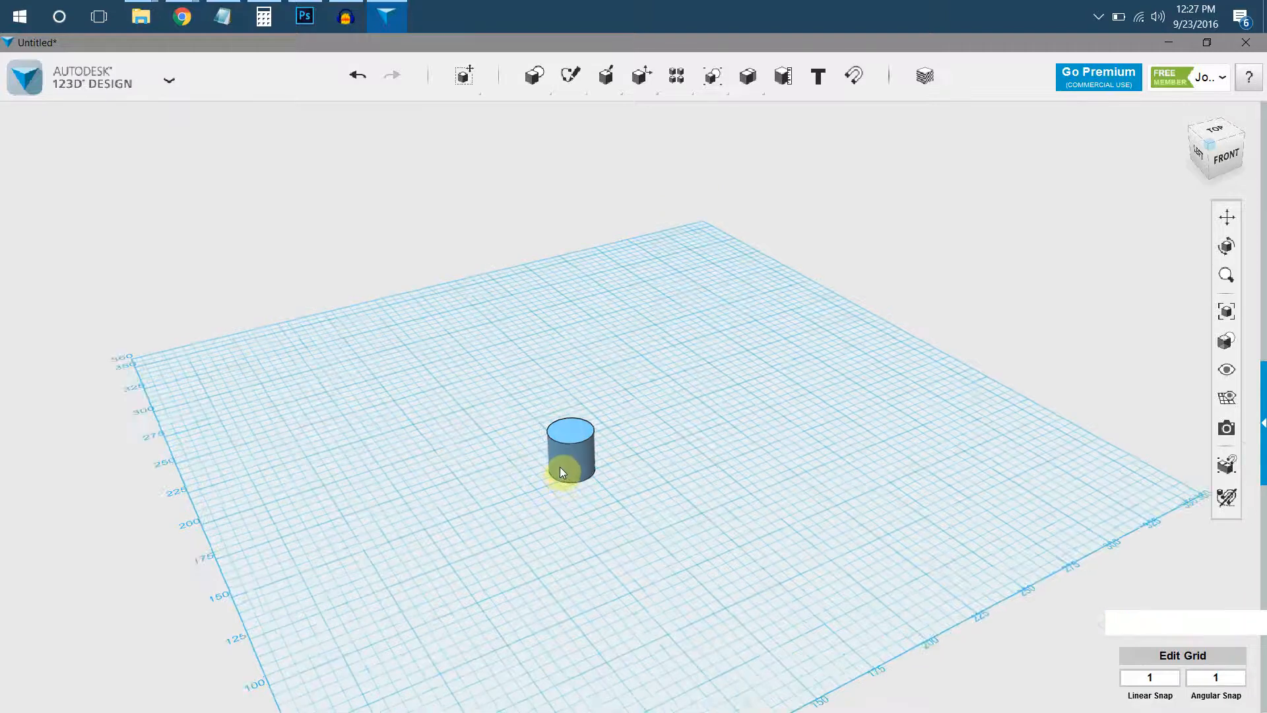
Extend the cylinder upward by 14 mm by pulling its top face with Press Pull.
scroll(557, 469, "up", 2)
key("f")
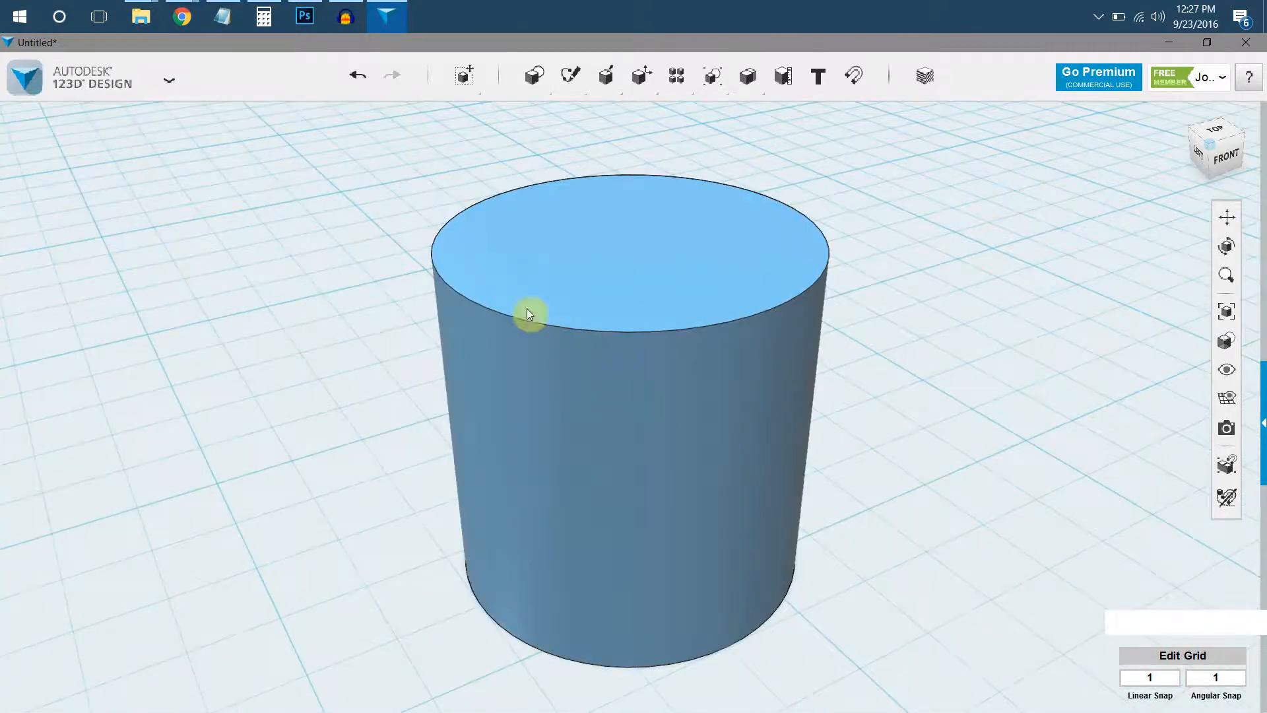
right_click_drag(654, 413, 574, 359)
scroll(574, 359, "down", 3)
left_click(643, 291)
left_click(644, 285)
right_click_drag(644, 284, 571, 264)
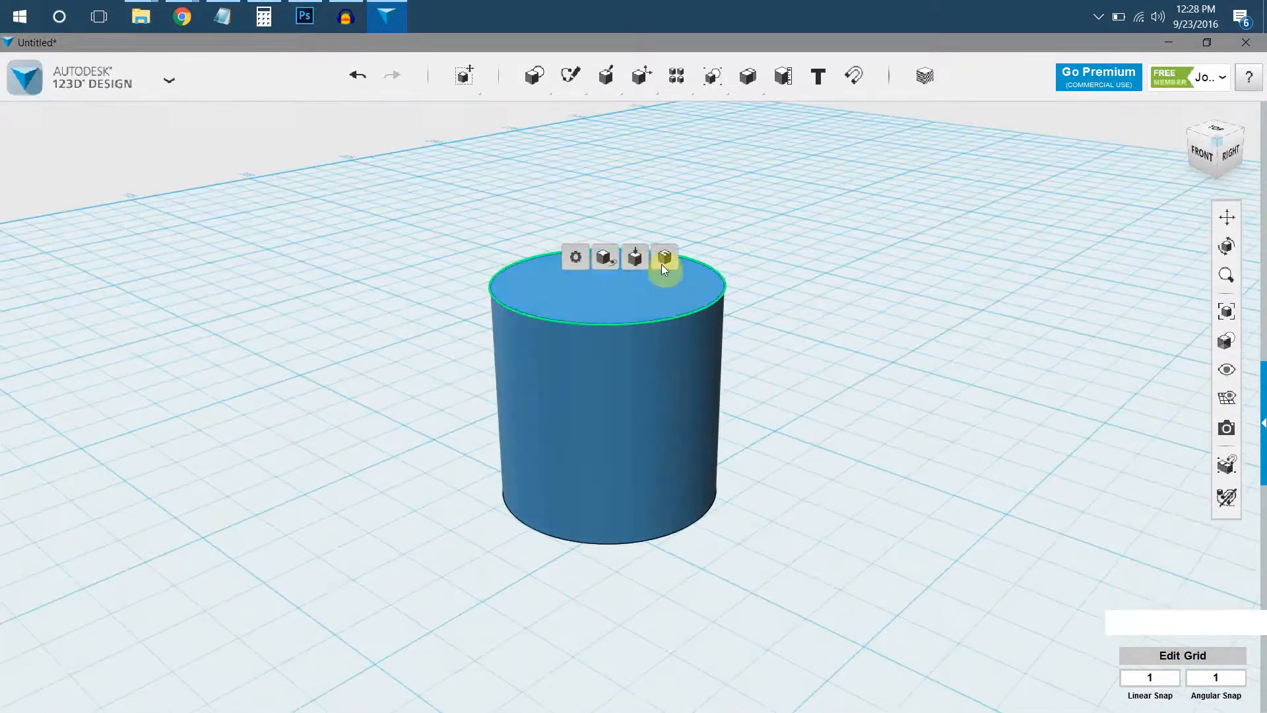
left_click(634, 257)
middle_click_drag(611, 279, 641, 338)
left_click_drag(642, 338, 651, 199)
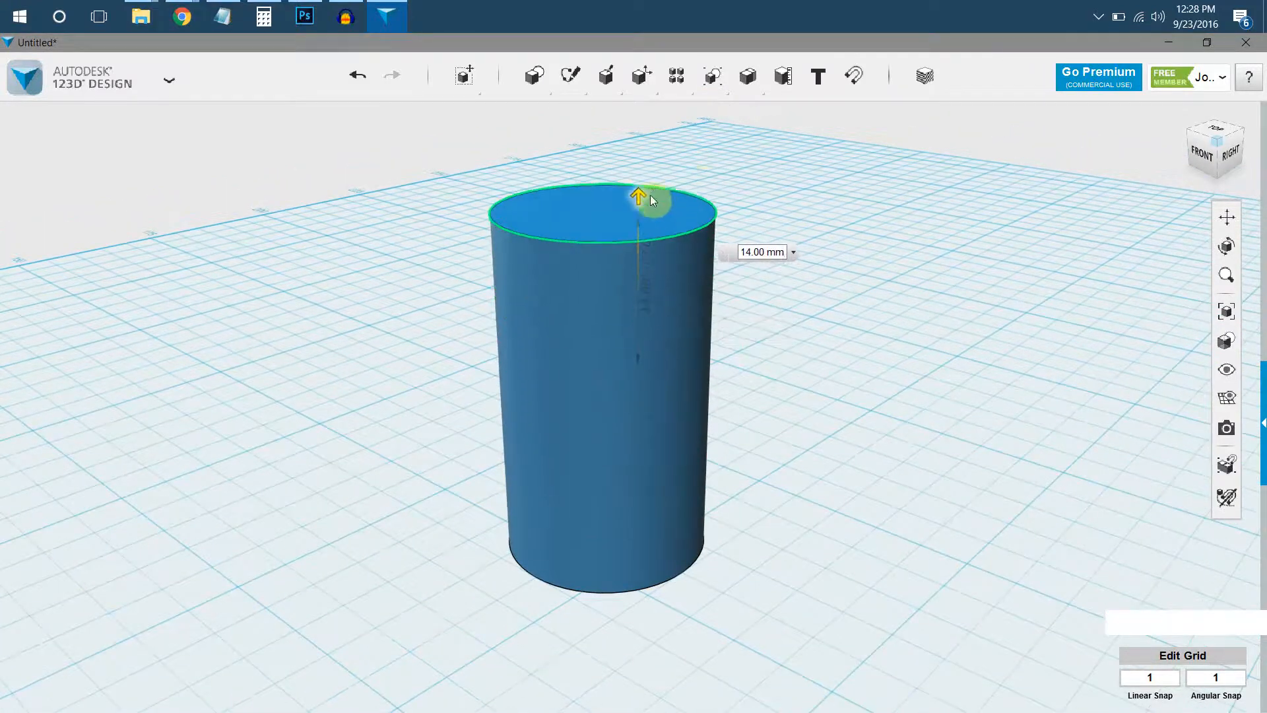
left_click(701, 198)
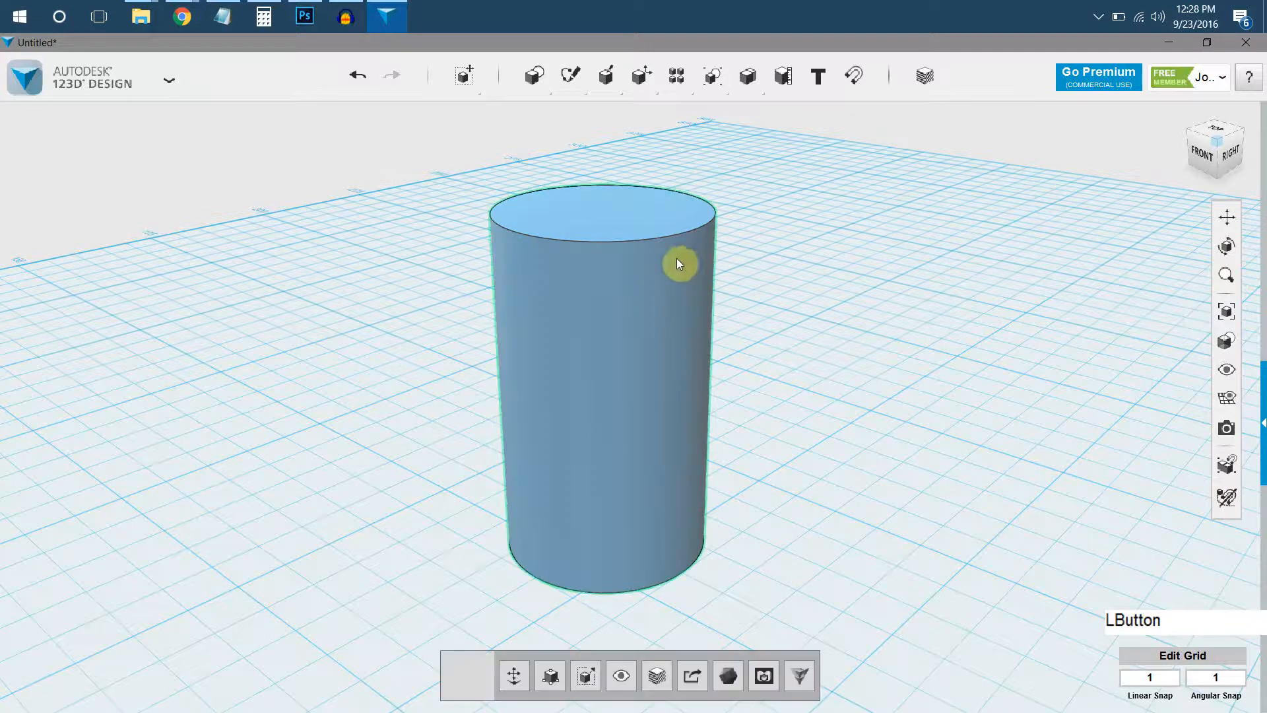
Fillet the cylinder's top edge with a radius of about 9.5 mm to form a dome.
left_click(567, 243)
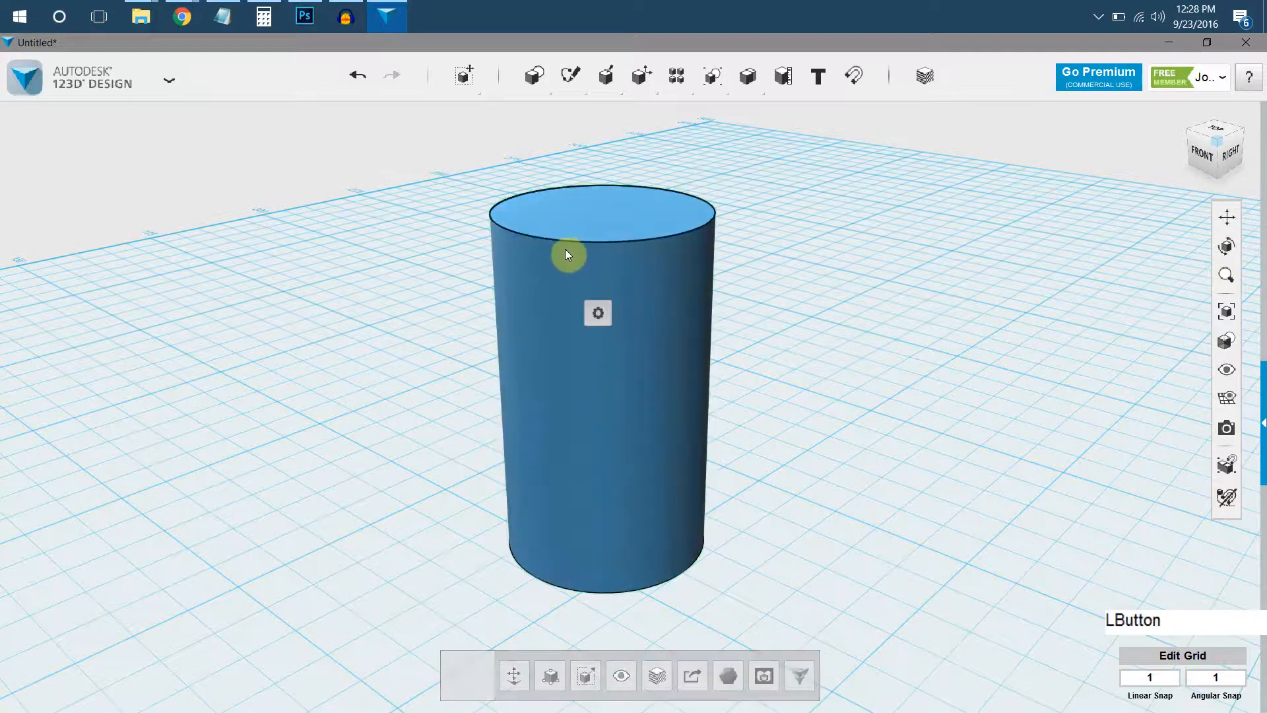
left_click(561, 244)
mouse_move(596, 321)
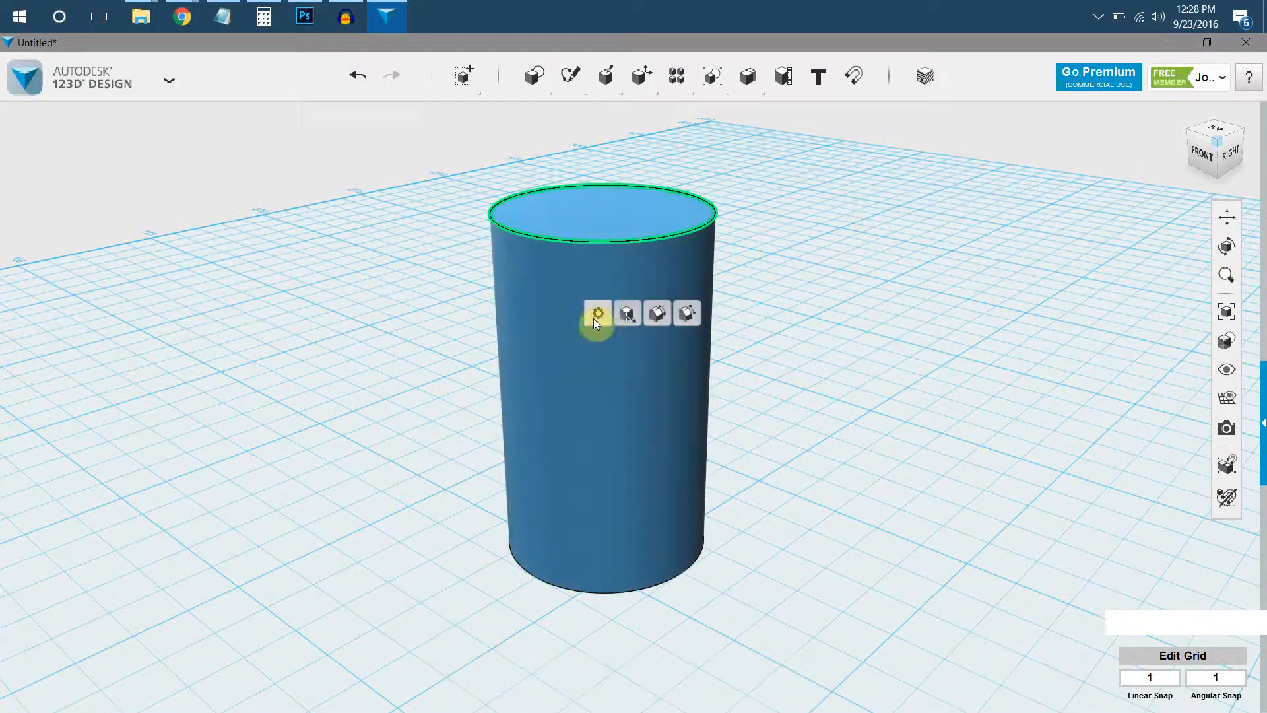
left_click(659, 322)
left_click_drag(561, 239, 573, 266)
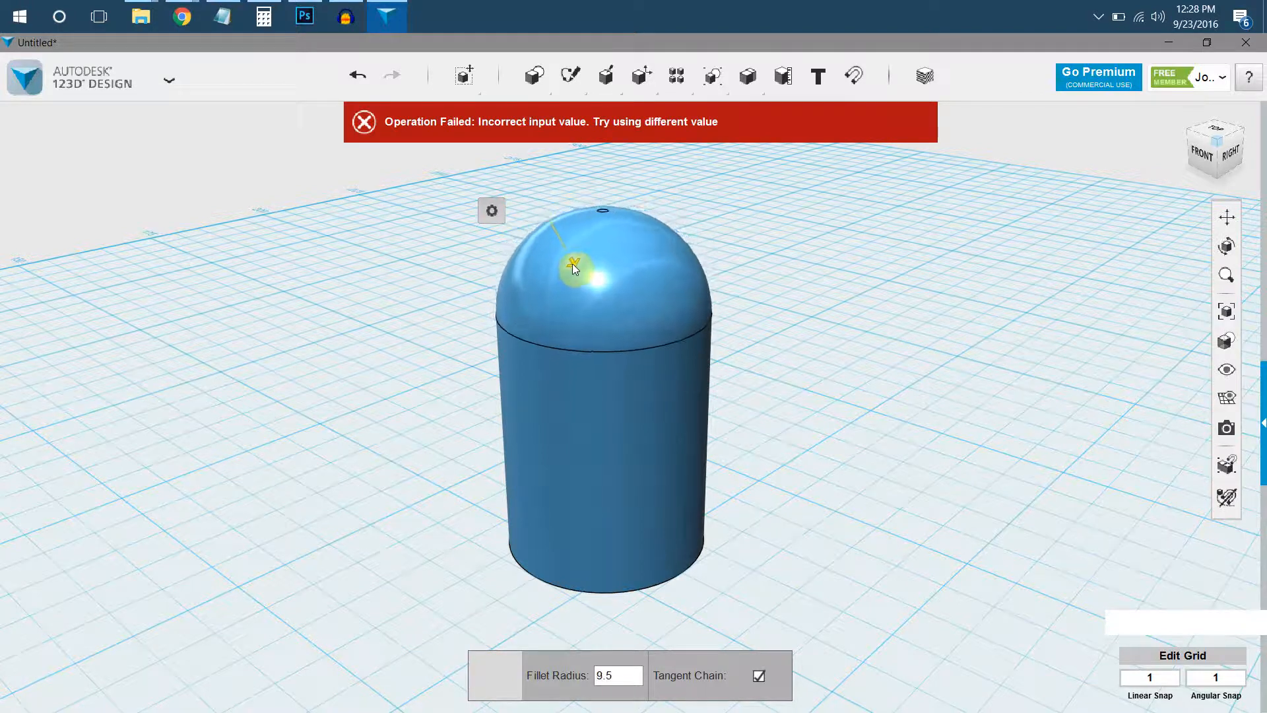
key("Return")
Place a second cylinder of radius 10 and height 20 centred on the domed body's flat underside.
right_click_drag(759, 208, 718, 279)
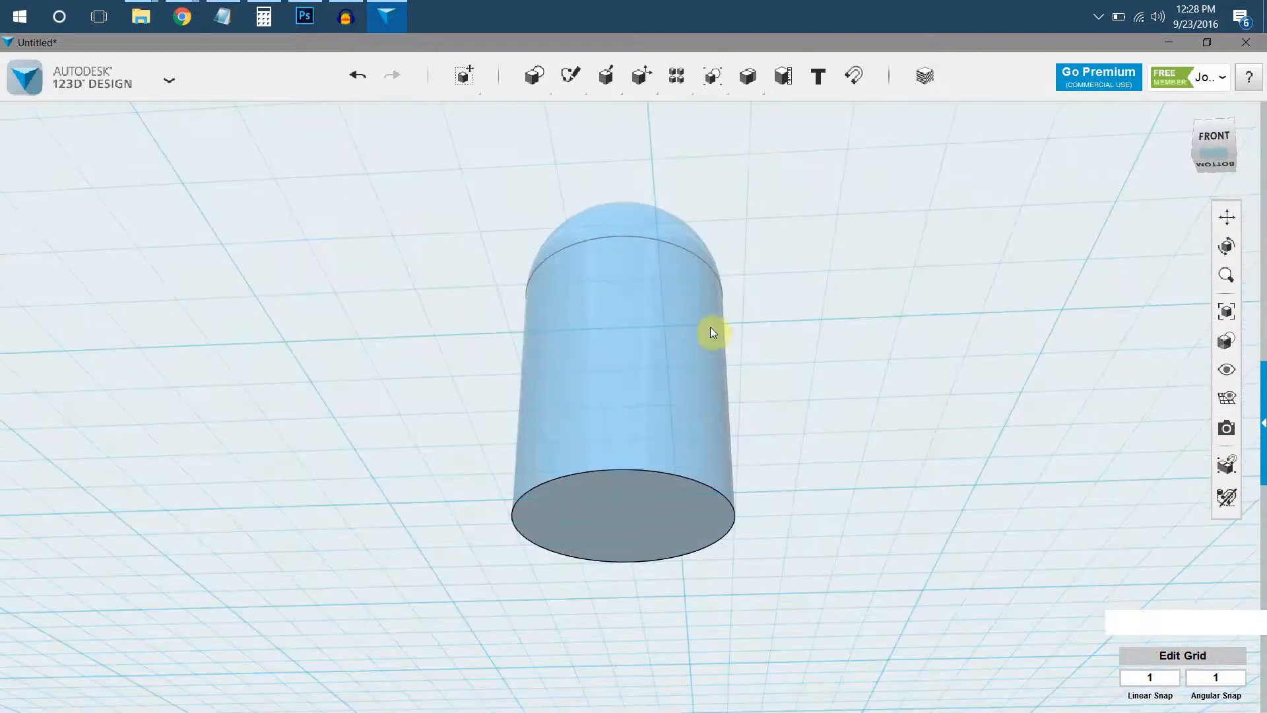
middle_click_drag(668, 335, 664, 212)
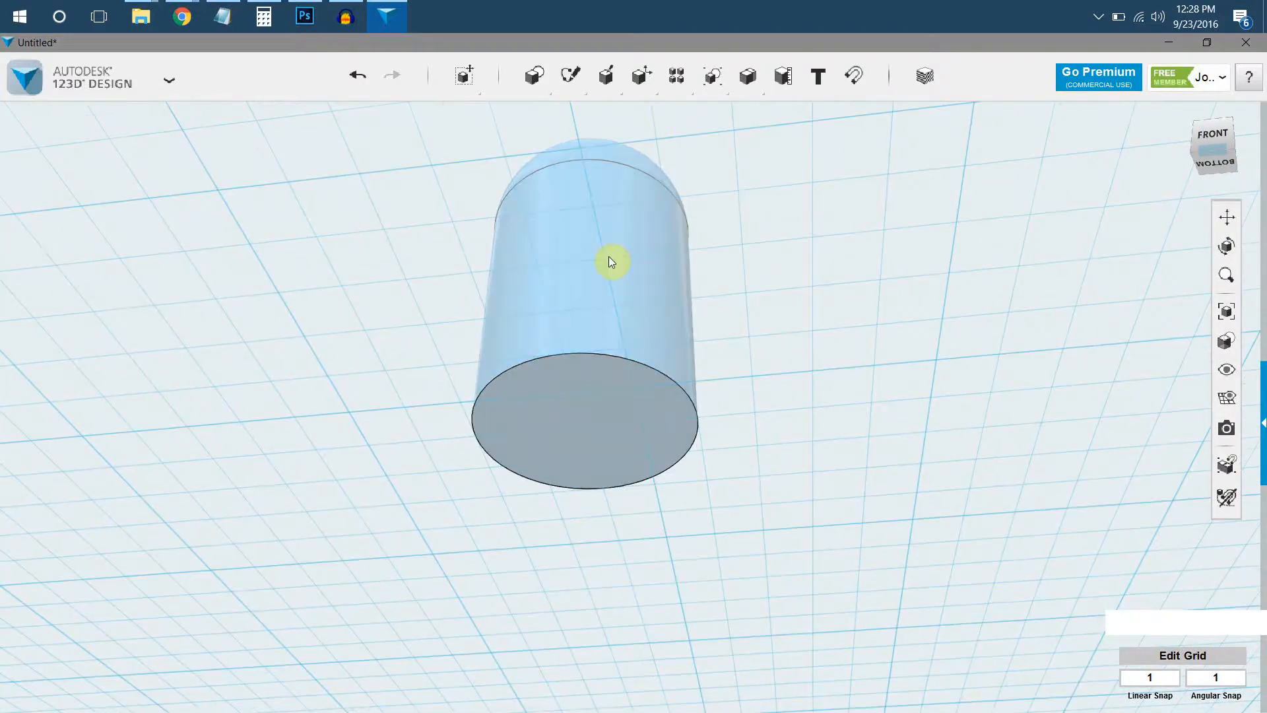
mouse_move(537, 82)
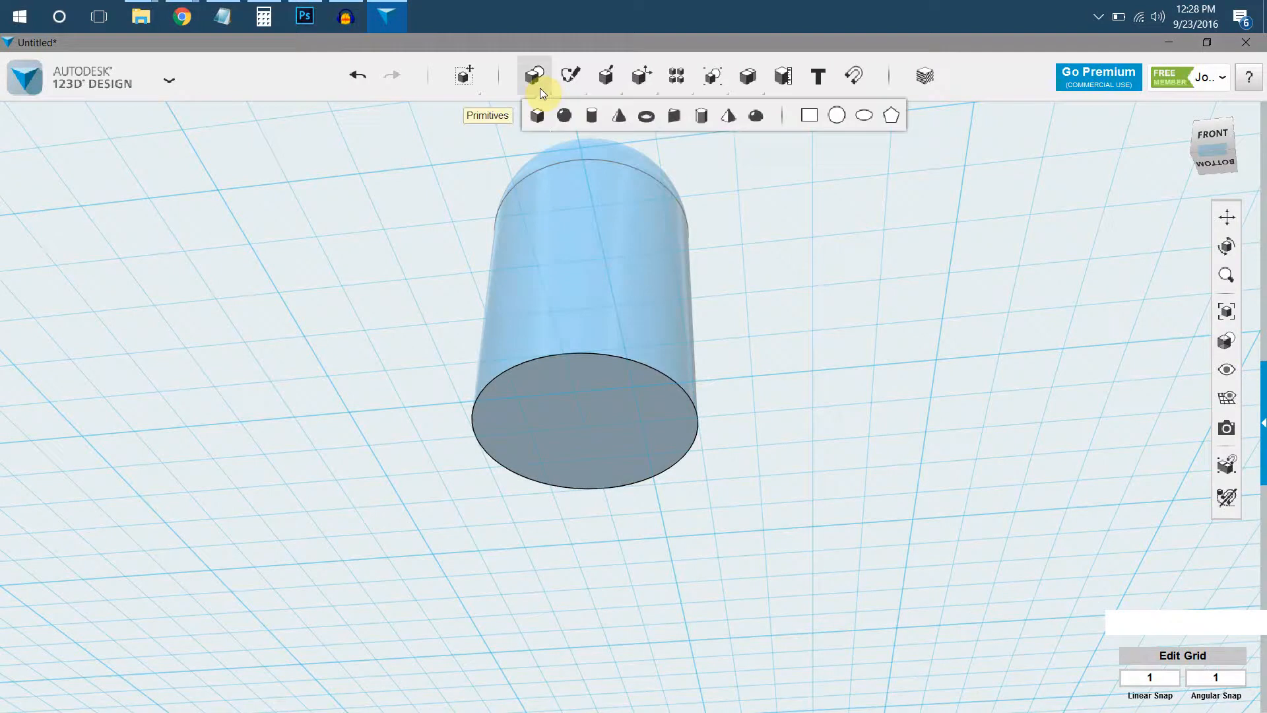
left_click(593, 120)
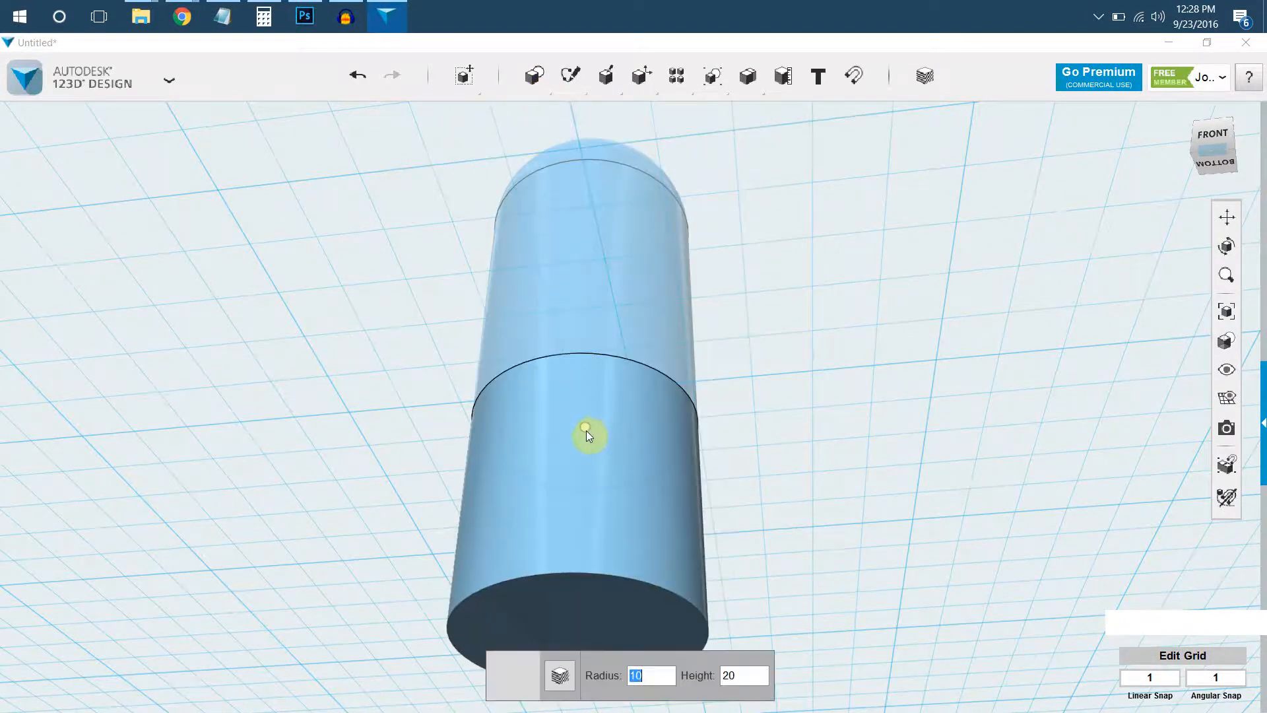
left_click(586, 430)
Scale the lower cylinder down so it is slightly narrower than the domed body, leaving a rim around it.
left_click(663, 485)
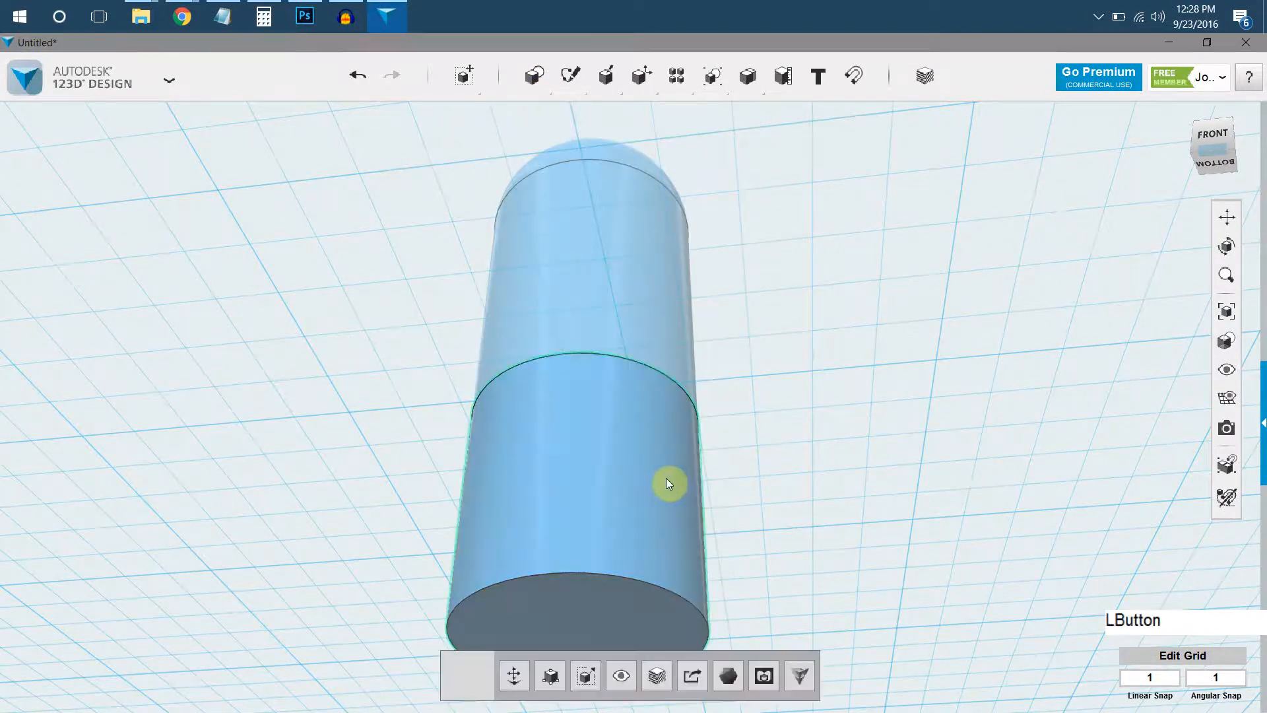
left_click(592, 682)
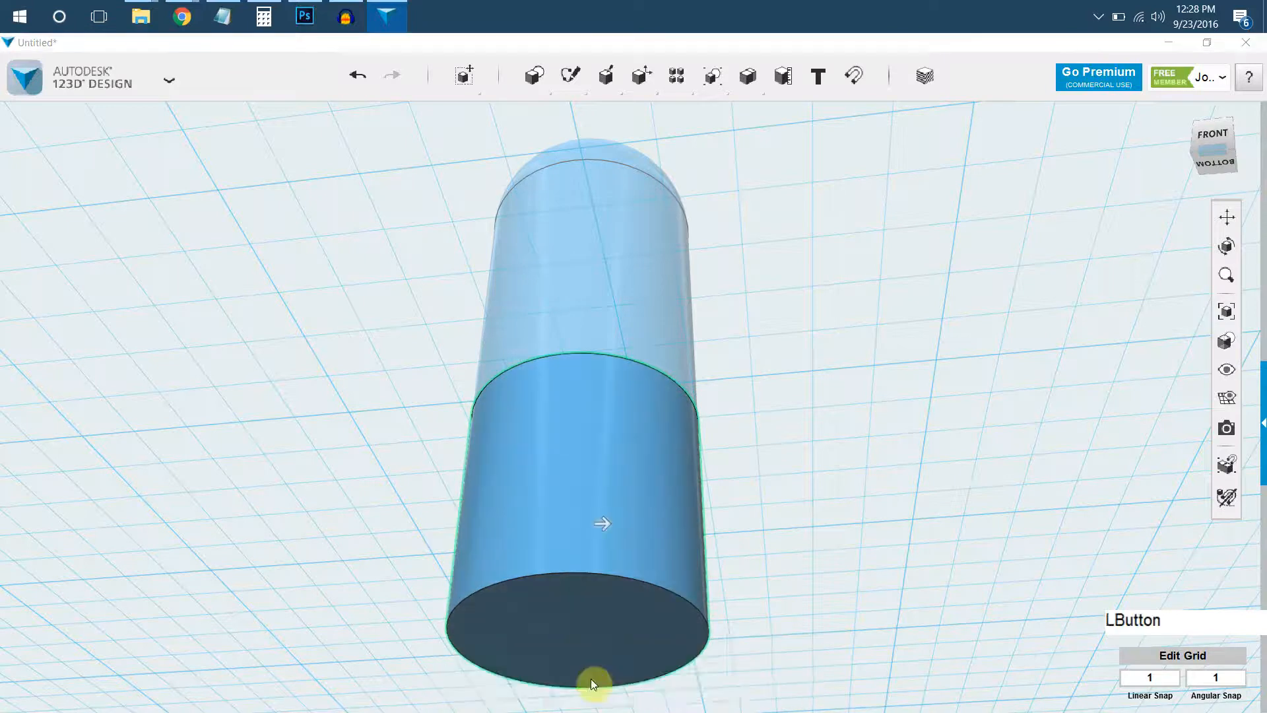
middle_click_drag(607, 512, 598, 473)
left_click_drag(598, 473, 581, 473)
left_click(765, 470)
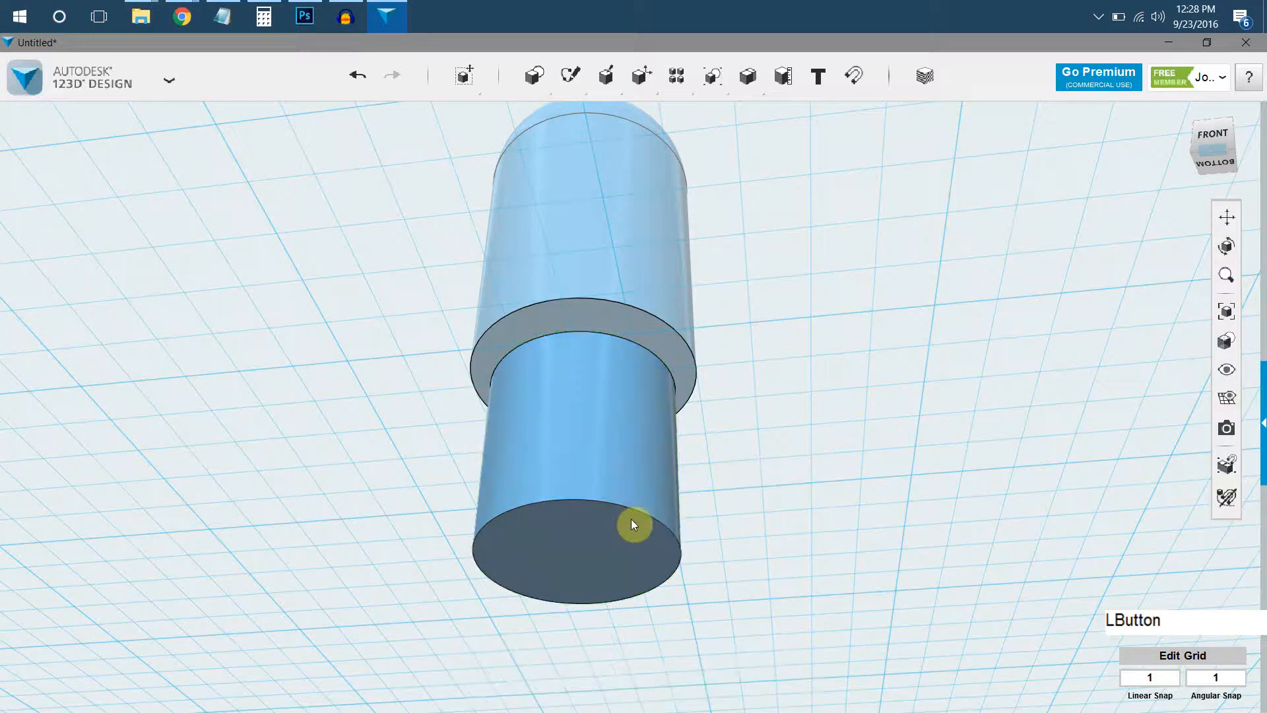
Move the smaller cylinder straight up so its upper part overlaps the inside of the domed body.
left_click(627, 526)
left_click(513, 679)
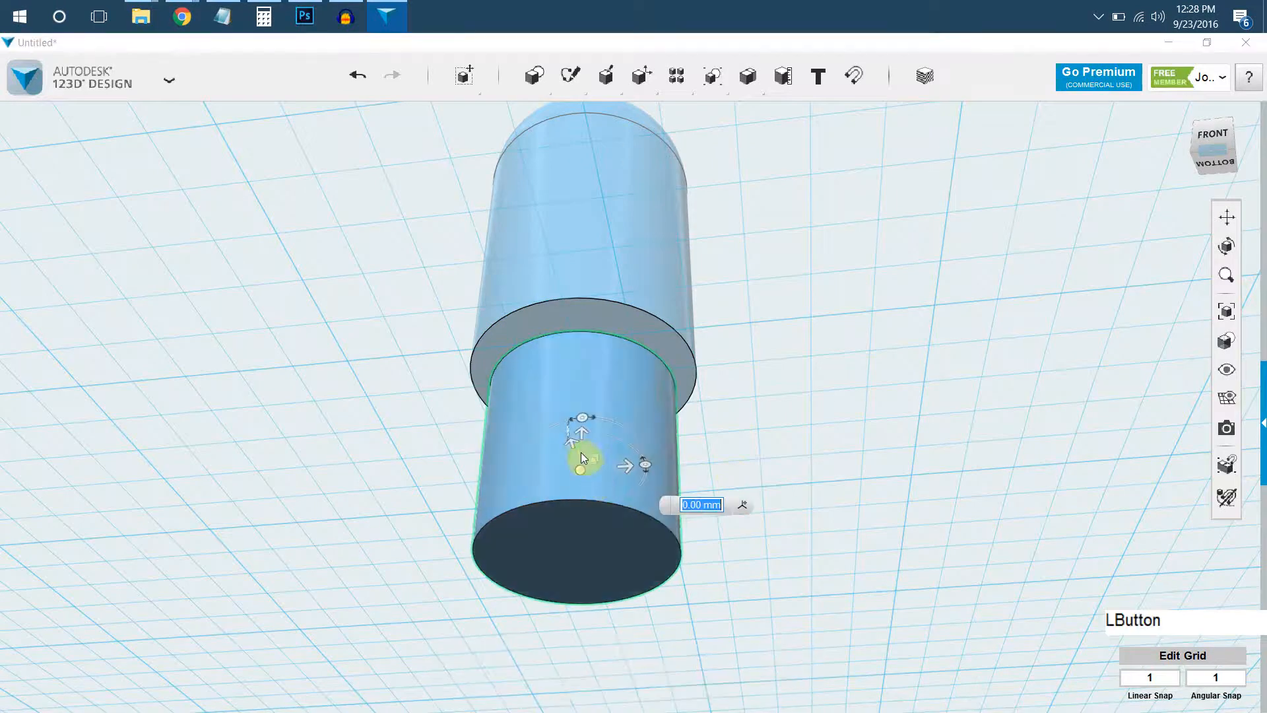
left_click_drag(580, 433, 588, 371)
left_click(770, 318)
Subtract the smaller cylinder from the domed body to cut a round recess into its underside.
right_click_drag(770, 318, 558, 276)
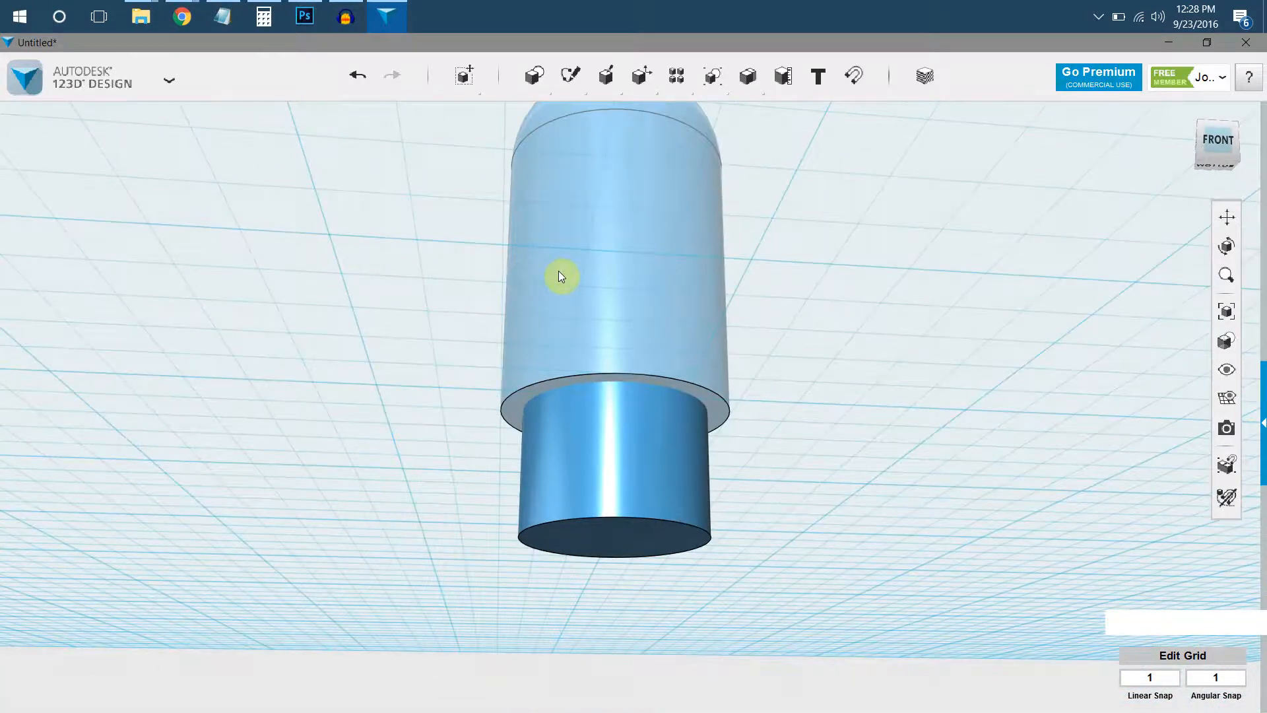
right_click_drag(709, 411, 722, 467)
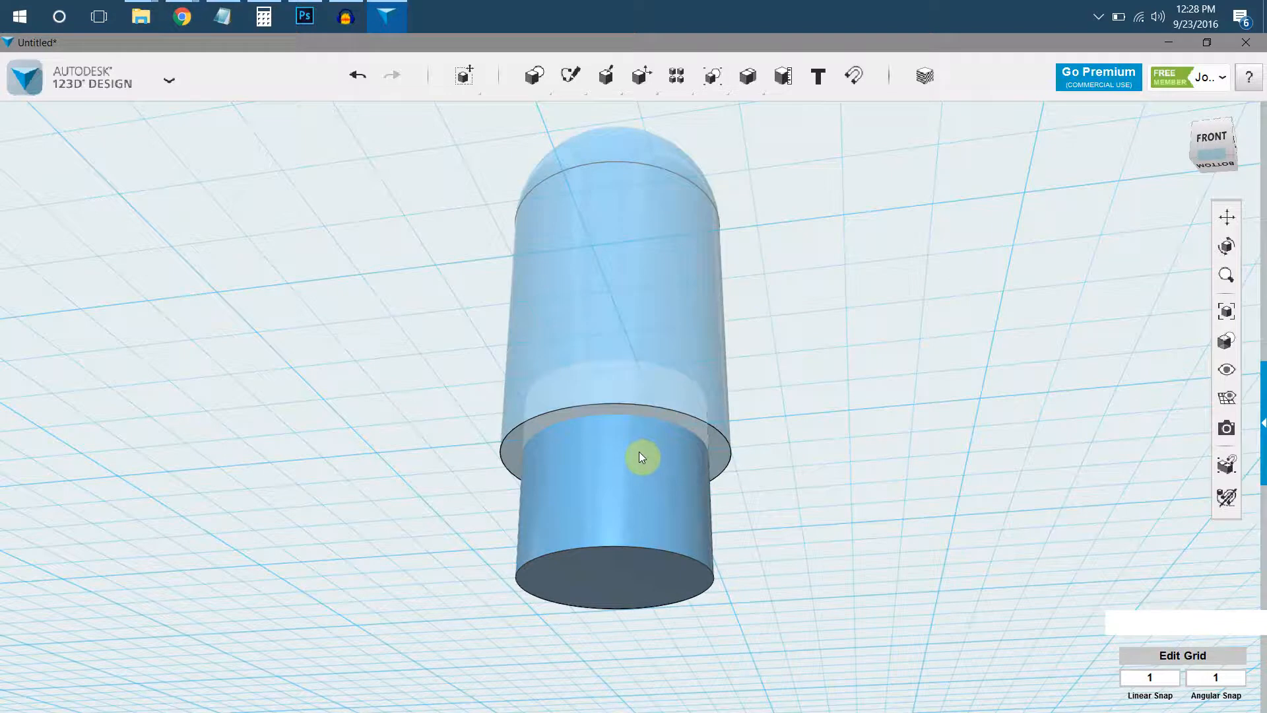
mouse_move(757, 87)
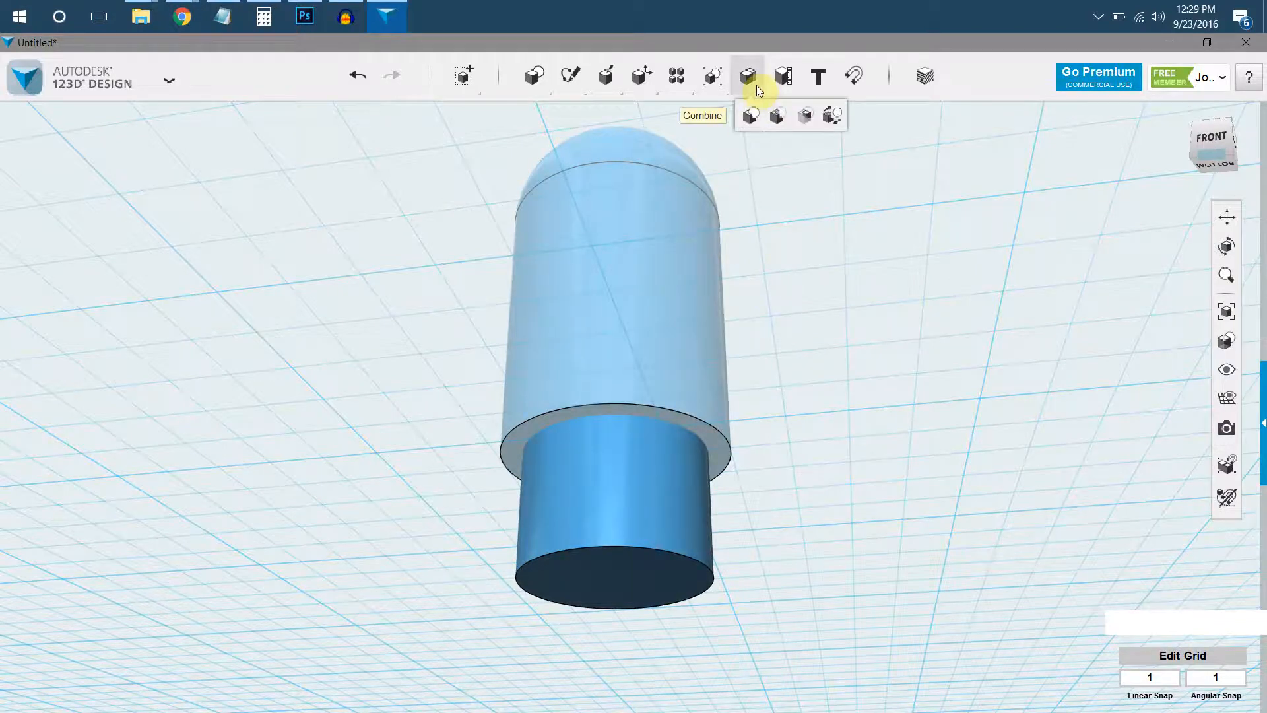
left_click(778, 119)
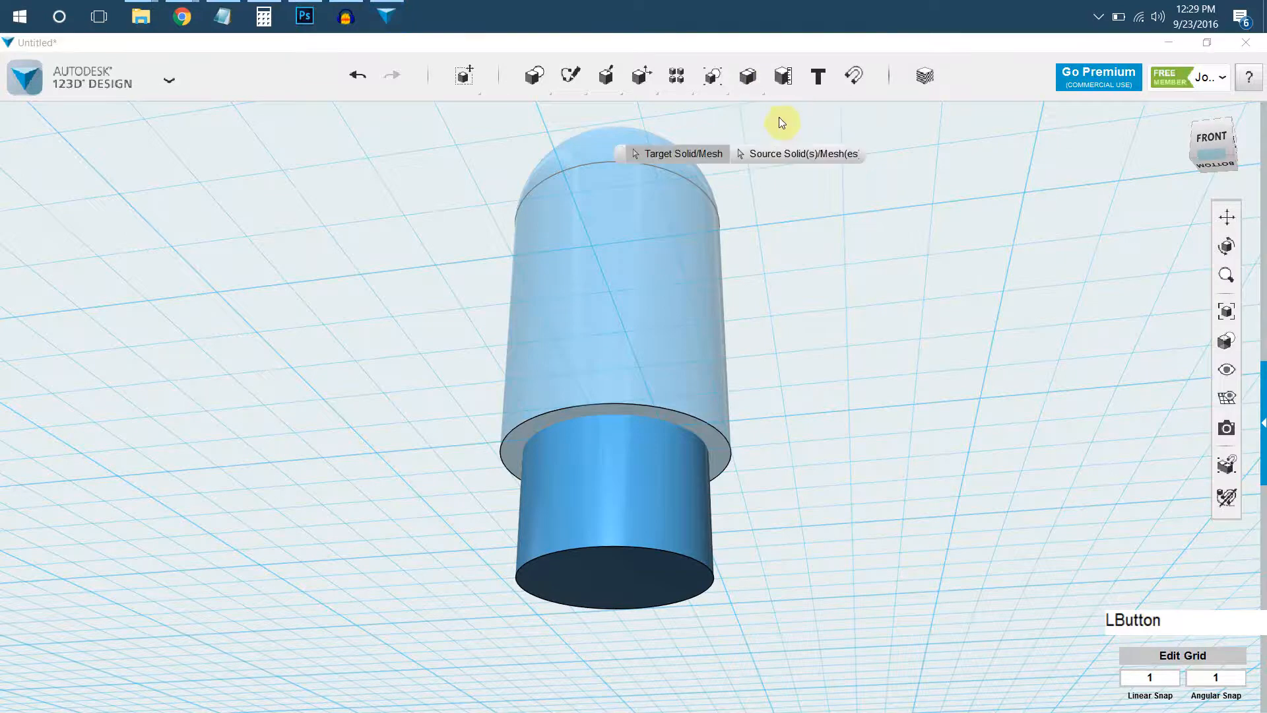
left_click(697, 242)
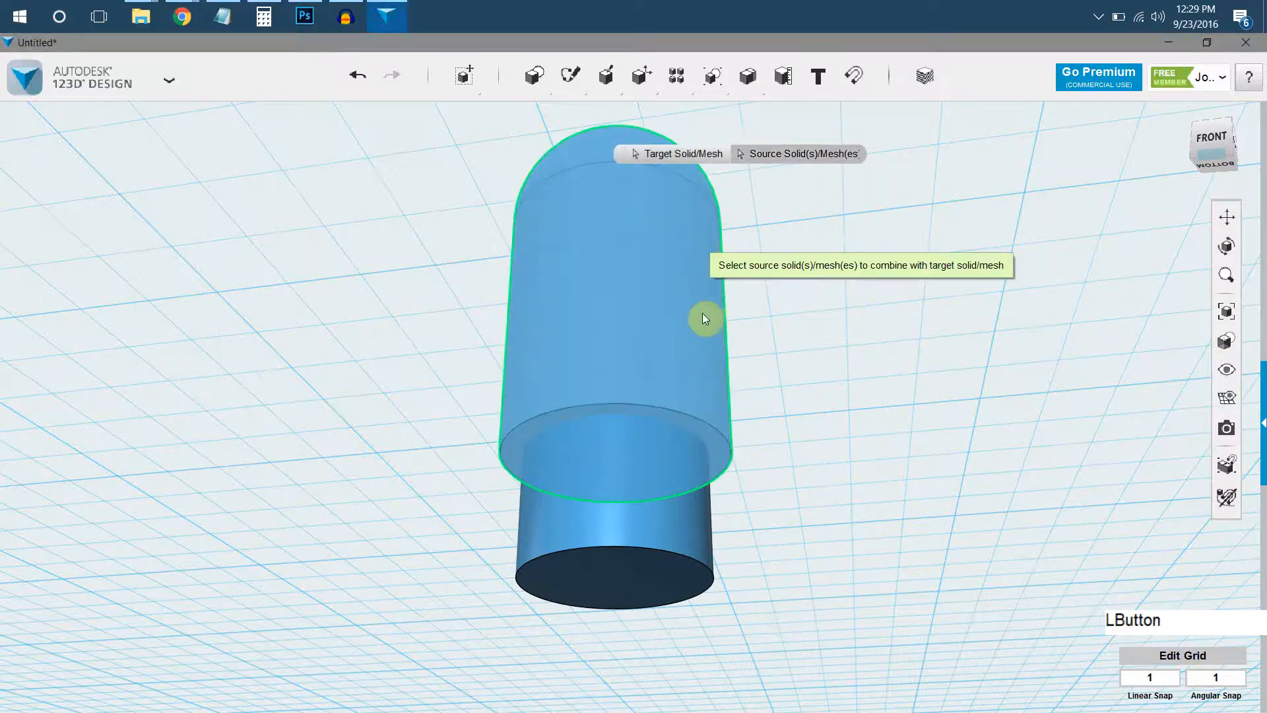
left_click(656, 518)
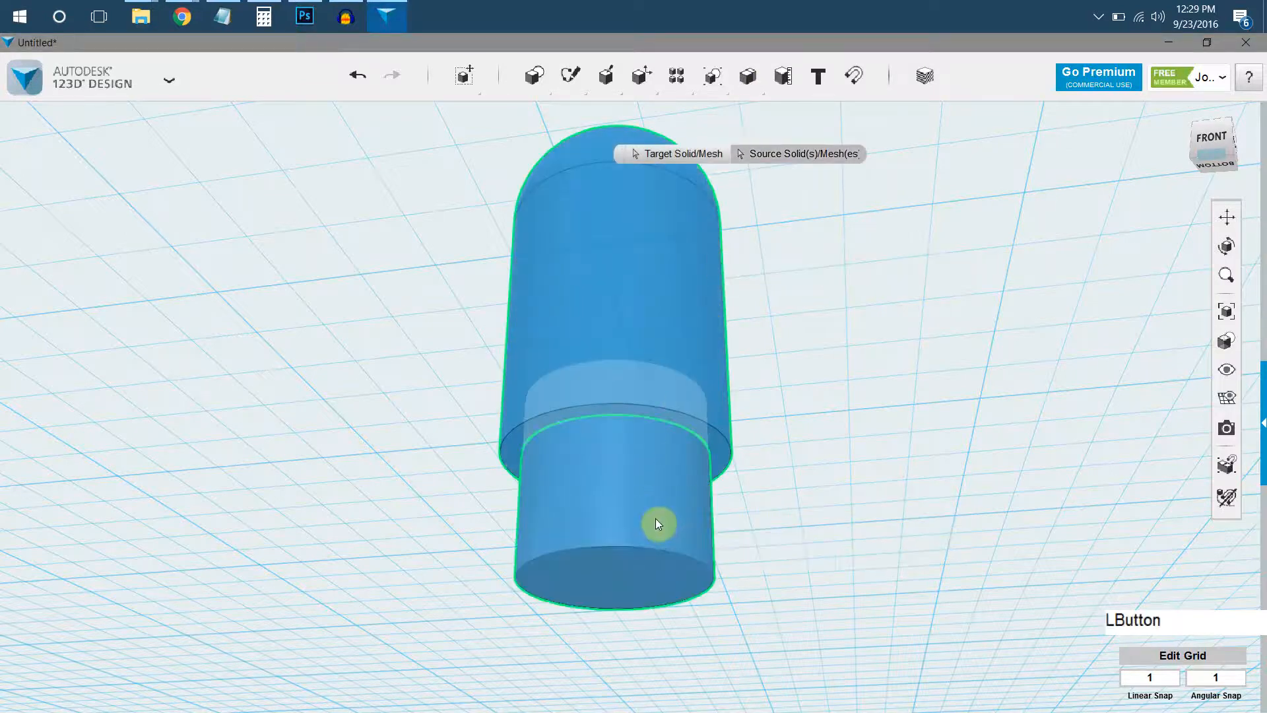
key("Return")
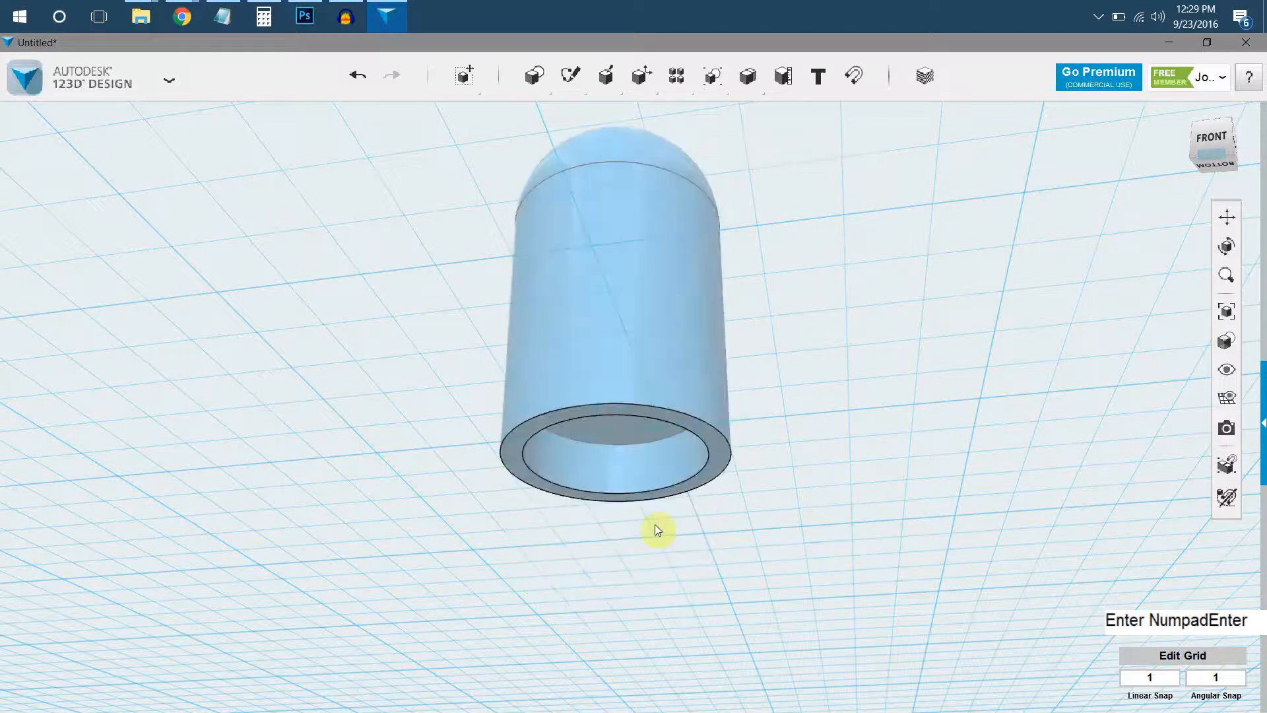
Enlarge the domed body with Smart Scale to 54 mm tall and 23.167 mm wide and deep.
mouse_move(669, 455)
right_mouse_down()
mouse_move(673, 396)
mouse_move(699, 405)
mouse_move(710, 433)
mouse_move(660, 407)
mouse_move(656, 447)
right_mouse_up()
right_click_drag(701, 303, 636, 414)
scroll(634, 414, "down", 2)
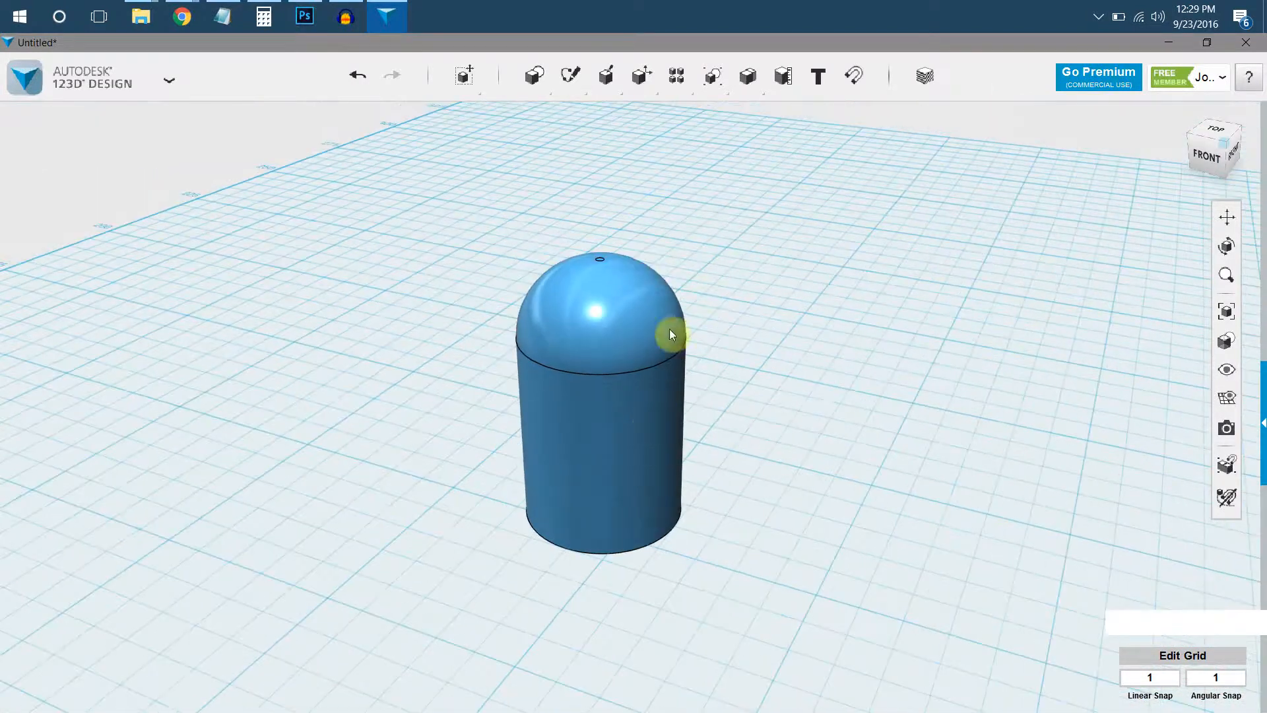
left_click(648, 387)
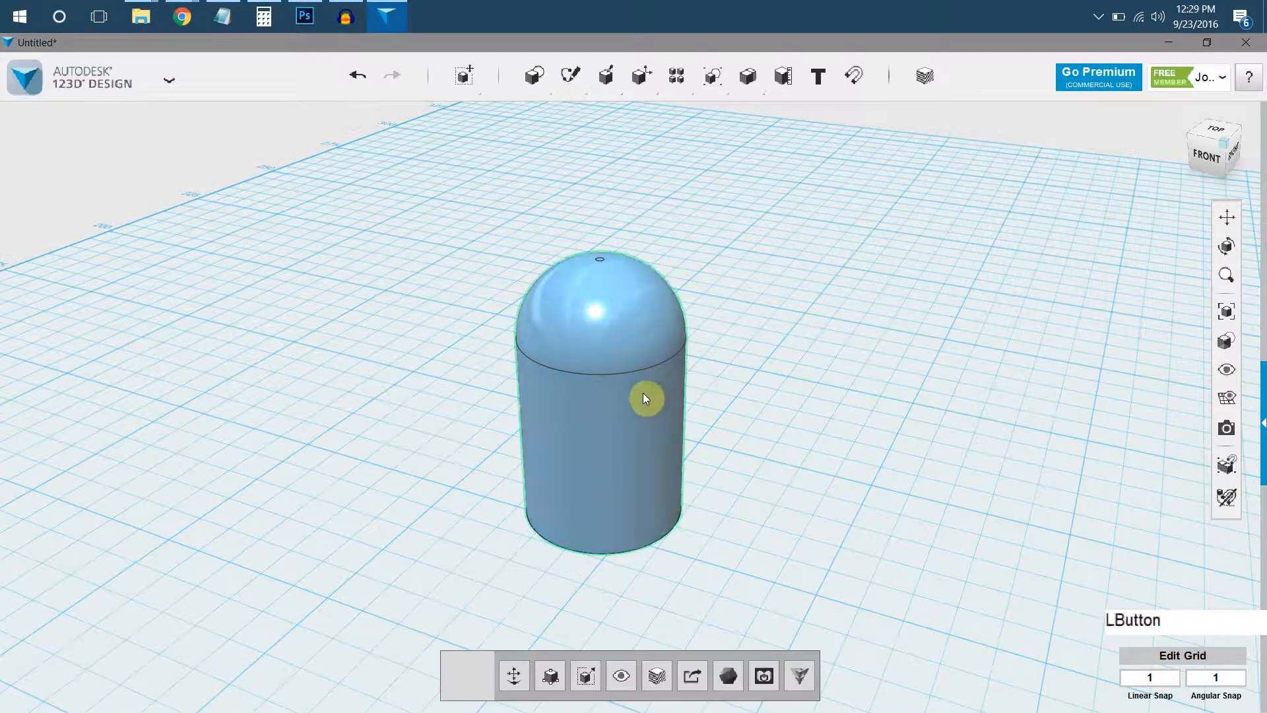
left_click(553, 683)
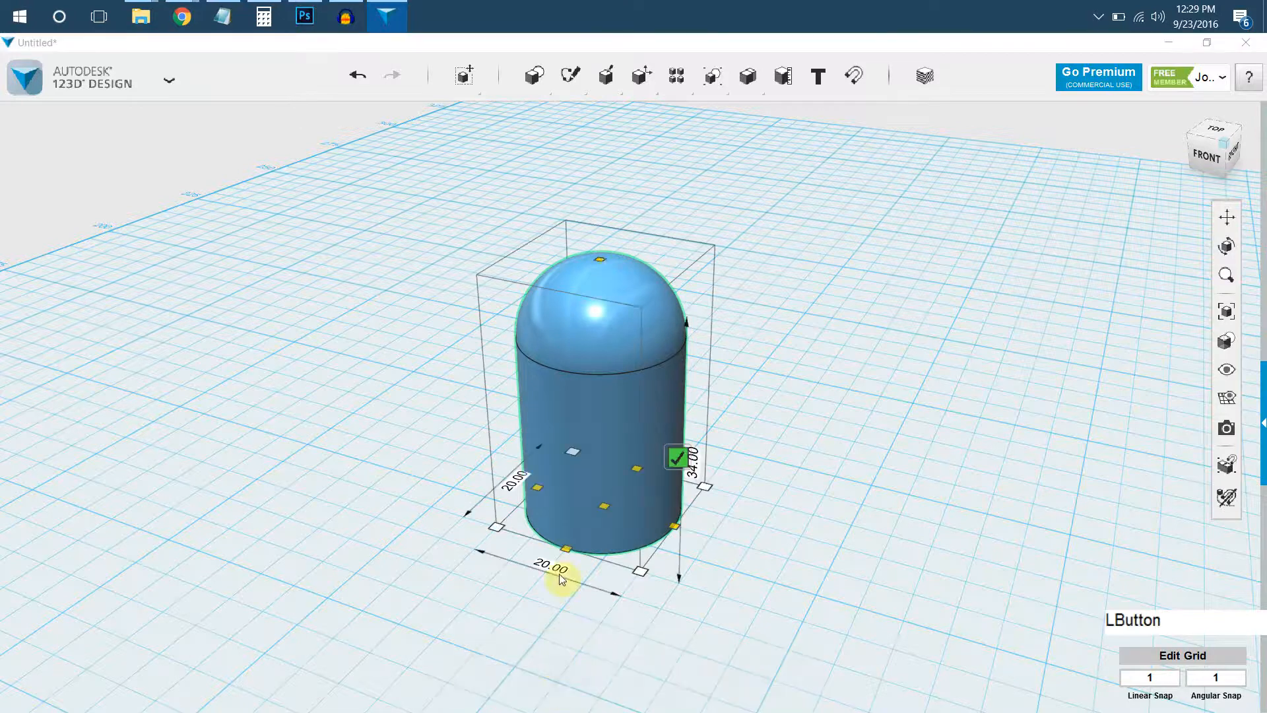
left_click_drag(600, 259, 603, 127)
middle_click_drag(594, 161, 600, 241)
left_click_drag(603, 228, 604, 184)
left_click(536, 200)
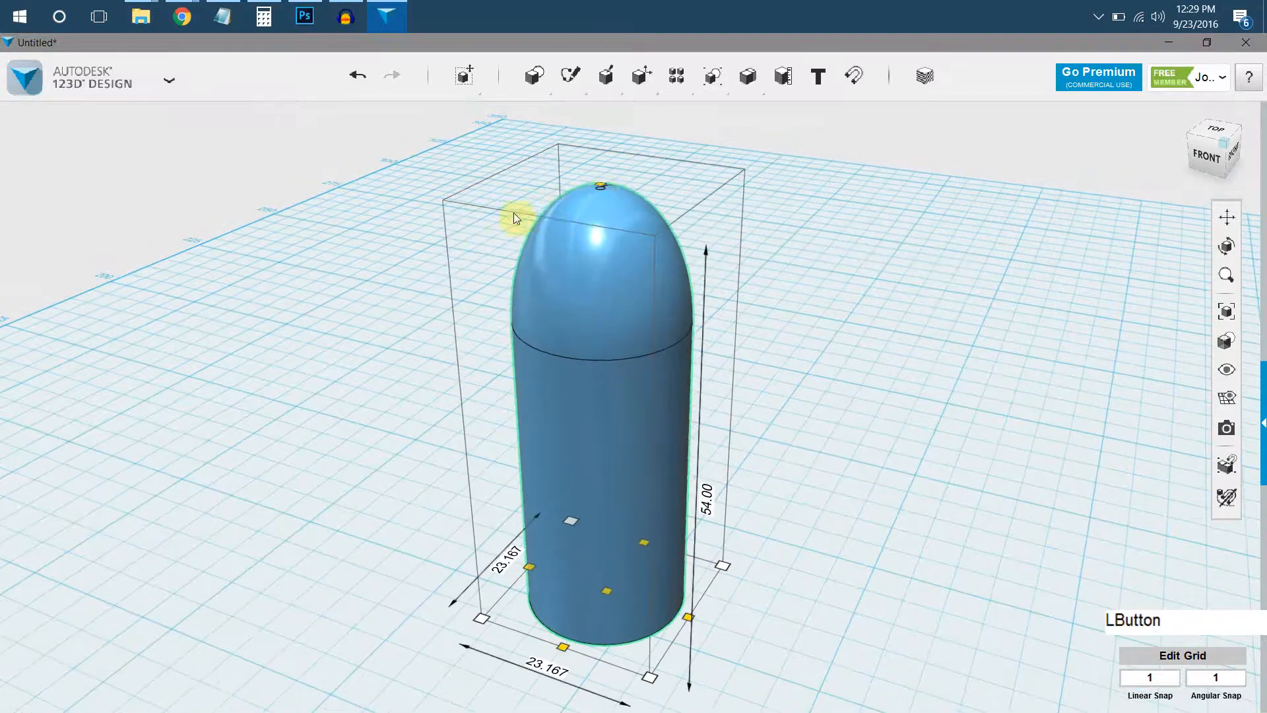
Insert a cone of radius 10 and height 20 at the centre of the recess in the body's underside.
right_click_drag(572, 399, 636, 243)
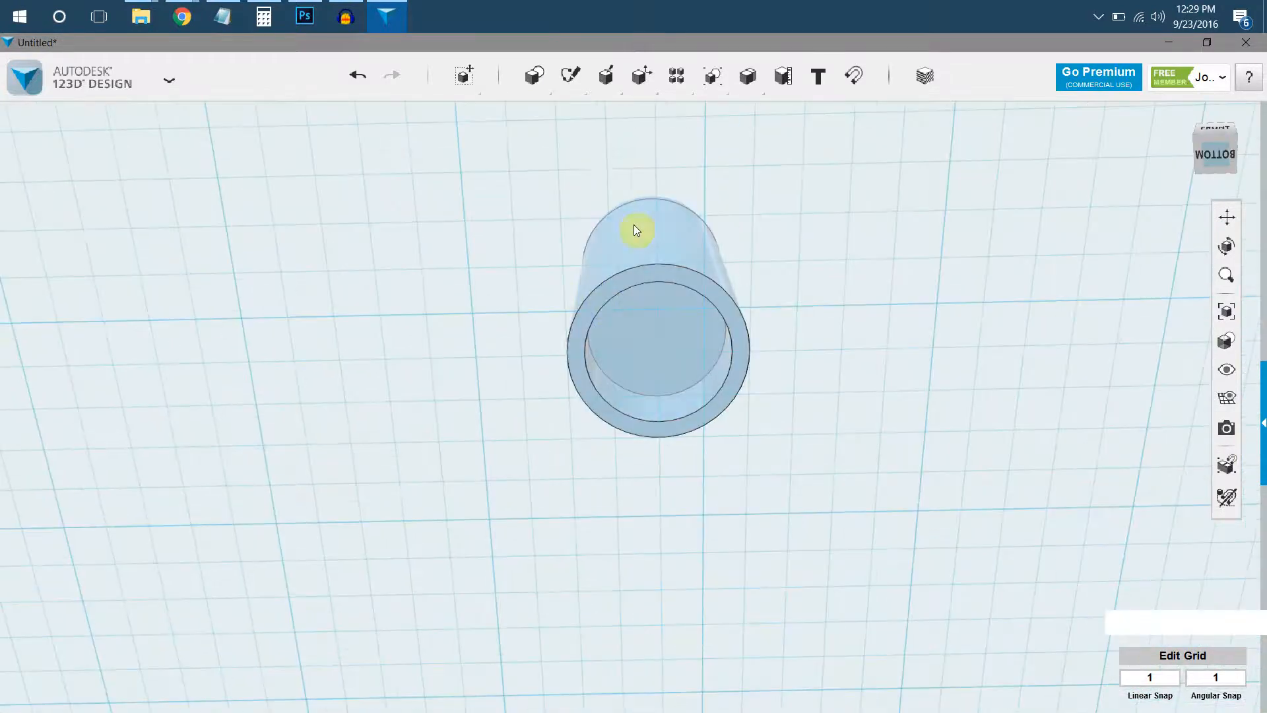
mouse_move(546, 93)
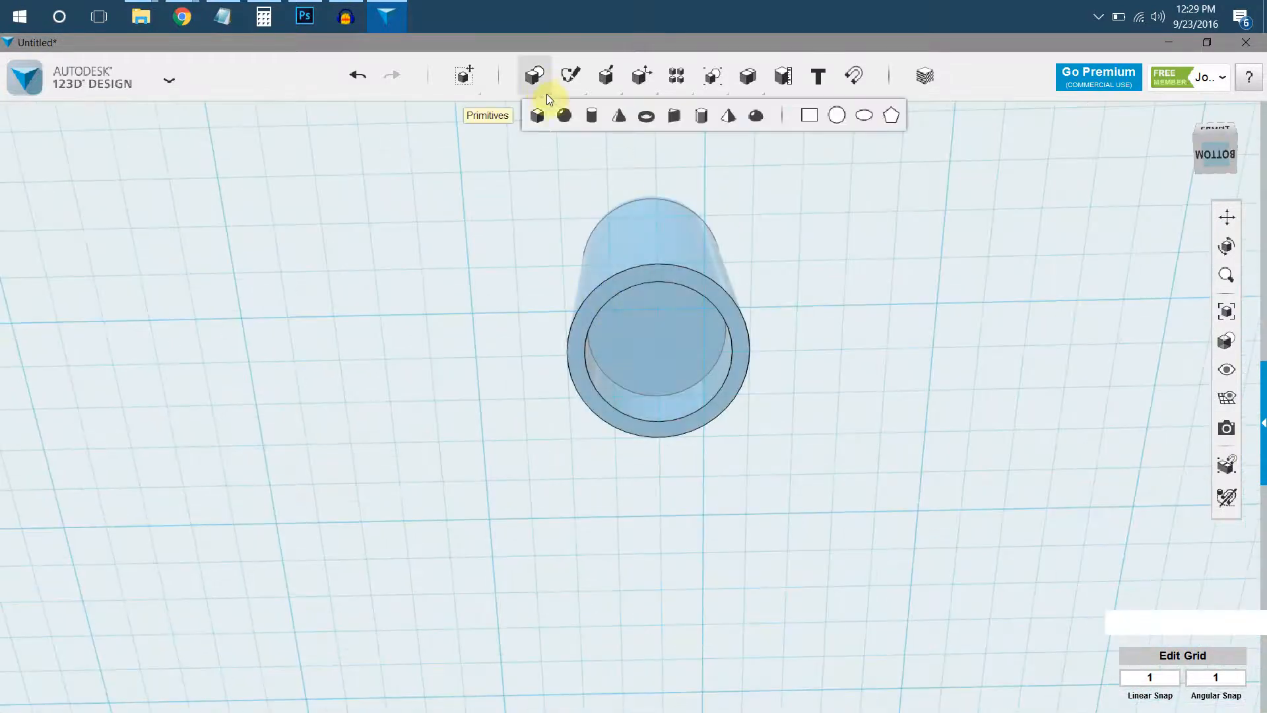
left_click(619, 117)
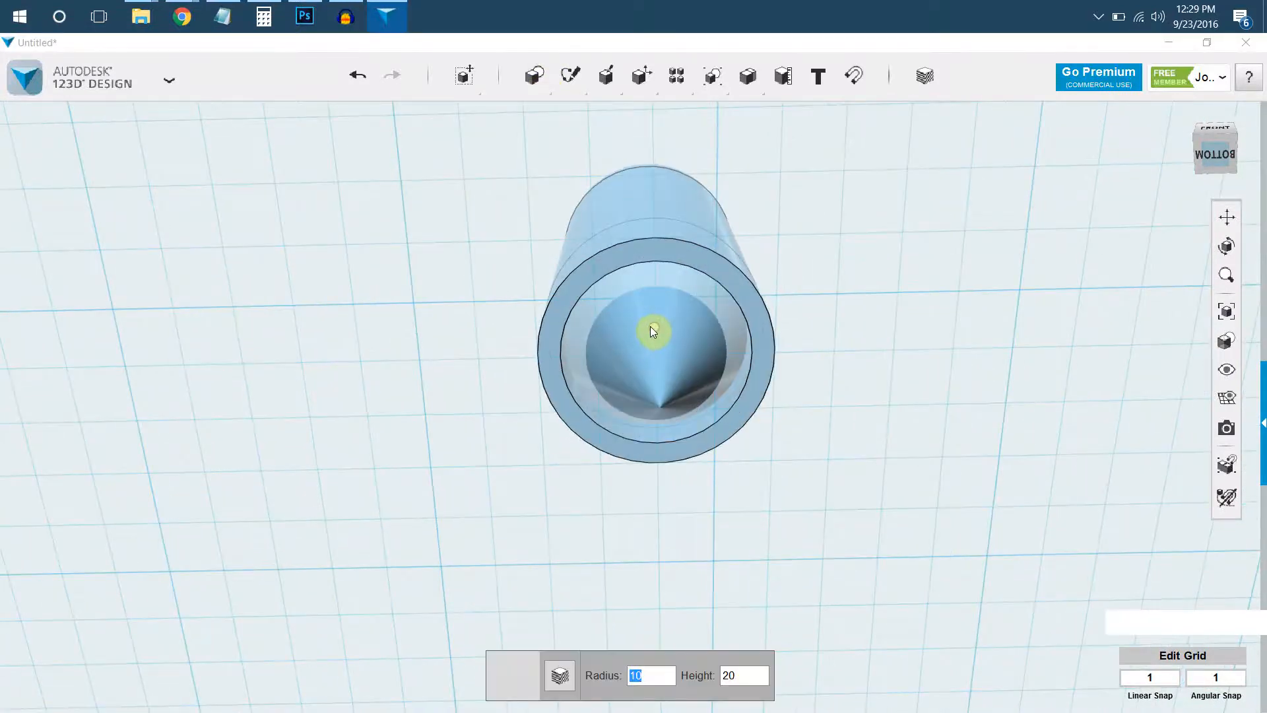
left_click(651, 327)
right_click_drag(651, 338, 636, 502)
Rotate the cone 180 degrees so its tip points up into the body and its base faces down.
left_click(668, 528)
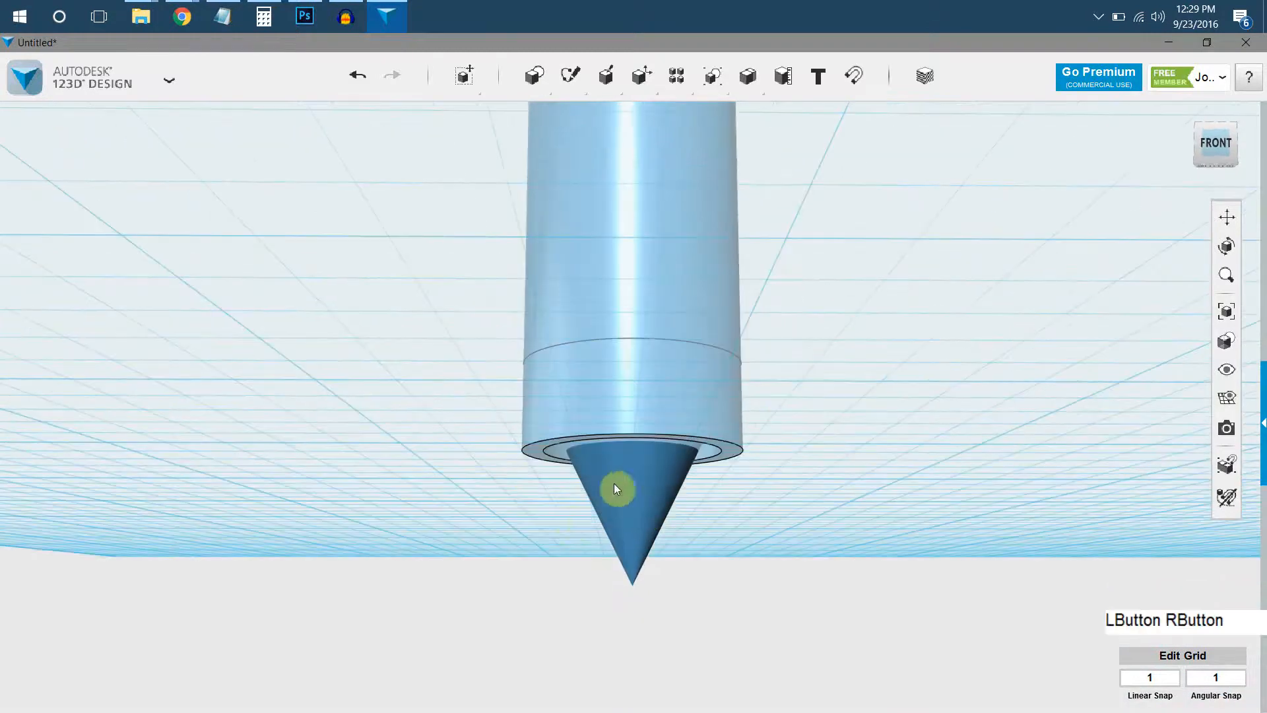
left_click(698, 522)
left_click(655, 508)
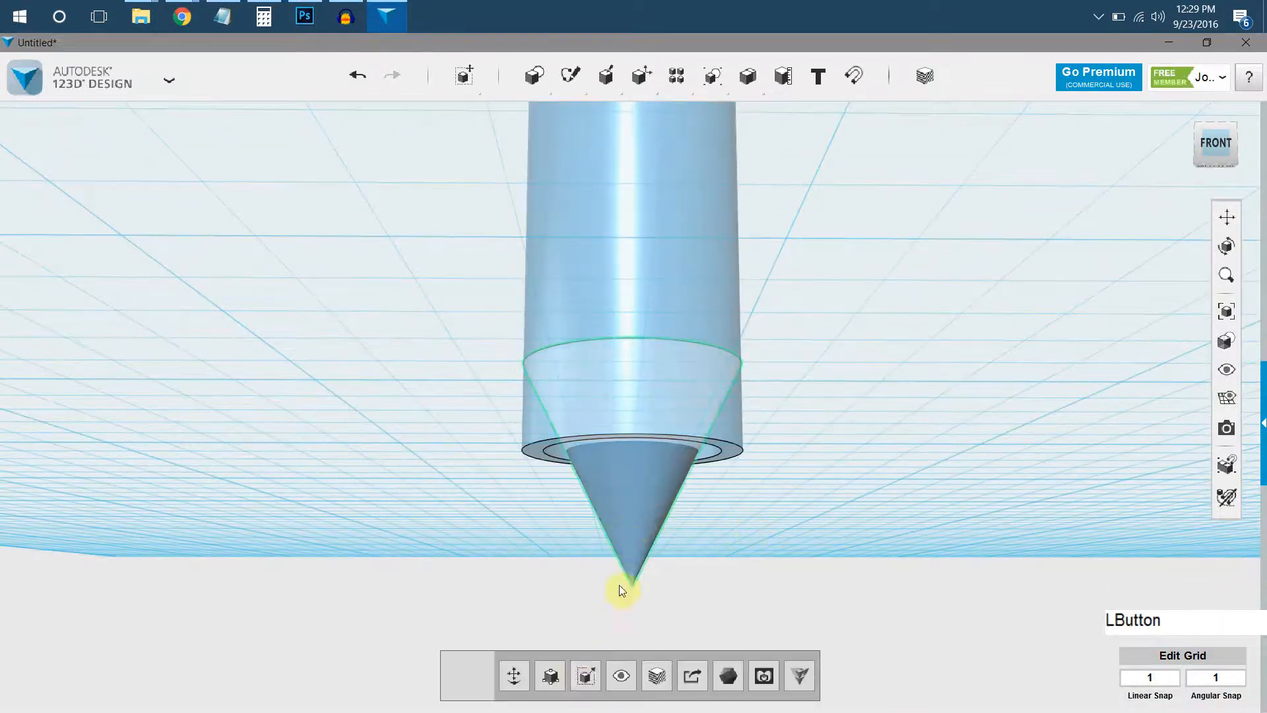
left_click(513, 676)
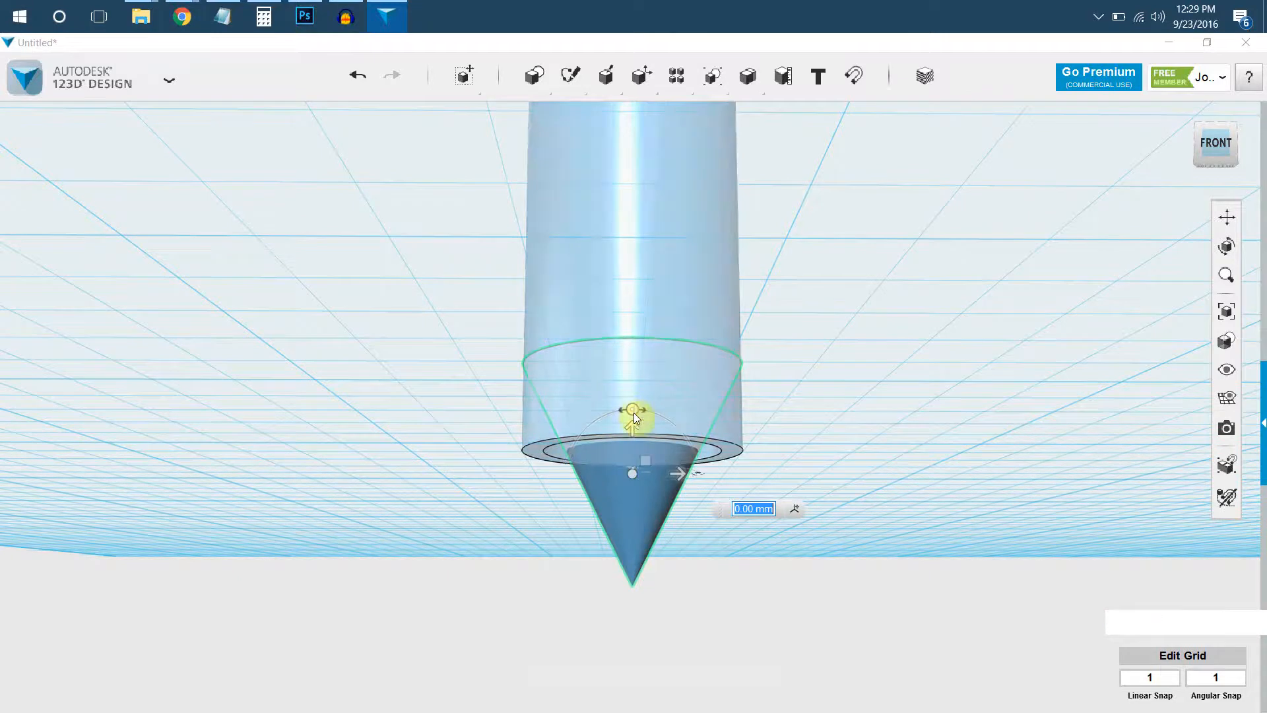
right_click_drag(697, 474, 648, 444)
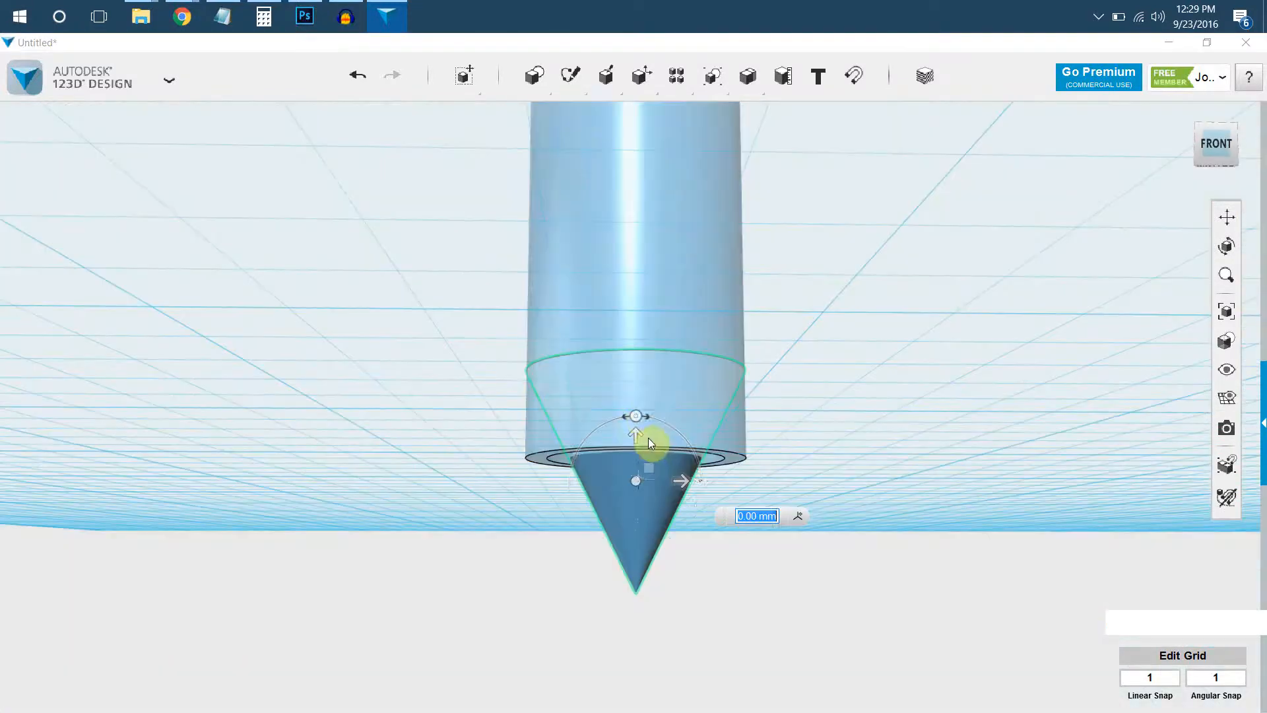
mouse_move(640, 420)
left_mouse_down()
mouse_move(601, 455)
mouse_move(616, 522)
mouse_move(632, 564)
mouse_move(674, 556)
left_mouse_up()
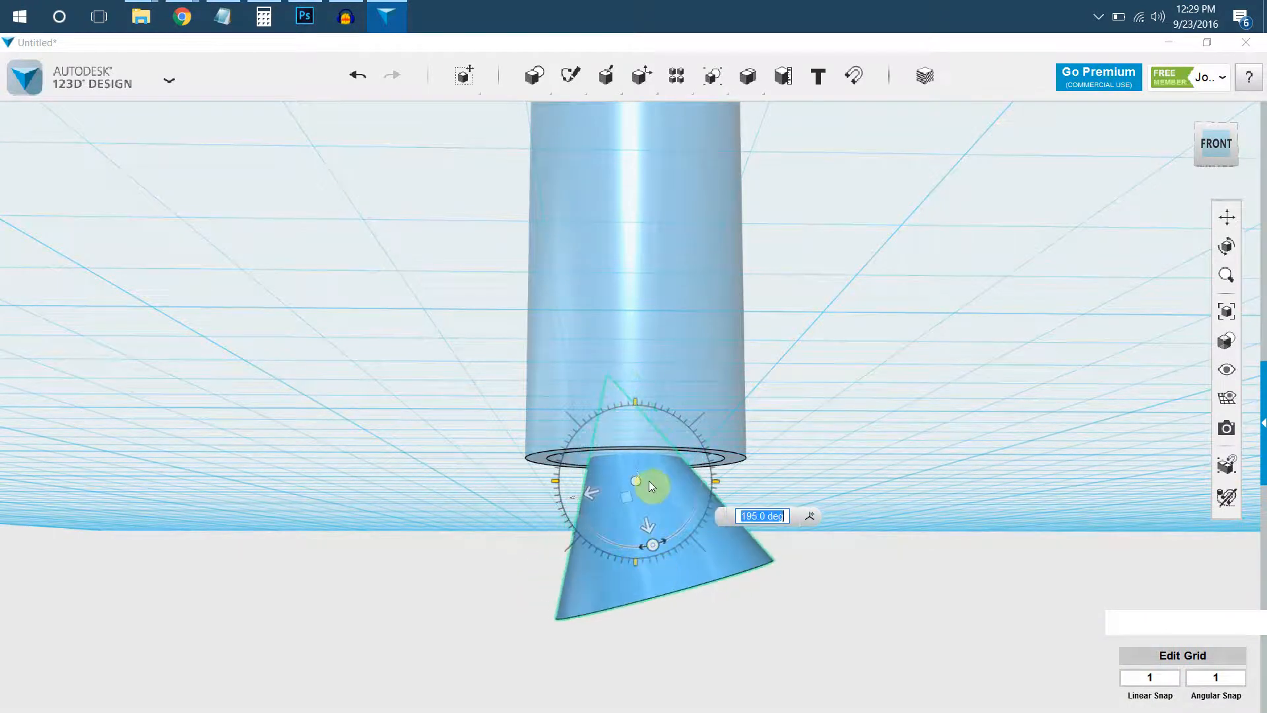
type("180")
key("KP_Enter")
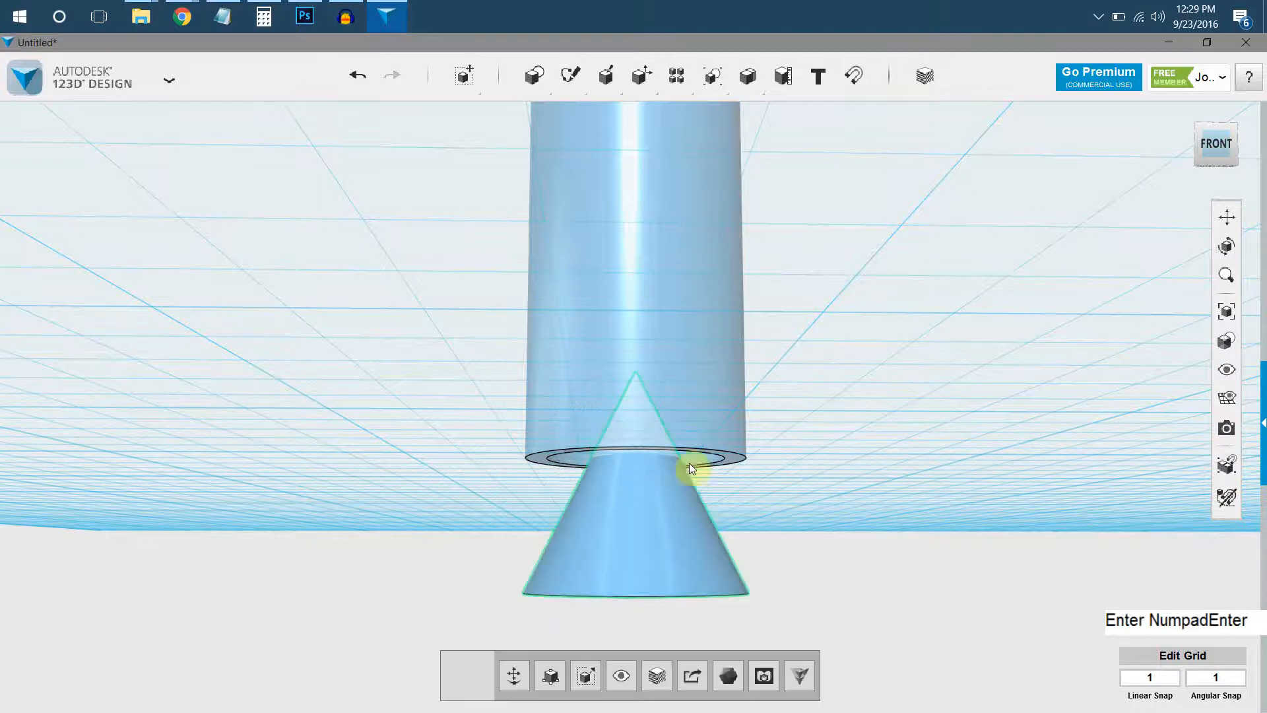
right_click_drag(741, 409, 737, 406)
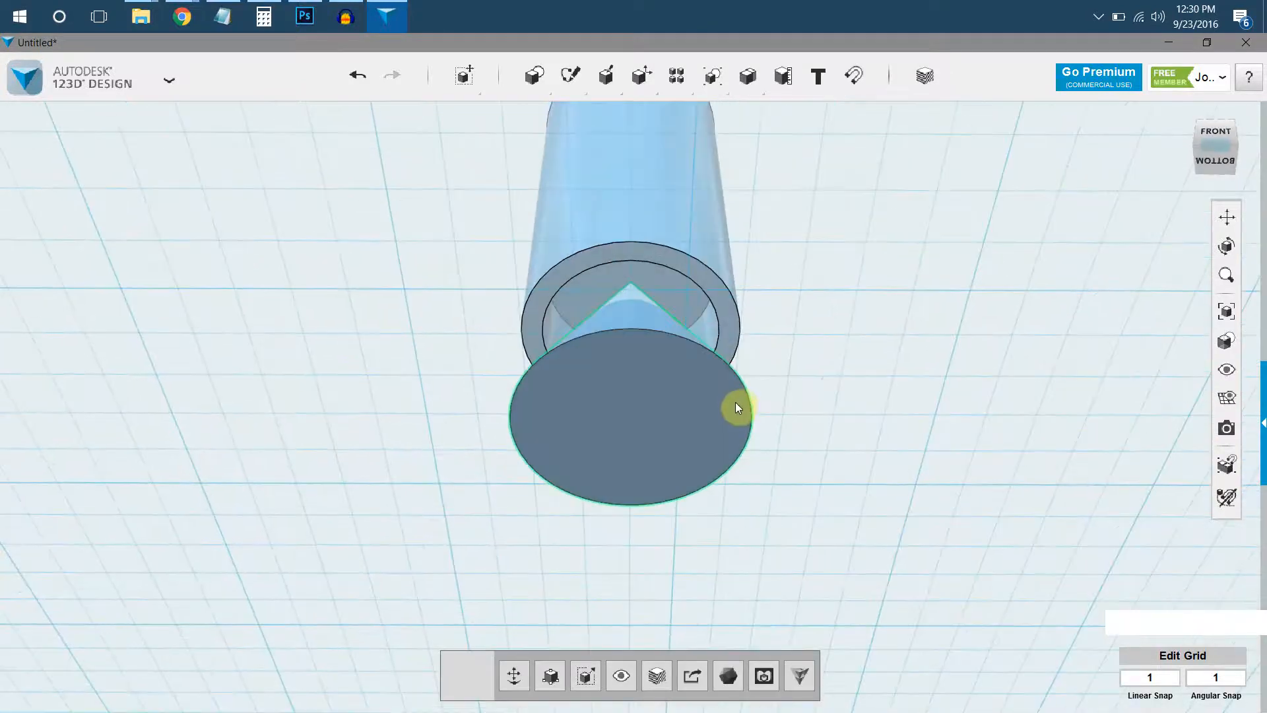
left_click(735, 404)
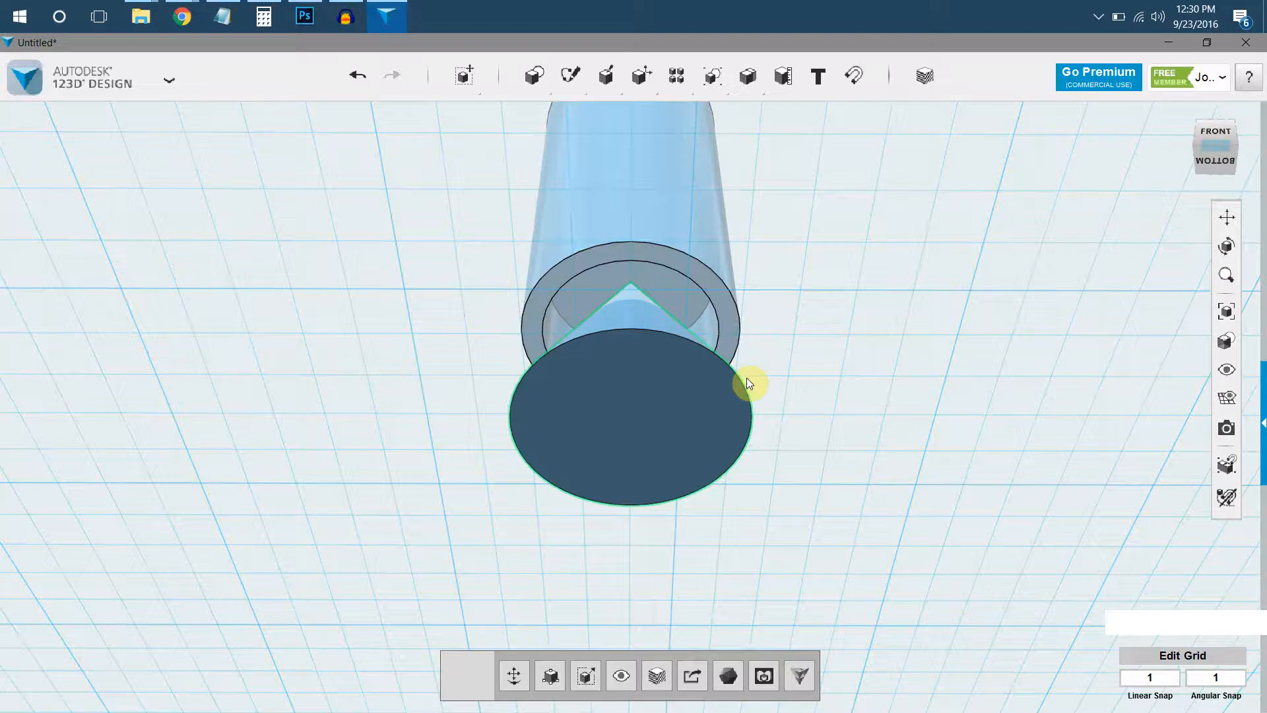
right_click_drag(759, 175, 687, 472)
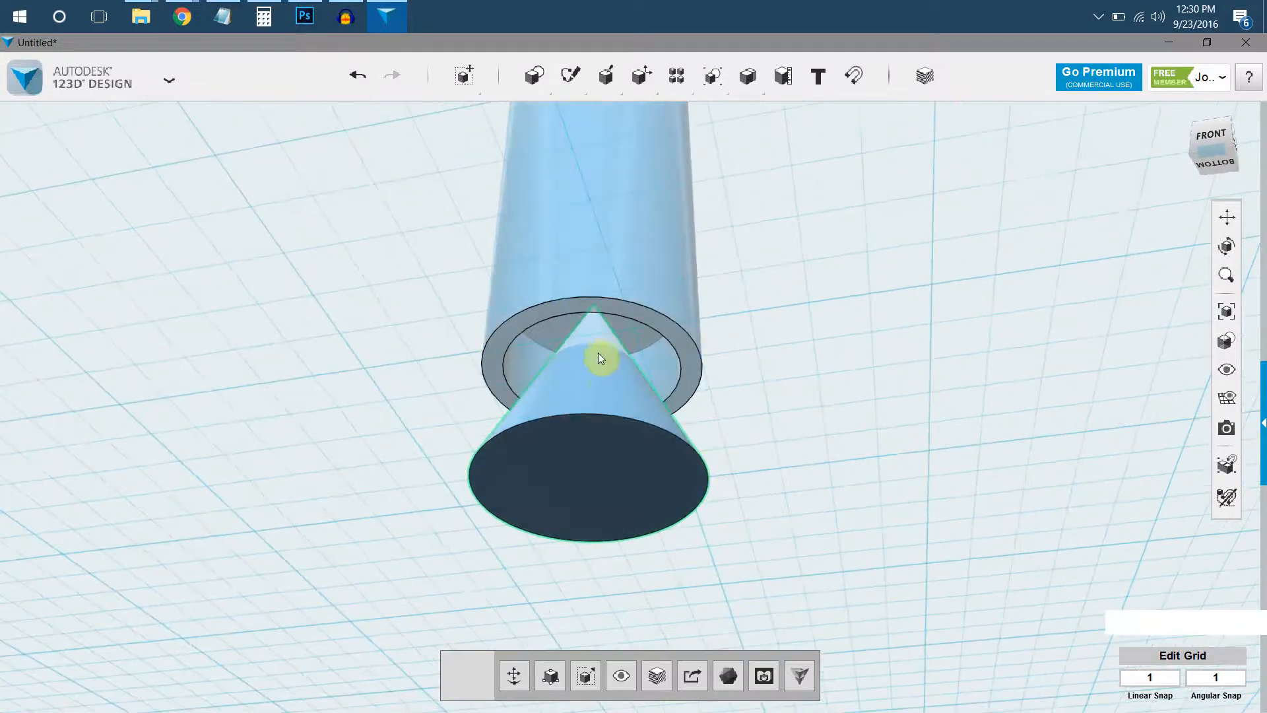
right_click_drag(606, 350, 600, 333)
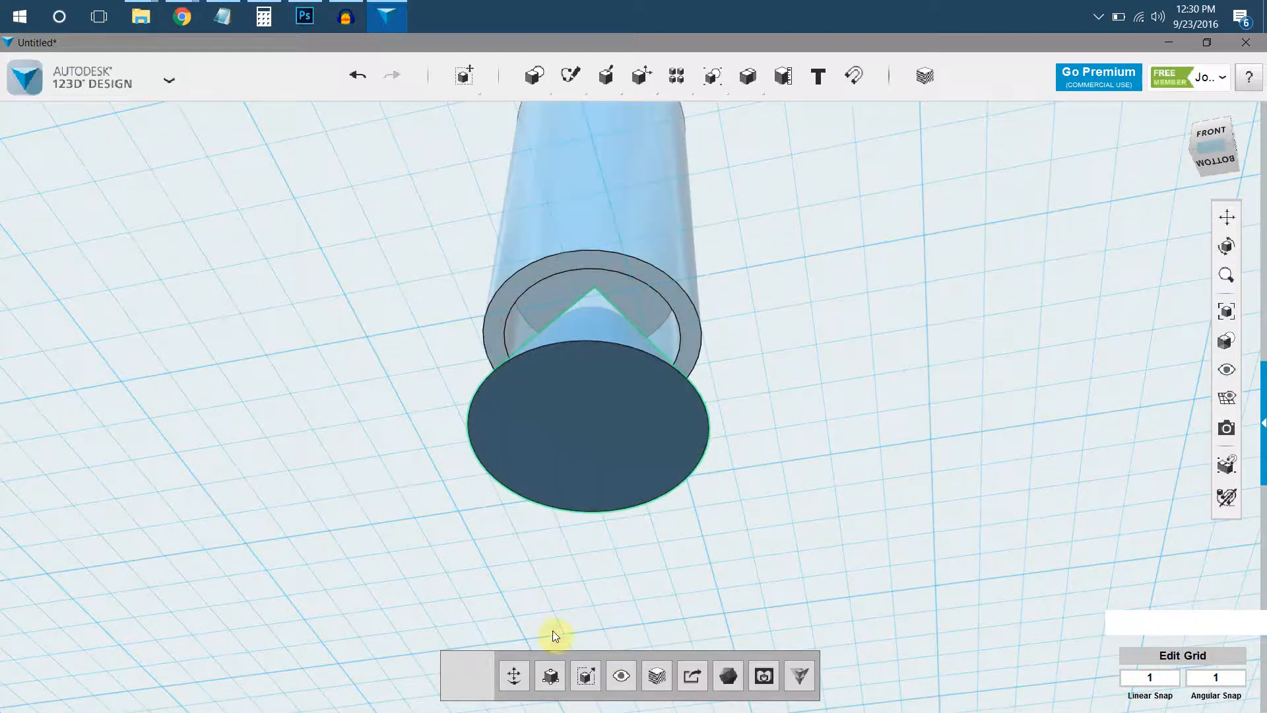
left_click(521, 685)
left_click(595, 312)
left_click_drag(595, 311, 599, 300)
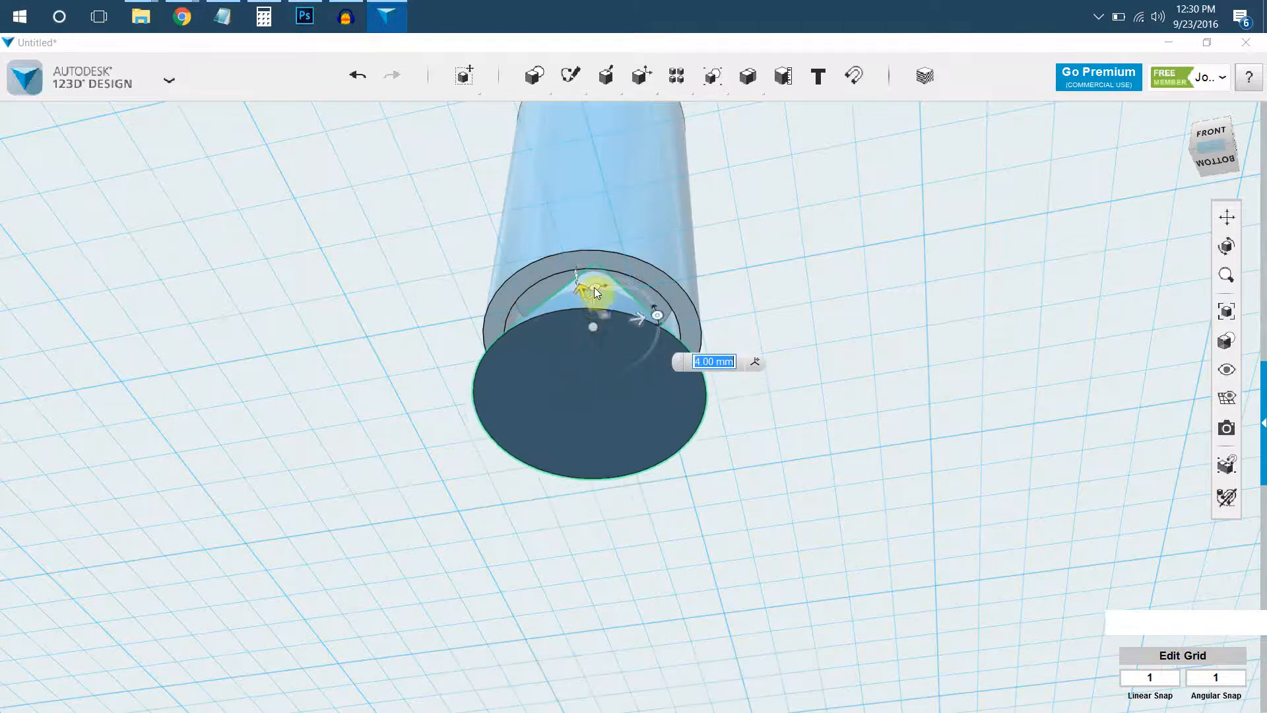
scroll(597, 264, "up", 4)
scroll(601, 258, "up", 3)
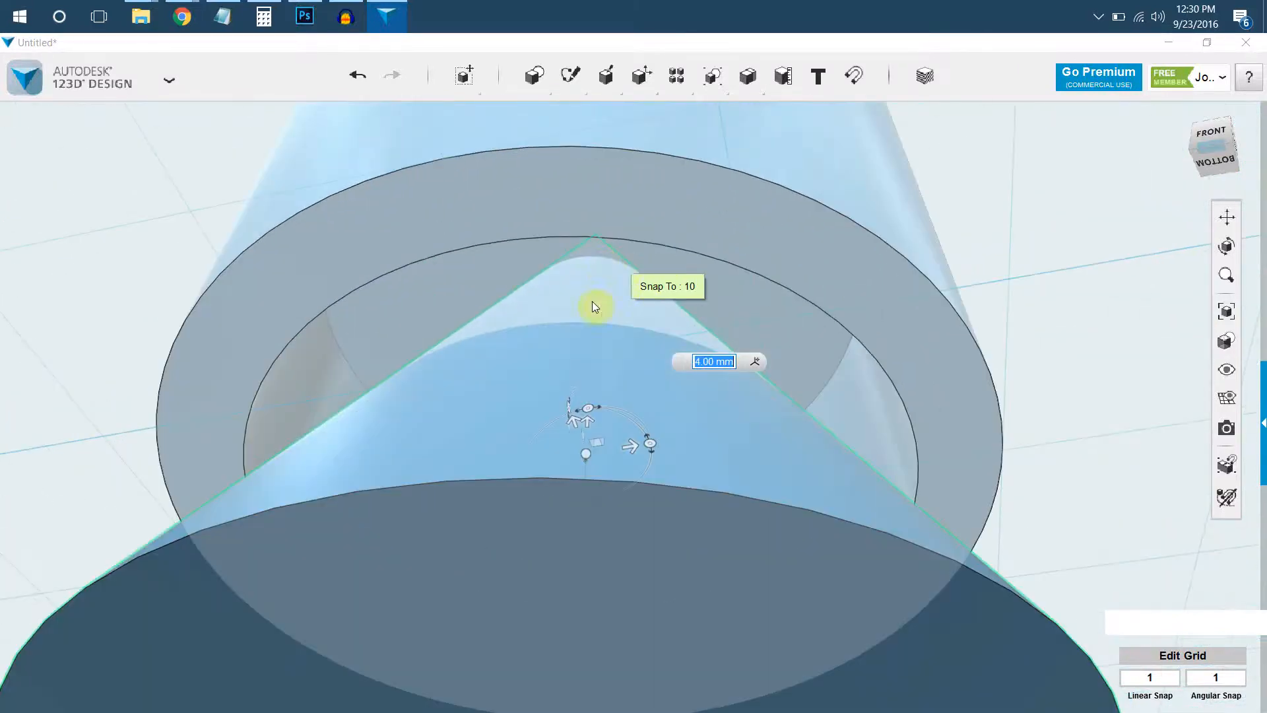
left_click_drag(584, 419, 592, 394)
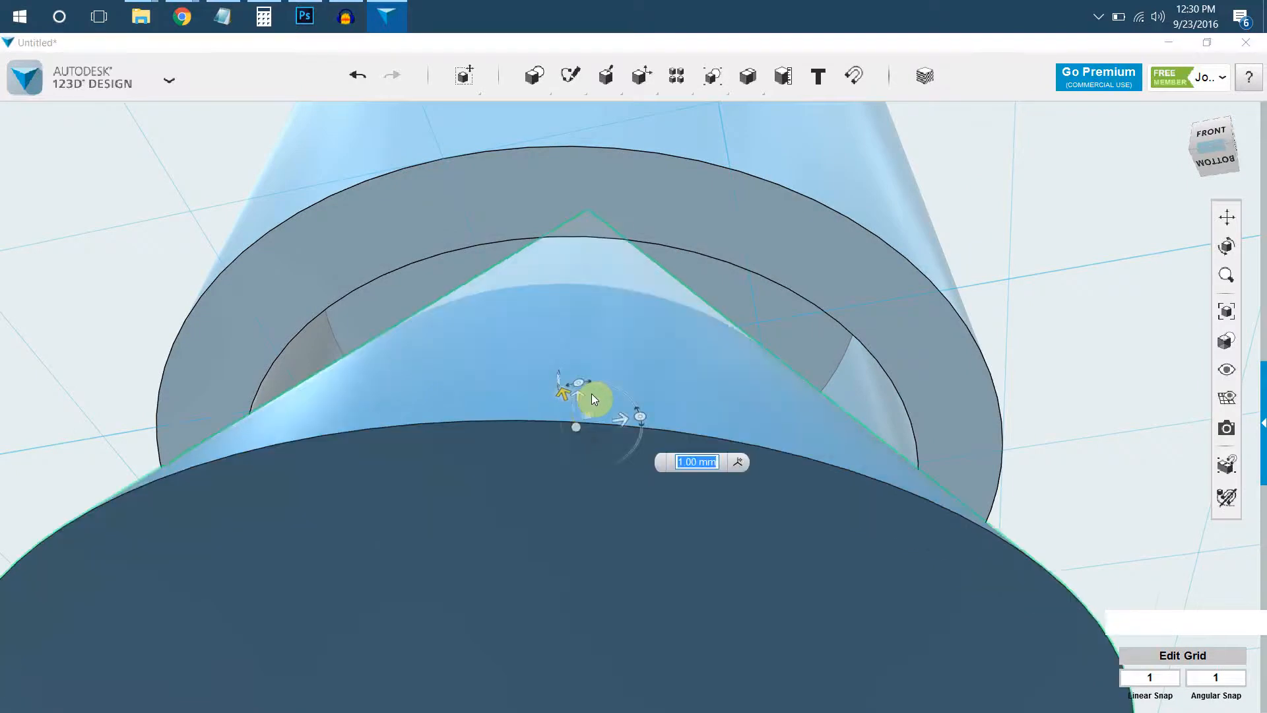
key("ctrl+z")
left_click(594, 445)
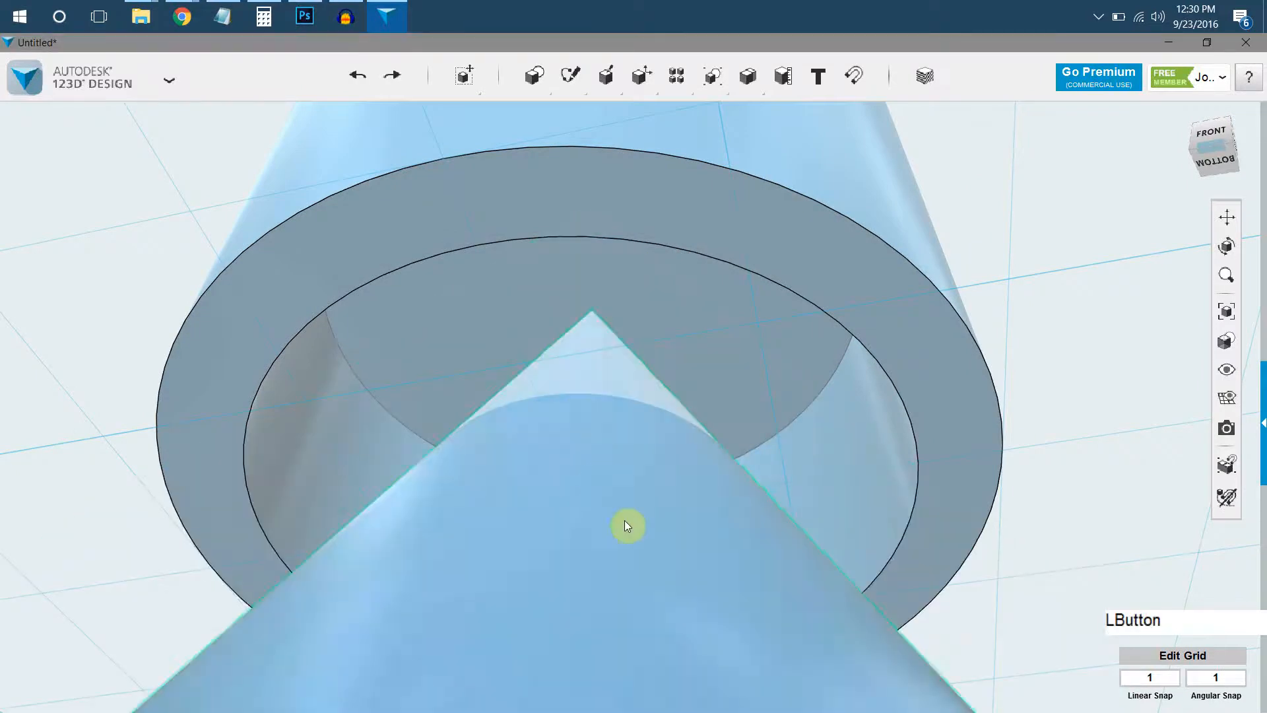
Move the cone up so its tip sits inside the body's recess and its base protrudes below the body.
scroll(594, 475, "down", 4)
left_click(546, 673)
left_click_drag(591, 501, 595, 447)
right_click_drag(597, 400, 596, 397)
left_click_drag(587, 423, 595, 393)
left_click(866, 335)
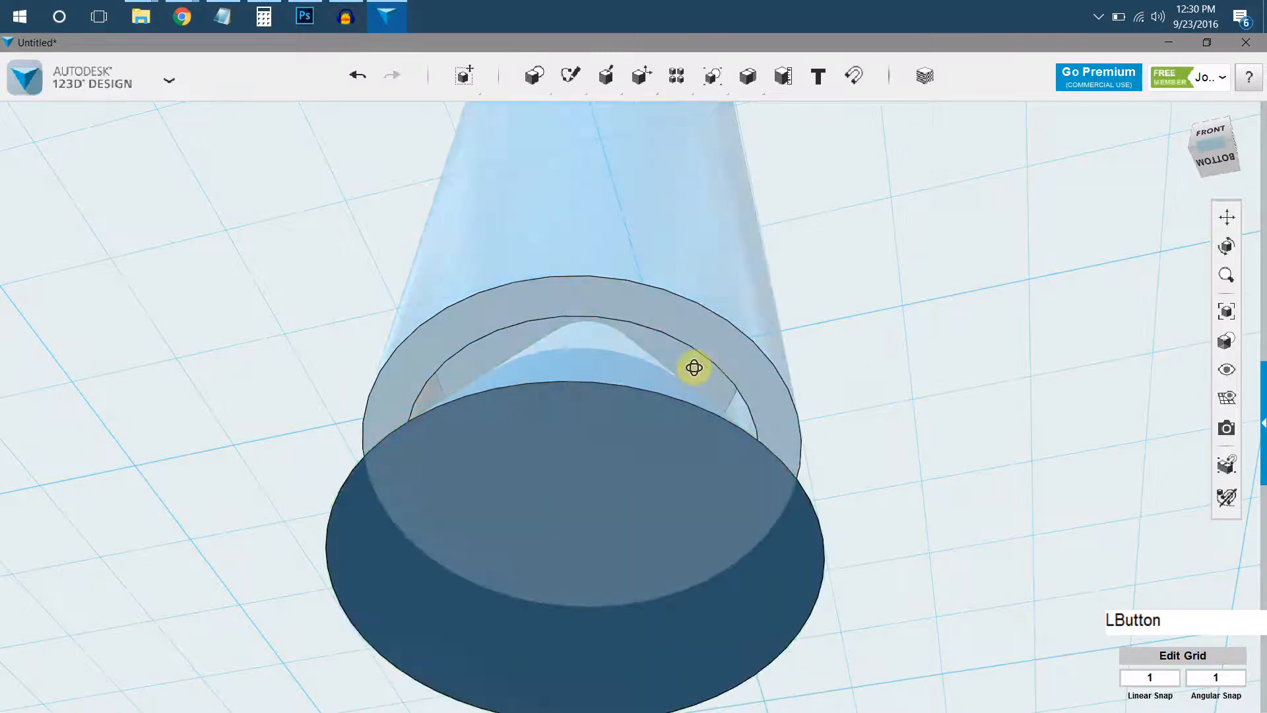
Shell the cone from its flat base with an inside wall thickness of 1 mm.
right_click_drag(701, 365, 628, 398)
scroll(627, 399, "down", 3)
middle_click_drag(628, 398, 618, 374)
right_click_drag(618, 379, 762, 532)
left_click(644, 469)
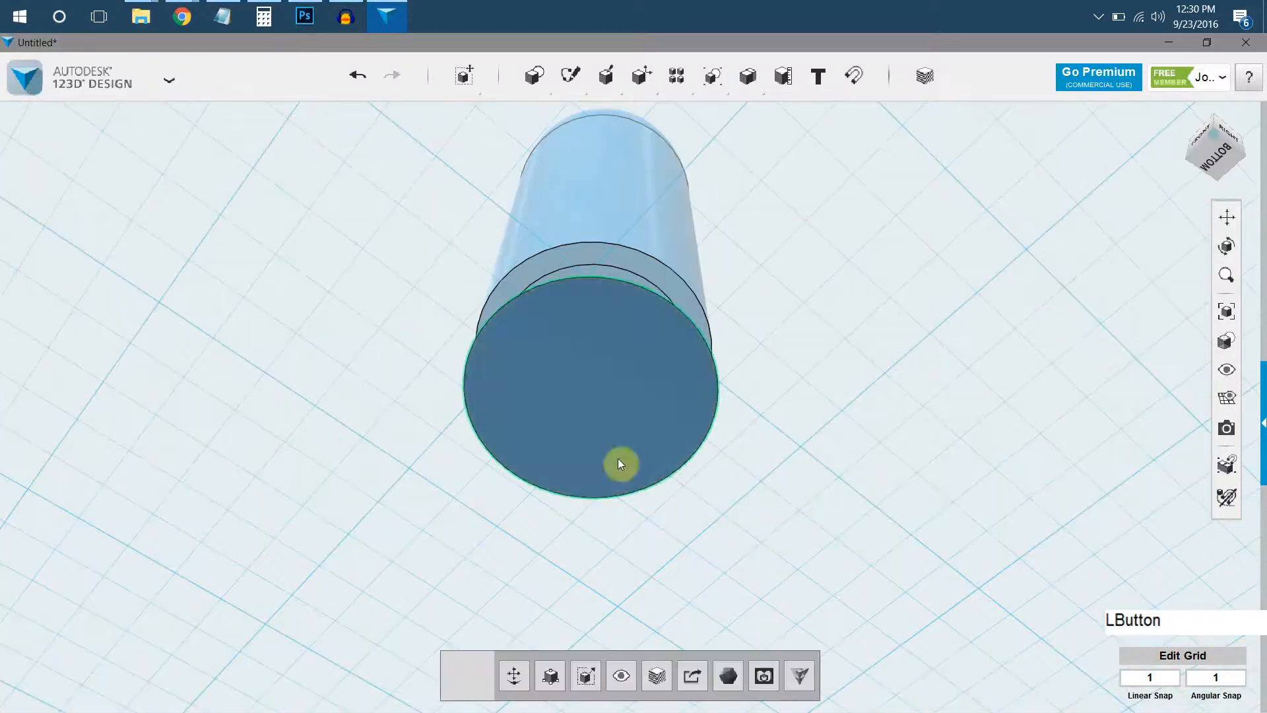
left_click(617, 457)
mouse_move(648, 531)
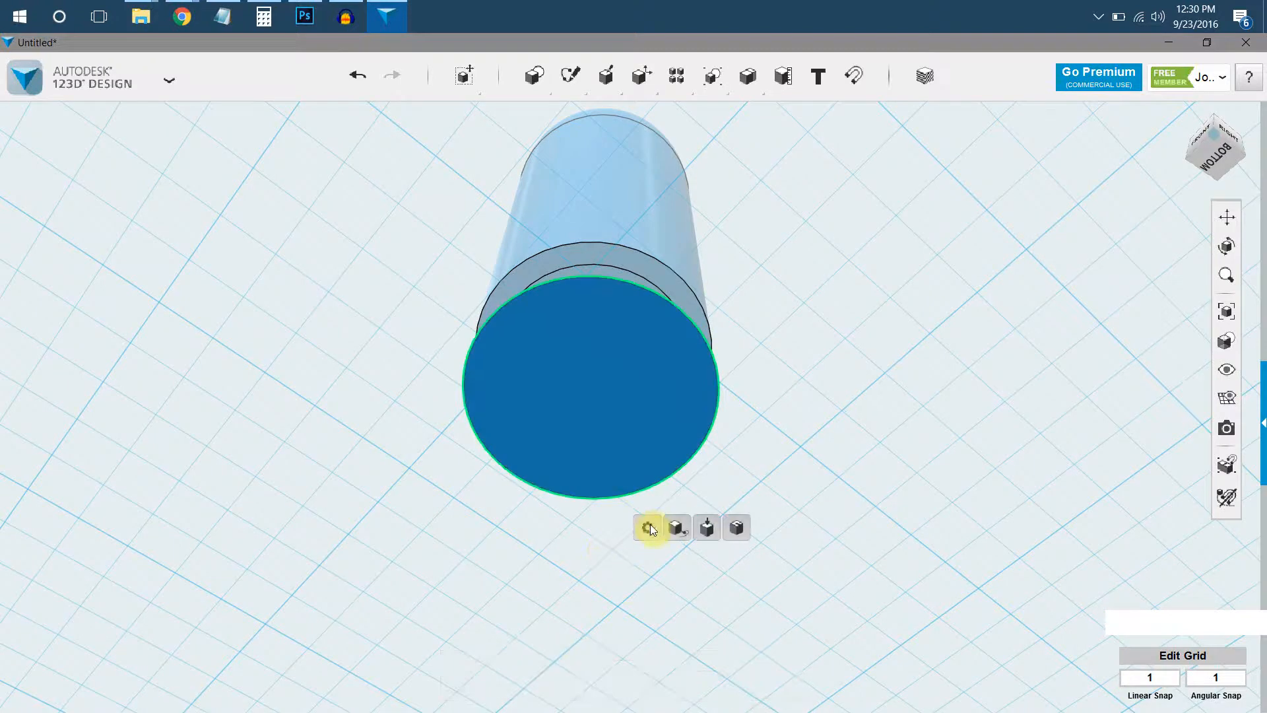
left_click(736, 528)
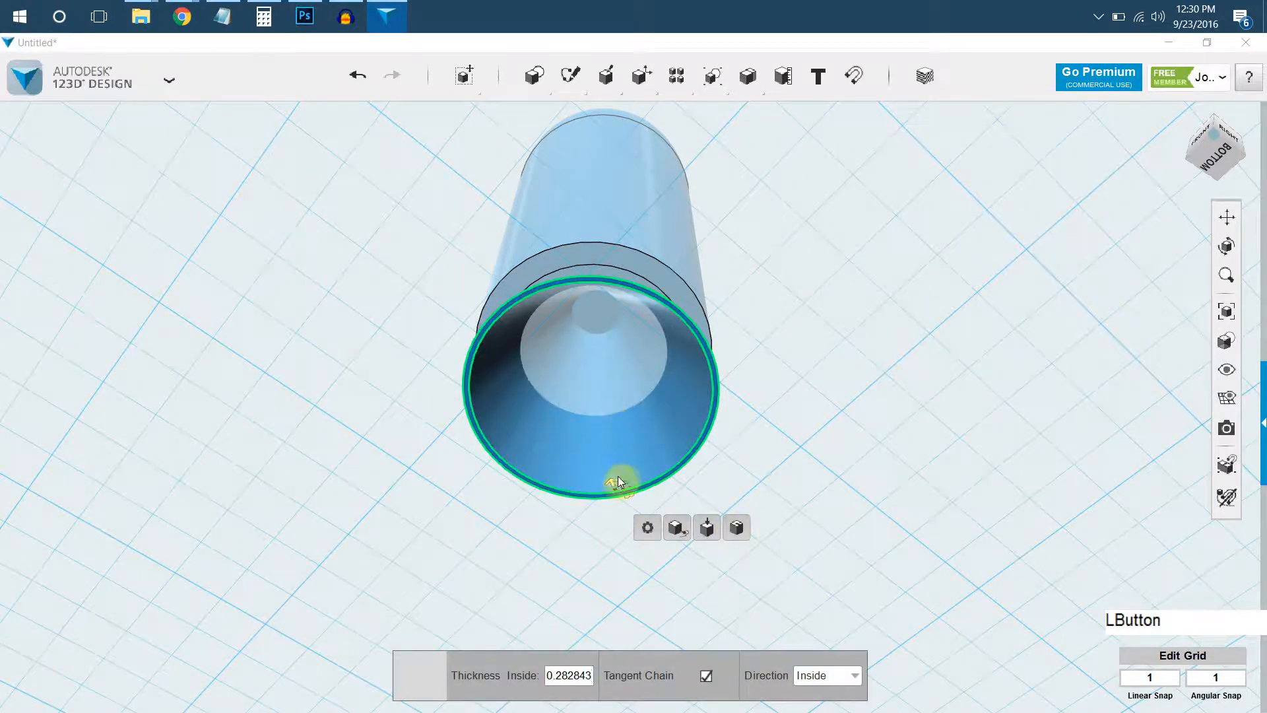
left_click_drag(616, 478, 615, 473)
left_click(778, 487)
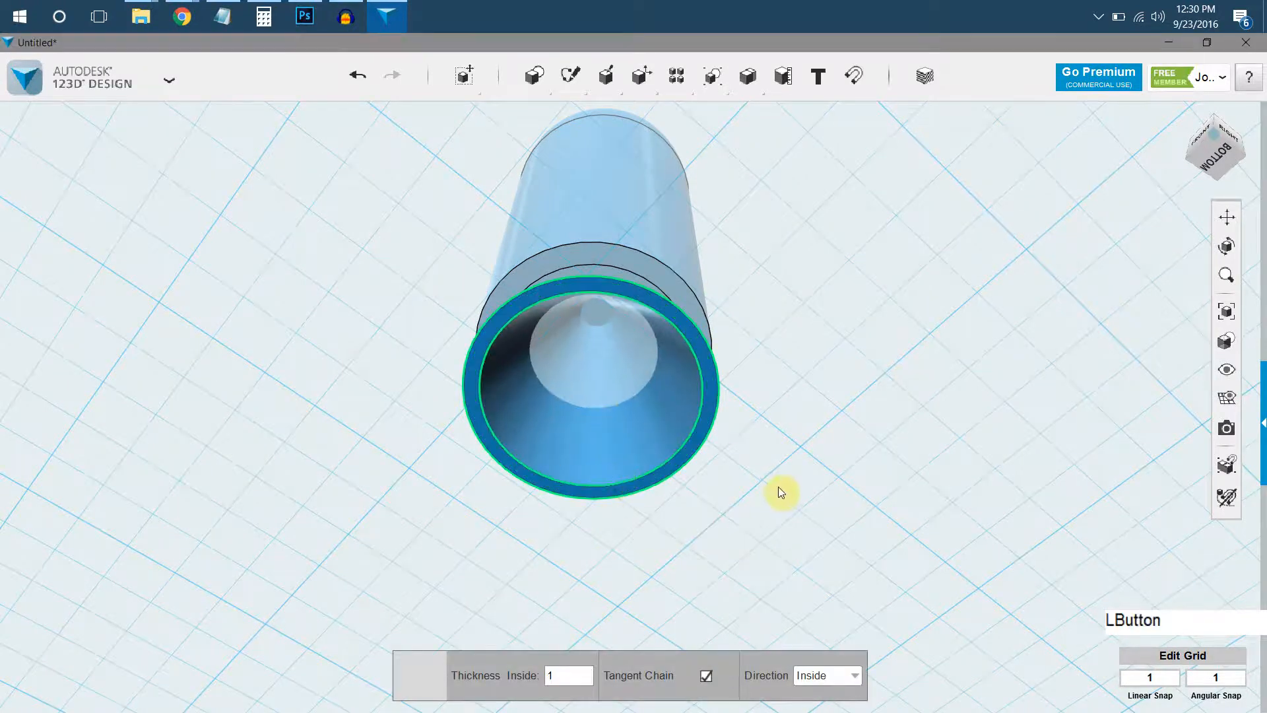
Merge the domed body and the hollow cone into one solid.
right_click_drag(766, 468, 720, 459)
right_click_drag(671, 328, 722, 371)
middle_click_drag(723, 370, 712, 385)
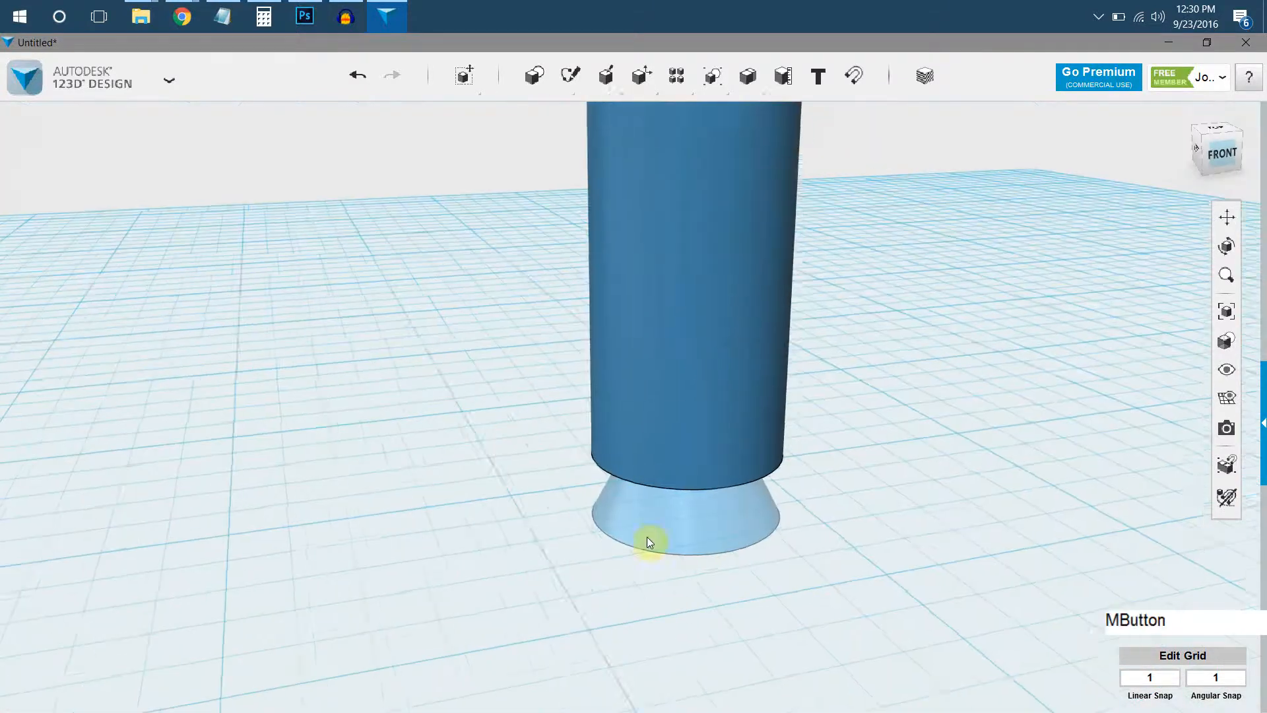
scroll(647, 541, "down", 5)
right_click_drag(608, 506, 624, 435)
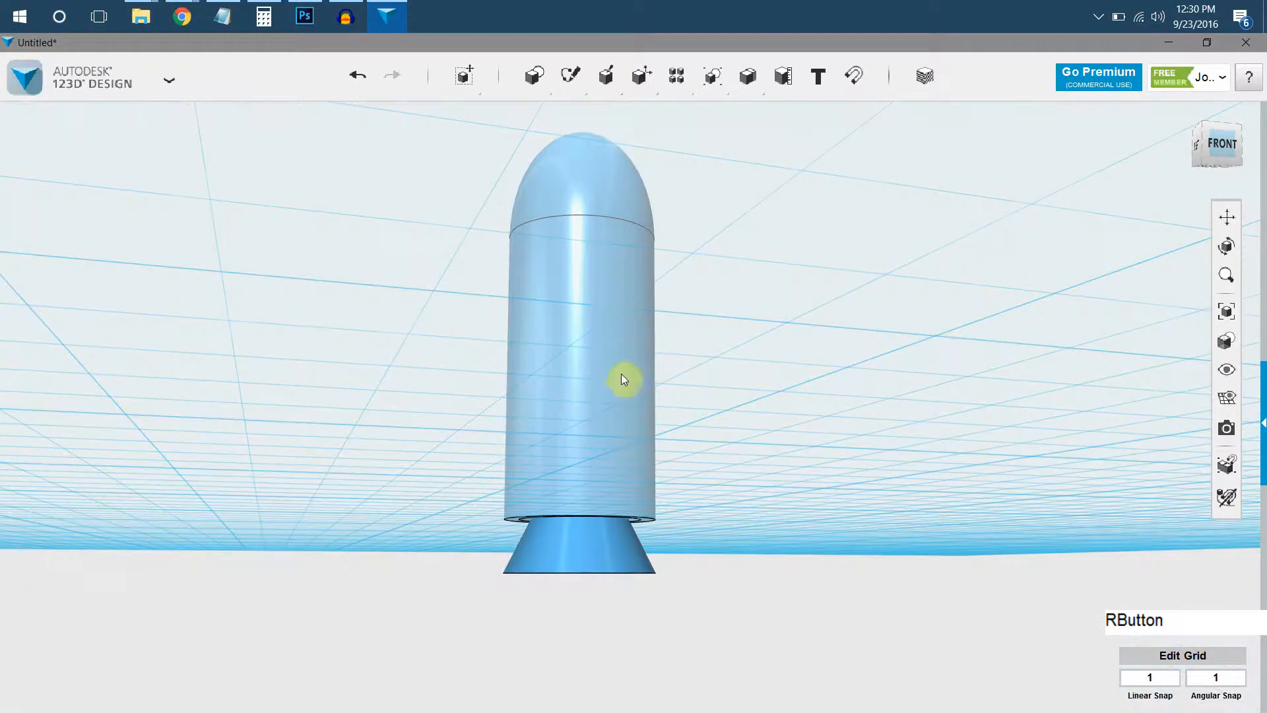
mouse_move(713, 92)
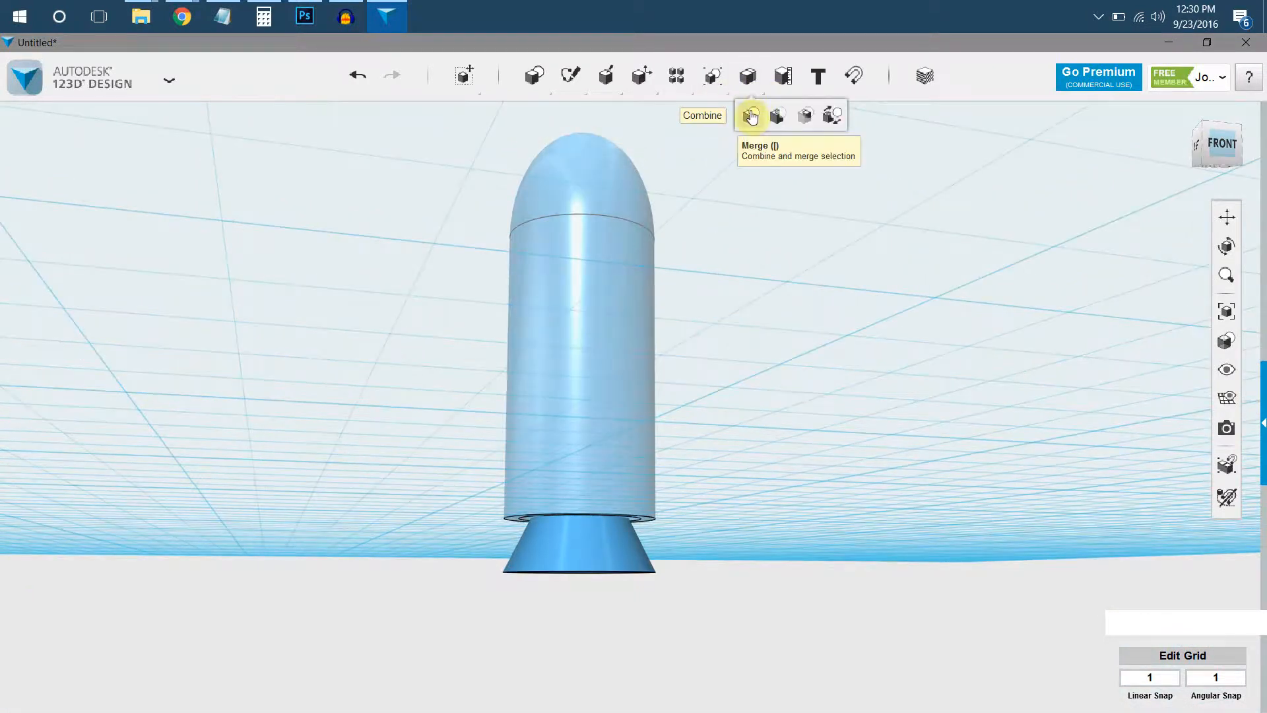
left_click(751, 117)
left_click(641, 253)
left_click(592, 539)
key("Return")
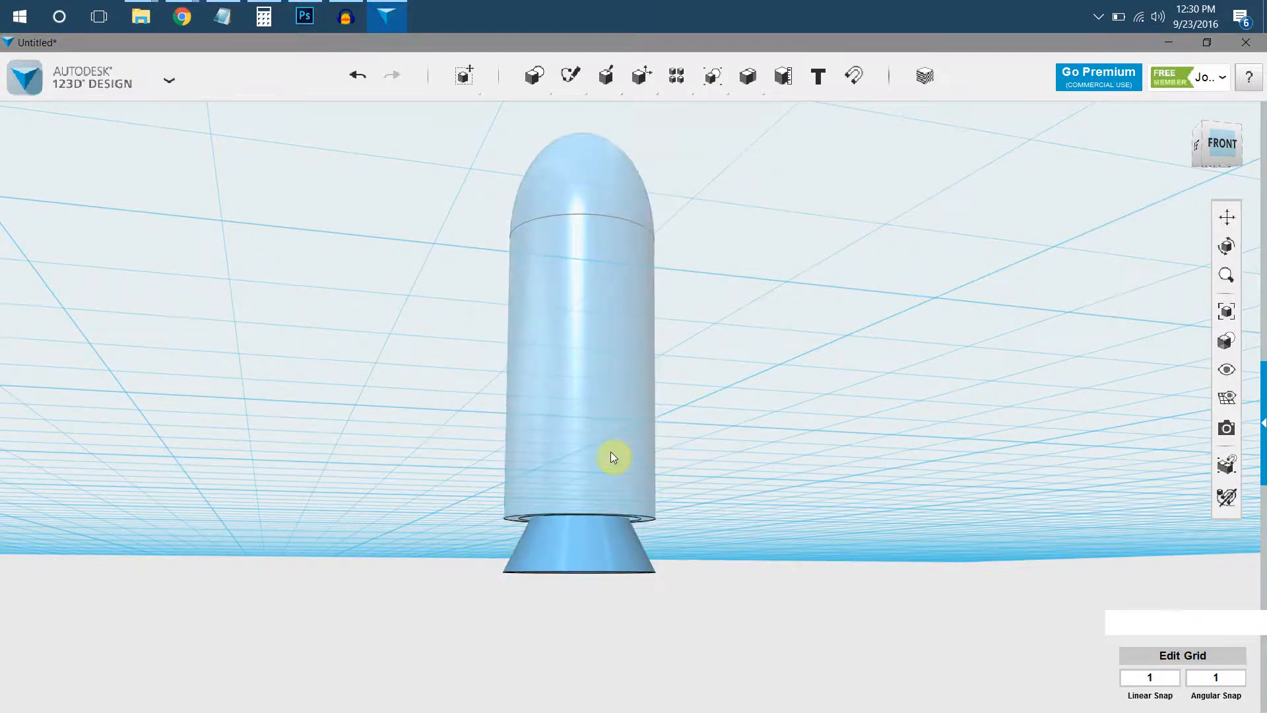
Insert a box primitive on the grid beside the rocket body.
right_click_drag(601, 285, 569, 197)
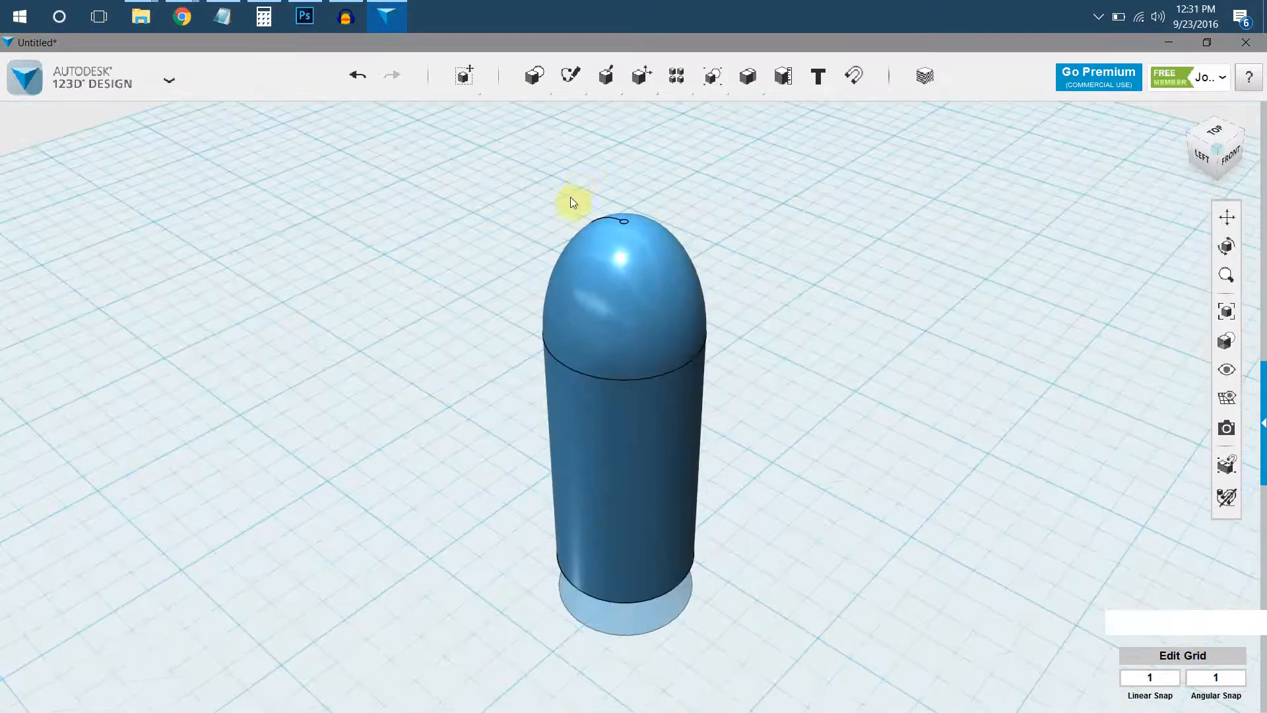
mouse_move(537, 78)
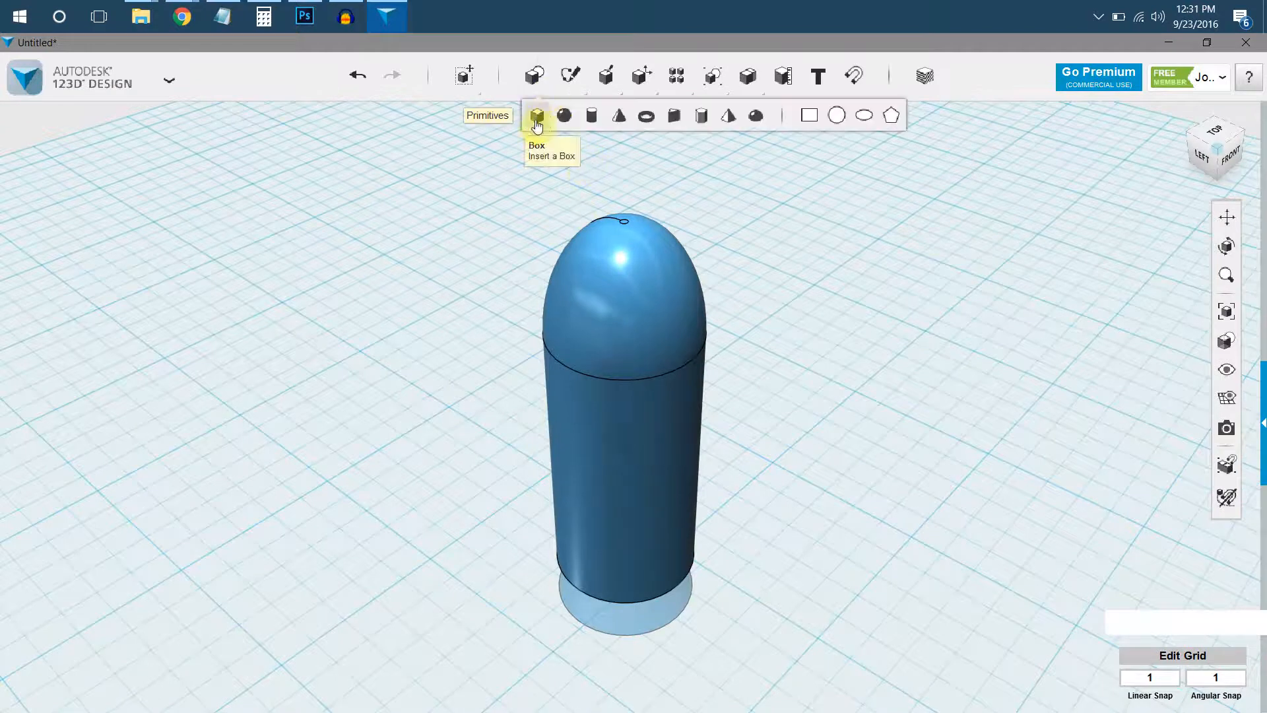
left_click(535, 113)
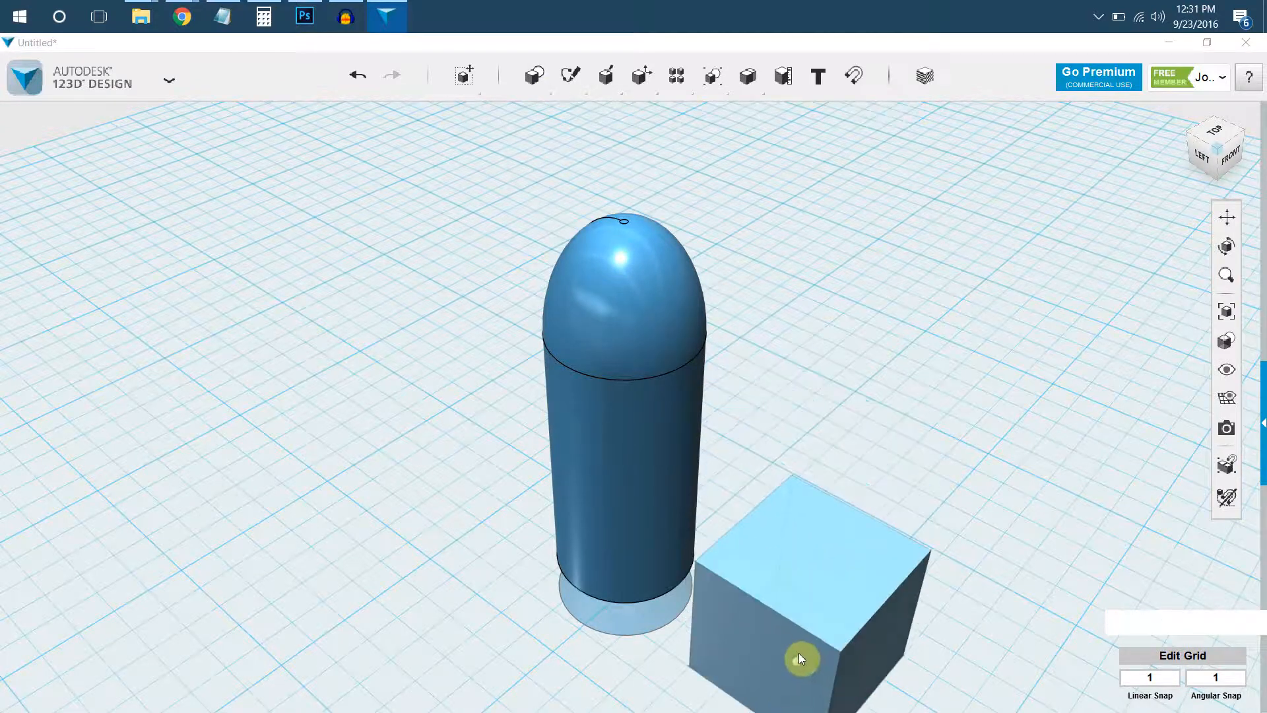
left_click(797, 653)
scroll(709, 448, "down", 2)
middle_click_drag(701, 400, 620, 272)
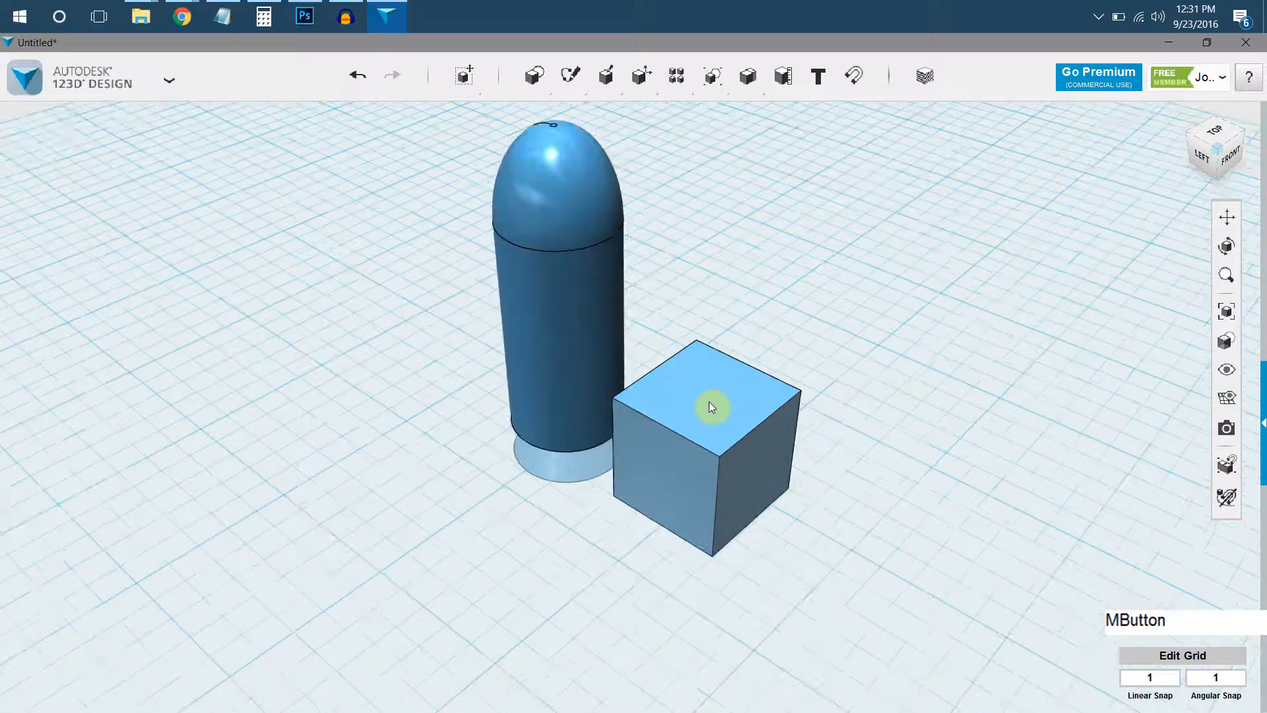
scroll(708, 401, "up", 2)
Reshape the box with Smart Scale into a thin upright plate.
left_click(739, 435)
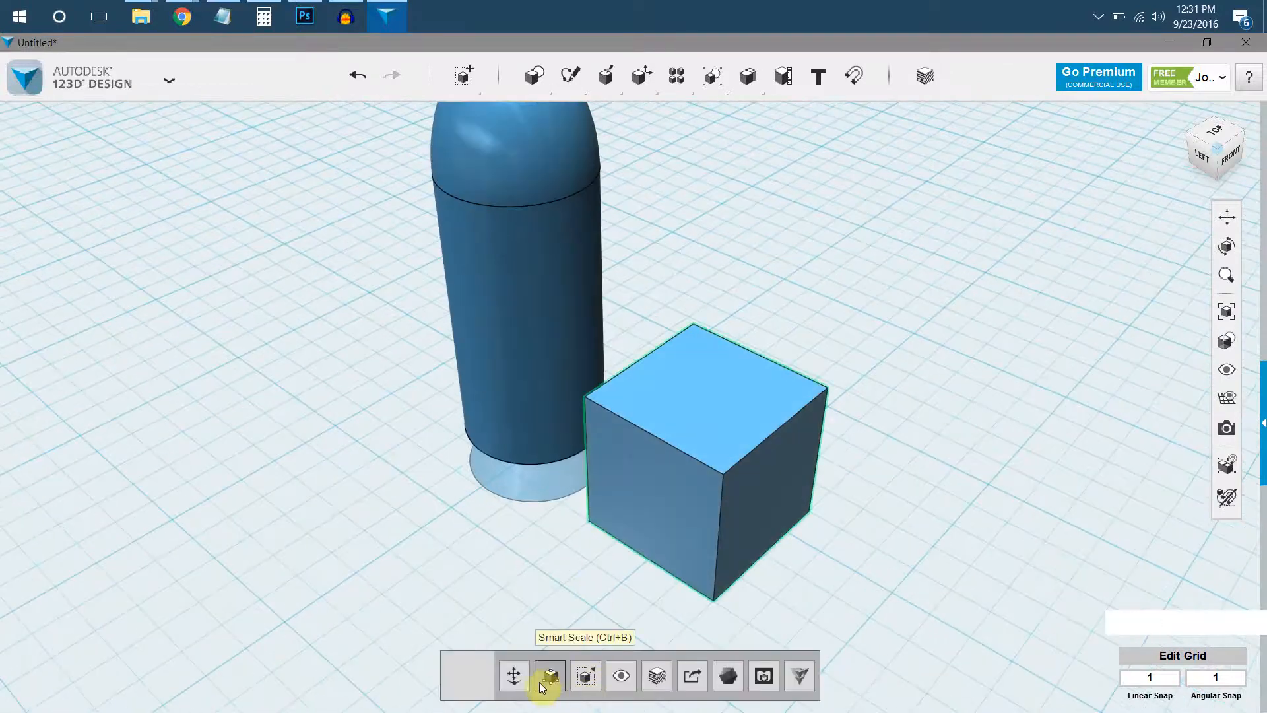
left_click(546, 672)
left_click_drag(649, 559, 824, 547)
scroll(794, 514, "up", 1)
middle_click_drag(747, 539, 660, 575)
left_click_drag(643, 547, 676, 496)
left_click(608, 472)
Line the plate up with the middle of the rocket body and move it 10 mm inwards to meet the body's side.
right_click_drag(646, 423, 1092, 225)
left_click(1209, 134)
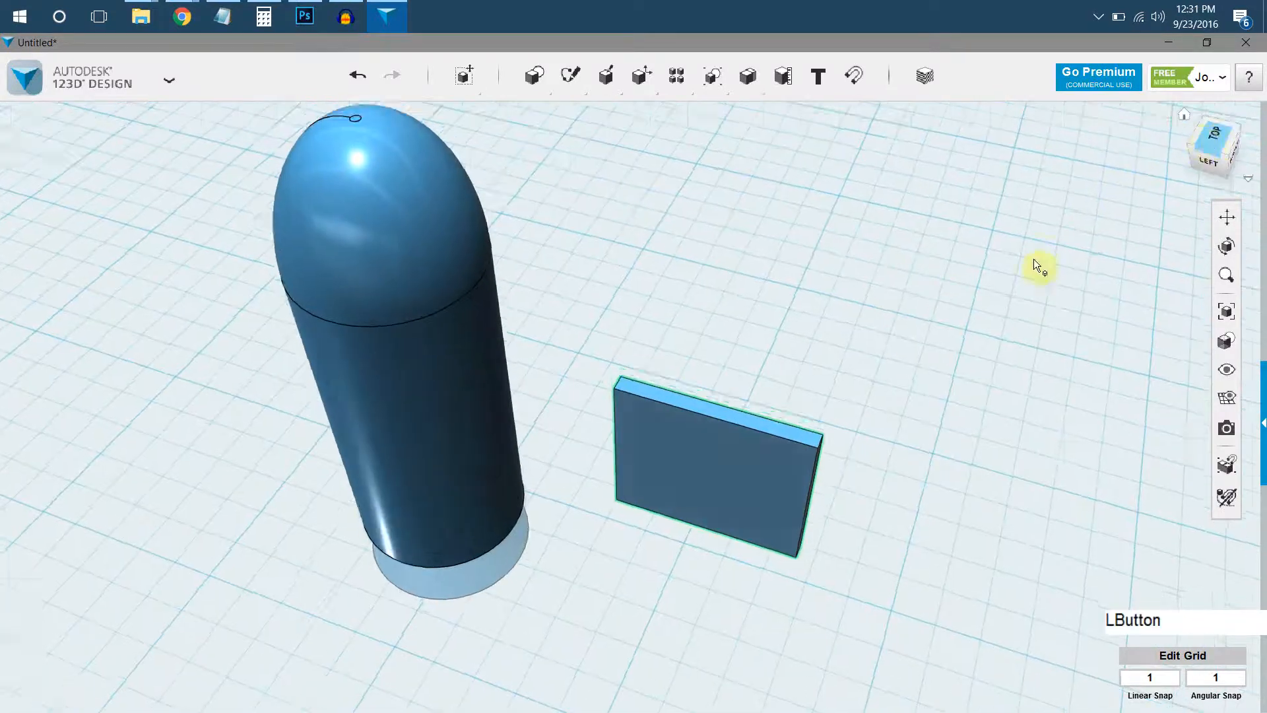
middle_click_drag(667, 586, 701, 306)
left_click(713, 316)
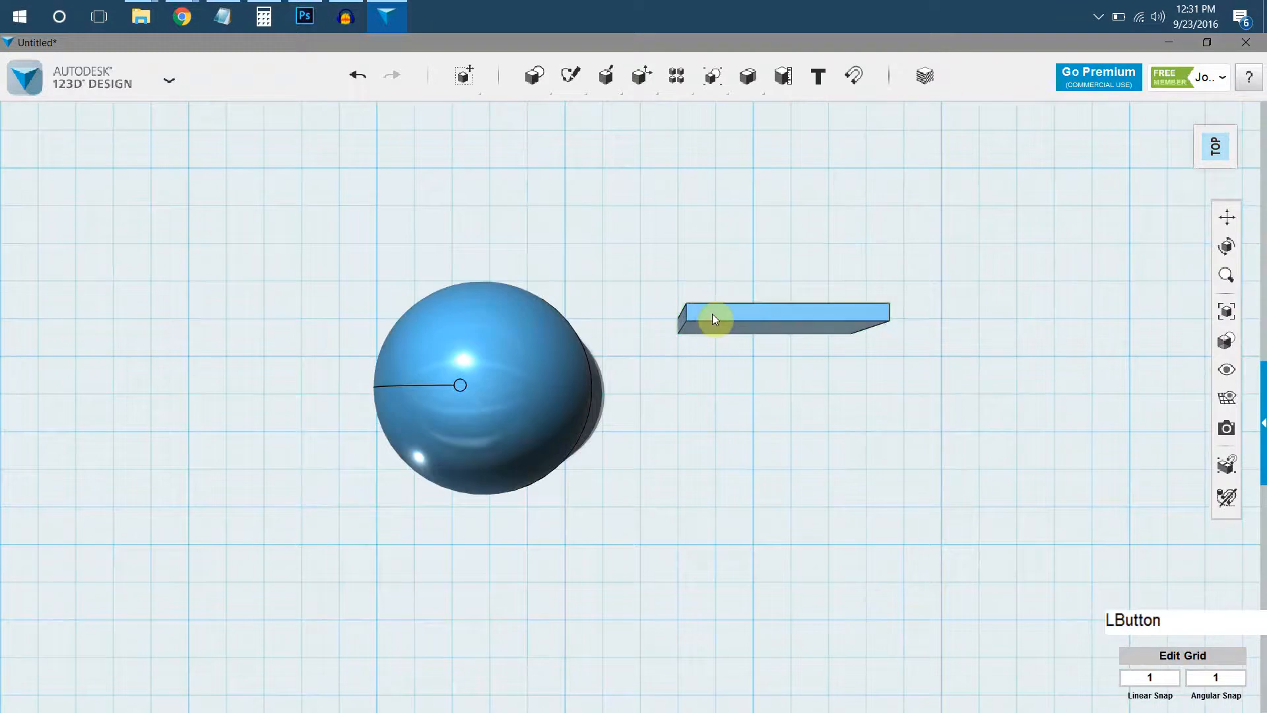
left_click(514, 675)
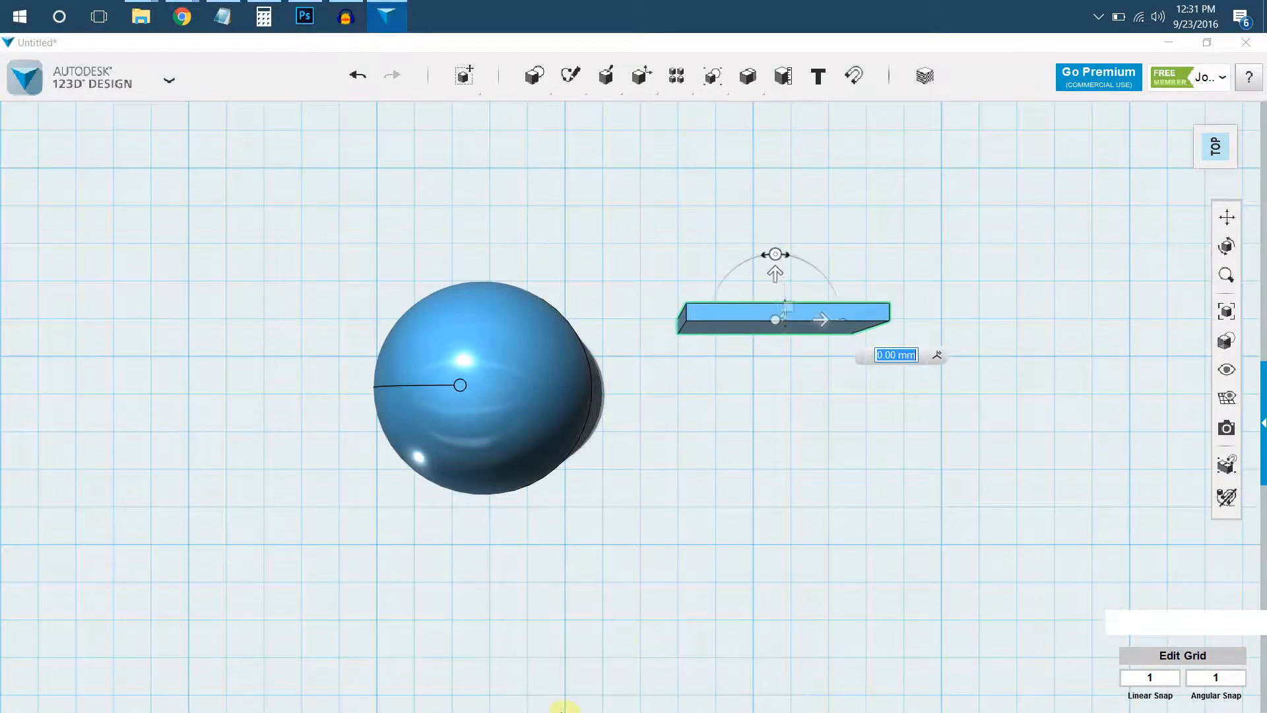
mouse_move(465, 76)
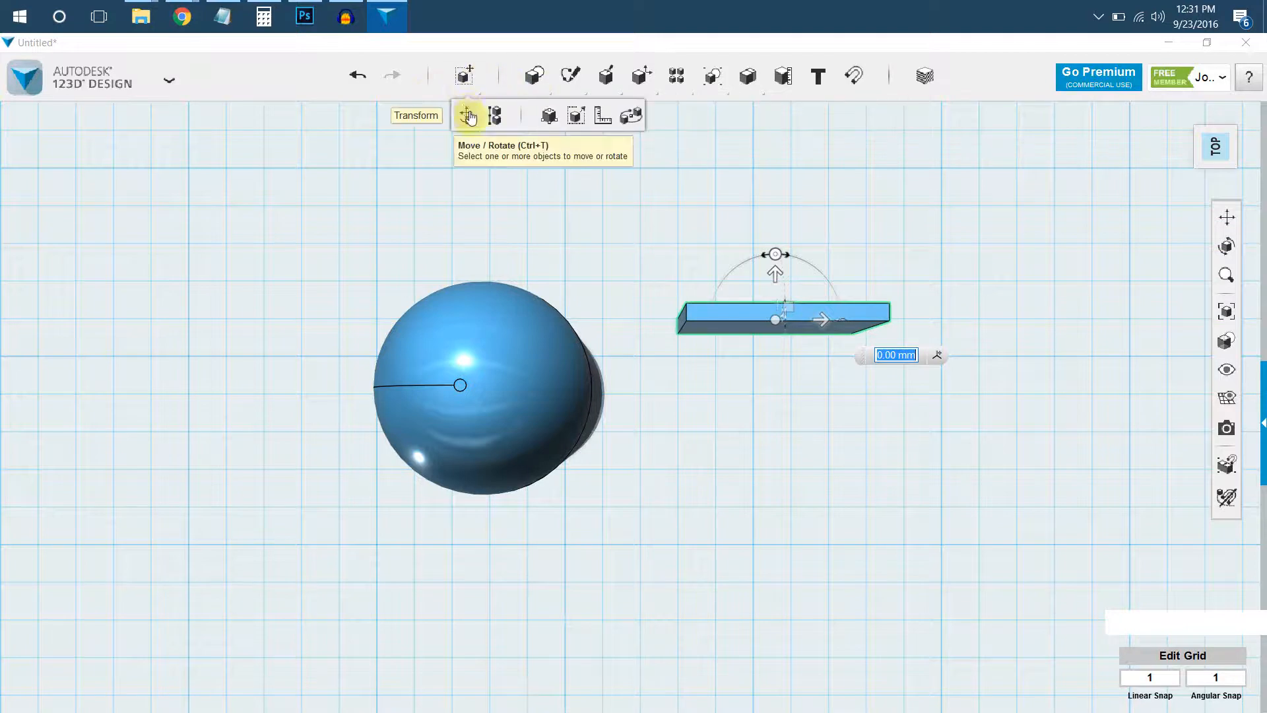
middle_click(648, 327)
middle_click_drag(648, 326, 631, 351)
left_click_drag(759, 299, 680, 429)
scroll(685, 423, "up", 5)
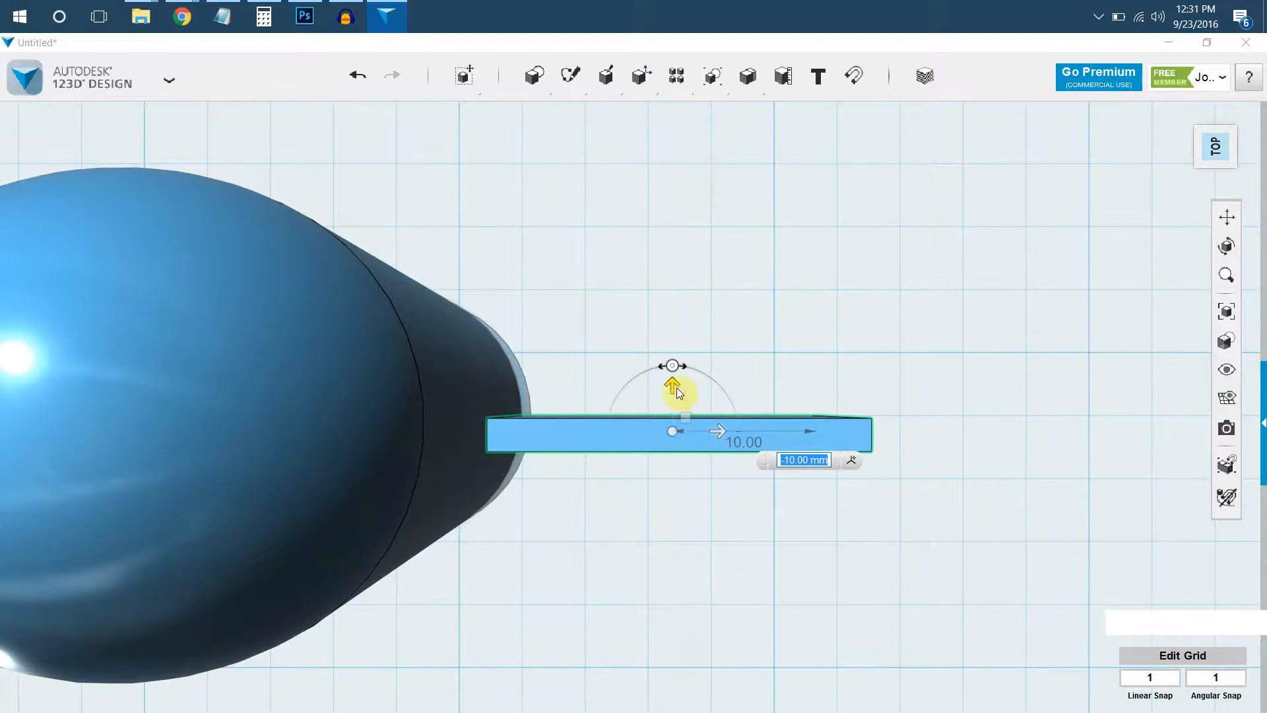
right_click_drag(686, 428, 677, 298)
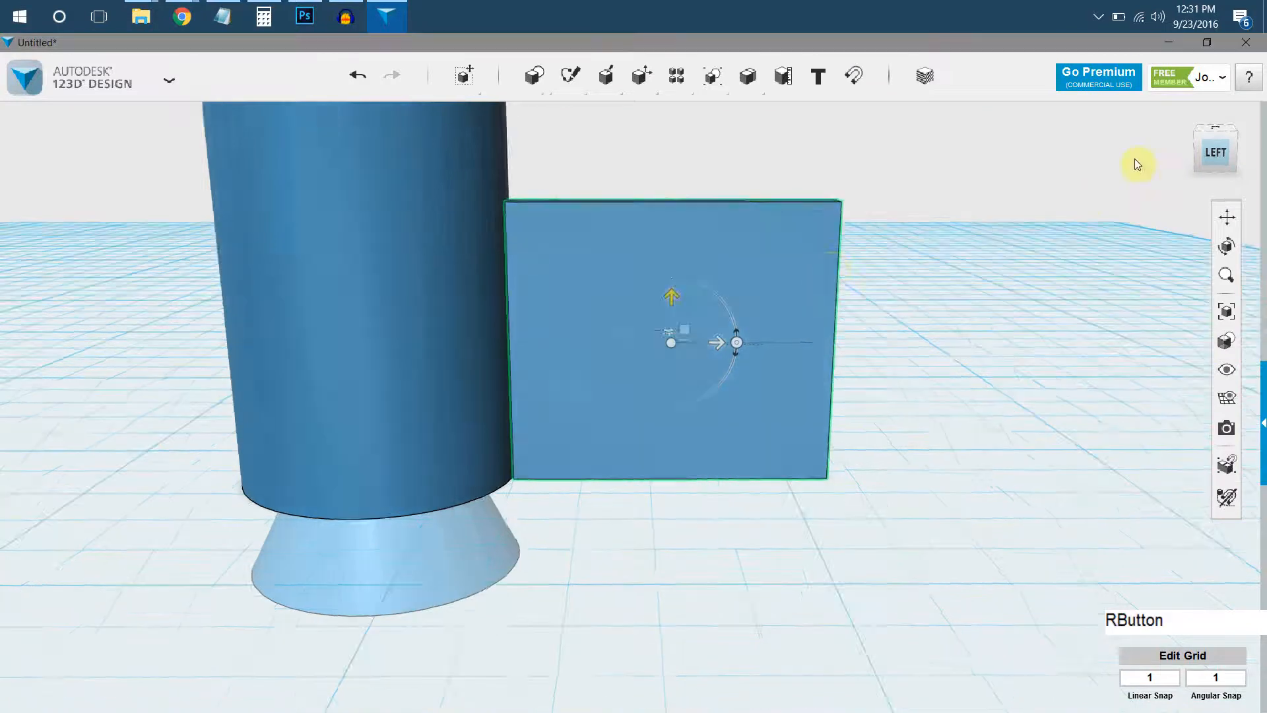
Push the plate's inner edge slightly into the body and shift the plate 1 mm sideways to centre it.
left_click(1211, 132)
left_click(1211, 132)
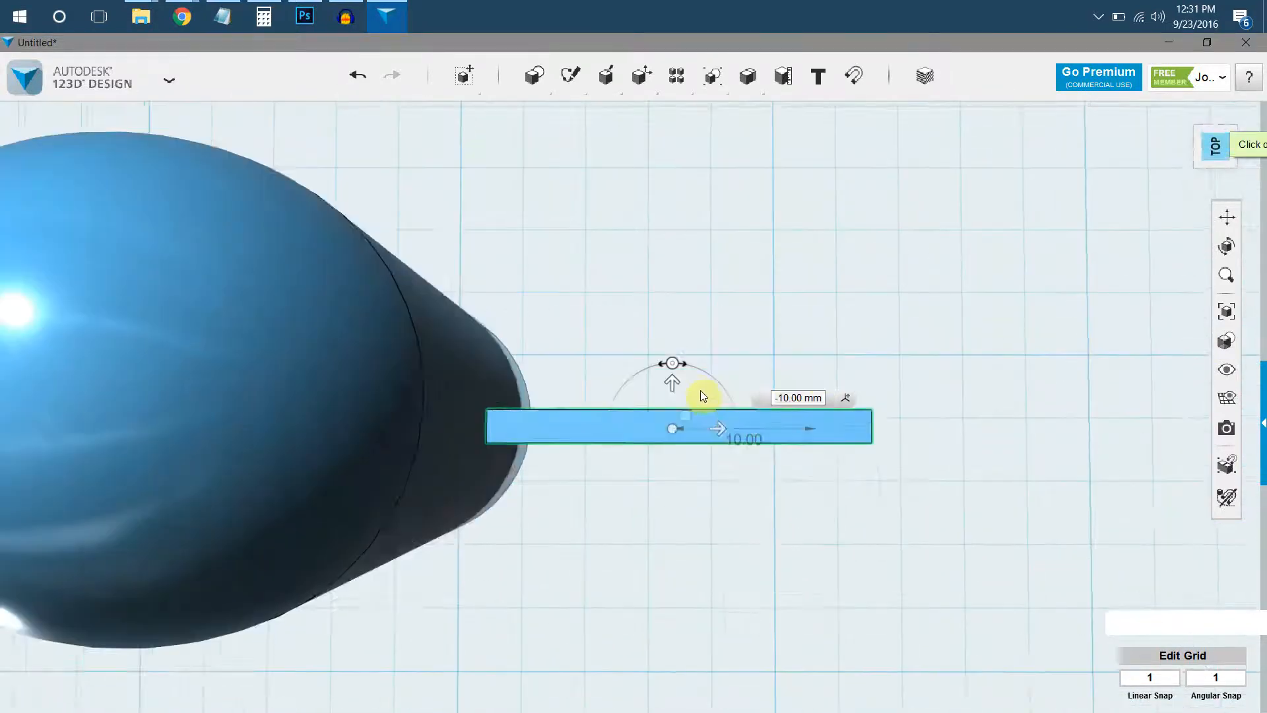
middle_click_drag(620, 362, 739, 429)
left_click_drag(768, 439, 735, 433)
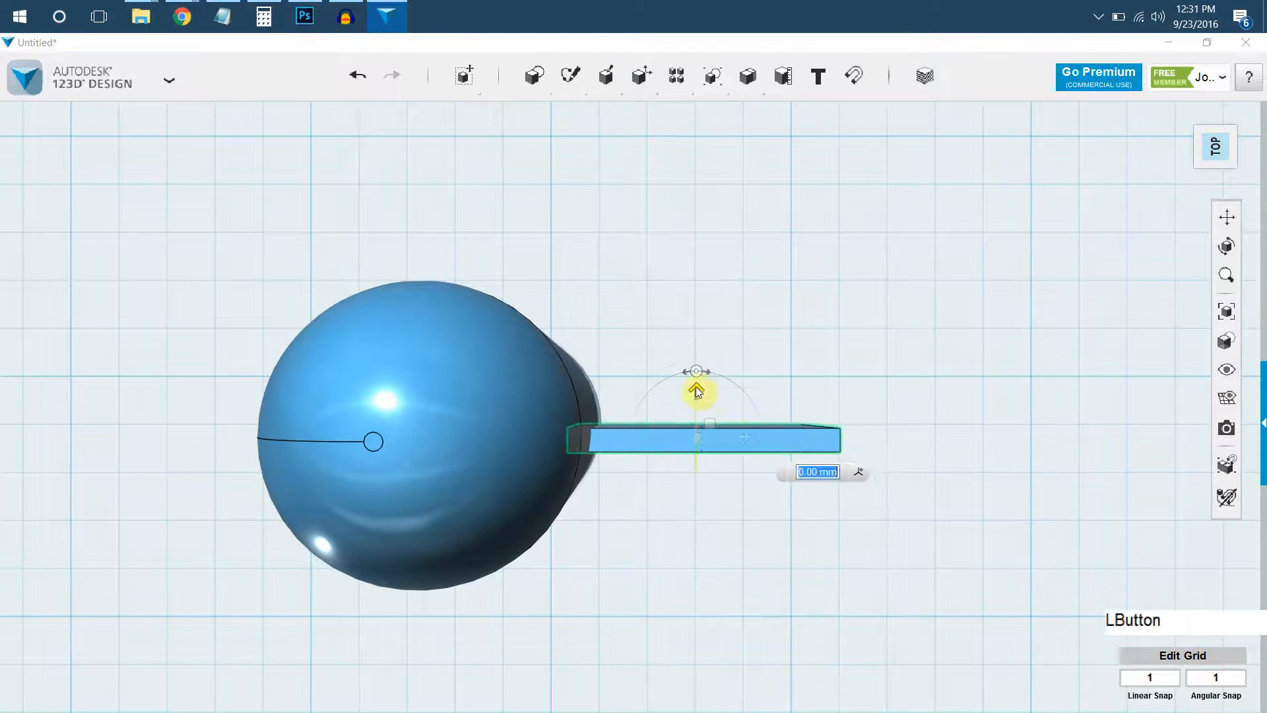
left_click_drag(696, 390, 699, 377)
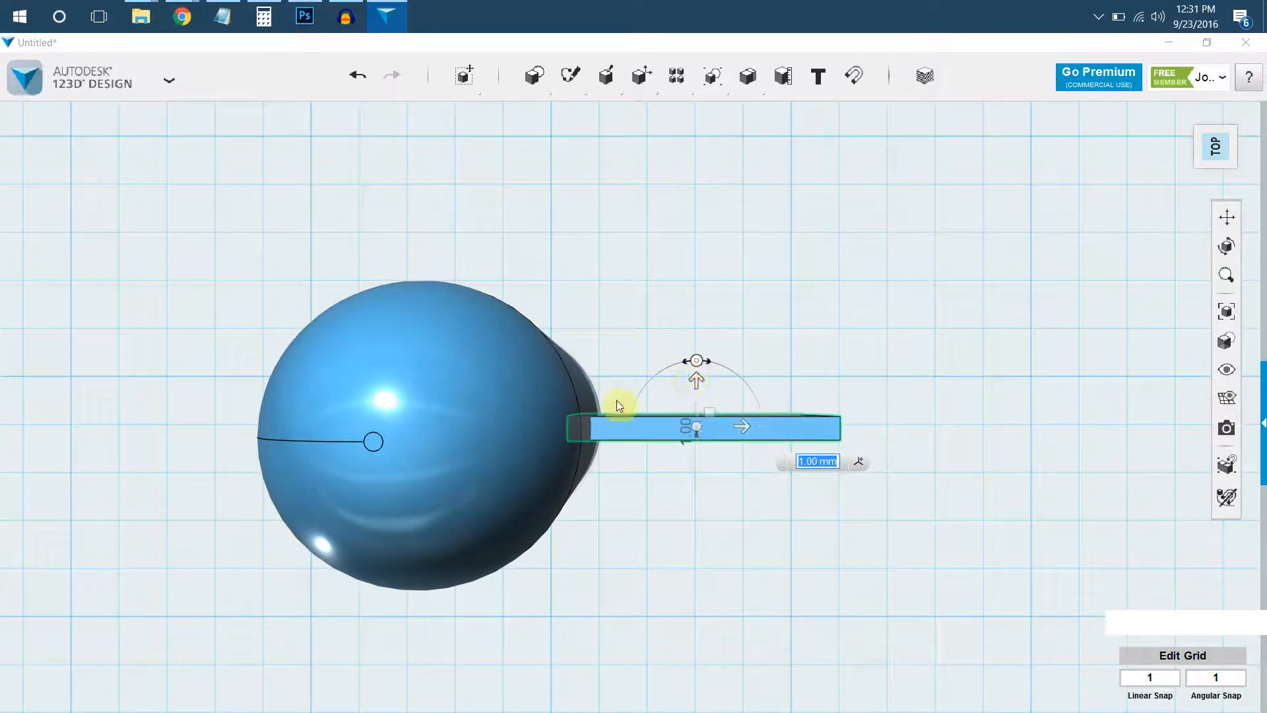
left_click(647, 509)
Chamfer the plate's upper outer edge by 19 mm to form a sloping rocket fin.
right_click_drag(648, 510, 639, 390)
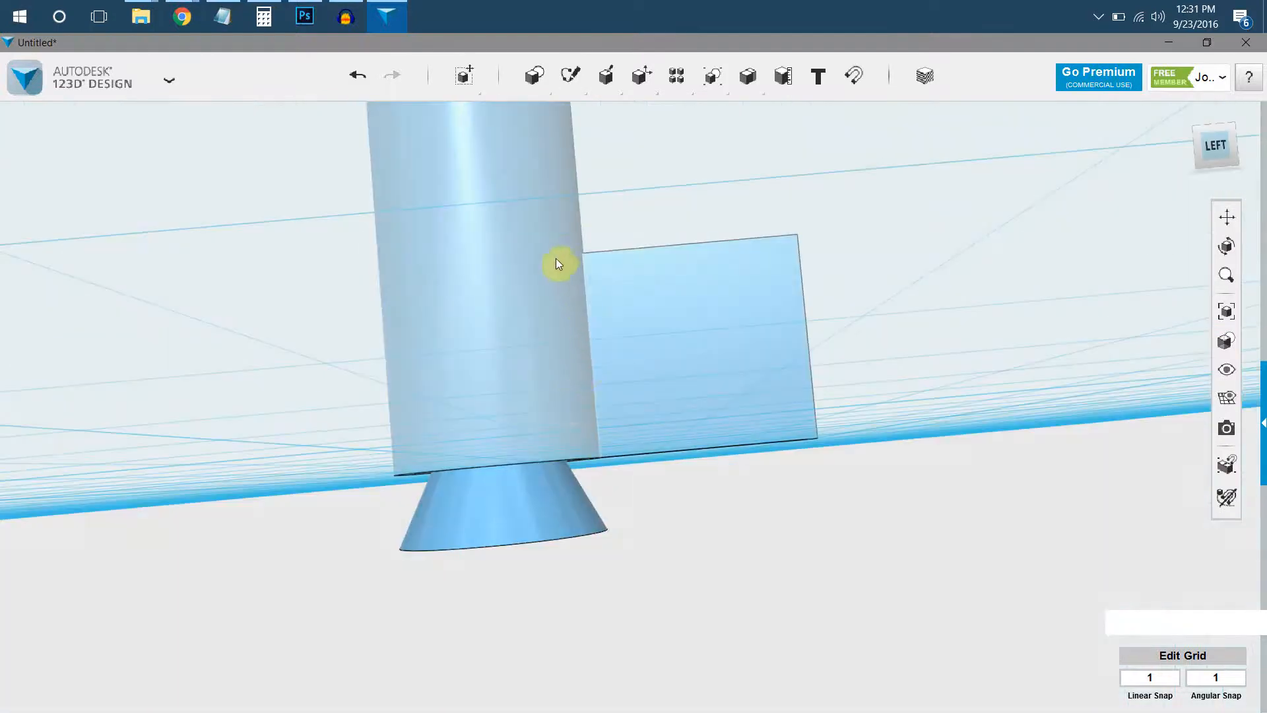
right_click_drag(619, 267, 732, 404)
scroll(737, 326, "up", 2)
left_click(573, 243)
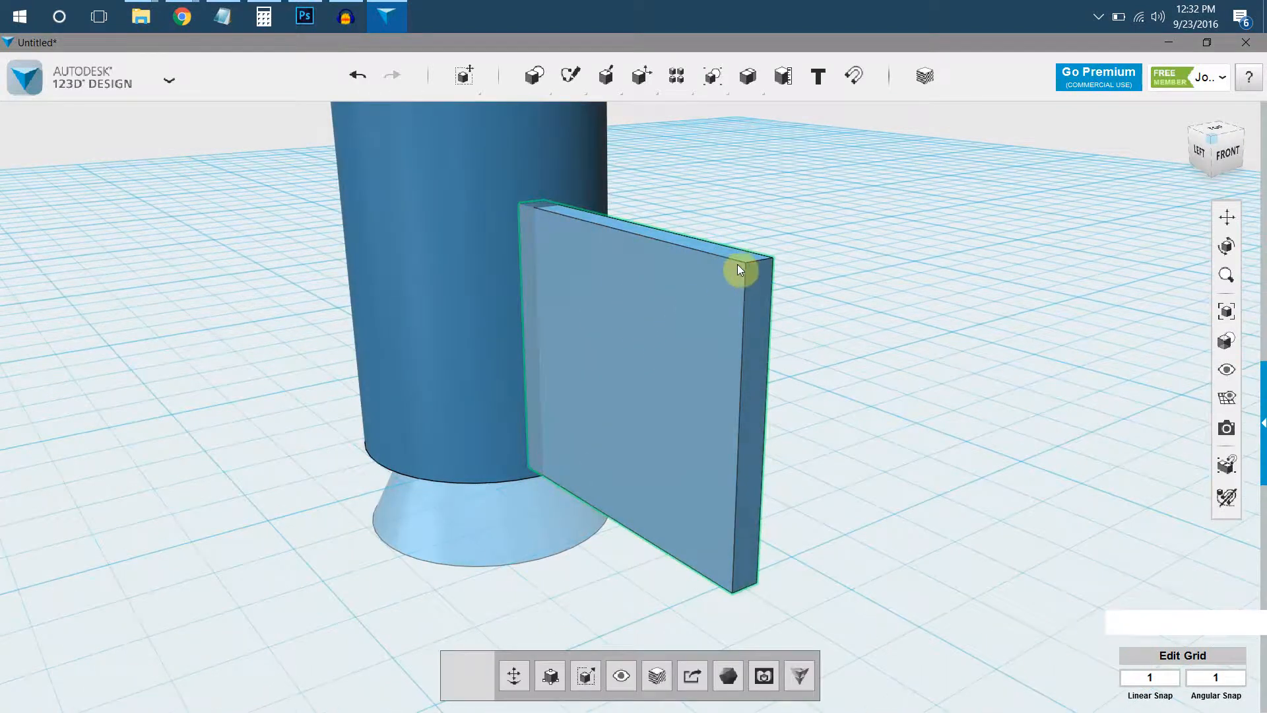
scroll(747, 263, "up", 2)
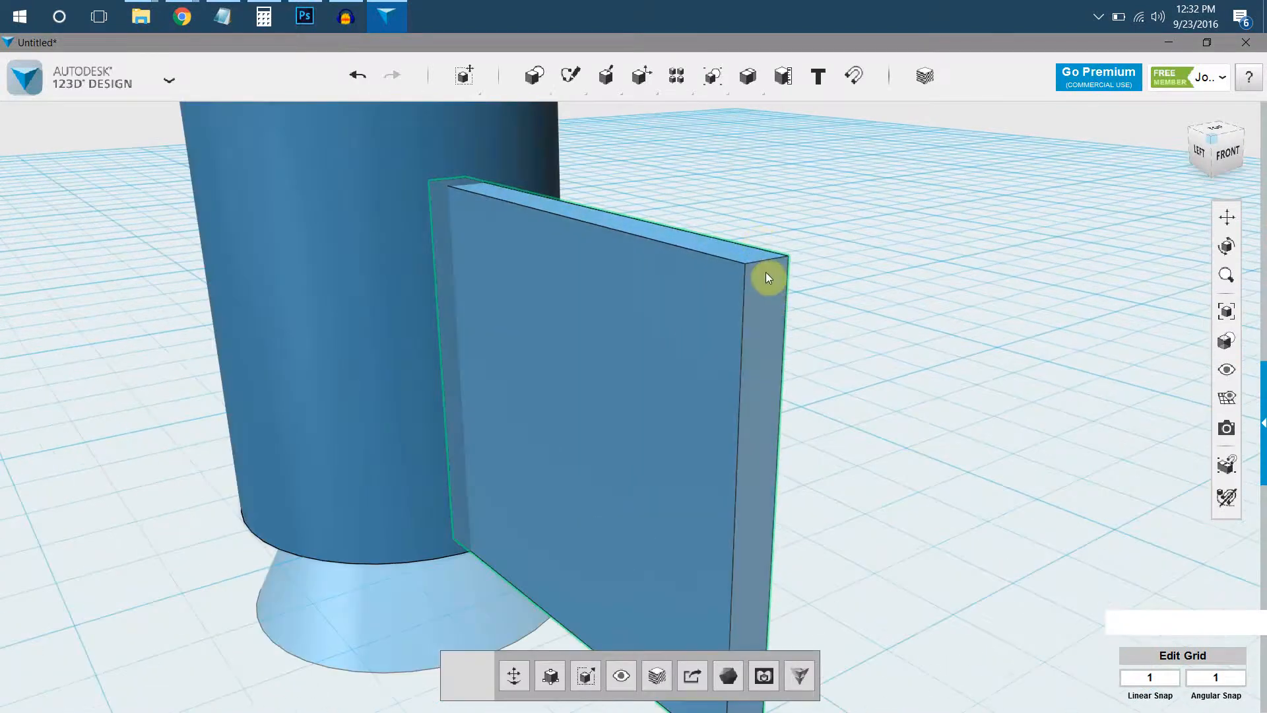
left_click(763, 261)
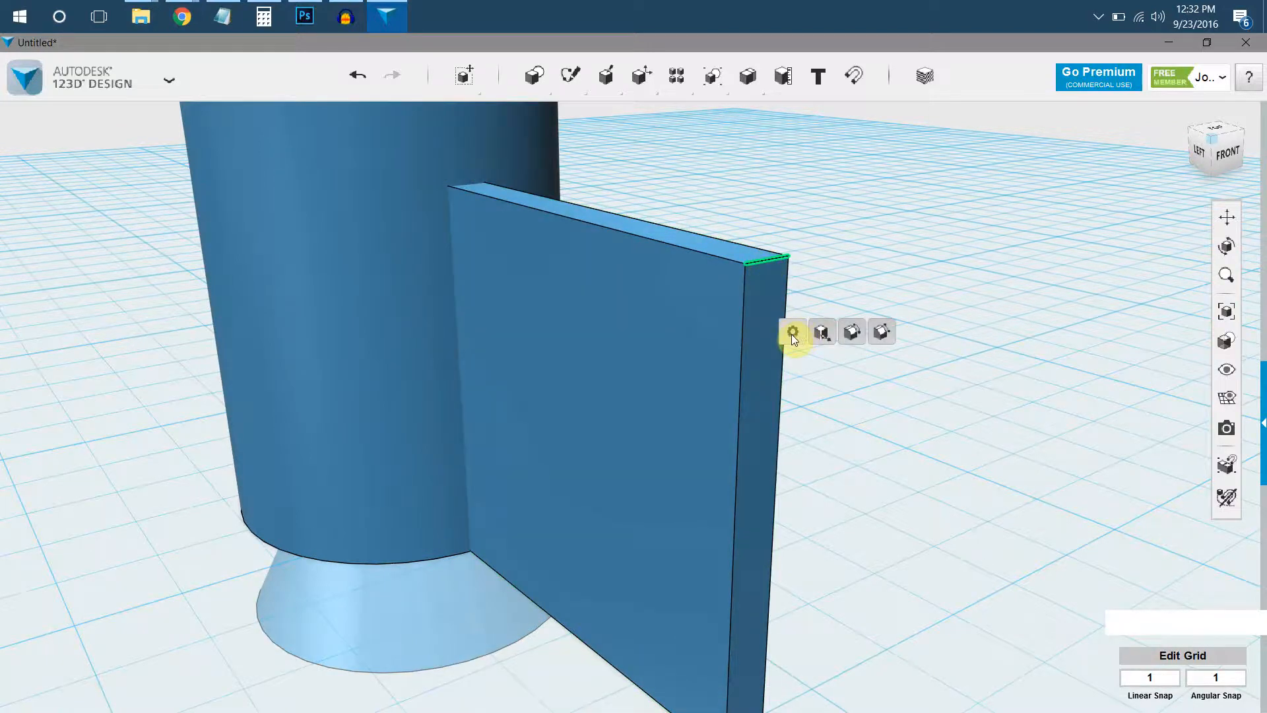
left_click(881, 333)
left_click(742, 288)
left_click_drag(741, 287, 599, 443)
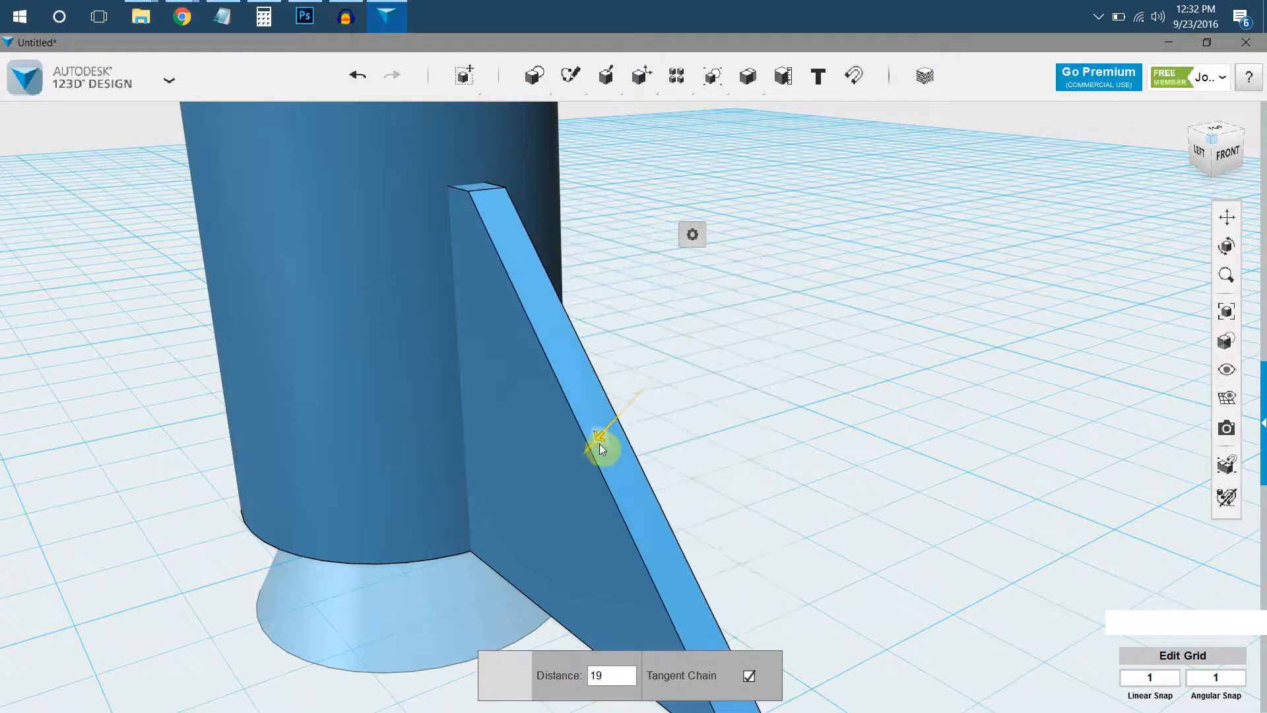
scroll(599, 443, "down", 3)
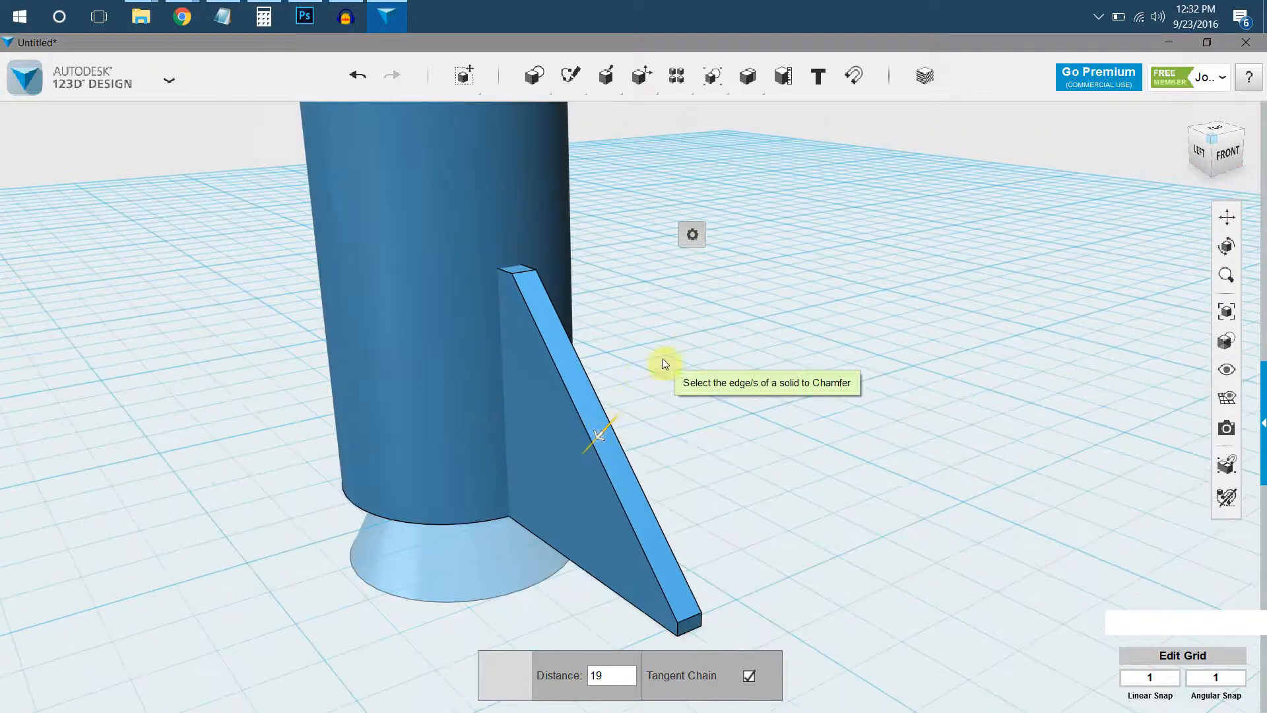
Move the chamfered fin further into the rocket body so its flat upper edge is buried in the side.
left_click(688, 337)
right_click_drag(688, 337, 660, 408)
right_click_drag(691, 348, 689, 264)
mouse_move(713, 80)
left_click(660, 450)
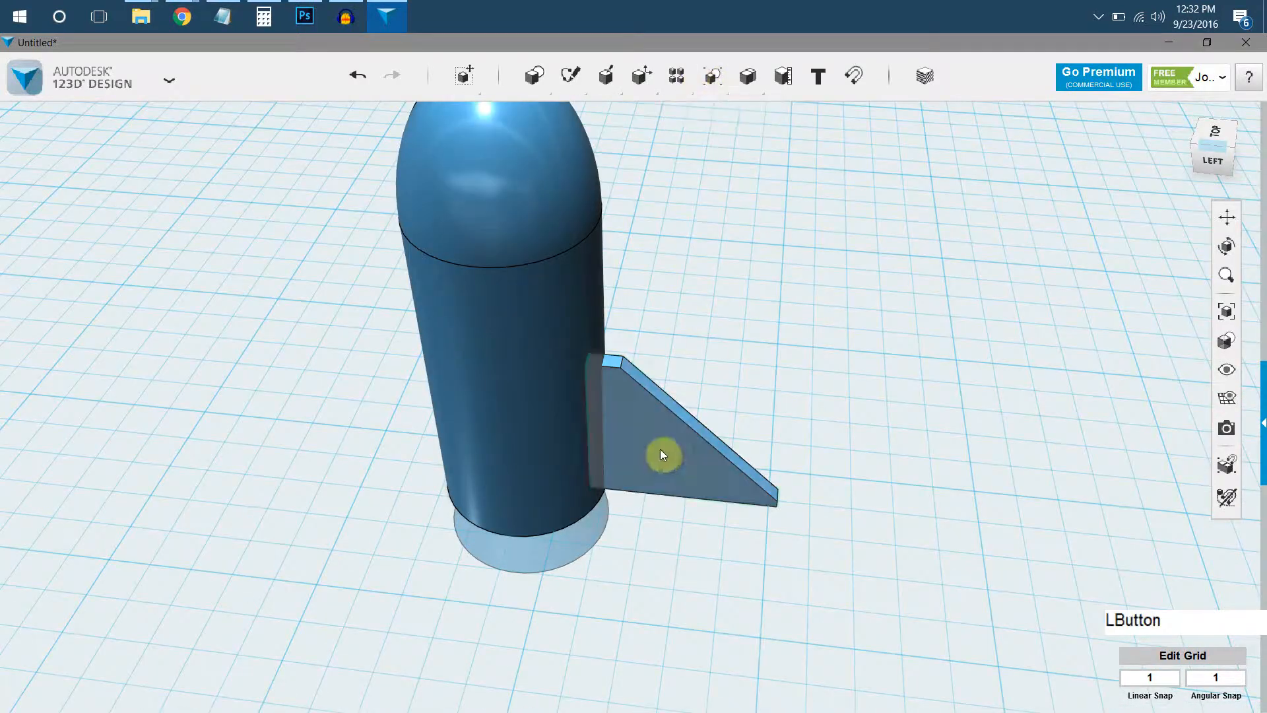
left_click(548, 676)
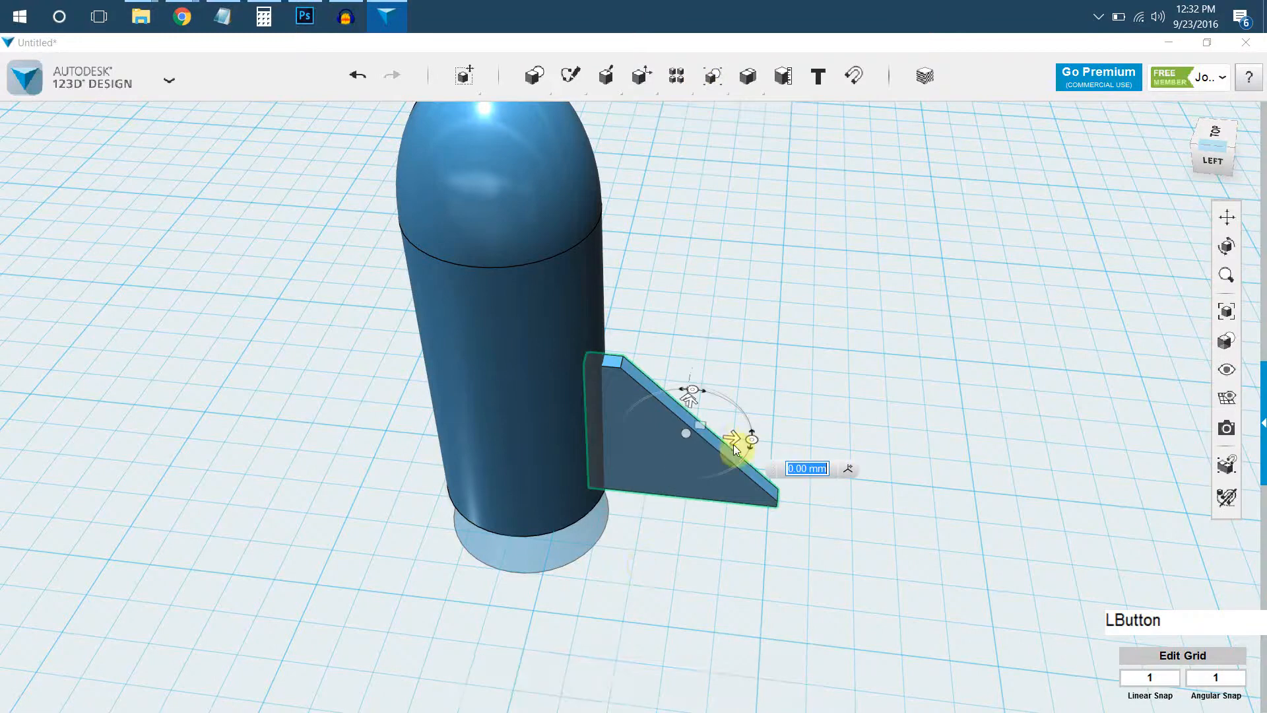
left_click_drag(727, 442, 707, 441)
left_click(758, 330)
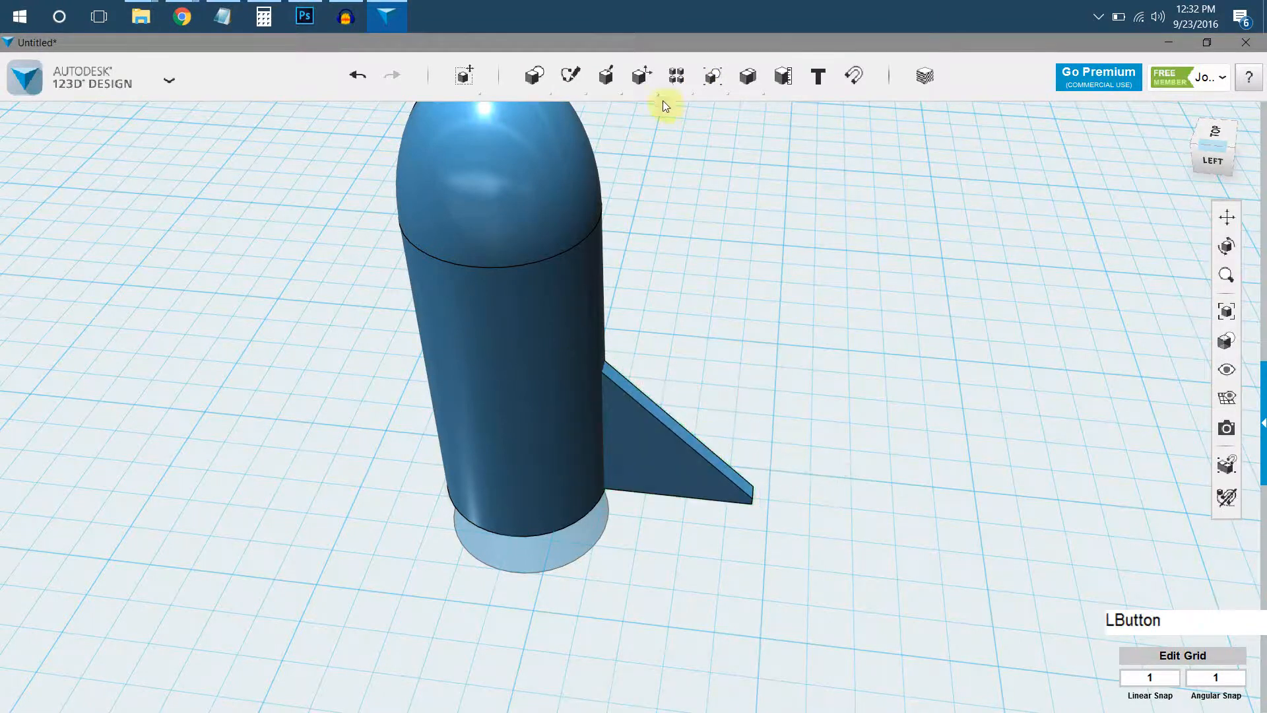
Create a circular pattern of the fin, using the circular bottom edge of the nozzle as the axis.
mouse_move(683, 92)
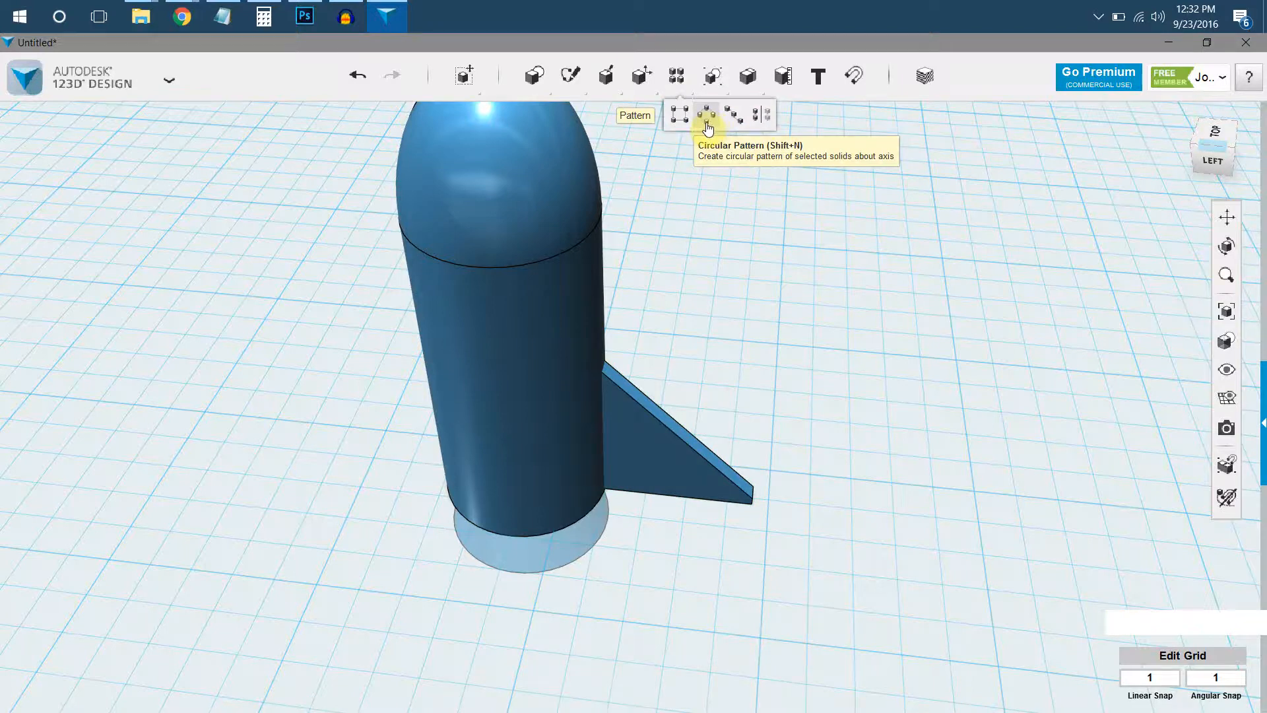
left_click(707, 124)
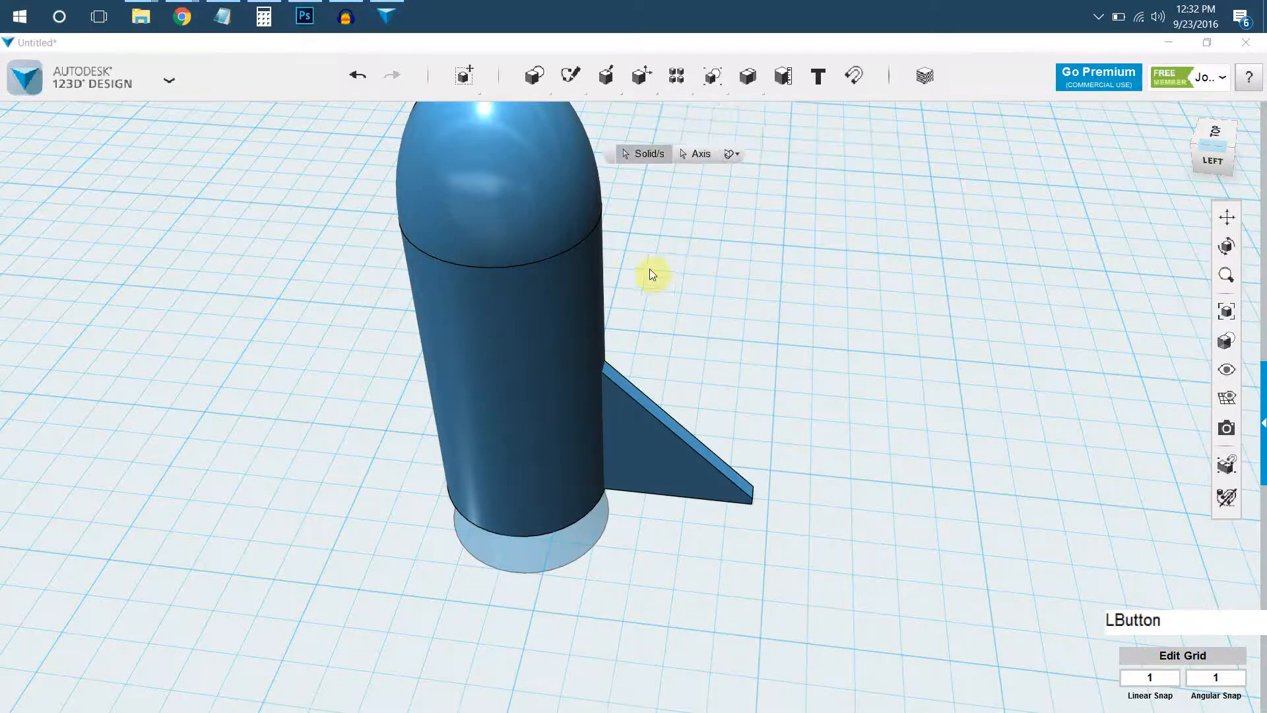
scroll(660, 418, "up", 2)
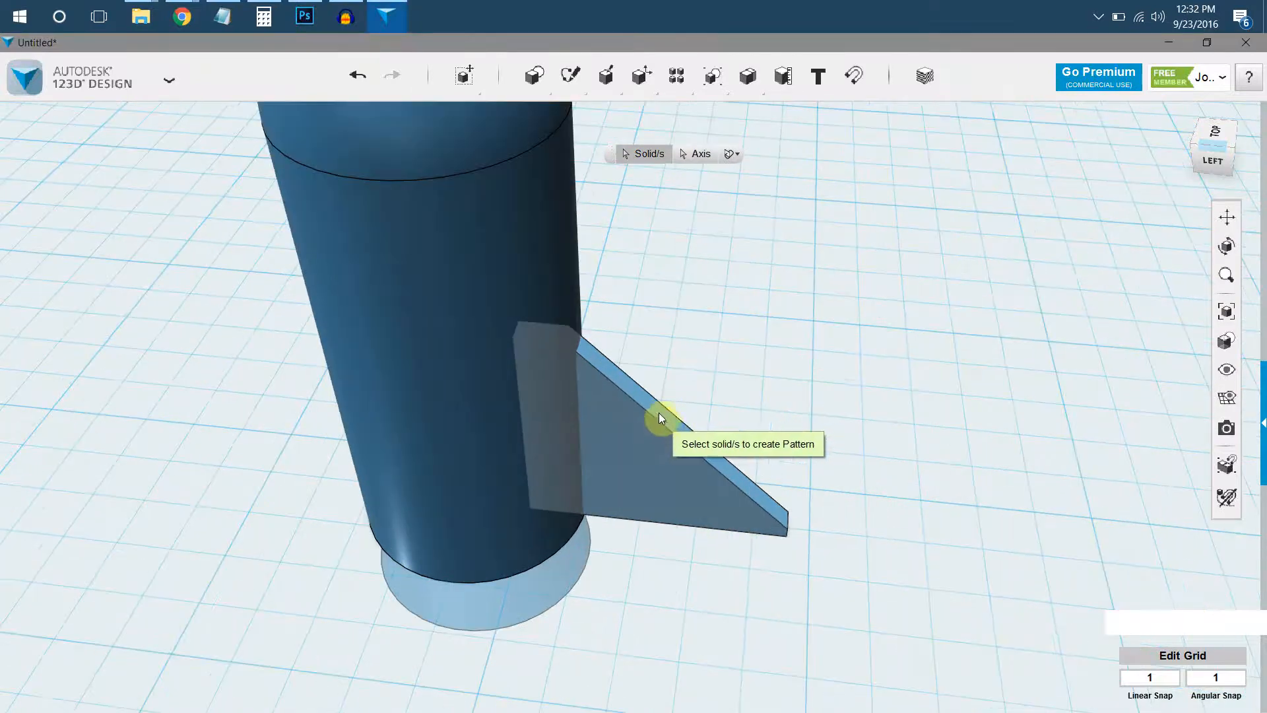
scroll(635, 441, "up", 1)
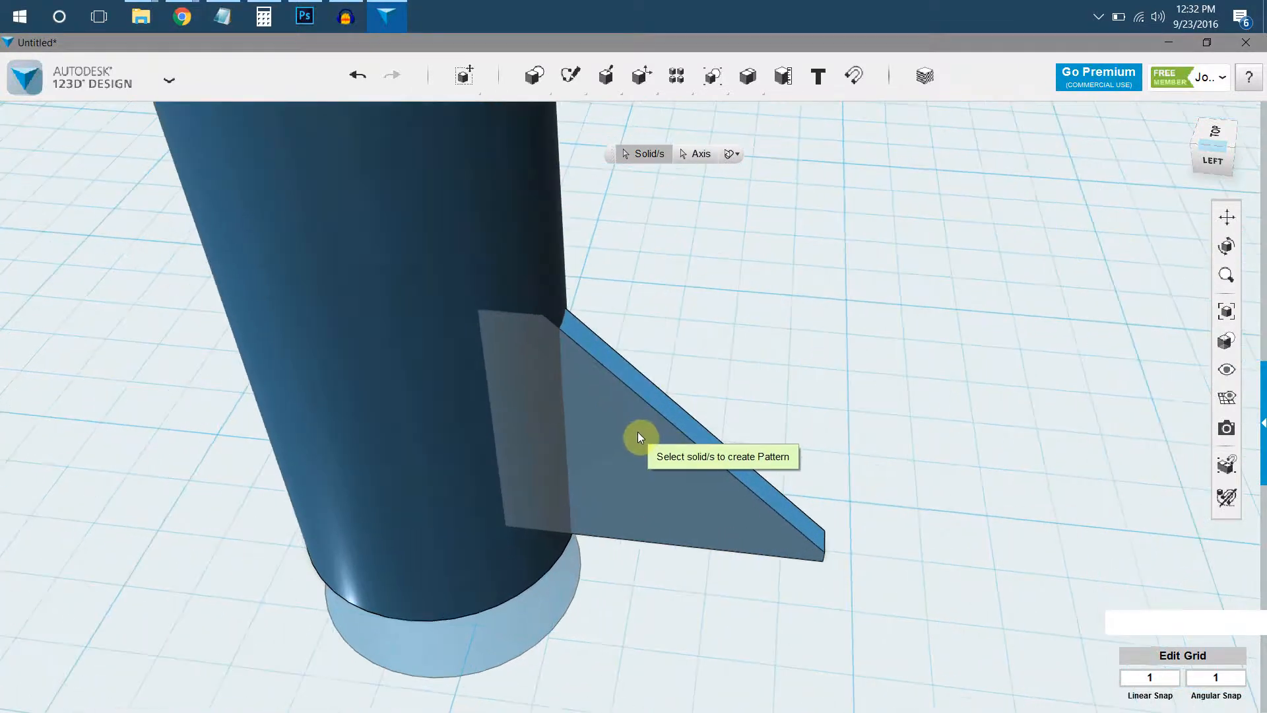
left_click(666, 416)
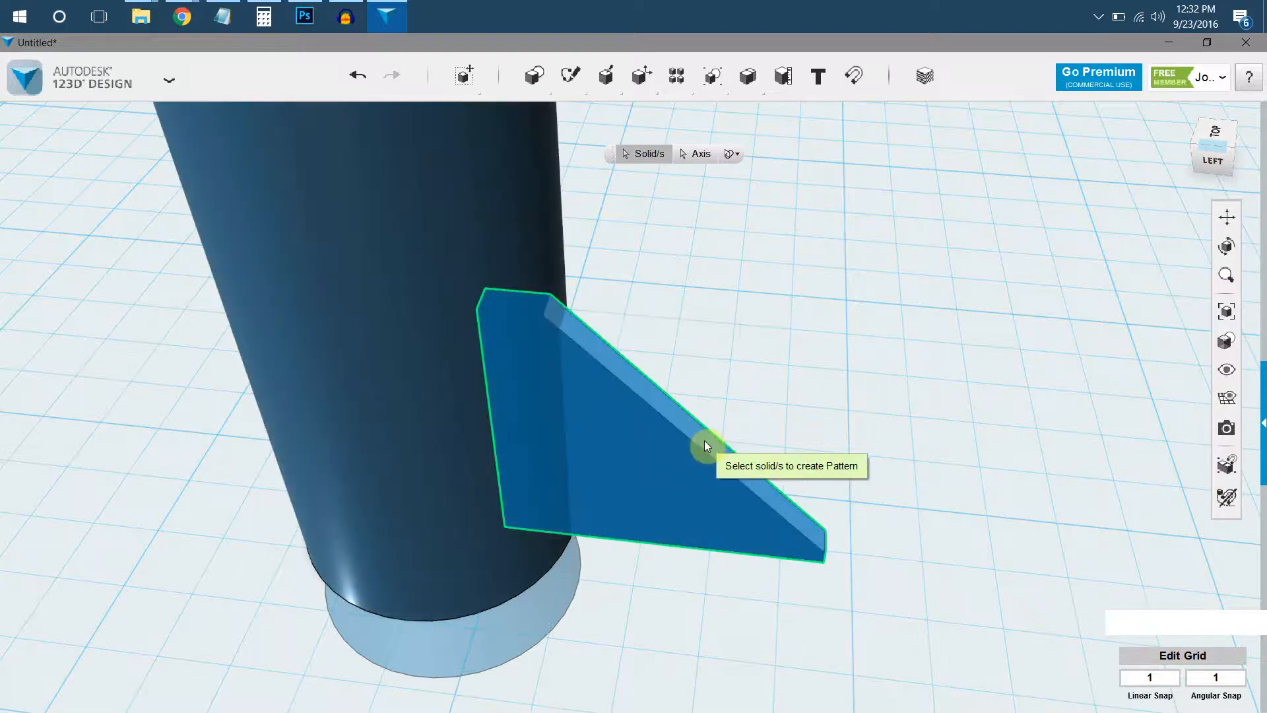
left_click(703, 441)
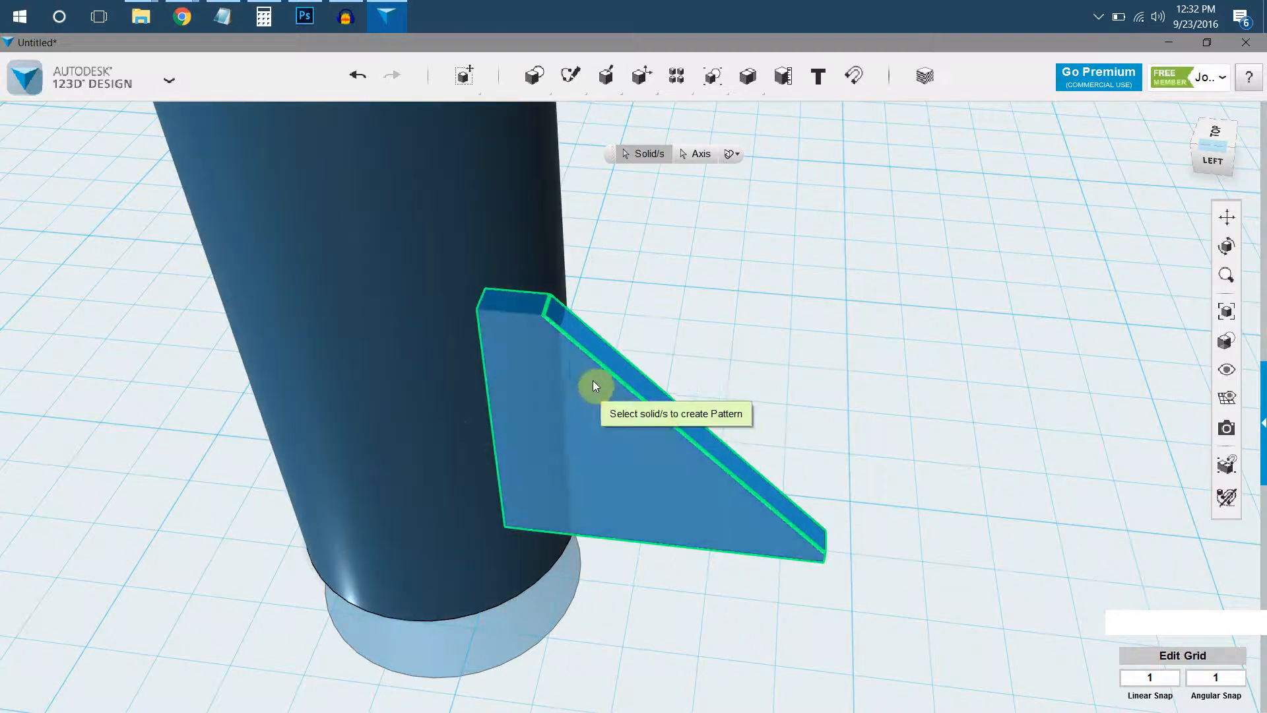
left_click(698, 154)
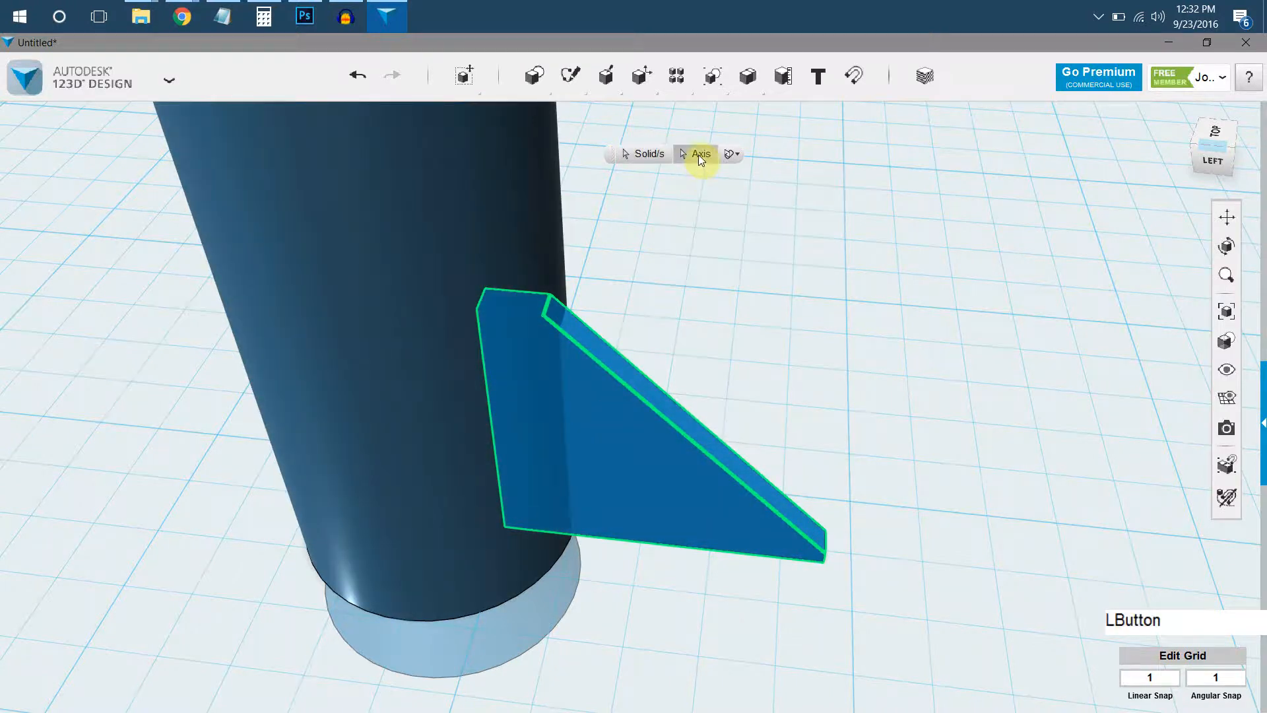
scroll(521, 613, "down", 3)
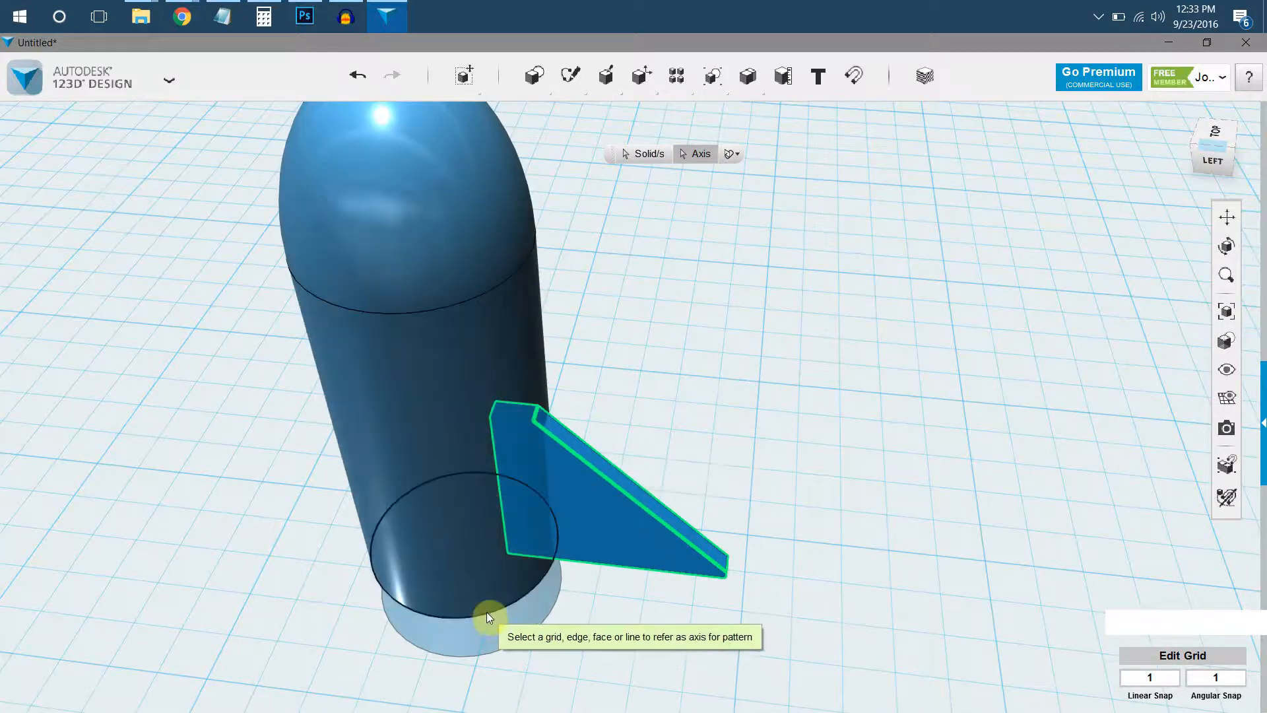
left_click(478, 658)
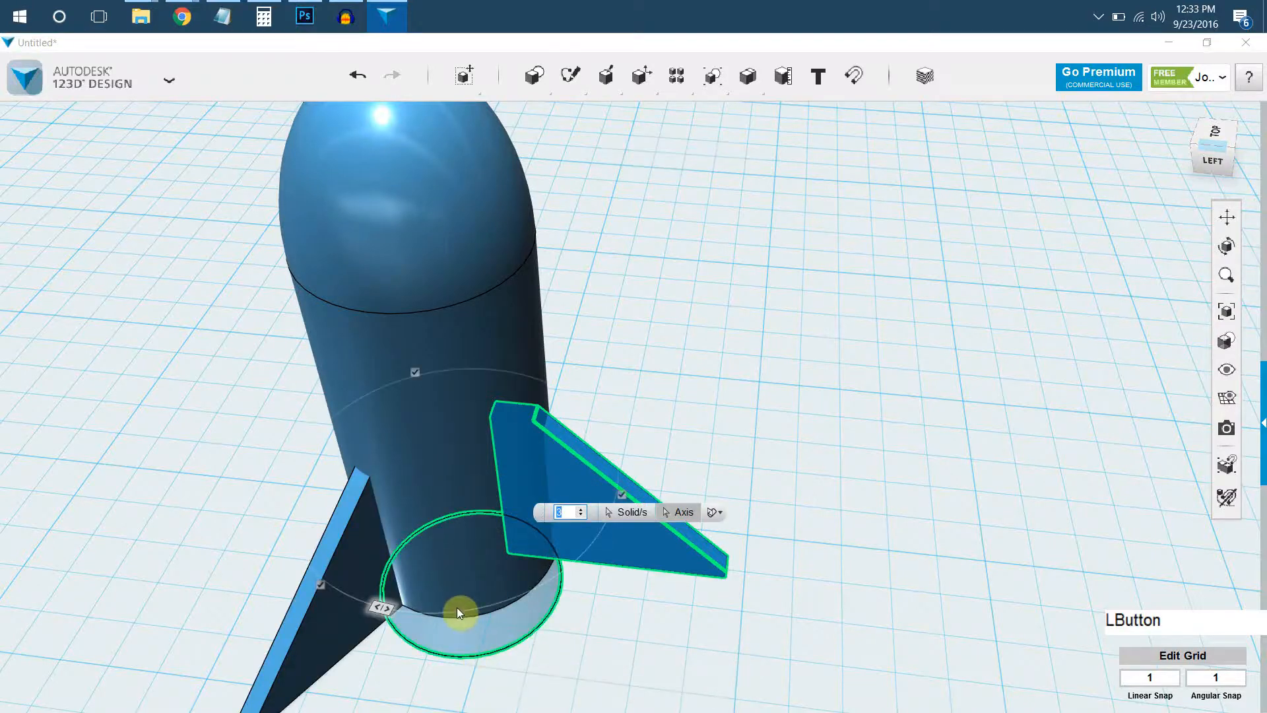
Set the circular pattern to 6 fins around the rocket body and apply it.
scroll(460, 612, "down", 3)
middle_click_drag(447, 563, 518, 440)
right_click_drag(498, 492, 457, 577)
left_click_drag(457, 577, 630, 586)
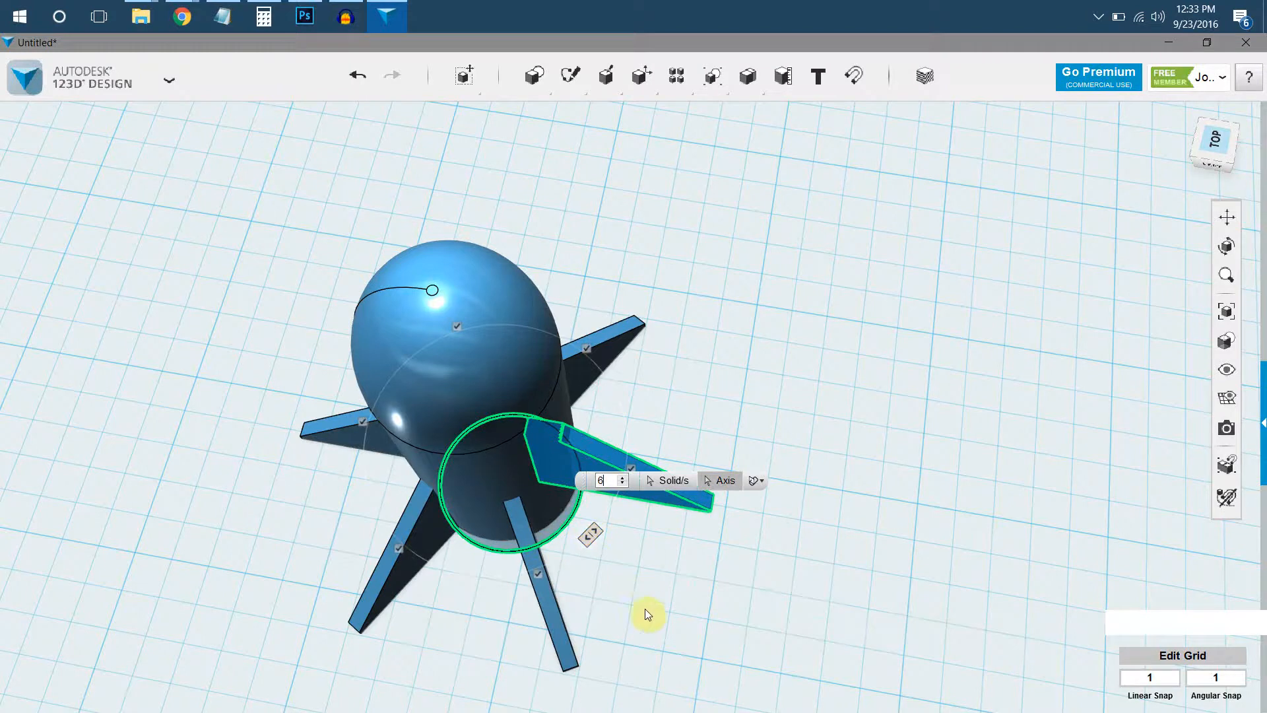
left_click(840, 407)
Insert a torus primitive on the grid beside the rocket.
right_click_drag(838, 406, 657, 360)
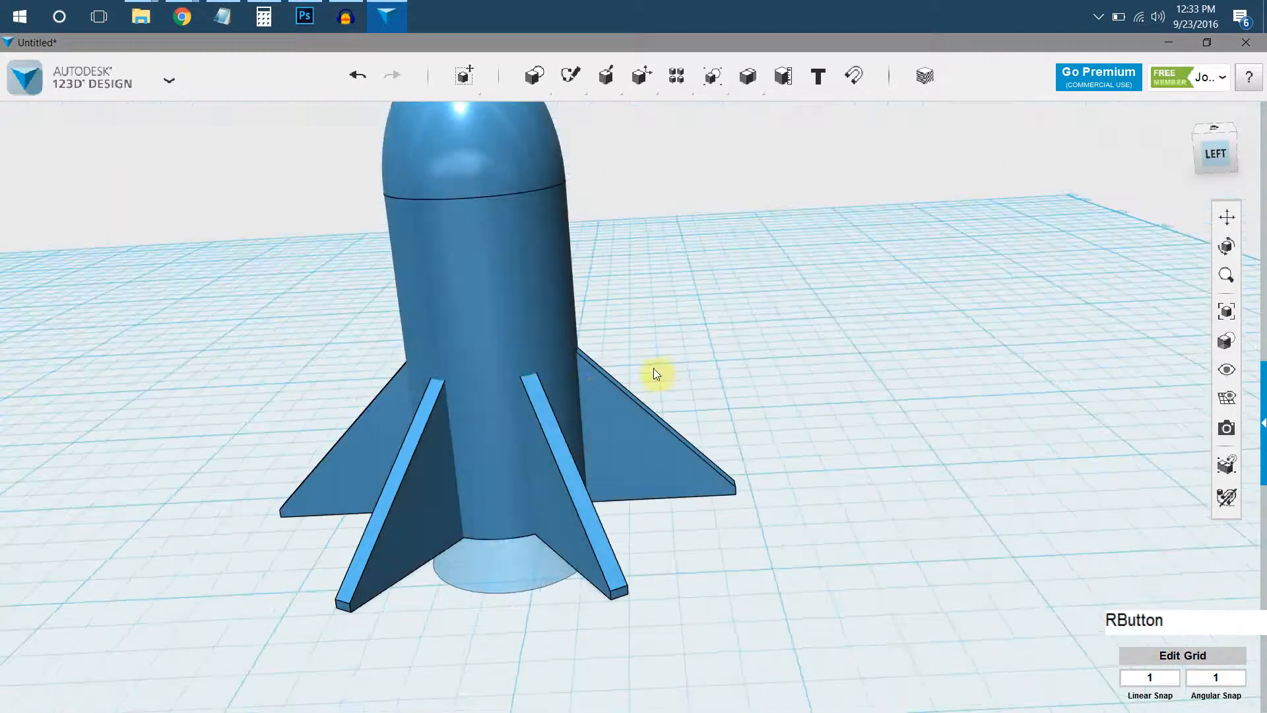
scroll(654, 371, "down", 3)
middle_click_drag(585, 489, 653, 548)
right_click_drag(654, 548, 636, 461)
right_click_drag(744, 480, 604, 502)
middle_click_drag(604, 501, 653, 484)
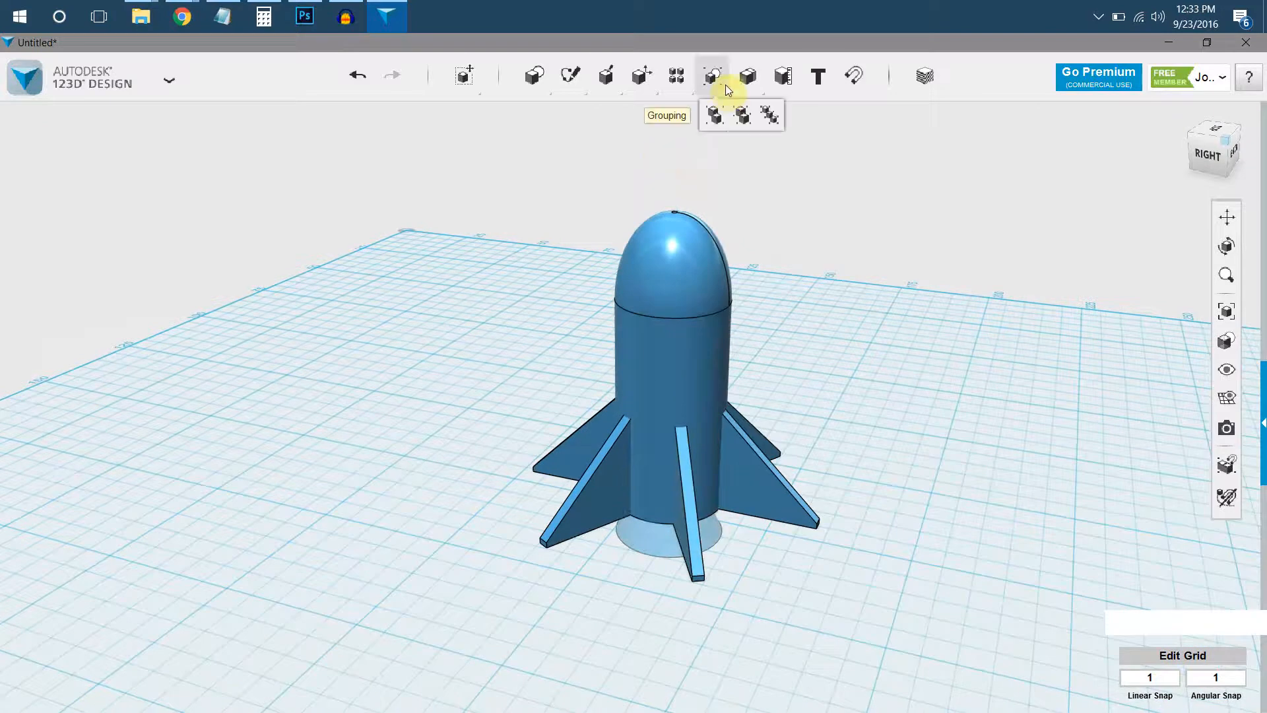
mouse_move(532, 81)
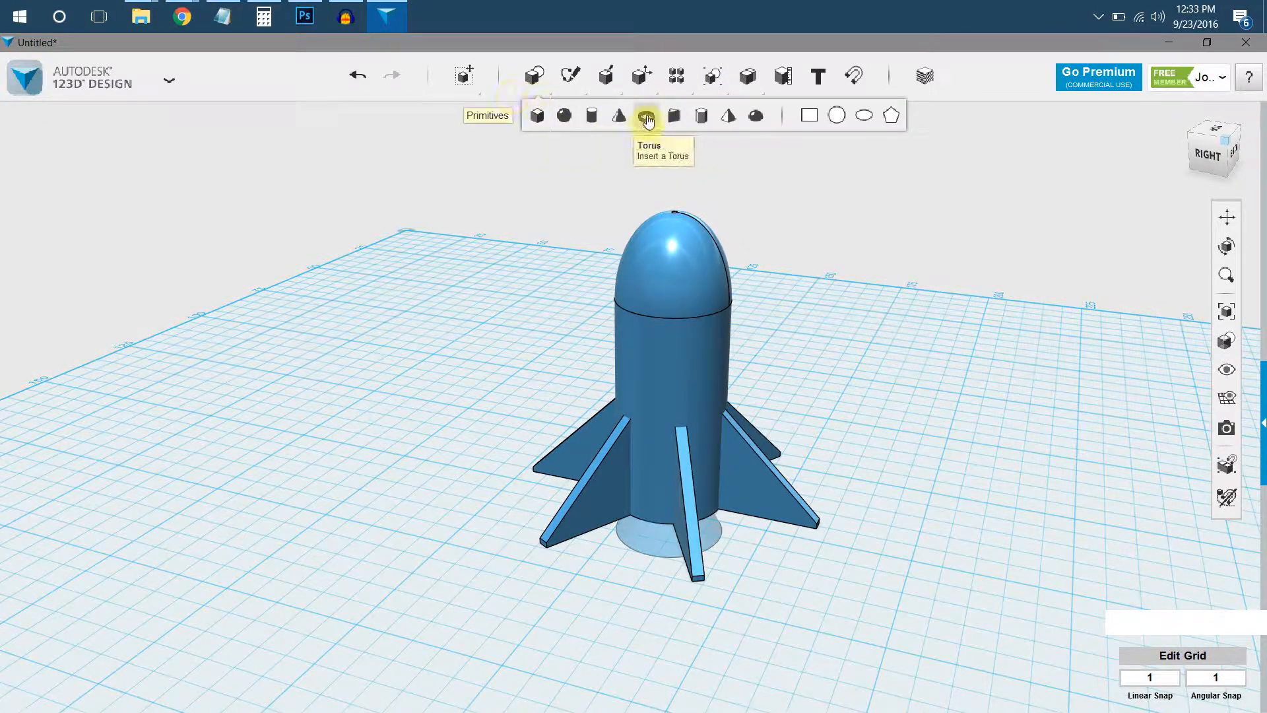
left_click(645, 119)
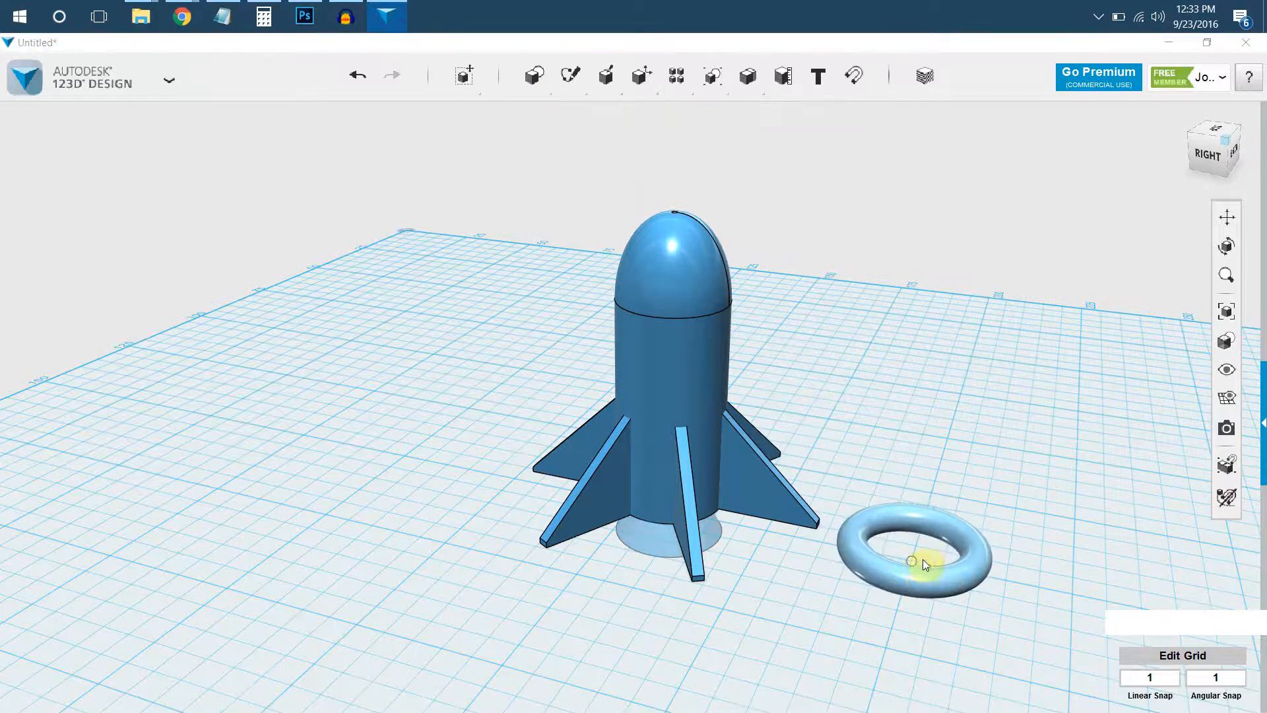
left_click(912, 565)
Place a sphere with a radius of 10 mm over the centre of the torus.
middle_click_drag(699, 455, 489, 320)
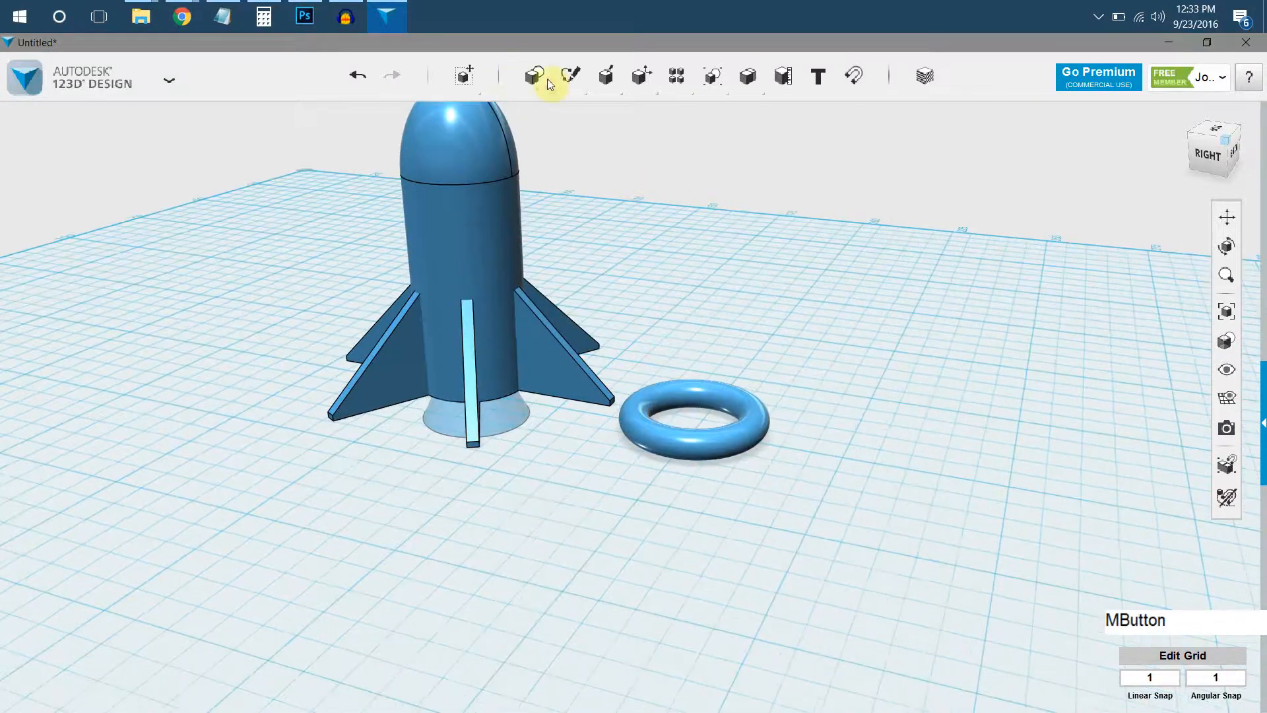
mouse_move(541, 89)
left_click(569, 124)
scroll(690, 423, "up", 4)
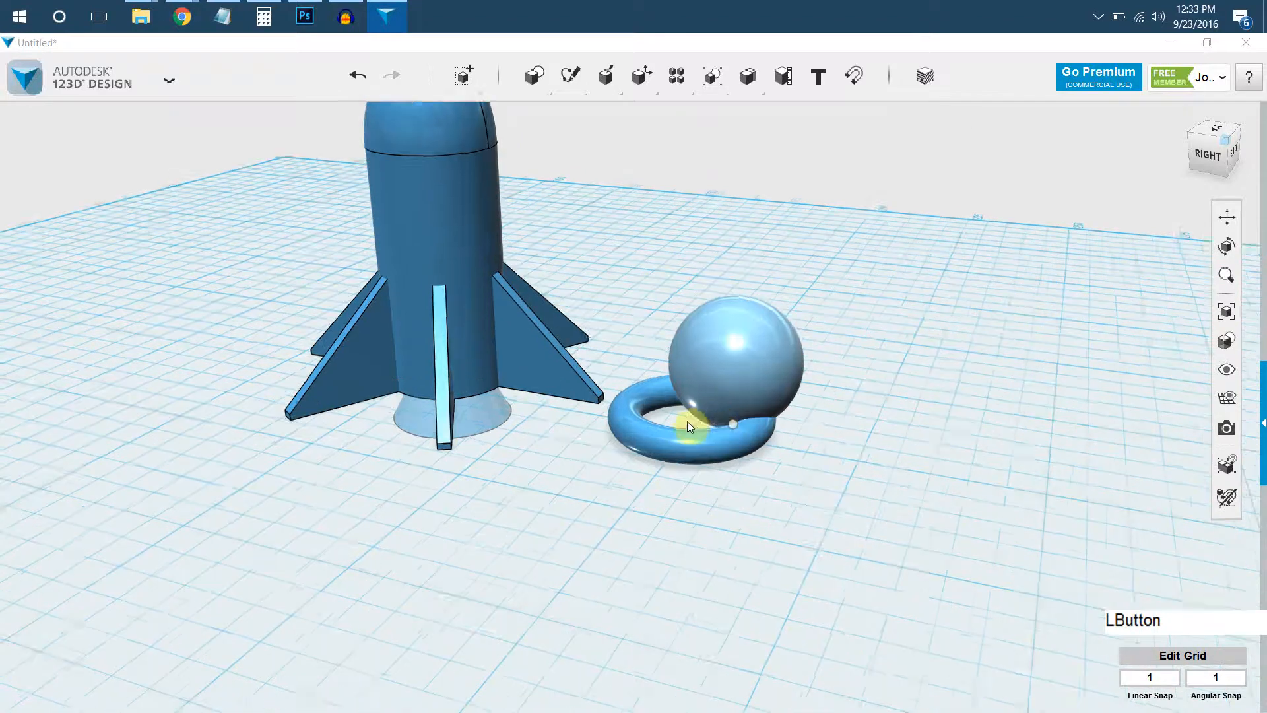
mouse_move(691, 430)
right_mouse_down()
mouse_move(695, 482)
mouse_move(693, 404)
mouse_move(690, 445)
right_mouse_up()
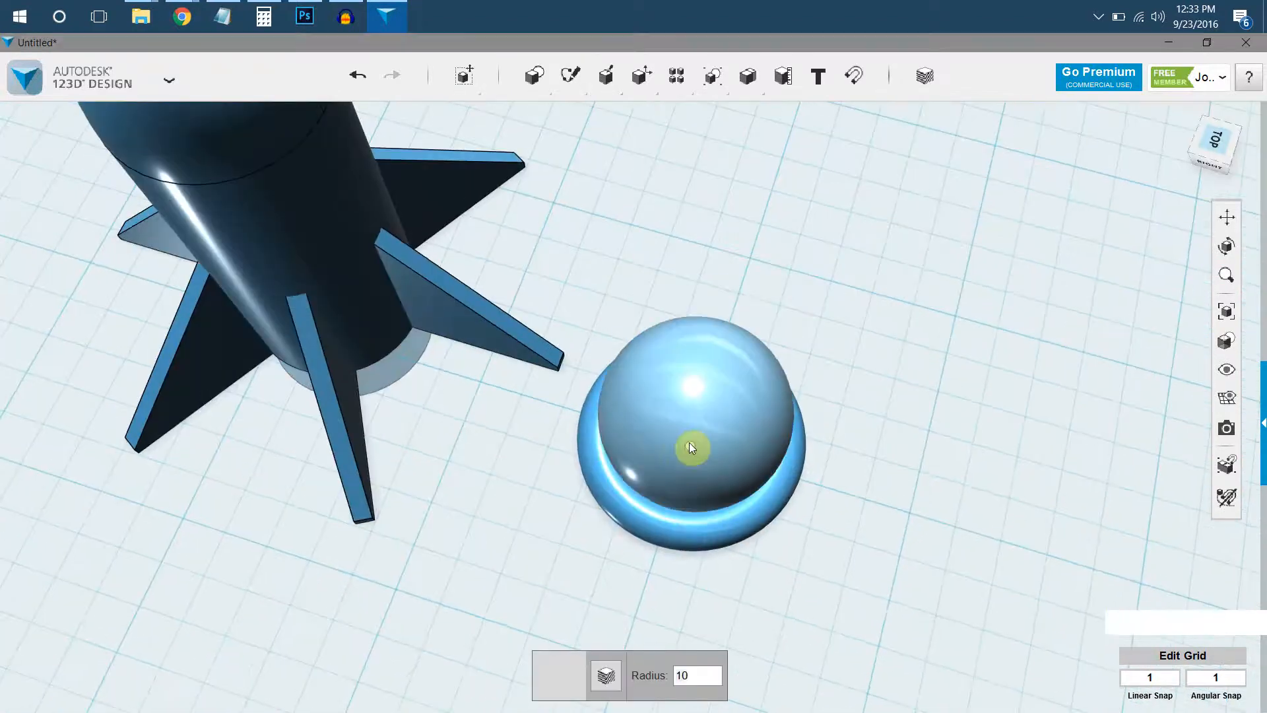
left_click(699, 396)
Lower the sphere by 7 mm so the torus wraps around its middle like a ring.
right_click_drag(699, 396, 721, 319)
left_click(722, 349)
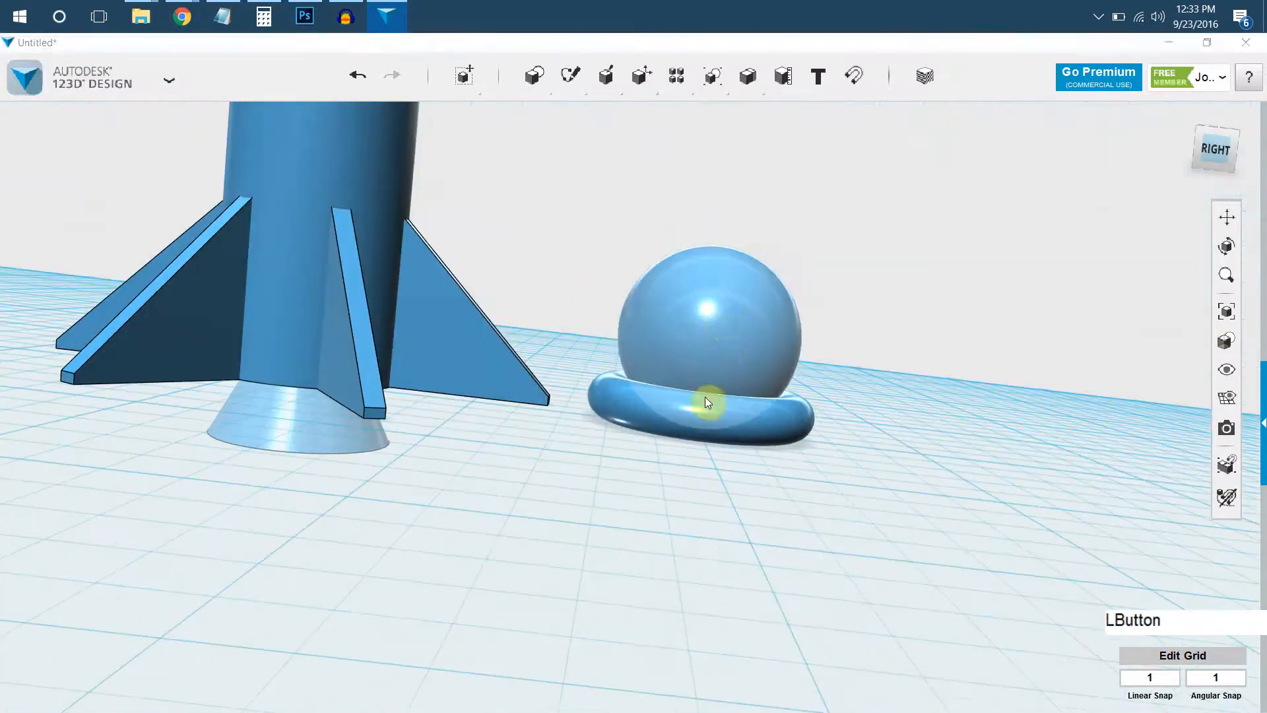
left_click(517, 672)
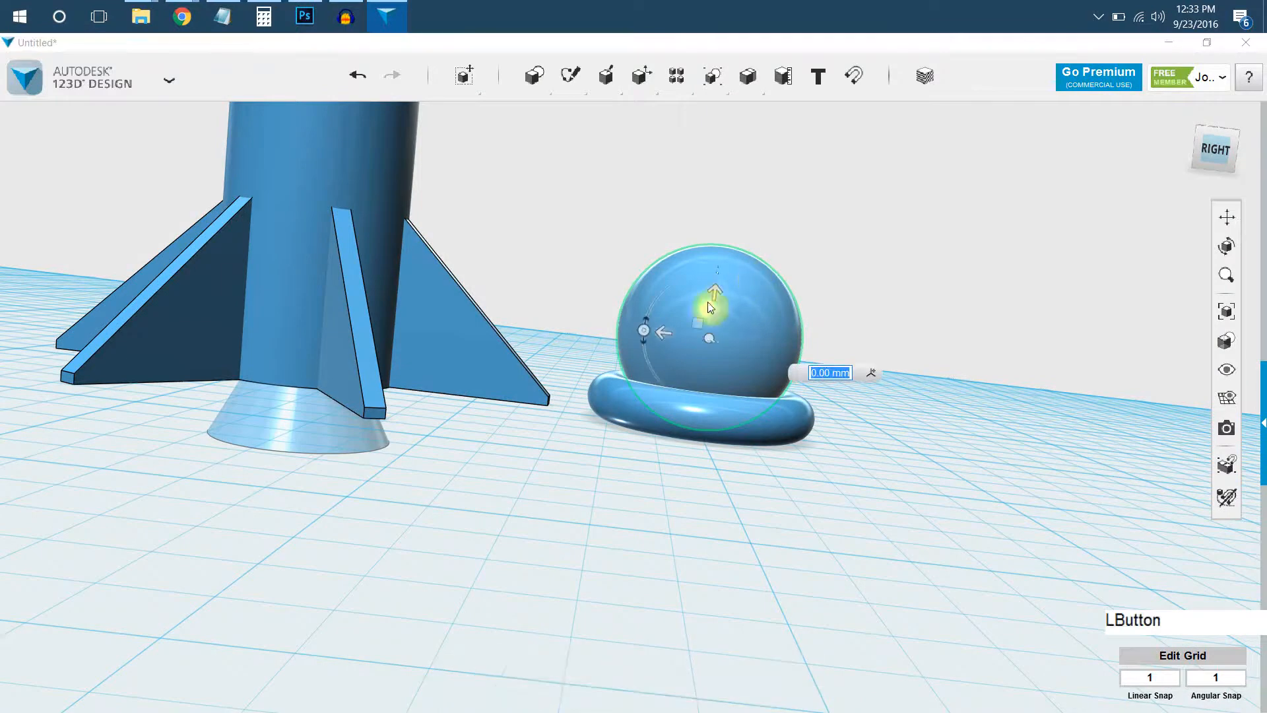
left_click_drag(712, 306, 710, 370)
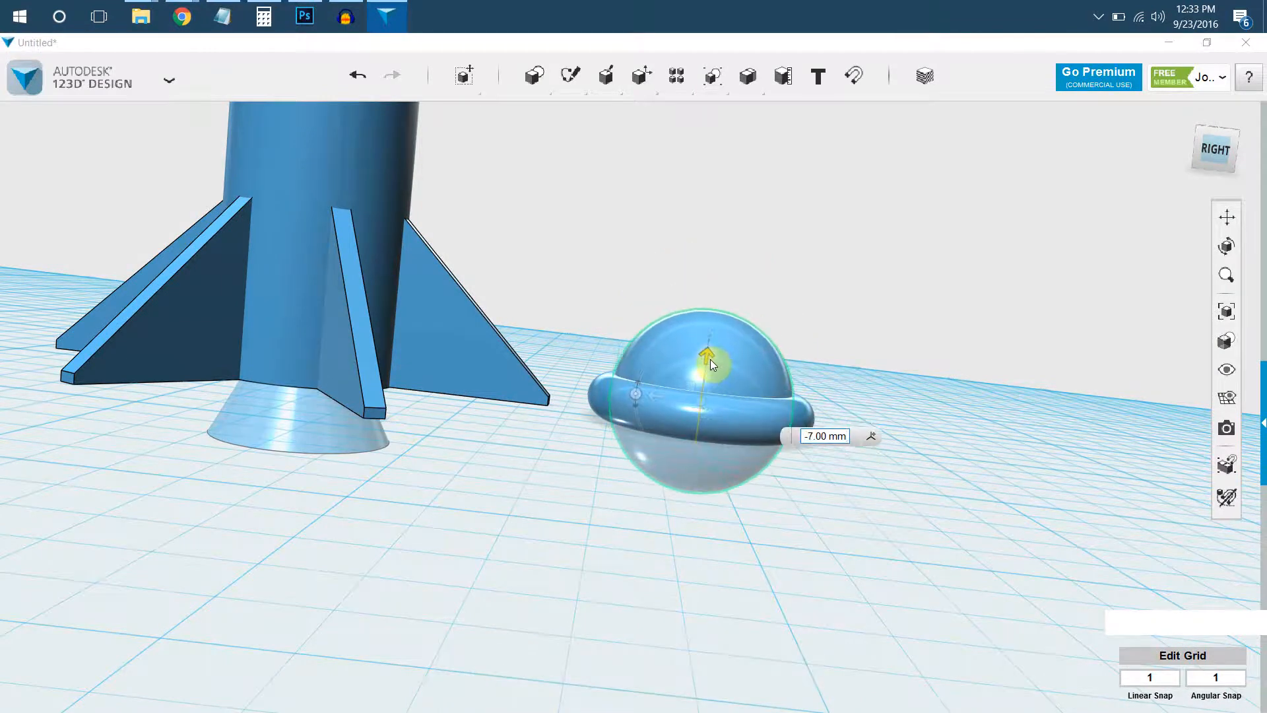
left_click(749, 422)
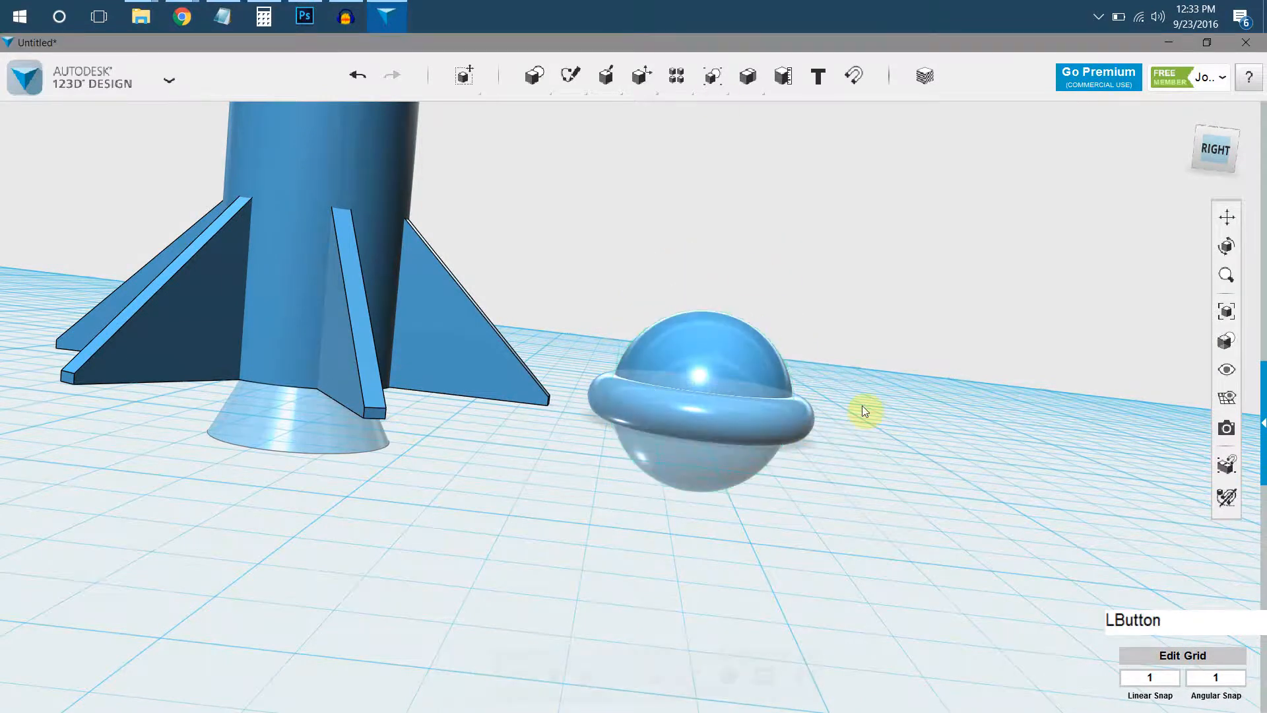
Merge the sphere and the torus into one solid to form a porthole.
mouse_move(747, 76)
left_click(750, 117)
left_click(725, 335)
left_click(805, 417)
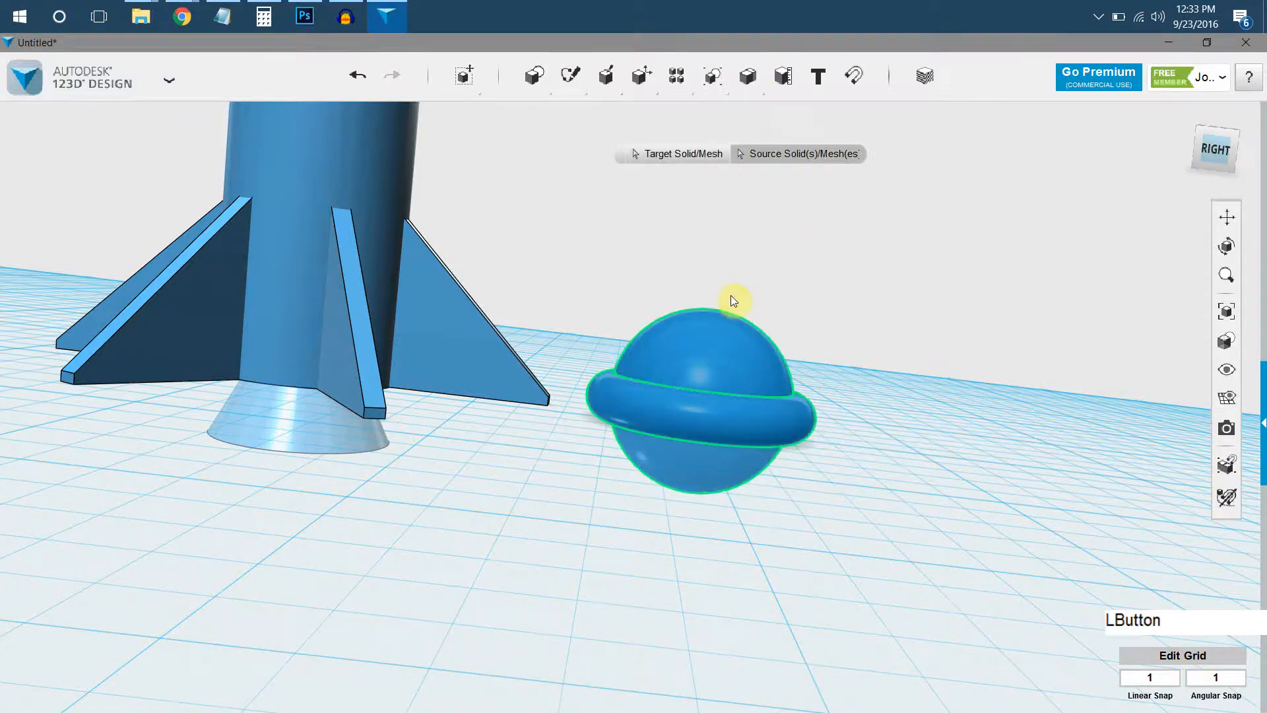
key("Return")
Scale the merged porthole down uniformly to a factor of about 0.36.
left_click(700, 399)
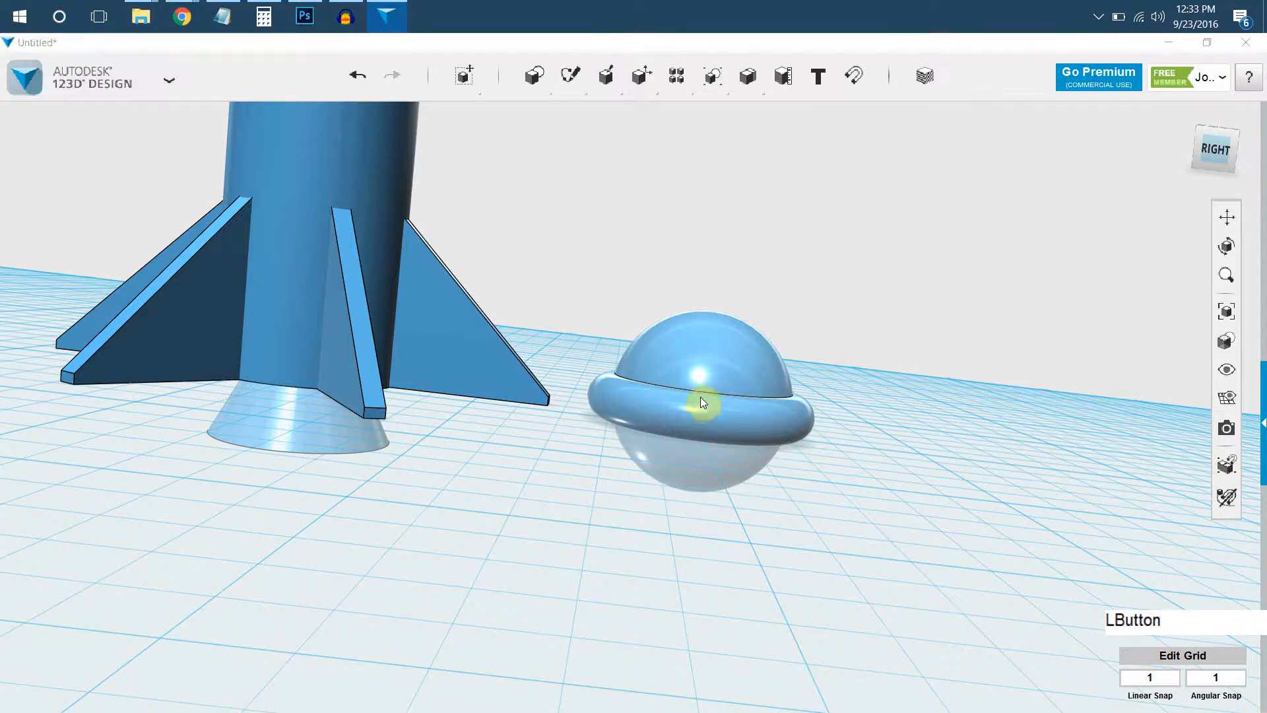
scroll(695, 573, "down", 3)
middle_click_drag(695, 573, 691, 540)
mouse_move(691, 540)
right_mouse_down()
mouse_move(687, 433)
mouse_move(676, 521)
mouse_move(686, 517)
right_mouse_up()
key("s")
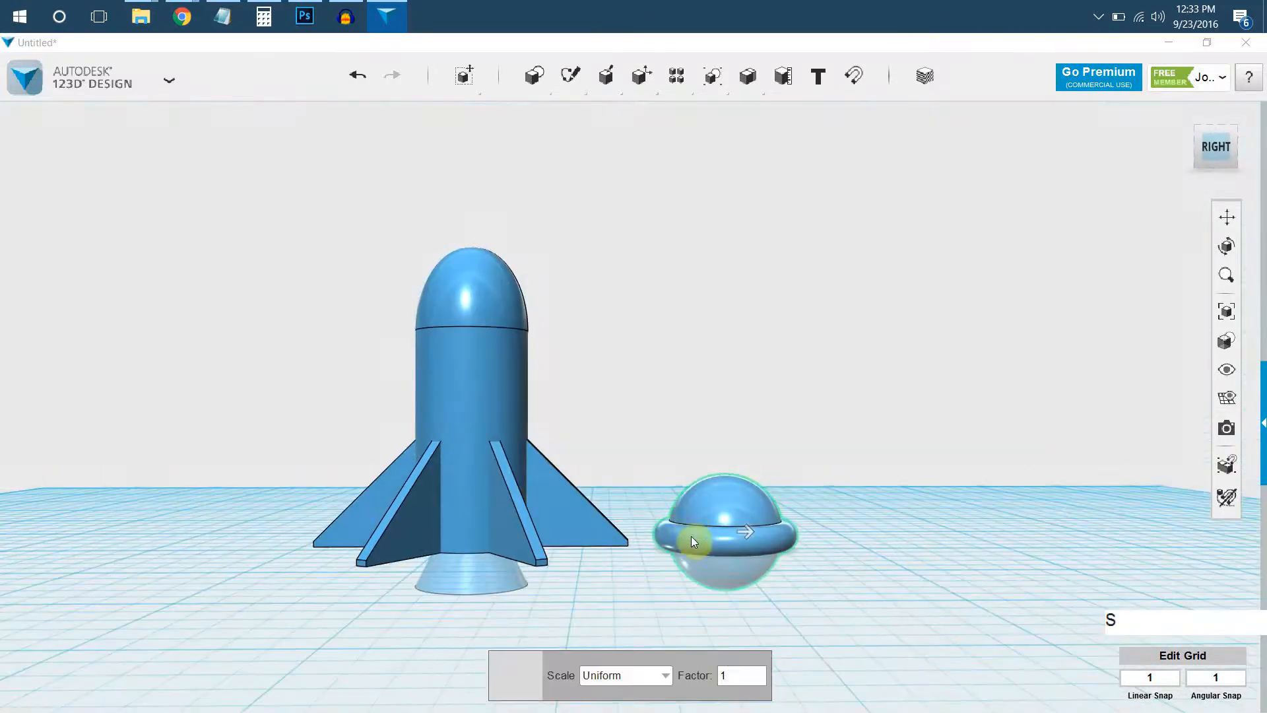
key("Escape")
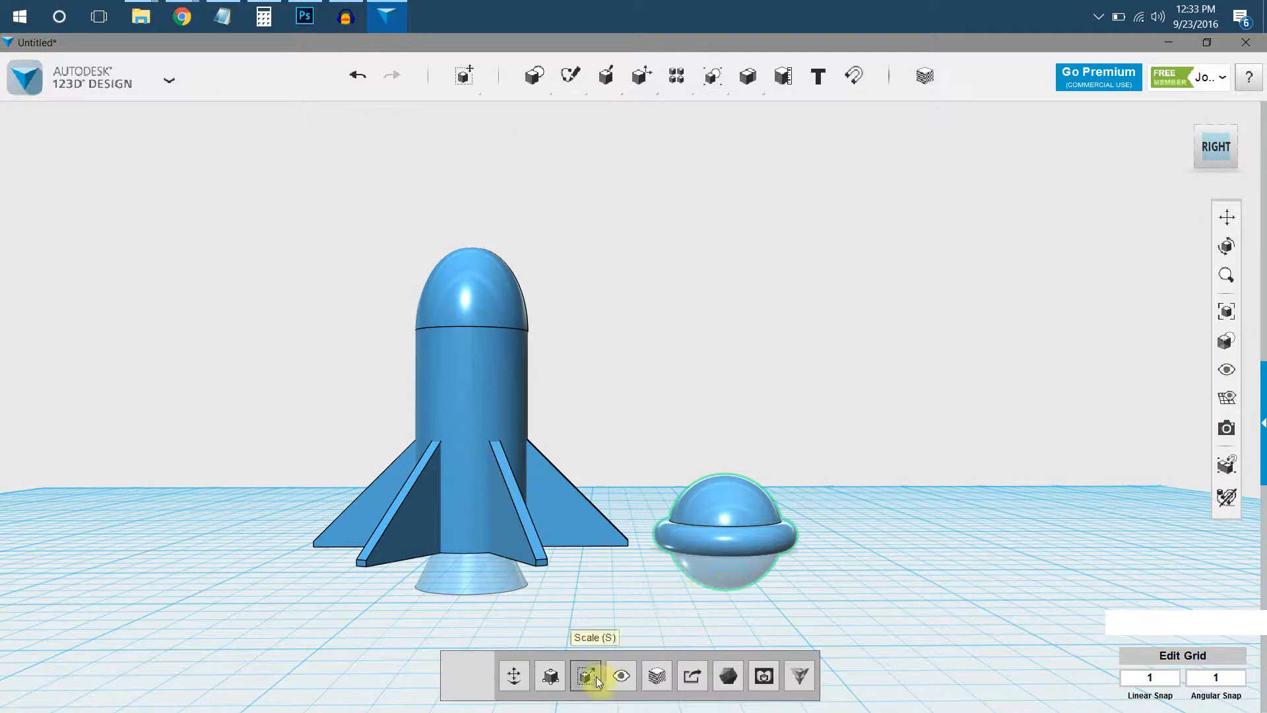
left_click(596, 680)
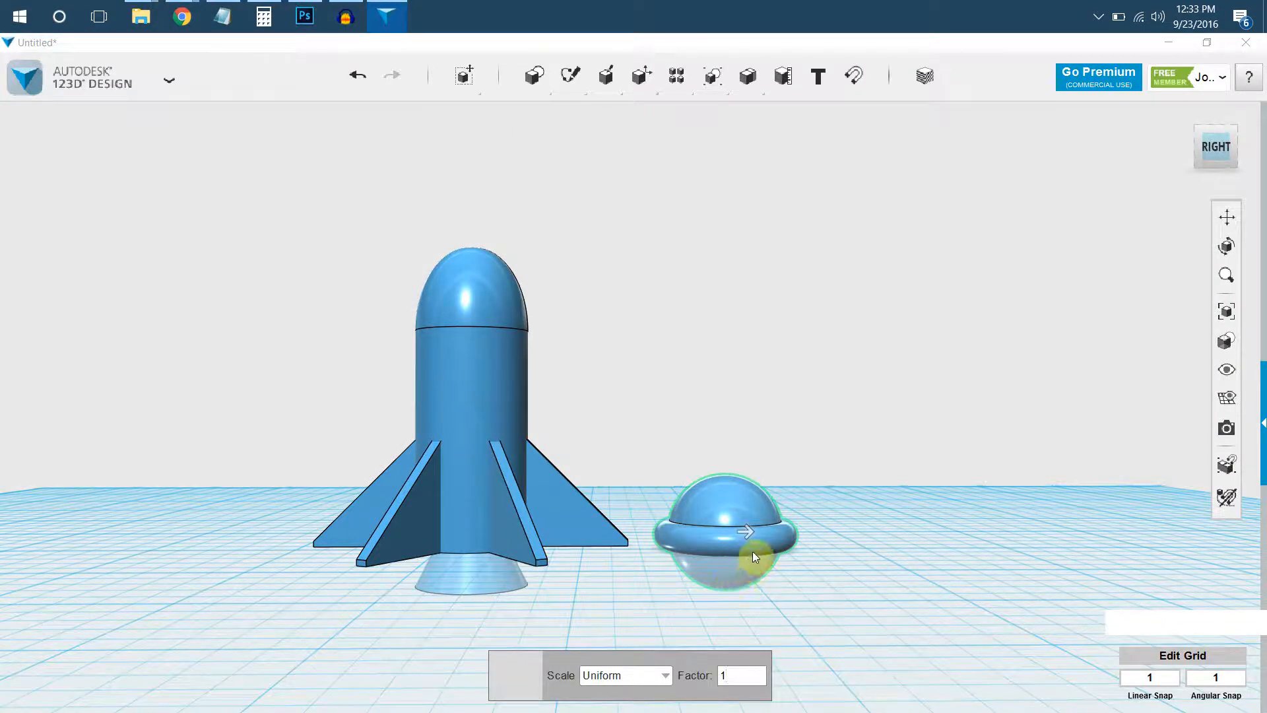
left_click_drag(747, 533, 717, 534)
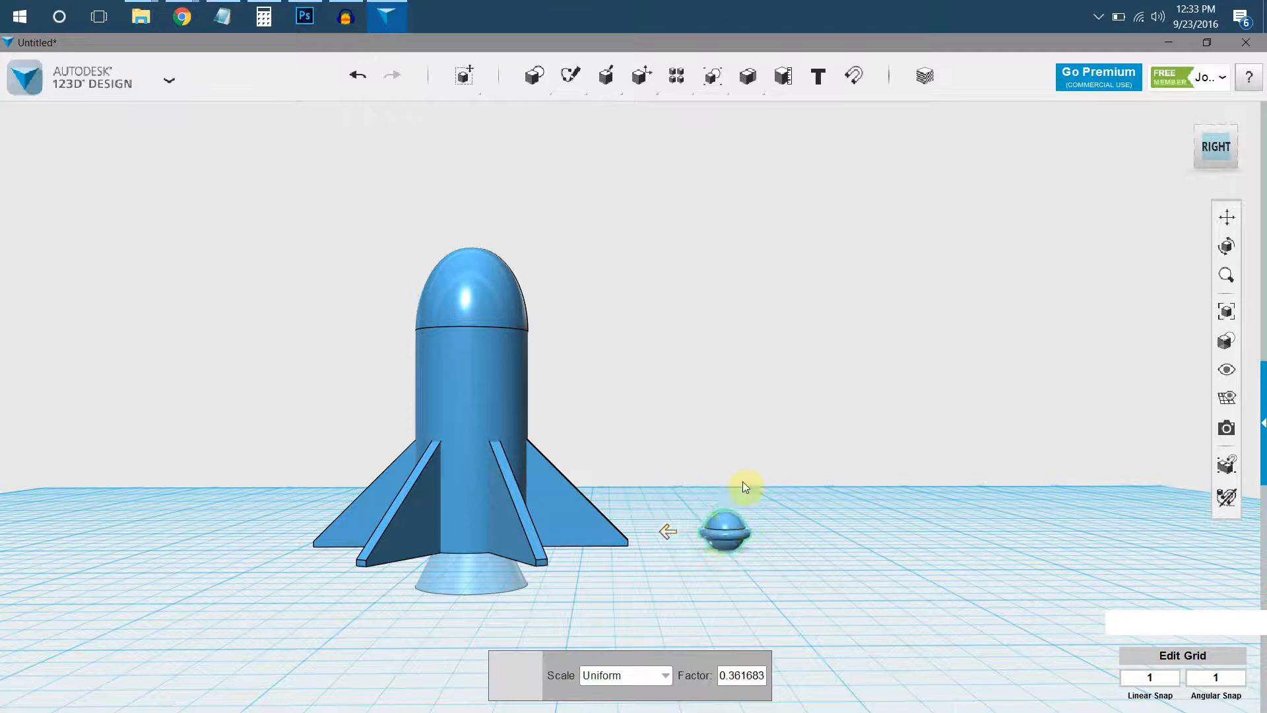
left_click(747, 453)
Move the porthole towards the rocket in the top view and line it up with the body's centre line.
right_click_drag(1098, 202, 1162, 153)
left_click(1214, 136)
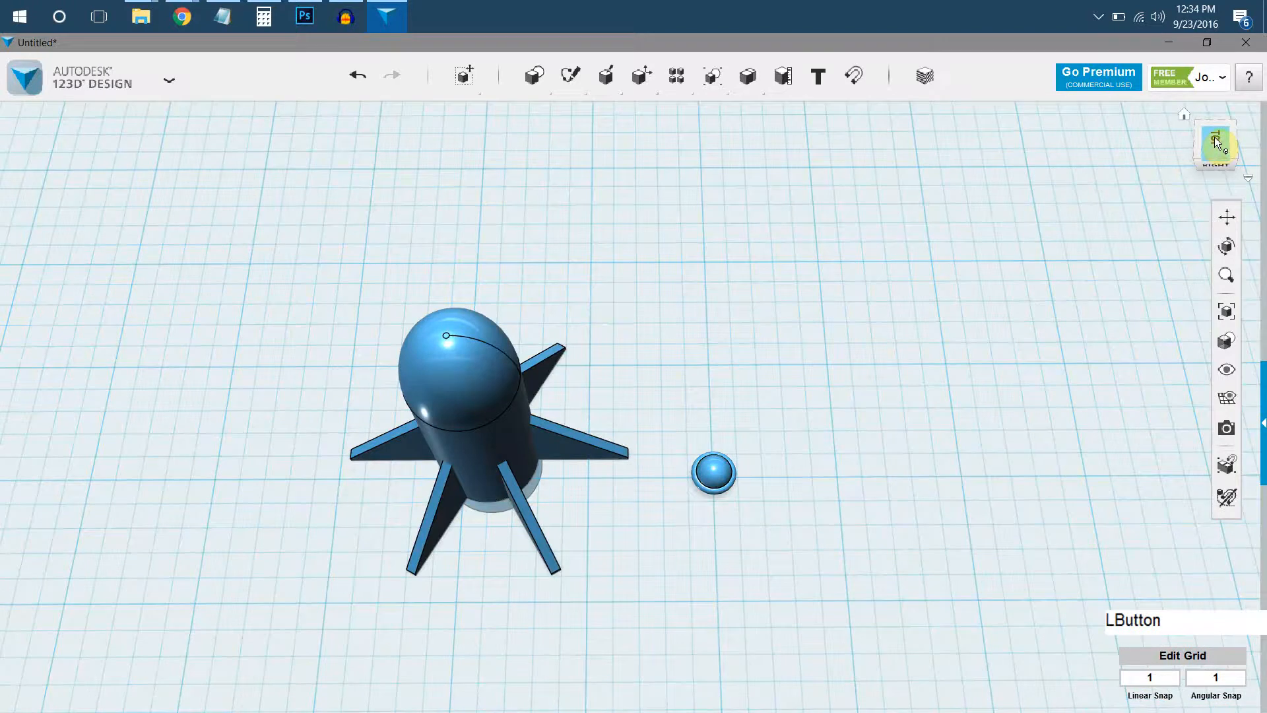
left_click(710, 435)
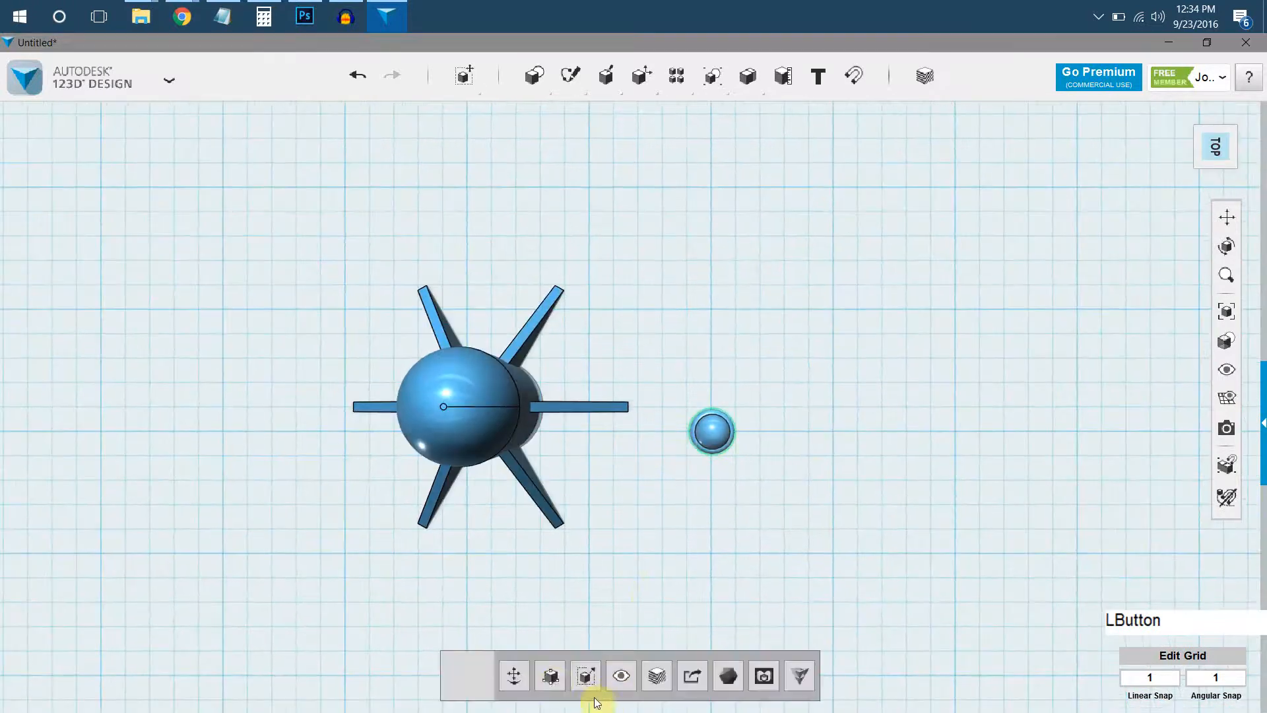
left_click(518, 674)
left_click_drag(667, 432, 525, 440)
left_click_drag(572, 486, 569, 462)
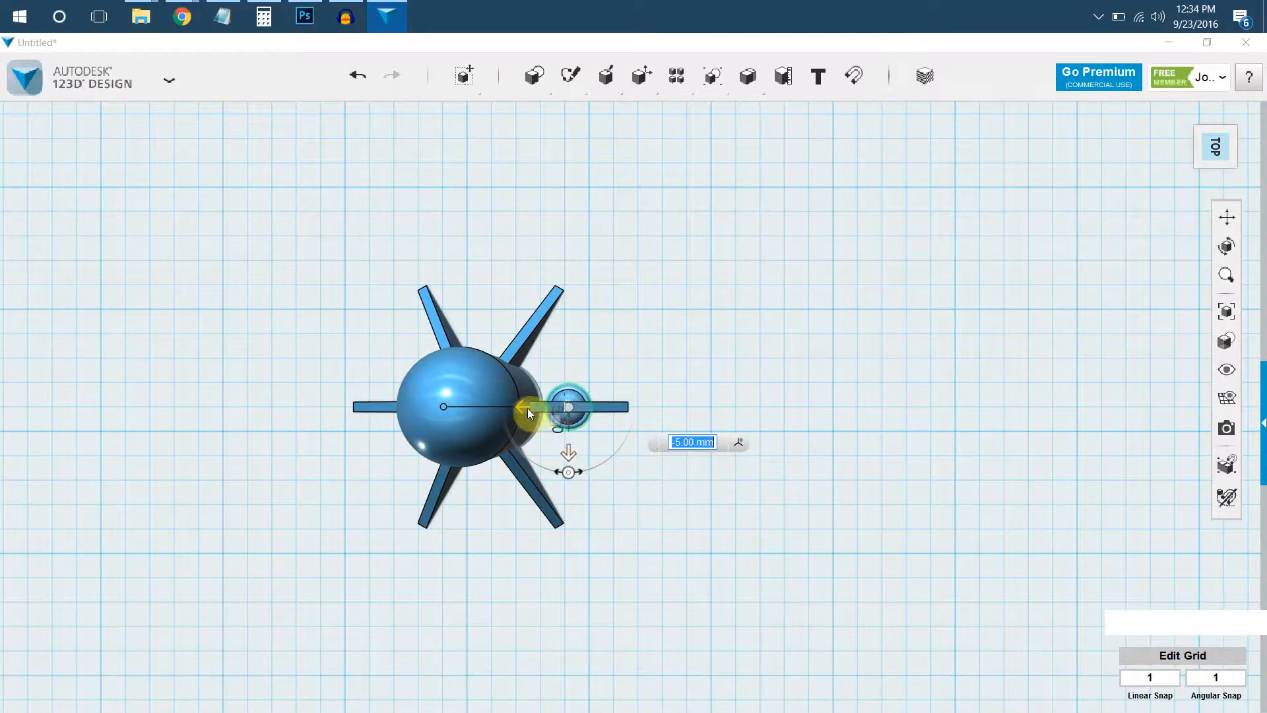
left_click(506, 408)
Turn the porthole to face sideways and set it into the upper side of the rocket body, pushing it 2 mm inwards.
right_click_drag(557, 437, 537, 342)
right_click_drag(497, 529, 496, 564)
left_click_drag(478, 532, 552, 342)
left_click_drag(592, 388, 581, 390)
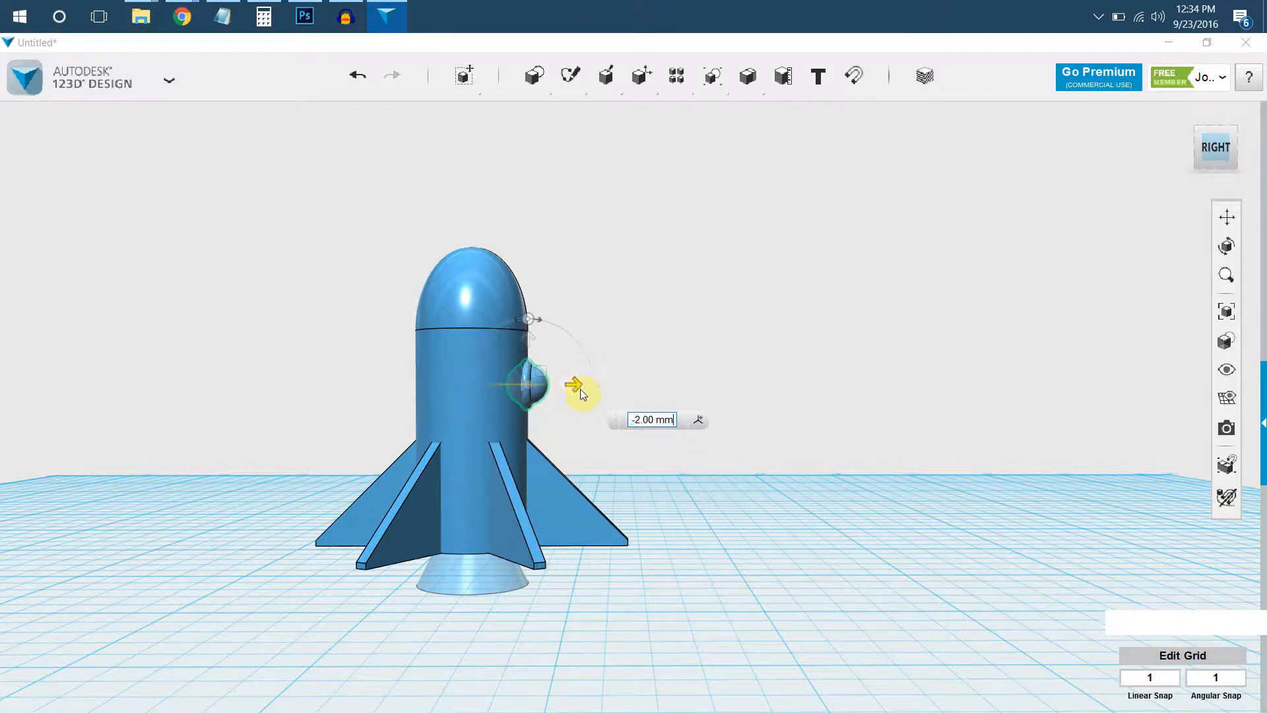
right_click_drag(623, 303, 702, 360)
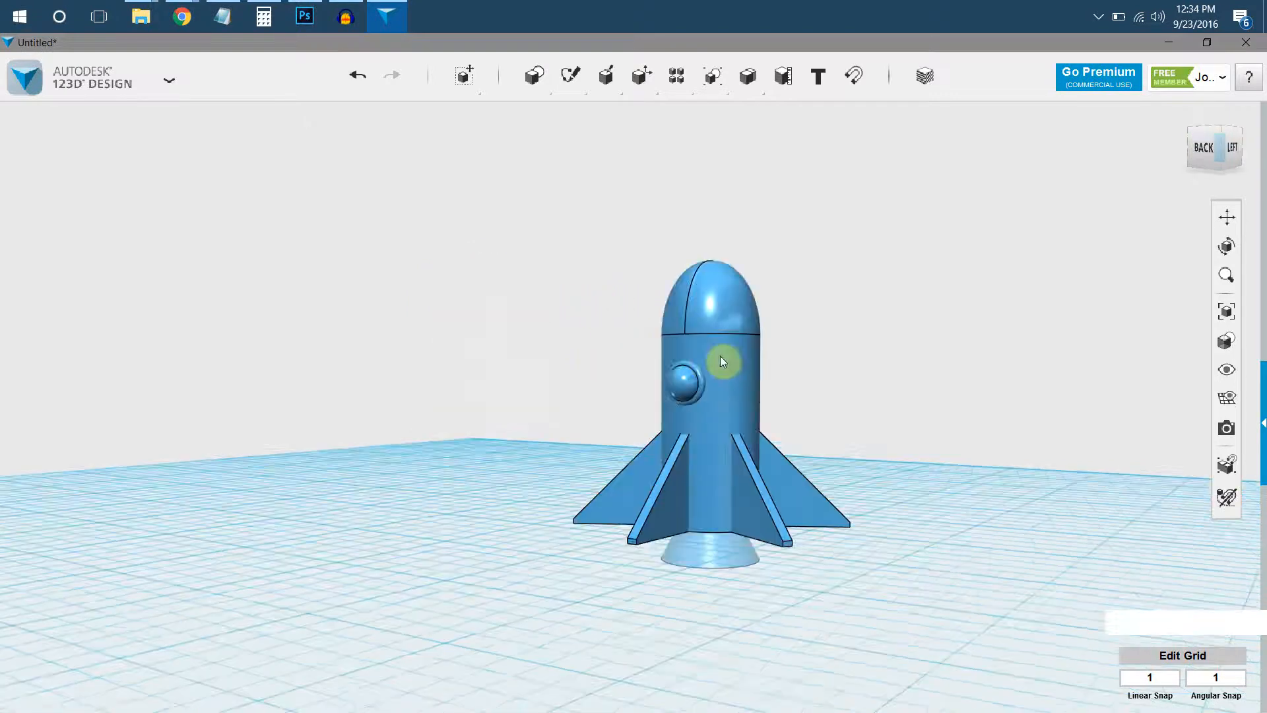
Inspect the finished rocket from several sides, including the porthole and the fins.
scroll(702, 360, "up", 3)
middle_click_drag(708, 355, 597, 333)
right_click_drag(650, 350, 545, 454)
middle_click_drag(546, 454, 624, 453)
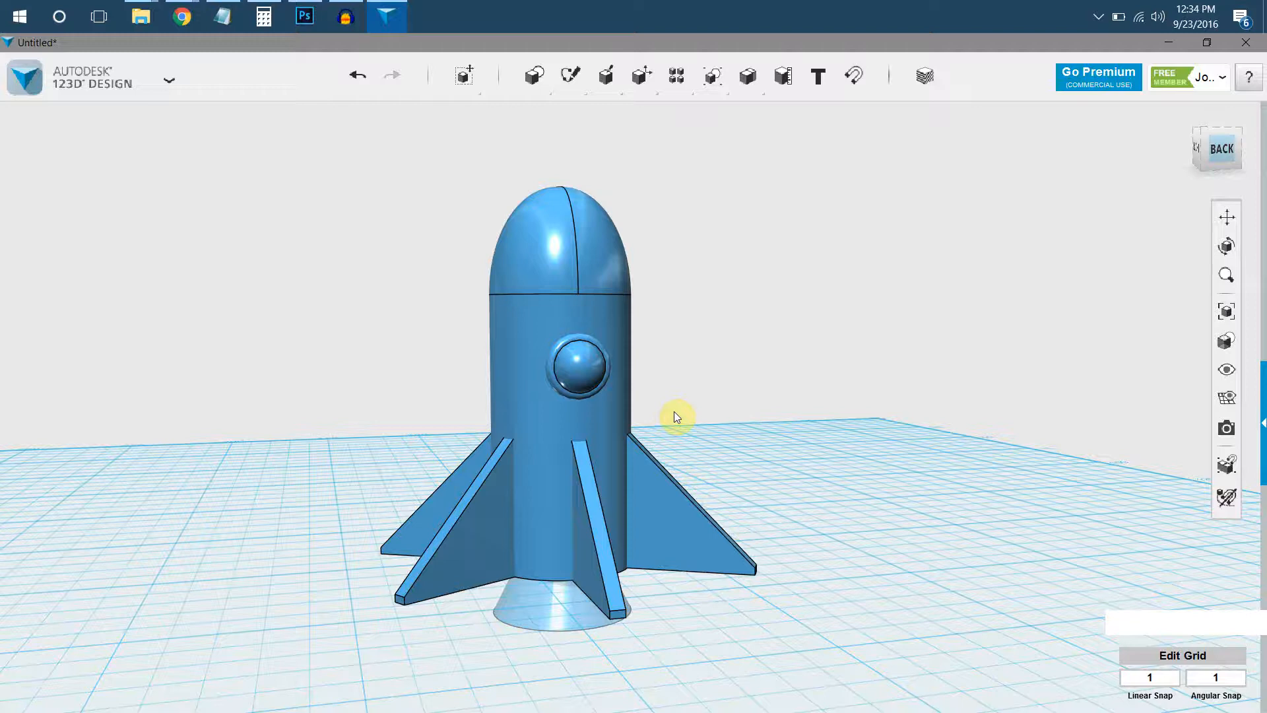
right_click_drag(496, 404, 158, 191)
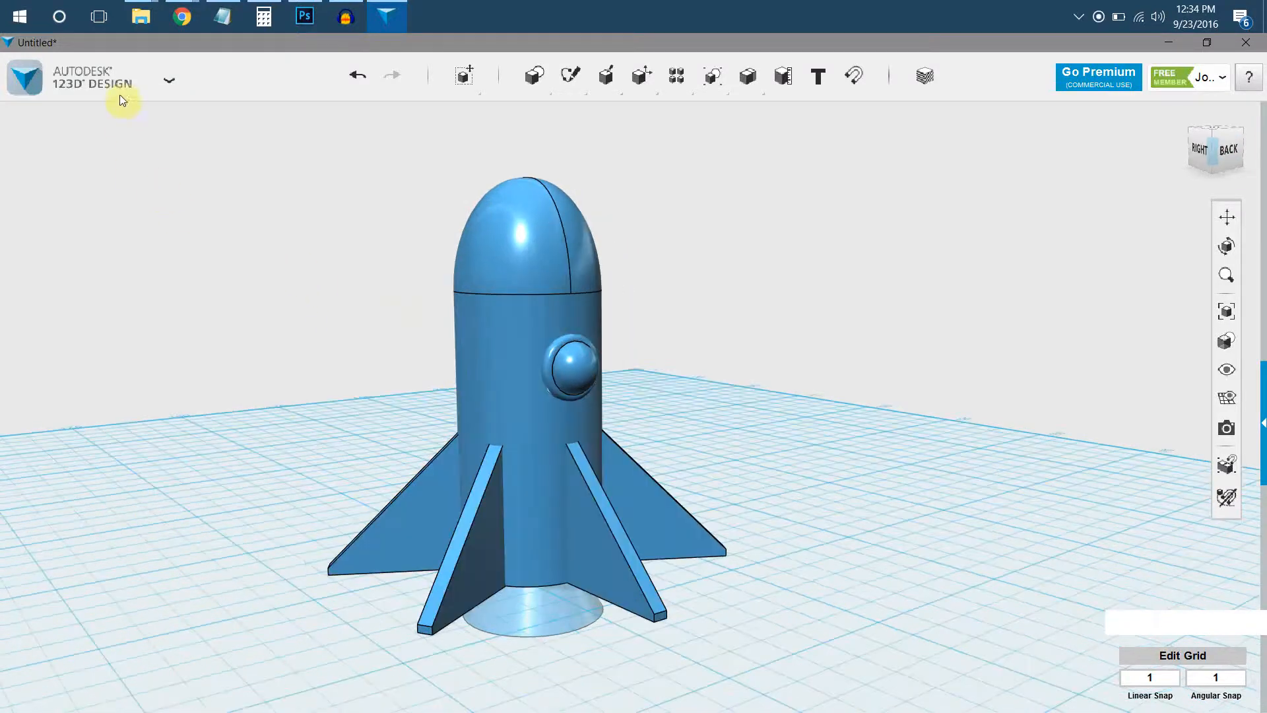
left_click(106, 73)
mouse_move(94, 283)
left_click(210, 288)
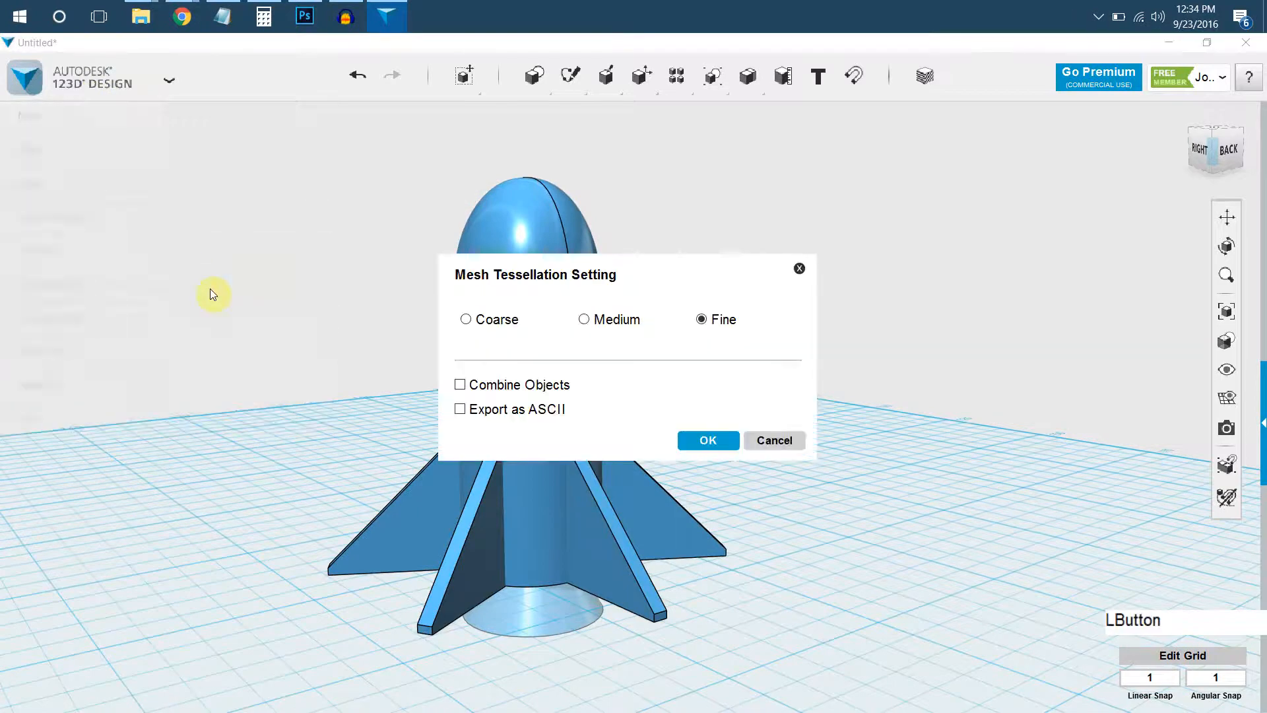
left_click(587, 320)
left_click(505, 323)
left_click(585, 320)
left_click(558, 390)
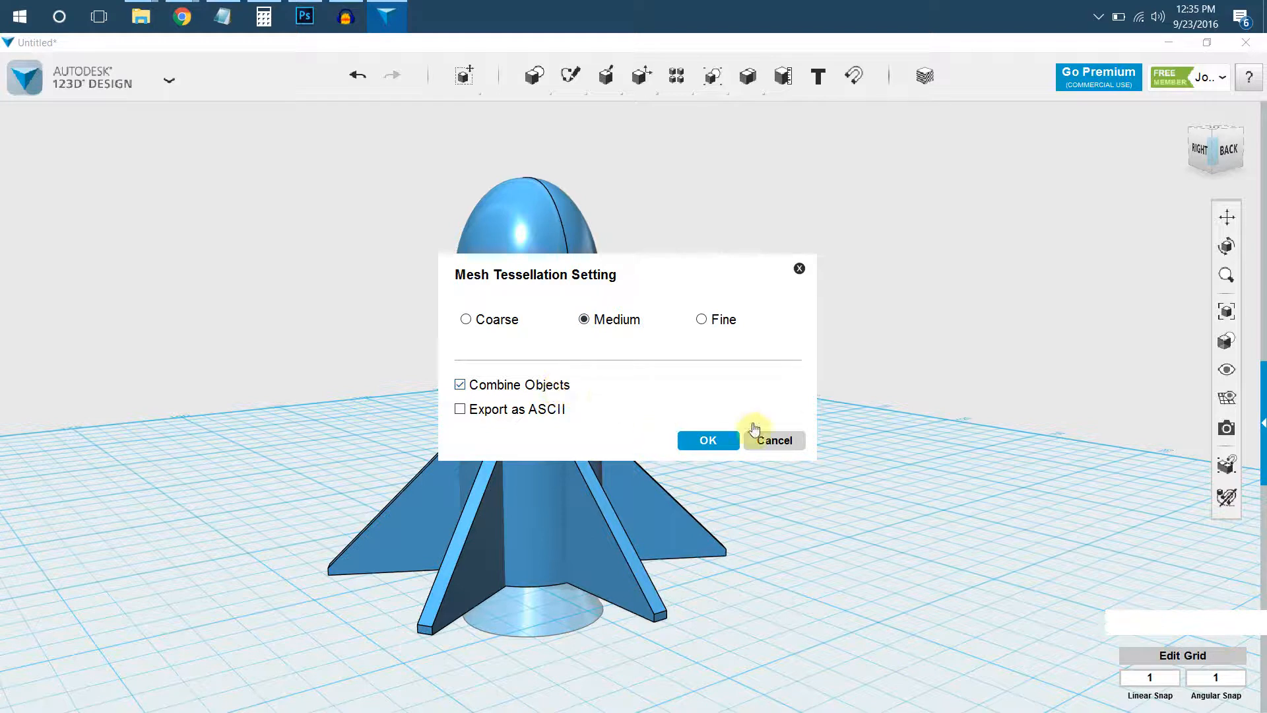
left_click(776, 441)
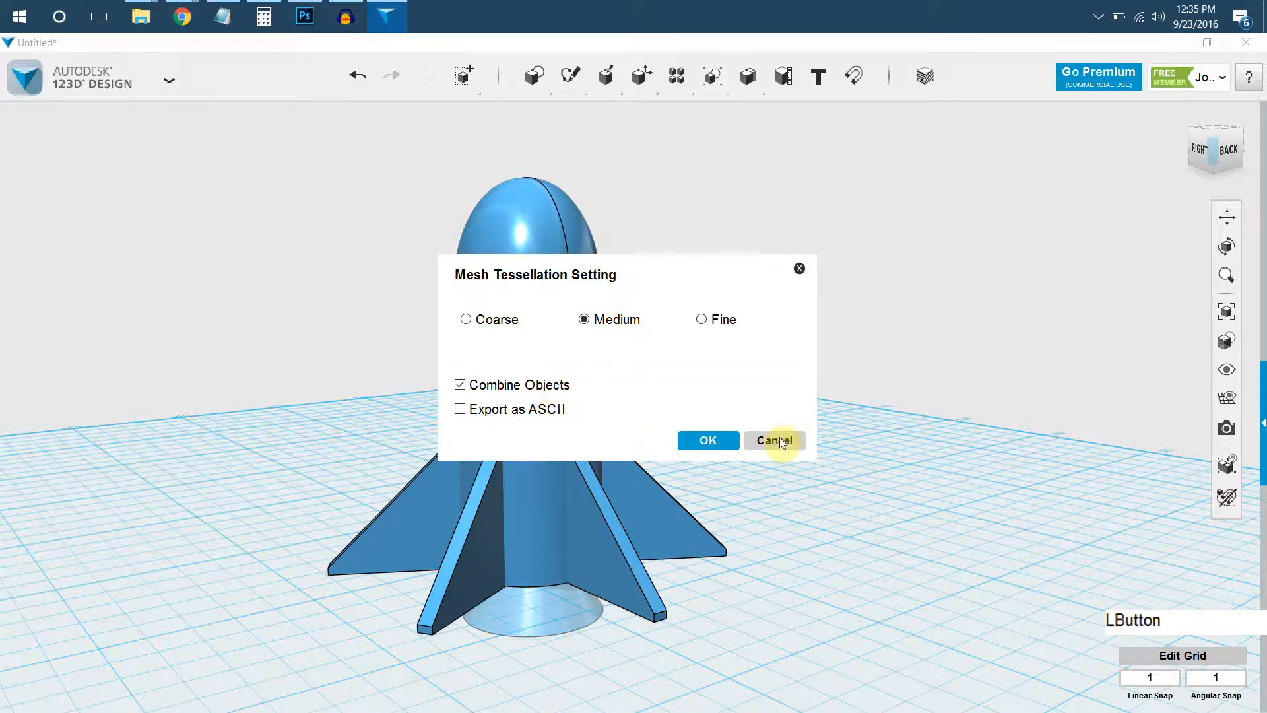
Insert a box primitive in the empty space far away from the rocket.
right_click_drag(726, 337, 726, 353)
scroll(731, 352, "down", 3)
middle_click_drag(731, 360, 656, 426)
mouse_move(536, 83)
left_click(561, 116)
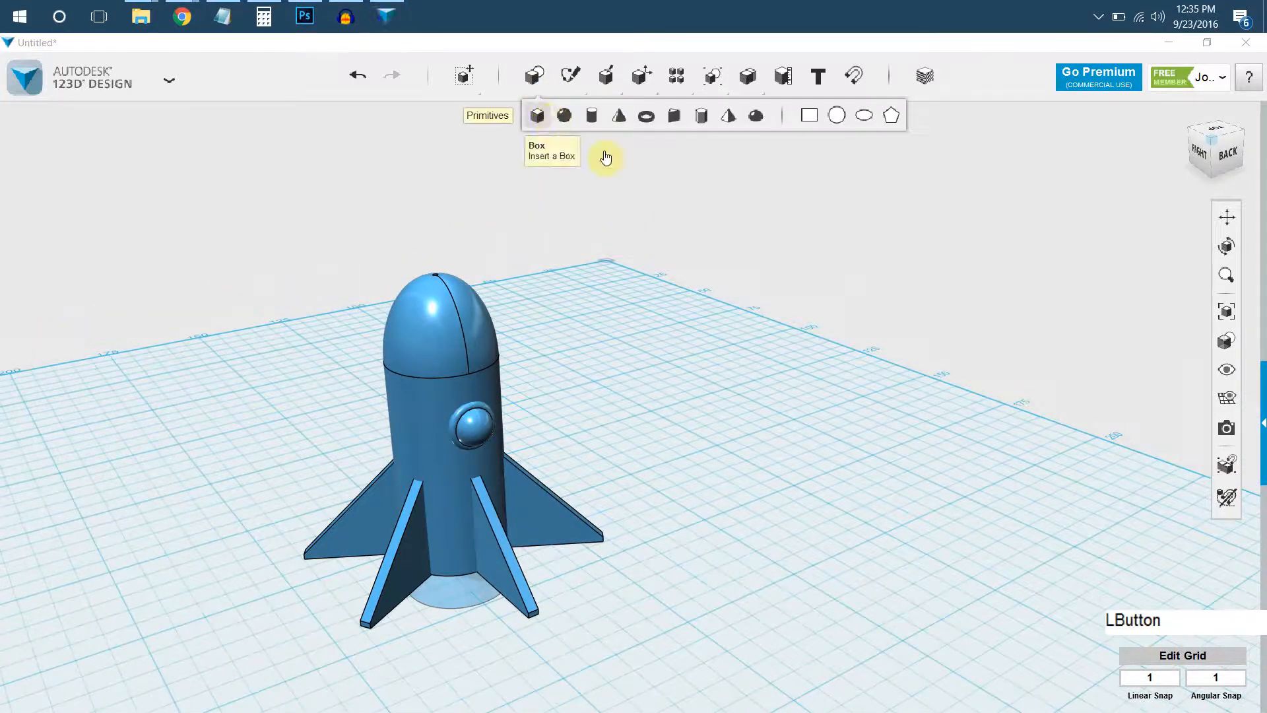
left_click(1099, 143)
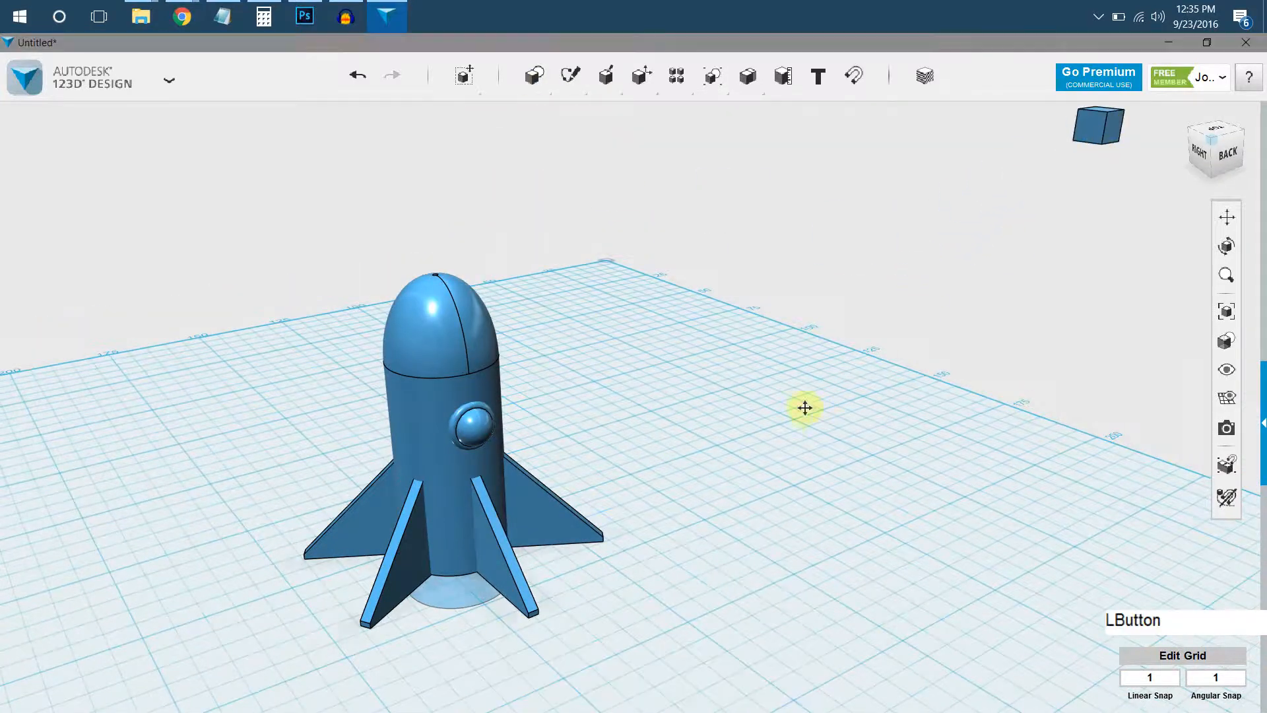
Fit all objects into view to locate the stray box off the grid and delete it.
middle_click_drag(790, 410, 1023, 367)
right_click_drag(948, 426, 692, 371)
scroll(693, 372, "up", 3)
middle_click_drag(732, 449, 573, 374)
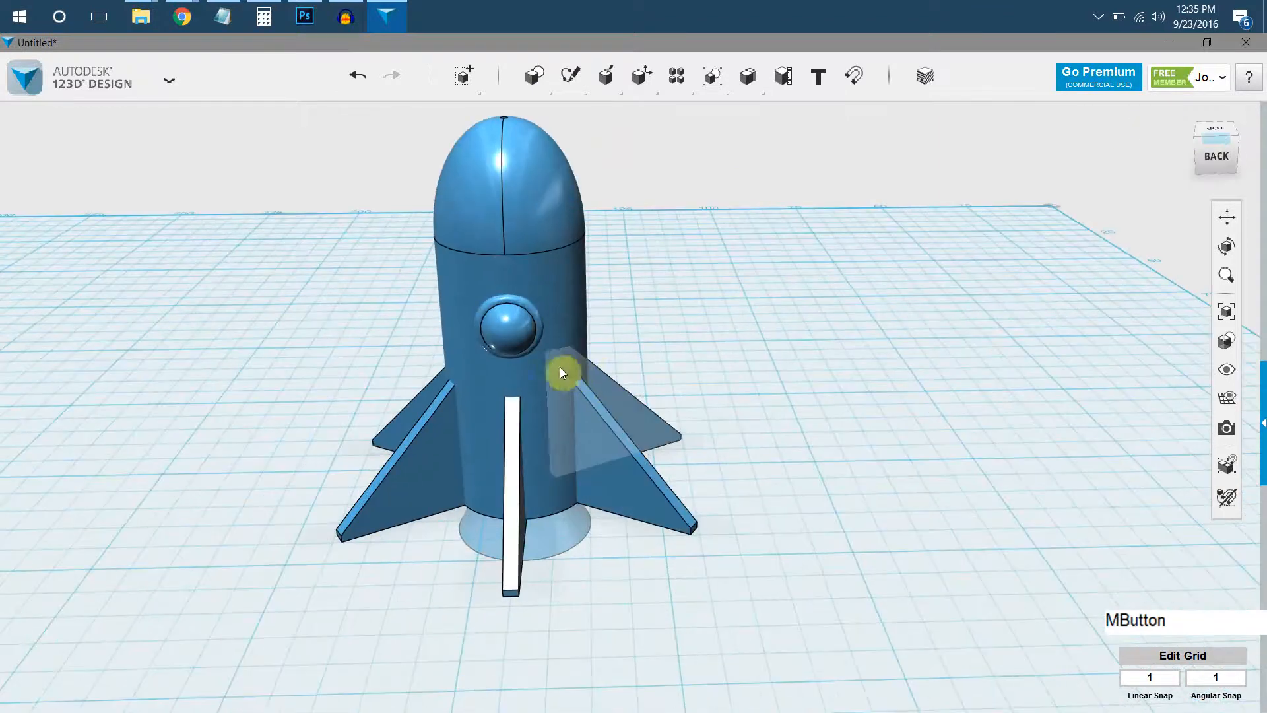
right_click_drag(719, 364, 601, 318)
scroll(602, 318, "up", 3)
right_click_drag(772, 339, 1149, 362)
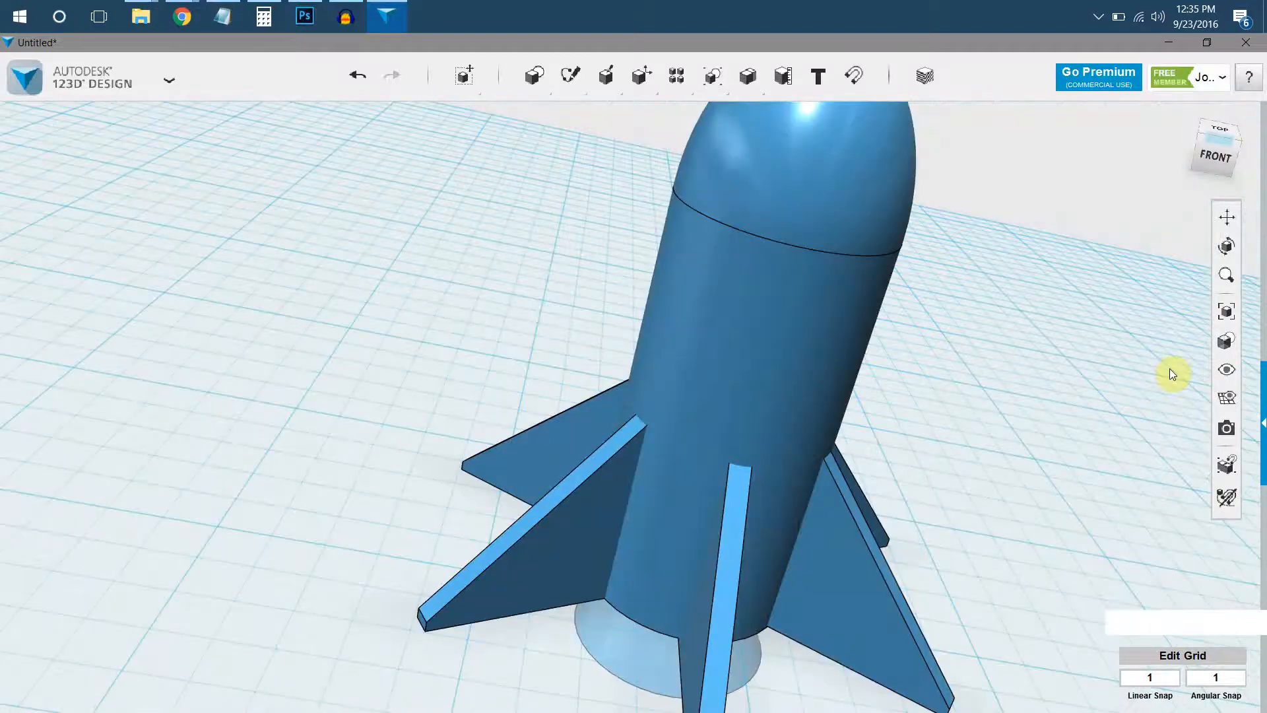
mouse_move(1229, 340)
left_click(1231, 322)
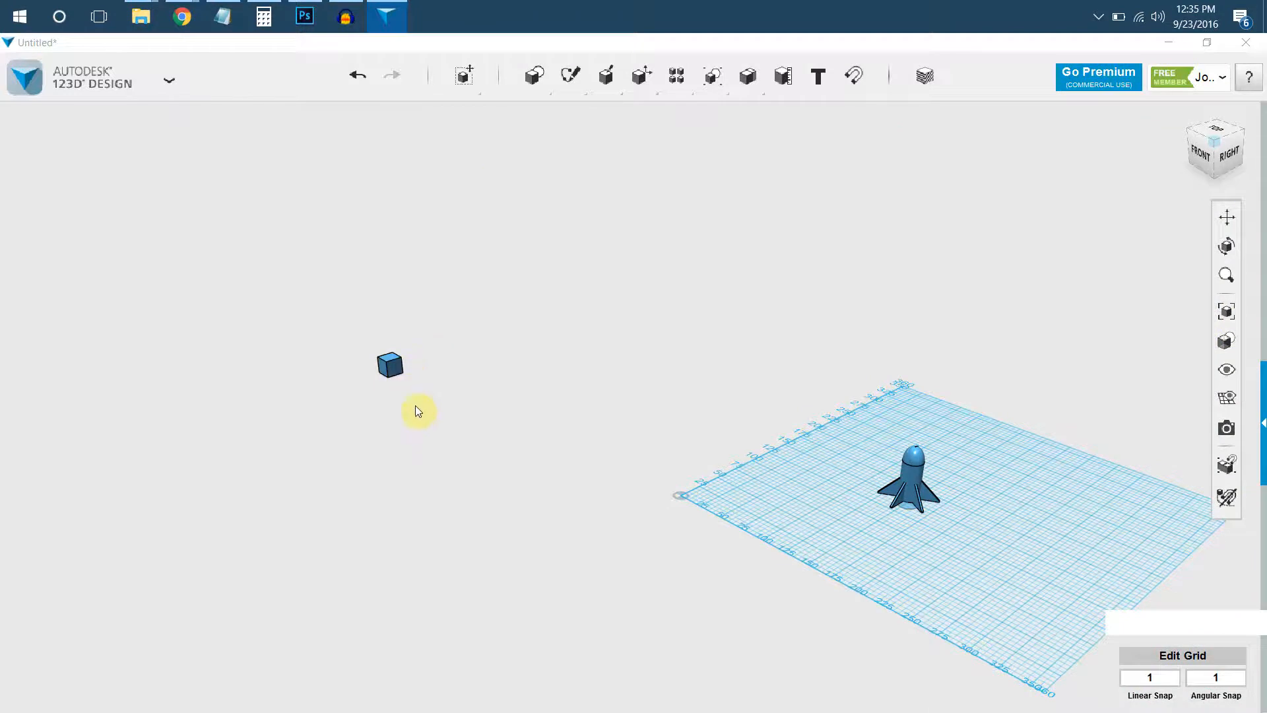
left_click(399, 369)
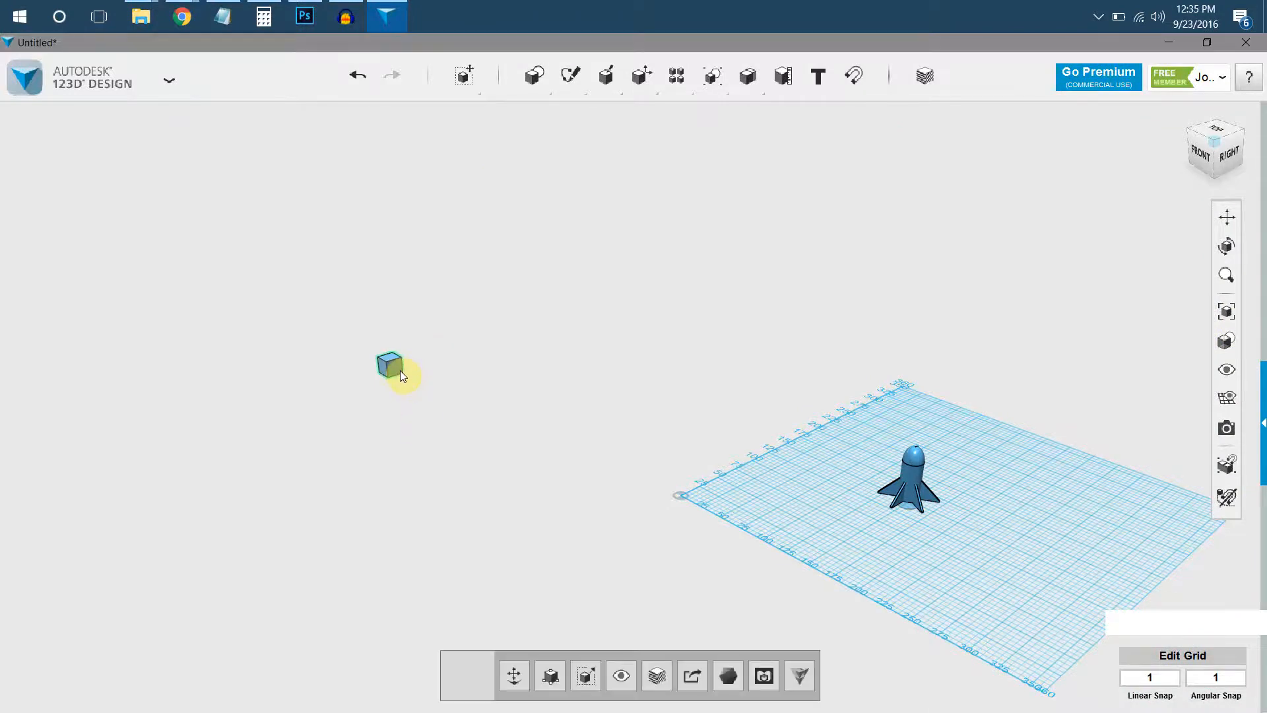
key("Delete")
left_click(1227, 312)
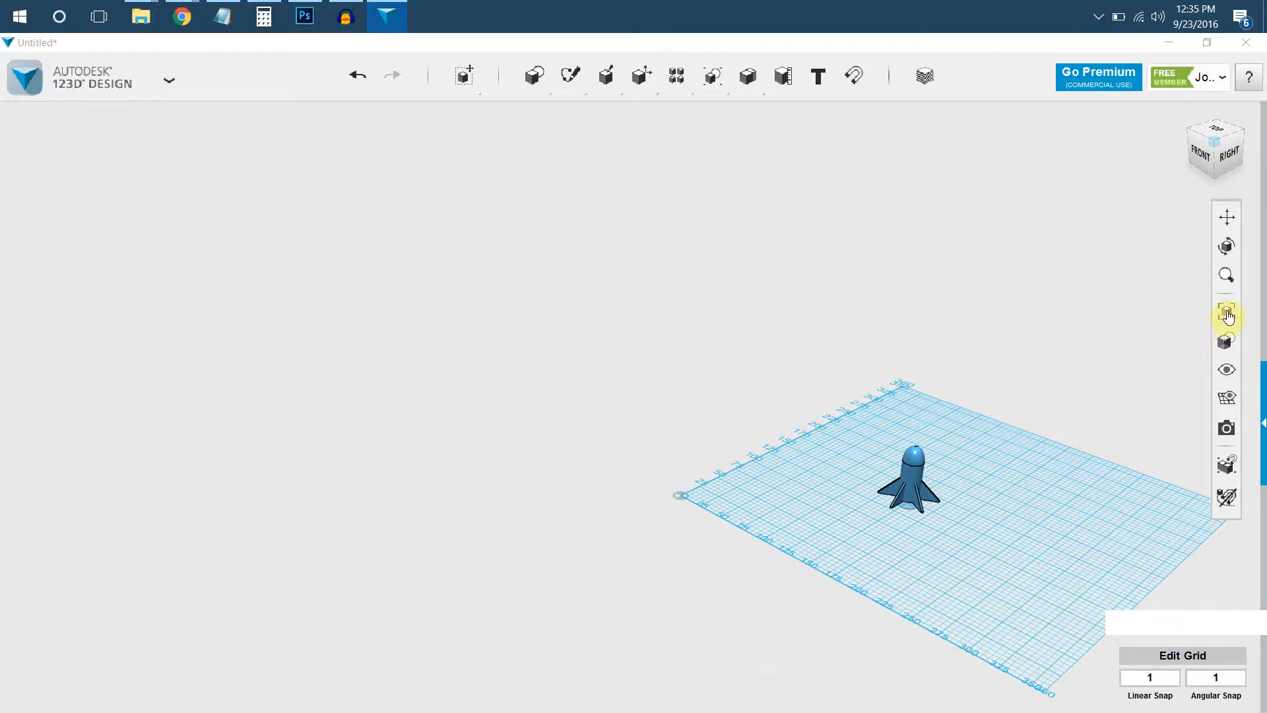
Start an STL export of the rocket with Medium mesh tessellation and Combine Objects enabled.
right_click_drag(668, 459, 520, 330)
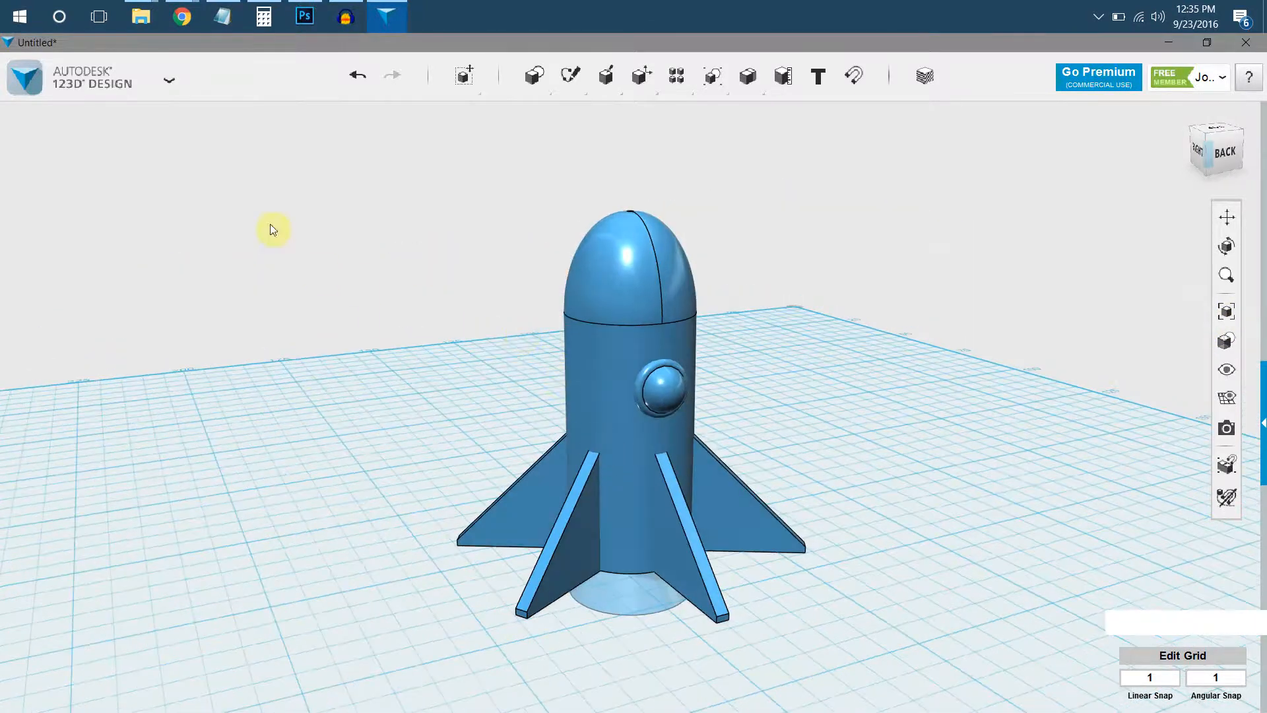
left_click(92, 69)
mouse_move(171, 297)
left_click(205, 284)
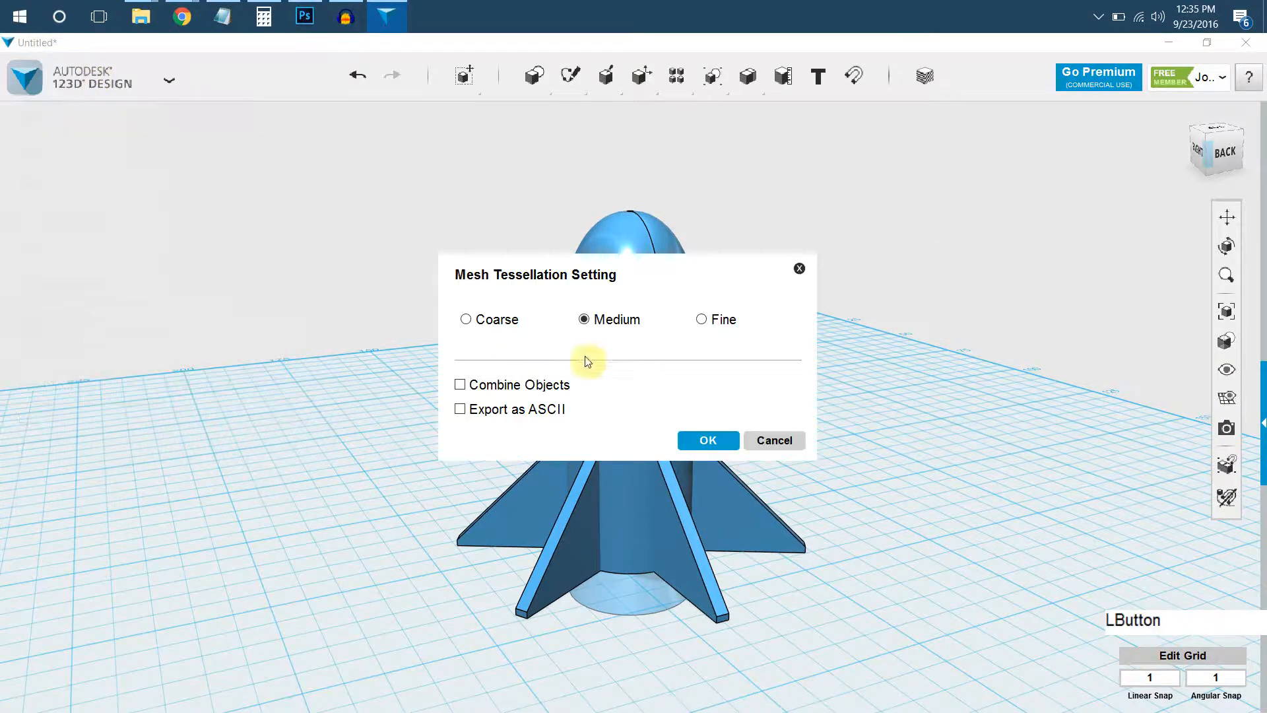
left_click(509, 391)
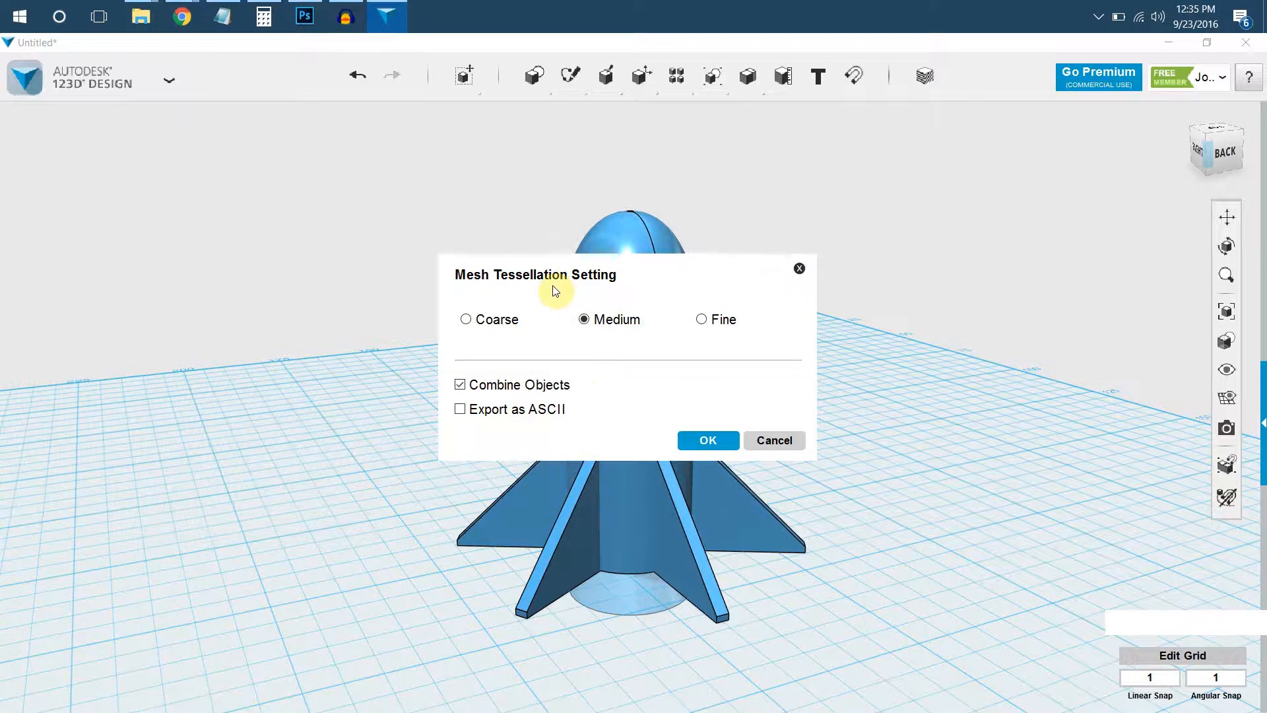
left_click_drag(555, 278, 627, 502)
left_click(701, 439)
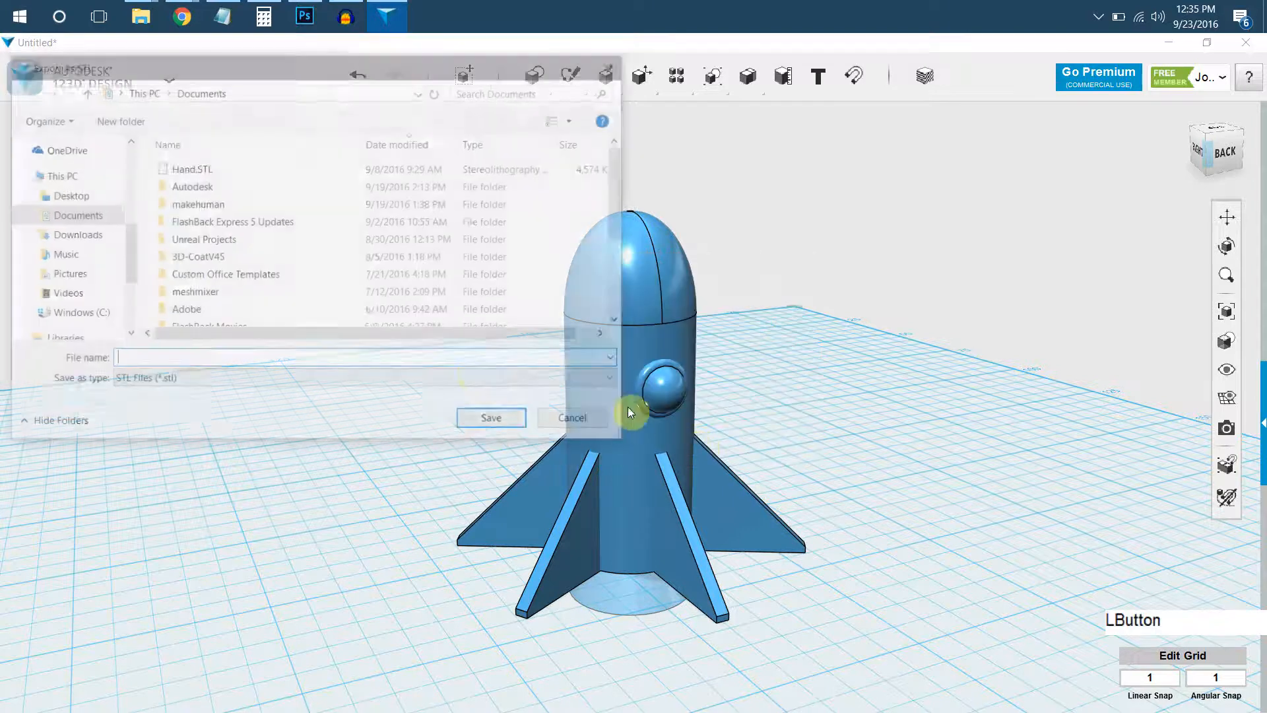
Save the exported STL file as kidsrocketsample in the Documents folder.
type("kidsrock")
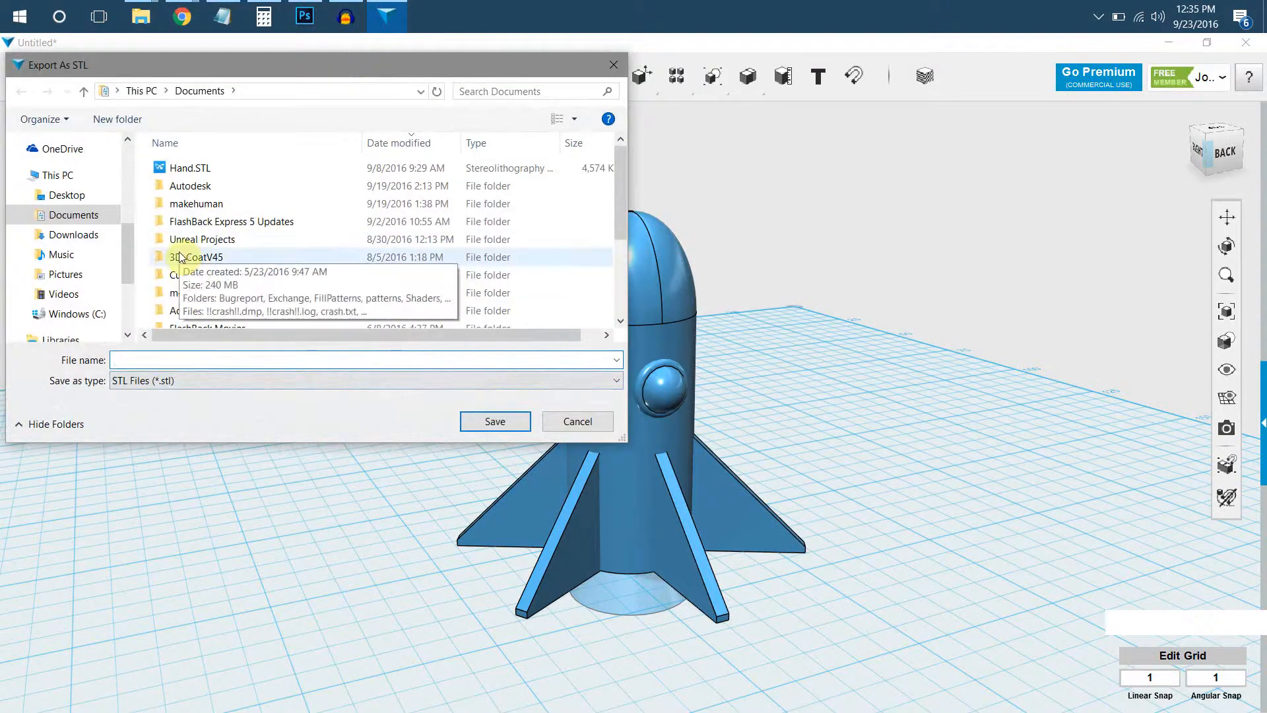
type("et")
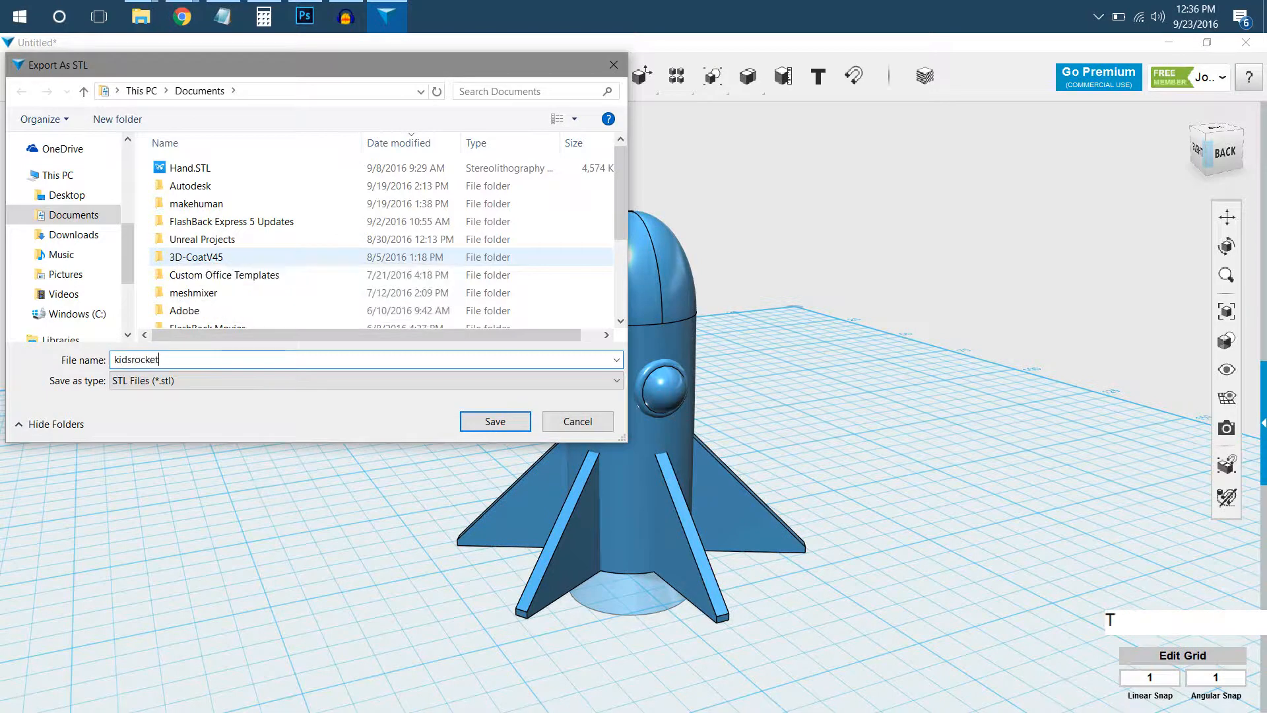
type("sample")
key("Return")
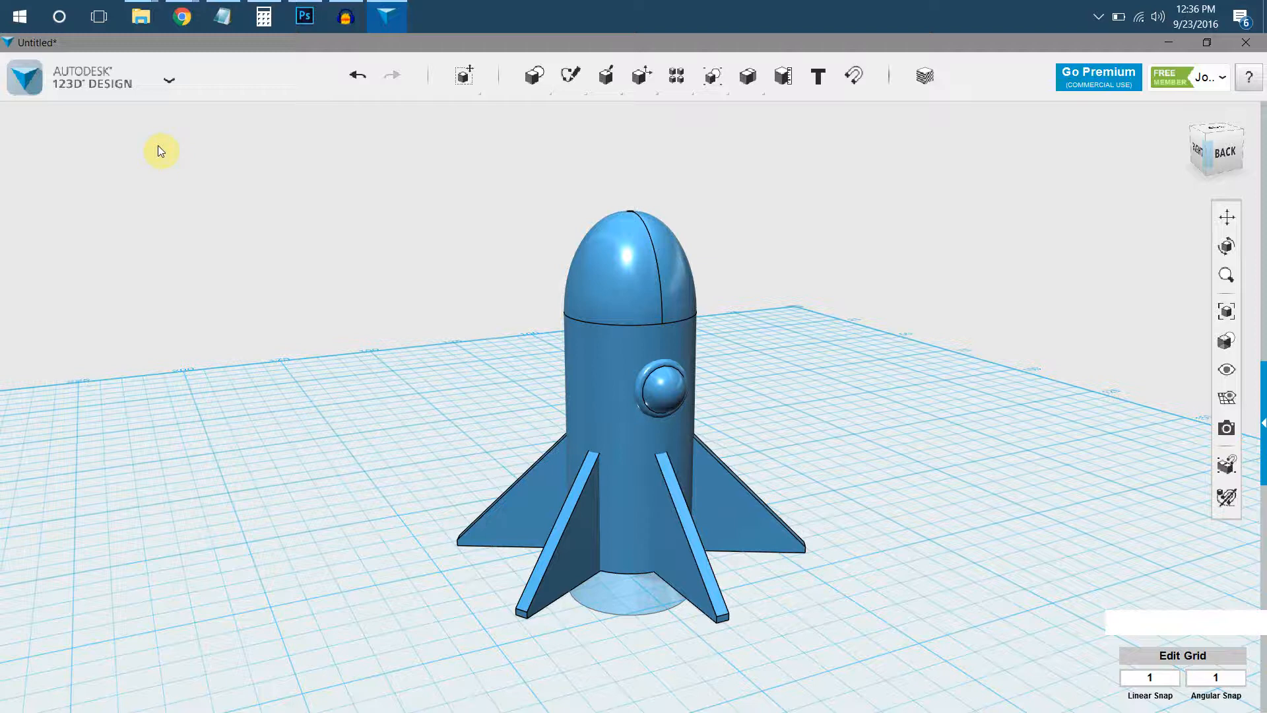
Start a new empty design and discard the unsaved changes to the rocket.
left_click(148, 93)
left_click(137, 114)
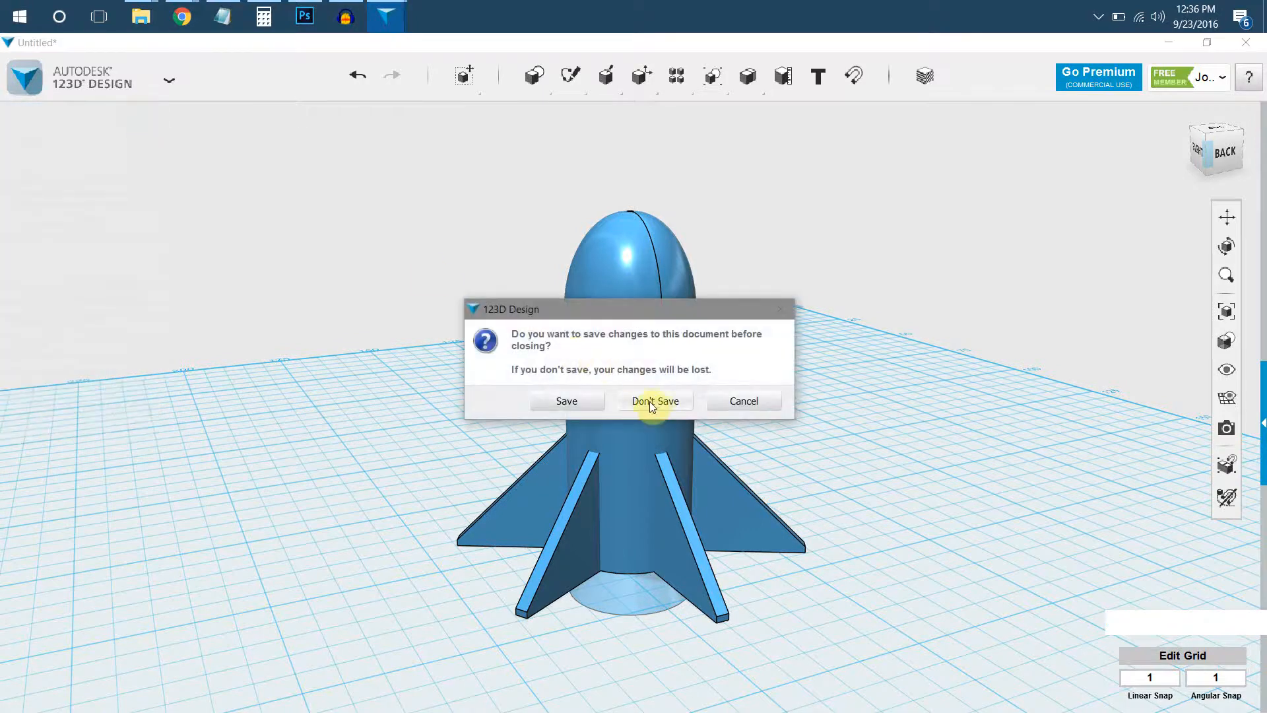
left_click(650, 403)
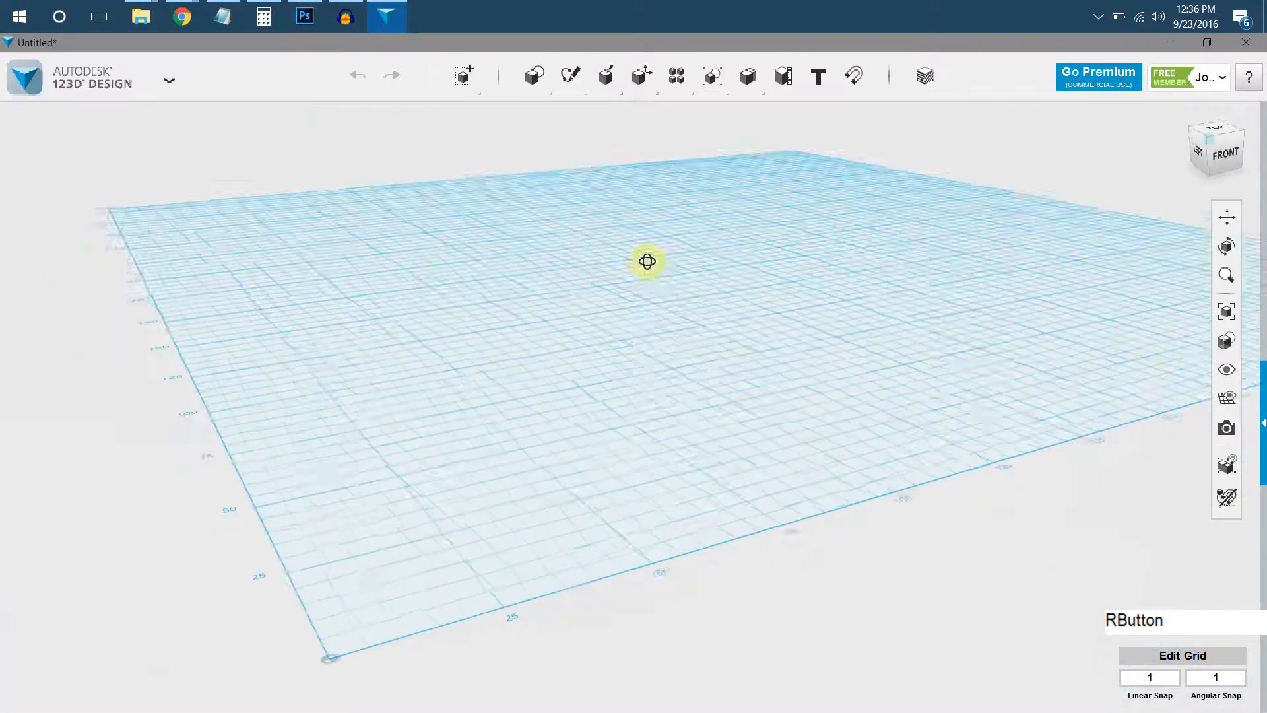
Sketch a circle about 140 mm in diameter on the grid in the top view, centred near 175, 200.
right_click_drag(623, 231, 1248, 218)
left_click(1215, 130)
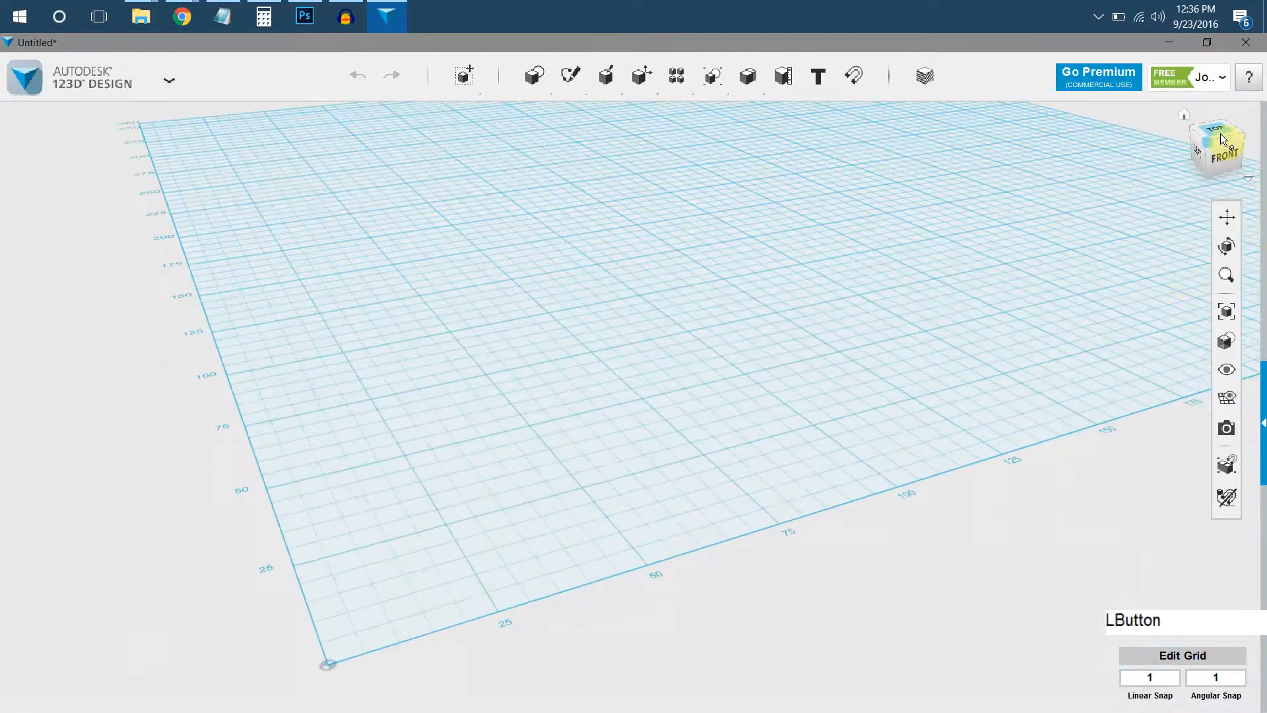
scroll(1041, 288, "down", 5)
middle_click_drag(1041, 288, 591, 498)
middle_click_drag(827, 212, 713, 410)
scroll(711, 410, "down", 5)
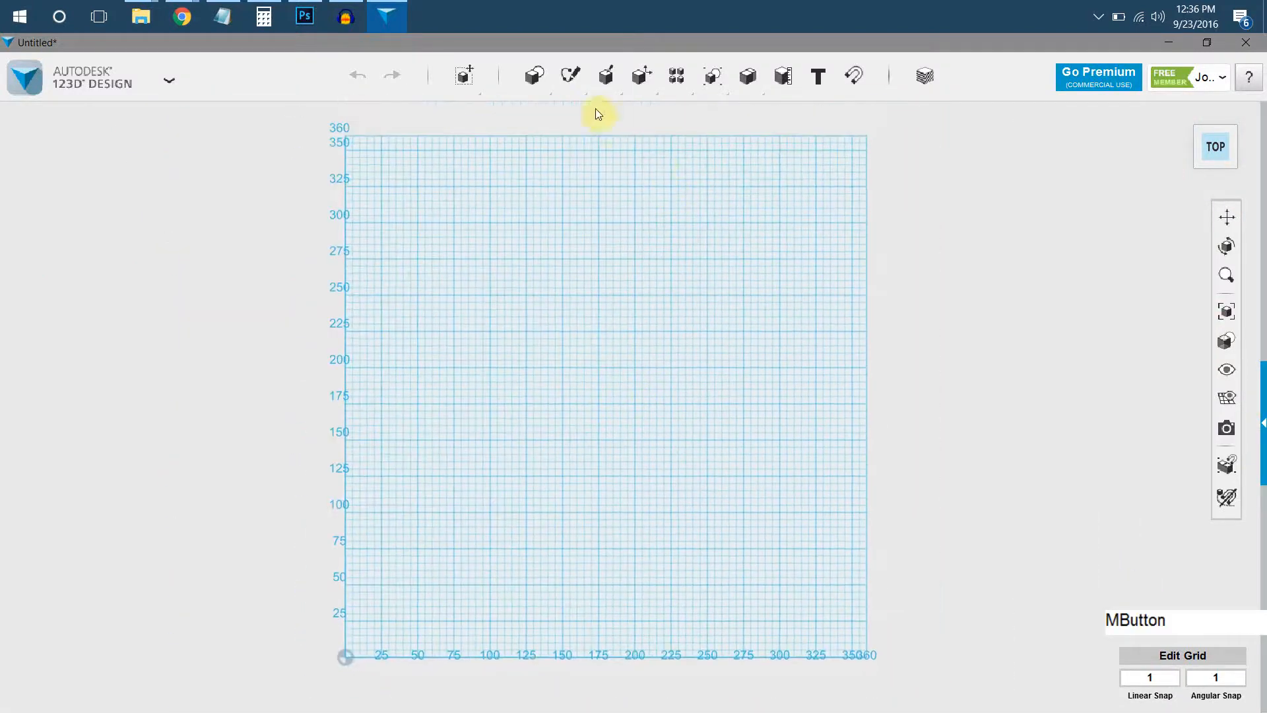
mouse_move(576, 95)
left_click(600, 115)
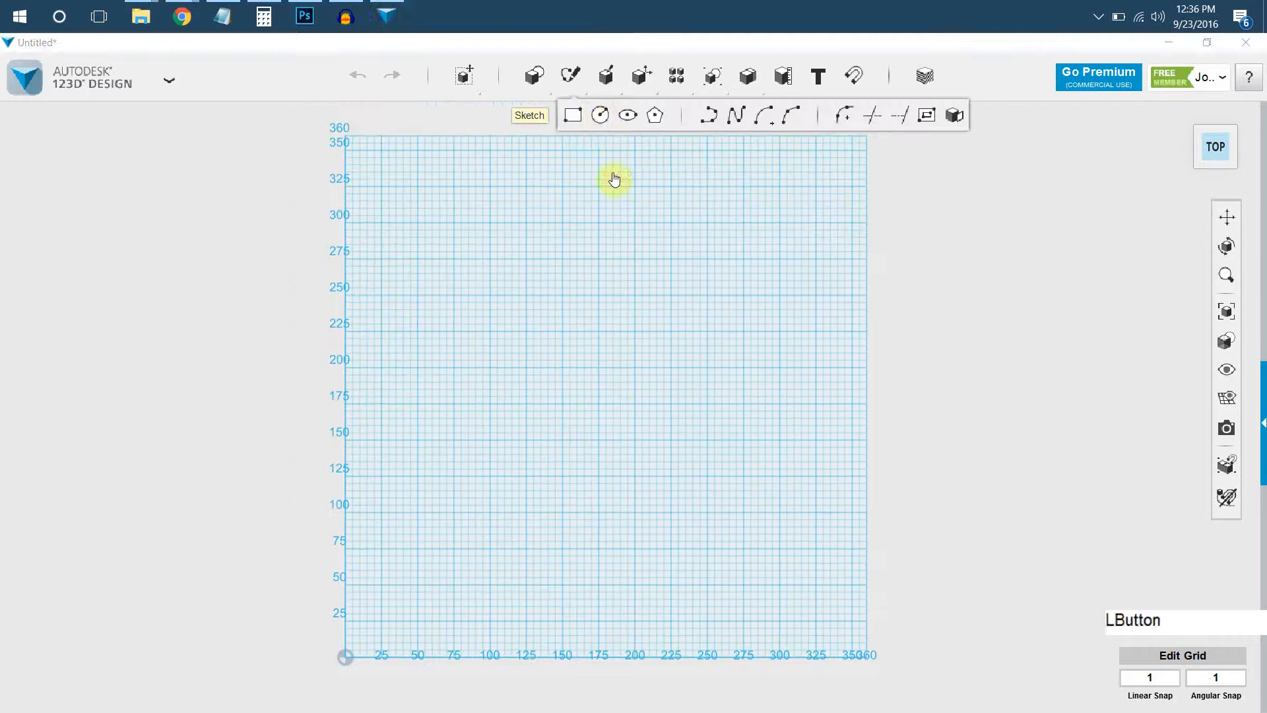
left_click(617, 379)
left_click(598, 366)
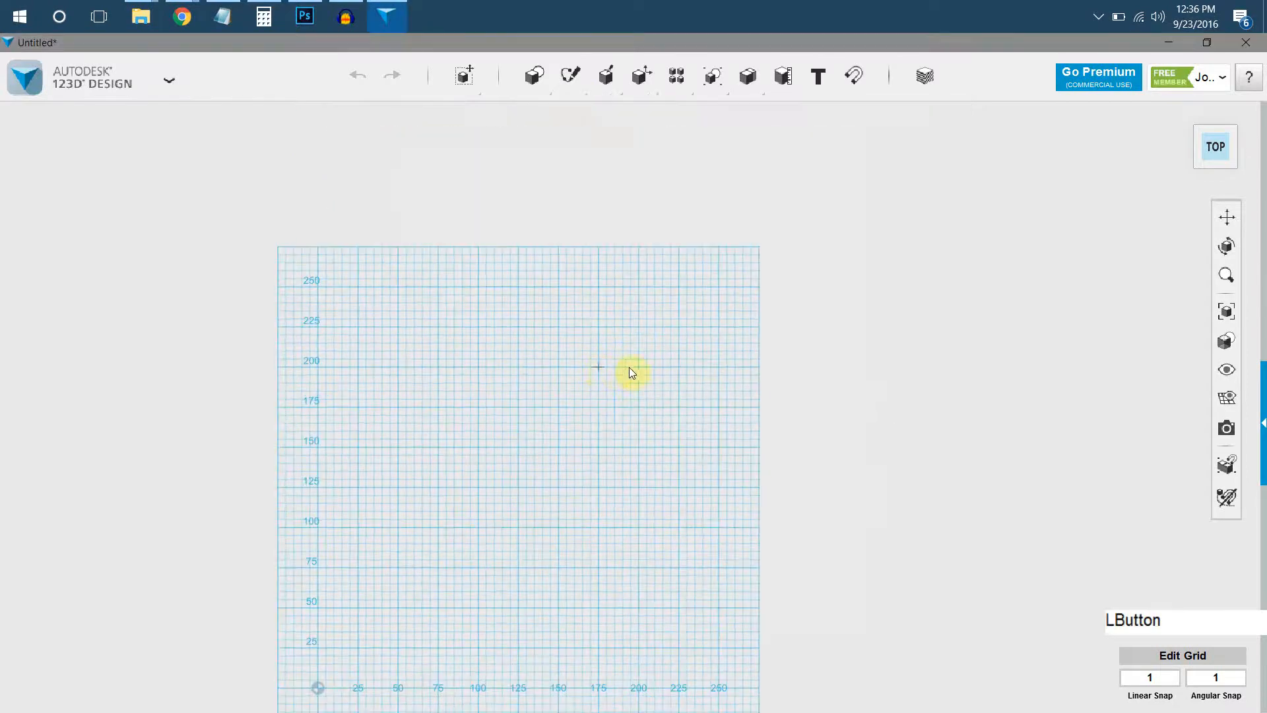
left_click_drag(687, 366, 710, 367)
key("Return")
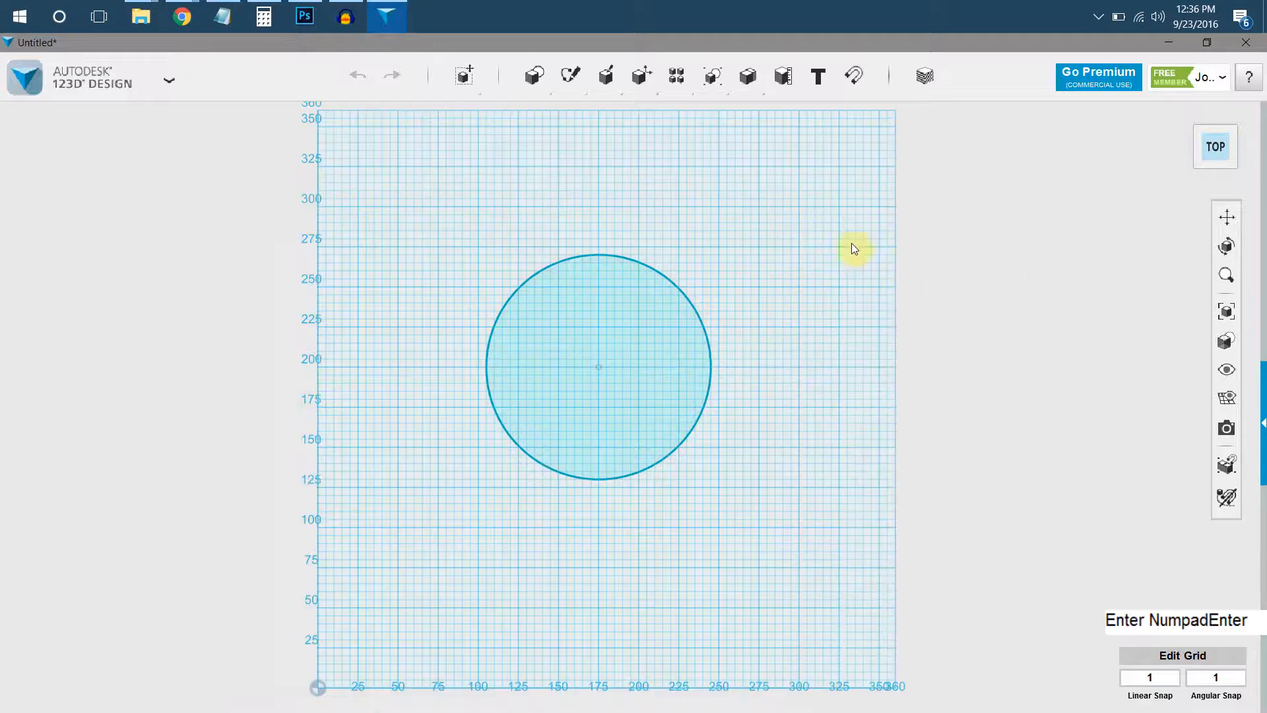
Sketch a second, concentric circle about 120 mm in diameter inside the first one.
mouse_move(572, 82)
left_click(599, 116)
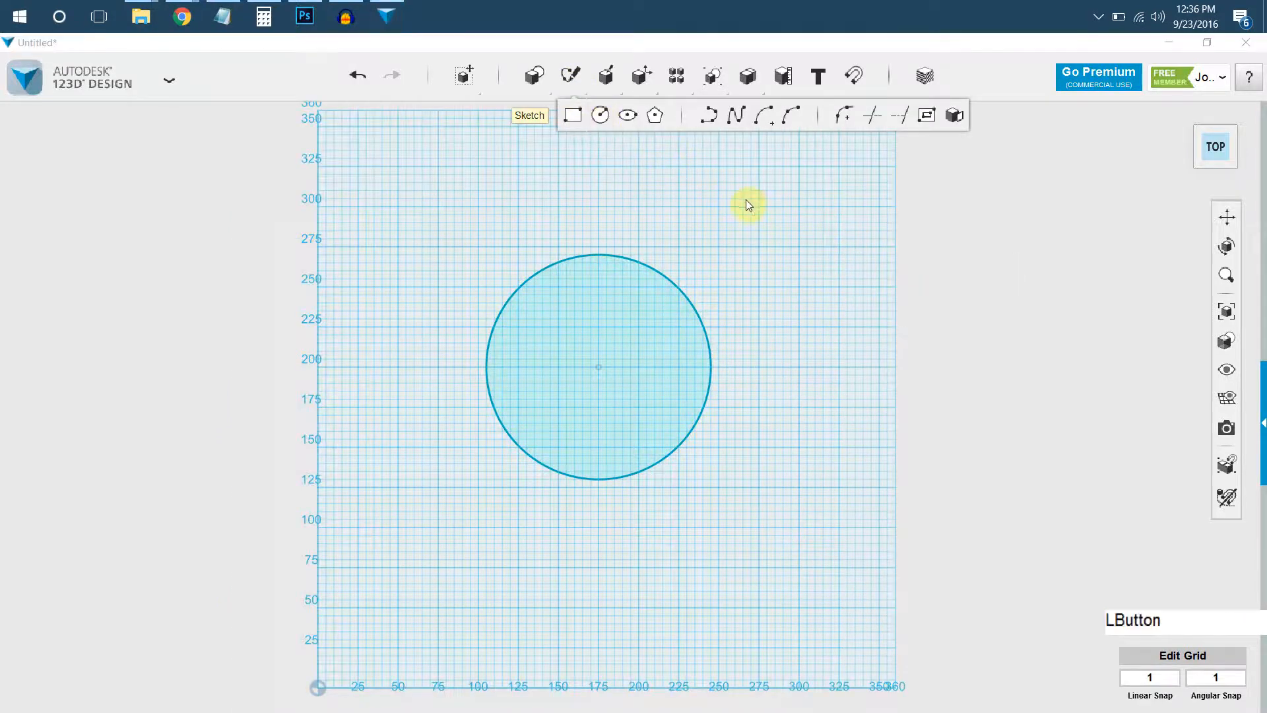
left_click(638, 417)
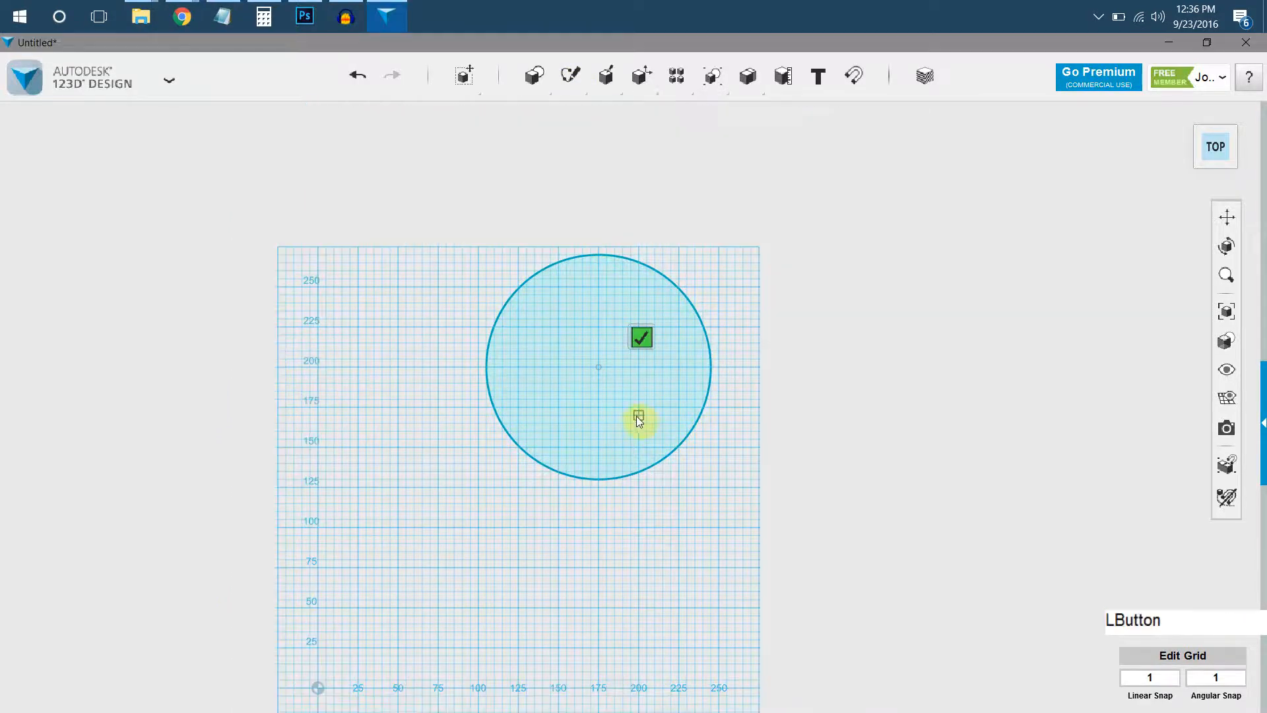
left_click(599, 369)
left_click(699, 368)
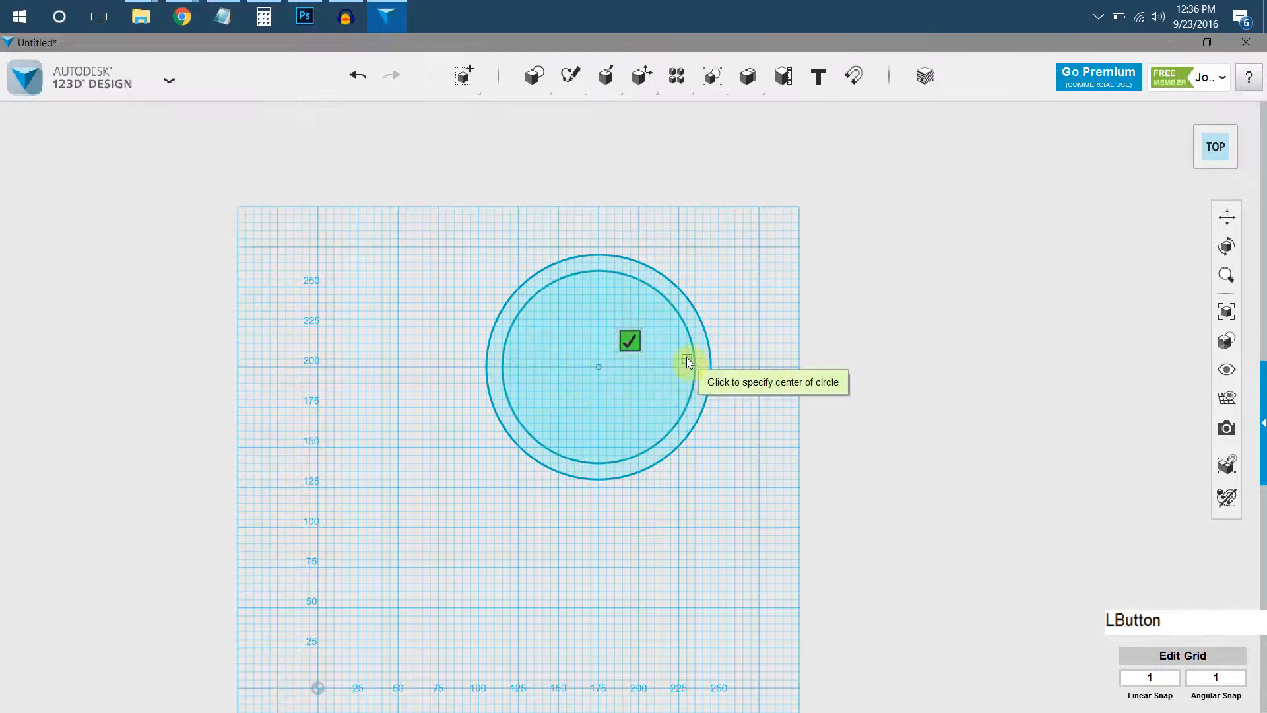
key("Return")
left_click(559, 198)
Sketch a third circle about 90 mm in diameter around the same centre as the other two.
mouse_move(570, 82)
left_click(589, 118)
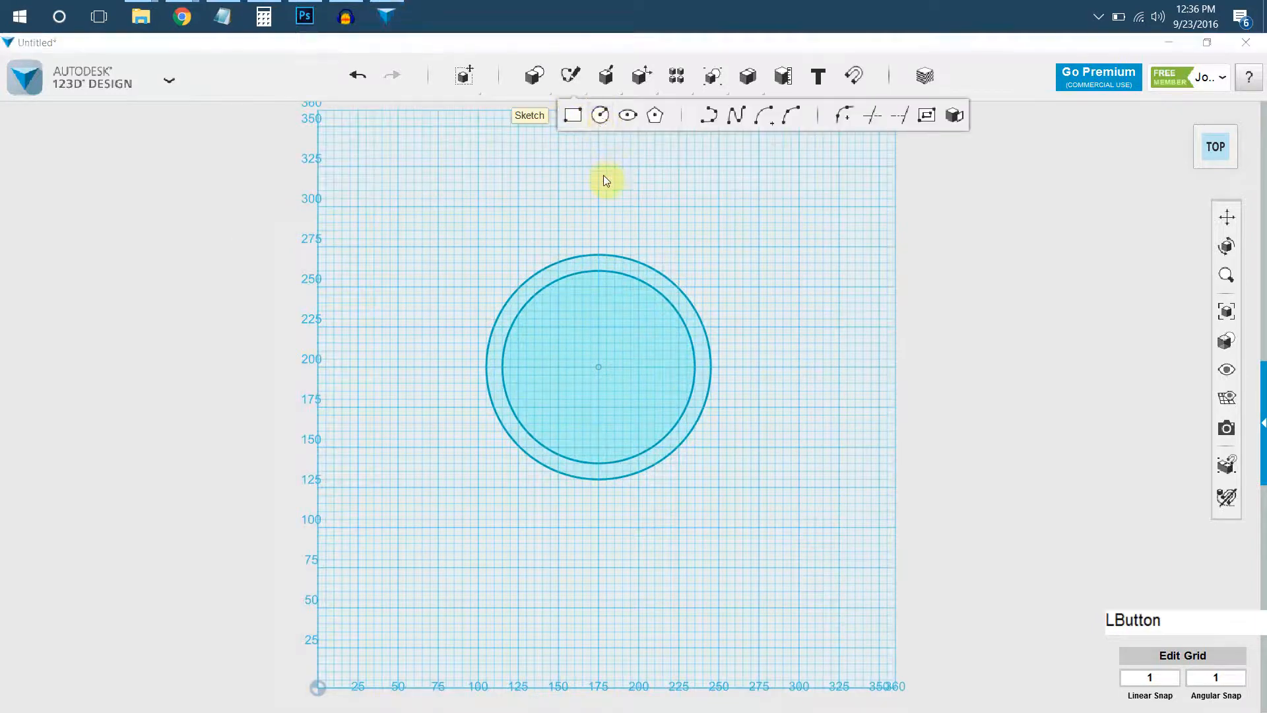
left_click(602, 173)
left_click(619, 368)
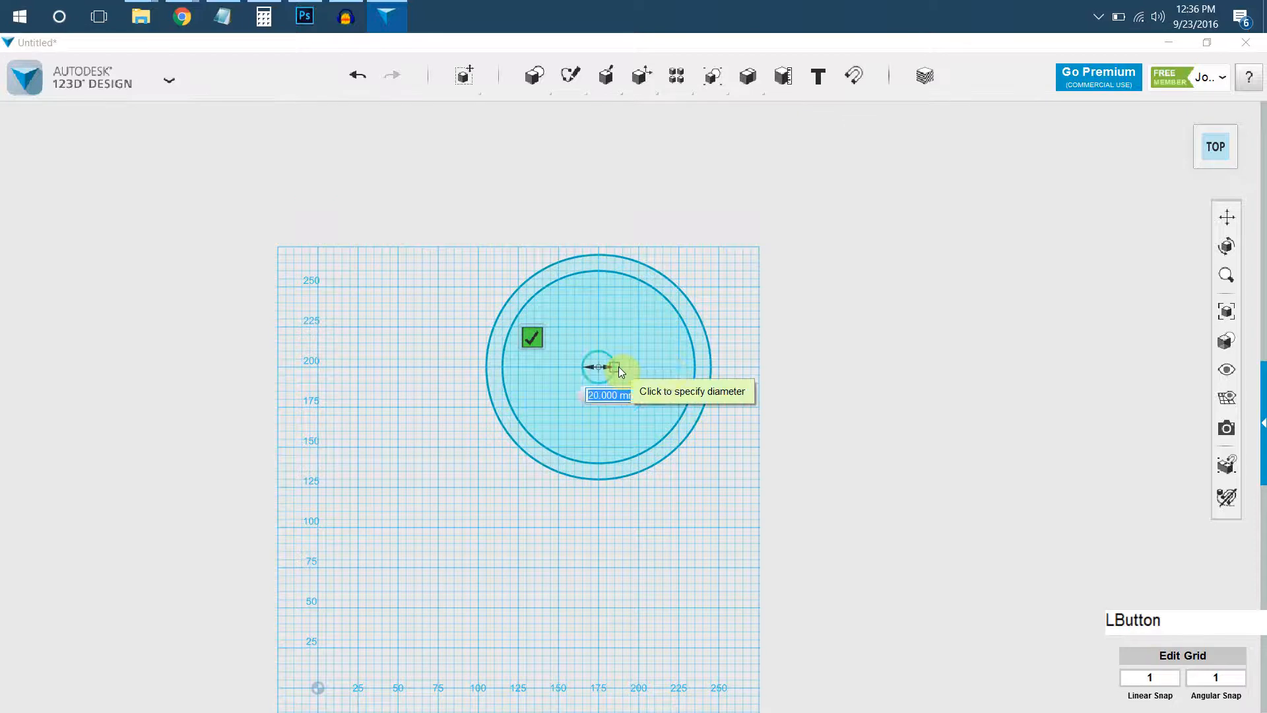
left_click(671, 367)
left_click(607, 342)
Move the outermost circle straight up so it floats well above the two inner circles on the grid.
right_click_drag(611, 402, 620, 389)
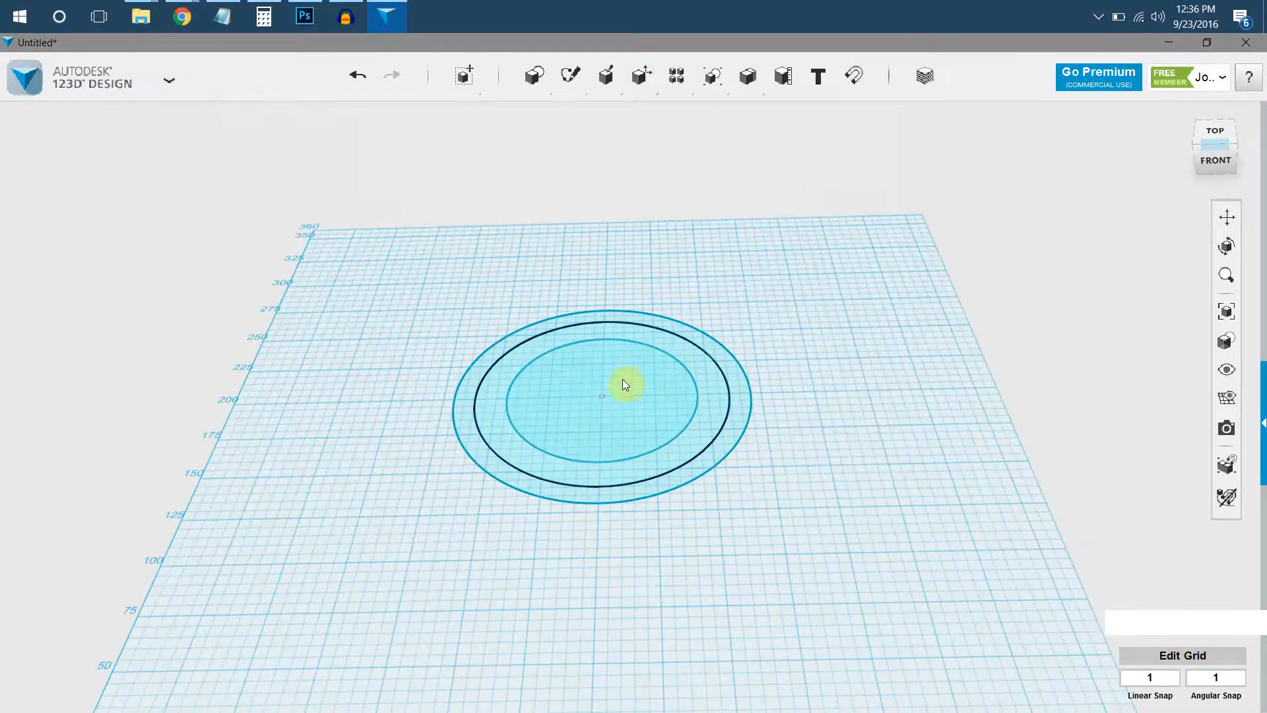
right_click_drag(606, 470, 613, 439)
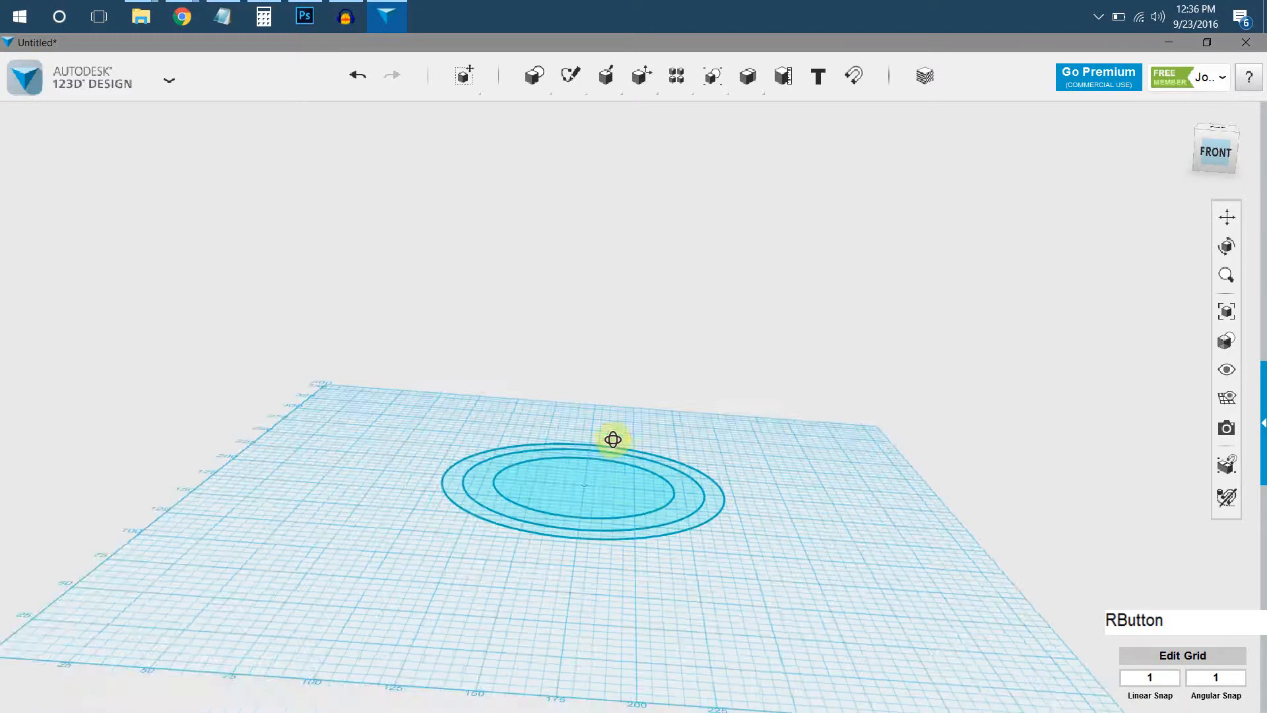
left_click(630, 497)
left_click(673, 527)
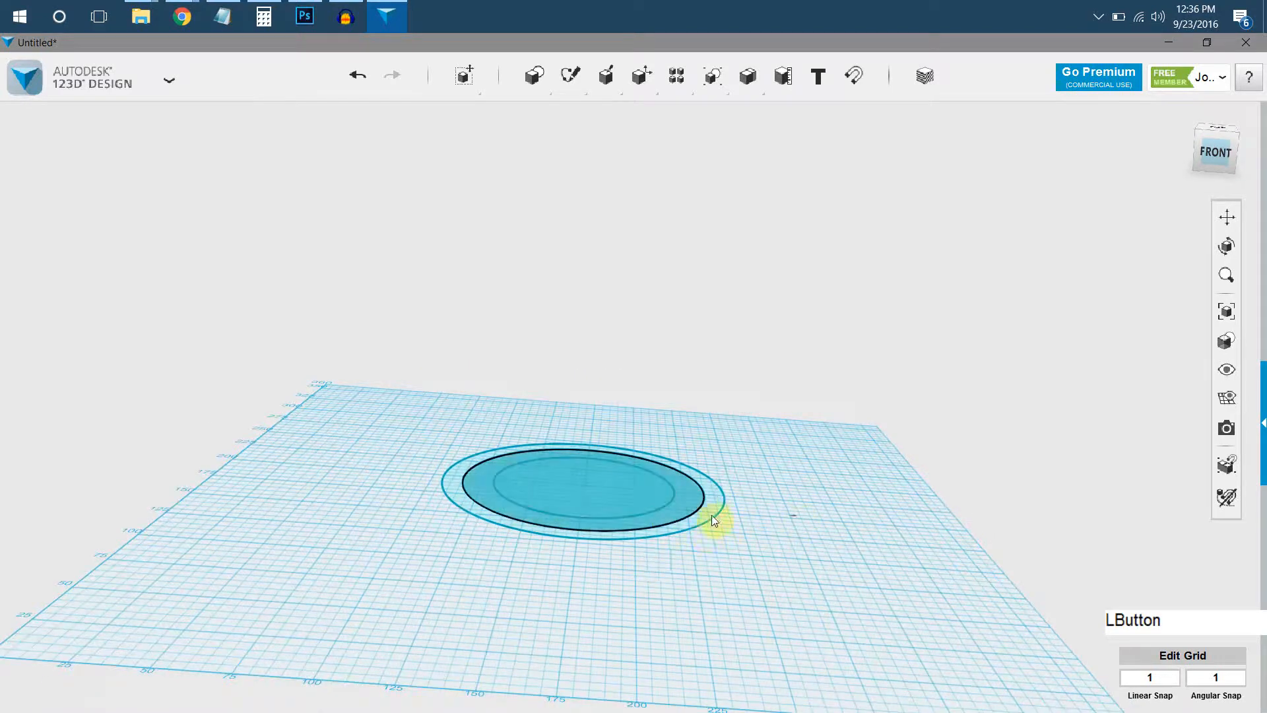
left_click(716, 515)
scroll(726, 501, "up", 2)
left_click(716, 491)
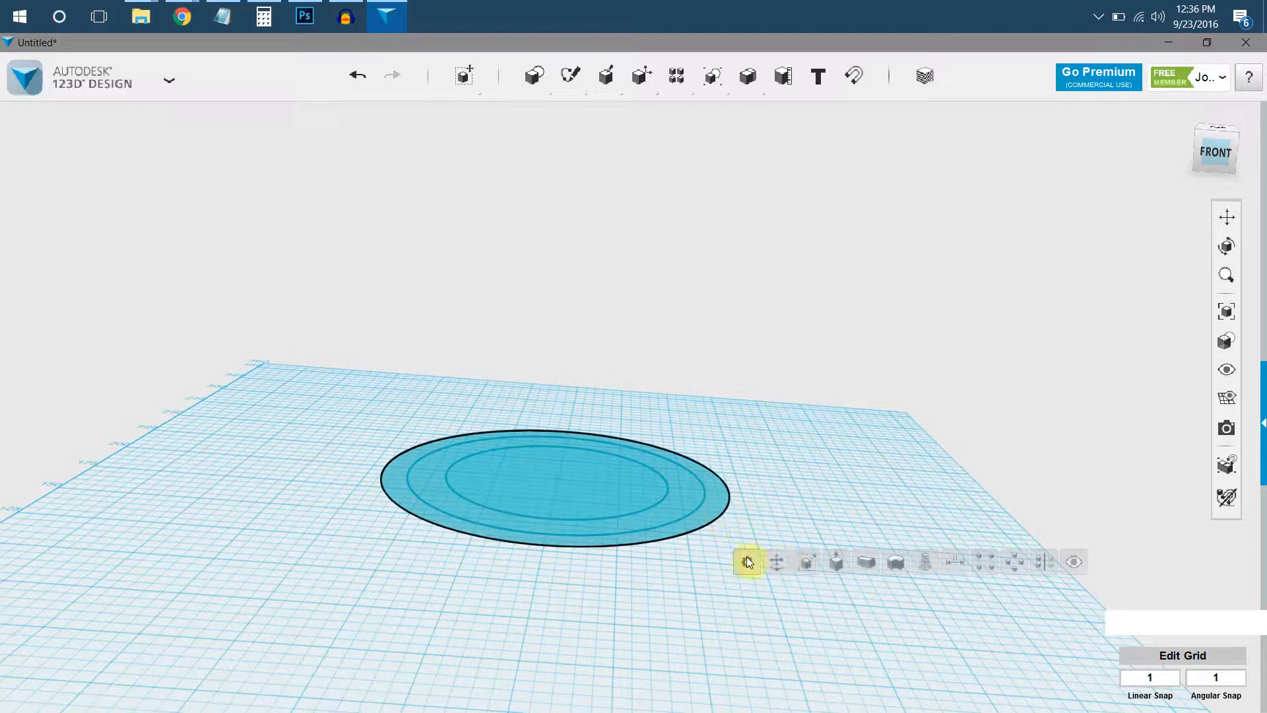
left_click(781, 558)
left_click_drag(561, 436, 580, 229)
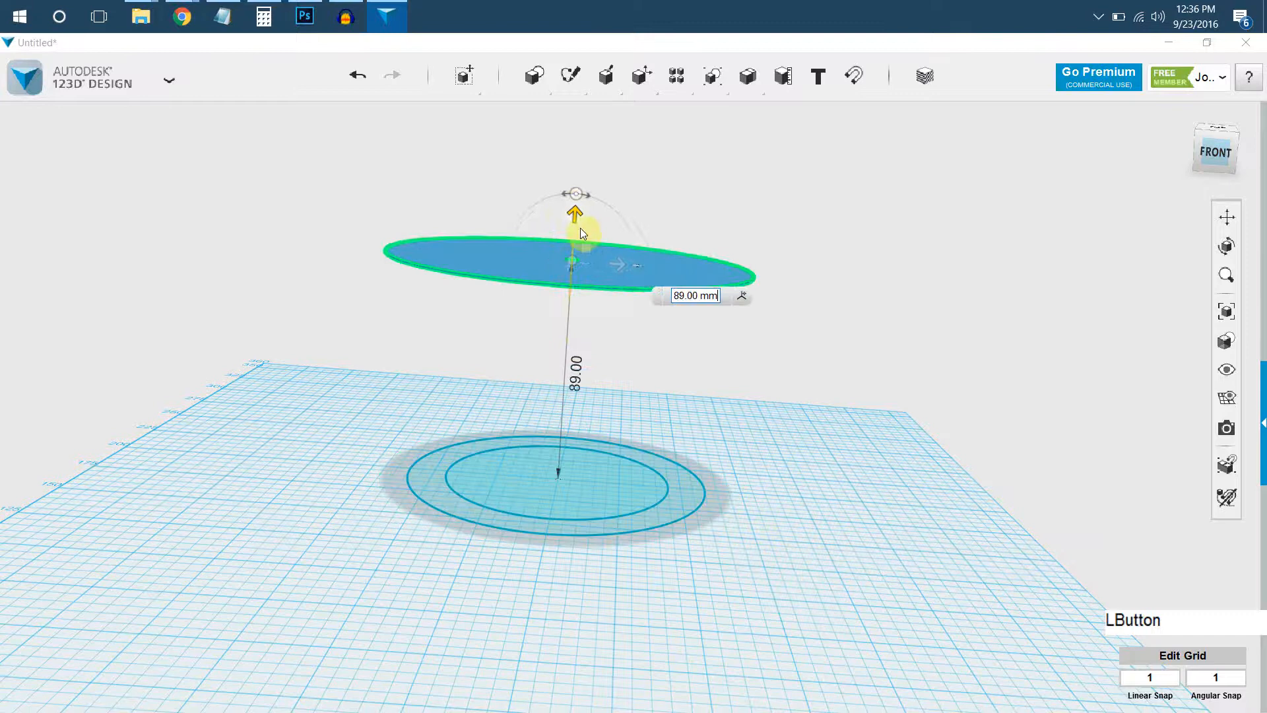
left_click(793, 434)
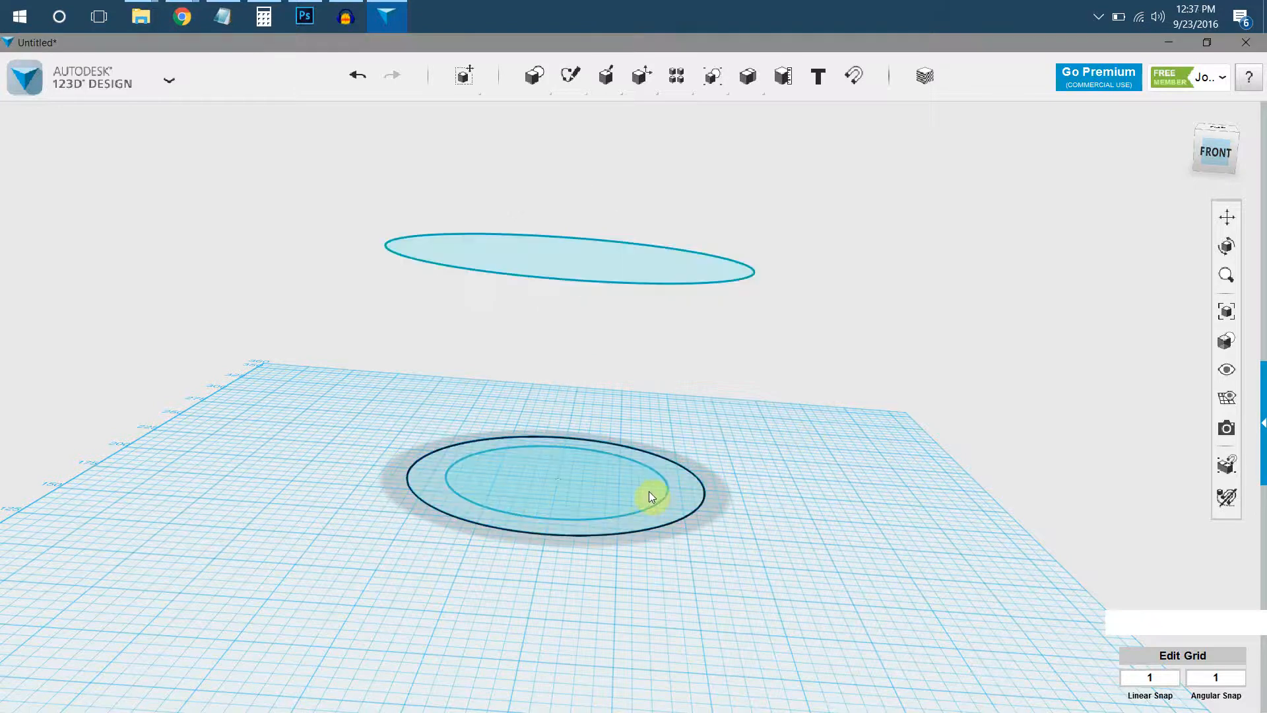
Move the innermost circle straight up, well above the raised large circle, leaving only the middle-sized circle on the grid.
left_click(651, 490)
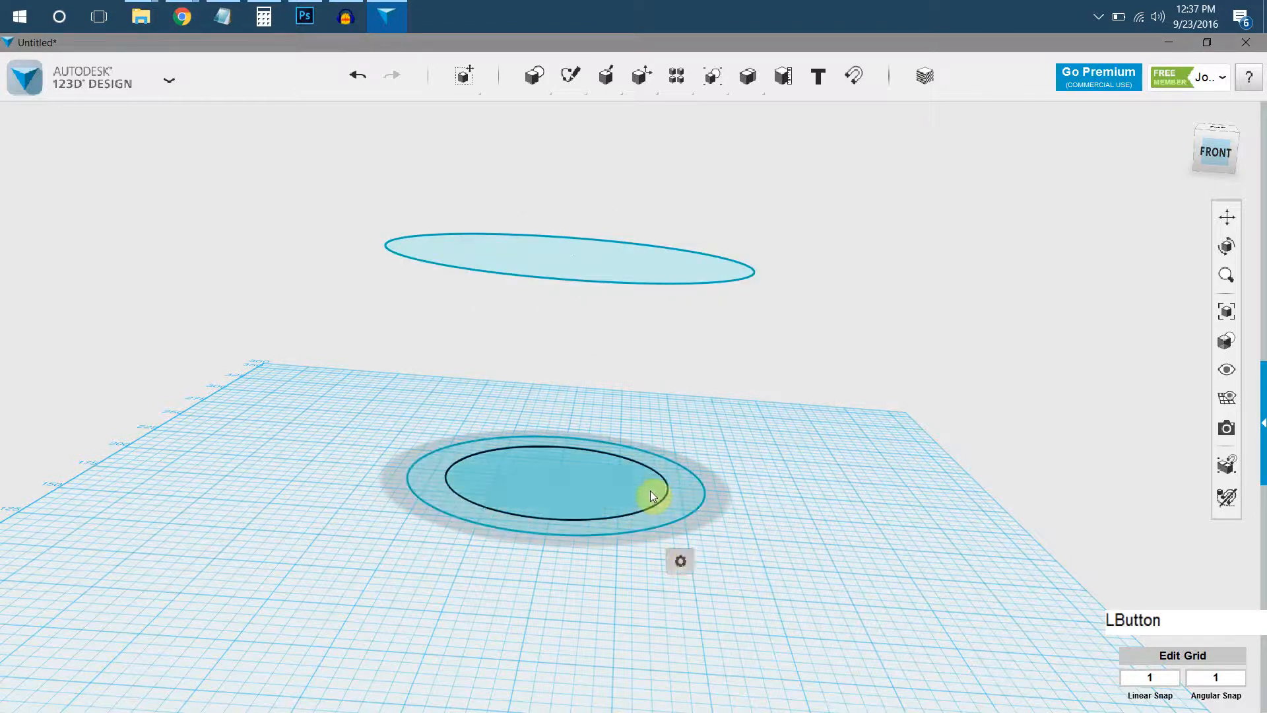
left_click(710, 561)
middle_click_drag(588, 417, 563, 511)
left_click_drag(563, 515, 762, 160)
left_click(645, 295)
Loft a barrel-shaped solid through the three circles, from the grid profile through the large one to the small top one.
right_click_drag(645, 294, 679, 559)
key("shift")
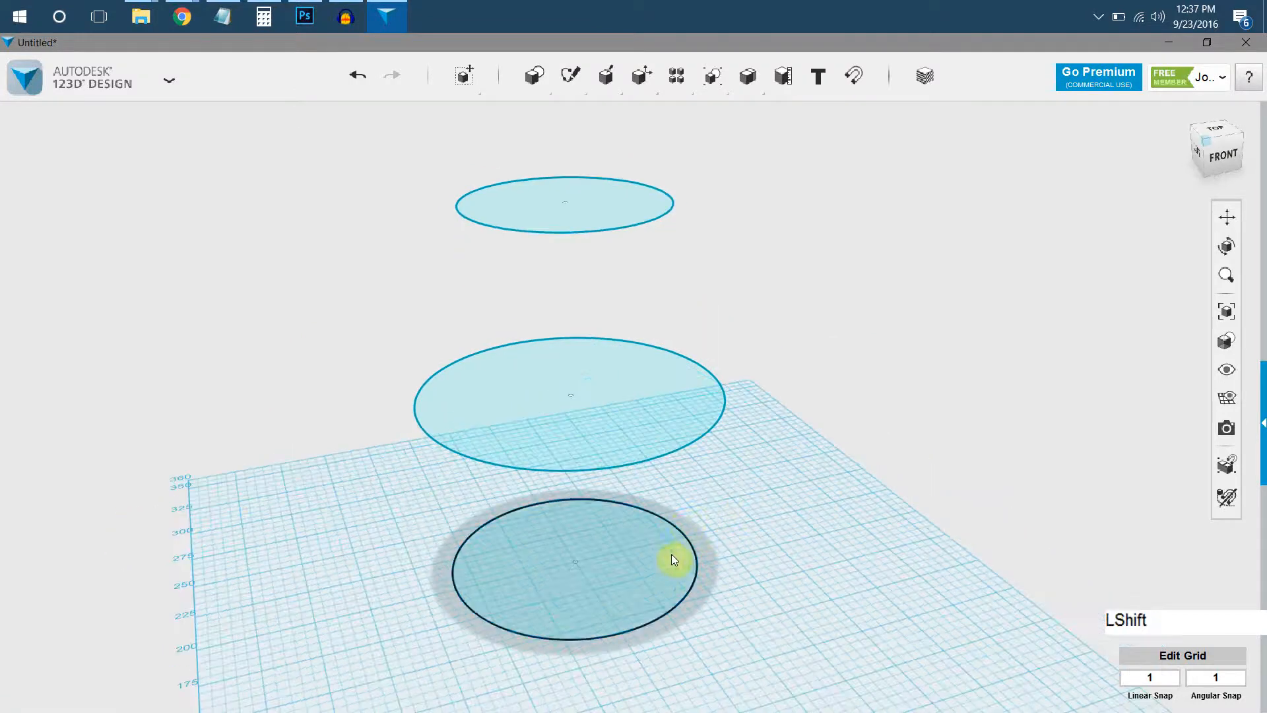
left_click(676, 559, "shift")
left_click(693, 389, "shift")
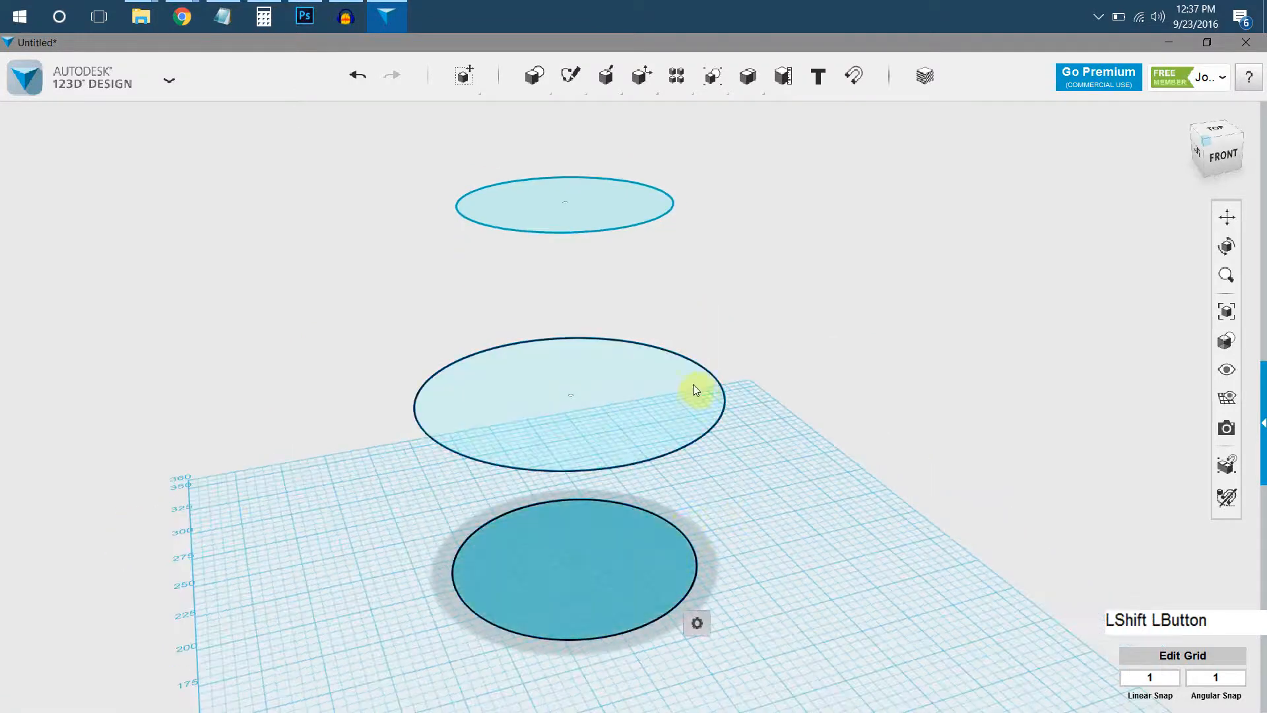
left_click(648, 198)
mouse_move(545, 85)
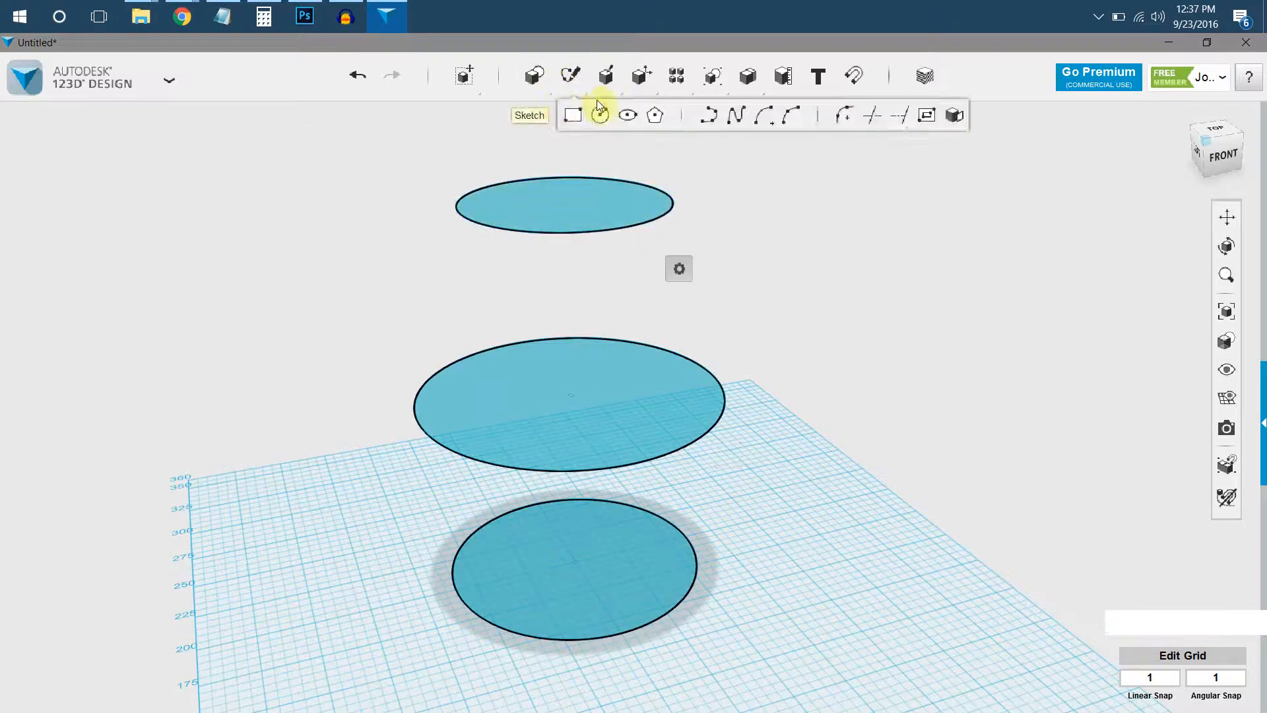
mouse_move(679, 267)
left_click(858, 271)
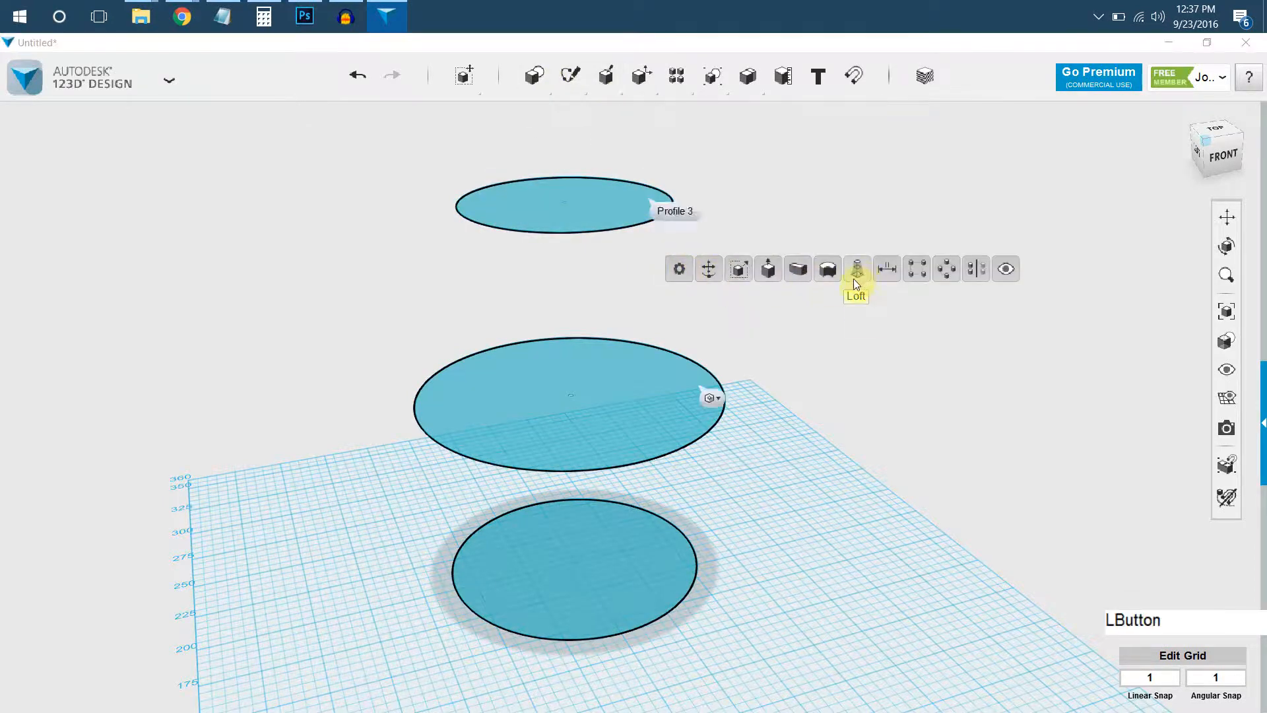
left_click(747, 243)
Move the lofted barrel sideways along the horizontal axis, clear of the three circle sketches.
right_click_drag(746, 251, 674, 299)
left_click(675, 299)
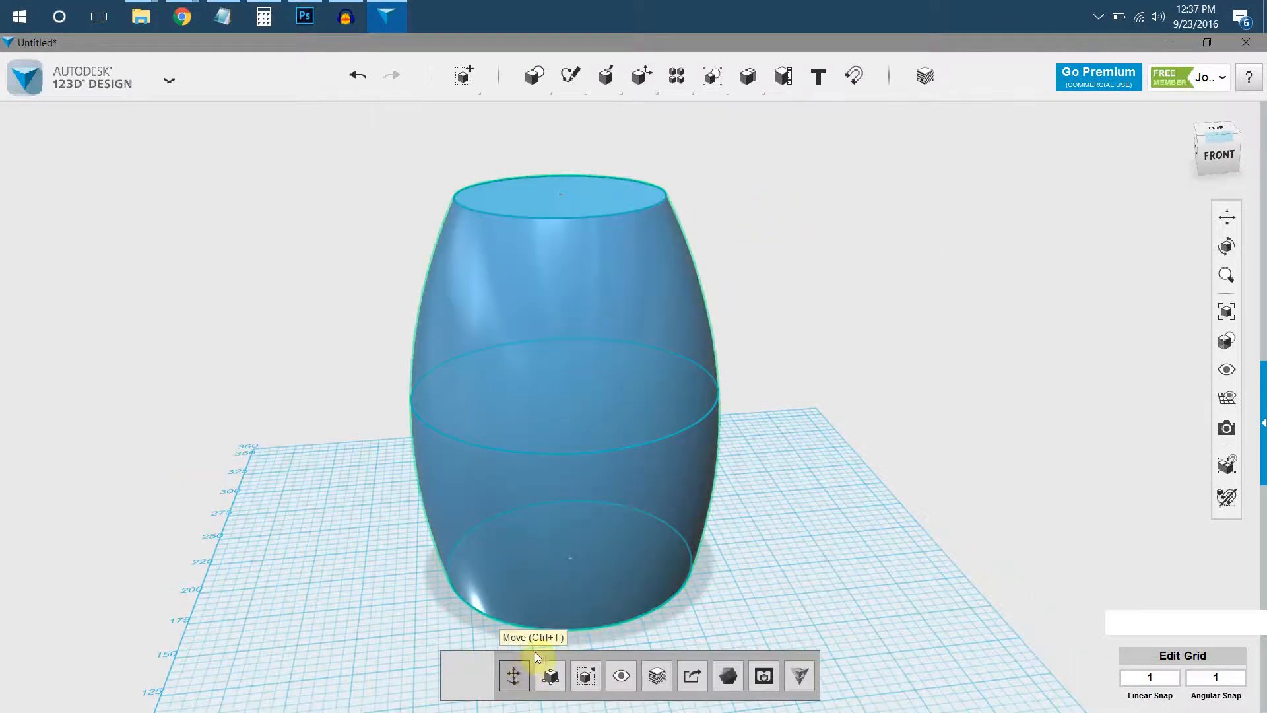
left_click(519, 677)
left_click_drag(612, 390, 972, 374)
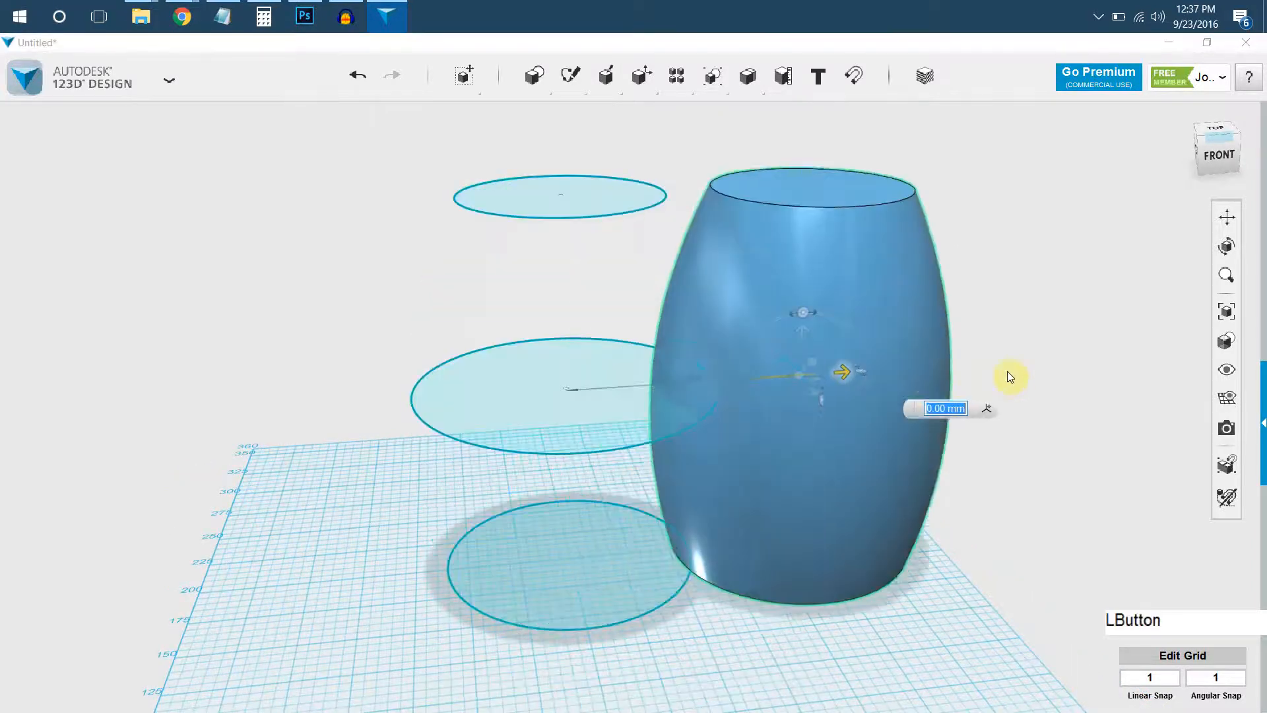
middle_click(739, 288)
Fillet the barrel's top circular edge with a radius of about 54.5 to form a rounded dome.
left_click(816, 284)
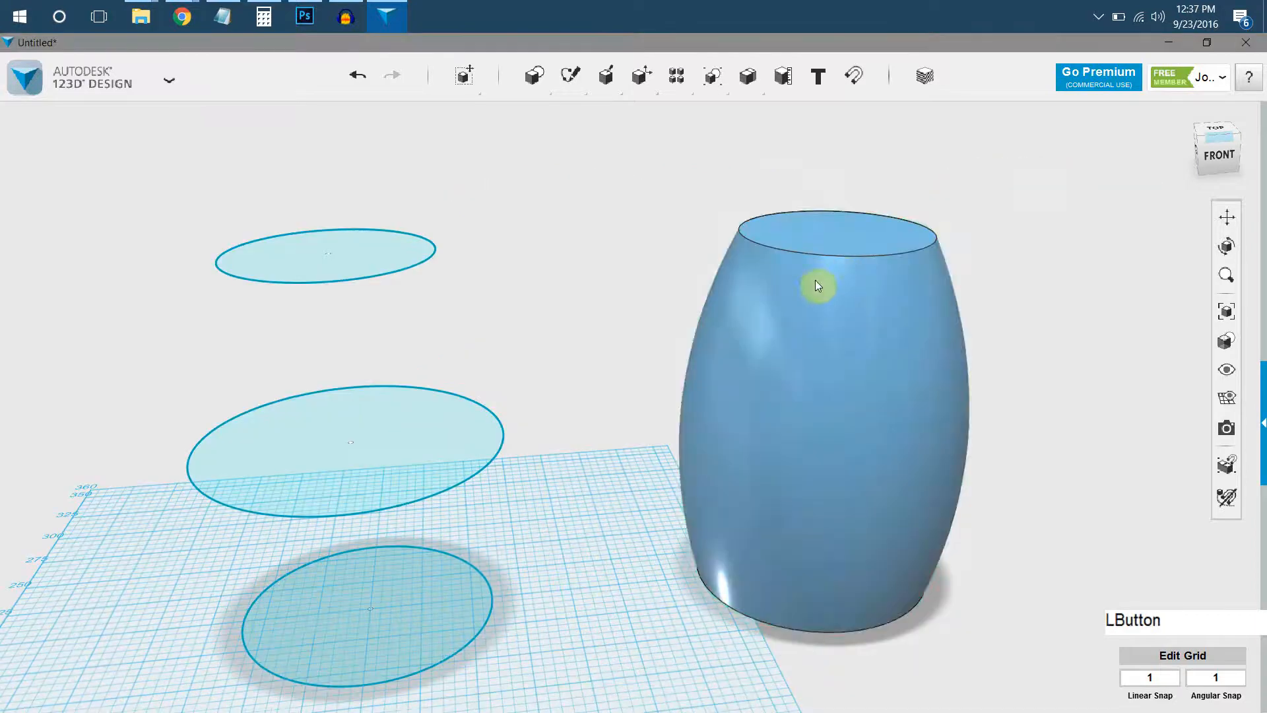
scroll(933, 264, "up", 5)
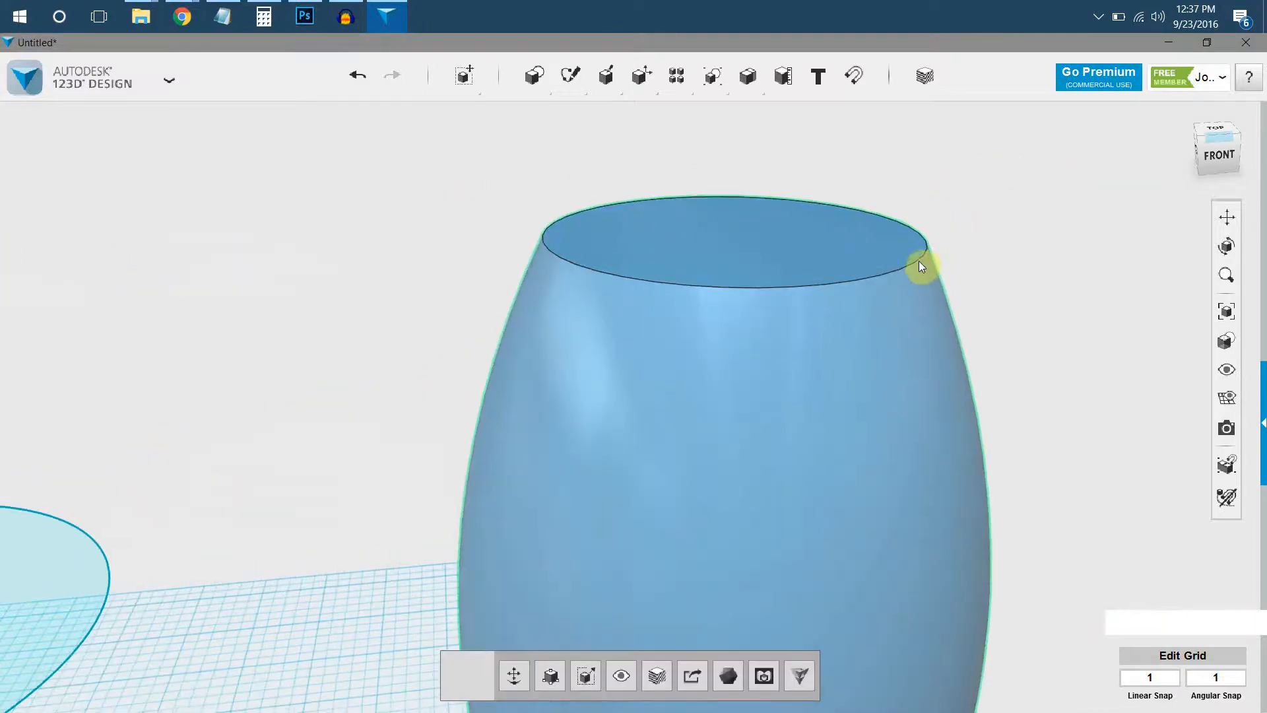
left_click(919, 262)
mouse_move(948, 330)
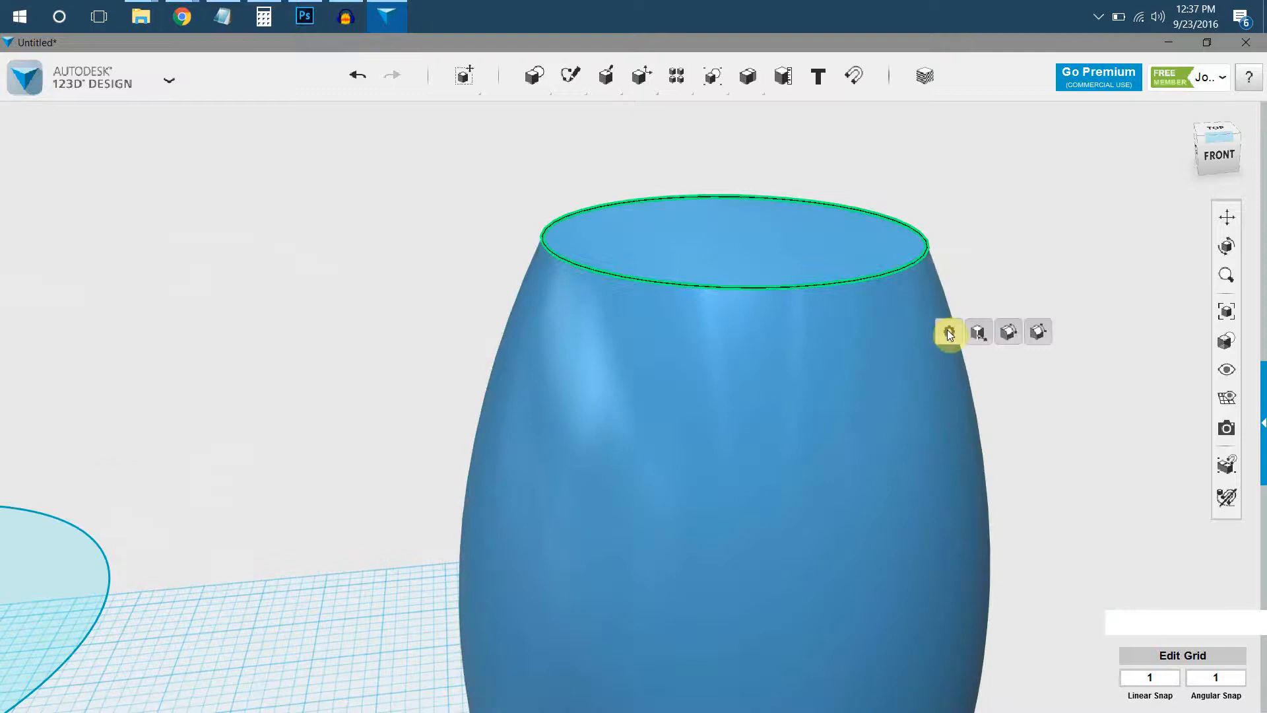
left_click(1010, 332)
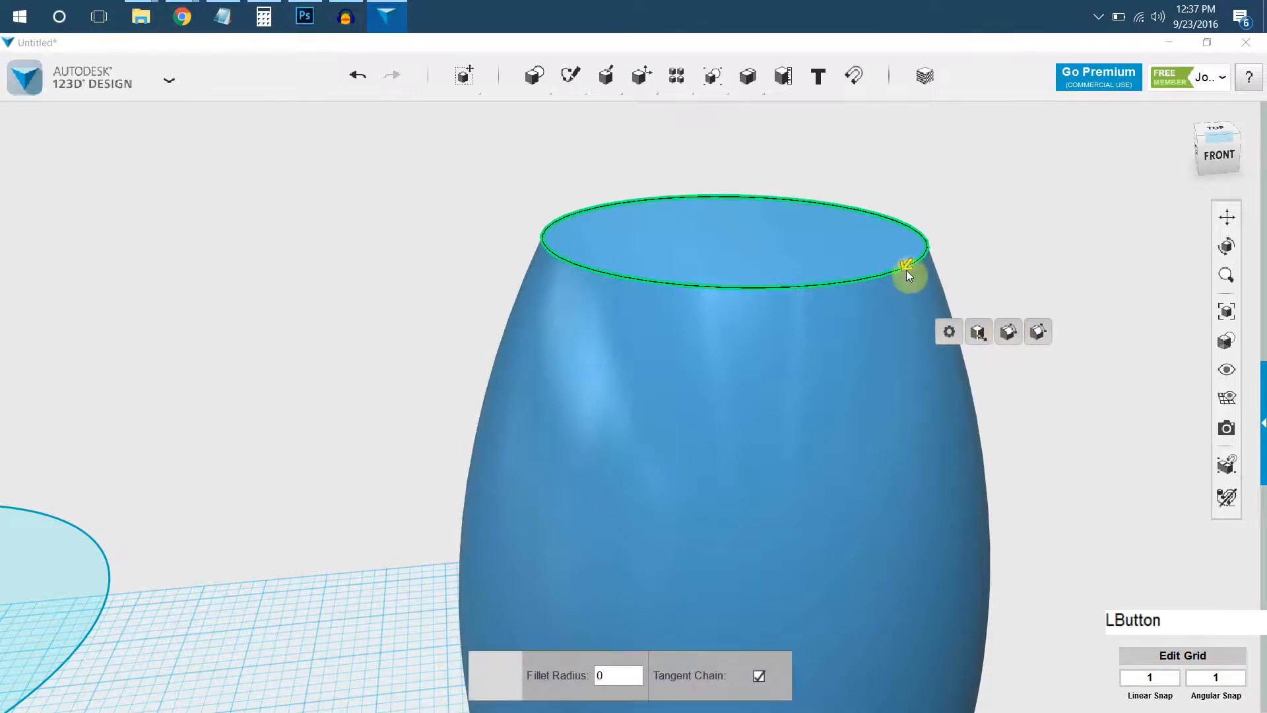
left_click_drag(896, 280, 887, 303)
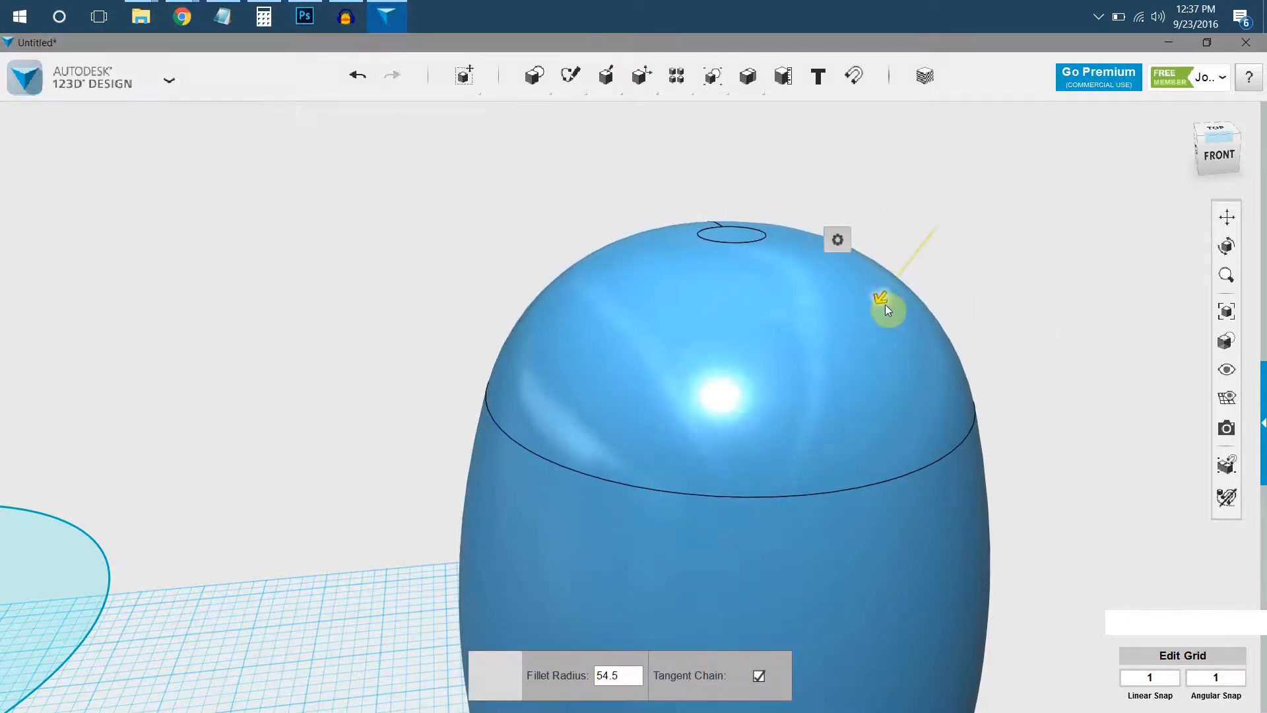
left_click(1024, 172)
Stretch the domed body upward with Smart Scale, making it taller while keeping its width and depth.
scroll(894, 370, "down", 5)
middle_click_drag(894, 370, 746, 390)
right_click_drag(747, 390, 758, 439)
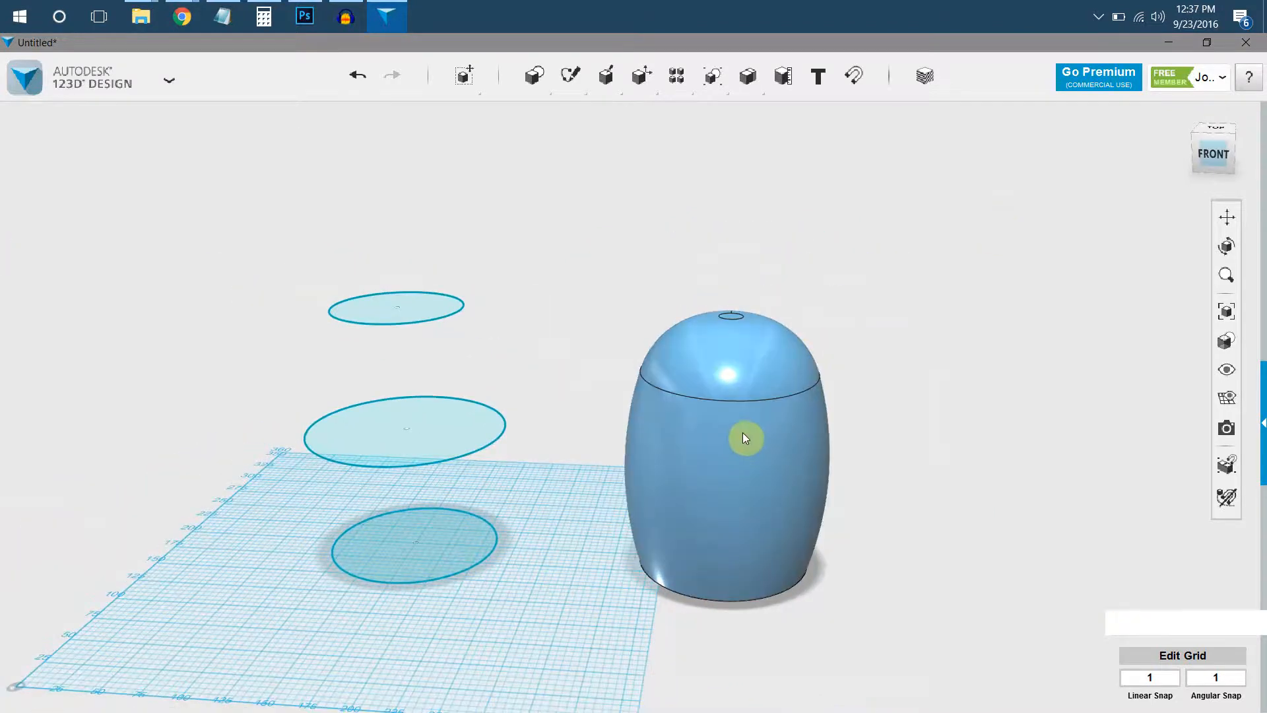
left_click(755, 428)
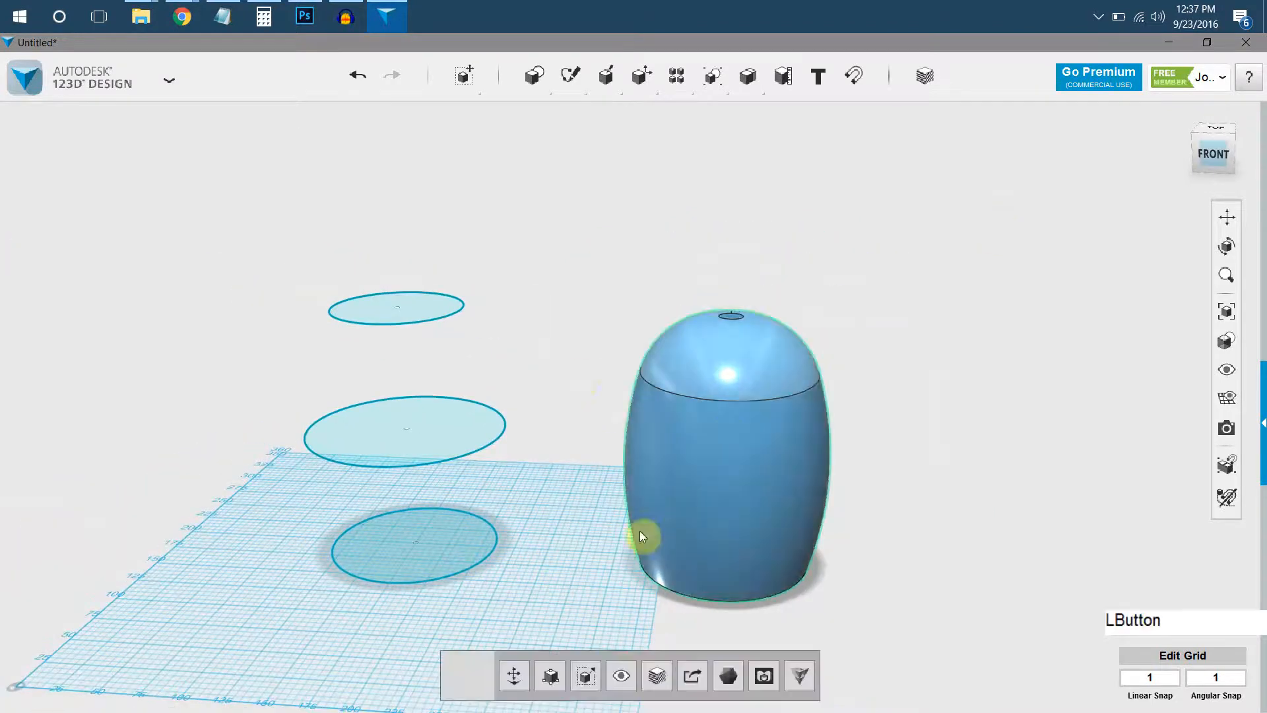
left_click(553, 684)
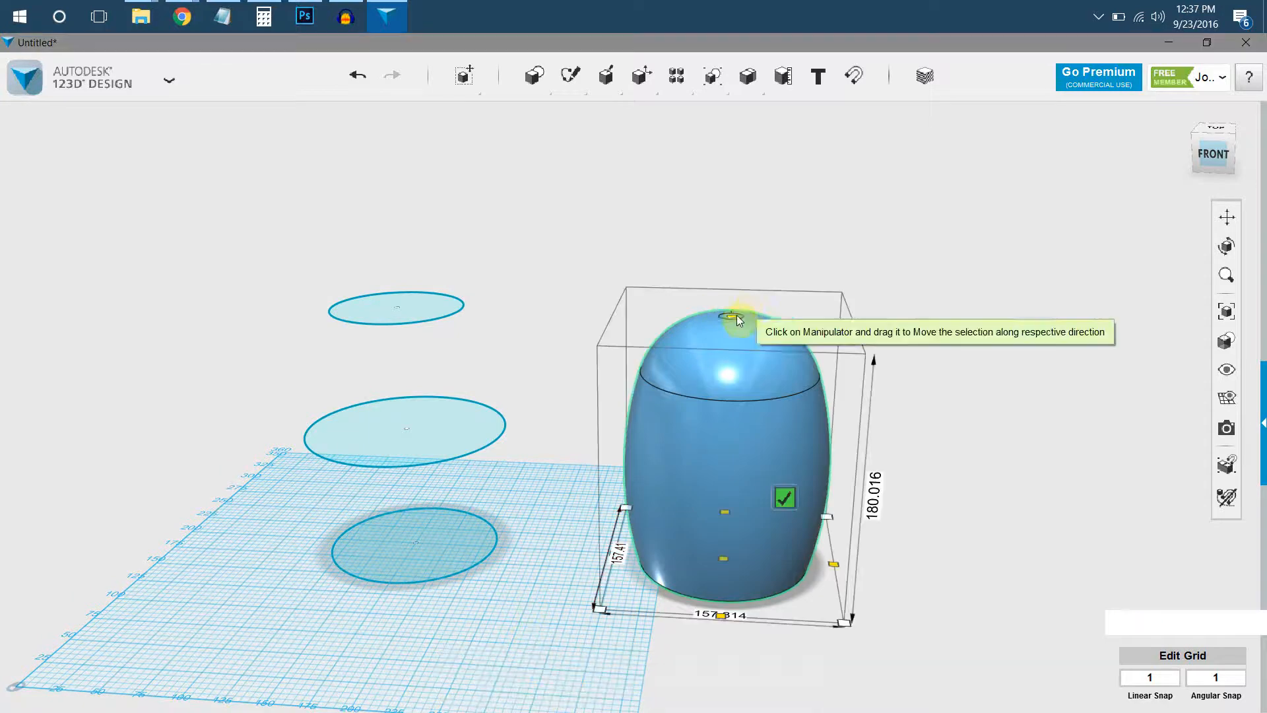
left_click_drag(731, 317, 737, 152)
left_click(662, 288)
Insert a cylinder of radius 10 and height 20 near the centre of the body's flat bottom face.
right_click_drag(632, 355, 639, 388)
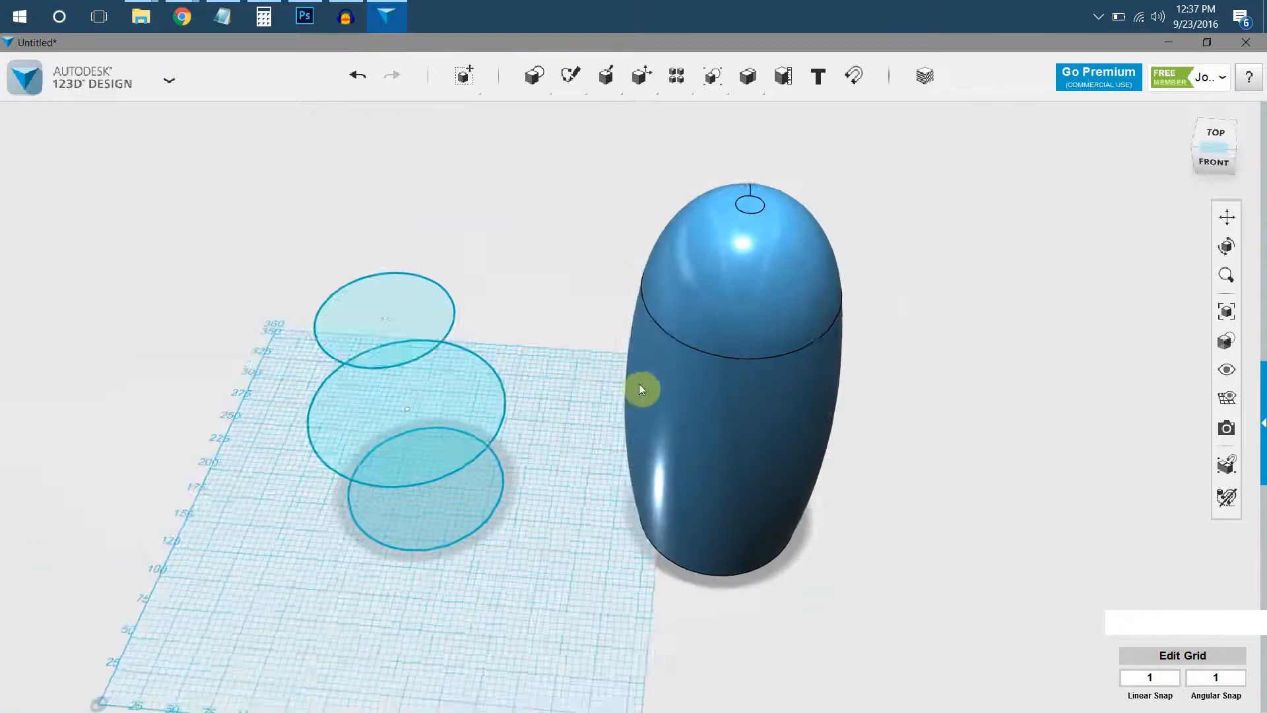
middle_click_drag(736, 423, 621, 440)
right_click_drag(621, 439, 583, 269)
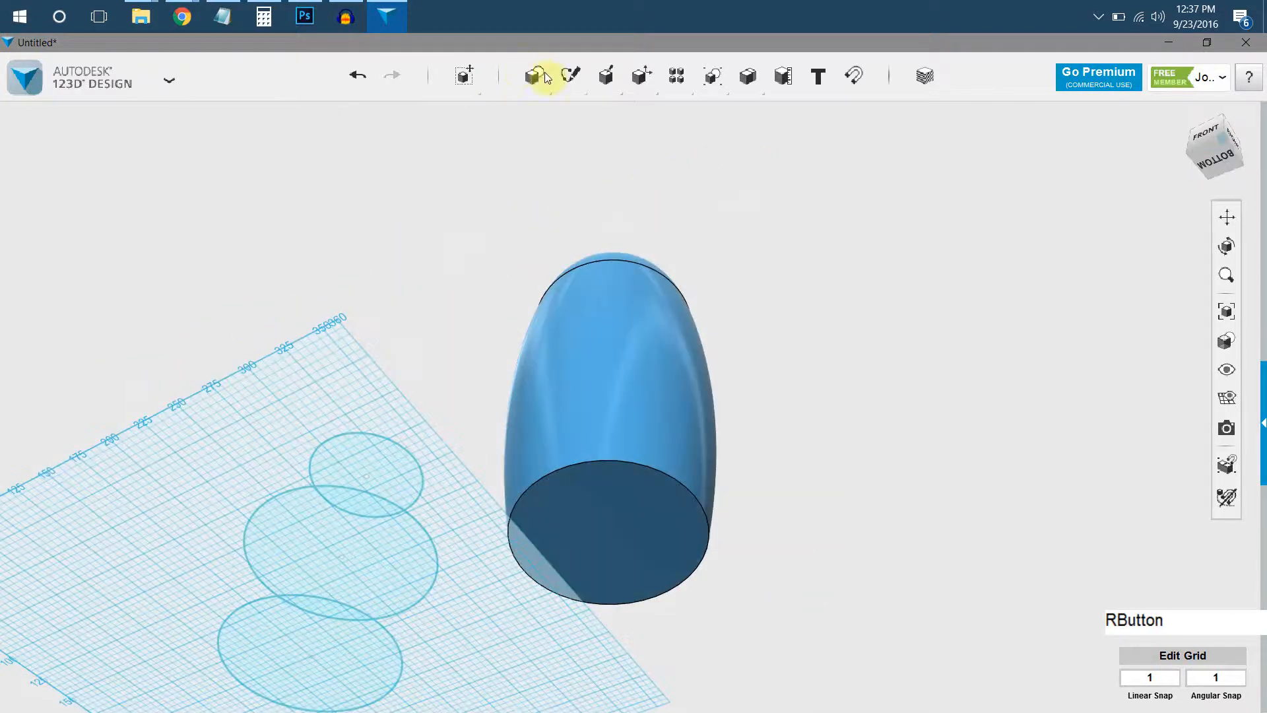
mouse_move(570, 74)
left_click(588, 115)
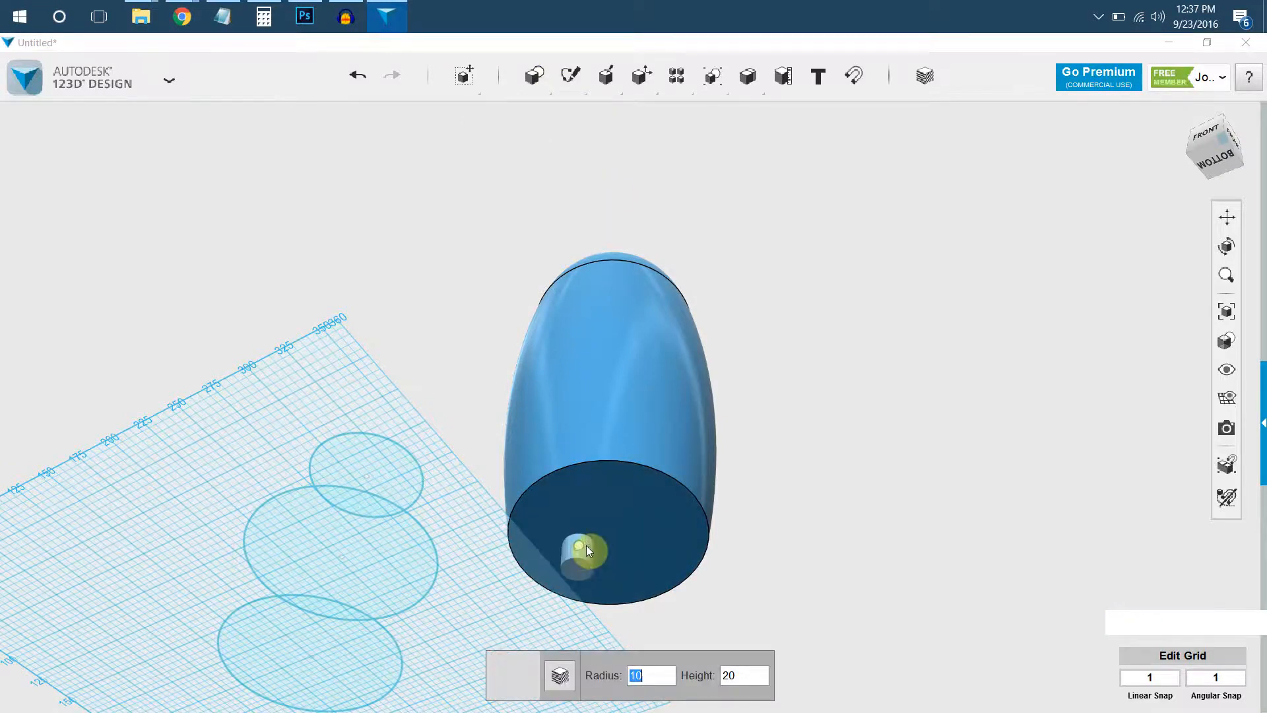
scroll(609, 558, "up", 5)
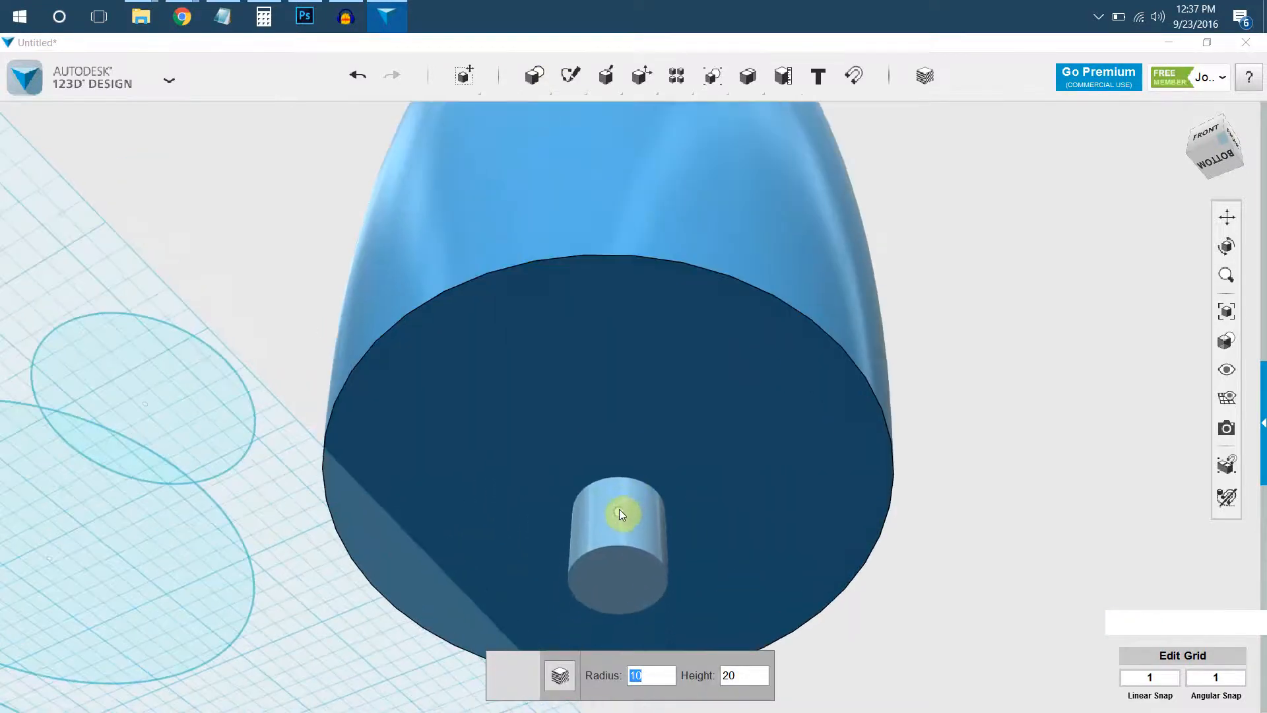
left_click(614, 508)
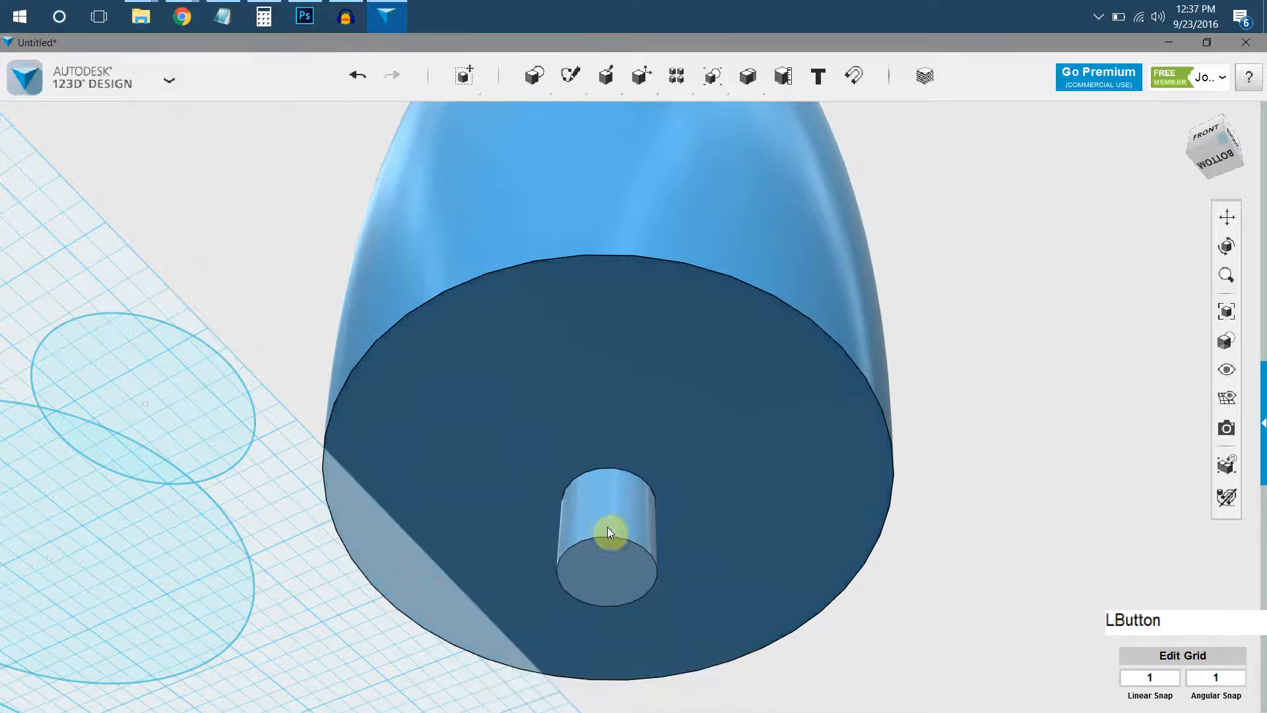
Scale the cylinder uniformly by a factor of about 4.99 so it nearly fills the body's bottom face.
scroll(676, 619, "down", 2)
left_click(602, 432)
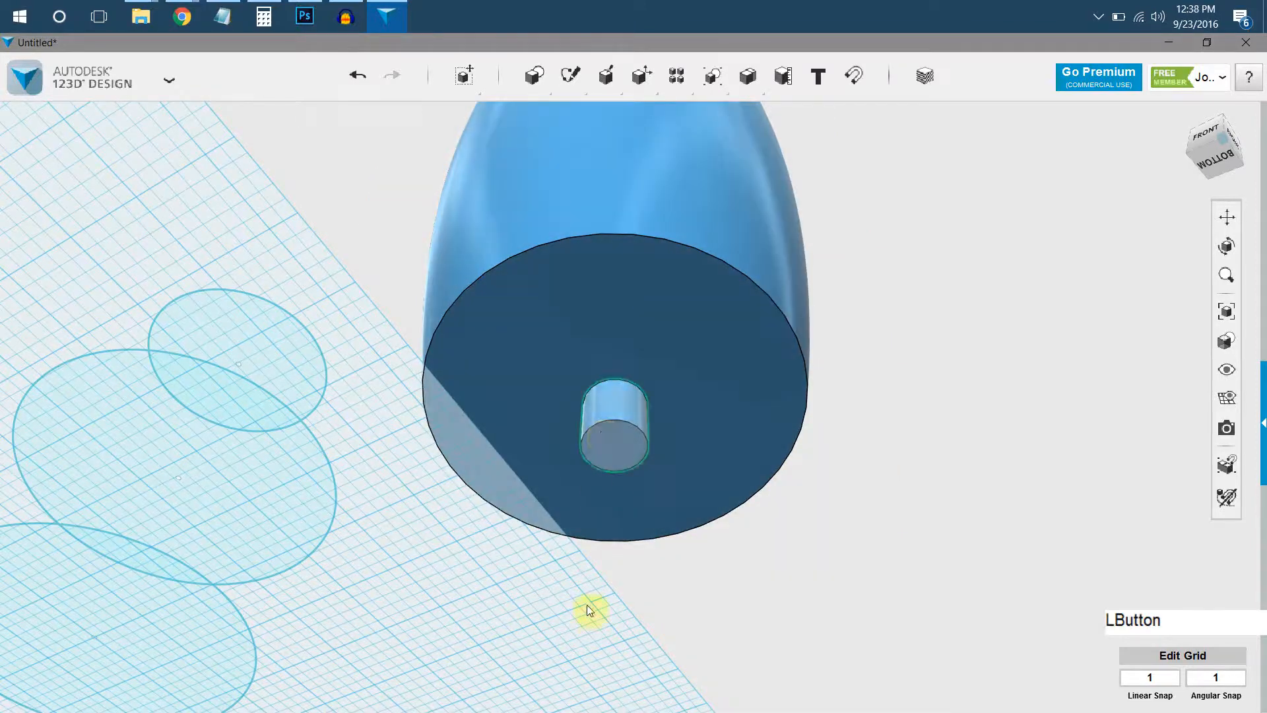
left_click(591, 669)
left_click_drag(640, 428, 761, 444)
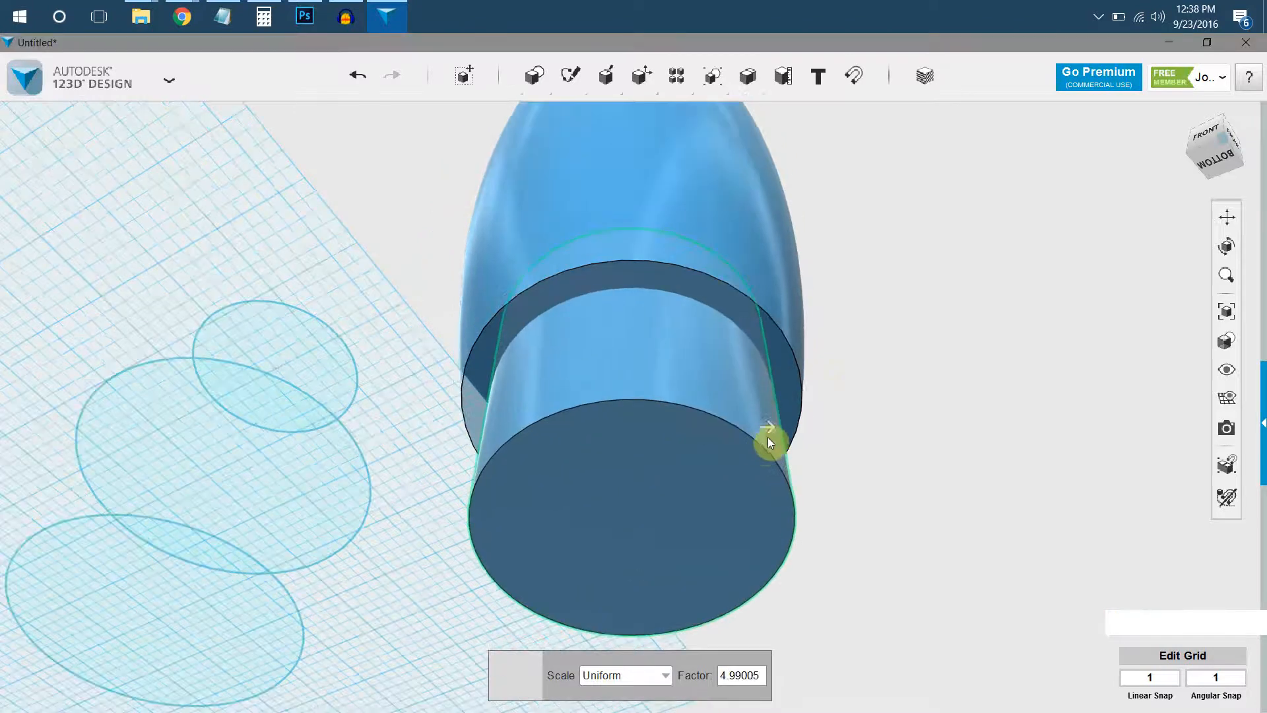
left_click(741, 345)
Subtract the enlarged cylinder from the domed body to cut a round recess into its base.
right_click_drag(741, 345, 825, 339)
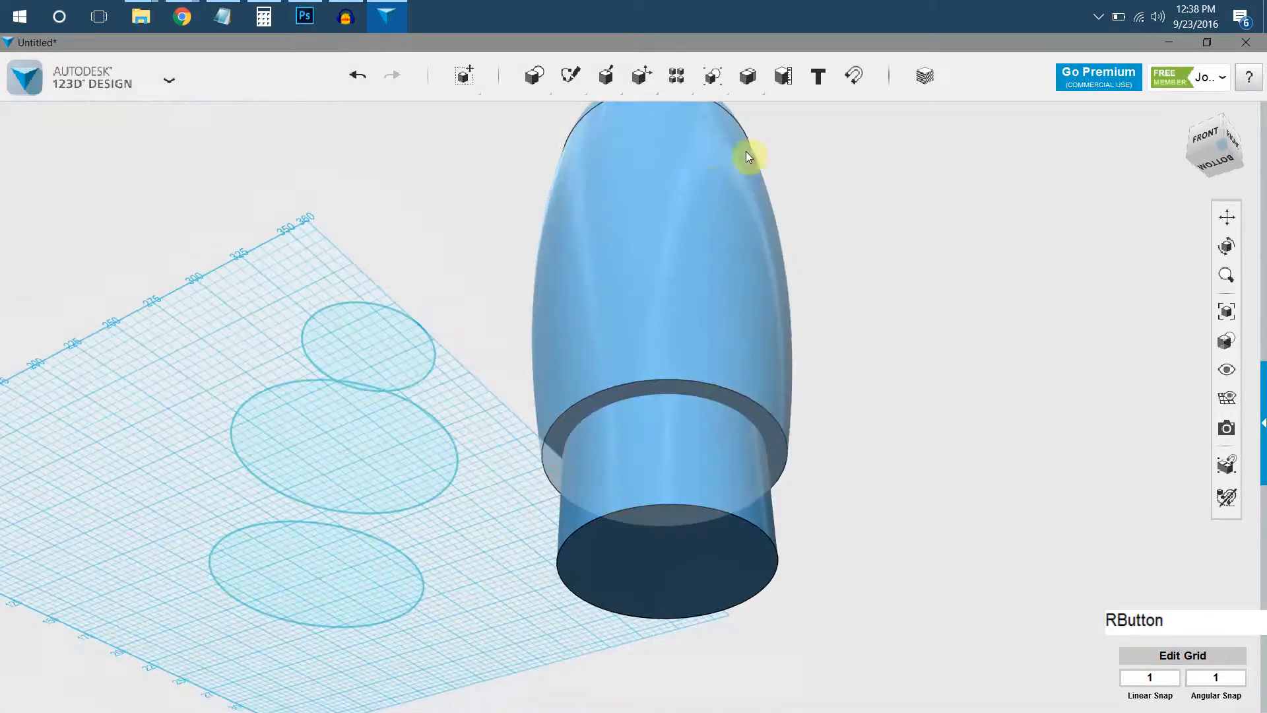
mouse_move(750, 91)
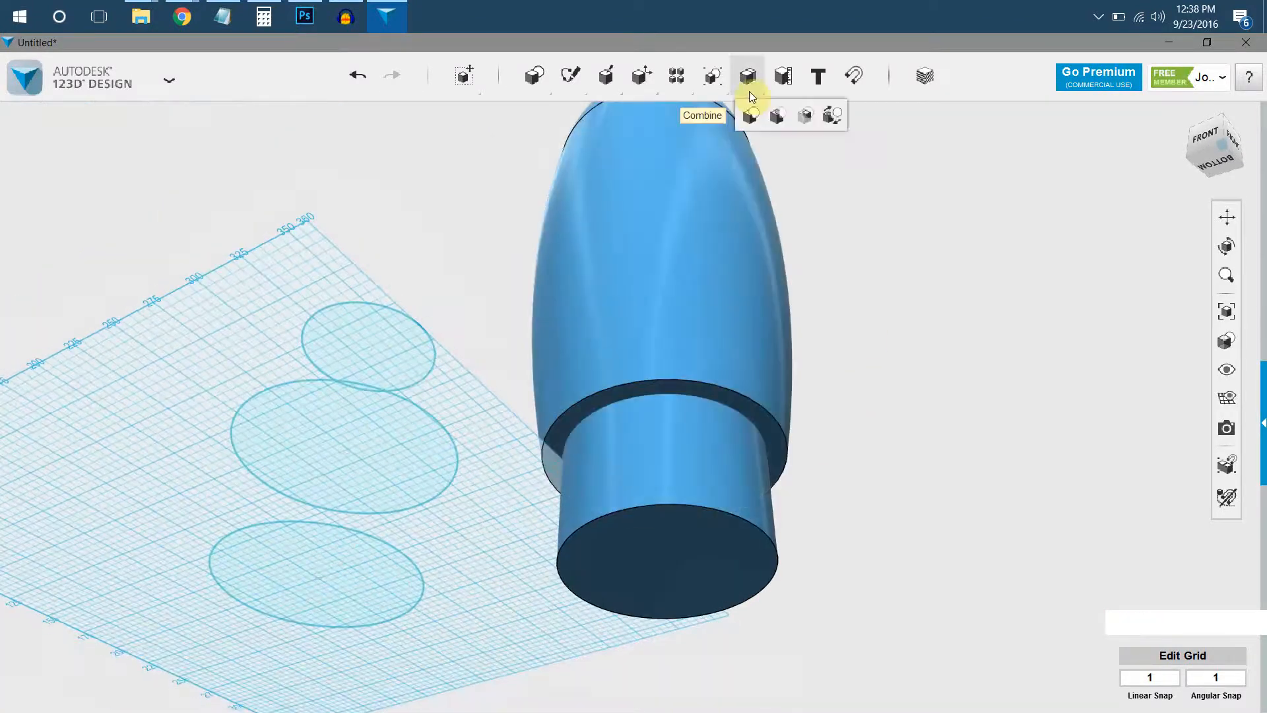
left_click(775, 119)
left_click(722, 258)
left_click(681, 519)
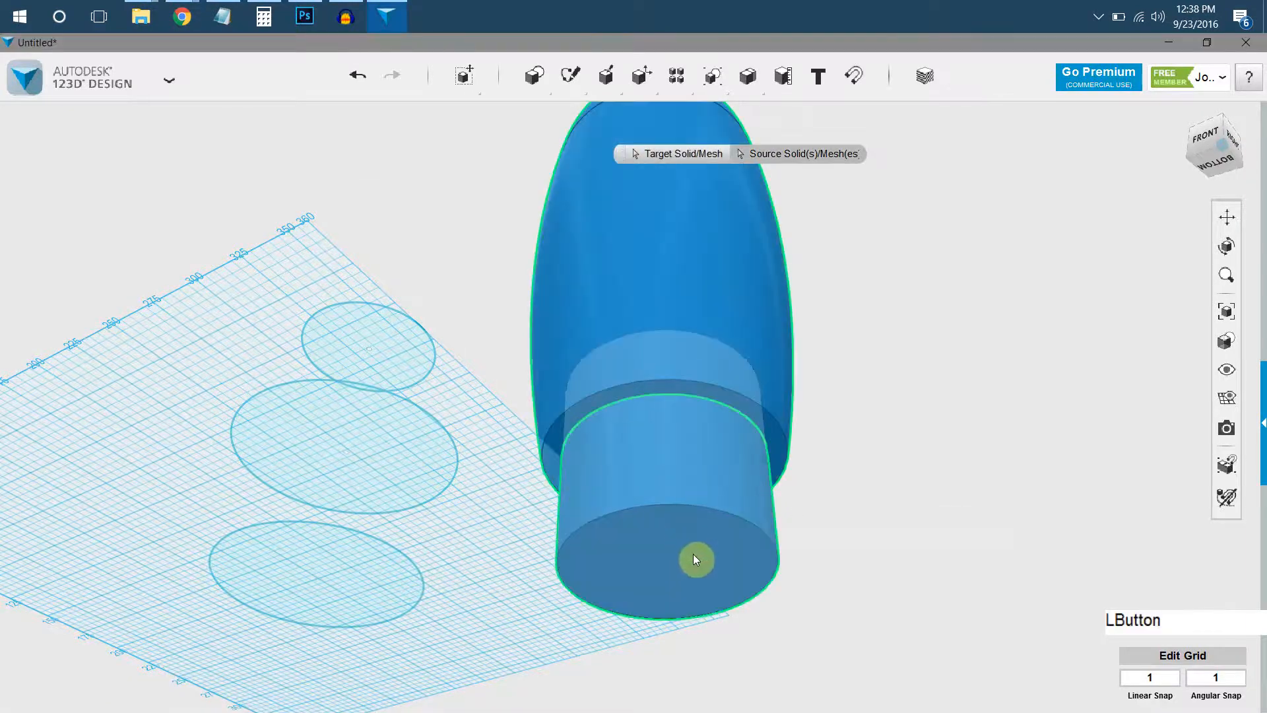
key("Return")
Insert a cone at the centre of the recess's inner face, pointing outward through the opening.
right_click_drag(710, 345, 601, 456)
middle_click_drag(596, 468, 661, 454)
scroll(599, 482, "down", 1)
mouse_move(536, 78)
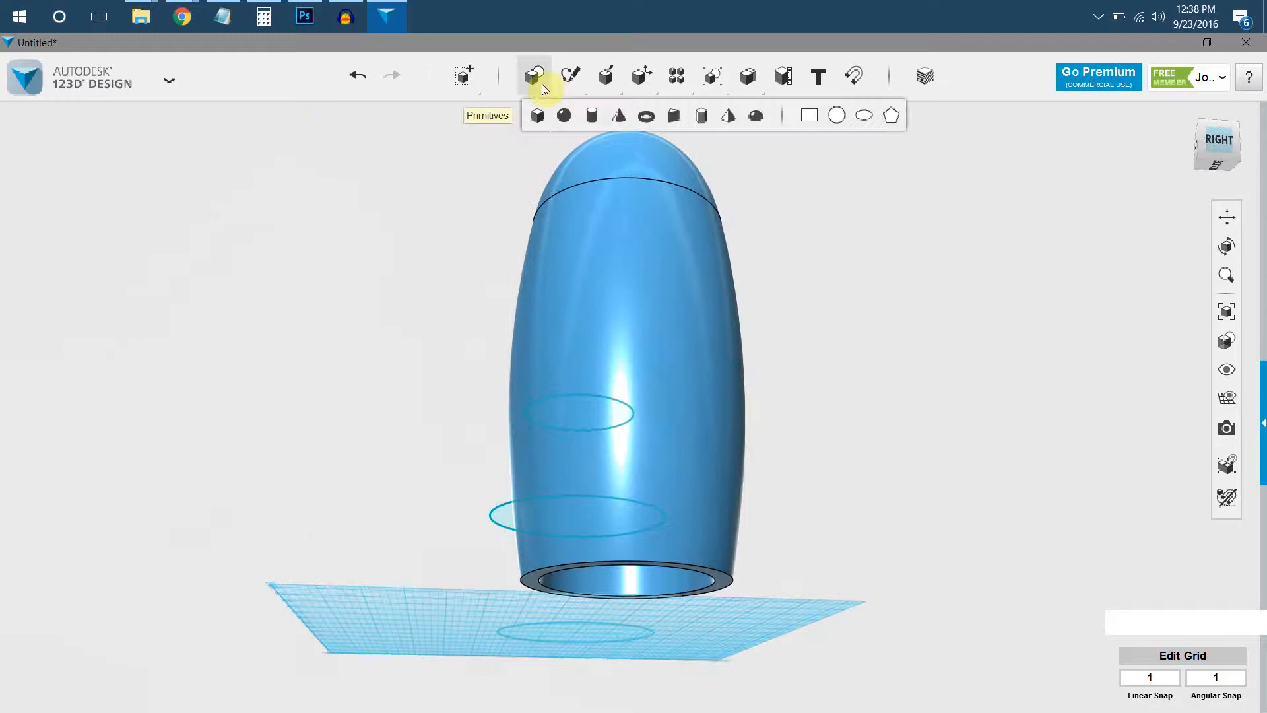
left_click(626, 122)
right_click_drag(648, 500, 631, 399)
left_click(622, 386)
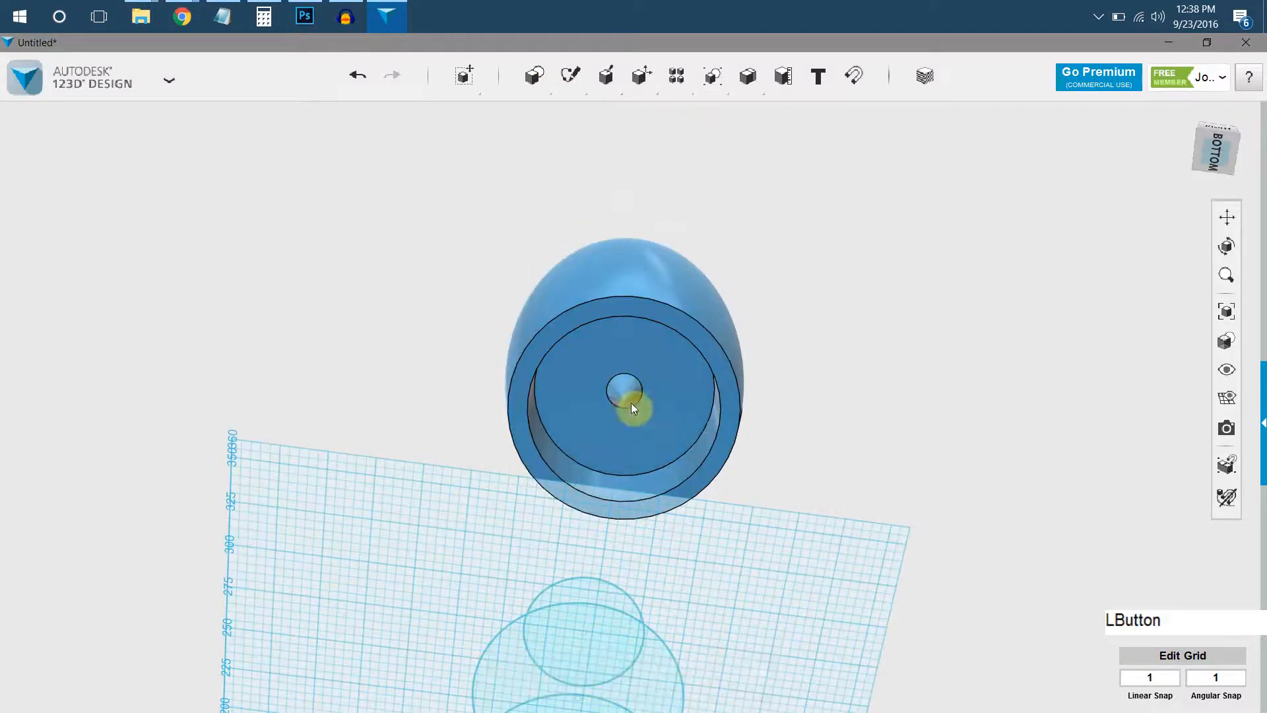
Scale the cone inside the recess uniformly by a factor of about 5.74.
left_click(565, 677)
left_click(586, 679)
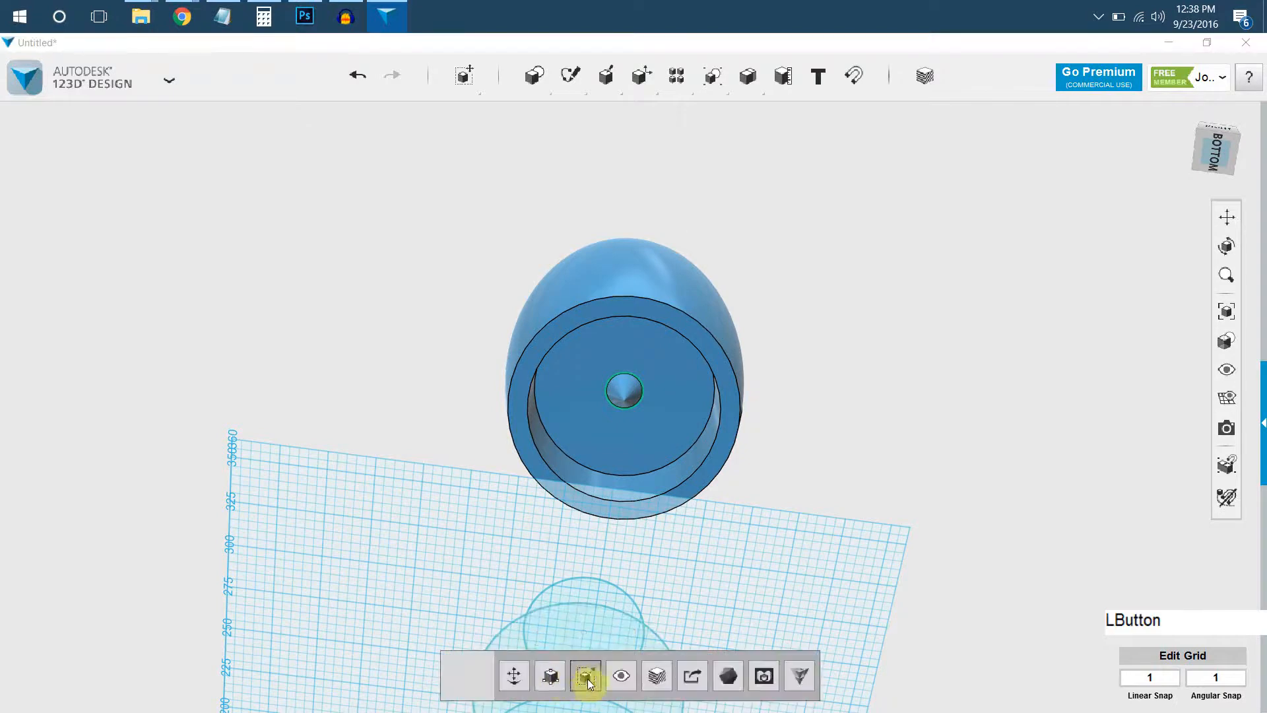
left_click_drag(646, 398, 711, 406)
right_click_drag(710, 409, 818, 382)
left_click(807, 399)
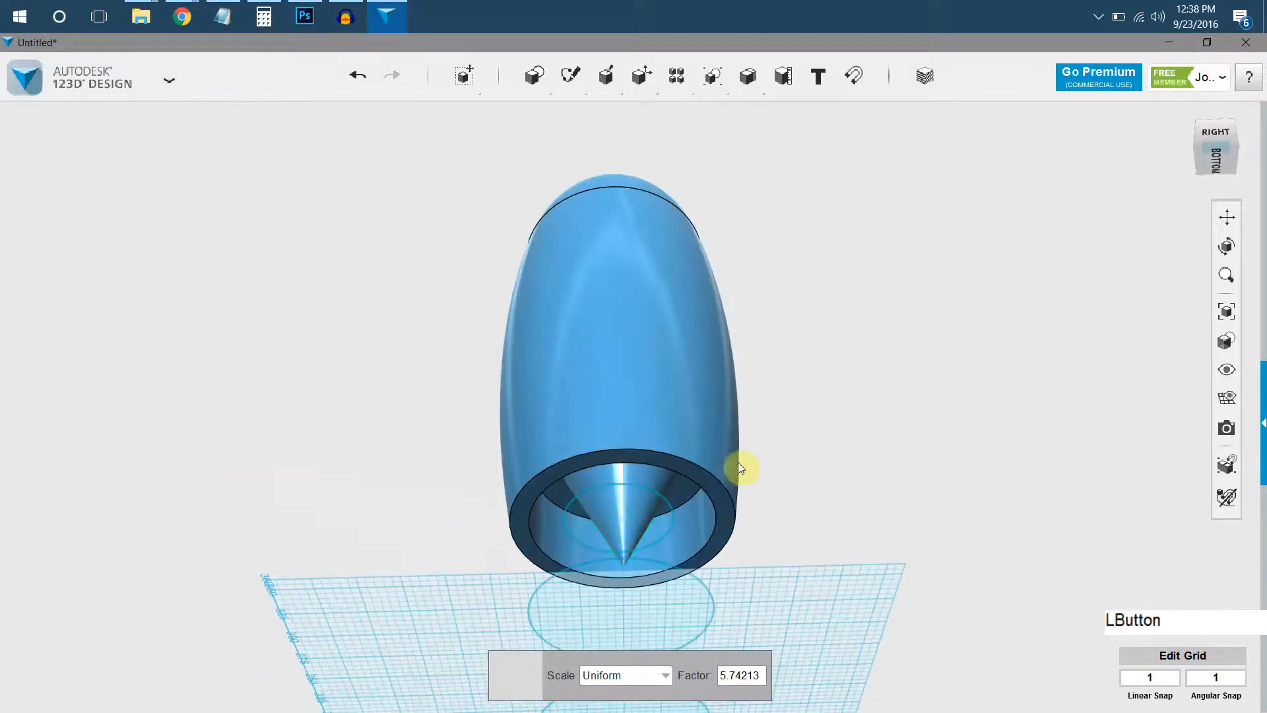
Flip the cone in the recess so its wide base faces outward, and position it protruding from the body's bottom opening.
left_click(657, 483)
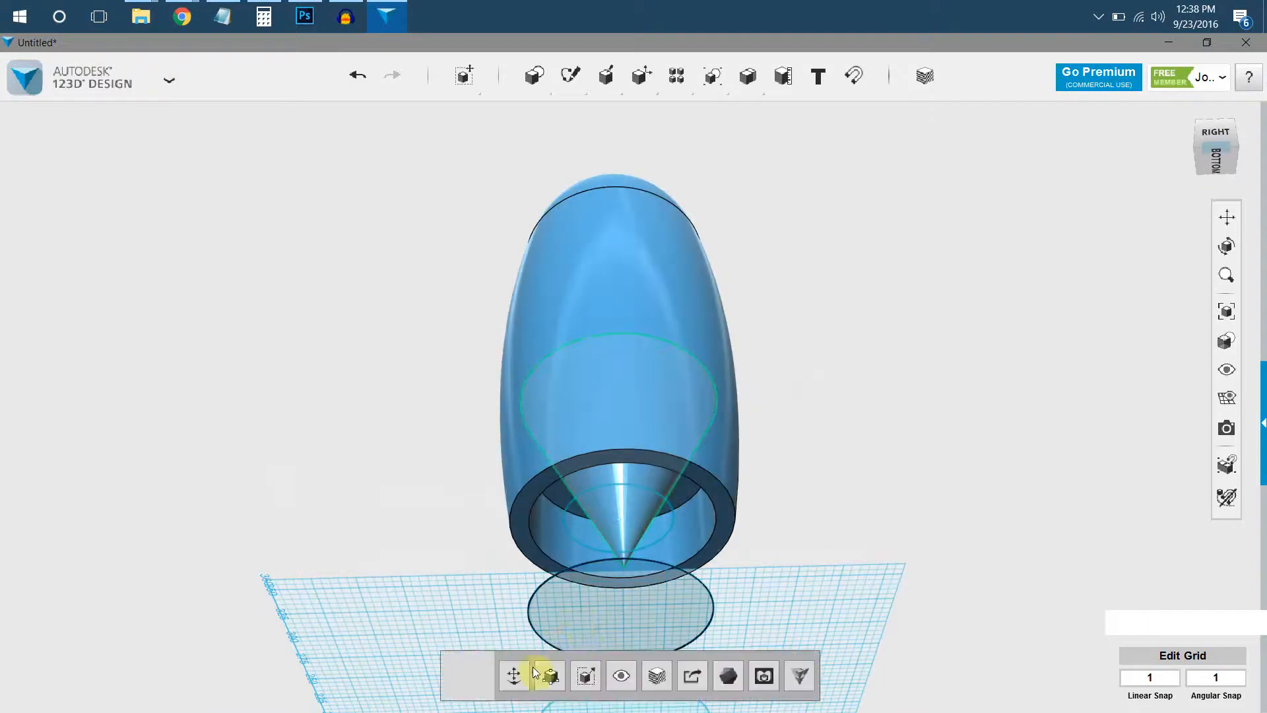
left_click(521, 683)
right_click_drag(693, 379, 576, 494)
left_click_drag(540, 521, 700, 533)
left_click(842, 448)
right_click_drag(676, 388, 759, 512)
left_click(720, 504)
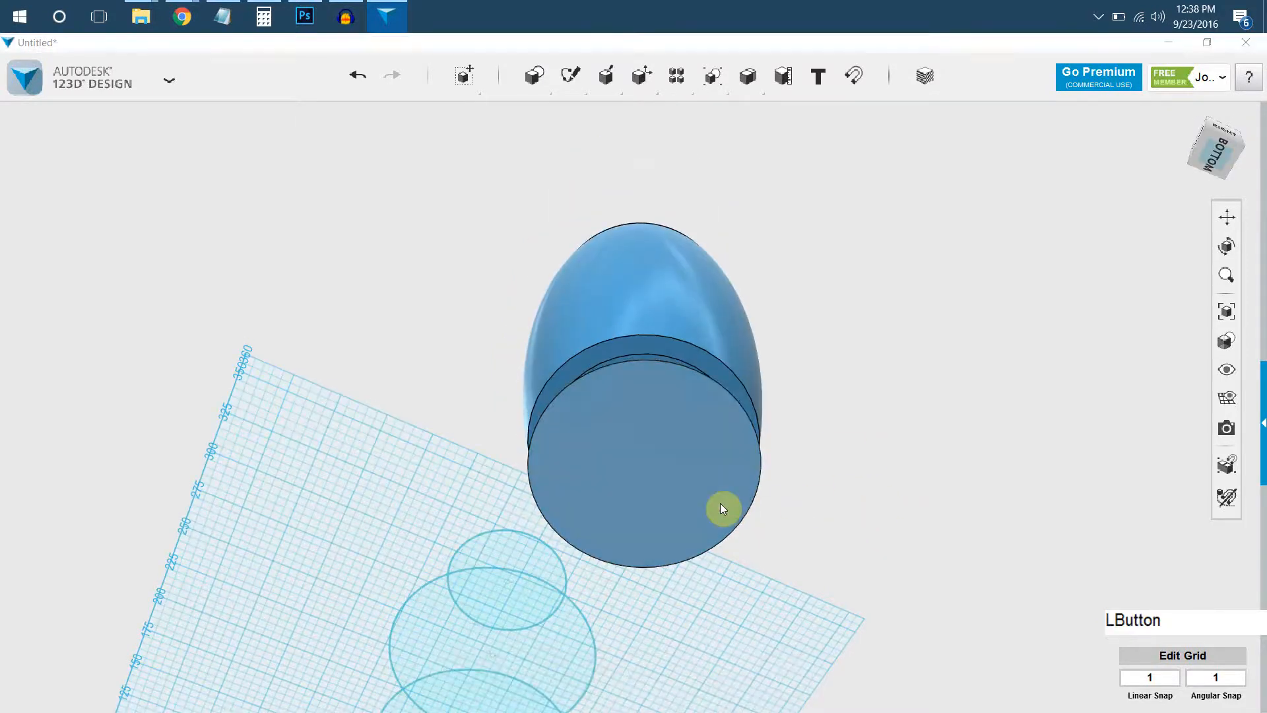
Shell the flipped cone through its flat base face with an inside thickness of about 1.62 mm.
left_click(696, 521)
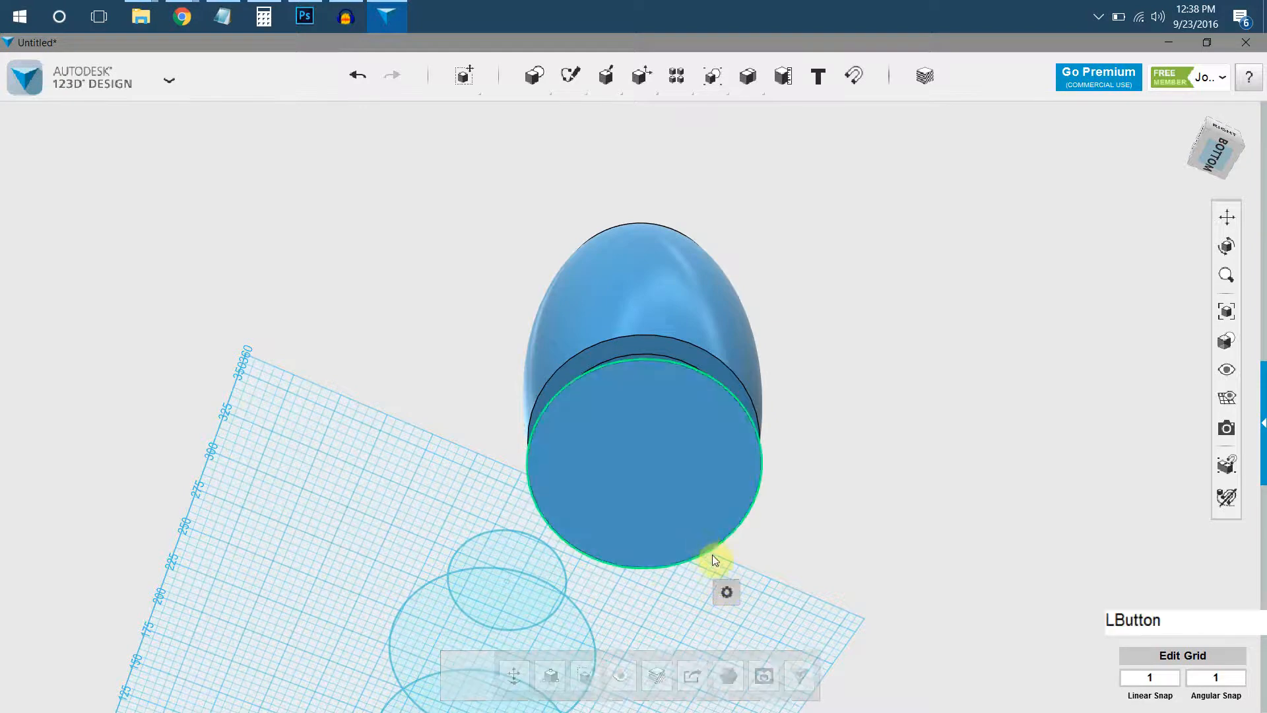
mouse_move(724, 592)
left_click(820, 587)
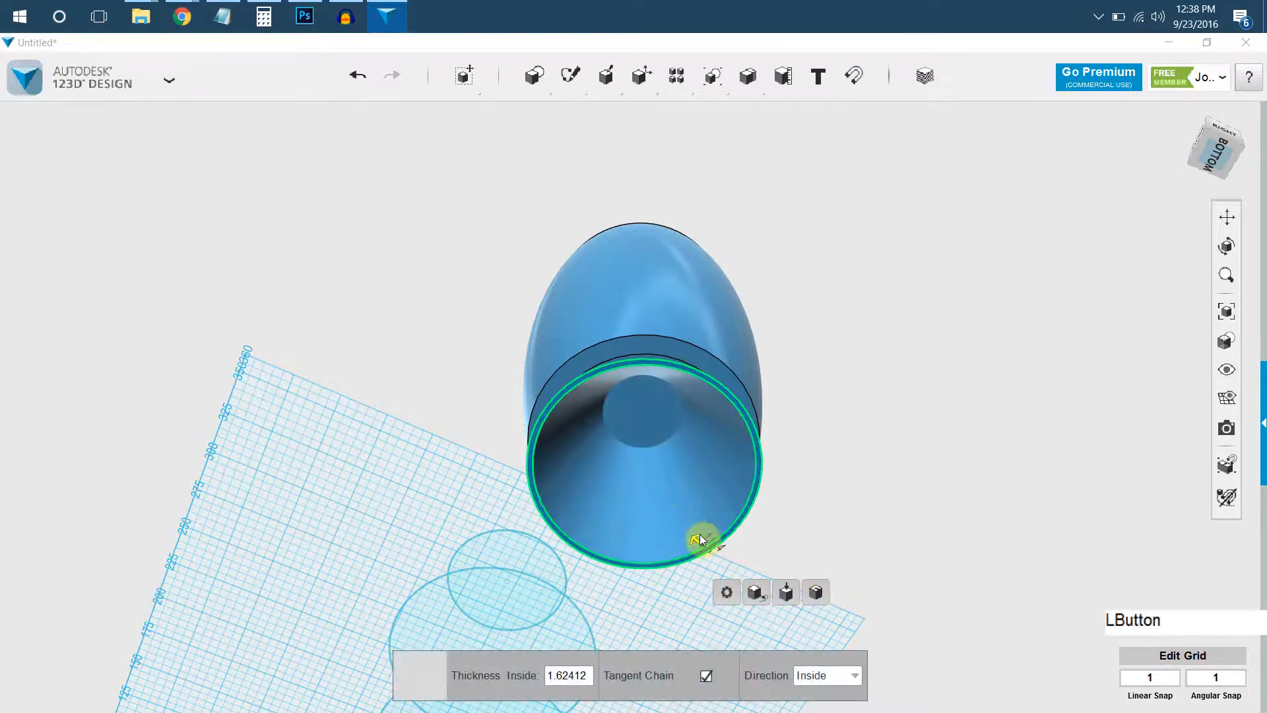
Merge the hollow nozzle cone with the rocket body into one solid.
right_click_drag(755, 274, 675, 409)
middle_click_drag(675, 414, 682, 360)
right_click_drag(682, 359, 763, 377)
mouse_move(749, 79)
left_click(750, 116)
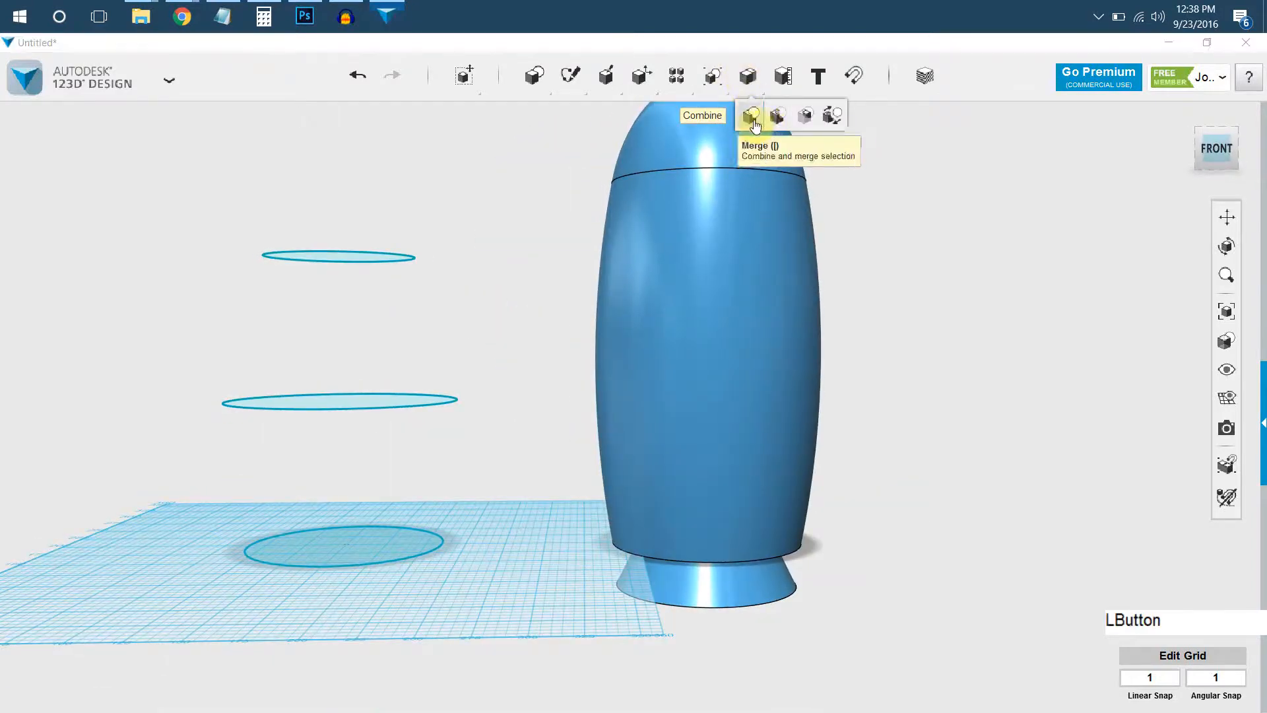
left_click(746, 285)
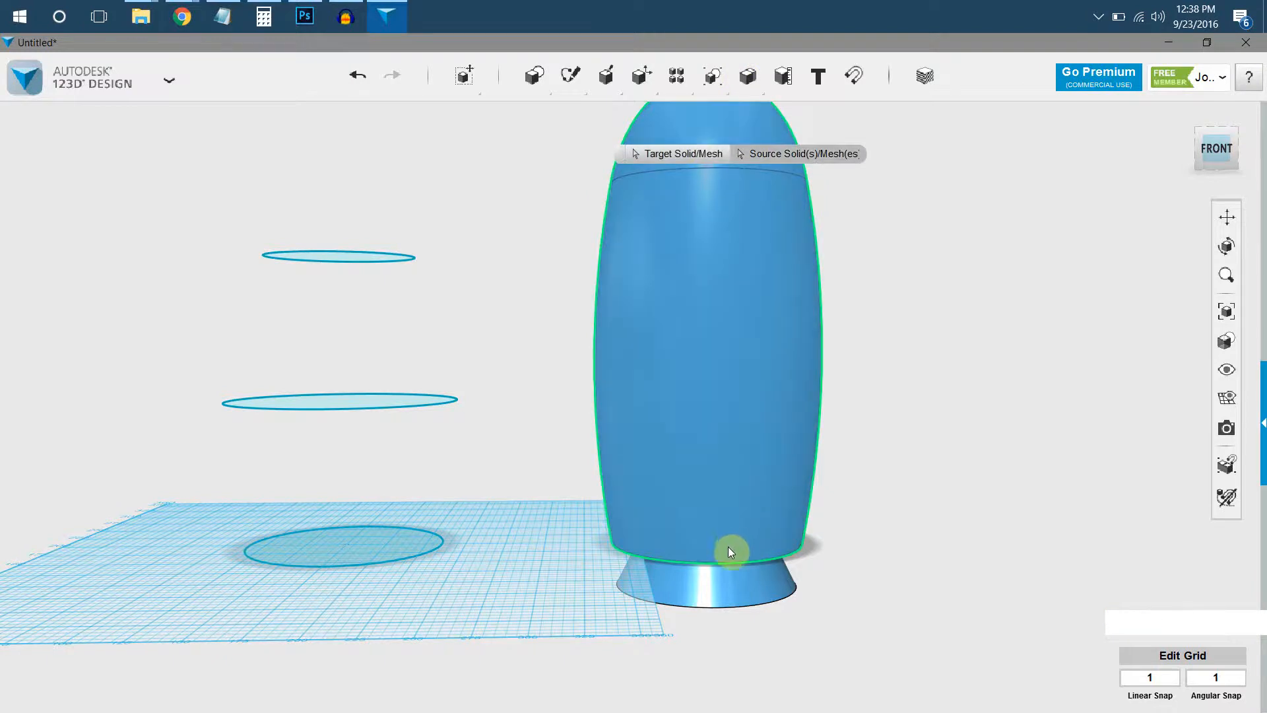
left_click(730, 578)
key("Return")
Insert a box primitive on the ground just beside the base of the rocket body.
right_click_drag(849, 362, 820, 443)
middle_click_drag(660, 453, 549, 455)
scroll(548, 456, "down", 2)
right_click_drag(549, 456, 627, 482)
mouse_move(535, 80)
left_click(537, 113)
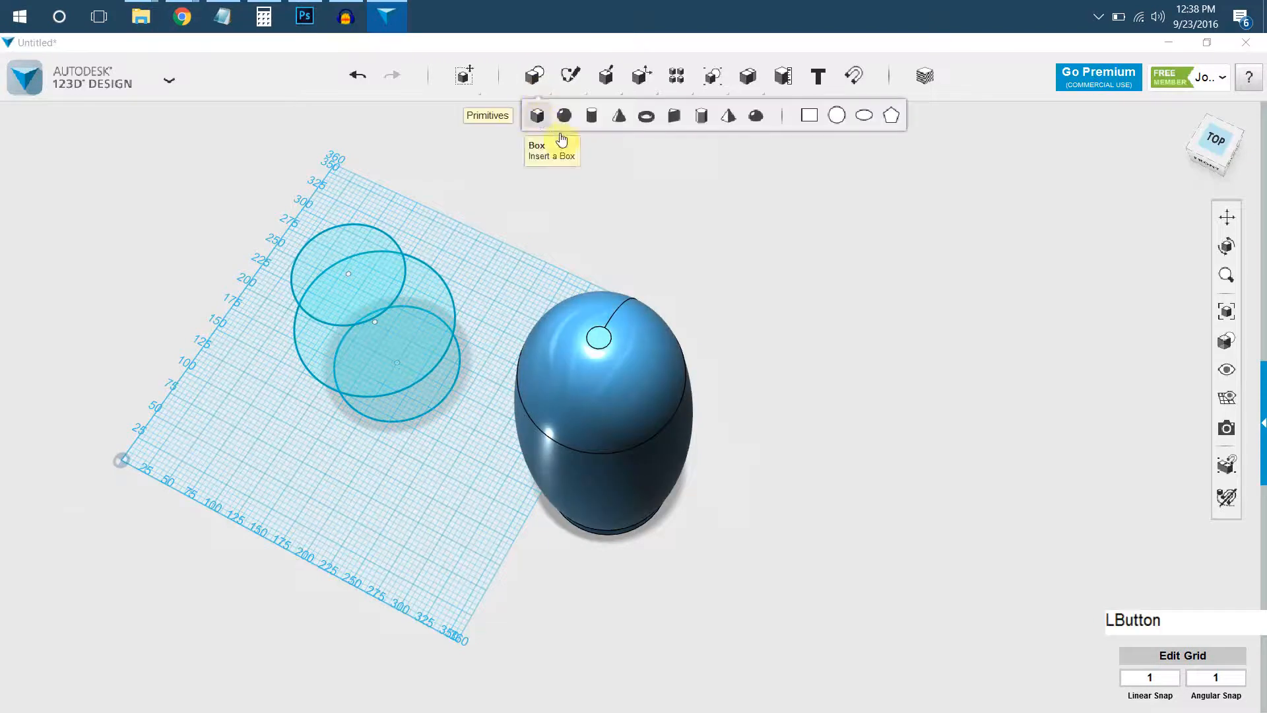
left_click(704, 509)
Smart-scale the box into a thin, upright, roughly square plate about 137 mm long beside the body.
scroll(711, 533, "up", 2)
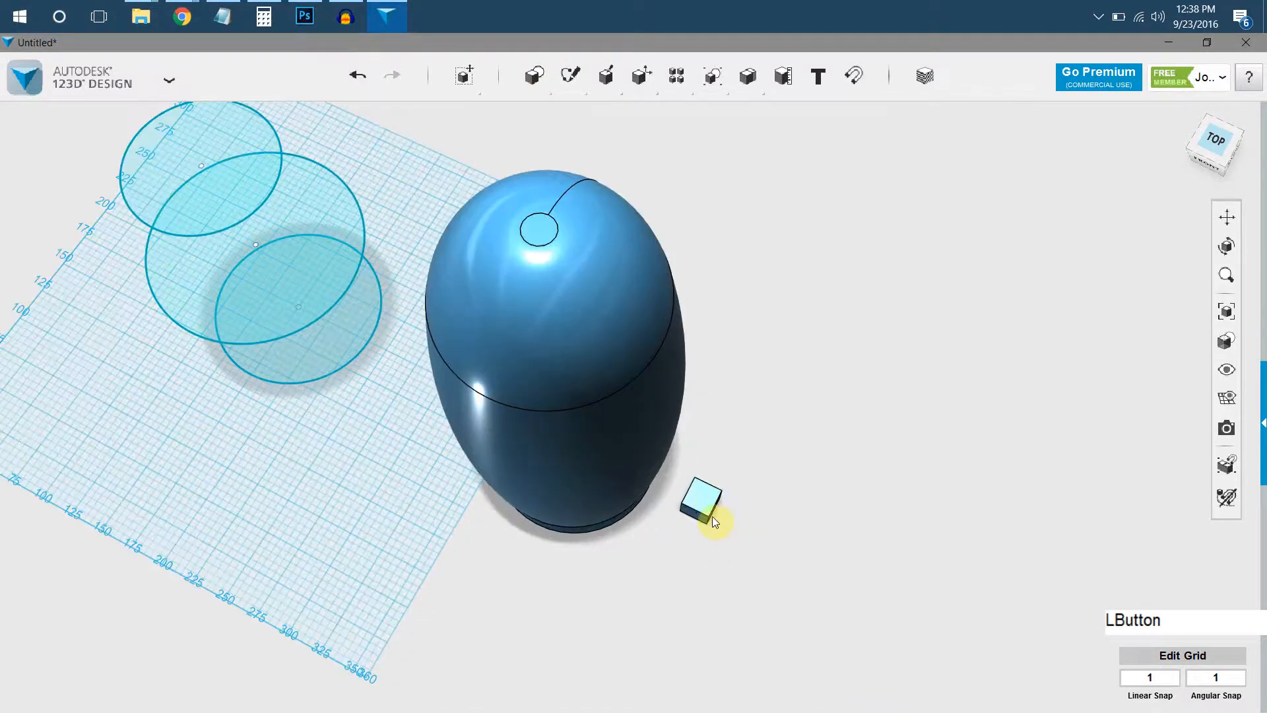
left_click(553, 681)
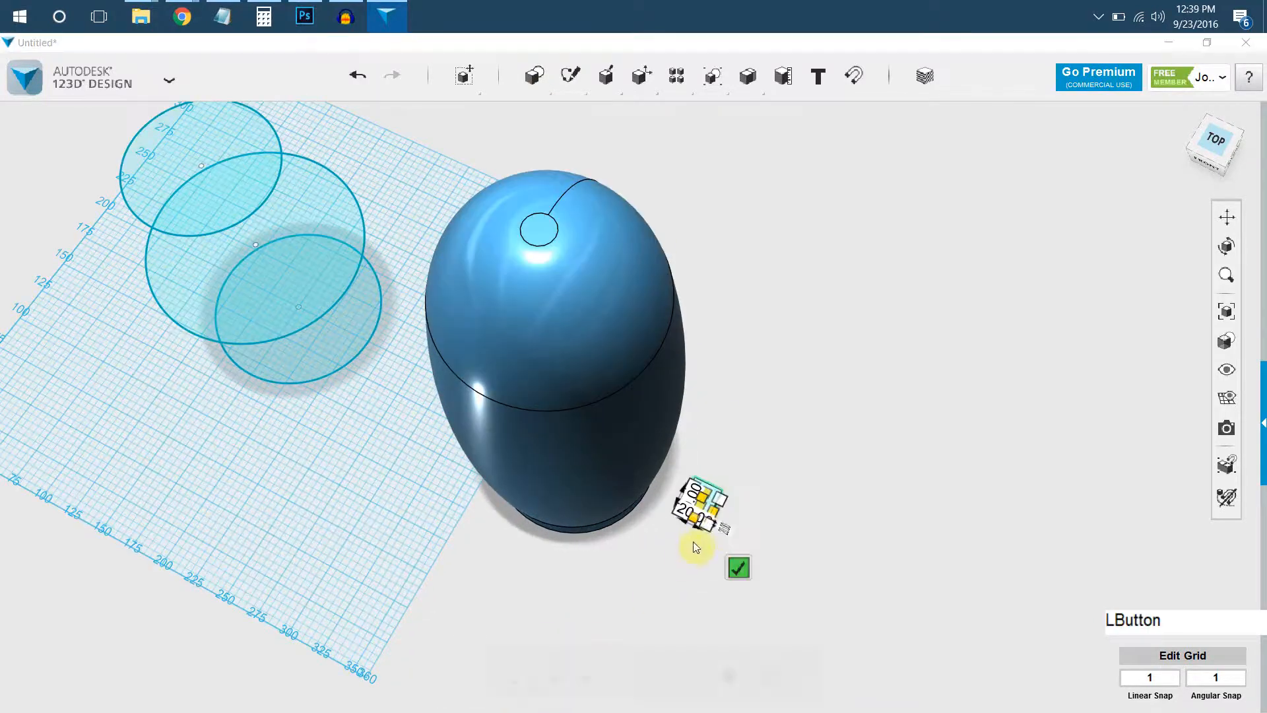
left_click_drag(717, 514, 876, 588)
scroll(773, 552, "up", 3)
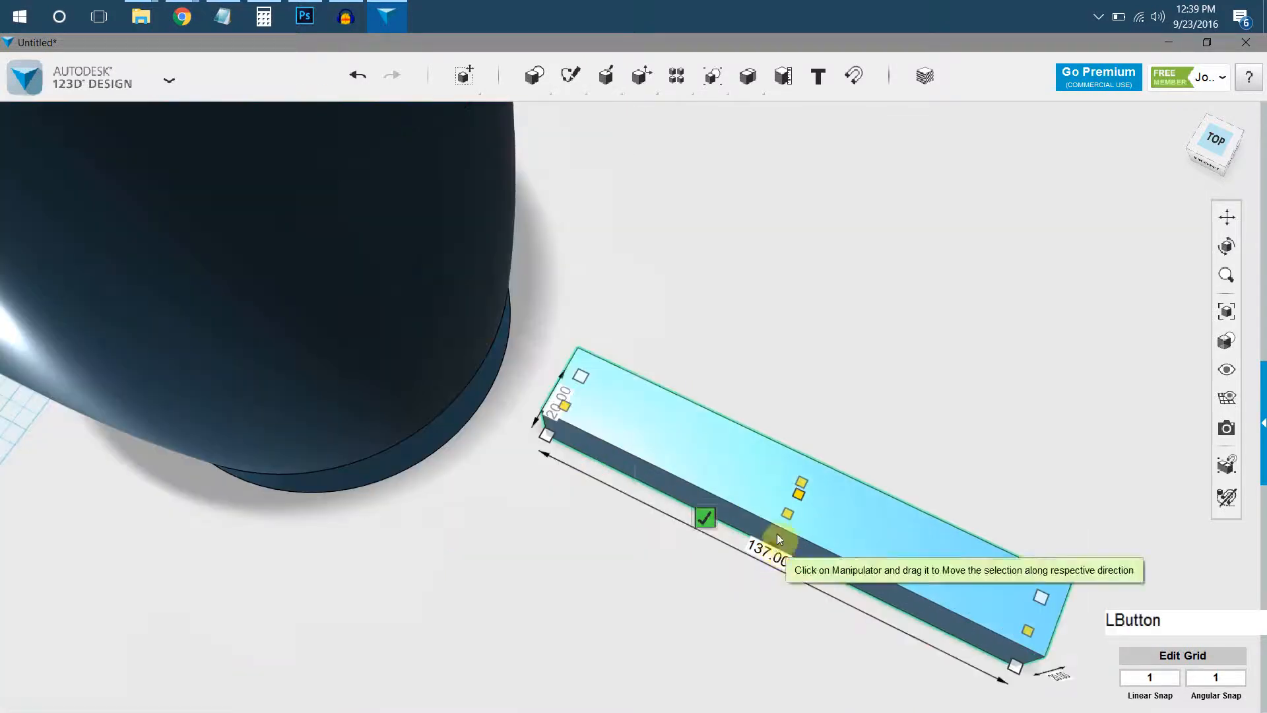
left_click_drag(774, 541, 784, 526)
right_click_drag(771, 525, 786, 487)
left_click_drag(783, 490, 818, 224)
left_click(726, 451)
right_click_drag(719, 447, 894, 259)
Move the plate about 33 mm toward the rocket so its inner edge sinks into the body, and align it with the body's centre.
left_click(818, 359)
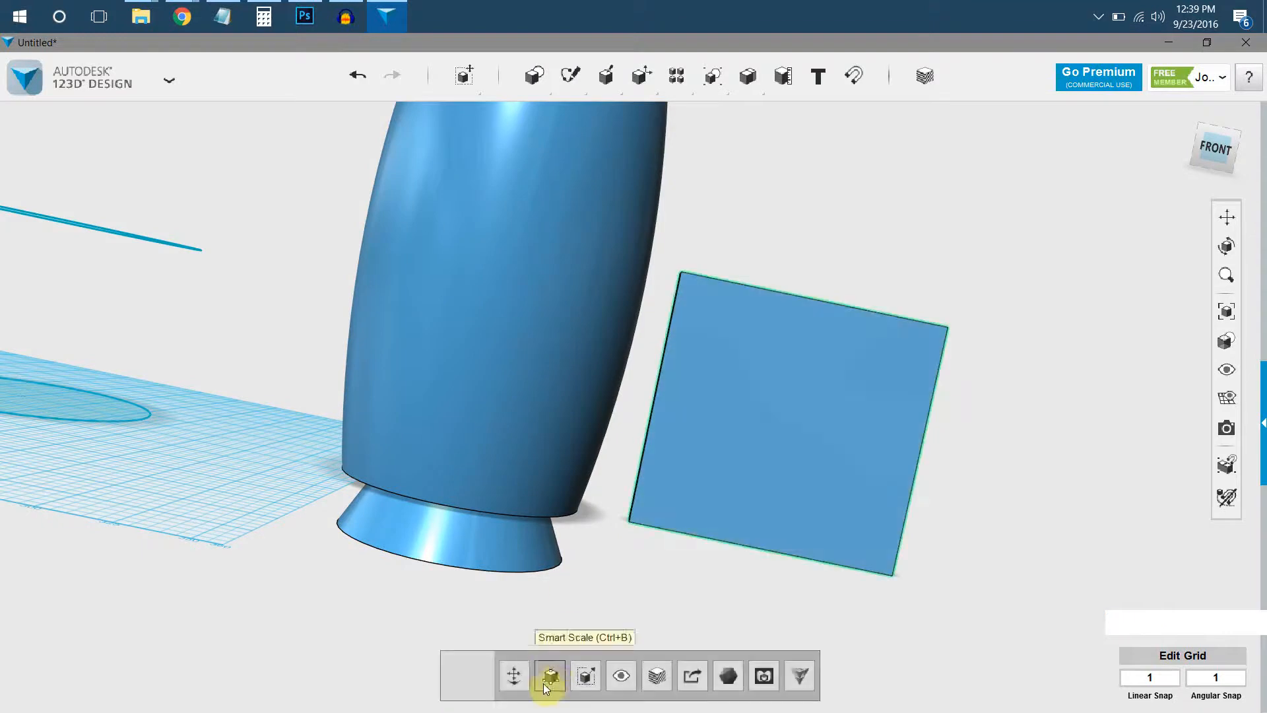
left_click(526, 682)
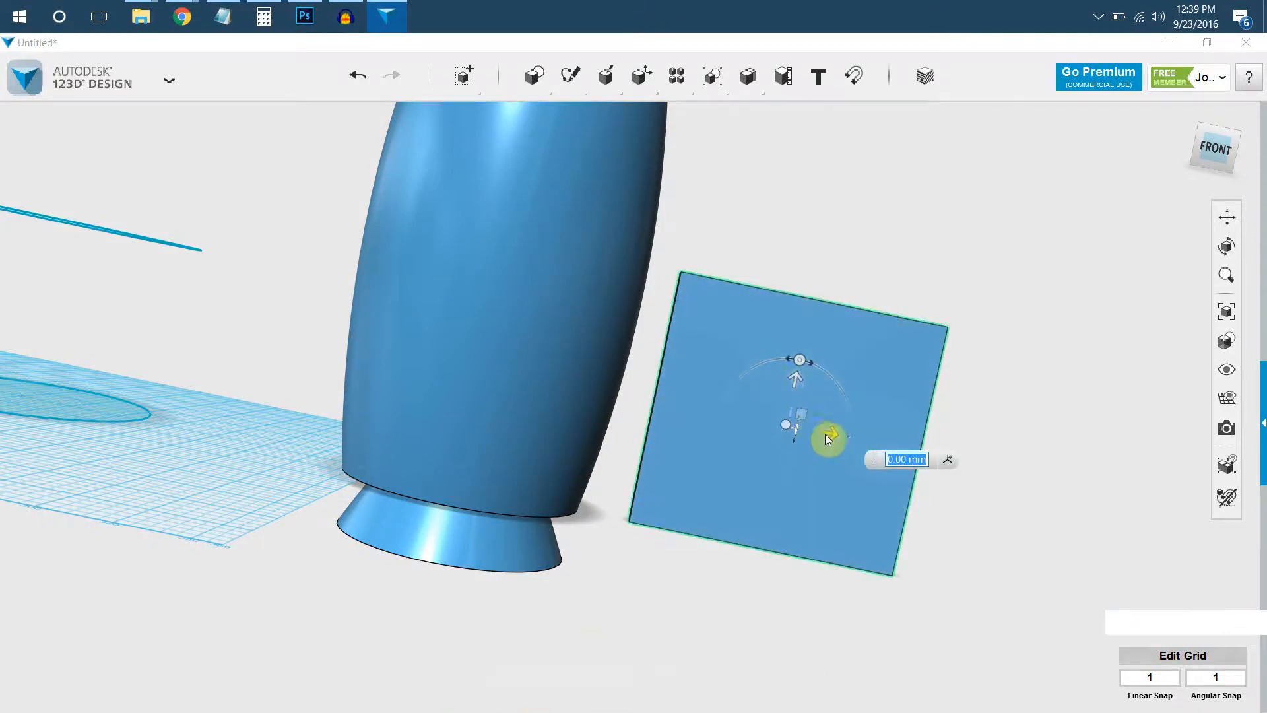
left_click_drag(782, 431, 764, 430)
right_click_drag(1067, 187, 1211, 142)
left_click(1213, 138)
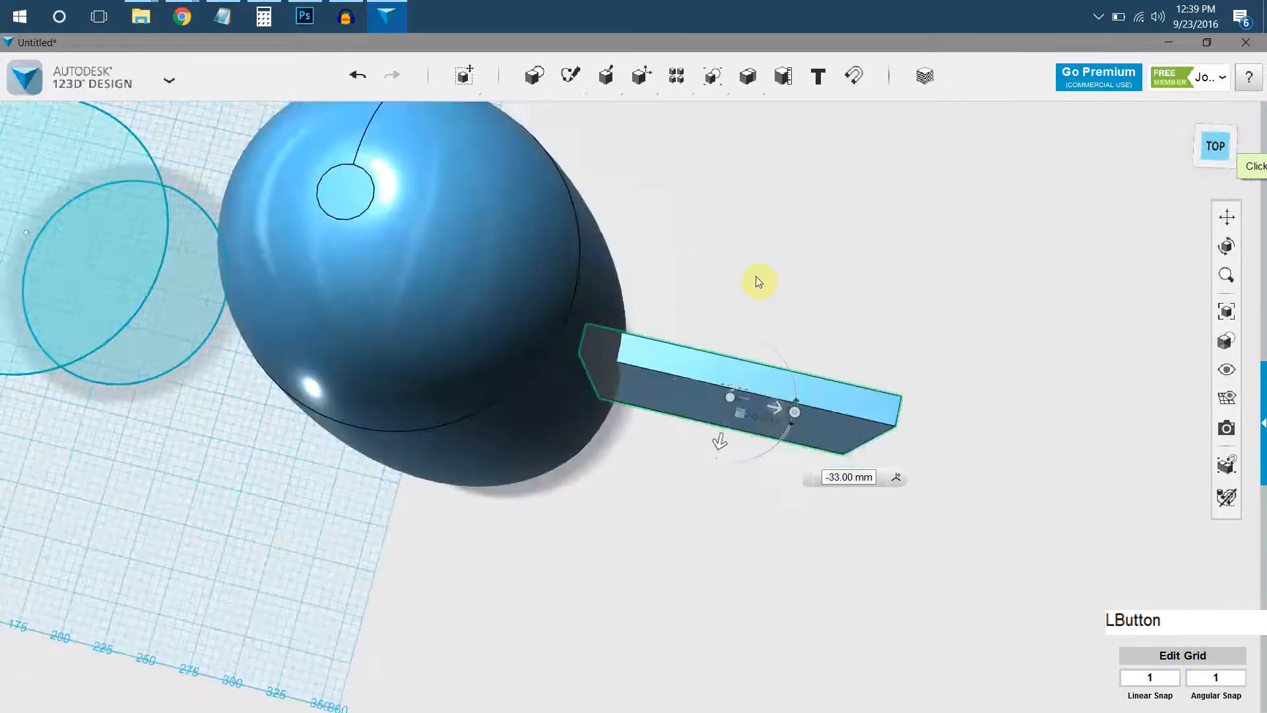
middle_click_drag(658, 396, 705, 439)
left_click(732, 298)
Chamfer the plate's upper outer edge heavily so the plate becomes a triangular fin sloping down from the body.
right_click(693, 369)
right_click_drag(693, 369, 594, 461)
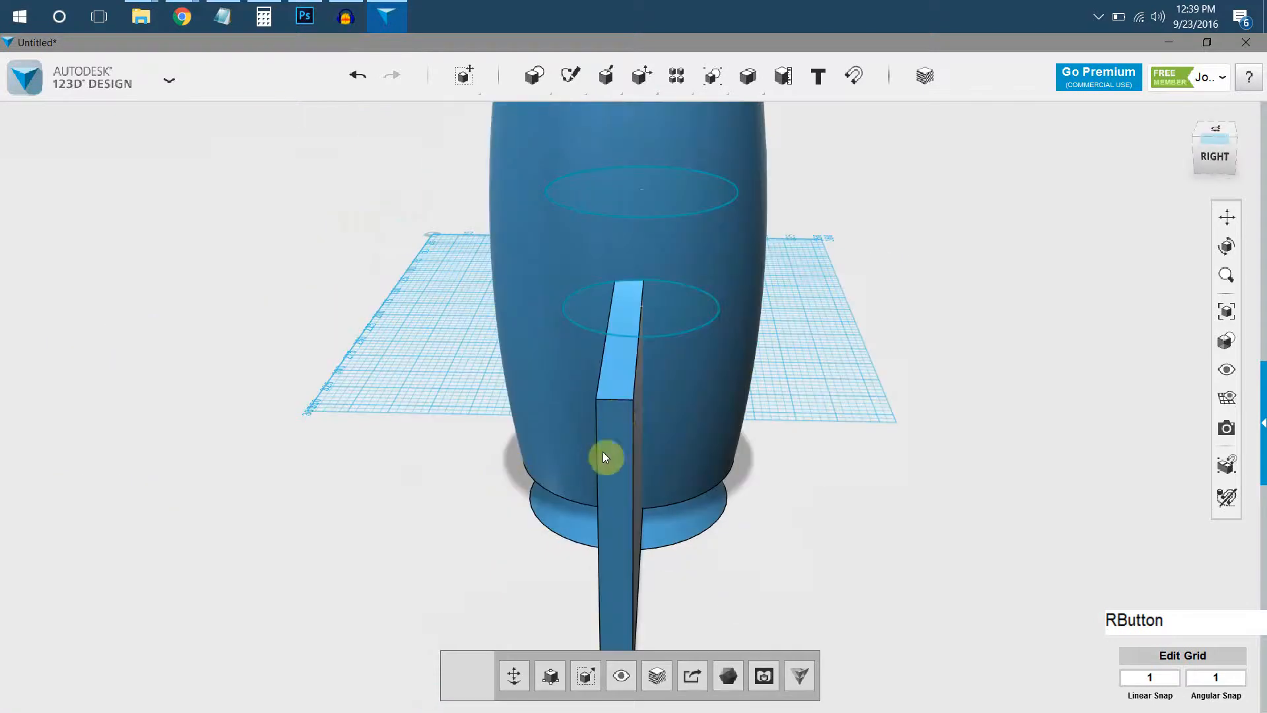
left_click(617, 412)
mouse_move(633, 387)
right_mouse_down()
mouse_move(673, 390)
mouse_move(626, 378)
right_mouse_up()
mouse_move(576, 366)
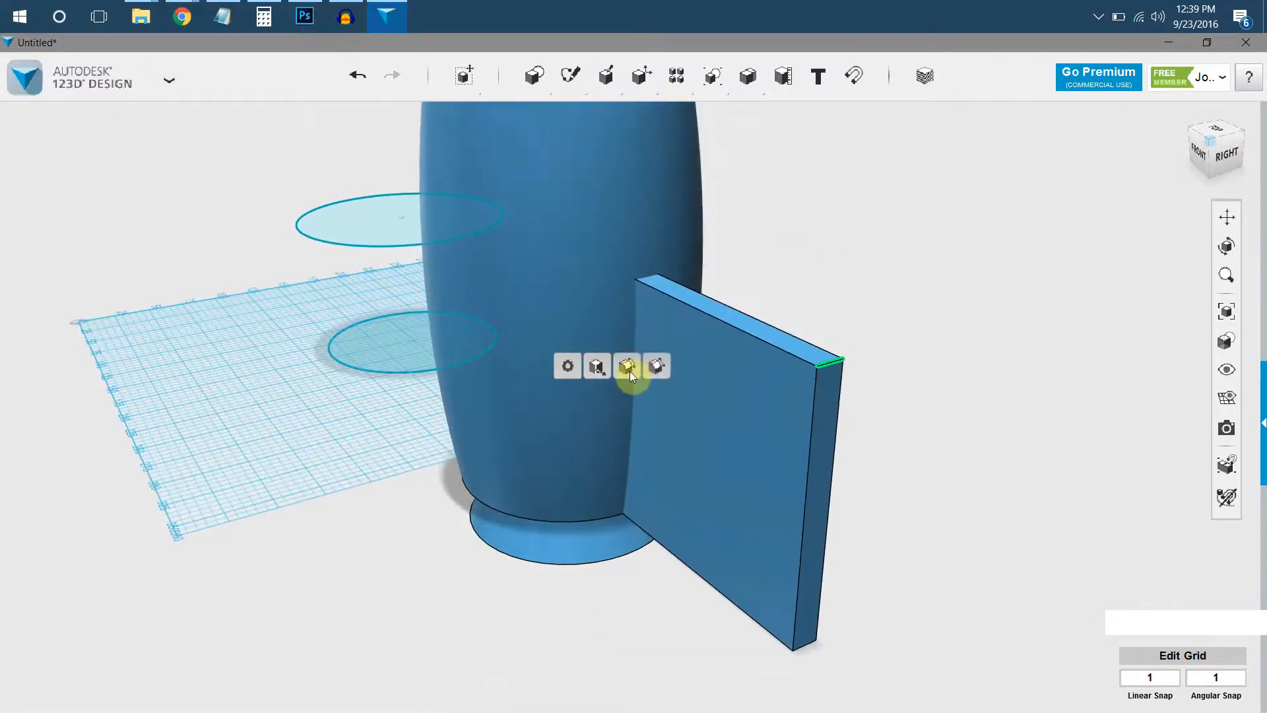
left_click(654, 370)
left_click_drag(833, 359, 724, 446)
left_click(899, 418)
Create a circular pattern of 5 fins around the rocket, using the body's circular bottom edge as the axis.
right_click_drag(730, 493, 703, 224)
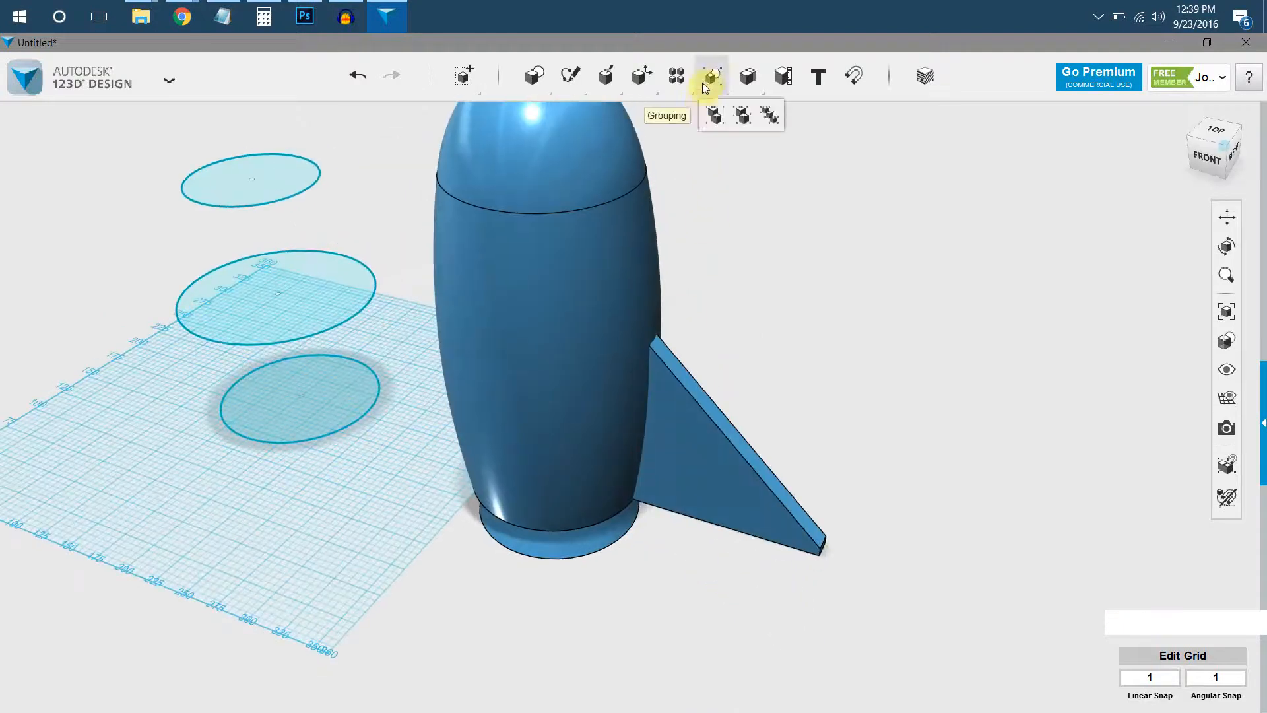
mouse_move(678, 92)
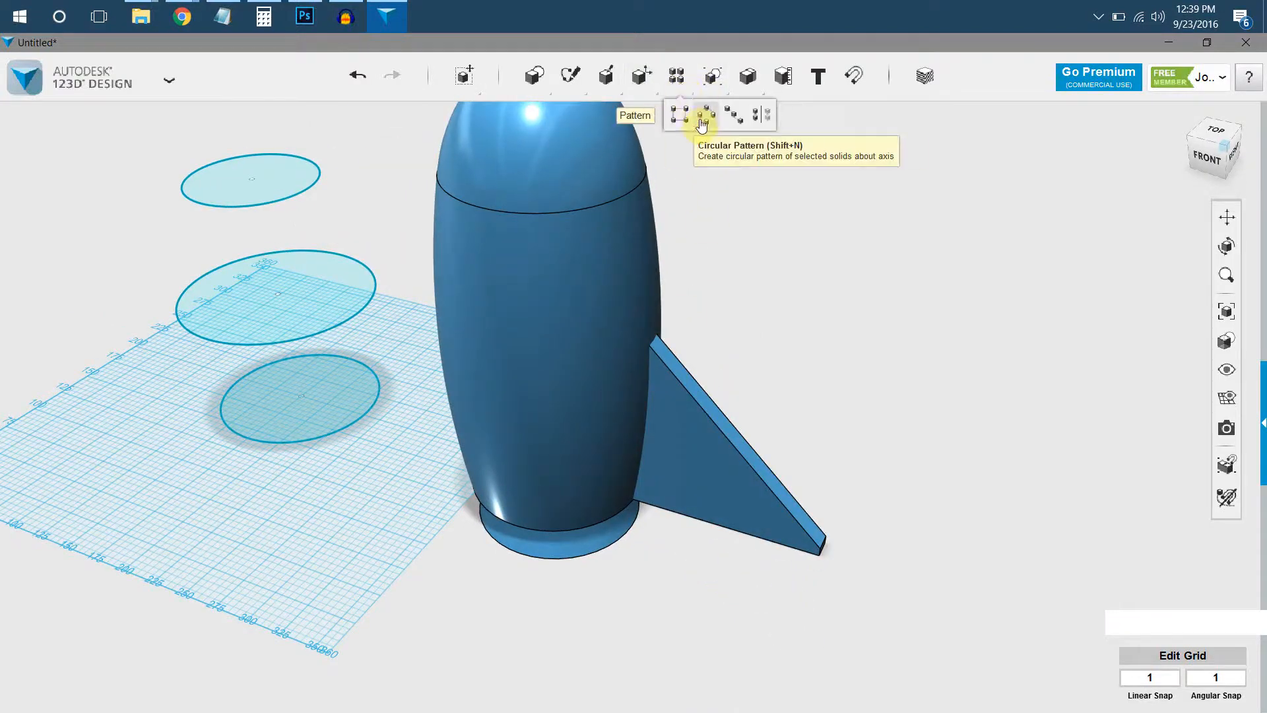
left_click(696, 117)
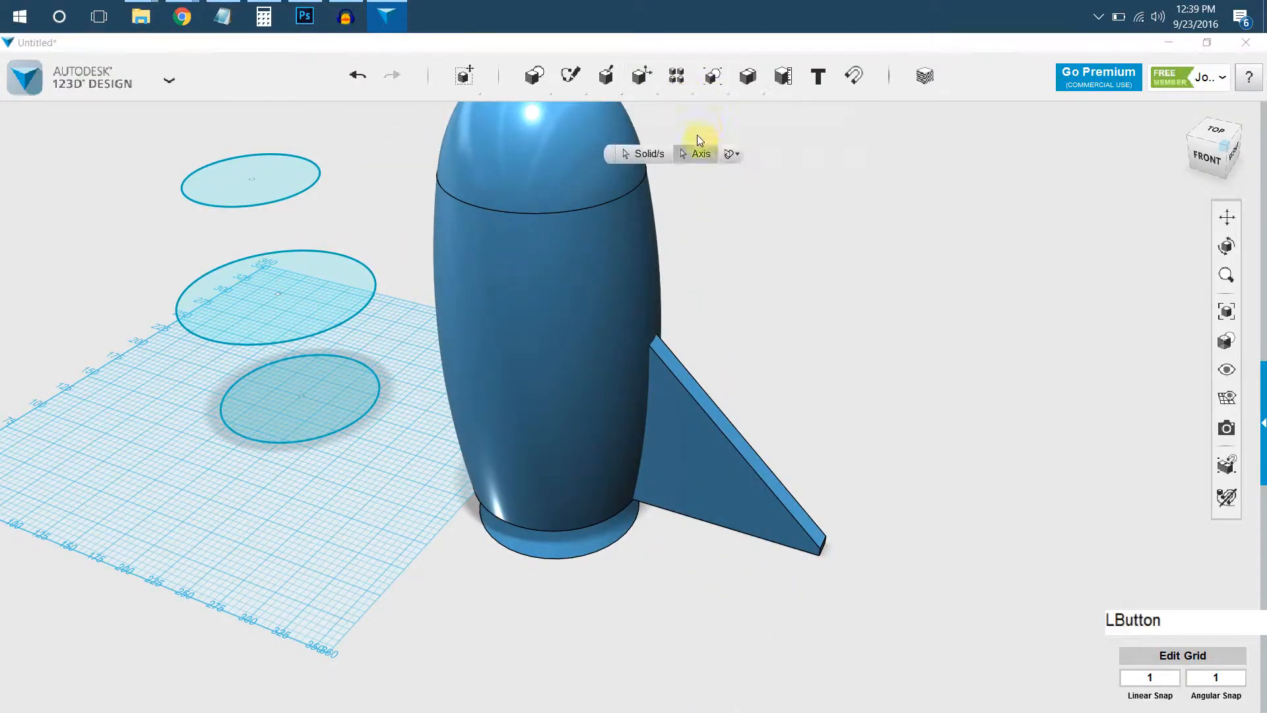
left_click(691, 391)
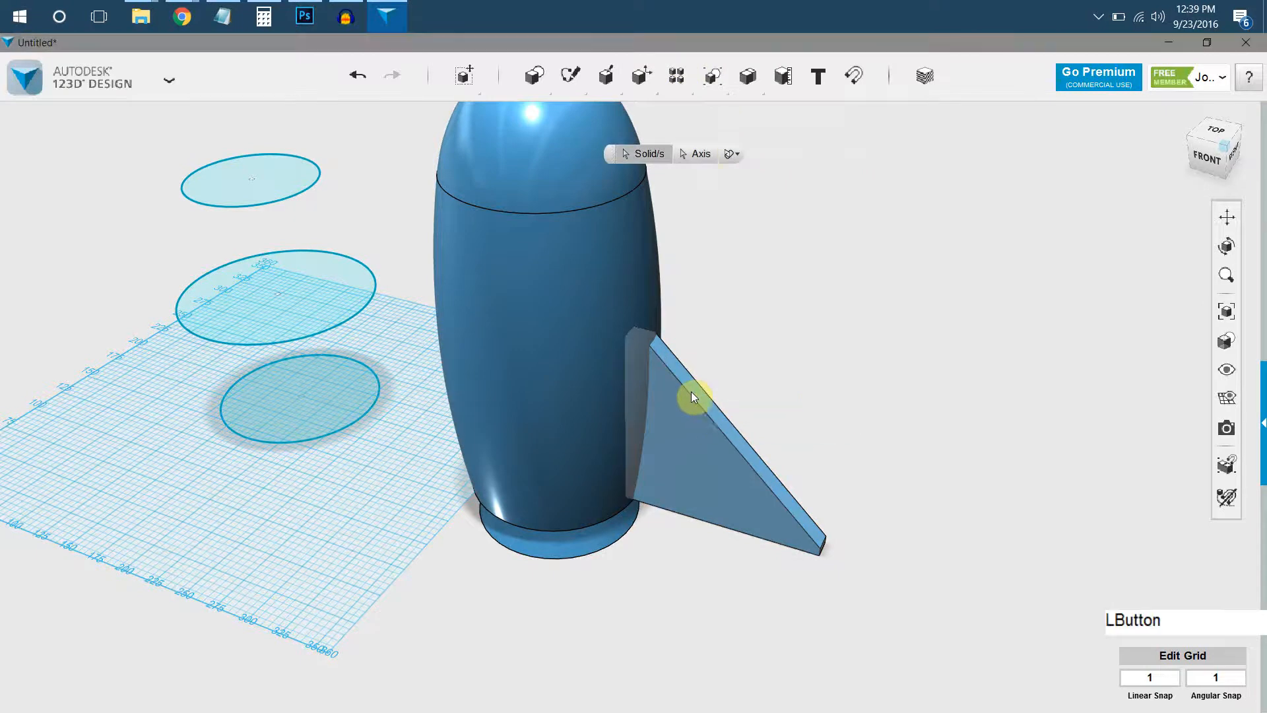
left_click(578, 528)
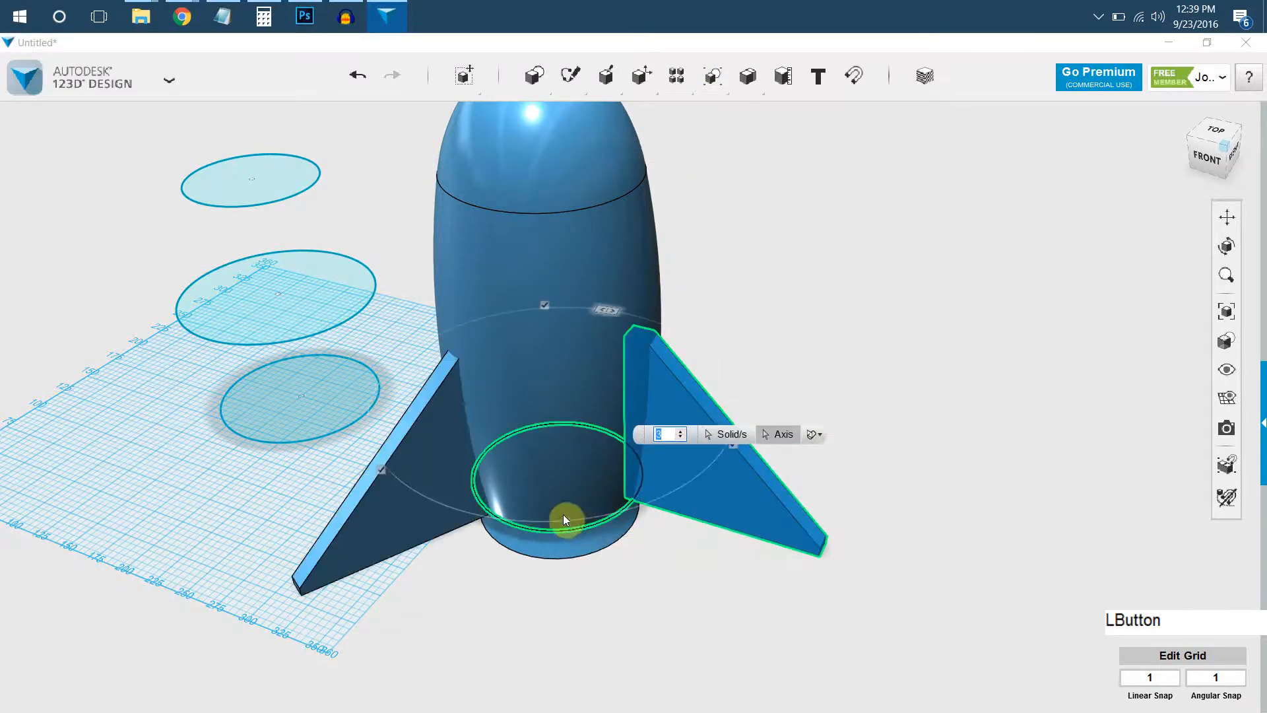
right_click_drag(511, 350, 504, 319)
left_click(521, 316)
left_click_drag(539, 321, 572, 324)
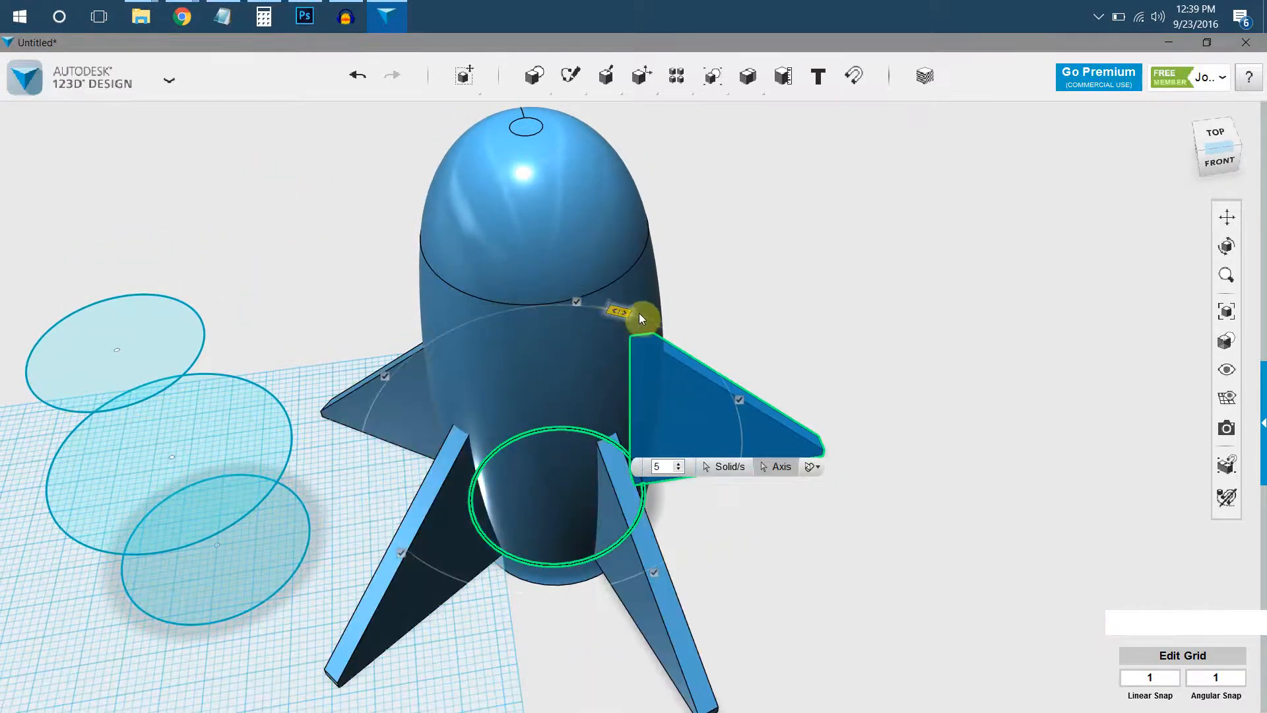
left_click(771, 185)
Merge all five fins with the rocket body into a single solid.
right_click_drag(488, 412, 647, 328)
middle_click_drag(627, 223, 681, 264)
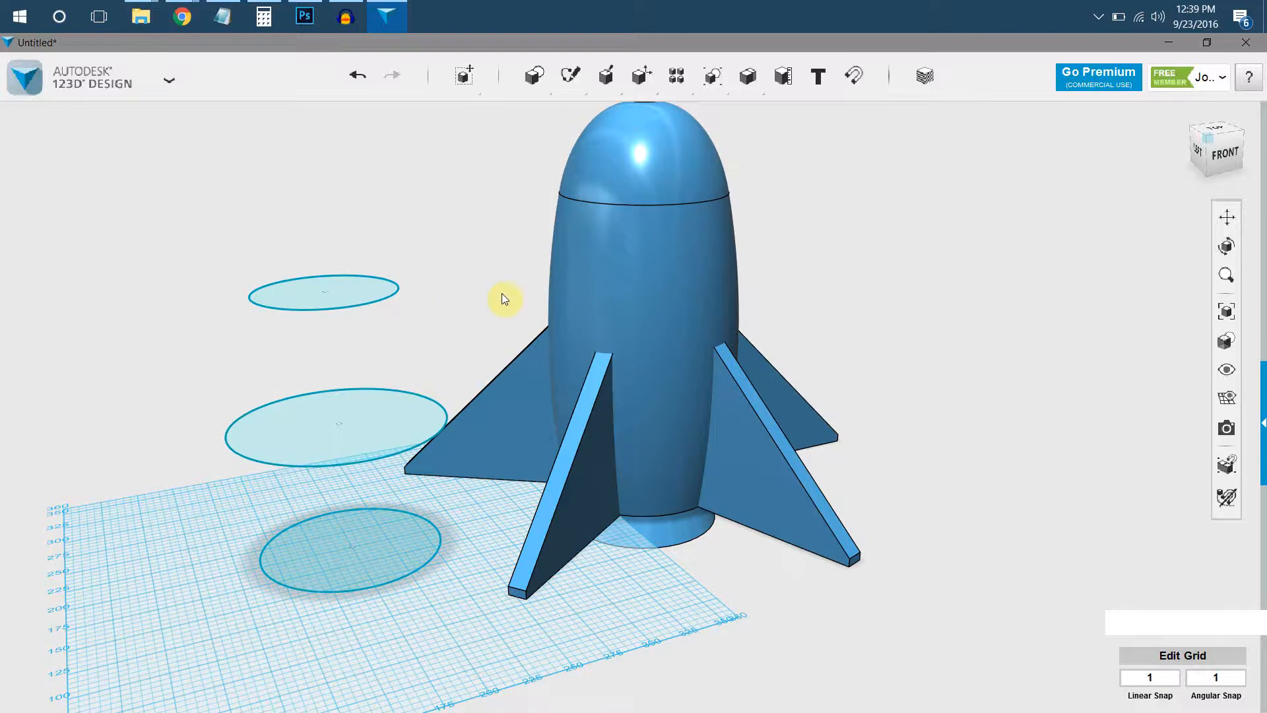
right_click_drag(593, 352, 691, 284)
mouse_move(713, 93)
mouse_move(747, 76)
left_click(750, 114)
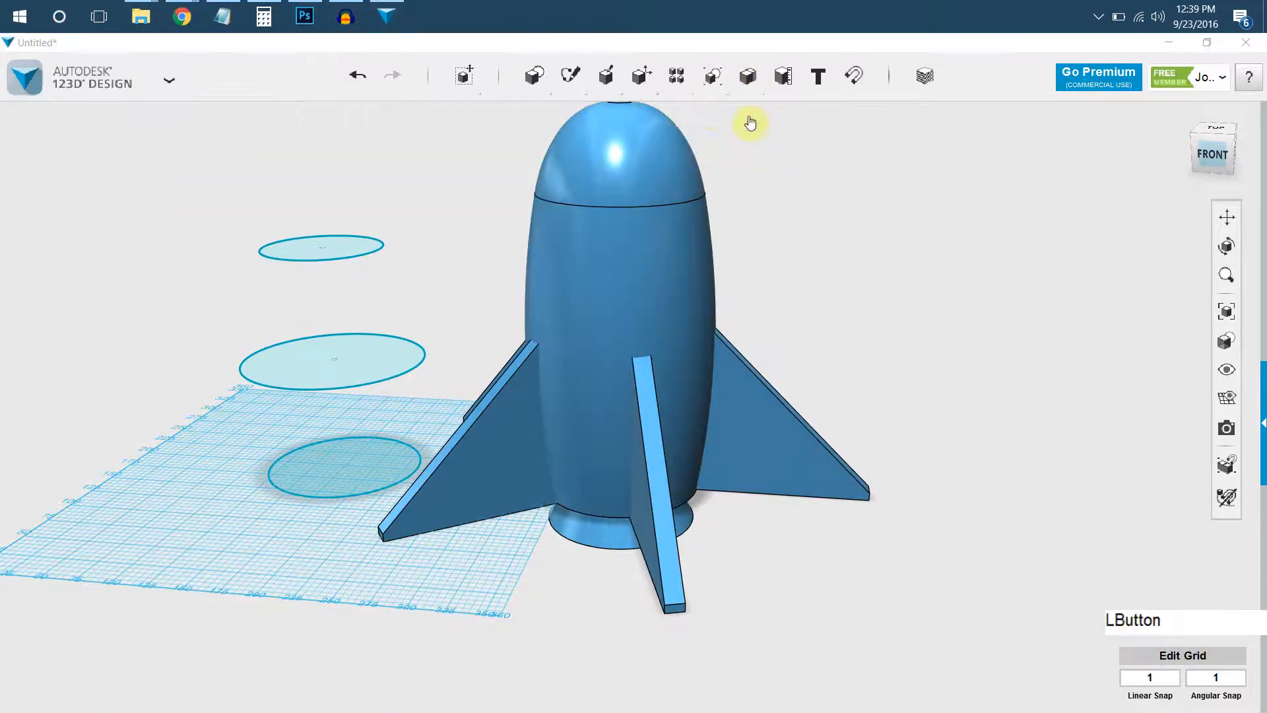
left_click(659, 253)
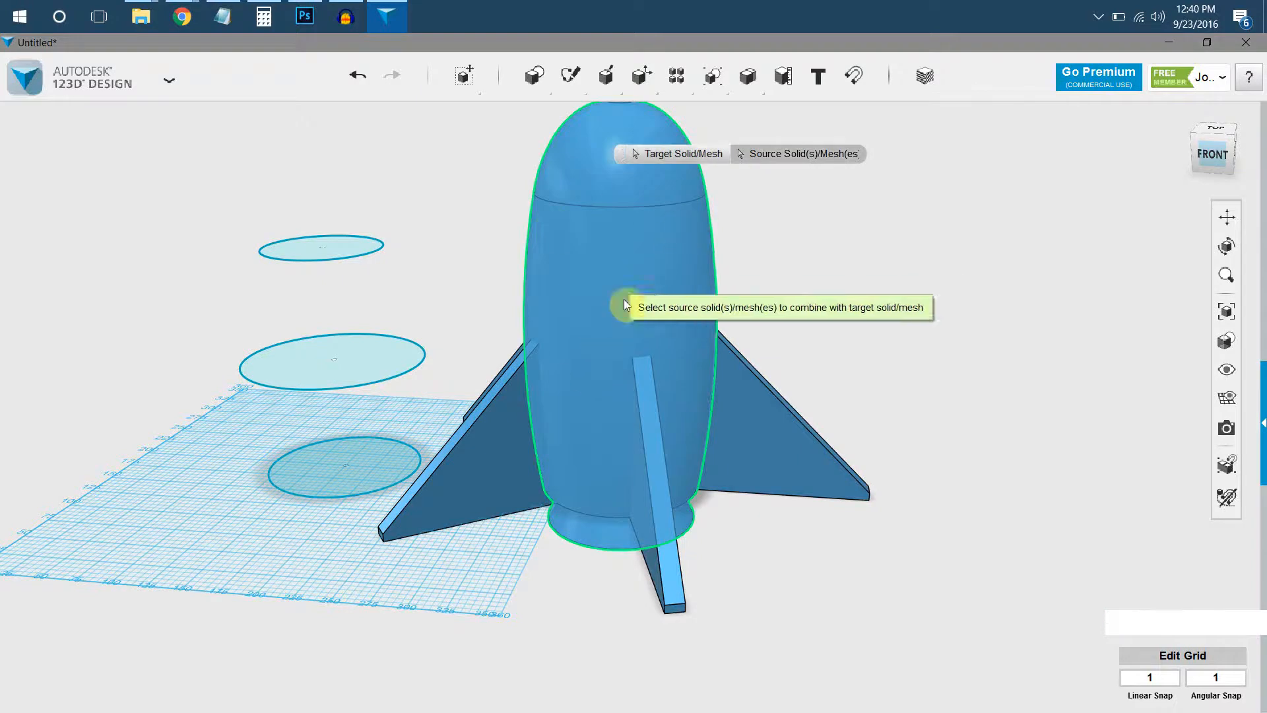
left_click(513, 393)
left_click(669, 507)
left_click(762, 443)
right_click_drag(718, 339, 579, 452)
left_click(549, 362)
right_click_drag(549, 362, 536, 309)
key("KP_Enter")
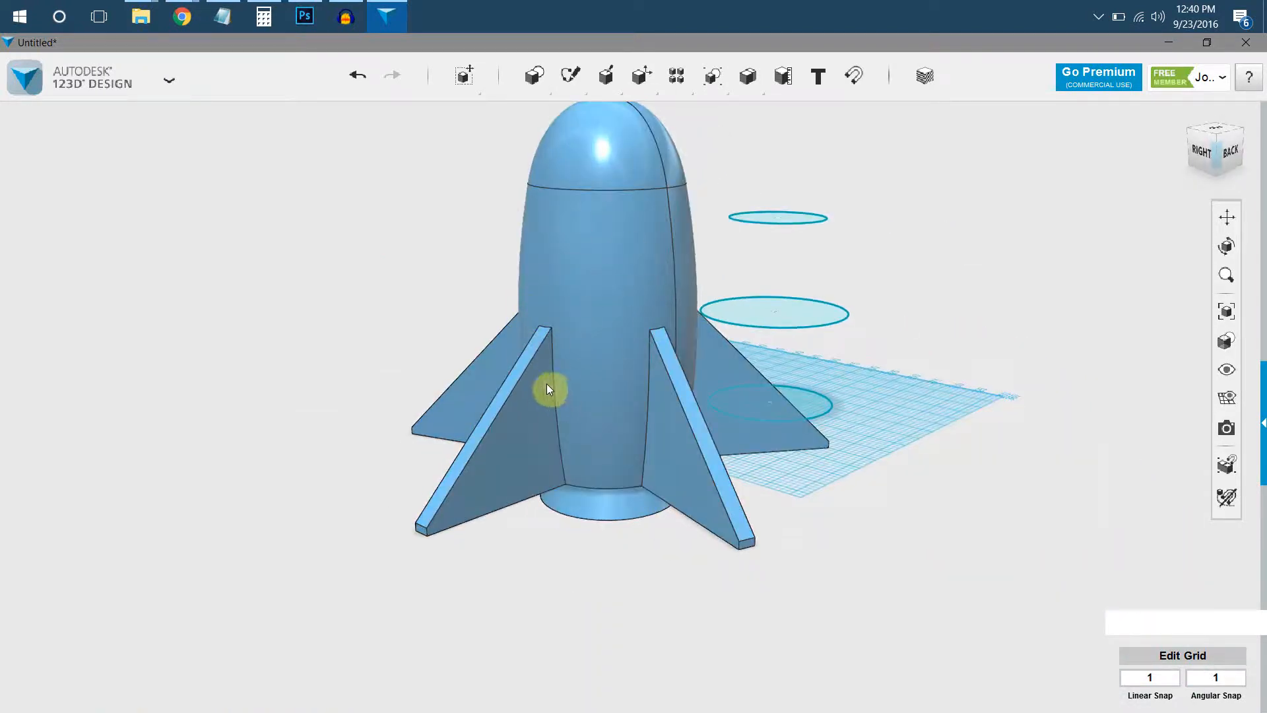
Fillet the short top edges where all the fins' sloping faces meet the body, giving each fin a sweeping concave curve.
left_click(585, 287)
scroll(547, 337, "up", 1)
left_click(552, 329)
scroll(528, 322, "up", 3)
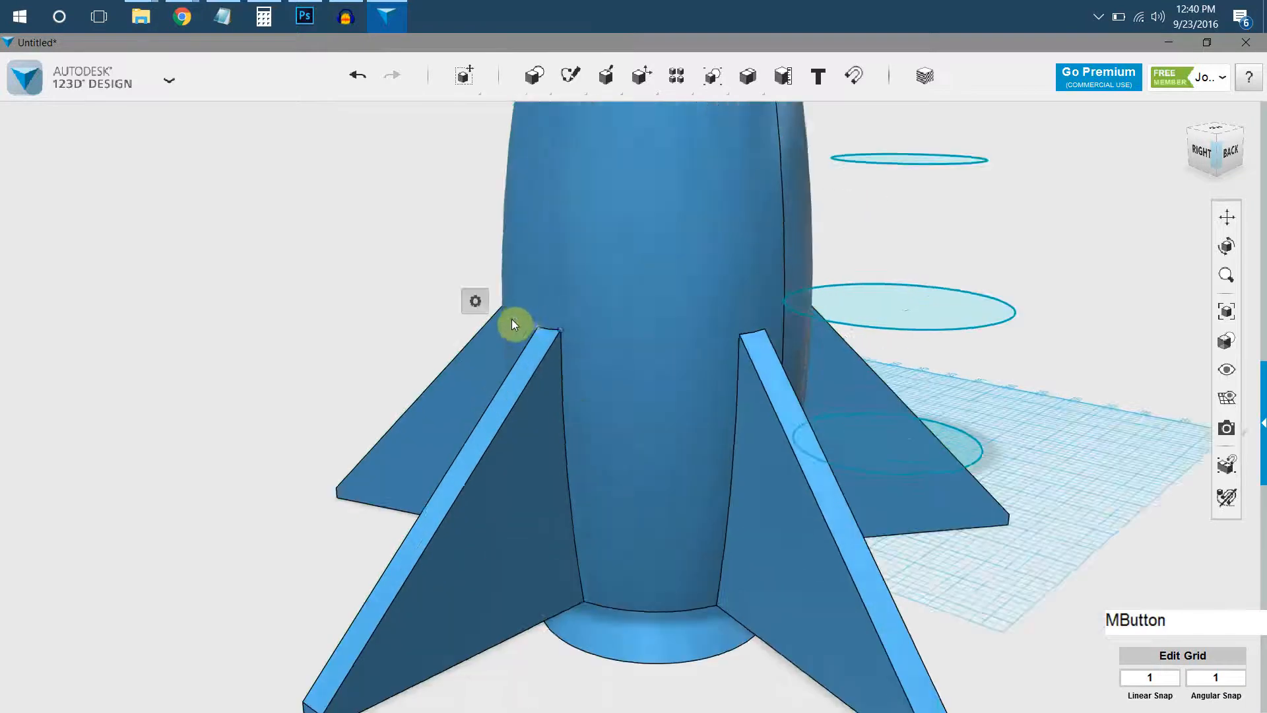
left_click(350, 191)
scroll(521, 321, "up", 2)
left_click(560, 338)
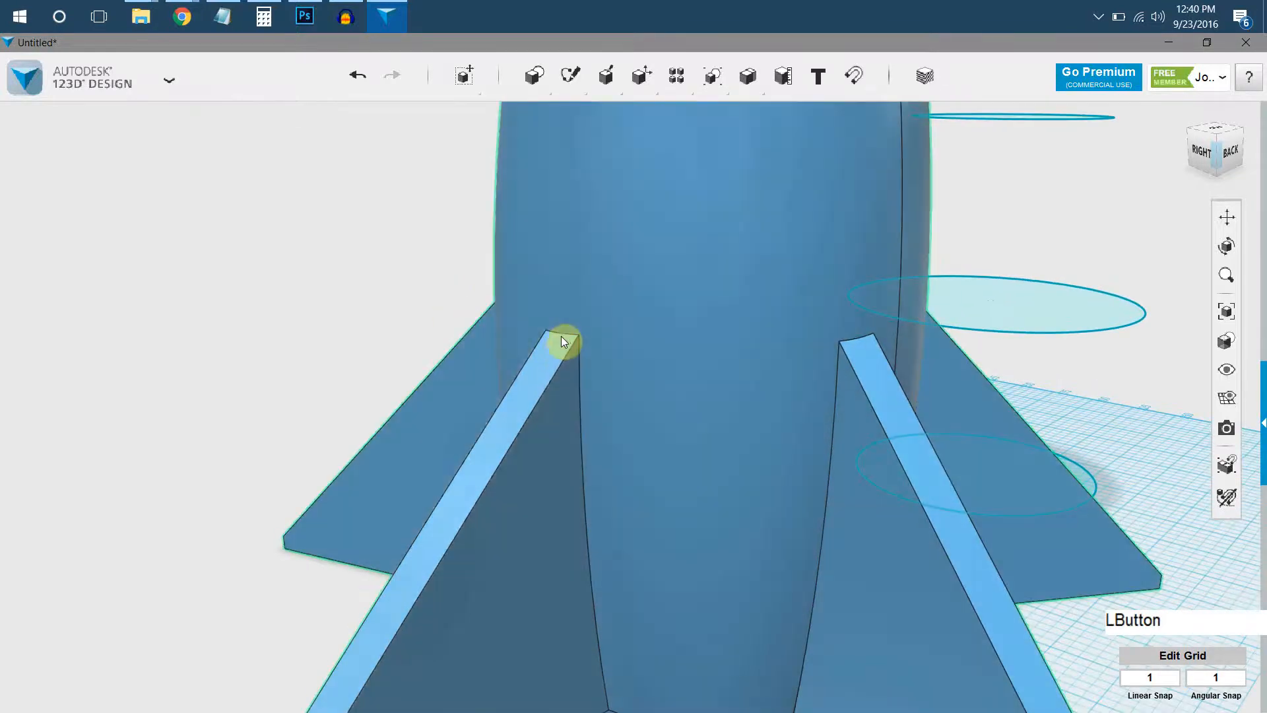
left_click(563, 338)
left_click(859, 338, "shift")
right_click_drag(675, 335, 585, 498)
key("shift")
key("shift")
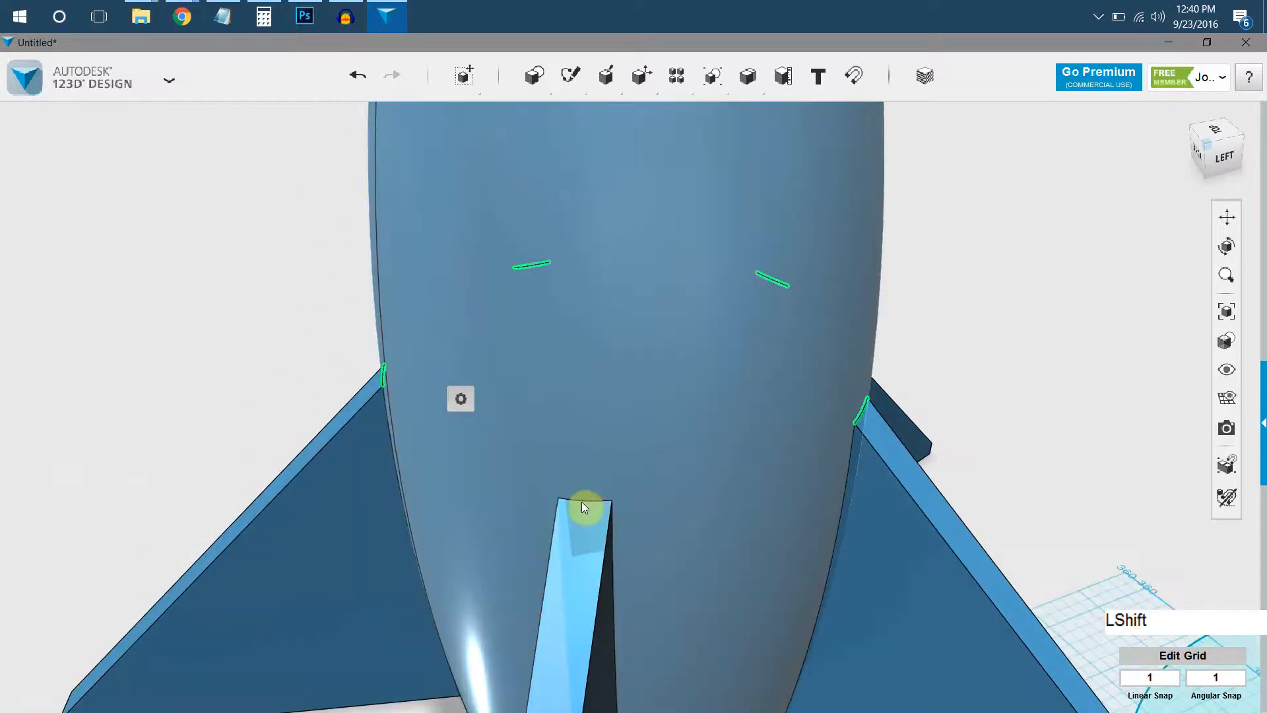
left_click(588, 522, "shift")
mouse_move(614, 574)
left_click(667, 576)
right_click_drag(606, 395, 818, 438)
left_click(829, 422)
Enlarge the fillet on the fins' upper junction edges until their sloping faces sweep smoothly into the rocket body.
left_click_drag(830, 423, 840, 423)
scroll(858, 324, "down", 5)
middle_click_drag(814, 334, 756, 329)
right_click_drag(756, 329, 577, 402)
Try a fillet of radius 10 on the long vertical edges where the sides of all the fins meet the rocket body.
left_click(595, 395)
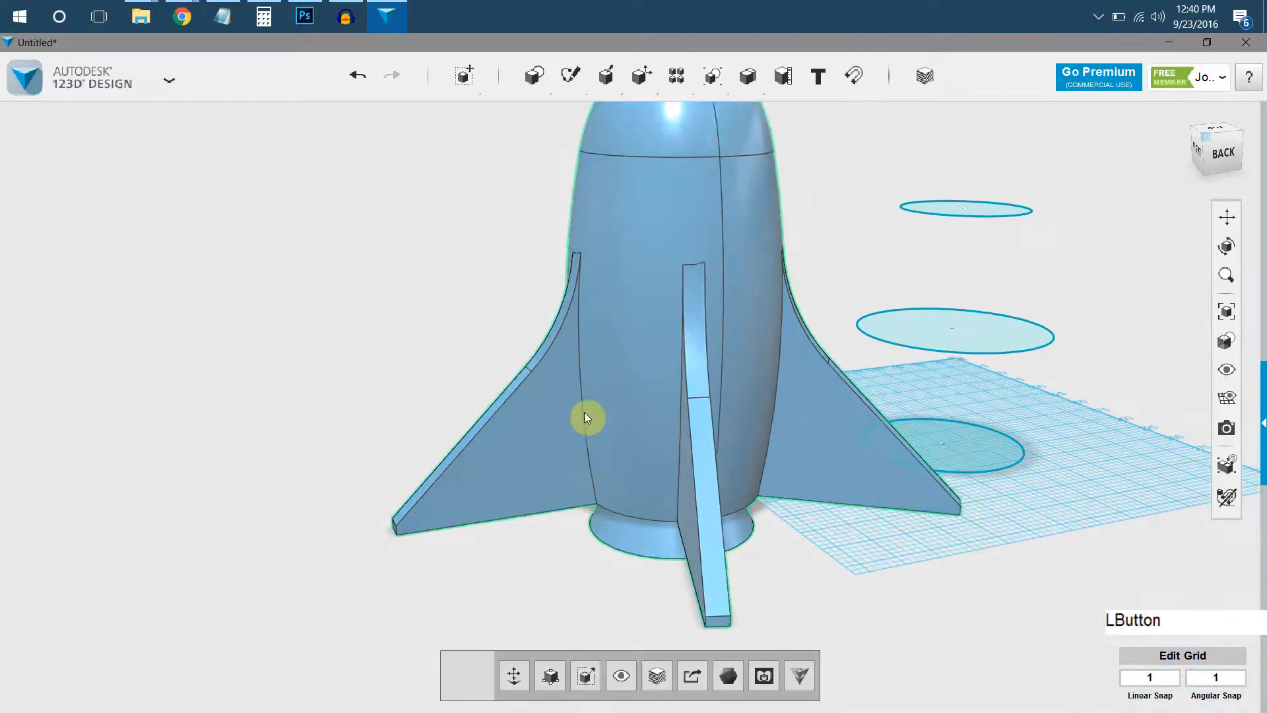
mouse_move(679, 424)
right_mouse_down()
mouse_move(727, 425)
mouse_move(671, 418)
right_mouse_up()
left_click(670, 418, "shift")
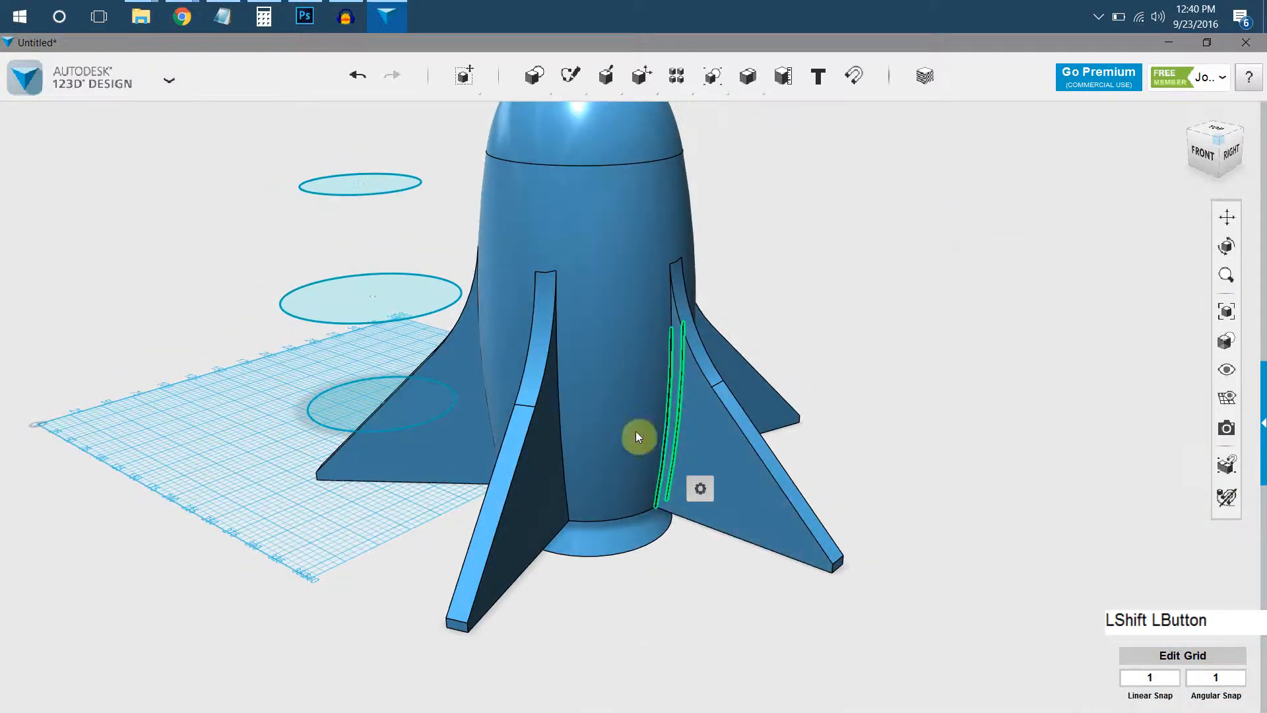
left_click(564, 459, "shift")
right_click_drag(564, 458, 654, 460)
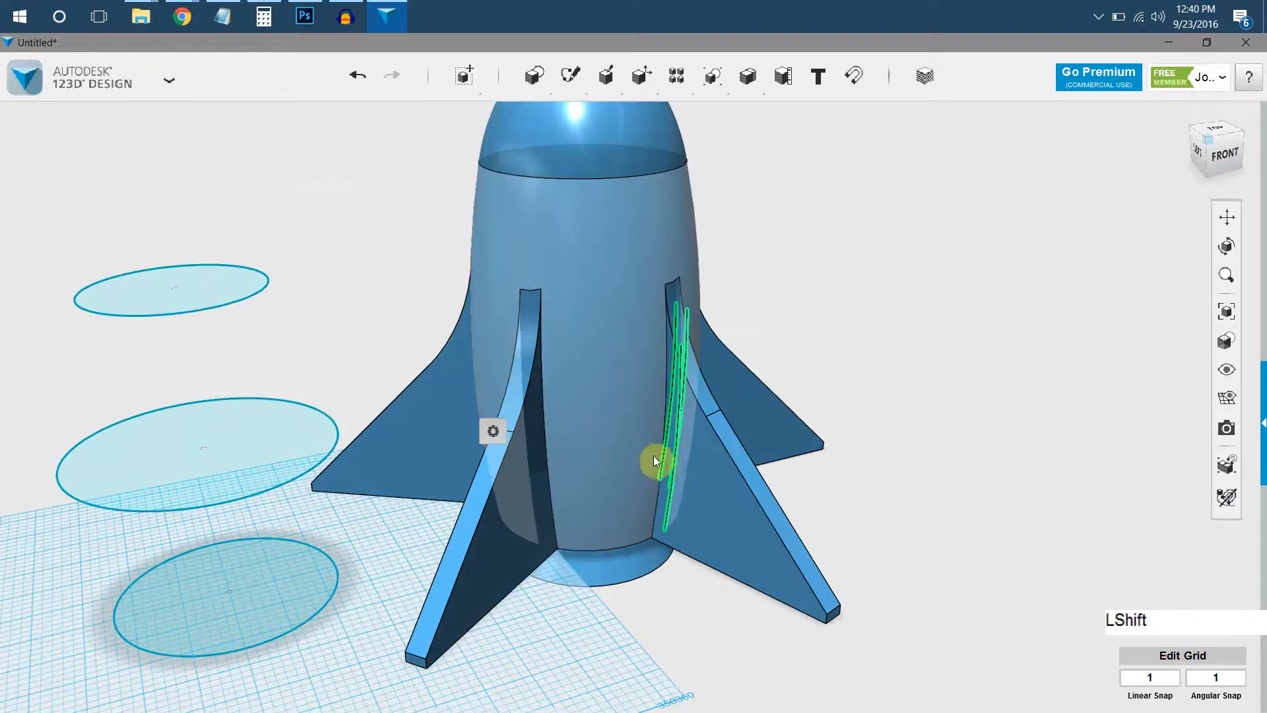
left_click(663, 466, "shift")
left_click(549, 465, "shift")
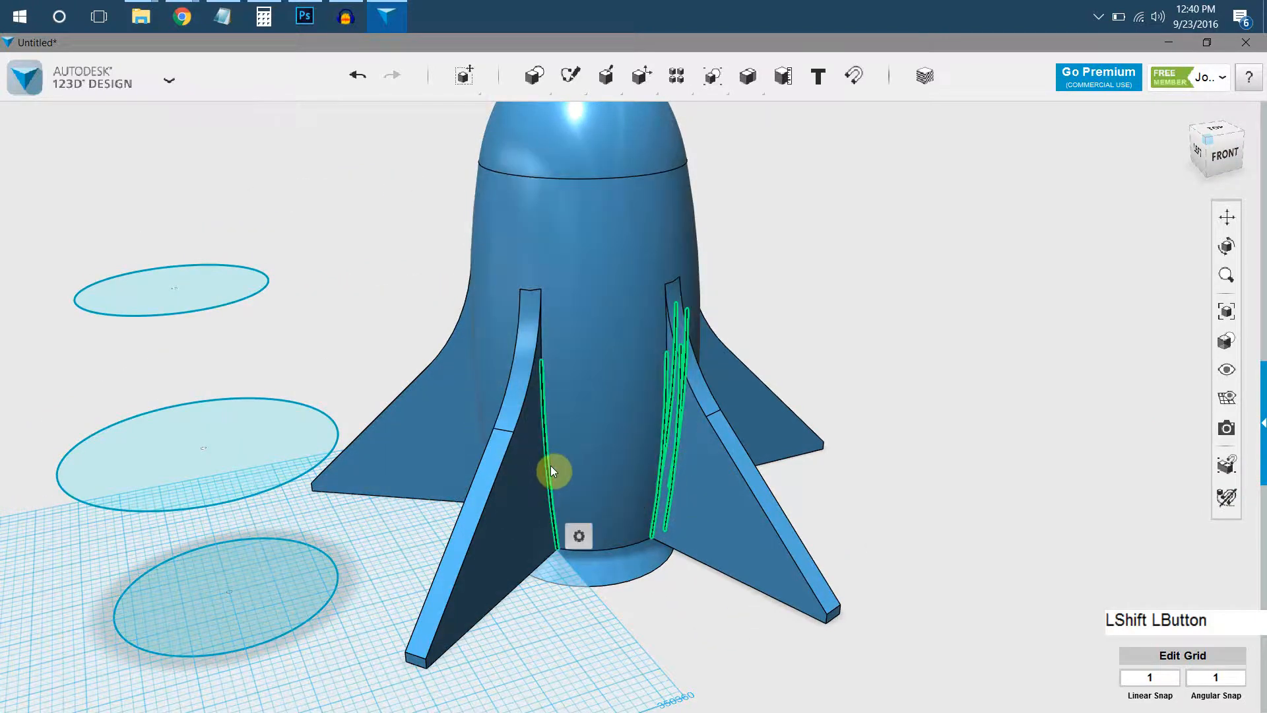
right_click_drag(549, 466, 536, 503)
mouse_move(534, 486)
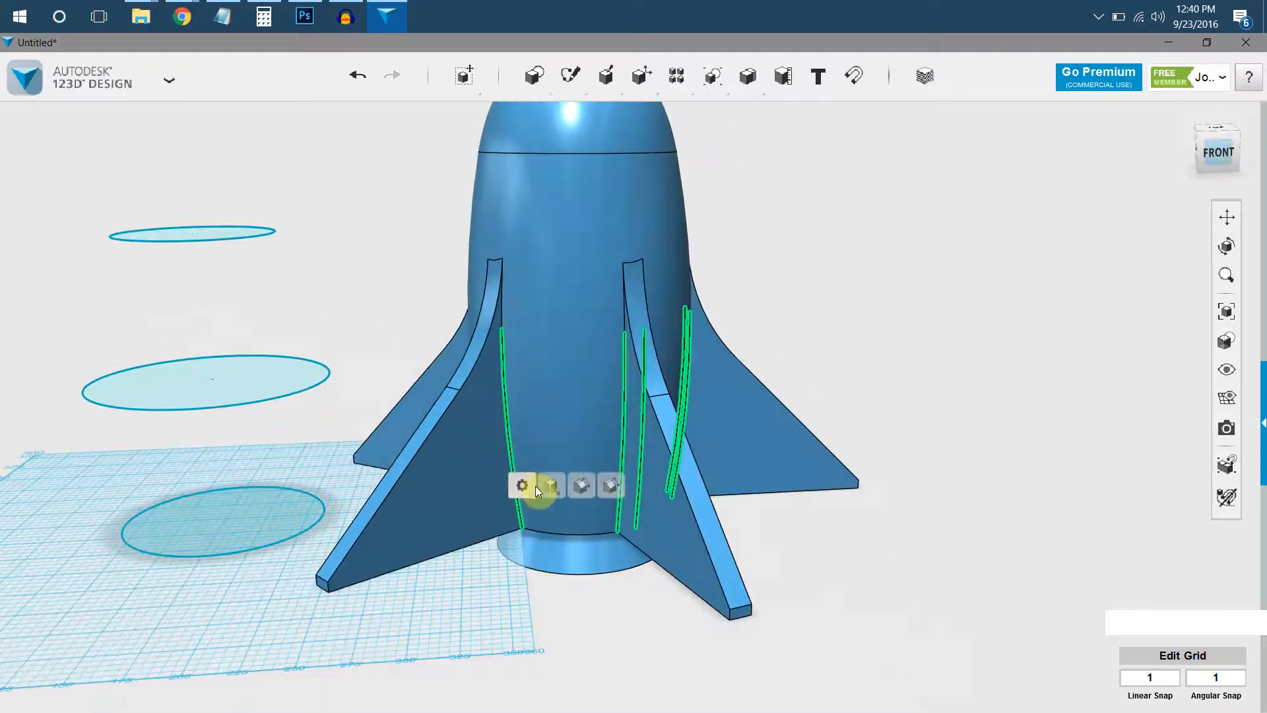
left_click(584, 490)
scroll(641, 426, "up", 1)
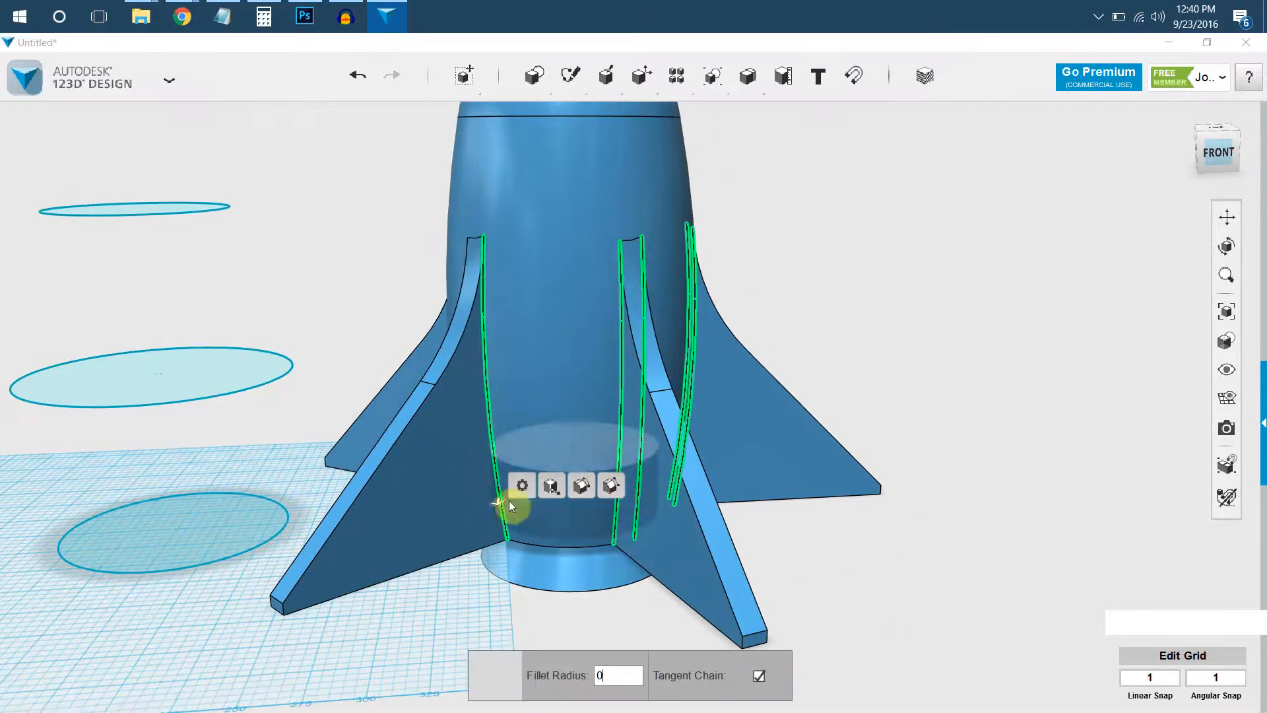
left_click_drag(500, 506, 501, 512)
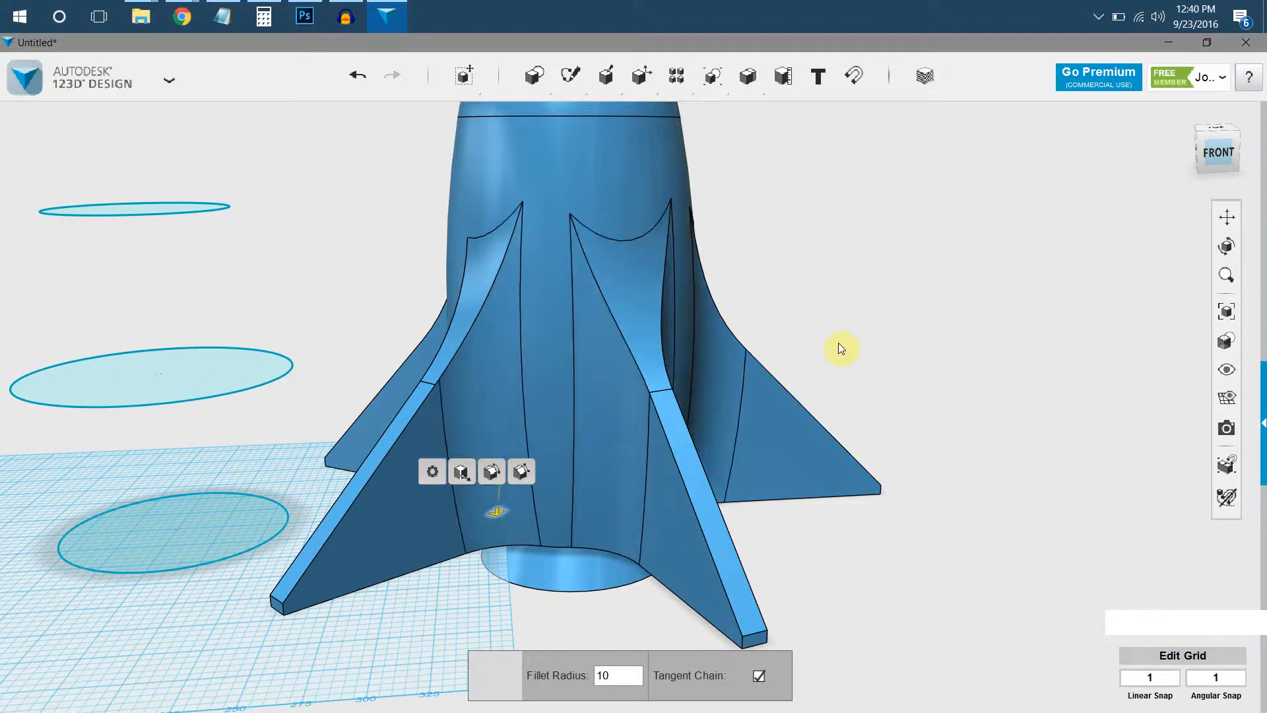
left_click(879, 258)
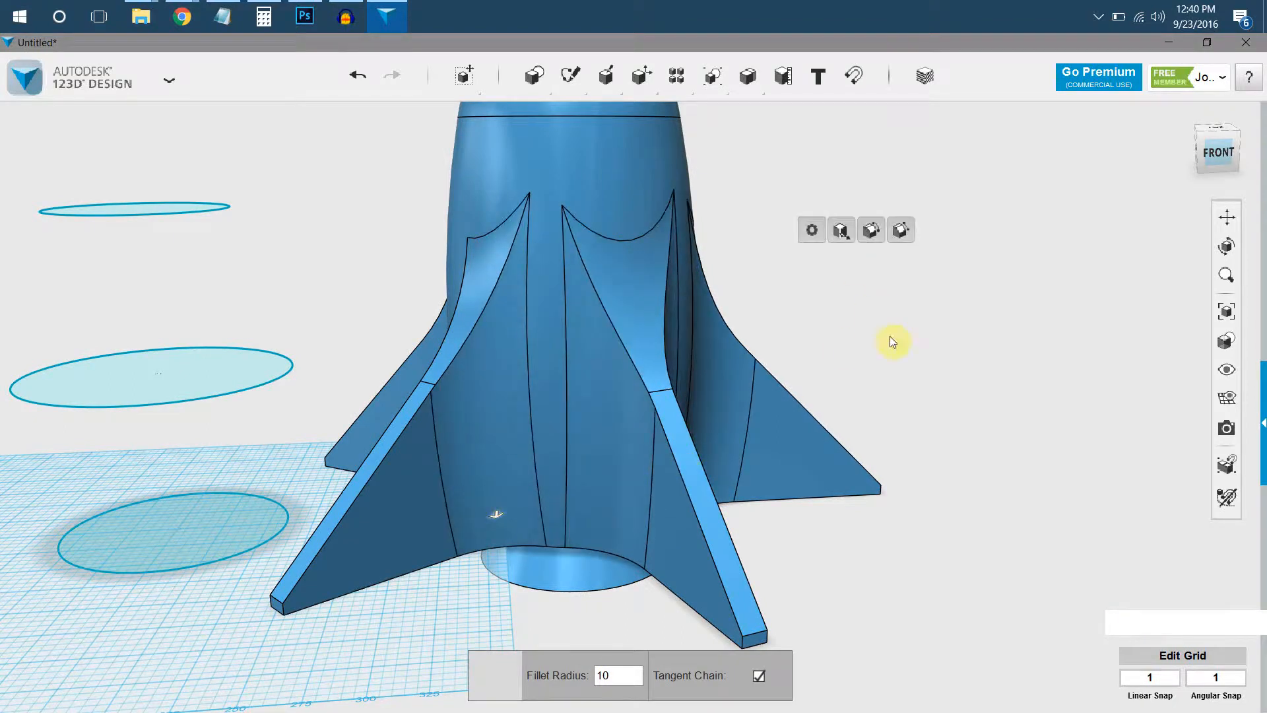
left_click(877, 360)
Try a fillet of radius 4.5 on the two long sloping outer edges of one front fin.
left_click(690, 462)
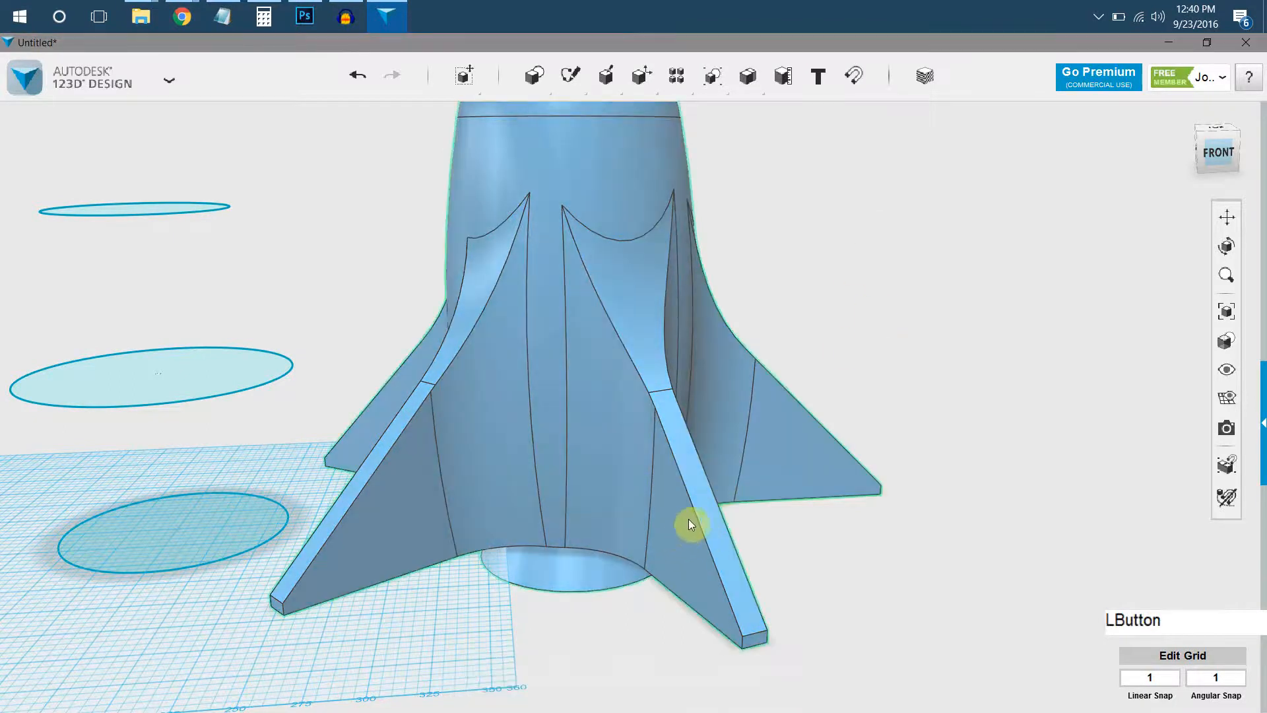
left_click(693, 517)
left_click(729, 548, "shift")
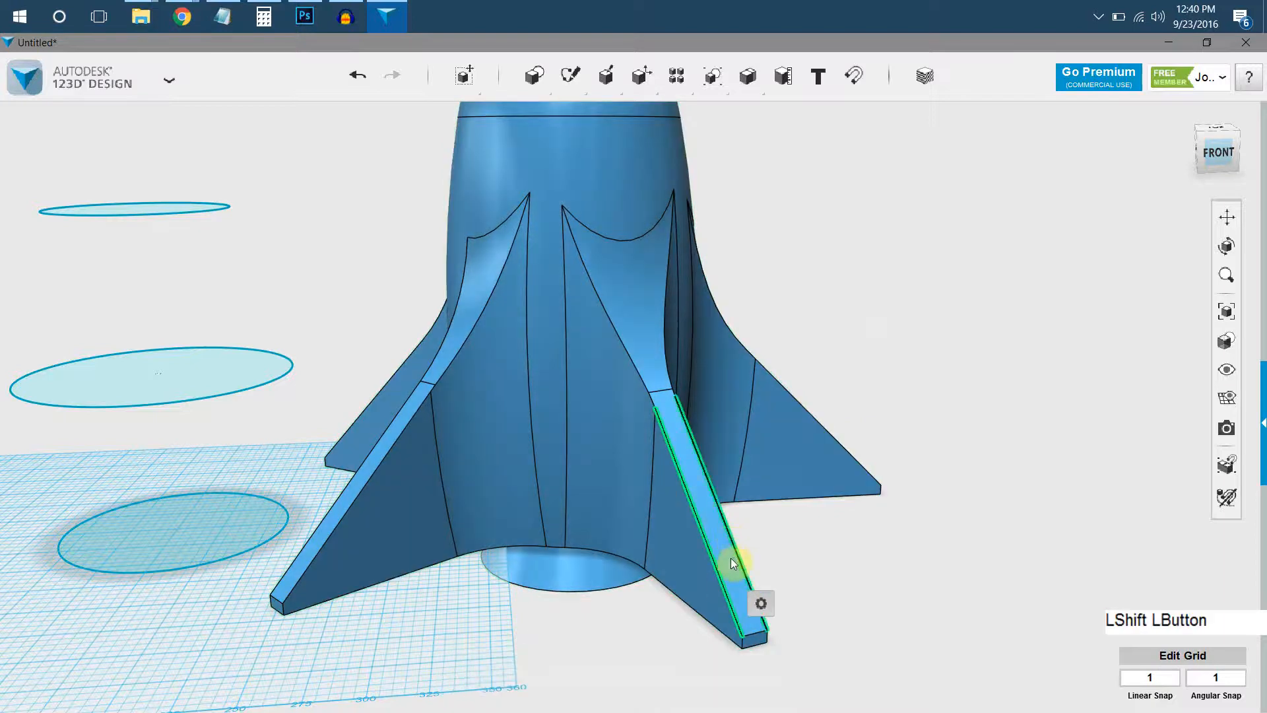
mouse_move(761, 603)
left_click(818, 603)
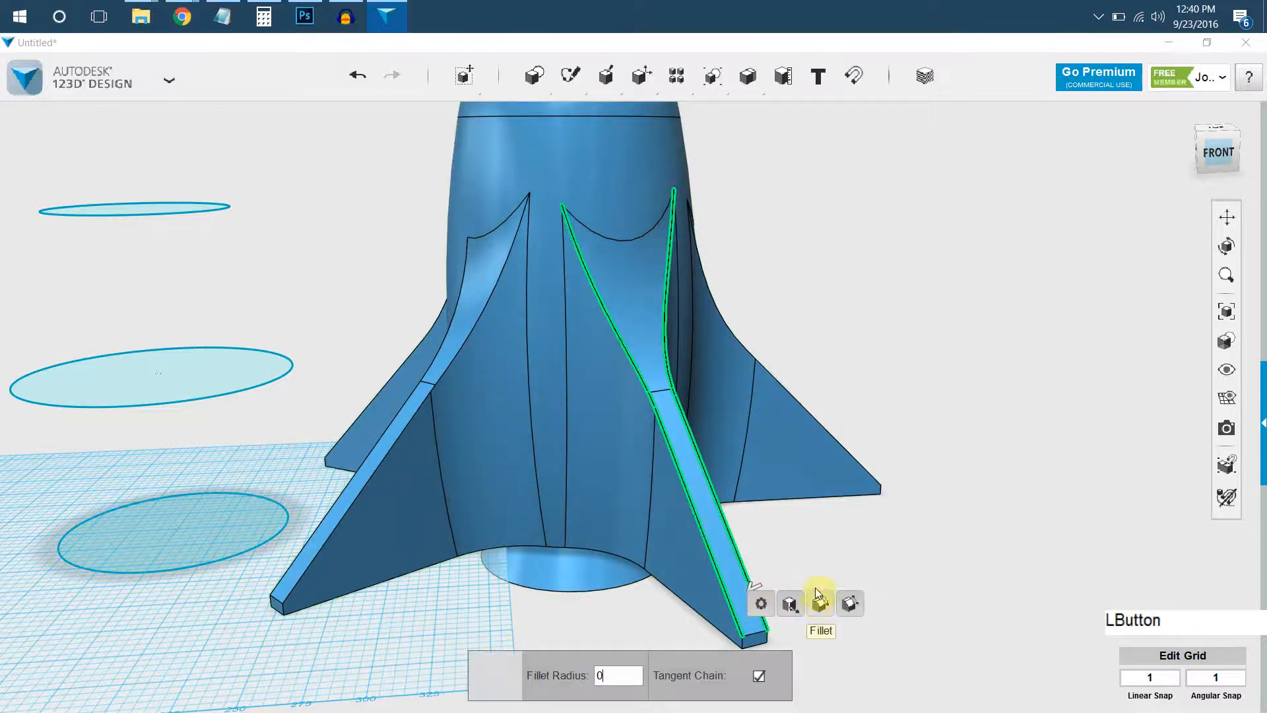
left_click_drag(751, 588, 757, 593)
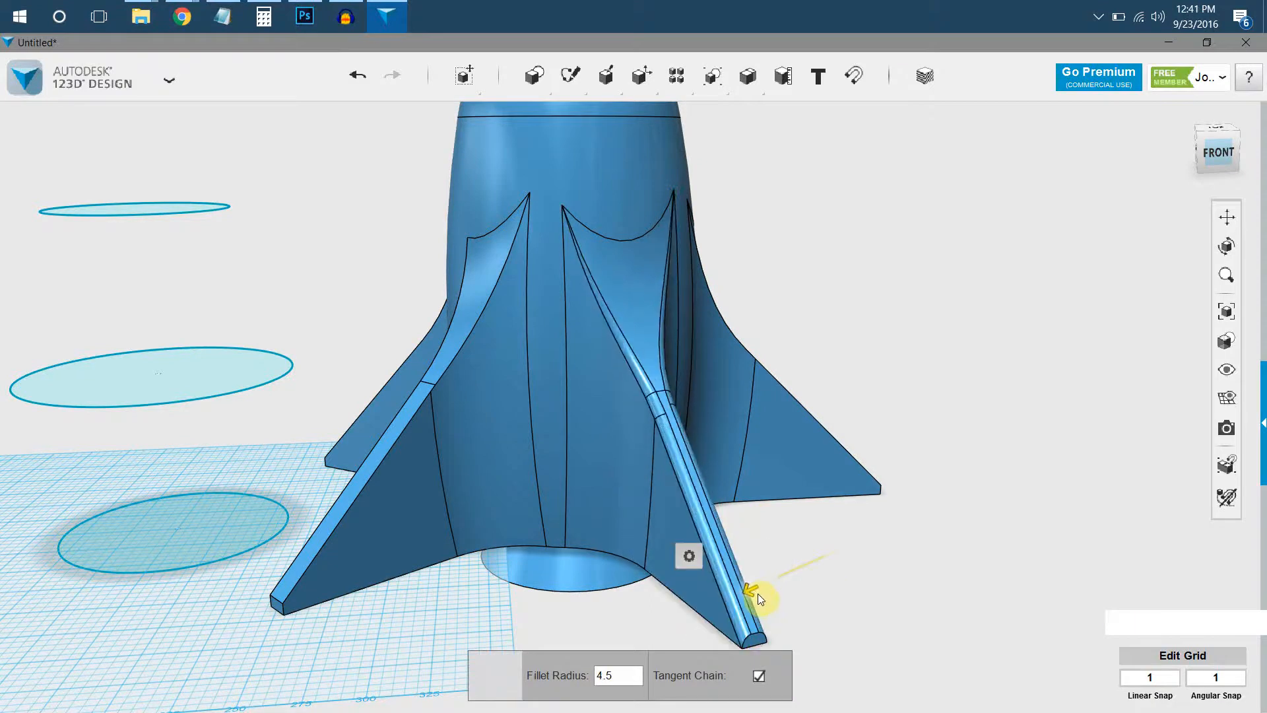
right_click_drag(625, 390, 881, 251)
left_click(811, 218)
Undo the single fin's outer-edge fillet and the fillets between the fin sides and the body.
right_click_drag(631, 332, 641, 347)
key("ctrl+z")
Fillet the long sloping outer edges on both sides of all five fins.
right_click_drag(689, 447, 700, 477)
left_click(703, 484)
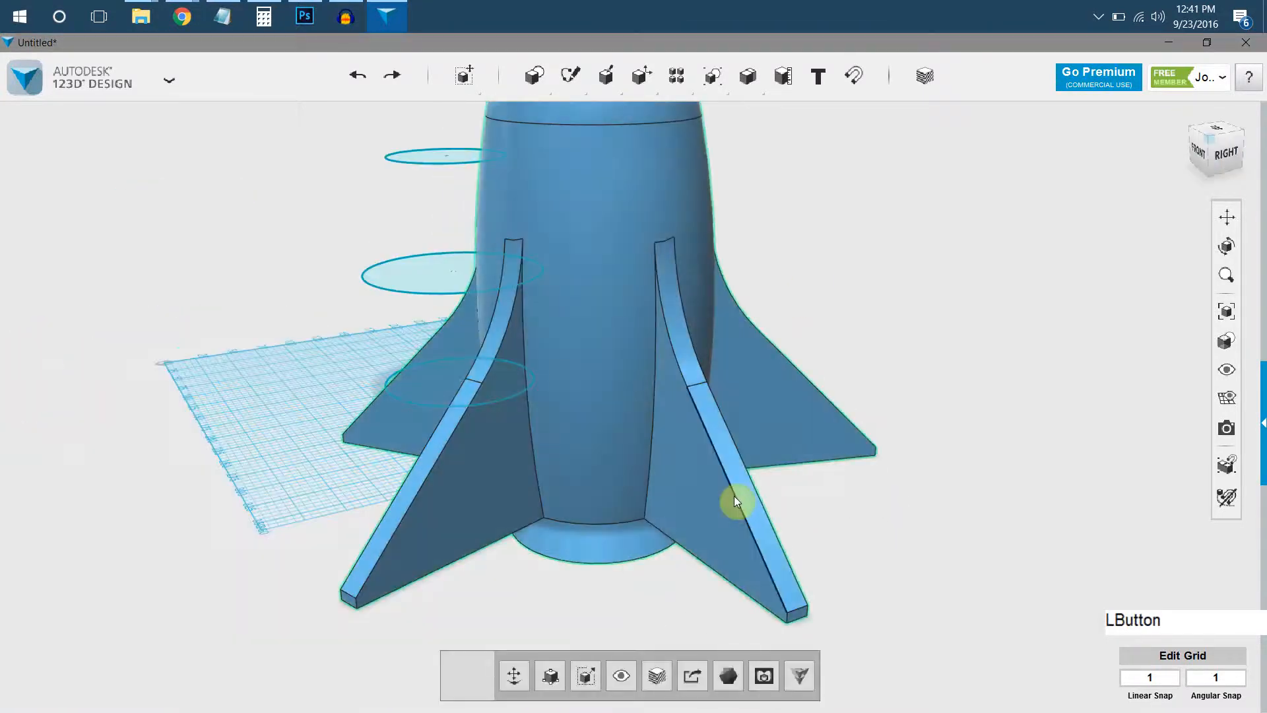
left_click(769, 516, "shift")
right_click_drag(697, 464, 821, 548)
left_click(823, 549, "shift")
right_click_drag(805, 429, 829, 490)
left_click(874, 472, "shift")
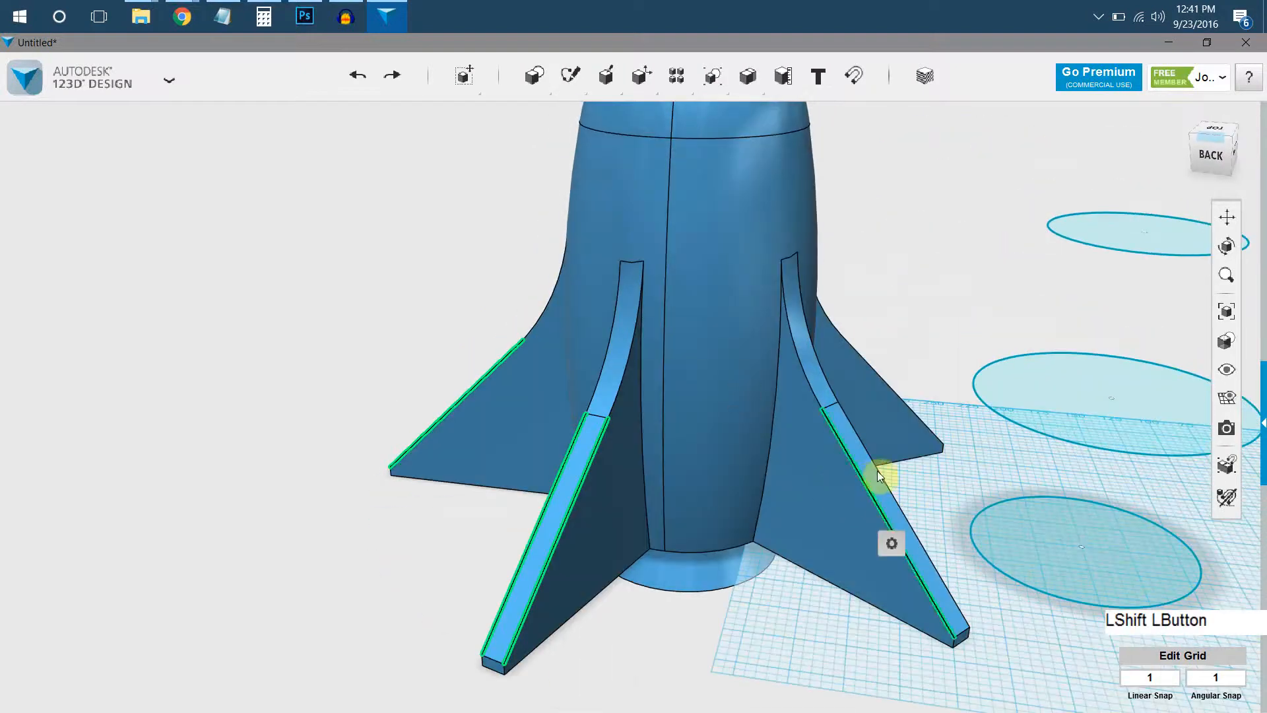
right_click_drag(791, 434, 823, 532)
left_click(843, 549, "shift")
left_click(831, 526, "shift")
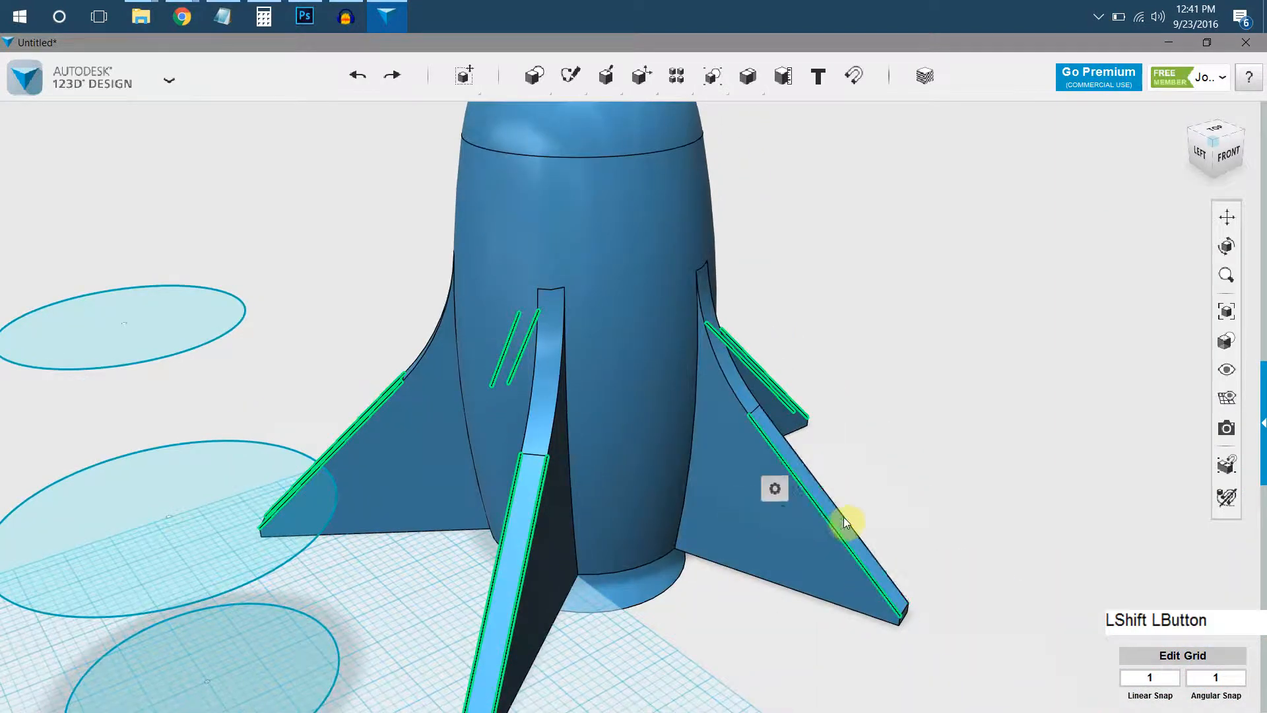
mouse_move(874, 589)
left_click(933, 587)
left_click_drag(853, 524, 850, 527)
right_click_drag(546, 424, 686, 494)
key("Return")
Fillet the long edges where both sides of all five fins meet the rocket body, with a radius of 13.5.
left_click(617, 429)
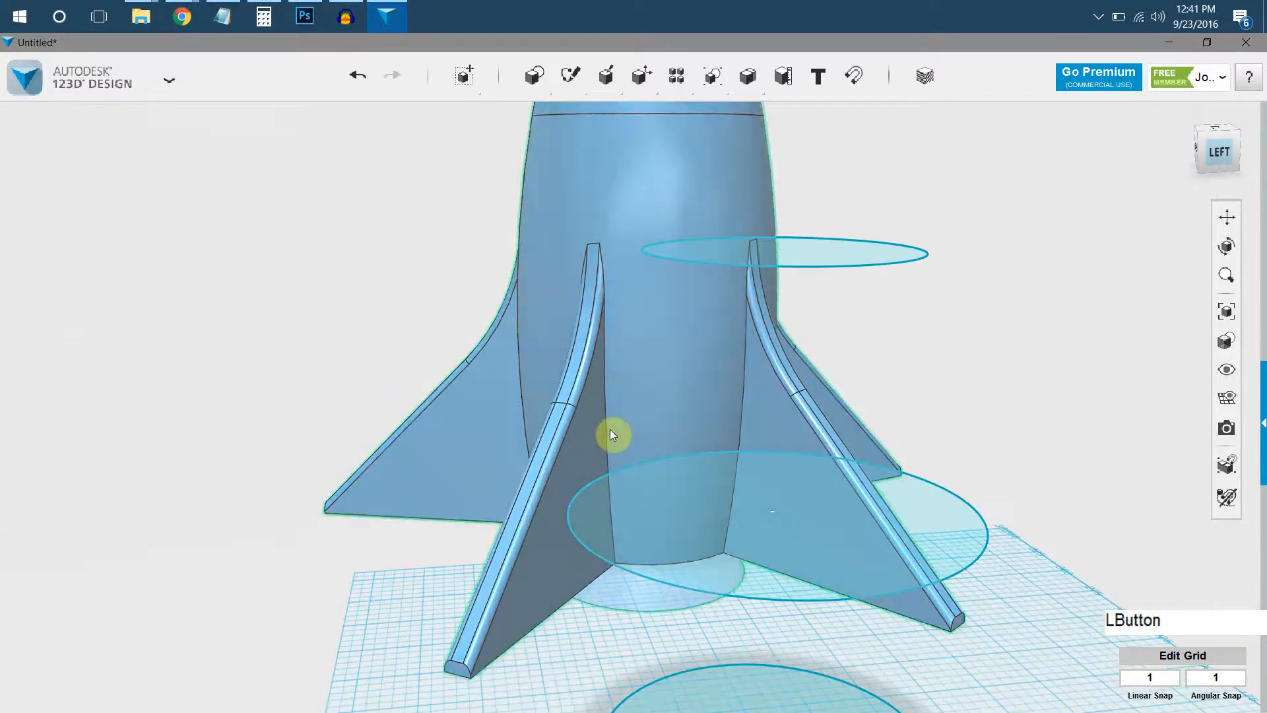
right_click_drag(592, 432, 775, 453)
left_click(774, 449, "shift")
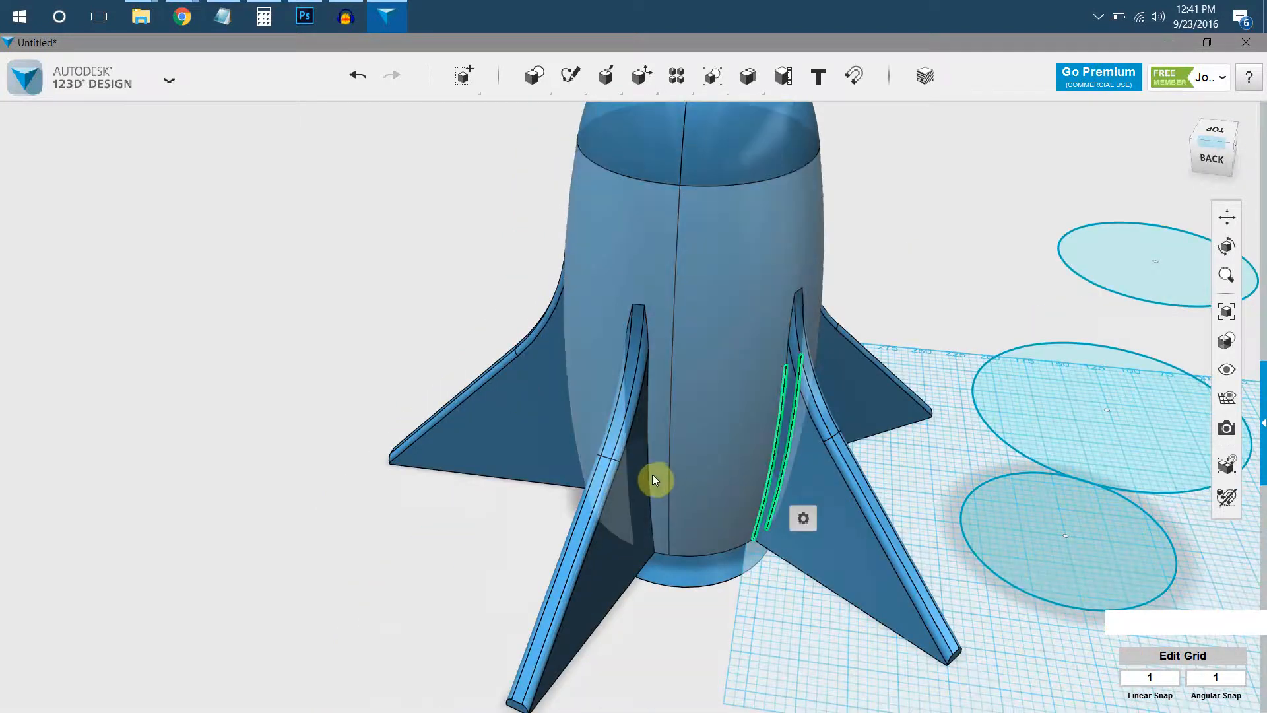
right_click_drag(642, 477, 722, 444)
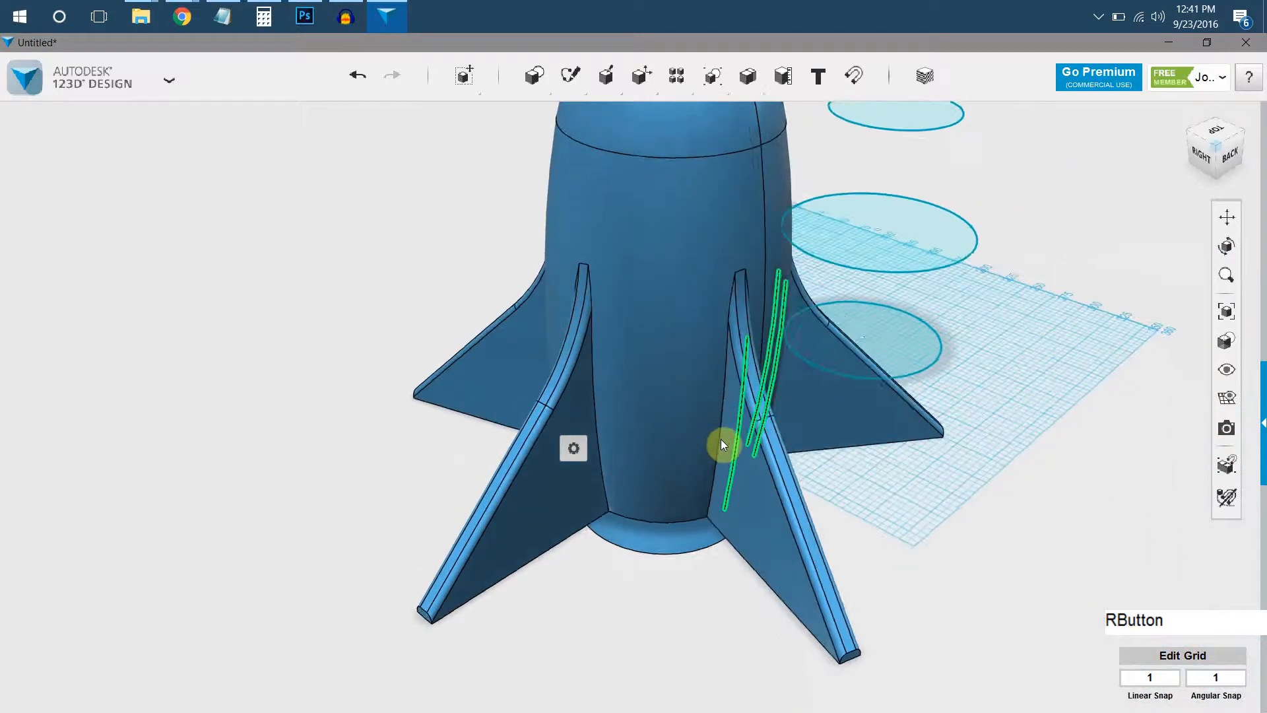
left_click(721, 444, "shift")
left_click(601, 454, "shift")
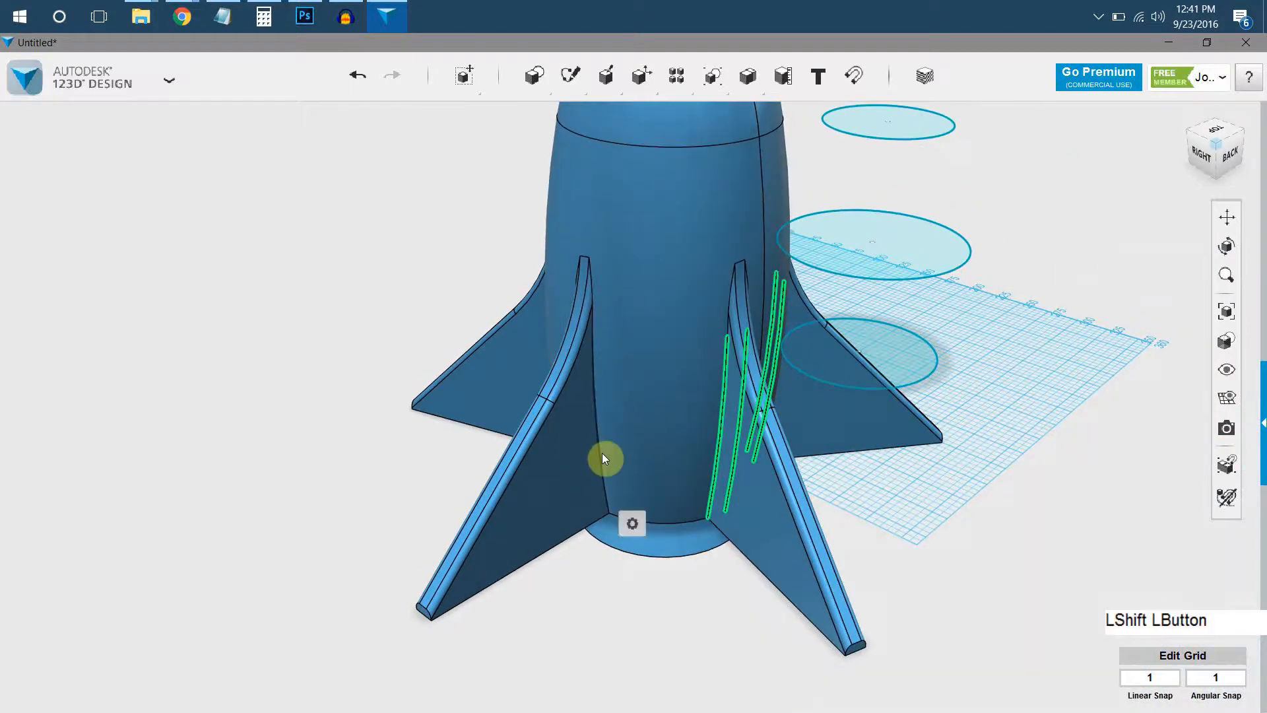
mouse_move(674, 461)
right_mouse_down()
mouse_move(694, 464)
mouse_move(654, 459)
right_mouse_up()
left_click(655, 458, "shift")
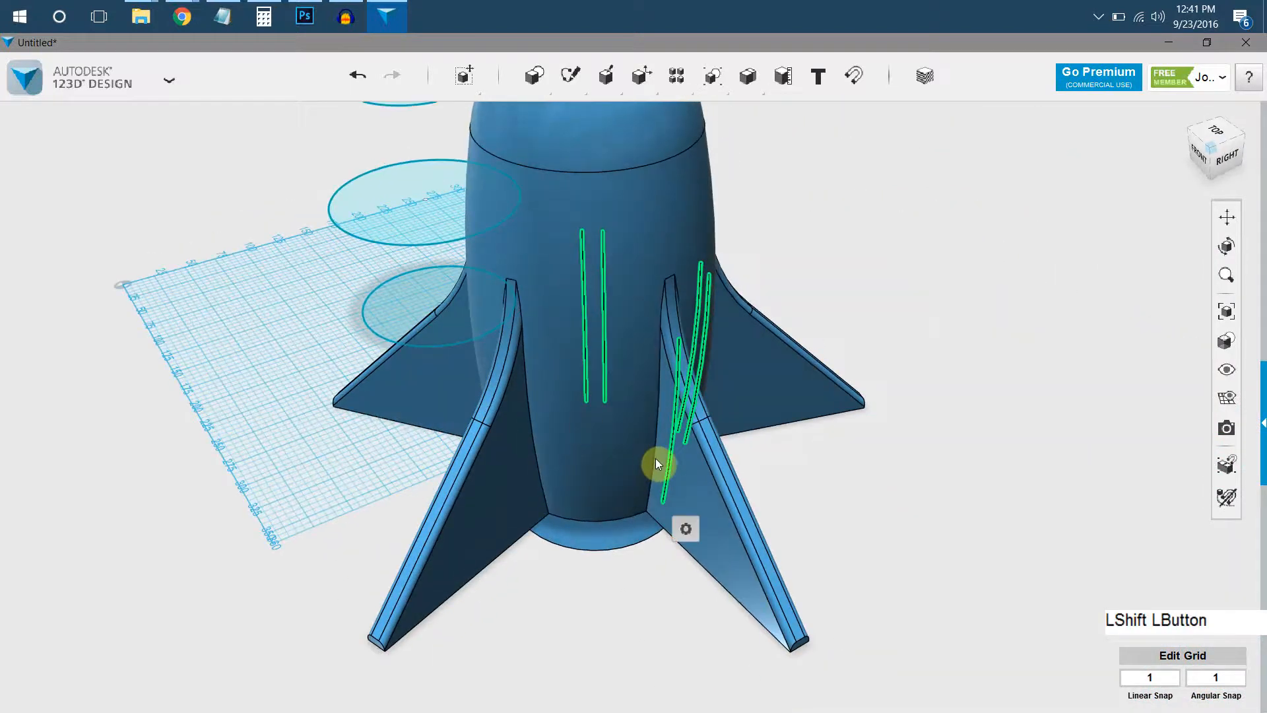
left_click(540, 455, "shift")
right_click_drag(540, 455, 644, 487)
left_click(644, 487, "shift")
left_click(522, 513, "shift")
right_click_drag(537, 512, 618, 520)
left_click(624, 528, "shift")
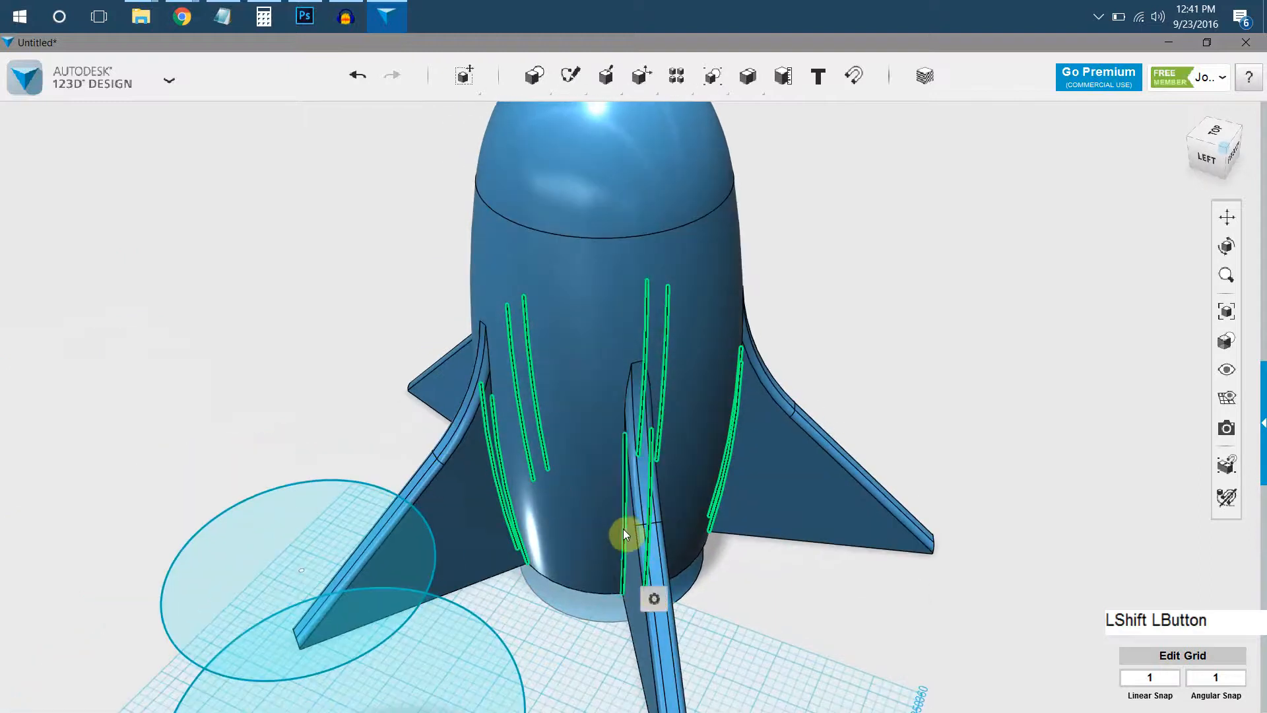
mouse_move(654, 592)
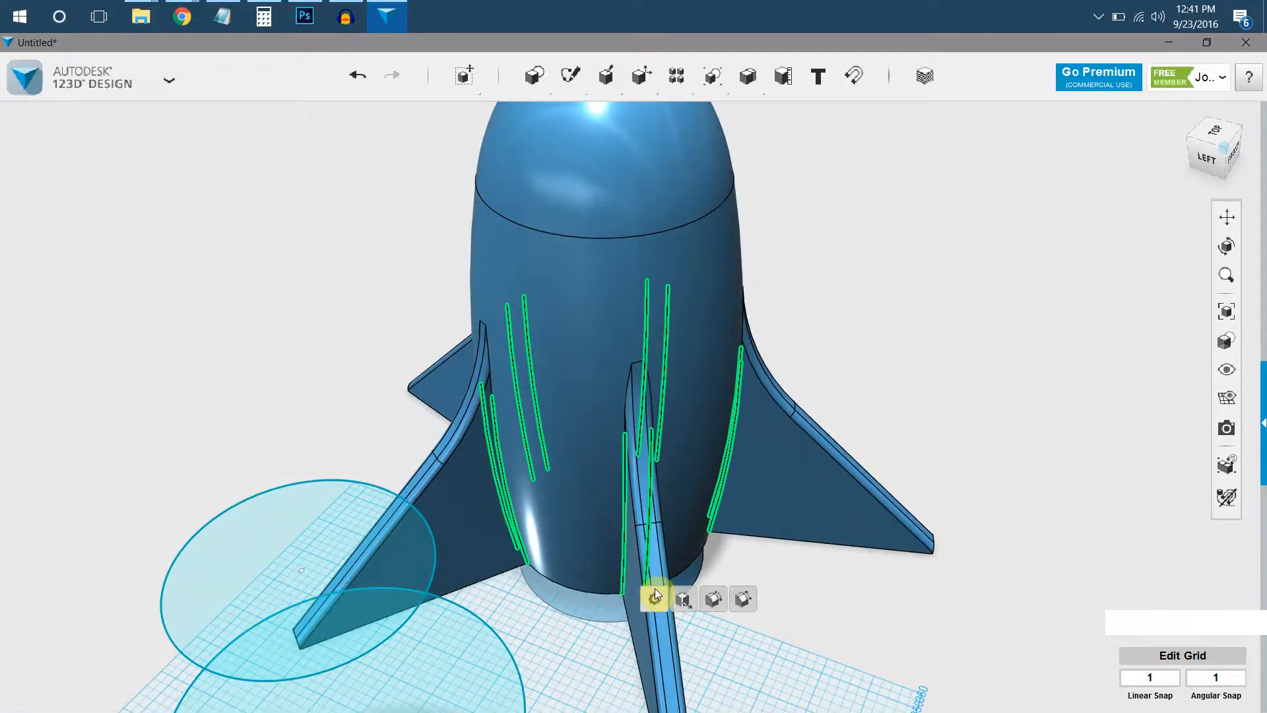
left_click(722, 603)
right_click_drag(664, 444, 600, 534)
left_click(602, 534)
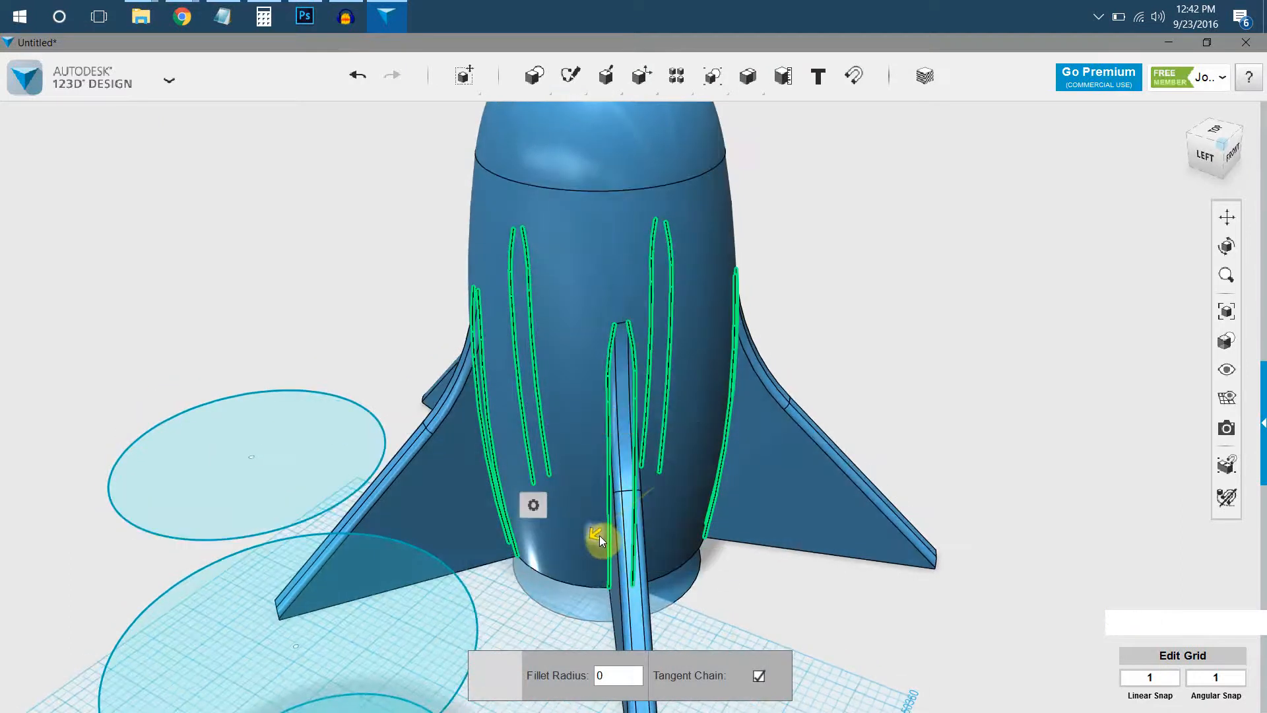
type("13.5")
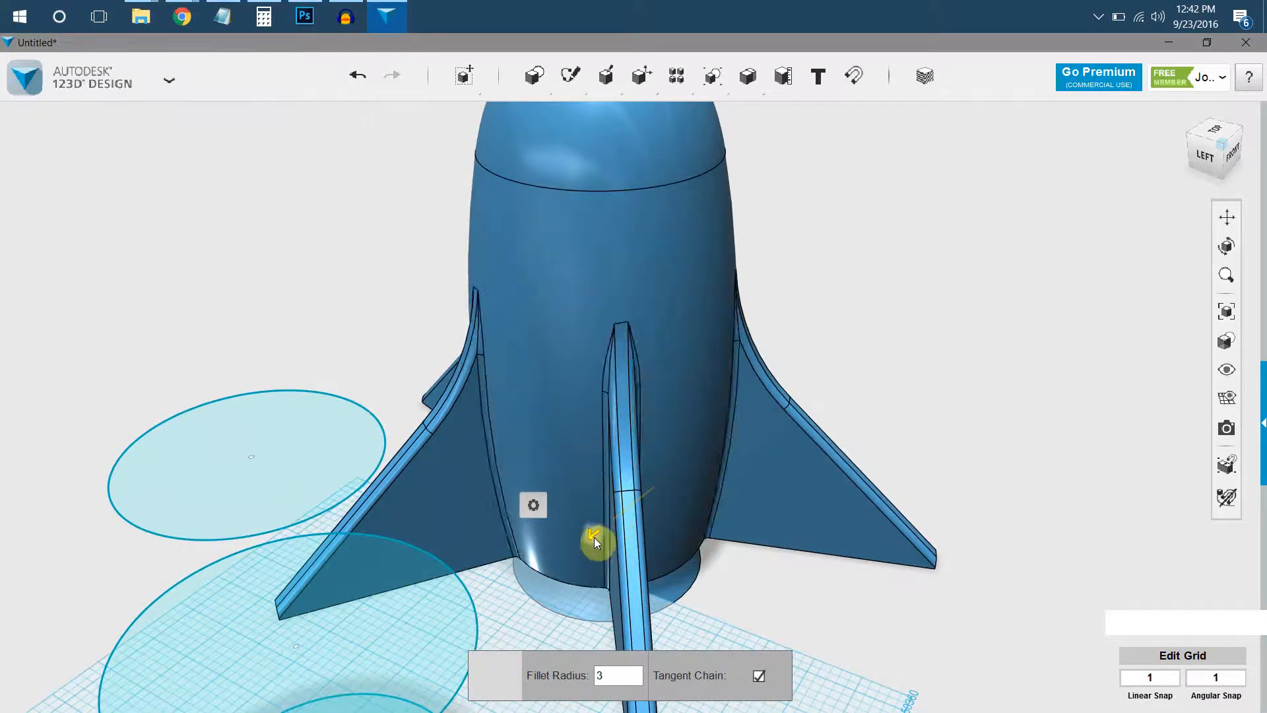
left_click(956, 322)
Export the rocket as an STL file named adultsrocketsample, using medium mesh tessellation.
scroll(873, 450, "down", 3)
right_click_drag(818, 463, 502, 428)
middle_click(592, 478)
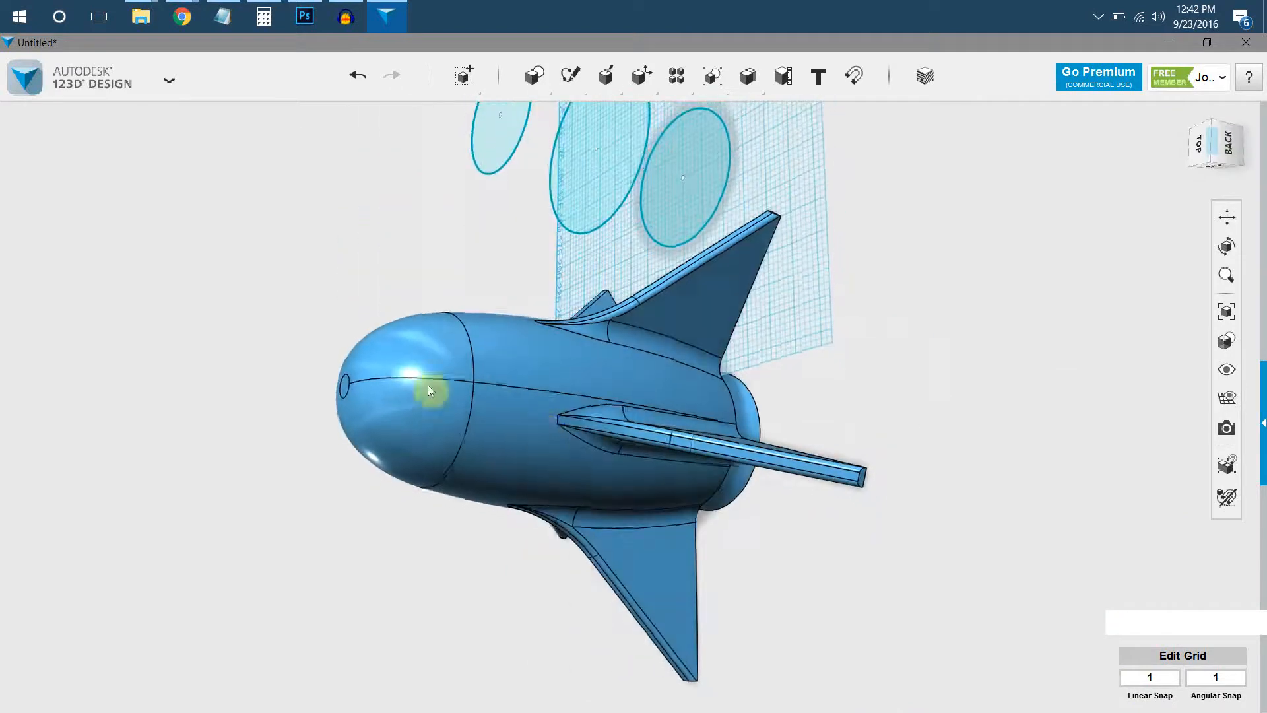
left_click(113, 94)
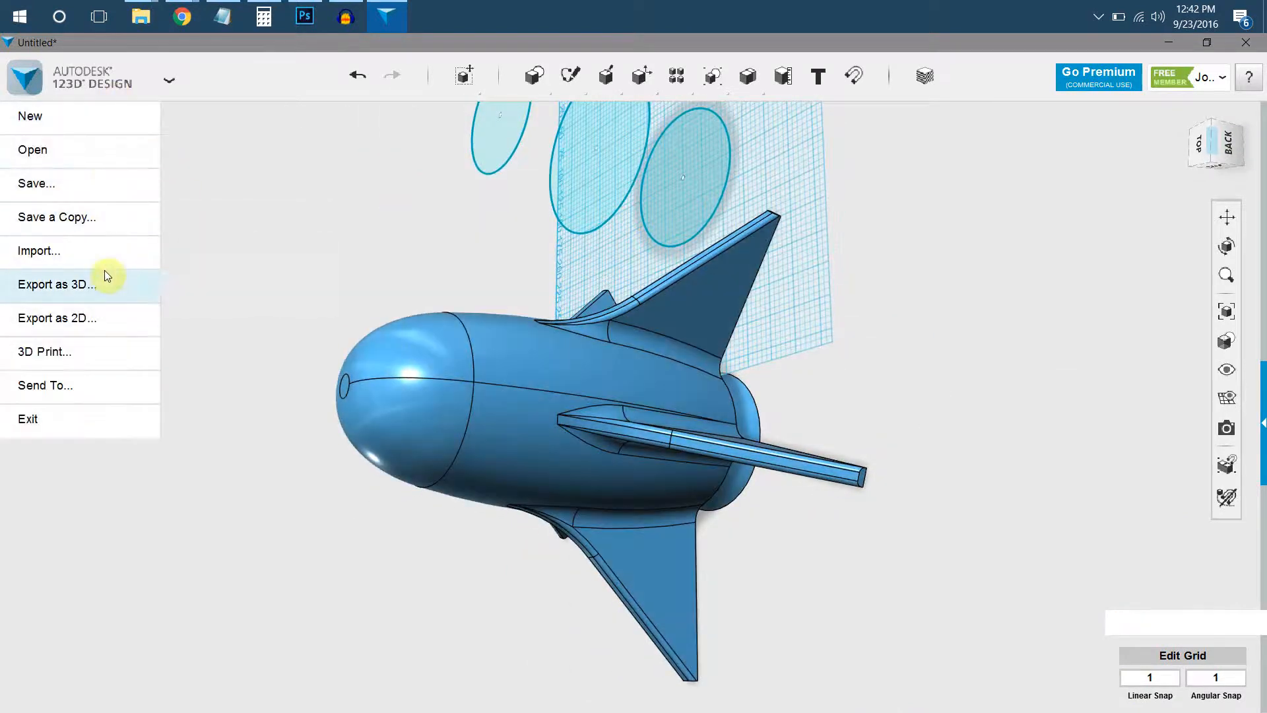
left_click(210, 294)
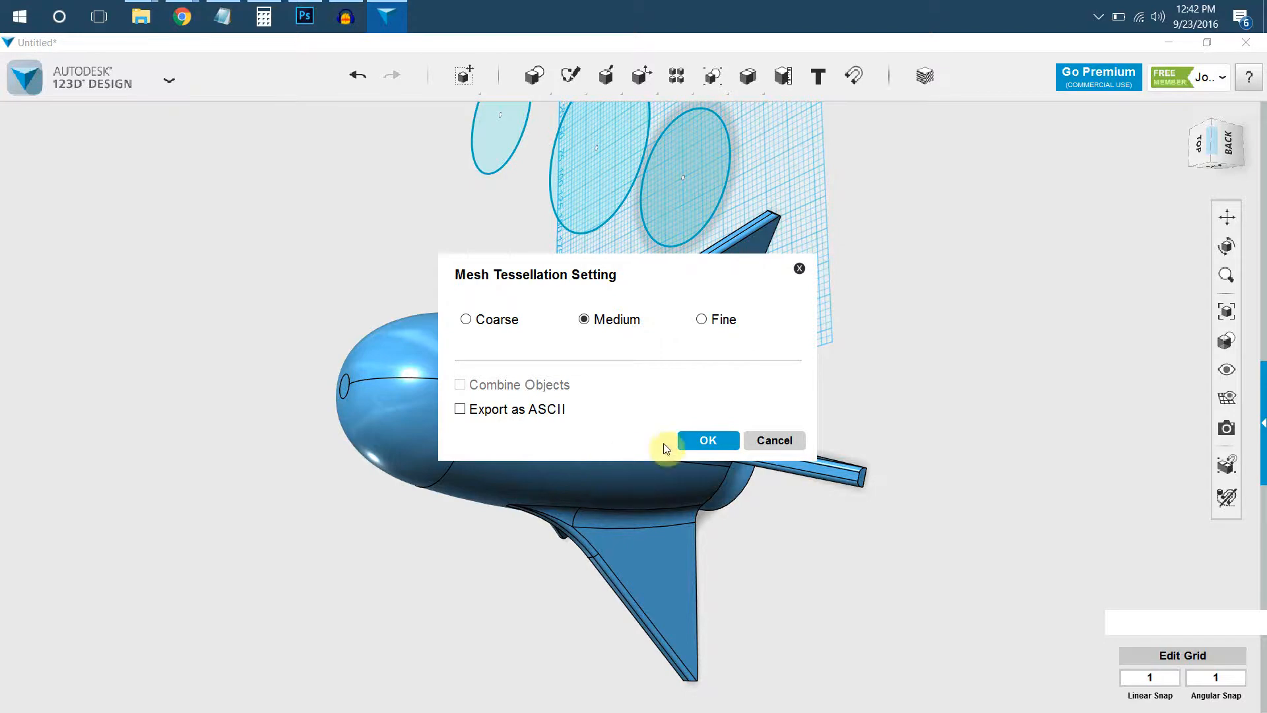
left_click(720, 440)
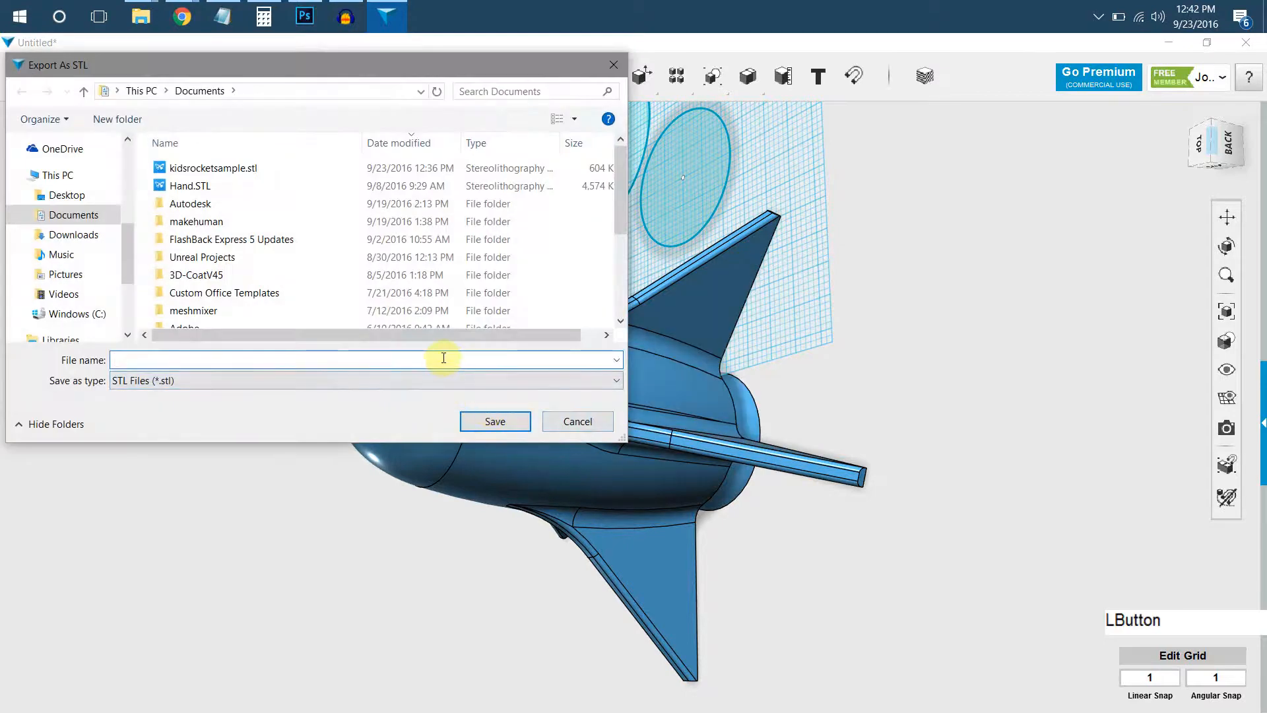
key("BackSpace")
type("adultsro")
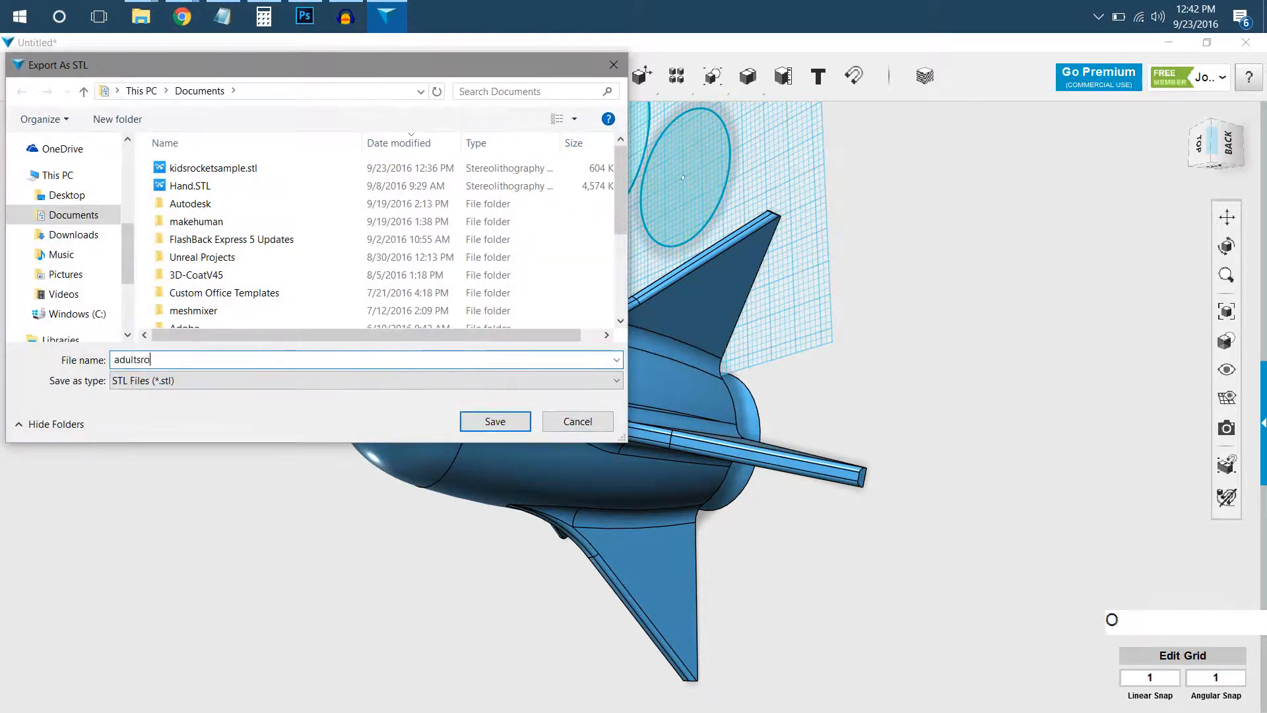
type("cketsample")
key("Return")
Examine the finished rocket from several angles, including its dome, blended fins and the leftover profile circles.
right_click(537, 354)
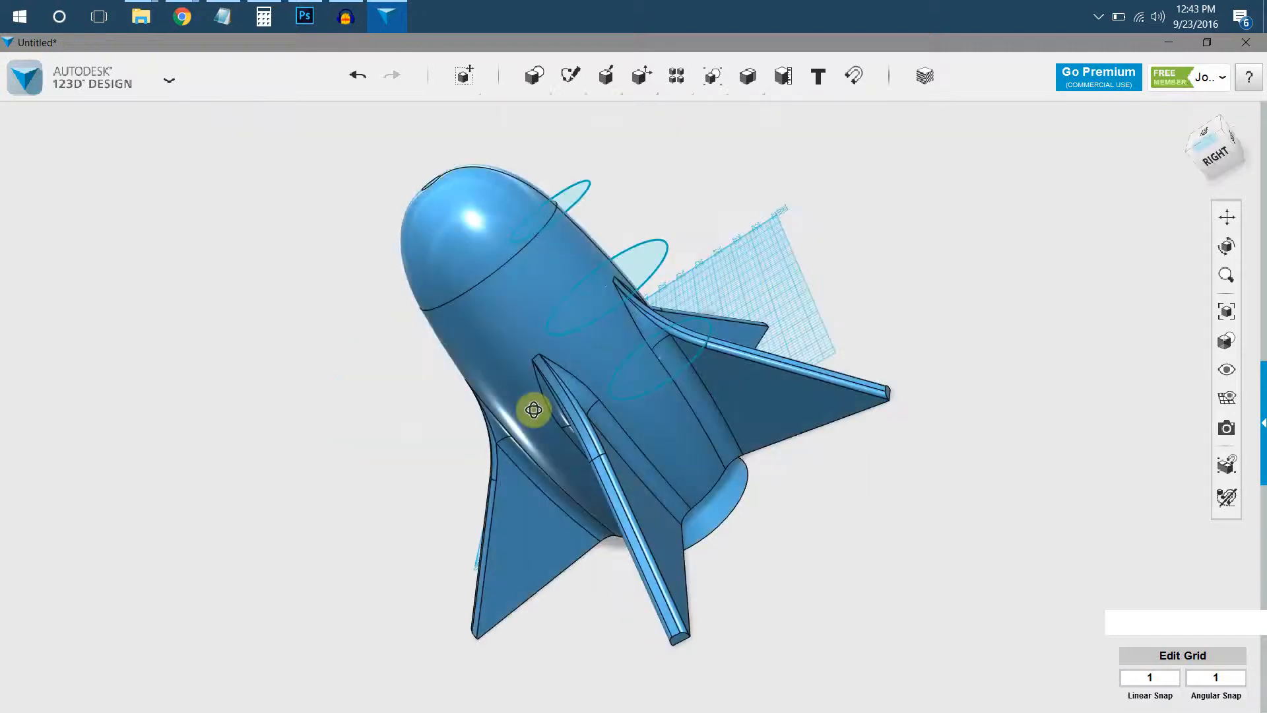
right_click_drag(625, 305, 670, 341)
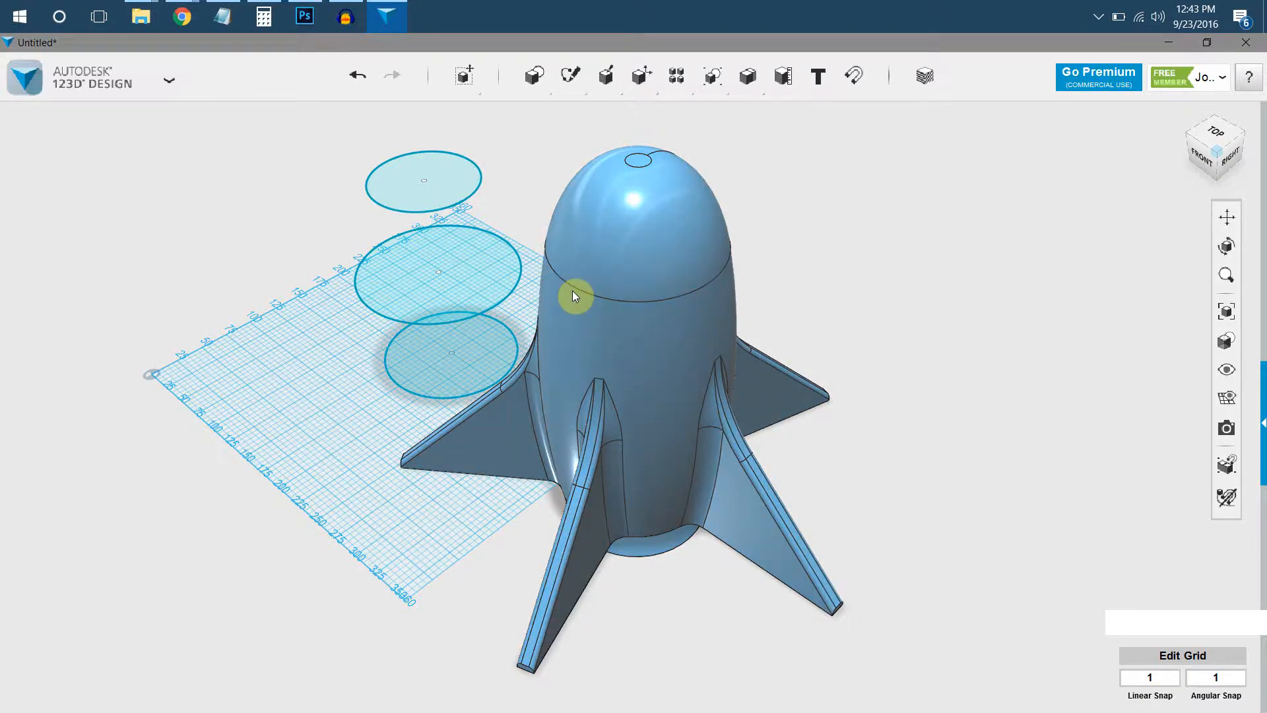
right_click_drag(591, 173, 623, 215)
left_click(662, 231)
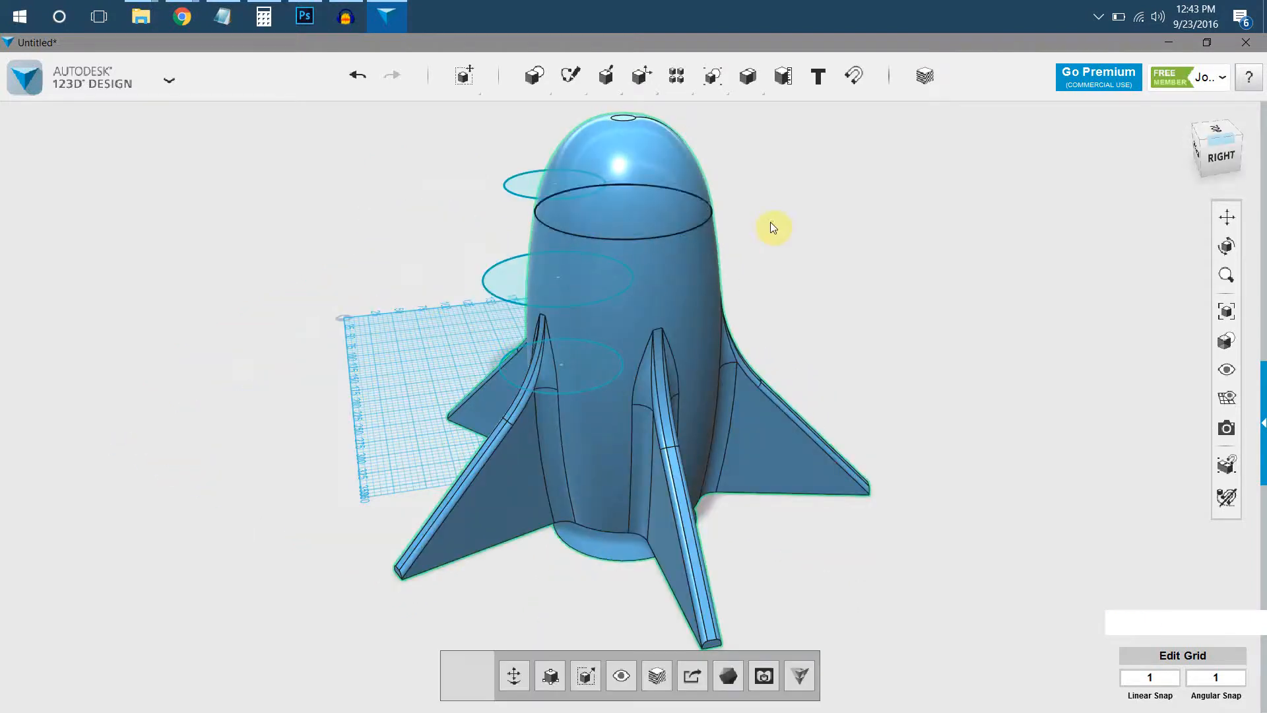
left_click(767, 224)
left_click(644, 313)
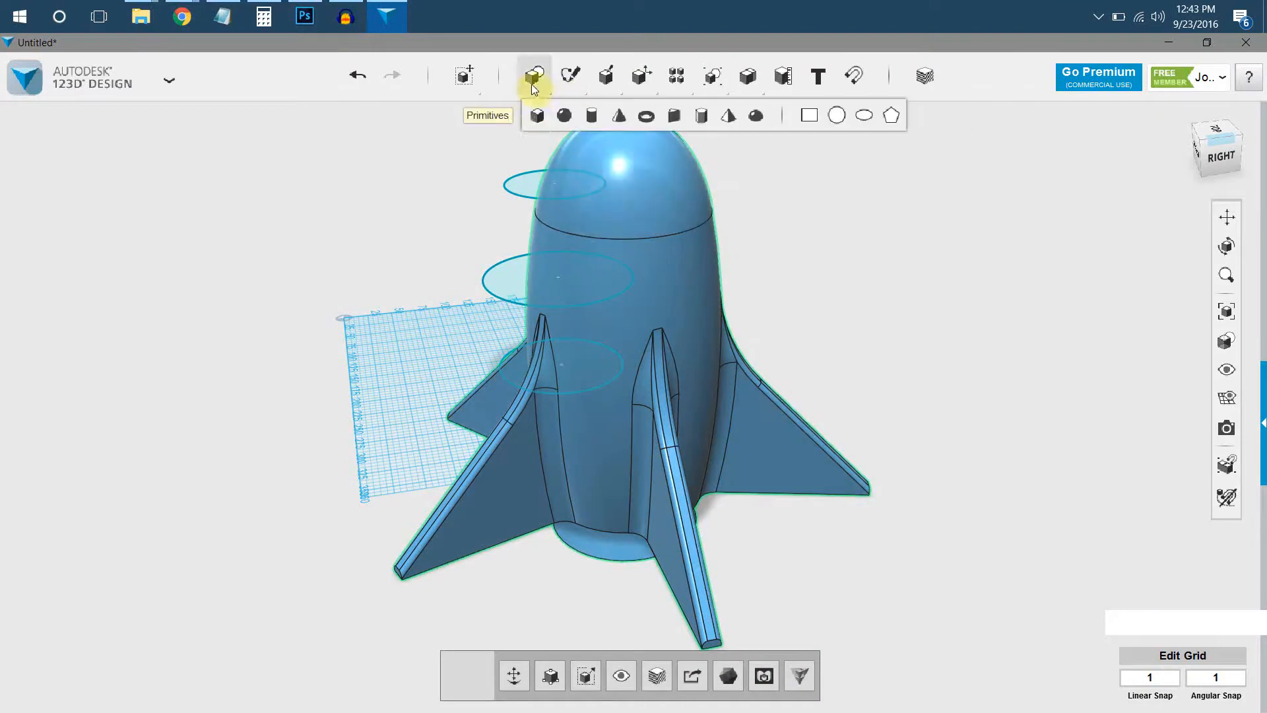
right_click_drag(606, 331, 720, 431)
left_click(475, 325)
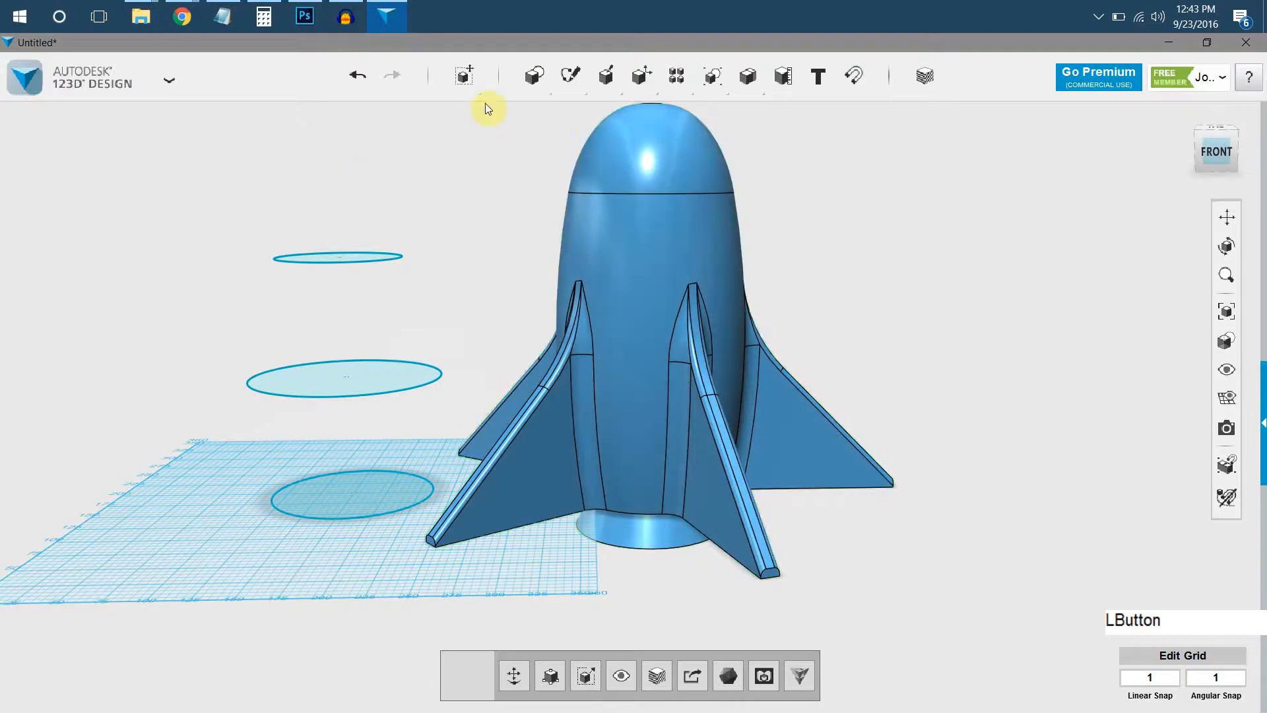
mouse_move(569, 91)
scroll(399, 253, "up", 1)
mouse_move(399, 254)
middle_mouse_down()
mouse_move(521, 275)
mouse_move(535, 248)
middle_mouse_up()
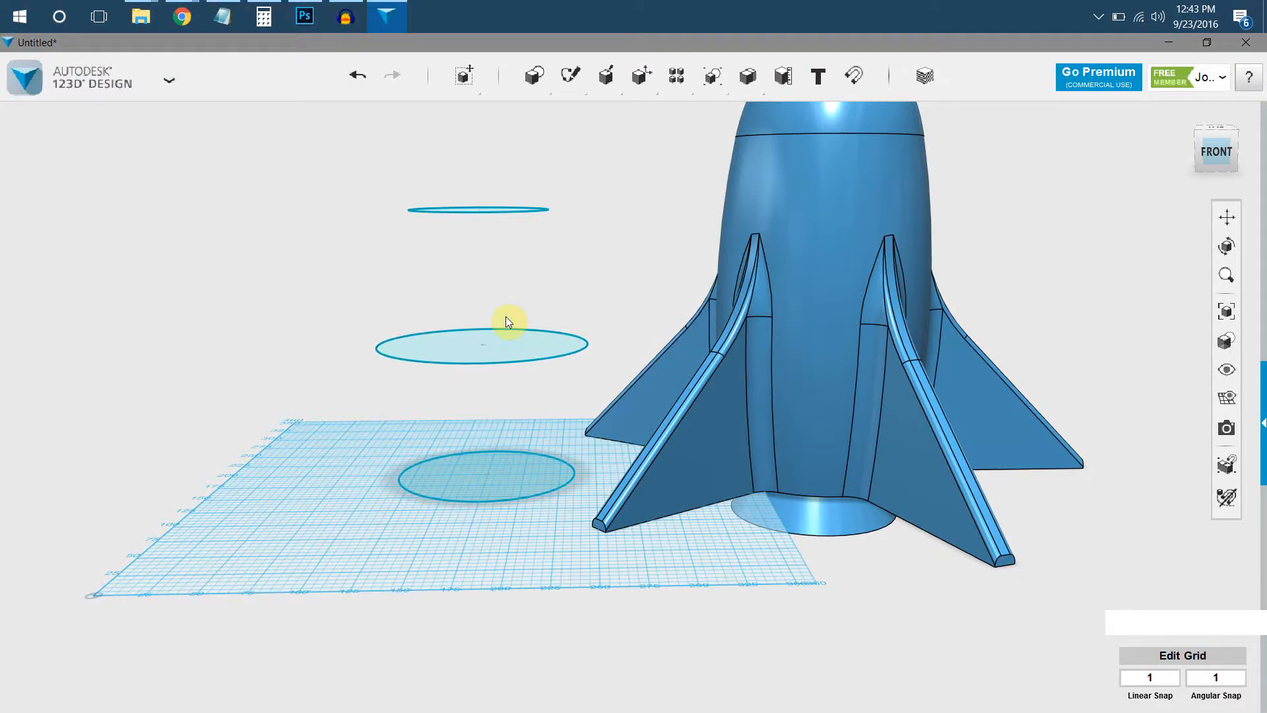
right_click_drag(826, 206, 883, 465)
right_click_drag(736, 427, 722, 632)
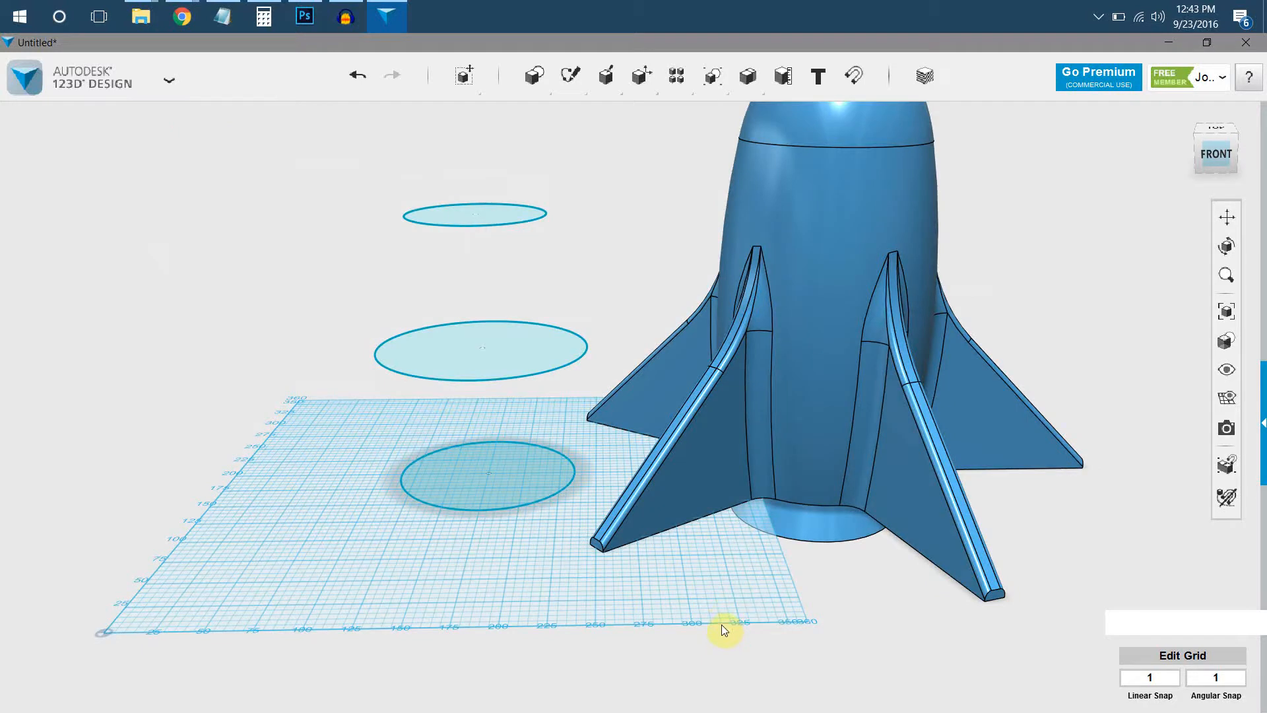
right_click_drag(766, 565, 726, 552)
mouse_move(727, 551)
middle_mouse_down()
mouse_move(807, 543)
mouse_move(723, 572)
middle_mouse_up()
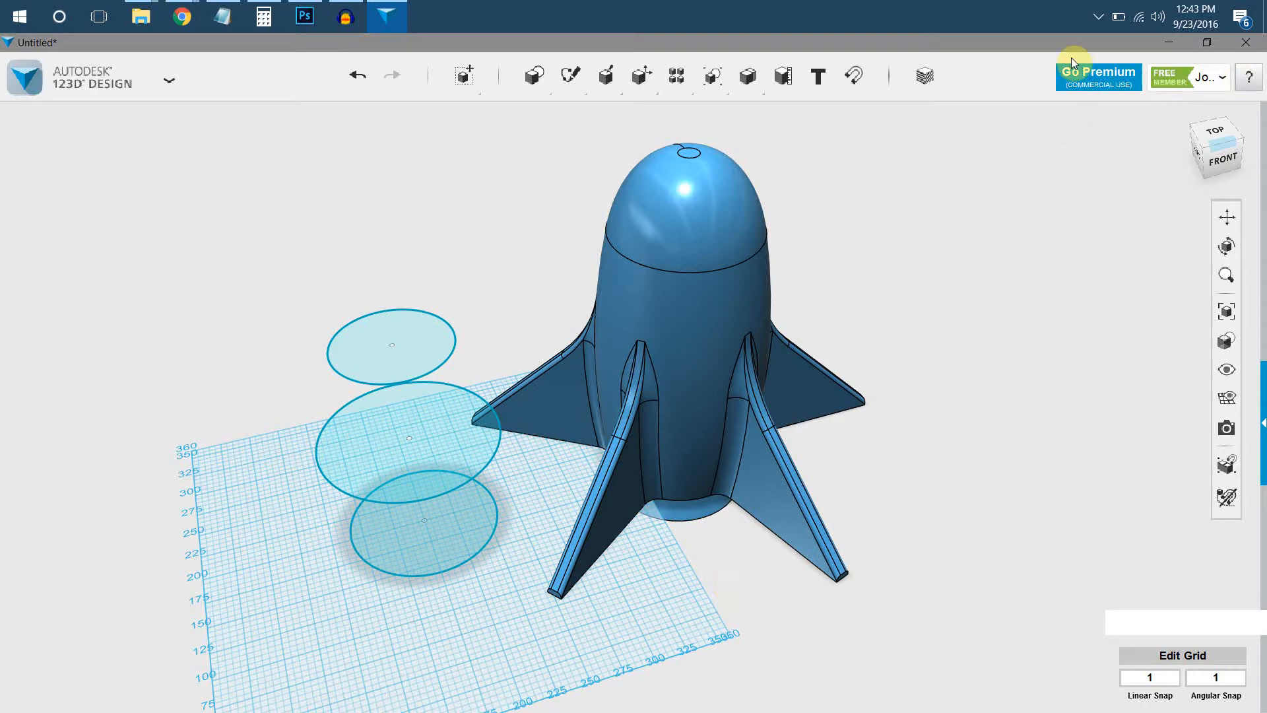
left_click(1096, 22)
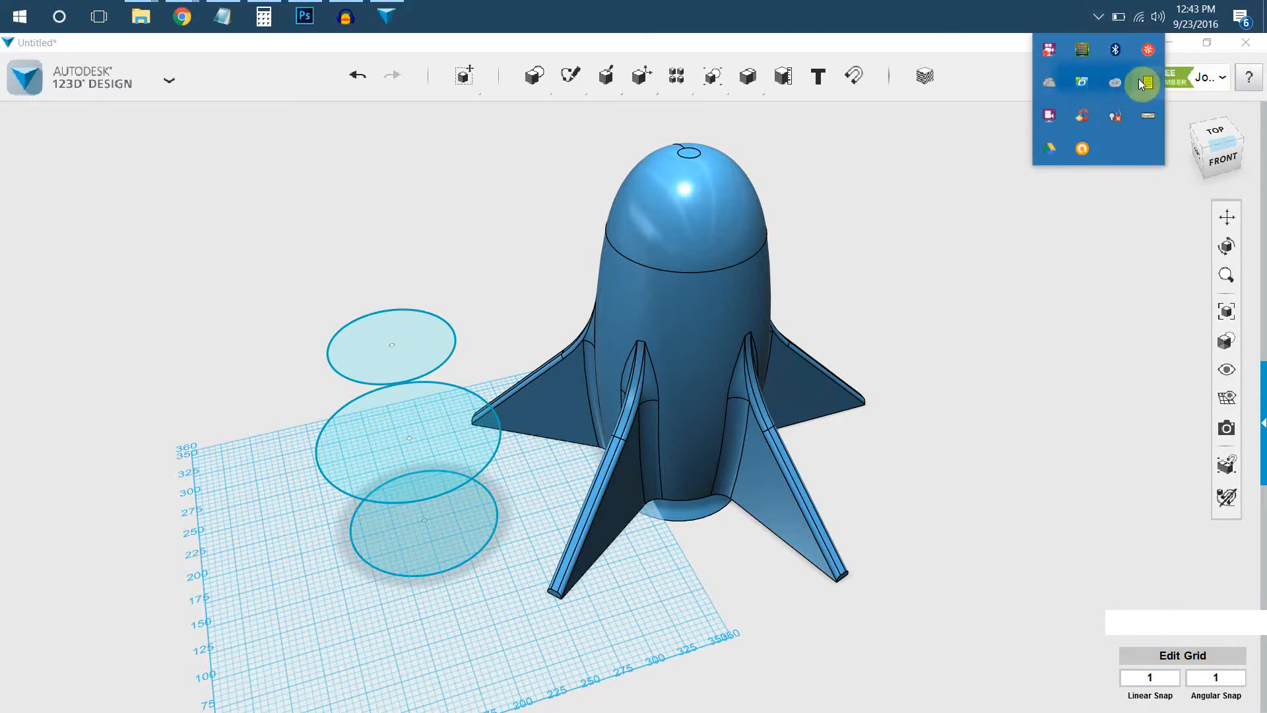
right_click(1096, 140)
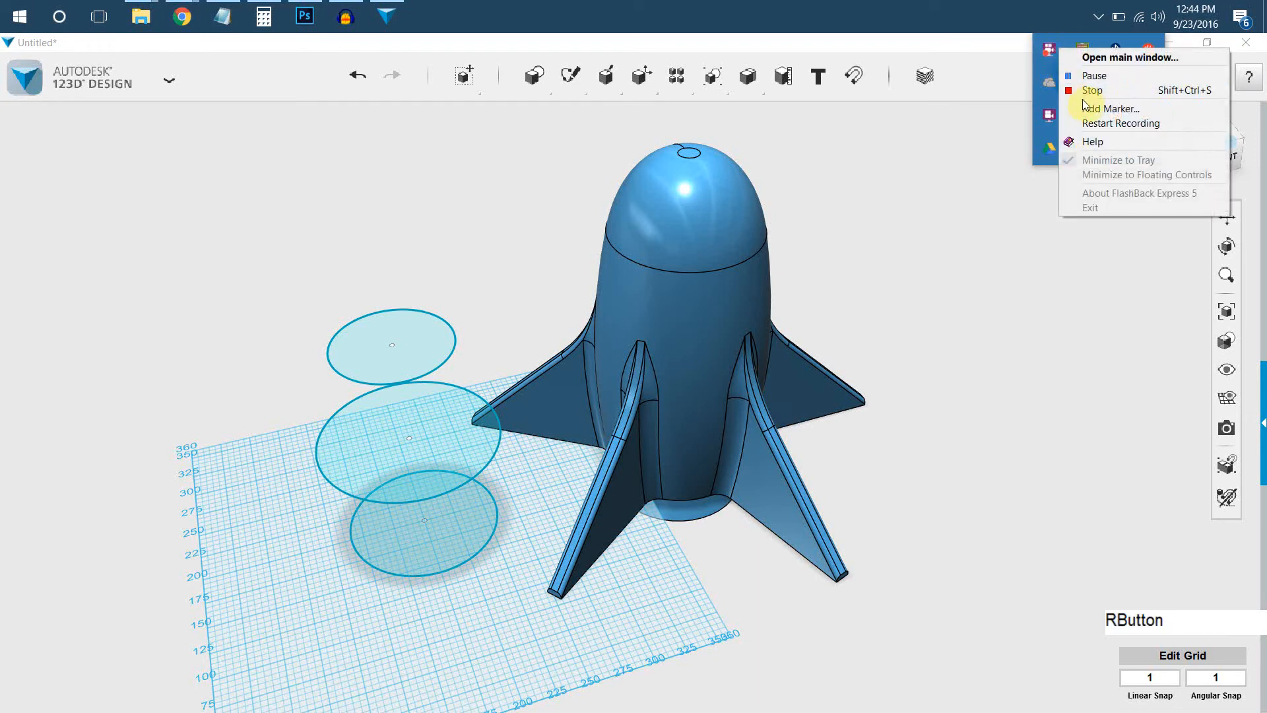